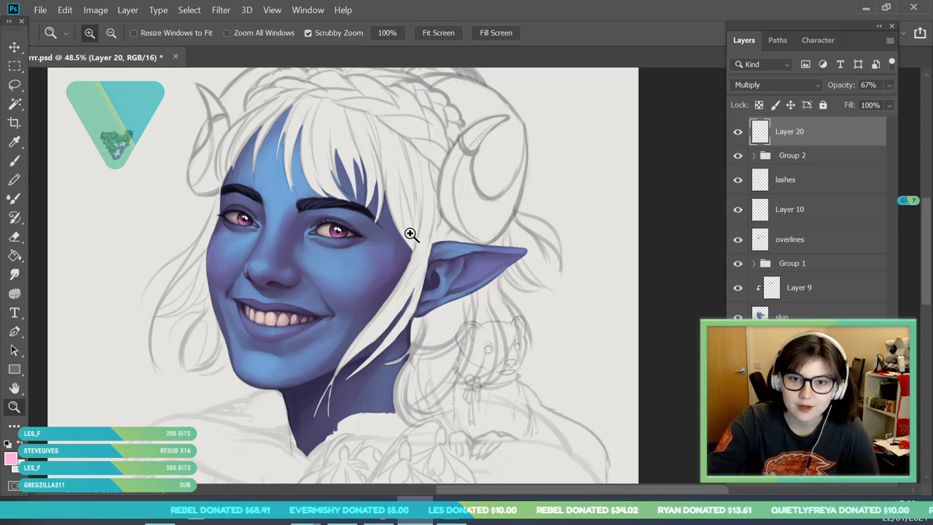
- Examine the portrait's face, braided hair, horns, ear and the sketched creature on the shoulder
{"action": "left_click_drag", "start_coordinate": [411, 167], "coordinate": [349, 169]}
{"action": "left_click_drag", "start_coordinate": [467, 174], "coordinate": [468, 174]}
{"action": "scroll", "coordinate": [468, 178], "scroll_direction": "up", "scroll_amount": 1}
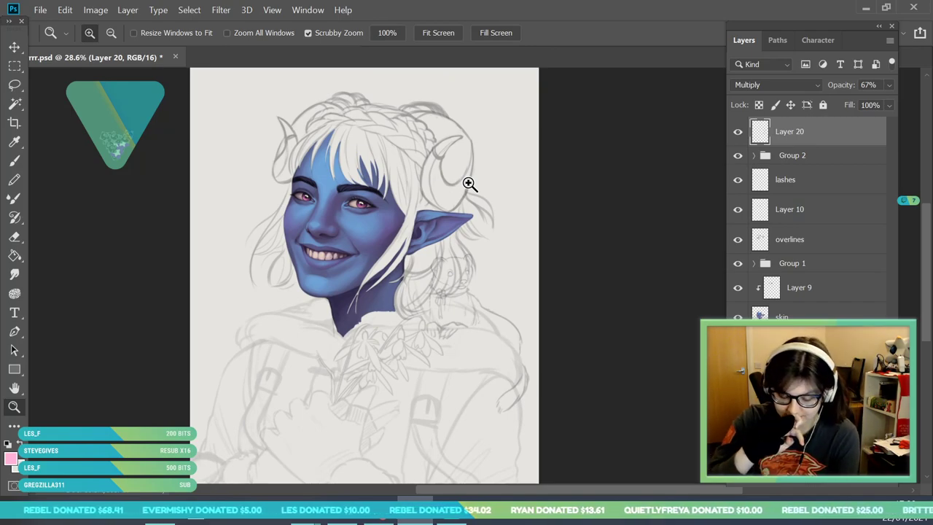
{"action": "scroll", "coordinate": [468, 183], "scroll_direction": "down", "scroll_amount": 3}
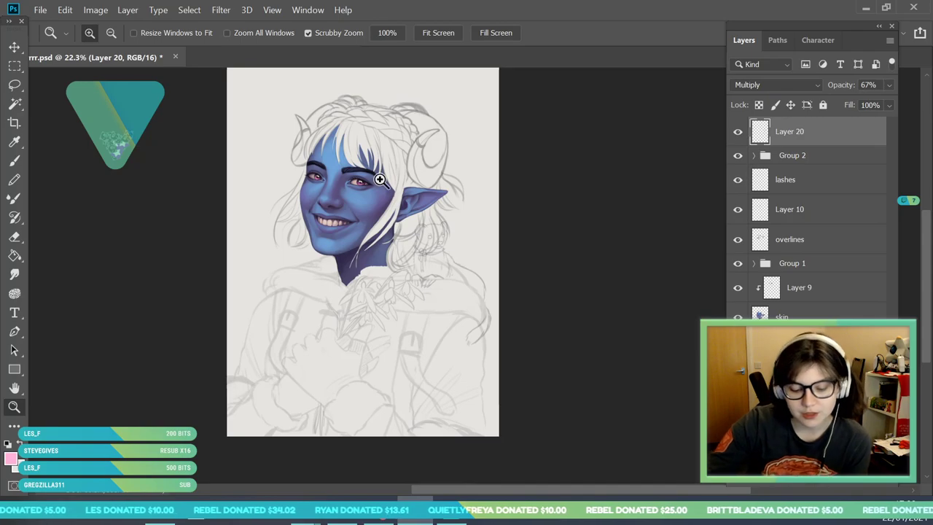
{"action": "left_click_drag", "start_coordinate": [380, 97], "coordinate": [398, 144]}
{"action": "left_click_drag", "start_coordinate": [398, 112], "coordinate": [408, 146]}
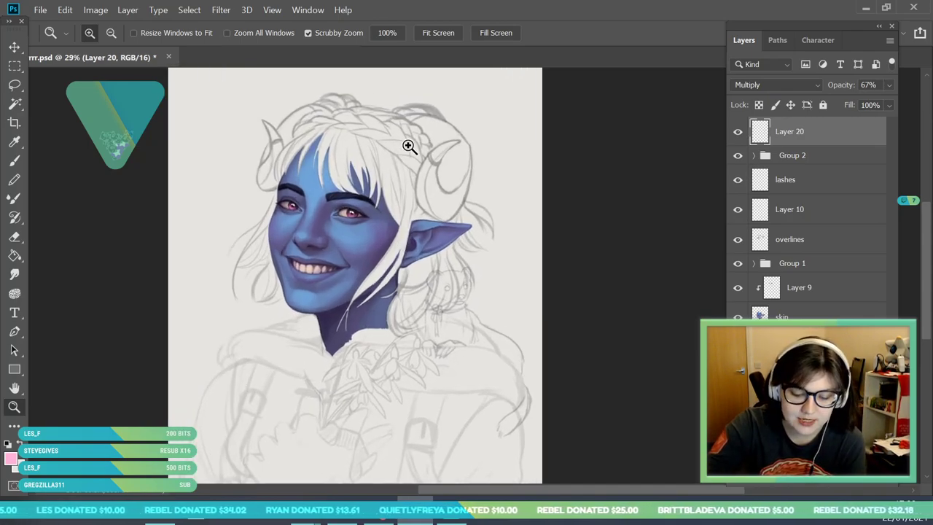
{"action": "left_click_drag", "start_coordinate": [397, 111], "coordinate": [407, 144]}
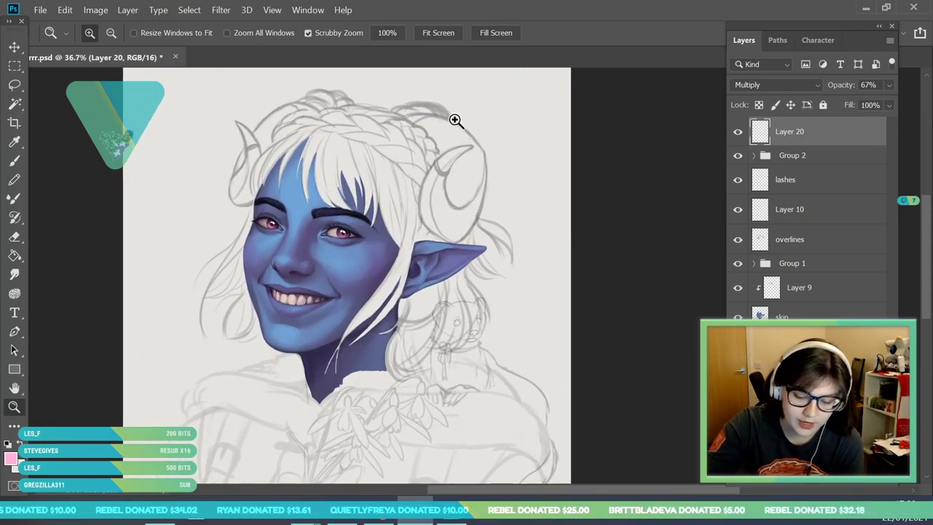
{"action": "left_click_drag", "start_coordinate": [472, 170], "coordinate": [455, 191]}
{"action": "left_click_drag", "start_coordinate": [510, 263], "coordinate": [530, 317]}
{"action": "left_click_drag", "start_coordinate": [522, 352], "coordinate": [629, 449]}
{"action": "left_click_drag", "start_coordinate": [489, 279], "coordinate": [460, 293]}
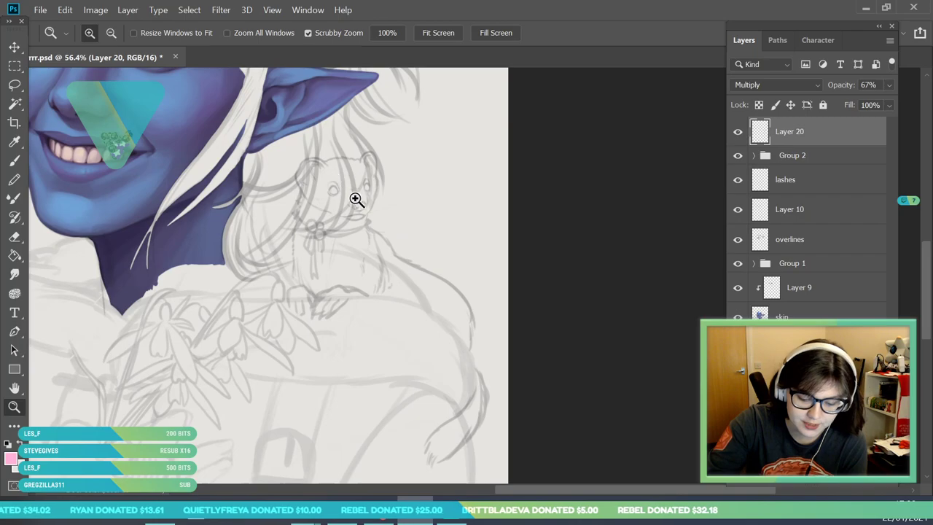
{"action": "left_click_drag", "start_coordinate": [383, 169], "coordinate": [372, 149]}
{"action": "left_click_drag", "start_coordinate": [316, 86], "coordinate": [368, 182]}
{"action": "left_click_drag", "start_coordinate": [365, 180], "coordinate": [382, 206]}
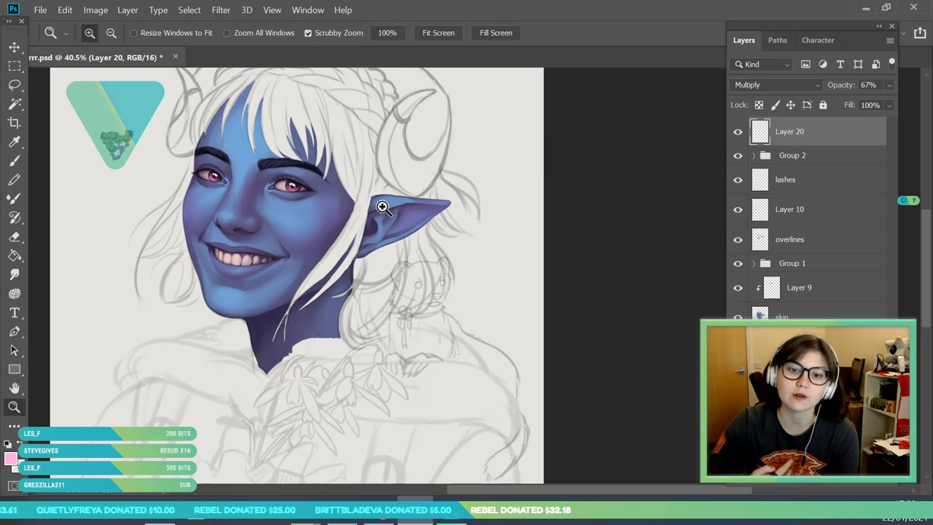
{"action": "left_click_drag", "start_coordinate": [437, 225], "coordinate": [427, 225]}
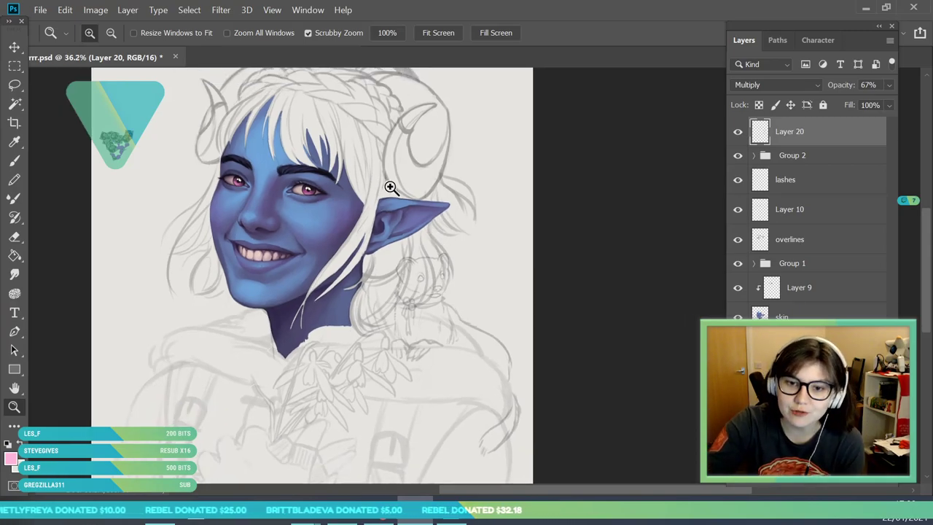
{"action": "left_click_drag", "start_coordinate": [317, 116], "coordinate": [362, 158]}
{"action": "left_click_drag", "start_coordinate": [391, 271], "coordinate": [368, 224]}
{"action": "left_click_drag", "start_coordinate": [268, 106], "coordinate": [297, 151]}
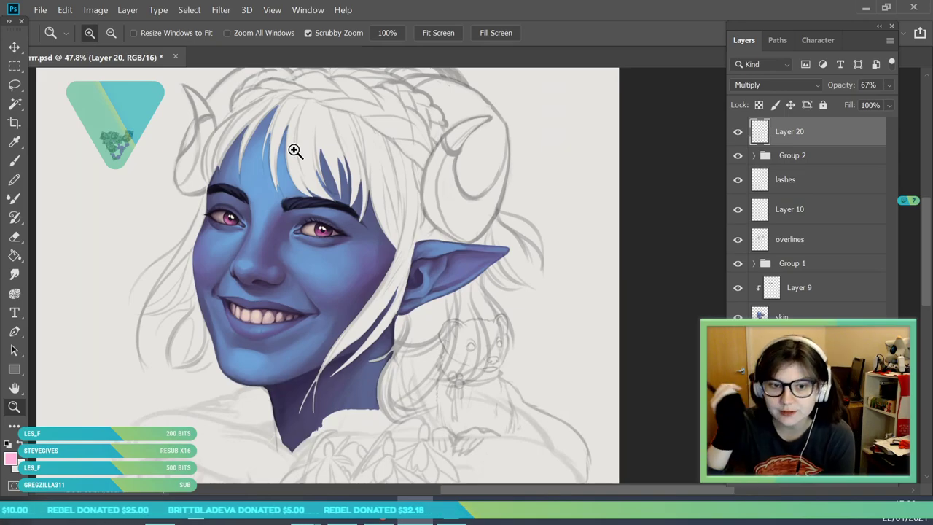
{"action": "left_click_drag", "start_coordinate": [401, 171], "coordinate": [334, 241]}
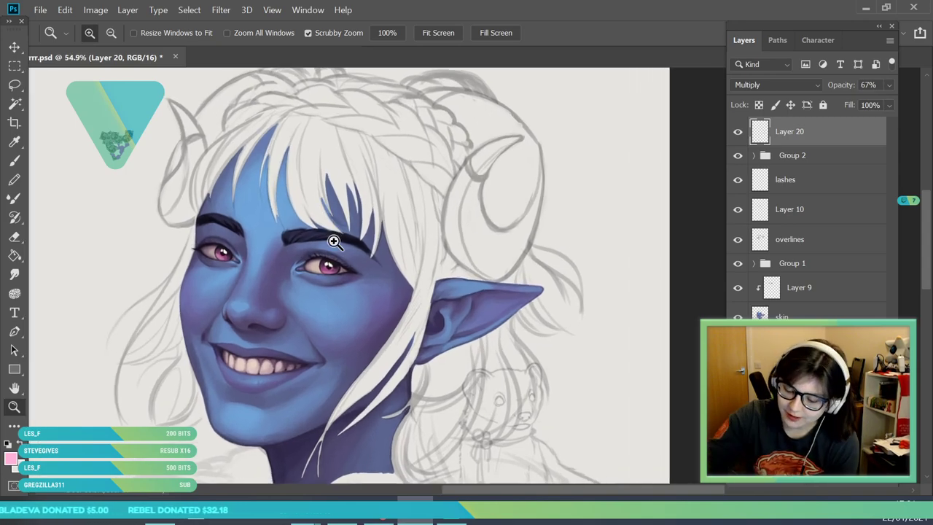
- Create a new layer below the skin layer and name it hair
{"action": "left_click", "coordinate": [794, 442]}
{"action": "left_click", "coordinate": [854, 473]}
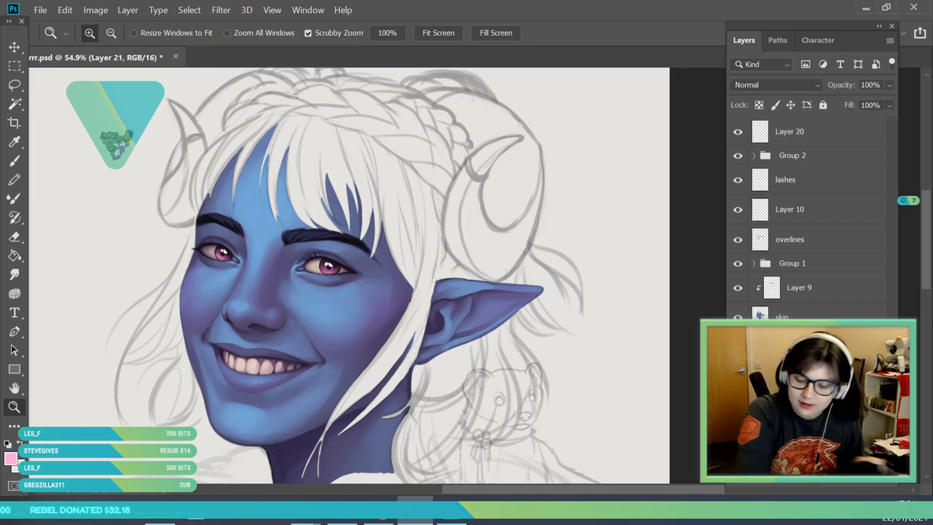
{"action": "key", "text": "Return"}
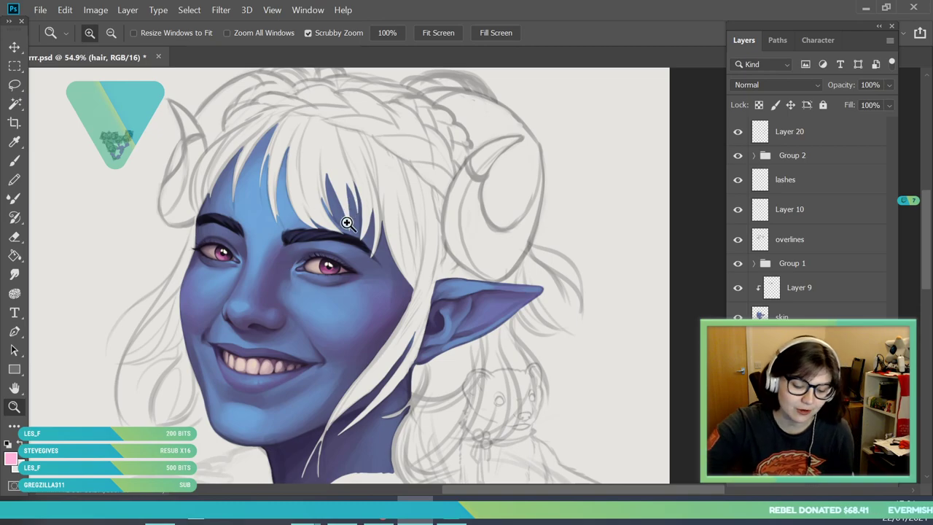
- Sample the dark navy colour of the eyebrow as the foreground colour
{"action": "left_click_drag", "start_coordinate": [348, 218], "coordinate": [342, 268]}
{"action": "left_click_drag", "start_coordinate": [305, 172], "coordinate": [331, 208]}
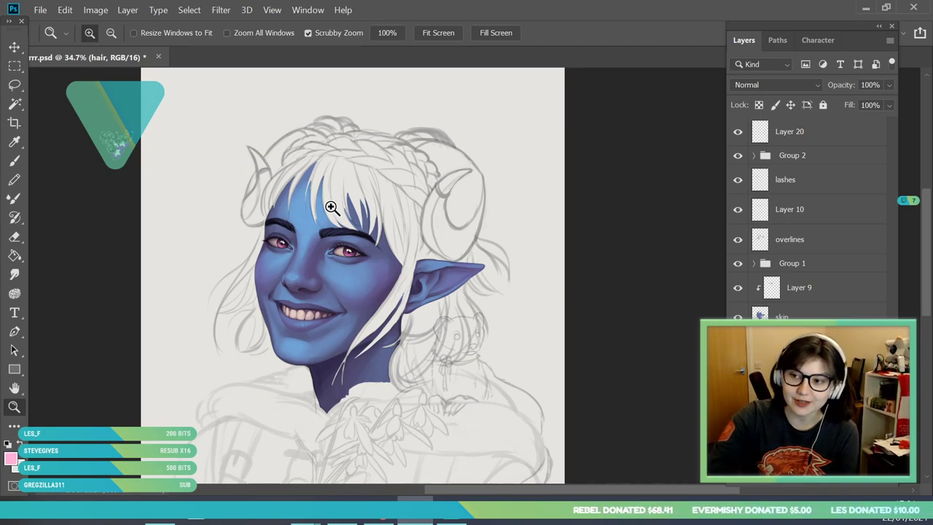
{"action": "left_click_drag", "start_coordinate": [402, 205], "coordinate": [421, 207]}
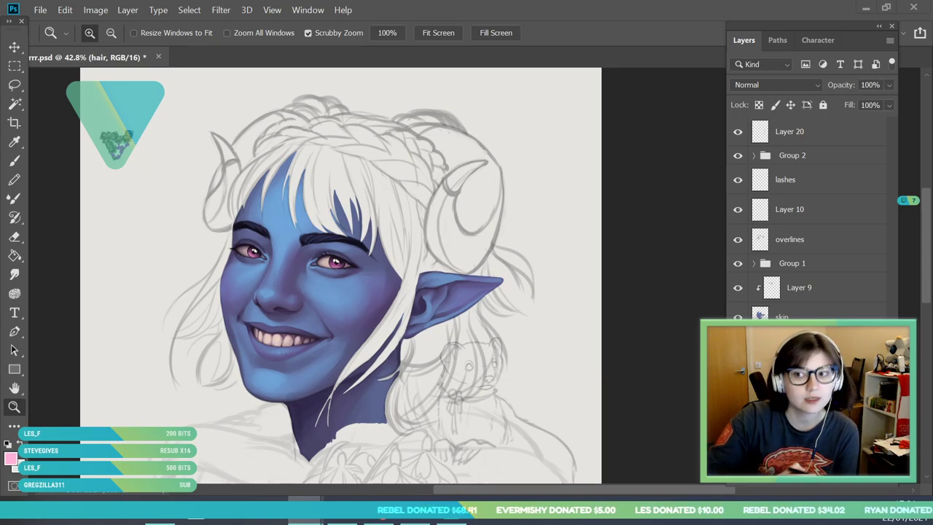
{"action": "left_click_drag", "start_coordinate": [327, 140], "coordinate": [202, 150]}
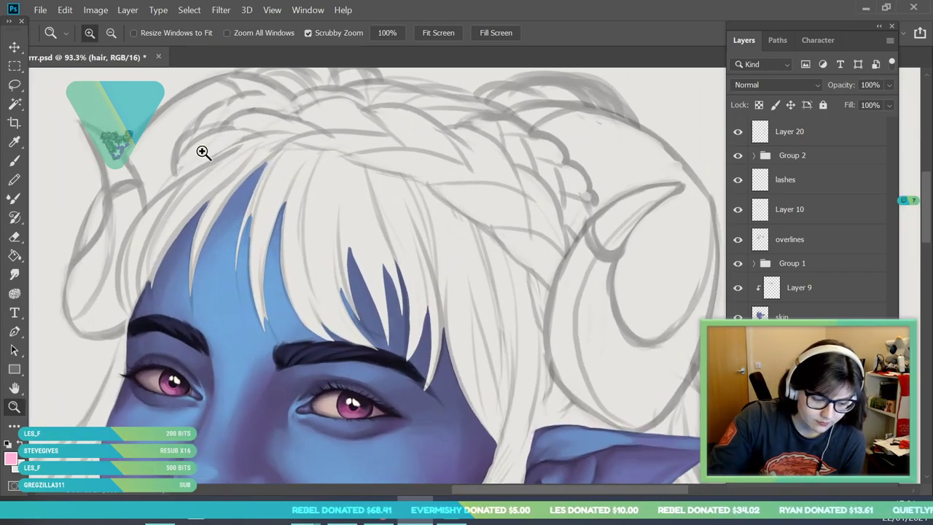
{"action": "left_click", "coordinate": [18, 142]}
{"action": "left_click", "coordinate": [359, 344]}
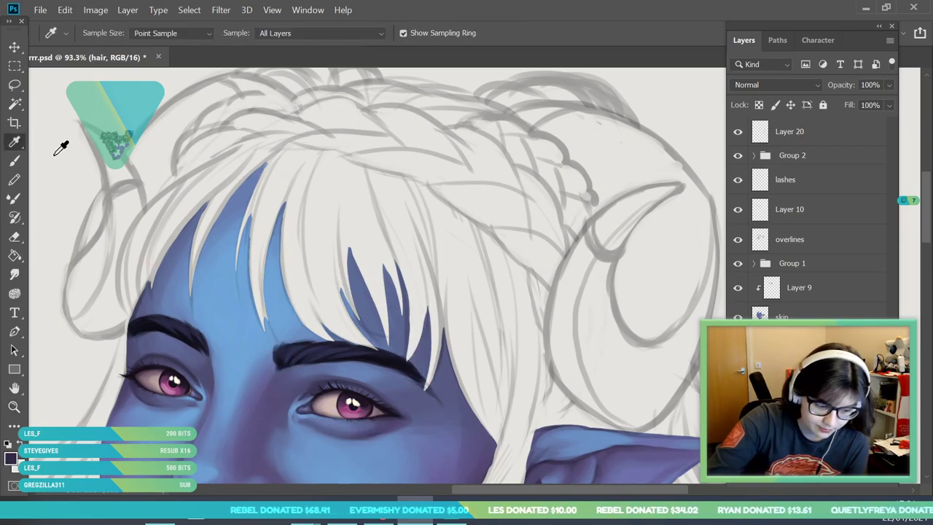
- Block in the fringe, crown and side hair down to the ear with a 168 px brush in the sampled navy
{"action": "left_click", "coordinate": [16, 161]}
{"action": "left_click", "coordinate": [17, 407]}
{"action": "mouse_move", "coordinate": [262, 273]}
{"action": "left_mouse_down"}
{"action": "mouse_move", "coordinate": [211, 283]}
{"action": "mouse_move", "coordinate": [226, 269]}
{"action": "left_mouse_up"}
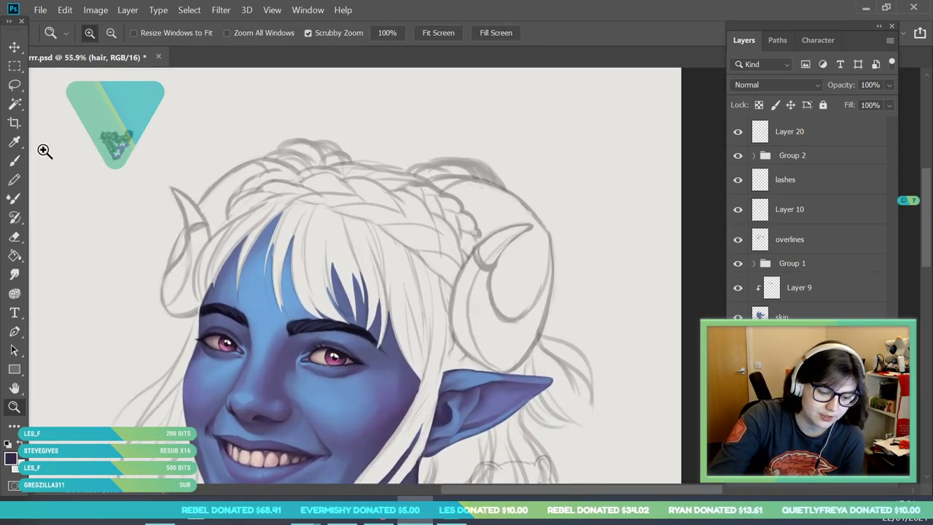
{"action": "left_click", "coordinate": [16, 161]}
{"action": "mouse_move", "coordinate": [279, 238]}
{"action": "left_mouse_down"}
{"action": "mouse_move", "coordinate": [289, 234]}
{"action": "mouse_move", "coordinate": [301, 293]}
{"action": "mouse_move", "coordinate": [355, 344]}
{"action": "mouse_move", "coordinate": [403, 303]}
{"action": "mouse_move", "coordinate": [402, 346]}
{"action": "mouse_move", "coordinate": [429, 364]}
{"action": "mouse_move", "coordinate": [415, 430]}
{"action": "mouse_move", "coordinate": [430, 441]}
{"action": "left_mouse_up"}
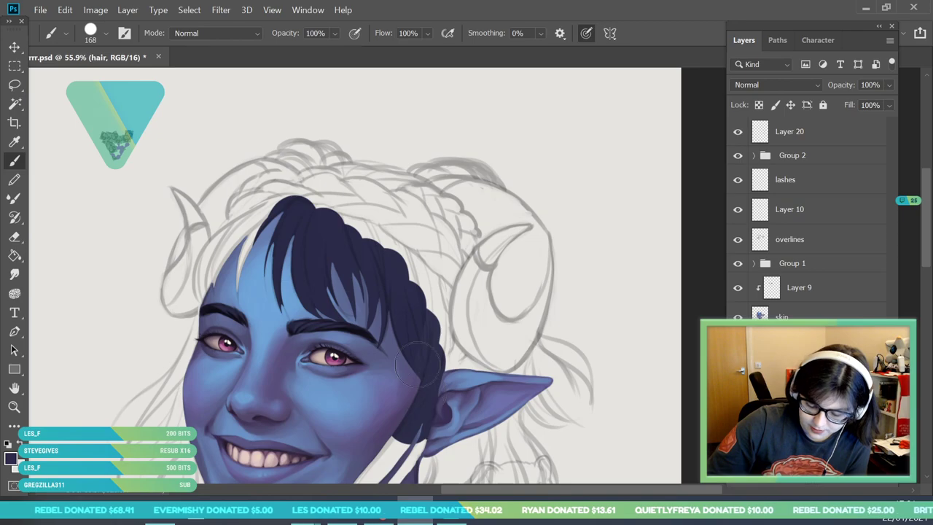
{"action": "mouse_move", "coordinate": [374, 256]}
{"action": "left_mouse_down"}
{"action": "mouse_move", "coordinate": [398, 249]}
{"action": "mouse_move", "coordinate": [413, 263]}
{"action": "mouse_move", "coordinate": [302, 211]}
{"action": "mouse_move", "coordinate": [243, 278]}
{"action": "left_mouse_up"}
- Reduce the brush size to 31 px and paint the hair's outer edge beside the temple on the portrait's left side
{"action": "left_click", "coordinate": [14, 406]}
{"action": "left_click_drag", "start_coordinate": [301, 280], "coordinate": [288, 285]}
{"action": "scroll", "coordinate": [288, 286], "scroll_direction": "up", "scroll_amount": 5}
{"action": "key", "text": "b"}
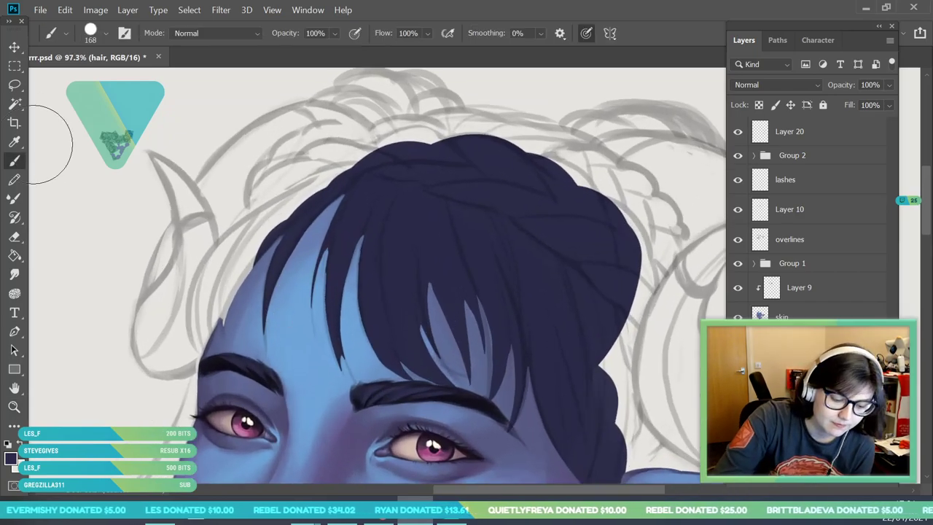
{"action": "right_click", "coordinate": [105, 61]}
{"action": "left_click", "coordinate": [99, 78]}
{"action": "left_click", "coordinate": [237, 294]}
{"action": "mouse_move", "coordinate": [209, 357]}
{"action": "left_mouse_down"}
{"action": "mouse_move", "coordinate": [191, 325]}
{"action": "mouse_move", "coordinate": [207, 265]}
{"action": "left_mouse_up"}
{"action": "left_click_drag", "start_coordinate": [198, 321], "coordinate": [231, 237]}
- Fill the hair between the smaller left horn and the fringe, working up towards the braid
{"action": "key", "text": "z"}
{"action": "mouse_move", "coordinate": [286, 271]}
{"action": "left_mouse_down"}
{"action": "mouse_move", "coordinate": [136, 228]}
{"action": "mouse_move", "coordinate": [164, 228]}
{"action": "left_mouse_up"}
{"action": "key", "text": "b"}
{"action": "mouse_move", "coordinate": [232, 311]}
{"action": "left_mouse_down"}
{"action": "mouse_move", "coordinate": [257, 264]}
{"action": "mouse_move", "coordinate": [234, 298]}
{"action": "mouse_move", "coordinate": [255, 266]}
{"action": "mouse_move", "coordinate": [236, 286]}
{"action": "mouse_move", "coordinate": [271, 246]}
{"action": "left_mouse_up"}
{"action": "mouse_move", "coordinate": [239, 280]}
{"action": "left_mouse_down"}
{"action": "mouse_move", "coordinate": [290, 231]}
{"action": "mouse_move", "coordinate": [241, 274]}
{"action": "mouse_move", "coordinate": [341, 210]}
{"action": "mouse_move", "coordinate": [316, 215]}
{"action": "mouse_move", "coordinate": [282, 245]}
{"action": "mouse_move", "coordinate": [246, 344]}
{"action": "mouse_move", "coordinate": [241, 301]}
{"action": "mouse_move", "coordinate": [311, 239]}
{"action": "left_mouse_up"}
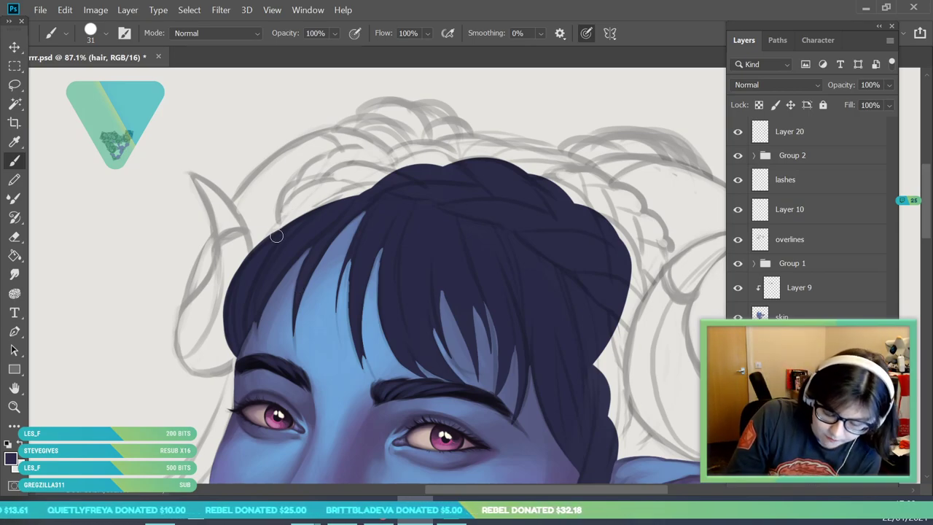
- Outline and fill the left part of the braid across the top of the head, following the sketch
{"action": "mouse_move", "coordinate": [269, 251]}
{"action": "left_mouse_down"}
{"action": "mouse_move", "coordinate": [304, 215]}
{"action": "mouse_move", "coordinate": [266, 254]}
{"action": "mouse_move", "coordinate": [346, 204]}
{"action": "left_mouse_up"}
{"action": "mouse_move", "coordinate": [287, 222]}
{"action": "left_mouse_down"}
{"action": "mouse_move", "coordinate": [286, 200]}
{"action": "mouse_move", "coordinate": [370, 185]}
{"action": "left_mouse_up"}
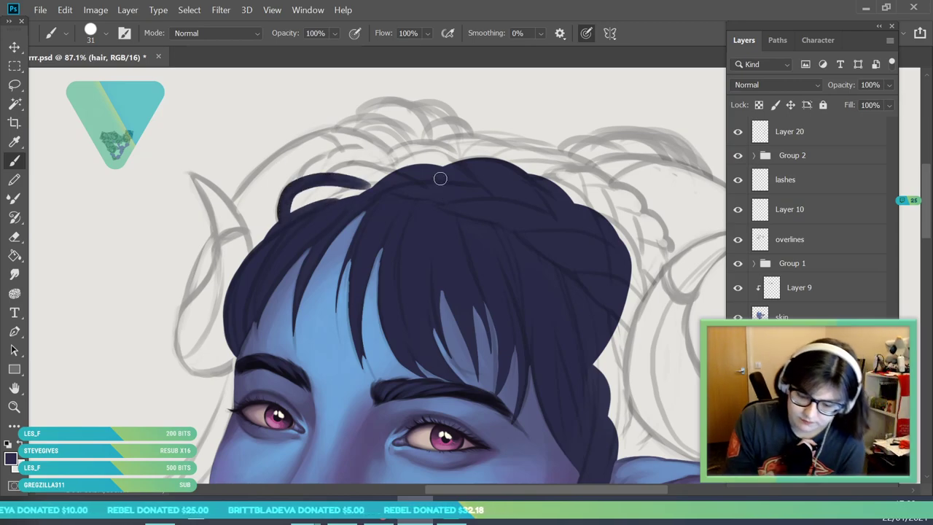
{"action": "mouse_move", "coordinate": [320, 166]}
{"action": "left_mouse_down"}
{"action": "mouse_move", "coordinate": [305, 184]}
{"action": "mouse_move", "coordinate": [354, 166]}
{"action": "mouse_move", "coordinate": [338, 164]}
{"action": "mouse_move", "coordinate": [346, 155]}
{"action": "mouse_move", "coordinate": [331, 166]}
{"action": "mouse_move", "coordinate": [372, 154]}
{"action": "mouse_move", "coordinate": [447, 155]}
{"action": "left_mouse_up"}
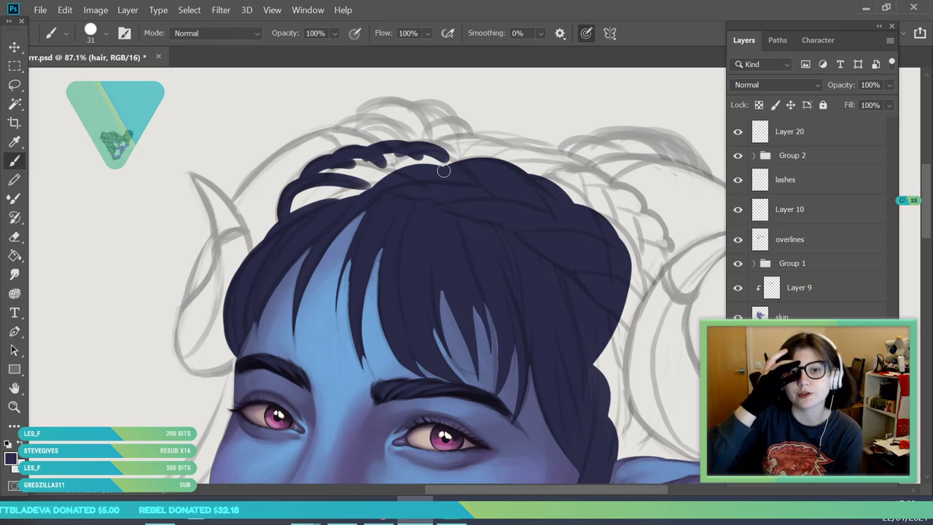
{"action": "mouse_move", "coordinate": [301, 213]}
{"action": "left_mouse_down"}
{"action": "mouse_move", "coordinate": [305, 191]}
{"action": "mouse_move", "coordinate": [306, 200]}
{"action": "mouse_move", "coordinate": [348, 166]}
{"action": "mouse_move", "coordinate": [385, 158]}
{"action": "mouse_move", "coordinate": [401, 173]}
{"action": "mouse_move", "coordinate": [439, 163]}
{"action": "mouse_move", "coordinate": [423, 165]}
{"action": "left_mouse_up"}
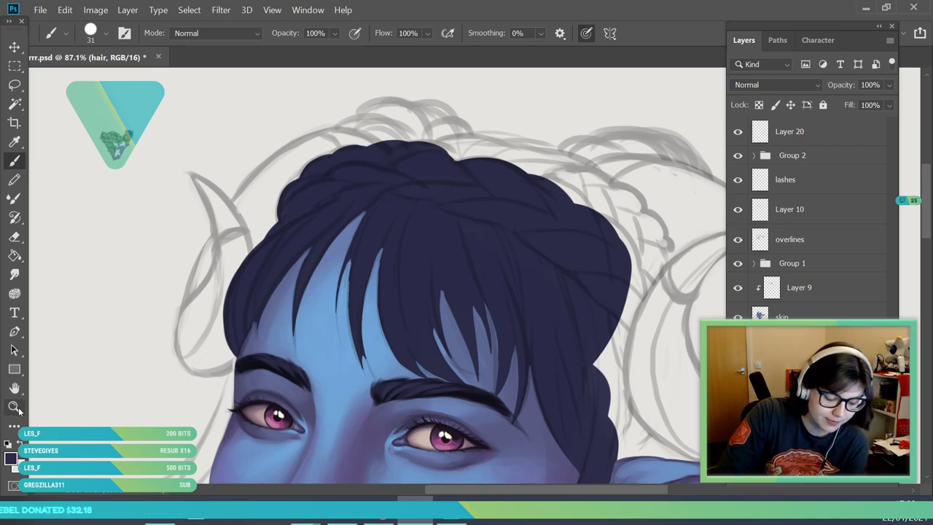
- Set the brush size to 50 px and block in the braid over the crown and down towards the large right horn
{"action": "left_click", "coordinate": [14, 407]}
{"action": "left_click_drag", "start_coordinate": [209, 234], "coordinate": [181, 323]}
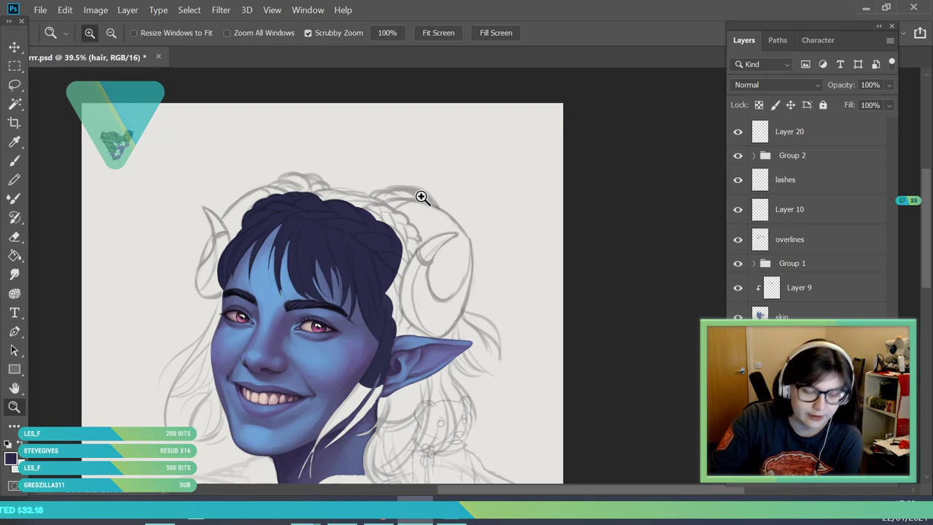
{"action": "mouse_move", "coordinate": [401, 193]}
{"action": "left_mouse_down"}
{"action": "mouse_move", "coordinate": [406, 223]}
{"action": "mouse_move", "coordinate": [297, 235]}
{"action": "left_mouse_up"}
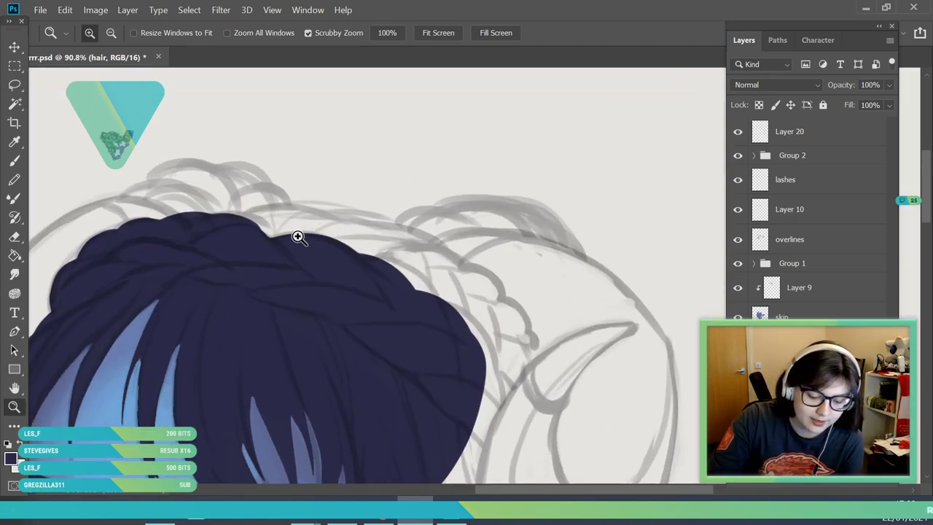
{"action": "key", "text": "b"}
{"action": "mouse_move", "coordinate": [210, 226]}
{"action": "left_mouse_down"}
{"action": "mouse_move", "coordinate": [248, 224]}
{"action": "mouse_move", "coordinate": [271, 252]}
{"action": "left_mouse_up"}
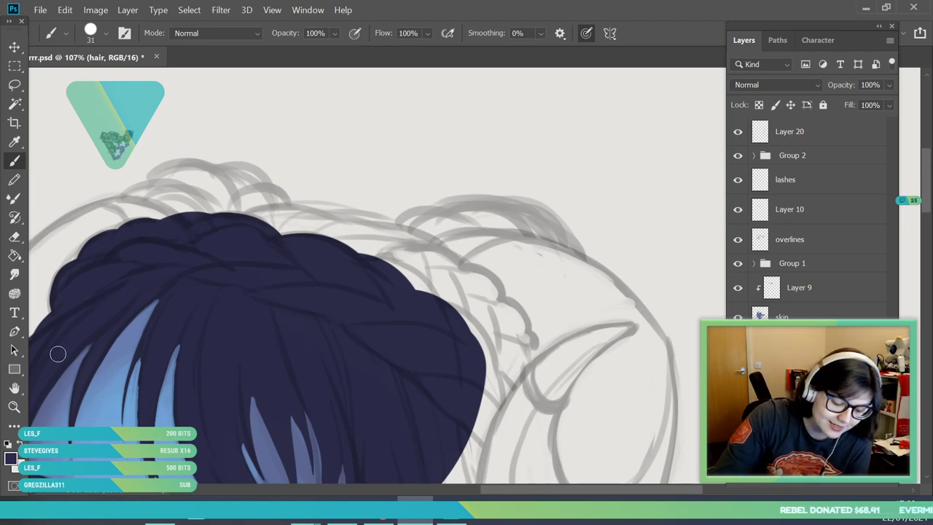
{"action": "left_click", "coordinate": [105, 35]}
{"action": "left_click_drag", "start_coordinate": [101, 79], "coordinate": [106, 81]}
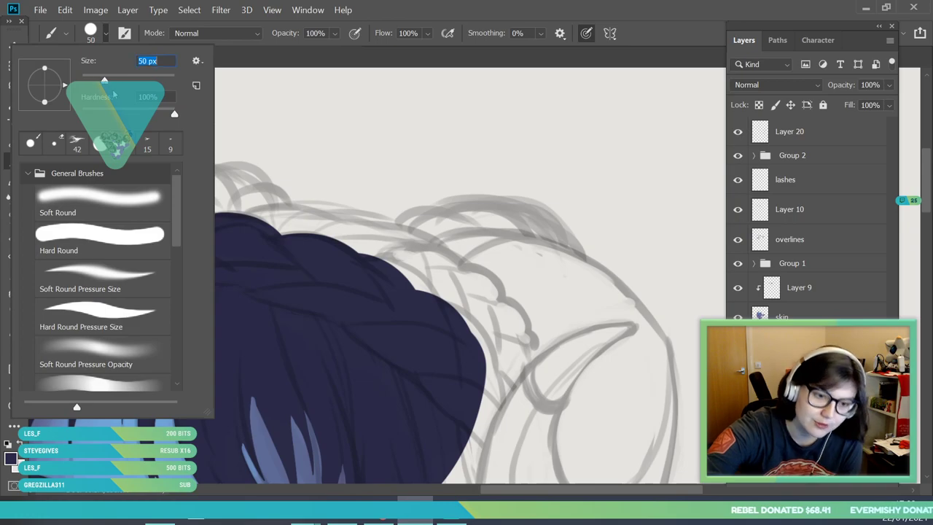
{"action": "left_click", "coordinate": [309, 274]}
{"action": "mouse_move", "coordinate": [251, 225]}
{"action": "left_mouse_down"}
{"action": "mouse_move", "coordinate": [283, 219]}
{"action": "mouse_move", "coordinate": [352, 242]}
{"action": "left_mouse_up"}
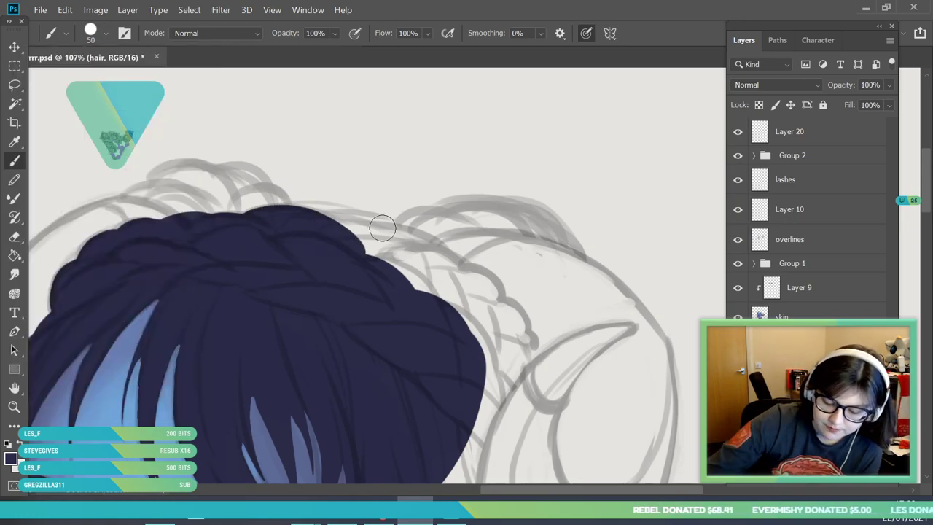
{"action": "mouse_move", "coordinate": [240, 220]}
{"action": "left_mouse_down"}
{"action": "mouse_move", "coordinate": [296, 215]}
{"action": "mouse_move", "coordinate": [410, 266]}
{"action": "mouse_move", "coordinate": [369, 231]}
{"action": "left_mouse_up"}
{"action": "mouse_move", "coordinate": [429, 269]}
{"action": "left_mouse_down"}
{"action": "mouse_move", "coordinate": [460, 295]}
{"action": "mouse_move", "coordinate": [433, 255]}
{"action": "mouse_move", "coordinate": [493, 297]}
{"action": "mouse_move", "coordinate": [481, 305]}
{"action": "mouse_move", "coordinate": [510, 314]}
{"action": "mouse_move", "coordinate": [519, 348]}
{"action": "mouse_move", "coordinate": [461, 318]}
{"action": "mouse_move", "coordinate": [496, 337]}
{"action": "mouse_move", "coordinate": [492, 401]}
{"action": "left_mouse_up"}
- Set the brush size to 25 px and paint out the notches in the hair edge above the pointed ear
{"action": "key", "text": "z"}
{"action": "mouse_move", "coordinate": [221, 200]}
{"action": "left_mouse_down"}
{"action": "mouse_move", "coordinate": [192, 280]}
{"action": "mouse_move", "coordinate": [173, 291]}
{"action": "left_mouse_up"}
{"action": "mouse_move", "coordinate": [281, 191]}
{"action": "left_mouse_down"}
{"action": "mouse_move", "coordinate": [273, 200]}
{"action": "mouse_move", "coordinate": [283, 349]}
{"action": "left_mouse_up"}
{"action": "mouse_move", "coordinate": [327, 319]}
{"action": "left_mouse_down"}
{"action": "mouse_move", "coordinate": [291, 413]}
{"action": "mouse_move", "coordinate": [325, 418]}
{"action": "left_mouse_up"}
{"action": "left_click_drag", "start_coordinate": [333, 356], "coordinate": [320, 397]}
{"action": "left_click_drag", "start_coordinate": [328, 172], "coordinate": [341, 169]}
{"action": "scroll", "coordinate": [385, 198], "scroll_direction": "up", "scroll_amount": 5}
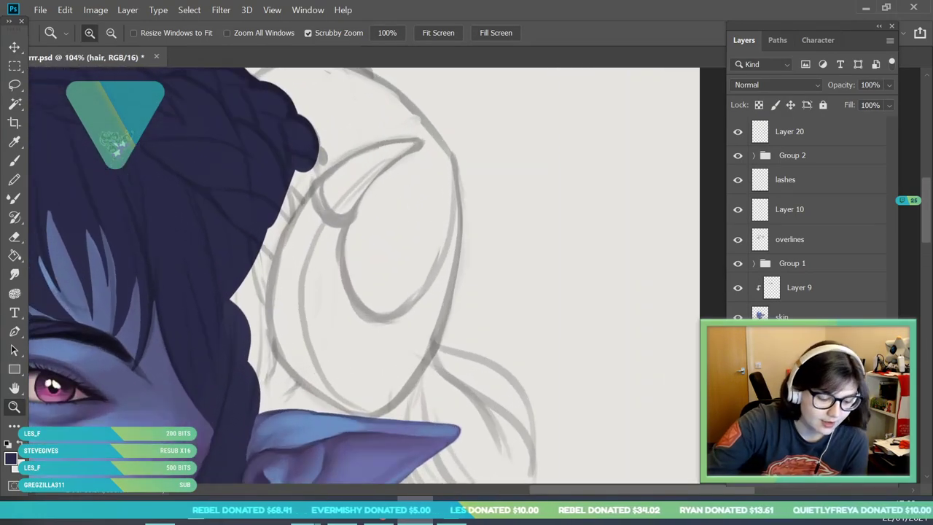
{"action": "key", "text": "b"}
{"action": "left_click", "coordinate": [101, 32]}
{"action": "left_click", "coordinate": [92, 78]}
{"action": "left_click_drag", "start_coordinate": [251, 278], "coordinate": [237, 313]}
{"action": "left_click_drag", "start_coordinate": [259, 425], "coordinate": [236, 451]}
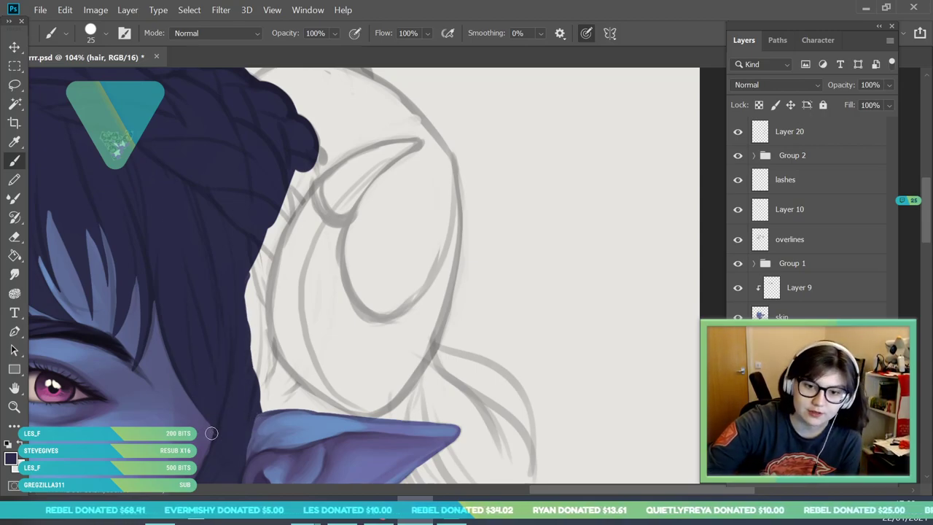
- Fill the gap between the hair and the large horn's inner edge, from the braid's end down to the ear
{"action": "mouse_move", "coordinate": [257, 388]}
{"action": "left_mouse_down"}
{"action": "mouse_move", "coordinate": [256, 308]}
{"action": "mouse_move", "coordinate": [268, 368]}
{"action": "mouse_move", "coordinate": [271, 212]}
{"action": "left_mouse_up"}
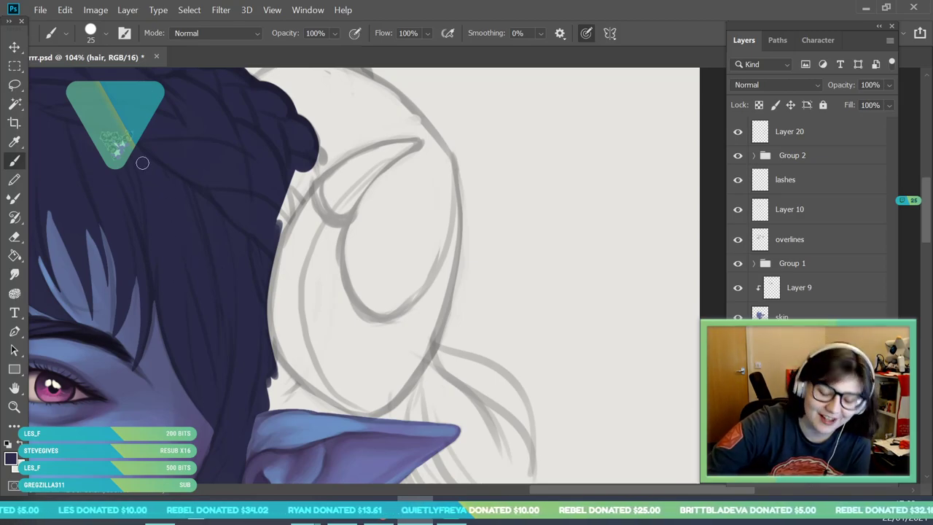
{"action": "mouse_move", "coordinate": [276, 239]}
{"action": "left_mouse_down"}
{"action": "mouse_move", "coordinate": [267, 271]}
{"action": "mouse_move", "coordinate": [312, 152]}
{"action": "mouse_move", "coordinate": [297, 181]}
{"action": "left_mouse_up"}
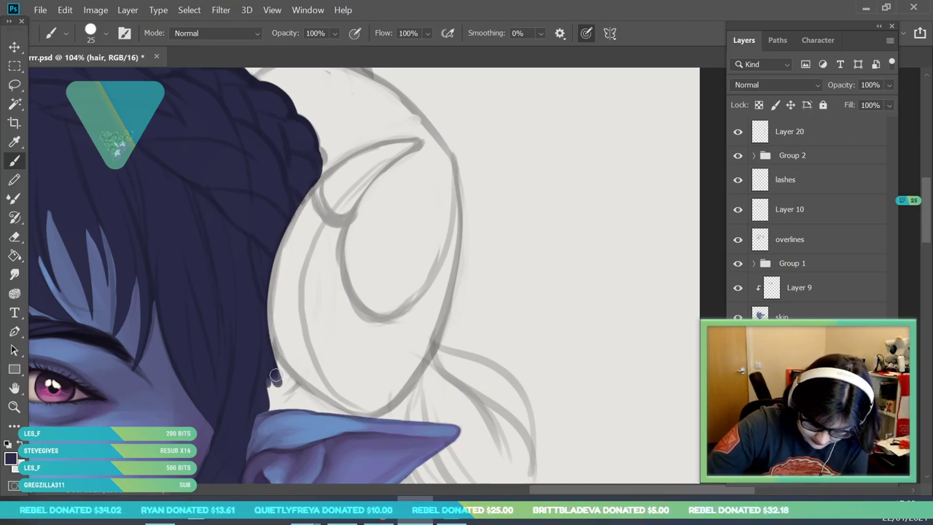
{"action": "mouse_move", "coordinate": [269, 355]}
{"action": "left_mouse_down"}
{"action": "mouse_move", "coordinate": [324, 408]}
{"action": "mouse_move", "coordinate": [291, 385]}
{"action": "left_mouse_up"}
{"action": "left_click_drag", "start_coordinate": [280, 391], "coordinate": [269, 404]}
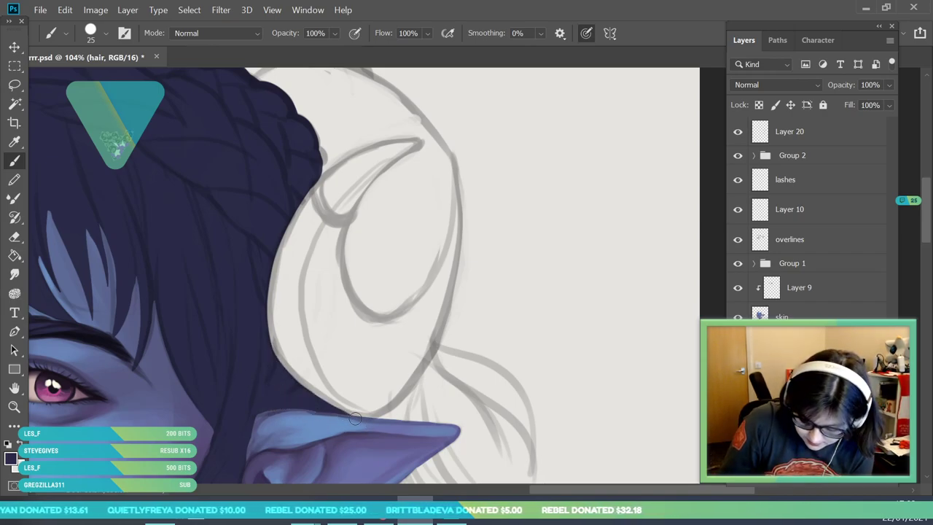
- Set the brush size to 14 px and fill the hair between the large horn's lower edge and the ear tip
{"action": "key", "text": "z"}
{"action": "left_click_drag", "start_coordinate": [246, 270], "coordinate": [156, 281]}
{"action": "left_click_drag", "start_coordinate": [303, 322], "coordinate": [357, 317]}
{"action": "left_click_drag", "start_coordinate": [328, 276], "coordinate": [337, 294]}
{"action": "scroll", "coordinate": [338, 293], "scroll_direction": "down", "scroll_amount": 3}
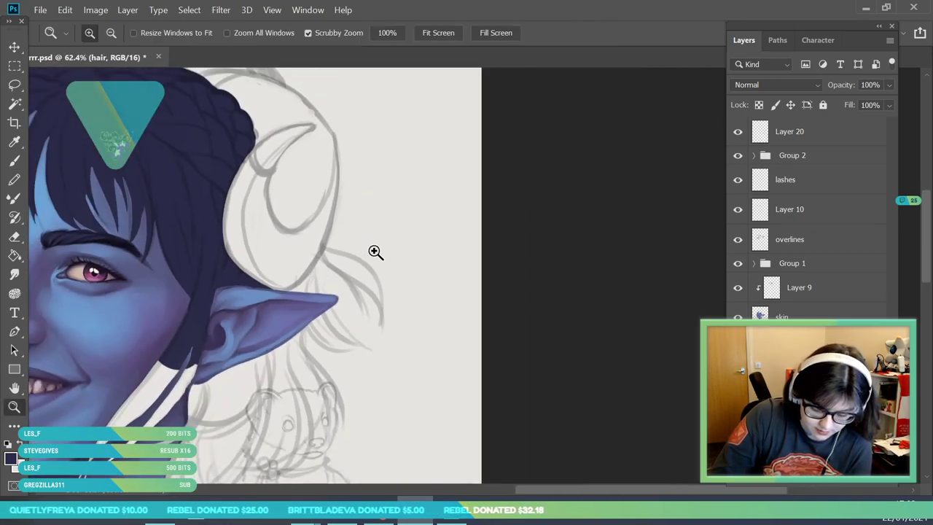
{"action": "scroll", "coordinate": [364, 279], "scroll_direction": "up", "scroll_amount": 4}
{"action": "key", "text": "b"}
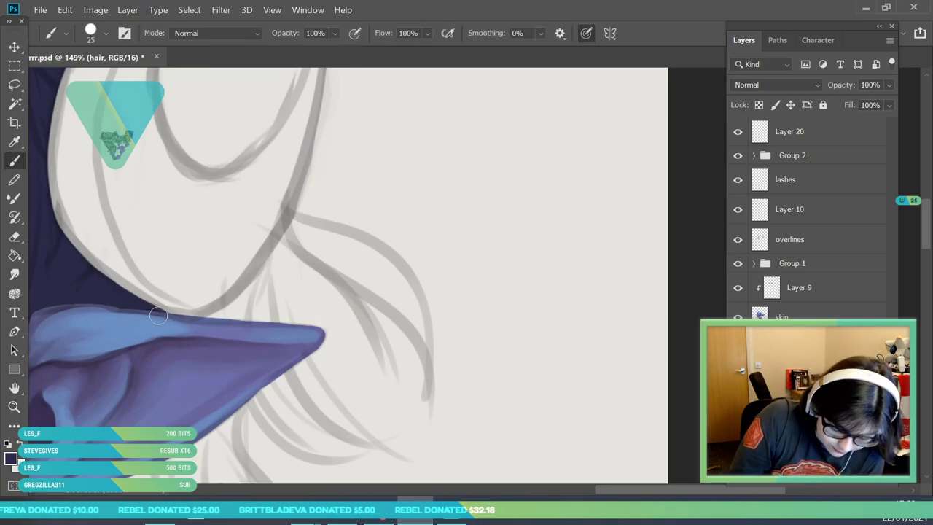
{"action": "mouse_move", "coordinate": [177, 321]}
{"action": "left_mouse_down"}
{"action": "mouse_move", "coordinate": [218, 318]}
{"action": "mouse_move", "coordinate": [185, 325]}
{"action": "mouse_move", "coordinate": [256, 291]}
{"action": "mouse_move", "coordinate": [242, 287]}
{"action": "left_mouse_up"}
{"action": "left_click", "coordinate": [107, 36]}
{"action": "left_click", "coordinate": [87, 80]}
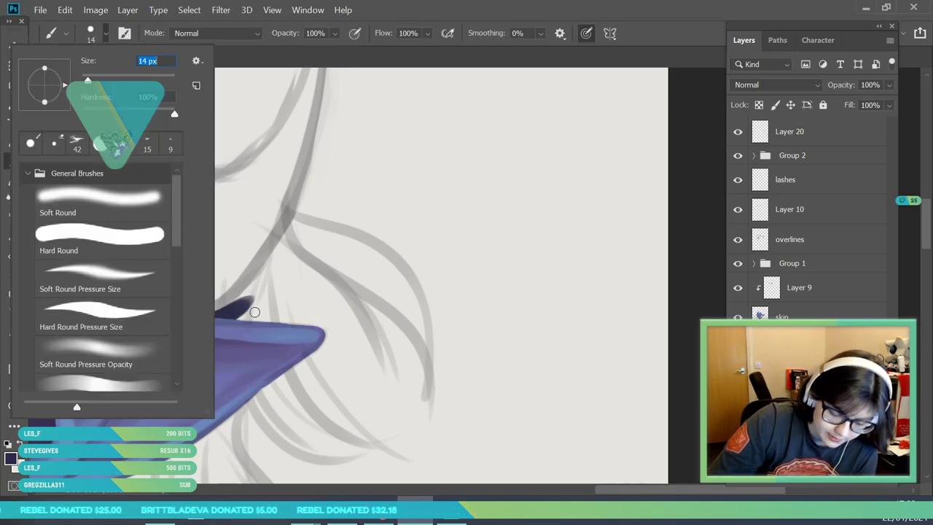
{"action": "left_click", "coordinate": [254, 311]}
{"action": "mouse_move", "coordinate": [240, 299]}
{"action": "left_mouse_down"}
{"action": "mouse_move", "coordinate": [201, 318]}
{"action": "mouse_move", "coordinate": [267, 263]}
{"action": "mouse_move", "coordinate": [271, 320]}
{"action": "mouse_move", "coordinate": [263, 299]}
{"action": "mouse_move", "coordinate": [259, 332]}
{"action": "mouse_move", "coordinate": [237, 320]}
{"action": "left_mouse_up"}
{"action": "left_click_drag", "start_coordinate": [265, 290], "coordinate": [239, 303]}
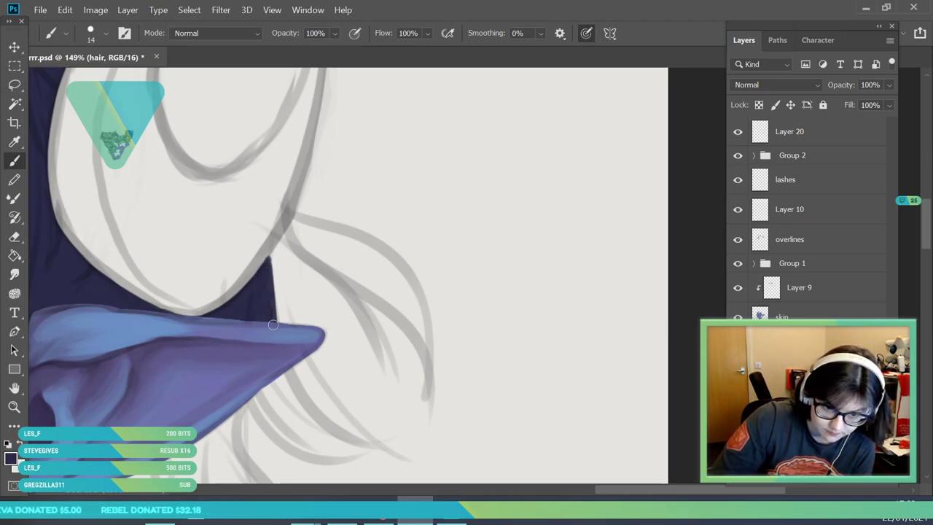
- Paint the two curved hair strands that flick outward from beneath the ear tip, following the sketch
{"action": "mouse_move", "coordinate": [271, 298]}
{"action": "left_mouse_down"}
{"action": "mouse_move", "coordinate": [291, 375]}
{"action": "mouse_move", "coordinate": [376, 458]}
{"action": "left_mouse_up"}
{"action": "left_click", "coordinate": [14, 406]}
{"action": "left_click_drag", "start_coordinate": [257, 370], "coordinate": [180, 375]}
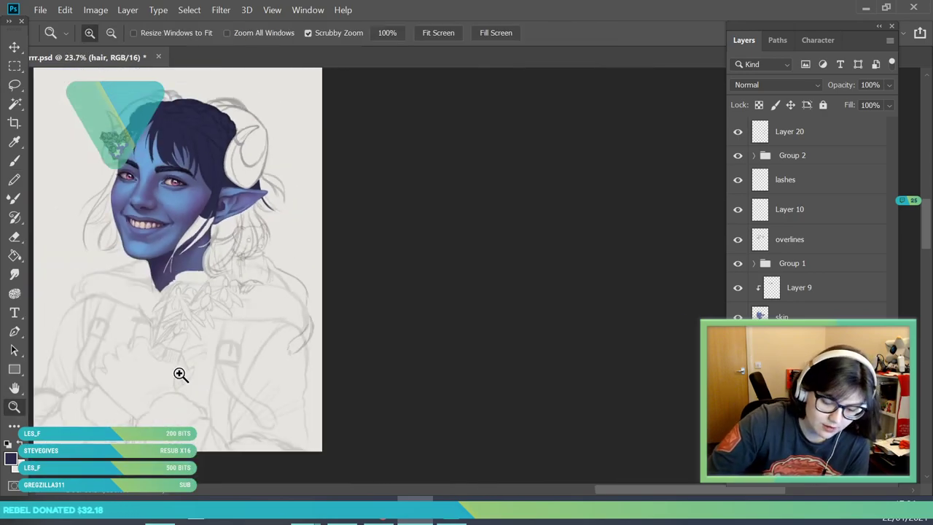
{"action": "mouse_move", "coordinate": [177, 109]}
{"action": "left_mouse_down"}
{"action": "mouse_move", "coordinate": [340, 218]}
{"action": "mouse_move", "coordinate": [283, 202]}
{"action": "mouse_move", "coordinate": [322, 338]}
{"action": "mouse_move", "coordinate": [262, 337]}
{"action": "left_mouse_up"}
{"action": "key", "text": "b"}
{"action": "mouse_move", "coordinate": [173, 292]}
{"action": "left_mouse_down"}
{"action": "mouse_move", "coordinate": [216, 346]}
{"action": "mouse_move", "coordinate": [307, 351]}
{"action": "left_mouse_up"}
{"action": "left_click_drag", "start_coordinate": [202, 271], "coordinate": [269, 356]}
{"action": "mouse_move", "coordinate": [188, 311]}
{"action": "left_mouse_down"}
{"action": "mouse_move", "coordinate": [204, 317]}
{"action": "mouse_move", "coordinate": [217, 340]}
{"action": "left_mouse_up"}
{"action": "mouse_move", "coordinate": [211, 271]}
{"action": "left_mouse_down"}
{"action": "mouse_move", "coordinate": [269, 332]}
{"action": "mouse_move", "coordinate": [304, 352]}
{"action": "left_mouse_up"}
{"action": "mouse_move", "coordinate": [210, 281]}
{"action": "left_mouse_down"}
{"action": "mouse_move", "coordinate": [240, 313]}
{"action": "mouse_move", "coordinate": [329, 363]}
{"action": "left_mouse_up"}
{"action": "left_click_drag", "start_coordinate": [248, 329], "coordinate": [359, 378]}
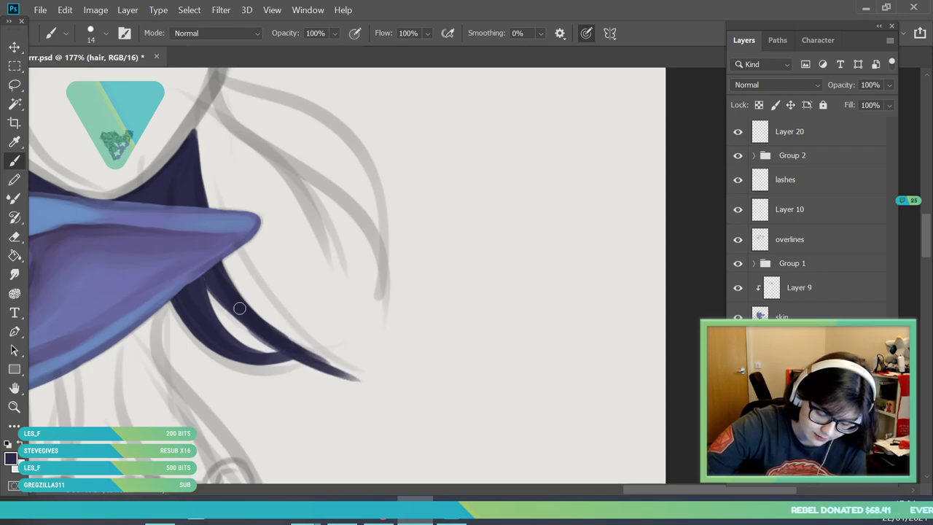
{"action": "left_click_drag", "start_coordinate": [241, 313], "coordinate": [353, 373]}
{"action": "left_click_drag", "start_coordinate": [218, 299], "coordinate": [286, 352]}
- Add a third outer strand below the ear tip, smooth the hair edge above it, and erase the stray end
{"action": "left_click_drag", "start_coordinate": [201, 140], "coordinate": [213, 208]}
{"action": "mouse_move", "coordinate": [233, 251]}
{"action": "left_mouse_down"}
{"action": "mouse_move", "coordinate": [327, 343]}
{"action": "mouse_move", "coordinate": [312, 332]}
{"action": "left_mouse_up"}
{"action": "left_click_drag", "start_coordinate": [270, 286], "coordinate": [368, 415]}
{"action": "left_click_drag", "start_coordinate": [197, 149], "coordinate": [211, 204]}
{"action": "mouse_move", "coordinate": [241, 251]}
{"action": "left_mouse_down"}
{"action": "mouse_move", "coordinate": [360, 421]}
{"action": "mouse_move", "coordinate": [361, 398]}
{"action": "left_mouse_up"}
{"action": "left_click", "coordinate": [15, 237]}
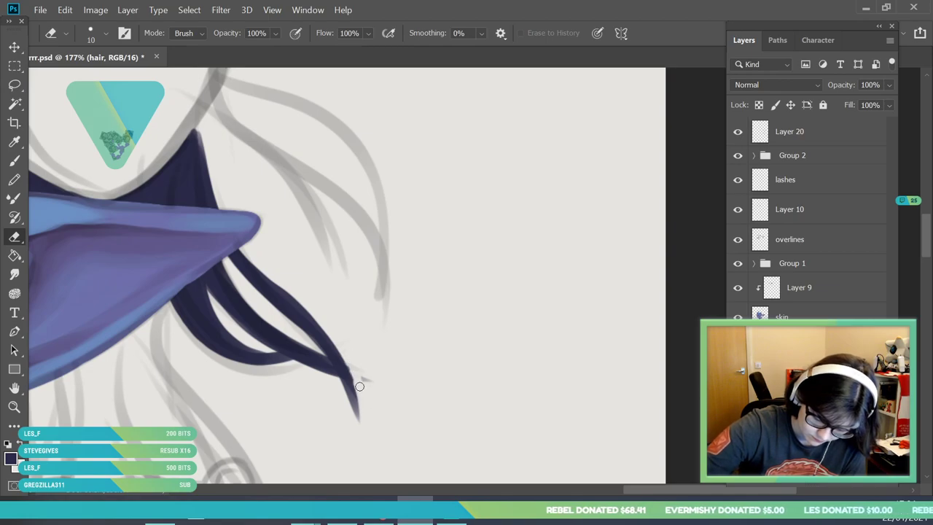
{"action": "left_click", "coordinate": [15, 142]}
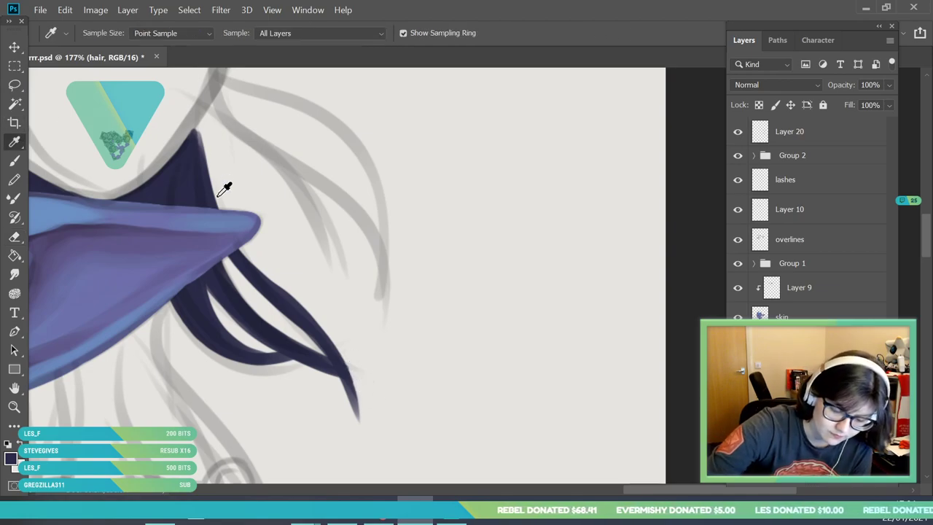
{"action": "left_click", "coordinate": [15, 161]}
{"action": "left_click_drag", "start_coordinate": [197, 126], "coordinate": [198, 127]}
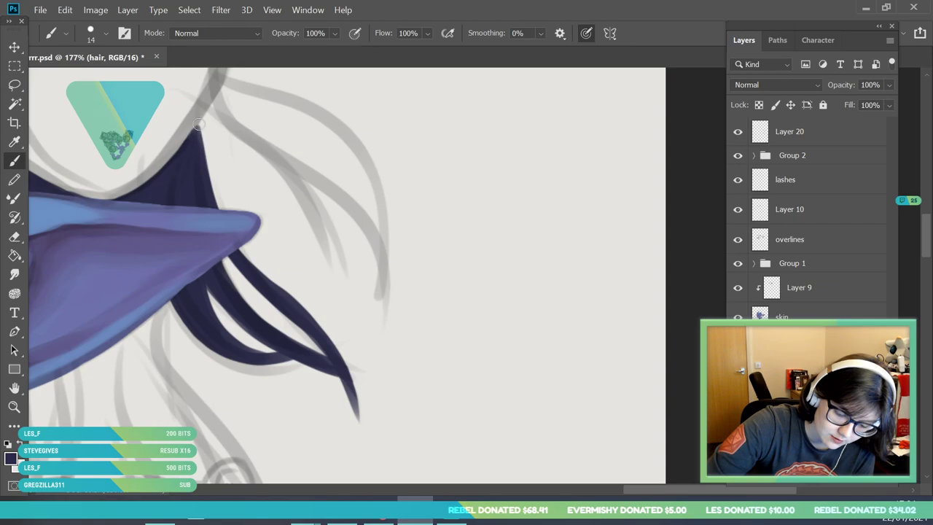
- Outline and fill the forked lock of hair that sweeps outward from behind the large horn
{"action": "left_click", "coordinate": [15, 406]}
{"action": "left_click_drag", "start_coordinate": [328, 248], "coordinate": [347, 275]}
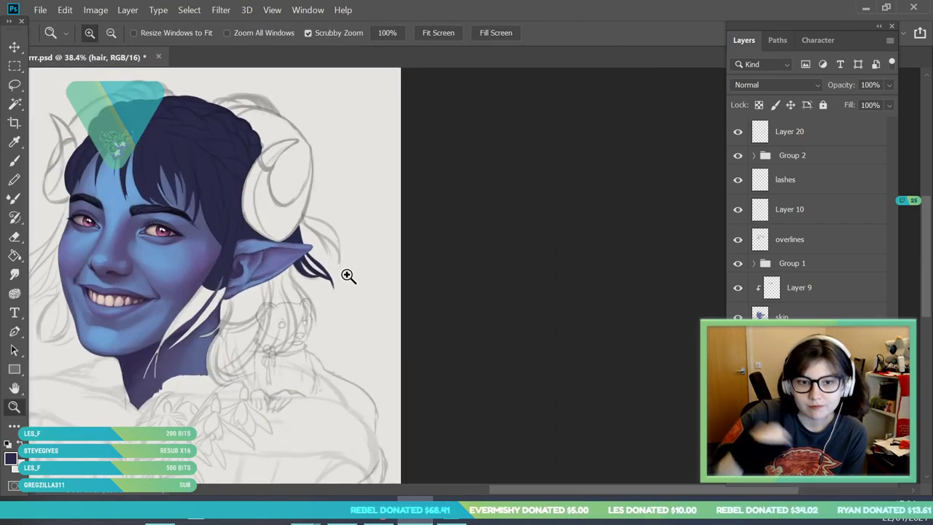
{"action": "left_click_drag", "start_coordinate": [333, 216], "coordinate": [354, 311]}
{"action": "key", "text": "b"}
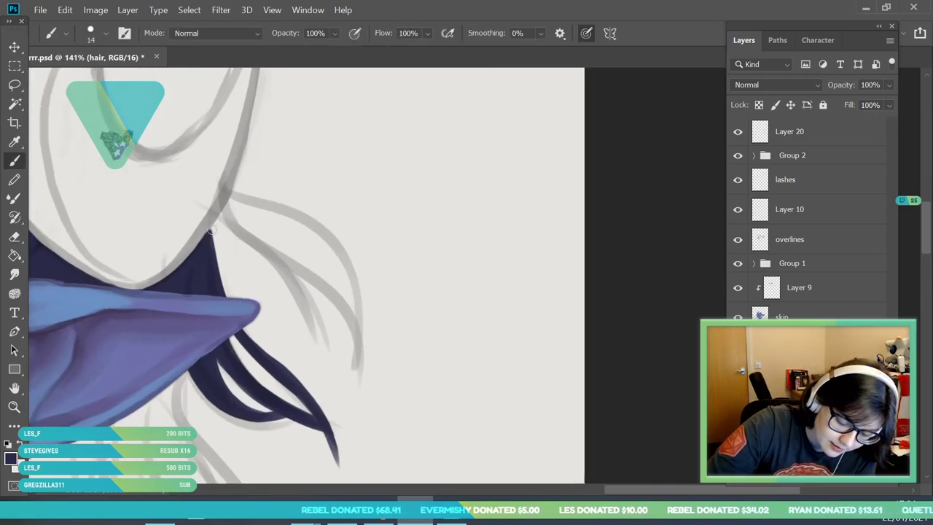
{"action": "mouse_move", "coordinate": [201, 243]}
{"action": "left_mouse_down"}
{"action": "mouse_move", "coordinate": [219, 211]}
{"action": "mouse_move", "coordinate": [325, 350]}
{"action": "left_mouse_up"}
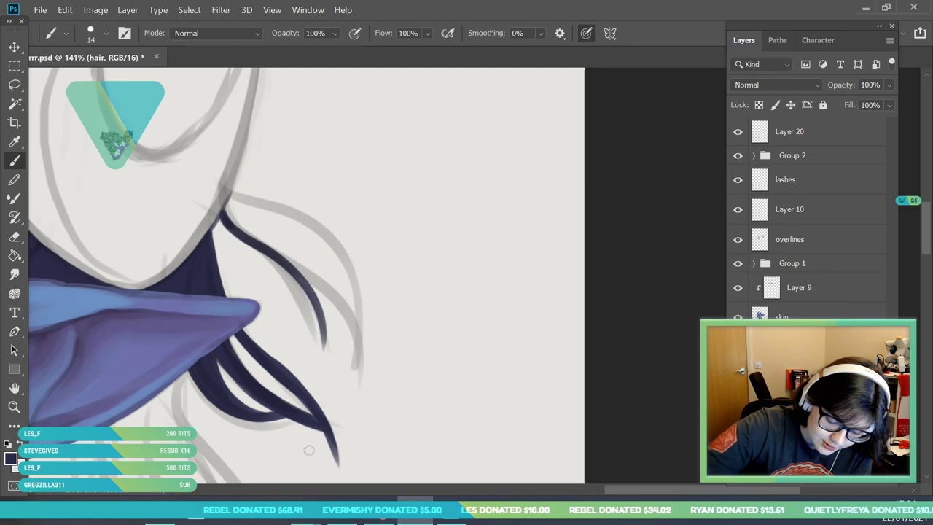
{"action": "left_click_drag", "start_coordinate": [229, 221], "coordinate": [358, 363]}
{"action": "mouse_move", "coordinate": [236, 193]}
{"action": "left_mouse_down"}
{"action": "mouse_move", "coordinate": [333, 246]}
{"action": "mouse_move", "coordinate": [359, 363]}
{"action": "left_mouse_up"}
{"action": "mouse_move", "coordinate": [231, 203]}
{"action": "left_mouse_down"}
{"action": "mouse_move", "coordinate": [255, 237]}
{"action": "mouse_move", "coordinate": [287, 255]}
{"action": "mouse_move", "coordinate": [251, 223]}
{"action": "mouse_move", "coordinate": [312, 249]}
{"action": "mouse_move", "coordinate": [284, 223]}
{"action": "mouse_move", "coordinate": [328, 262]}
{"action": "mouse_move", "coordinate": [313, 271]}
{"action": "mouse_move", "coordinate": [291, 234]}
{"action": "mouse_move", "coordinate": [335, 263]}
{"action": "mouse_move", "coordinate": [343, 292]}
{"action": "mouse_move", "coordinate": [314, 259]}
{"action": "mouse_move", "coordinate": [328, 279]}
{"action": "mouse_move", "coordinate": [322, 331]}
{"action": "left_mouse_up"}
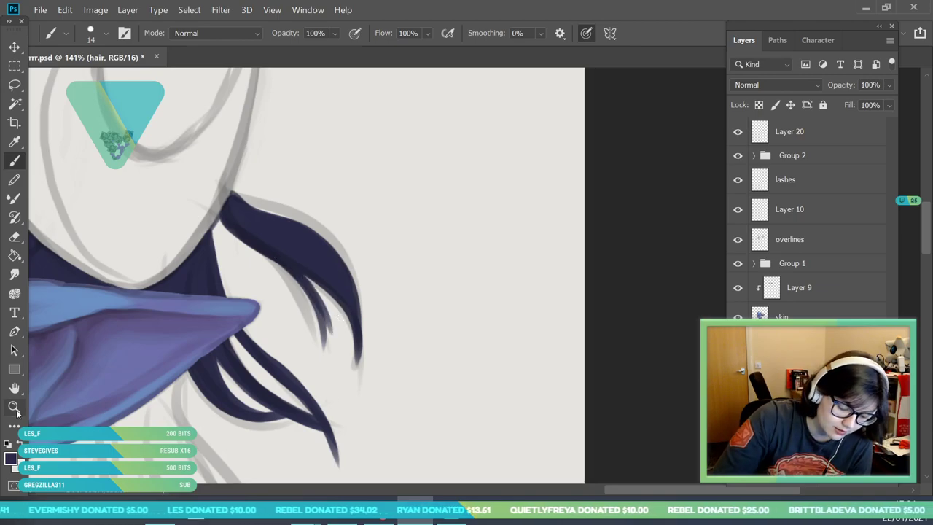
- Clean up the hair edges around the large horn and its loose lock with the Eraser
{"action": "left_click", "coordinate": [14, 408]}
{"action": "left_click_drag", "start_coordinate": [276, 245], "coordinate": [249, 465]}
{"action": "left_click_drag", "start_coordinate": [353, 269], "coordinate": [334, 376]}
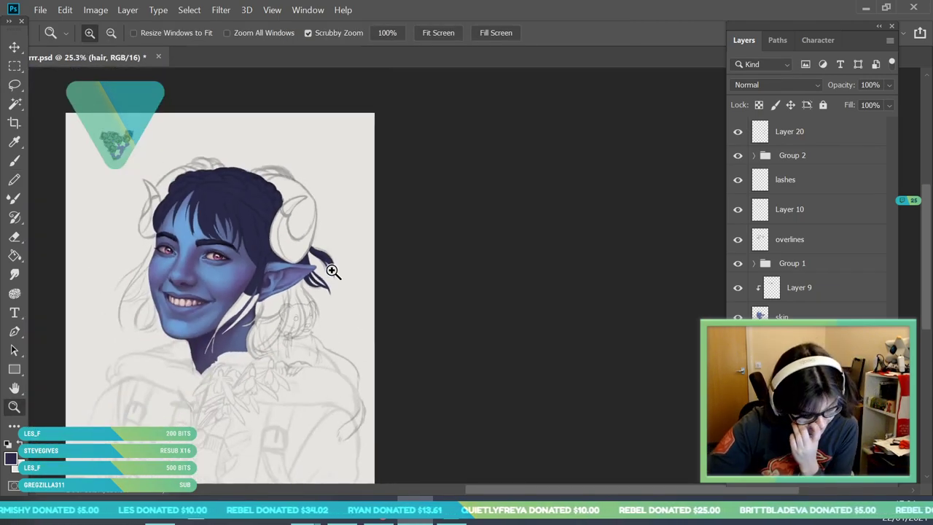
{"action": "scroll", "coordinate": [335, 256], "scroll_direction": "up", "scroll_amount": 5}
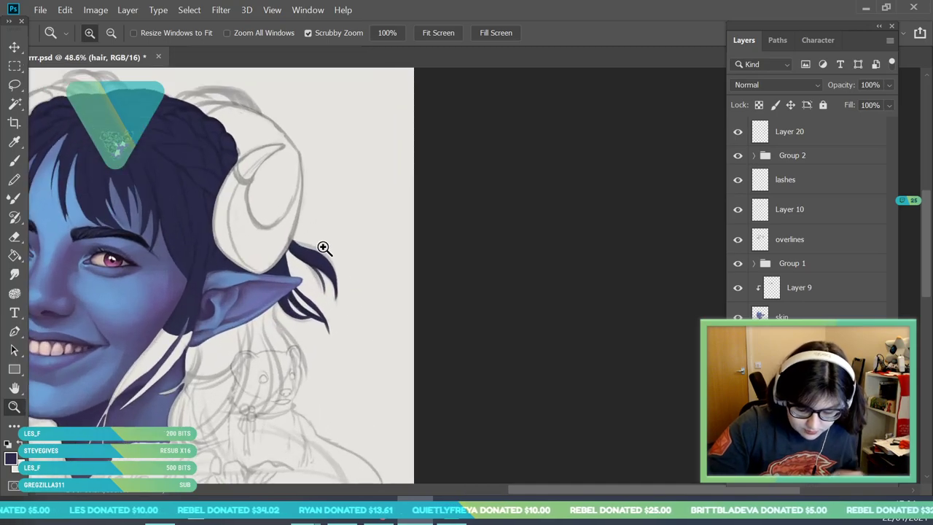
{"action": "key", "text": "e"}
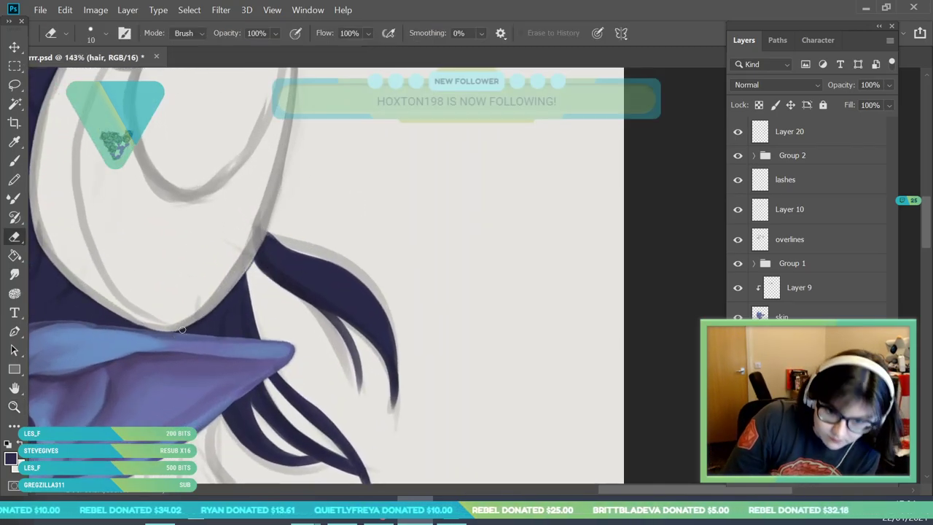
{"action": "left_click", "coordinate": [18, 408]}
{"action": "left_click_drag", "start_coordinate": [286, 239], "coordinate": [230, 403]}
- Outline the long loose strand running from the brow down past the far cheek, following the sketch
{"action": "left_click_drag", "start_coordinate": [207, 204], "coordinate": [226, 255]}
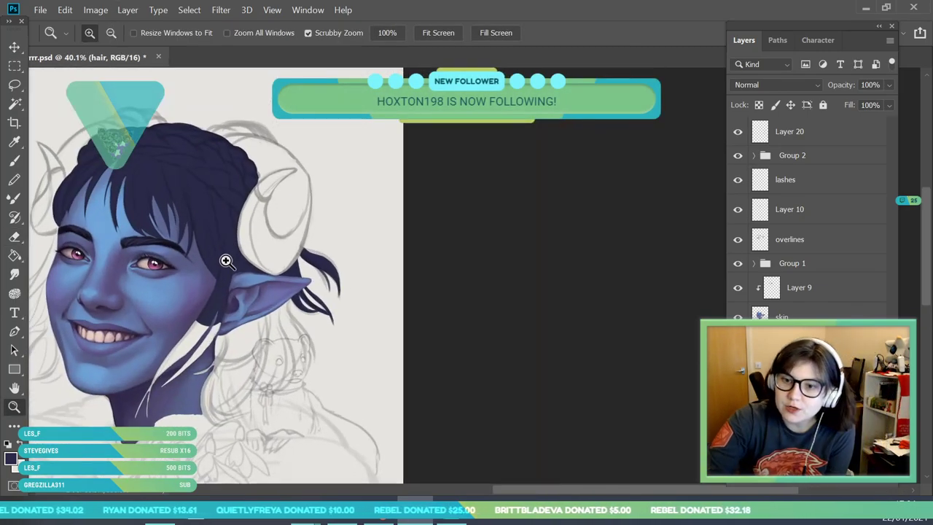
{"action": "scroll", "coordinate": [304, 370], "scroll_direction": "down", "scroll_amount": 2}
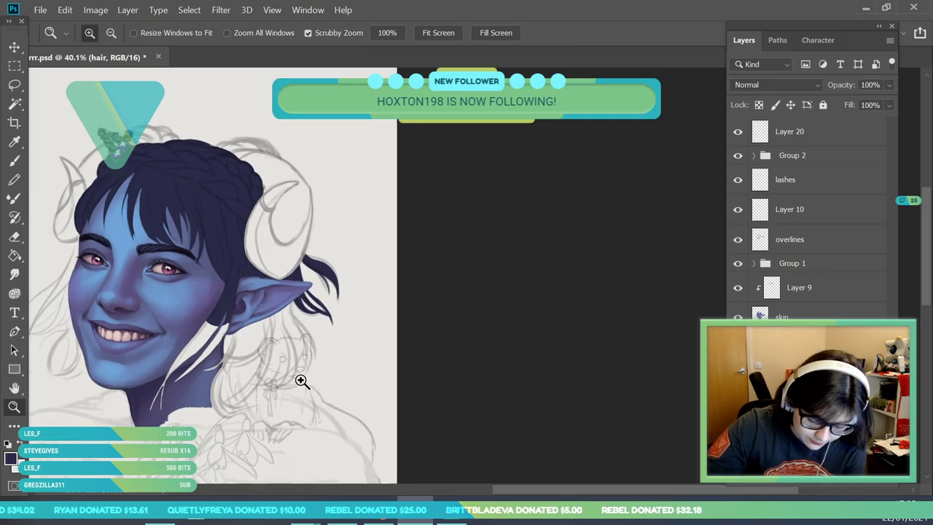
{"action": "scroll", "coordinate": [267, 386], "scroll_direction": "up", "scroll_amount": 1}
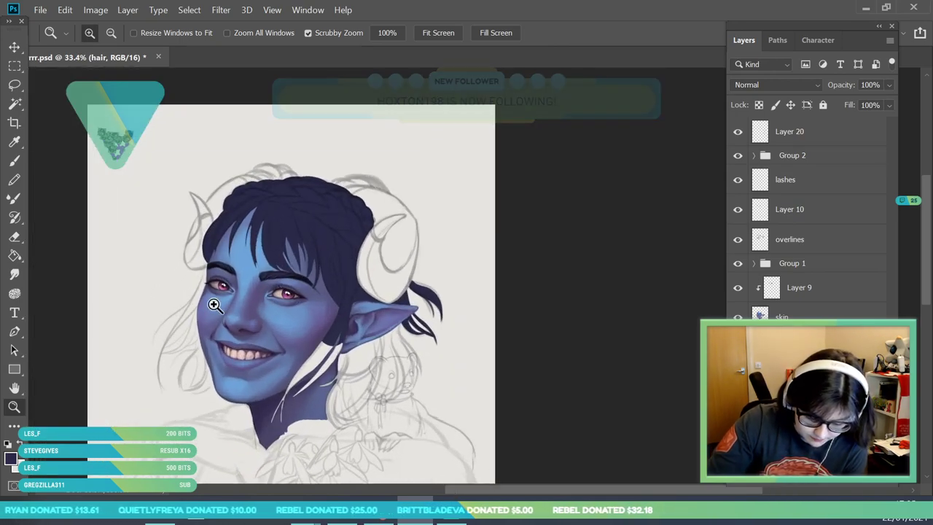
{"action": "scroll", "coordinate": [131, 392], "scroll_direction": "up", "scroll_amount": 3}
{"action": "scroll", "coordinate": [160, 372], "scroll_direction": "down", "scroll_amount": 1}
{"action": "scroll", "coordinate": [160, 372], "scroll_direction": "up", "scroll_amount": 1}
{"action": "key", "text": "b"}
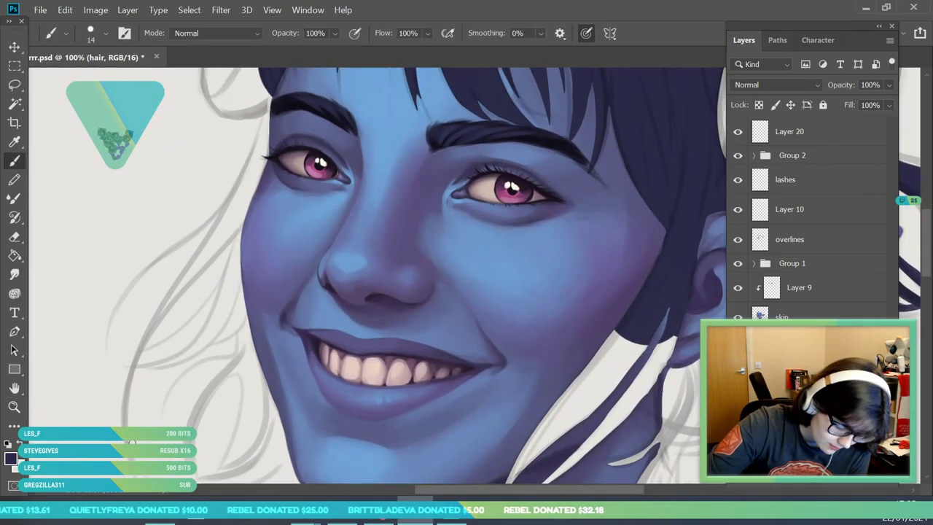
{"action": "mouse_move", "coordinate": [124, 421]}
{"action": "left_mouse_down"}
{"action": "mouse_move", "coordinate": [128, 378]}
{"action": "mouse_move", "coordinate": [149, 330]}
{"action": "left_mouse_up"}
{"action": "left_click_drag", "start_coordinate": [128, 386], "coordinate": [170, 297]}
{"action": "mouse_move", "coordinate": [143, 346]}
{"action": "left_mouse_down"}
{"action": "mouse_move", "coordinate": [242, 181]}
{"action": "mouse_move", "coordinate": [273, 94]}
{"action": "mouse_move", "coordinate": [268, 118]}
{"action": "left_mouse_up"}
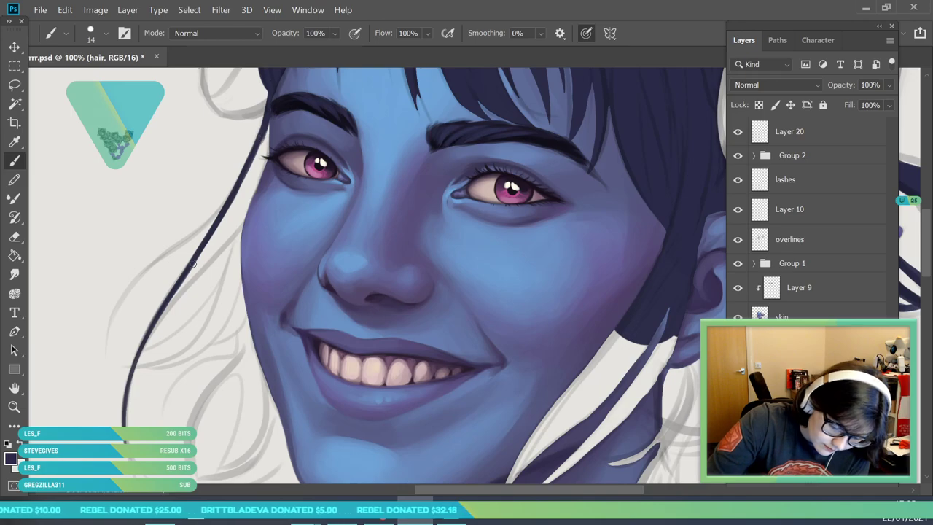
- Fill the hair between the long strand and the far cheek, and add the outer strand branching off it
{"action": "mouse_move", "coordinate": [126, 420]}
{"action": "left_mouse_down"}
{"action": "mouse_move", "coordinate": [148, 332]}
{"action": "mouse_move", "coordinate": [239, 234]}
{"action": "left_mouse_up"}
{"action": "mouse_move", "coordinate": [188, 274]}
{"action": "left_mouse_down"}
{"action": "mouse_move", "coordinate": [223, 223]}
{"action": "mouse_move", "coordinate": [245, 209]}
{"action": "mouse_move", "coordinate": [269, 127]}
{"action": "mouse_move", "coordinate": [268, 175]}
{"action": "left_mouse_up"}
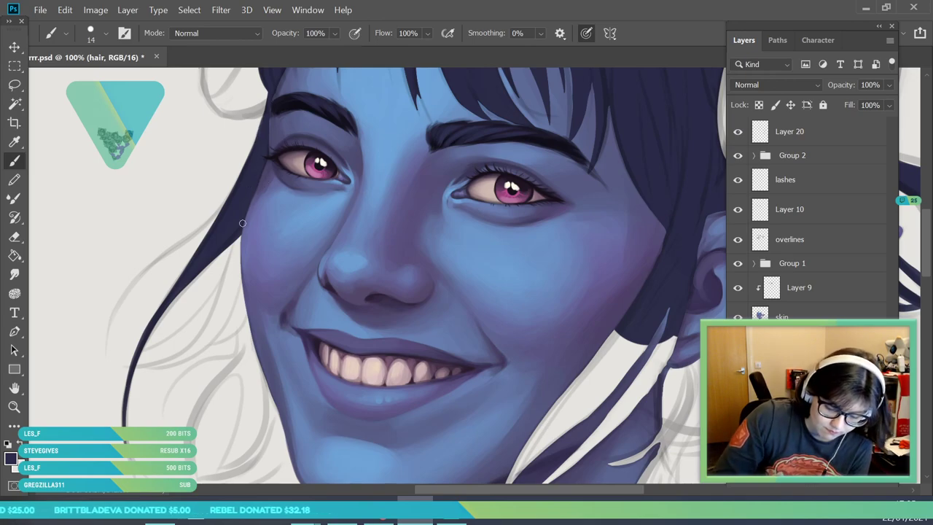
{"action": "mouse_move", "coordinate": [208, 231]}
{"action": "left_mouse_down"}
{"action": "mouse_move", "coordinate": [113, 357]}
{"action": "mouse_move", "coordinate": [212, 204]}
{"action": "left_mouse_up"}
{"action": "left_click_drag", "start_coordinate": [161, 265], "coordinate": [239, 185]}
{"action": "left_click", "coordinate": [8, 410]}
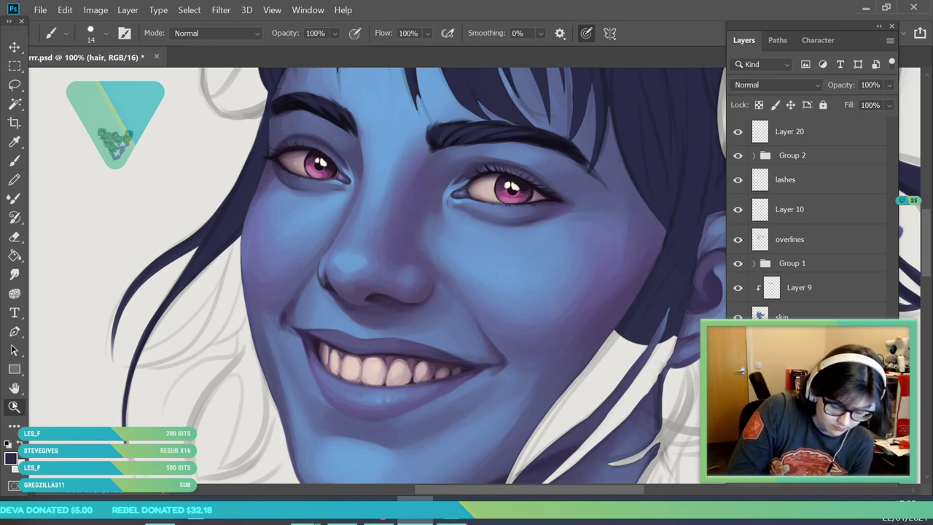
- Paint the shorter strands sweeping outward from the far cheek and fill the gaps between them
{"action": "left_click_drag", "start_coordinate": [170, 253], "coordinate": [119, 416]}
{"action": "mouse_move", "coordinate": [195, 276]}
{"action": "left_mouse_down"}
{"action": "mouse_move", "coordinate": [217, 373]}
{"action": "mouse_move", "coordinate": [220, 310]}
{"action": "left_mouse_up"}
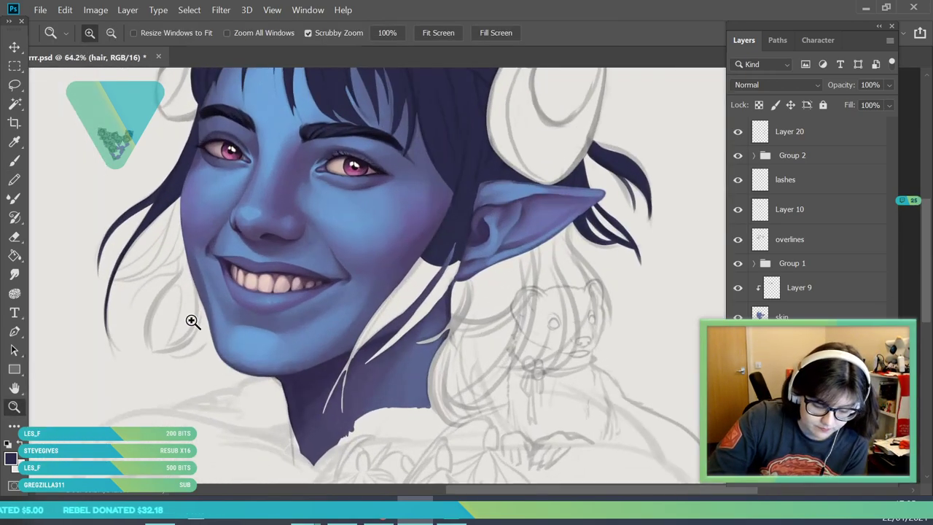
{"action": "left_click_drag", "start_coordinate": [125, 246], "coordinate": [148, 251]}
{"action": "left_click", "coordinate": [14, 161]}
{"action": "mouse_move", "coordinate": [197, 164]}
{"action": "left_mouse_down"}
{"action": "mouse_move", "coordinate": [191, 184]}
{"action": "mouse_move", "coordinate": [81, 299]}
{"action": "mouse_move", "coordinate": [197, 141]}
{"action": "left_mouse_up"}
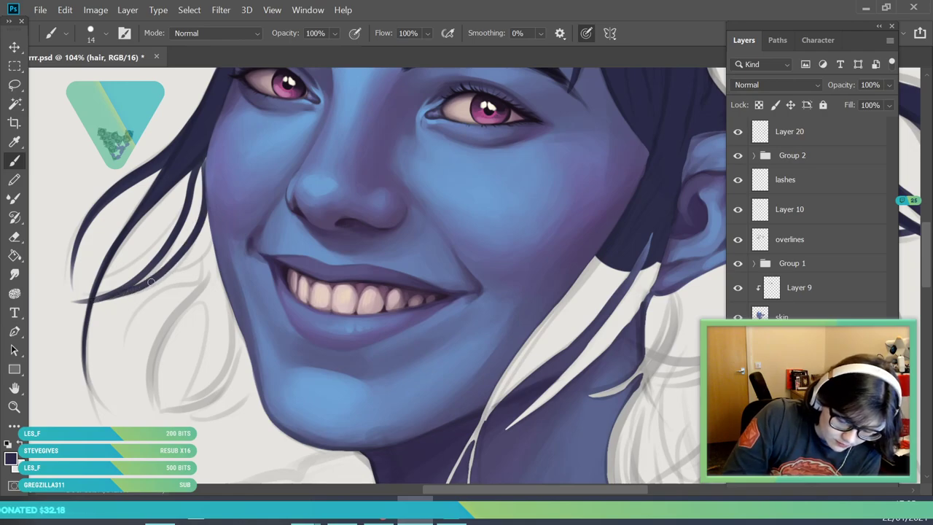
{"action": "left_click_drag", "start_coordinate": [153, 281], "coordinate": [217, 228]}
{"action": "left_click_drag", "start_coordinate": [109, 295], "coordinate": [216, 225]}
{"action": "left_click_drag", "start_coordinate": [181, 252], "coordinate": [199, 175]}
{"action": "mouse_move", "coordinate": [184, 236]}
{"action": "left_mouse_down"}
{"action": "mouse_move", "coordinate": [210, 163]}
{"action": "mouse_move", "coordinate": [106, 274]}
{"action": "left_mouse_up"}
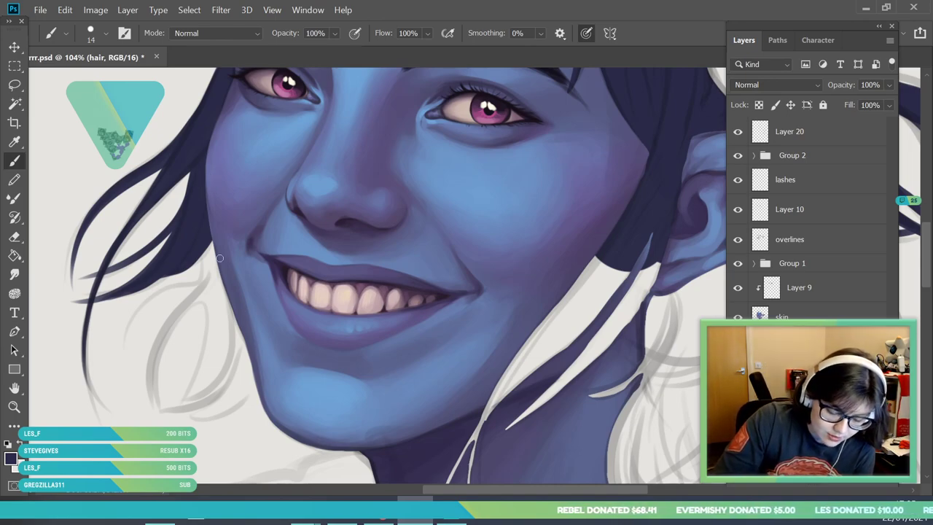
- Paint the tapering lock curving down beside the mouth corner and the thin wisp branching off it
{"action": "mouse_move", "coordinate": [213, 249]}
{"action": "left_mouse_down"}
{"action": "mouse_move", "coordinate": [147, 416]}
{"action": "mouse_move", "coordinate": [204, 232]}
{"action": "left_mouse_up"}
{"action": "left_click_drag", "start_coordinate": [171, 326], "coordinate": [207, 218]}
{"action": "left_click_drag", "start_coordinate": [191, 300], "coordinate": [212, 243]}
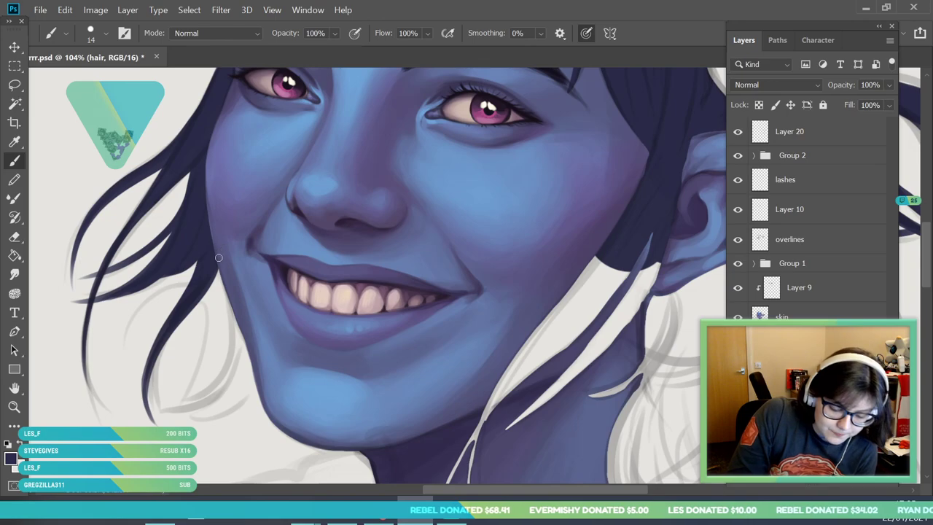
{"action": "left_click_drag", "start_coordinate": [219, 254], "coordinate": [130, 406]}
{"action": "left_click_drag", "start_coordinate": [113, 360], "coordinate": [196, 255]}
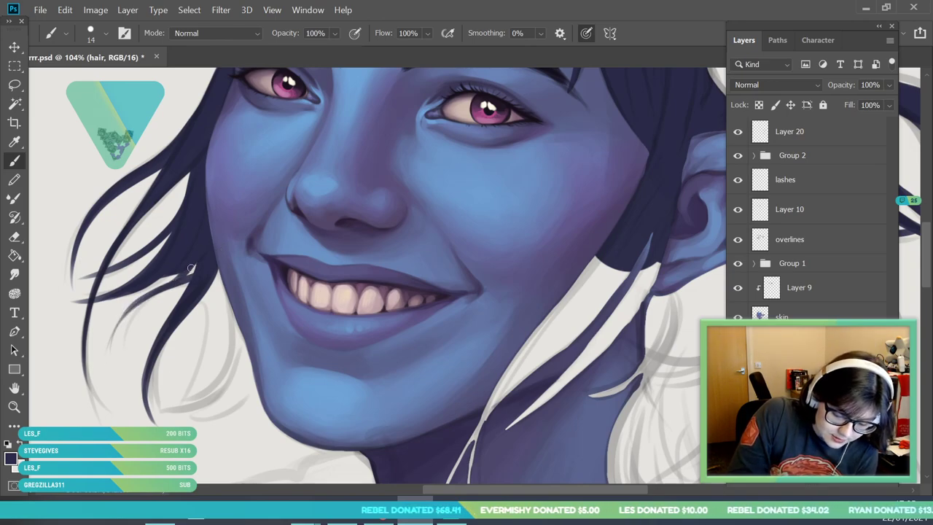
- Outline and fill the wide lock along the far jaw, curving it out to meet the neighbouring strand's tip
{"action": "key", "text": "z"}
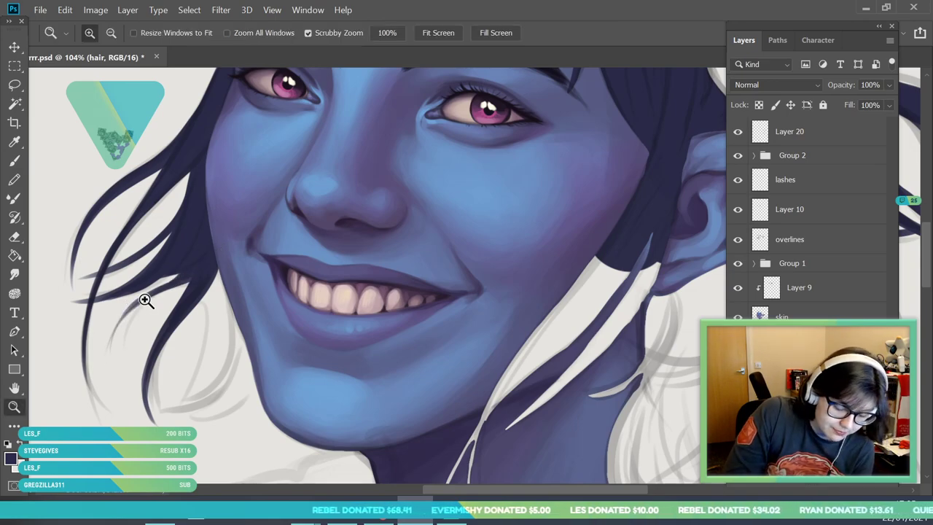
{"action": "left_click_drag", "start_coordinate": [218, 271], "coordinate": [138, 474]}
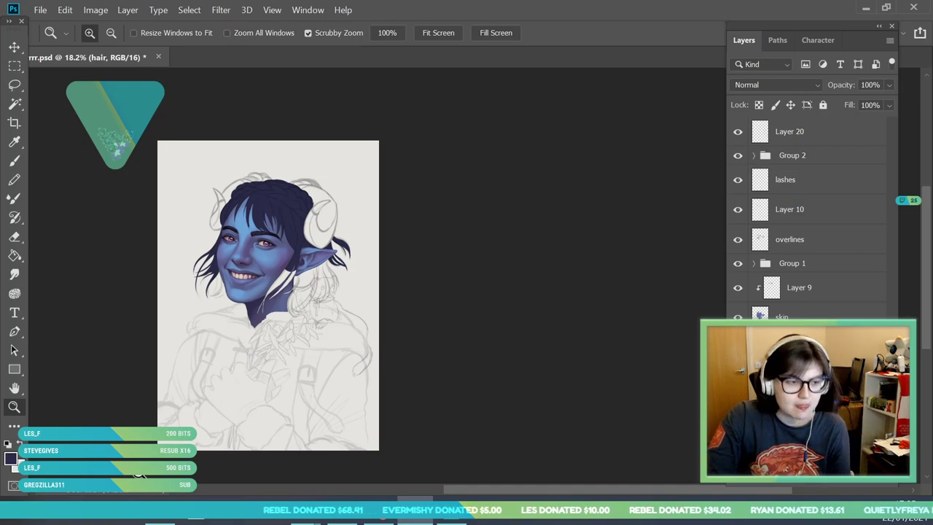
{"action": "left_click_drag", "start_coordinate": [222, 281], "coordinate": [262, 380]}
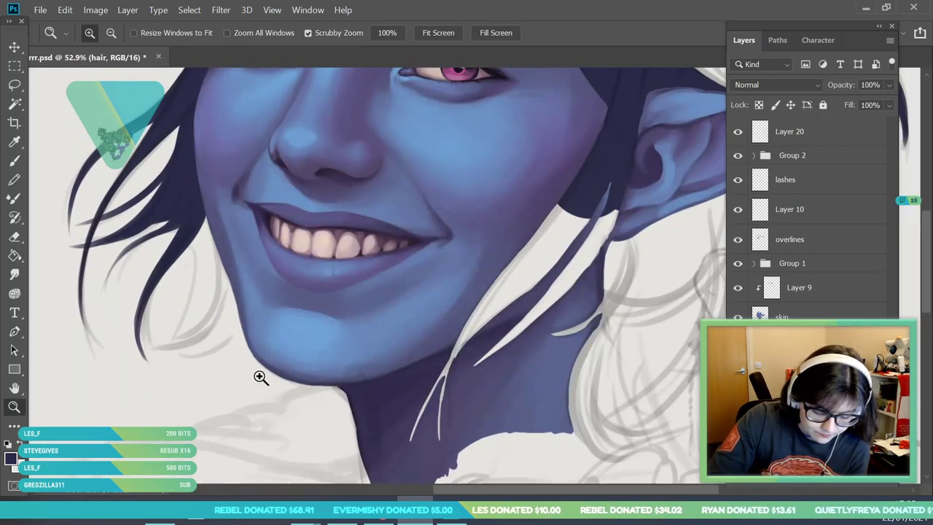
{"action": "left_click_drag", "start_coordinate": [83, 181], "coordinate": [89, 173]}
{"action": "key", "text": "b"}
{"action": "mouse_move", "coordinate": [211, 240]}
{"action": "left_mouse_down"}
{"action": "mouse_move", "coordinate": [204, 288]}
{"action": "mouse_move", "coordinate": [133, 380]}
{"action": "mouse_move", "coordinate": [226, 223]}
{"action": "left_mouse_up"}
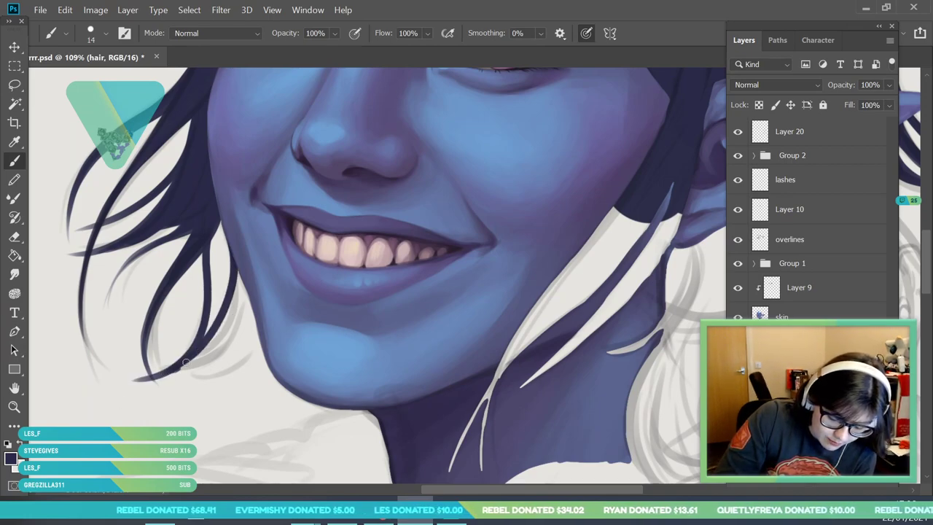
{"action": "left_click_drag", "start_coordinate": [168, 372], "coordinate": [228, 251]}
{"action": "left_click_drag", "start_coordinate": [211, 320], "coordinate": [201, 255]}
{"action": "mouse_move", "coordinate": [216, 299]}
{"action": "left_mouse_down"}
{"action": "mouse_move", "coordinate": [213, 226]}
{"action": "mouse_move", "coordinate": [238, 241]}
{"action": "left_mouse_up"}
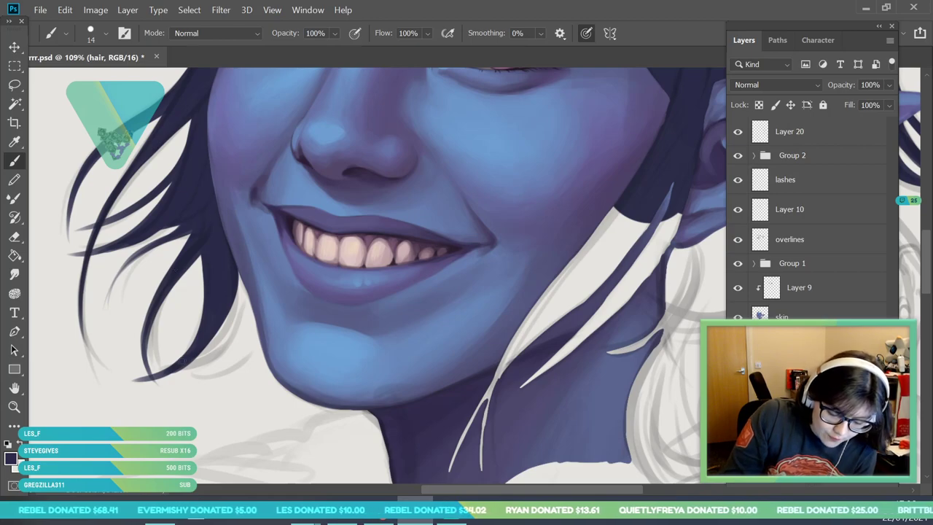
- Thicken the outer edge of the jaw lock and add a short strand flicking out beside the chin
{"action": "left_click_drag", "start_coordinate": [243, 256], "coordinate": [186, 368]}
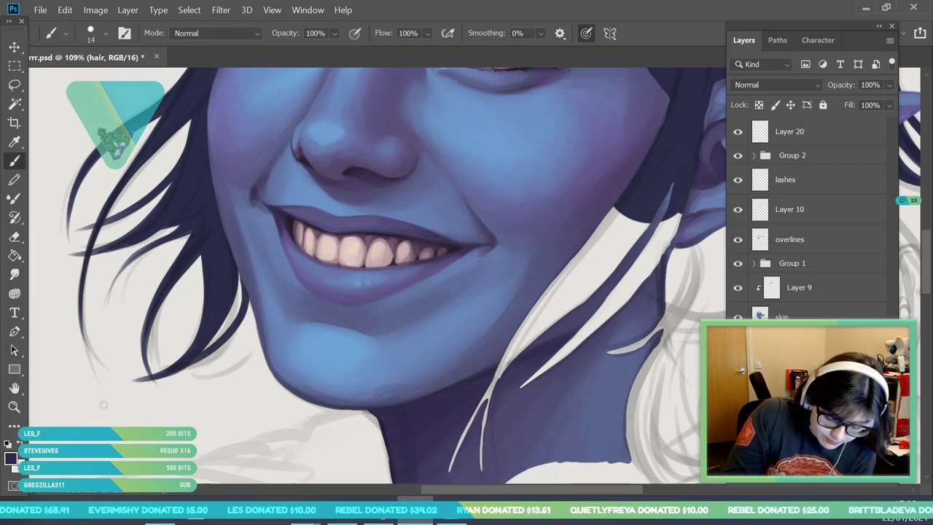
{"action": "left_click_drag", "start_coordinate": [240, 305], "coordinate": [204, 351]}
{"action": "left_click_drag", "start_coordinate": [243, 284], "coordinate": [206, 348]}
{"action": "mouse_move", "coordinate": [239, 305]}
{"action": "left_mouse_down"}
{"action": "mouse_move", "coordinate": [218, 329]}
{"action": "mouse_move", "coordinate": [212, 376]}
{"action": "left_mouse_up"}
{"action": "left_click_drag", "start_coordinate": [259, 335], "coordinate": [235, 370]}
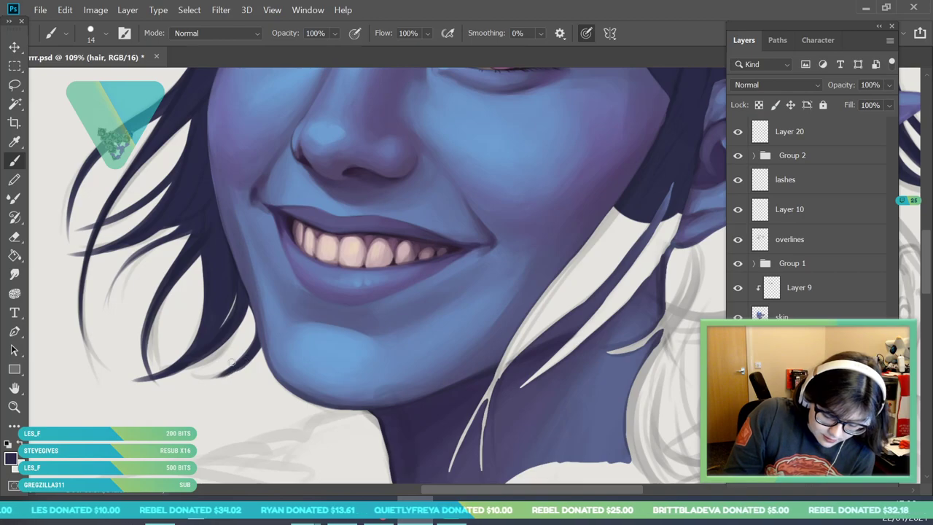
- Add a last stroke to the lock beside the far jaw and toggle Group 1's visibility off and on to check the hair
{"action": "mouse_move", "coordinate": [218, 374]}
{"action": "left_mouse_down"}
{"action": "mouse_move", "coordinate": [253, 326]}
{"action": "mouse_move", "coordinate": [149, 342]}
{"action": "left_mouse_up"}
{"action": "key", "text": "z"}
{"action": "left_click_drag", "start_coordinate": [283, 394], "coordinate": [348, 361]}
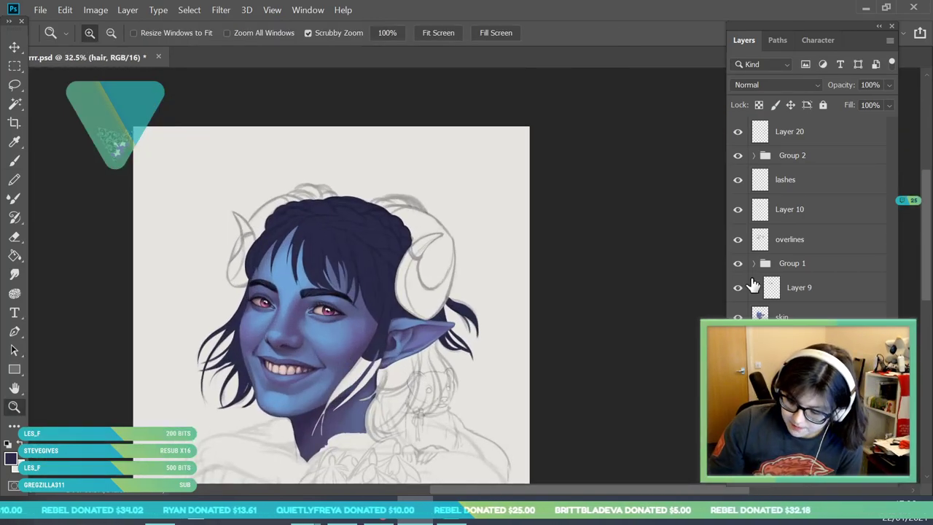
{"action": "left_click", "coordinate": [738, 263]}
{"action": "left_click", "coordinate": [738, 263]}
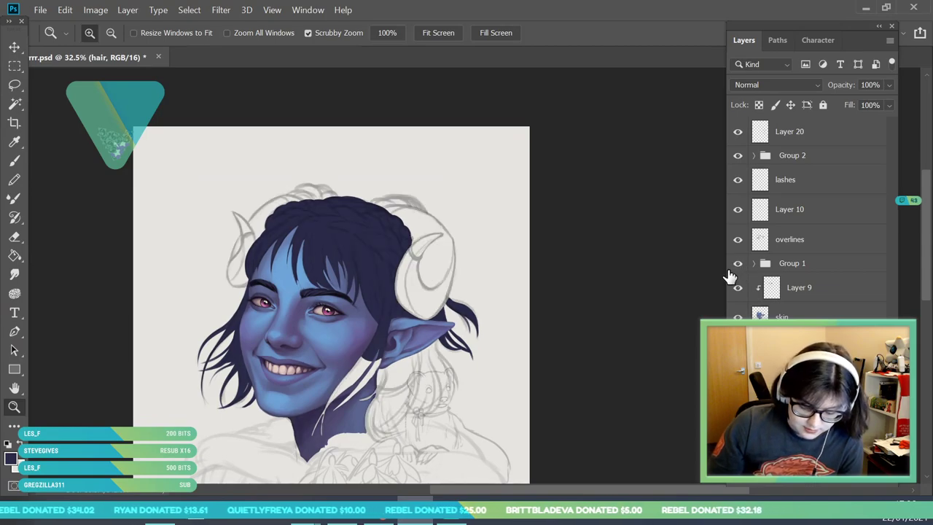
- Enlarge the brush and fill the pale gaps of the long loose strands falling from the near temple across the jaw and neck
{"action": "left_click_drag", "start_coordinate": [378, 366], "coordinate": [333, 402]}
{"action": "left_click_drag", "start_coordinate": [366, 410], "coordinate": [443, 437]}
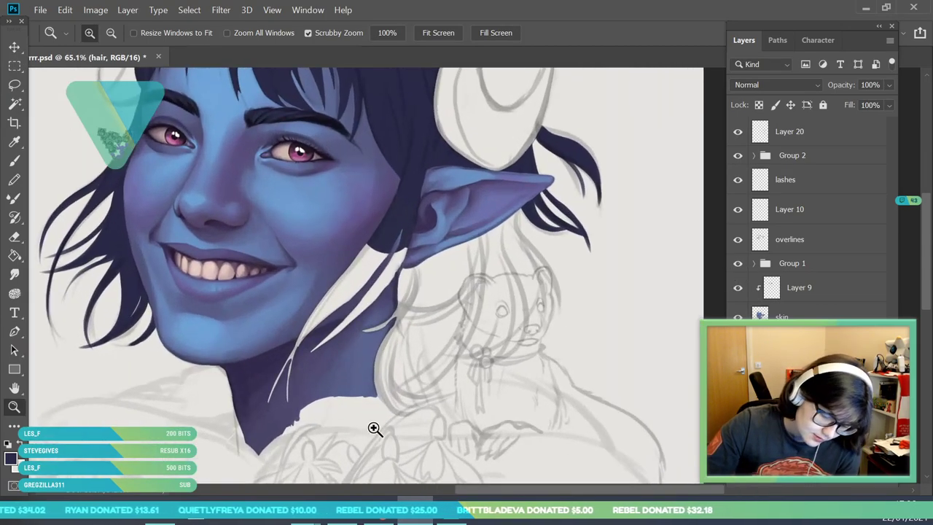
{"action": "left_click", "coordinate": [13, 164]}
{"action": "left_click", "coordinate": [106, 34]}
{"action": "left_click", "coordinate": [135, 142]}
{"action": "mouse_move", "coordinate": [284, 387]}
{"action": "left_mouse_down"}
{"action": "mouse_move", "coordinate": [335, 274]}
{"action": "mouse_move", "coordinate": [312, 330]}
{"action": "left_mouse_up"}
{"action": "mouse_move", "coordinate": [362, 249]}
{"action": "left_mouse_down"}
{"action": "mouse_move", "coordinate": [326, 316]}
{"action": "mouse_move", "coordinate": [323, 352]}
{"action": "left_mouse_up"}
{"action": "mouse_move", "coordinate": [404, 248]}
{"action": "left_mouse_down"}
{"action": "mouse_move", "coordinate": [354, 315]}
{"action": "mouse_move", "coordinate": [379, 295]}
{"action": "left_mouse_up"}
- Paint the hair below the earlobe behind the neck, including the small pale strand flicking across the neck, and set the brush to 15 px
{"action": "left_click", "coordinate": [14, 408]}
{"action": "left_click_drag", "start_coordinate": [180, 260], "coordinate": [151, 413]}
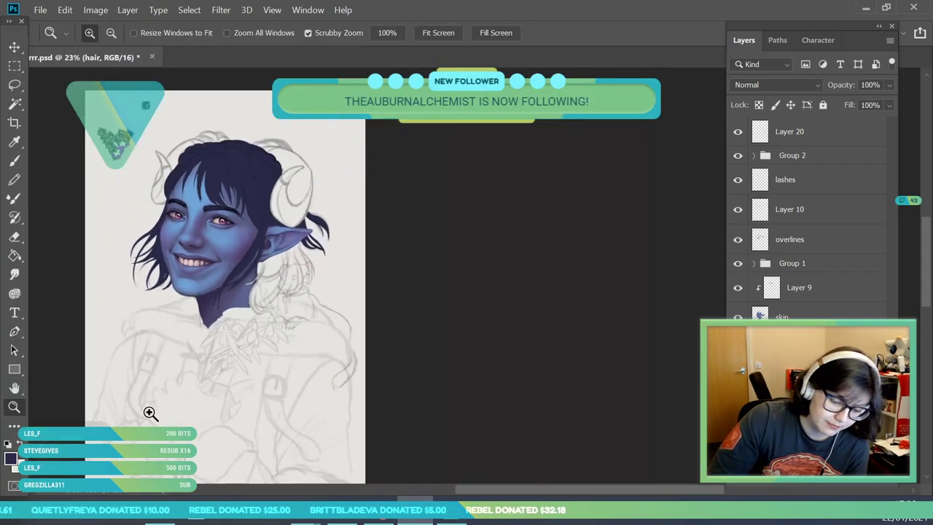
{"action": "left_click_drag", "start_coordinate": [170, 114], "coordinate": [175, 150]}
{"action": "left_click_drag", "start_coordinate": [98, 140], "coordinate": [106, 167]}
{"action": "left_click_drag", "start_coordinate": [347, 210], "coordinate": [346, 194]}
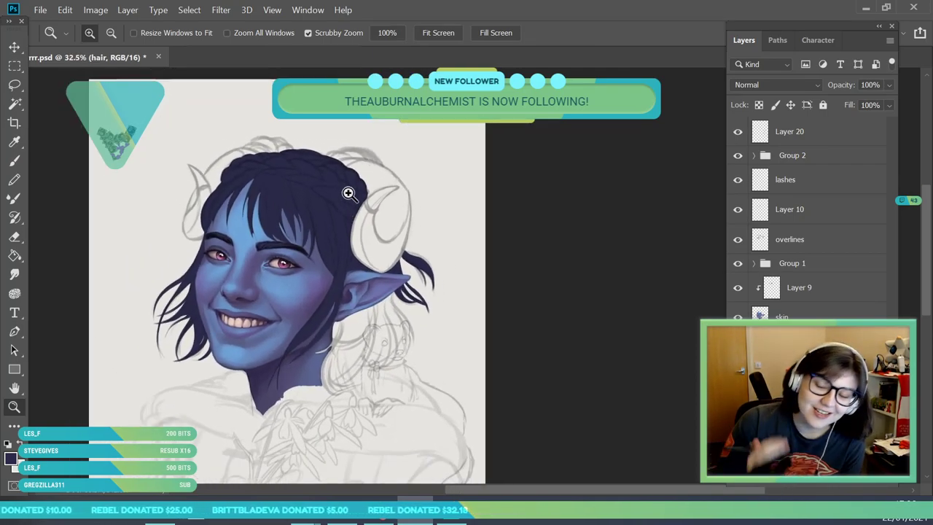
{"action": "mouse_move", "coordinate": [376, 360]}
{"action": "left_mouse_down"}
{"action": "mouse_move", "coordinate": [398, 458]}
{"action": "mouse_move", "coordinate": [386, 421]}
{"action": "left_mouse_up"}
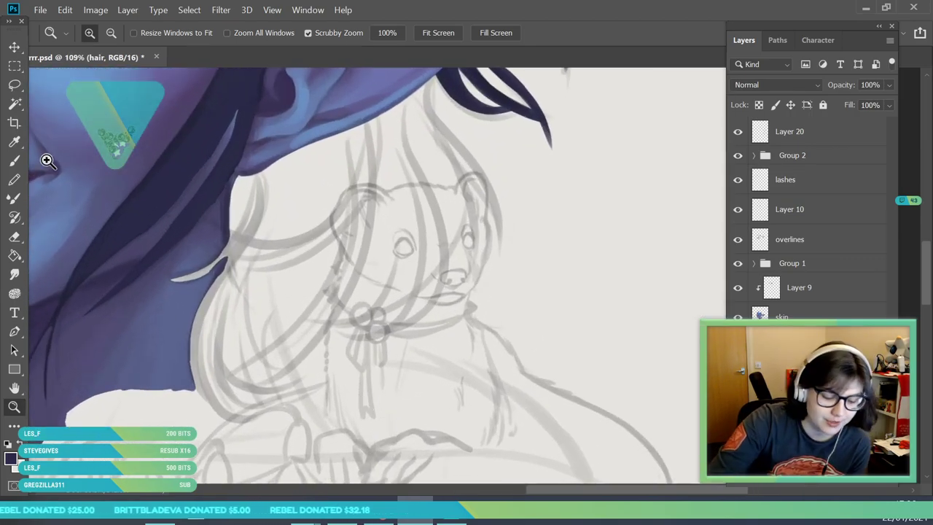
{"action": "left_click", "coordinate": [14, 160]}
{"action": "left_click_drag", "start_coordinate": [224, 238], "coordinate": [206, 266]}
{"action": "left_click_drag", "start_coordinate": [268, 168], "coordinate": [223, 261]}
{"action": "left_click_drag", "start_coordinate": [233, 214], "coordinate": [238, 175]}
{"action": "left_click", "coordinate": [98, 35]}
{"action": "left_click", "coordinate": [88, 80]}
{"action": "left_click", "coordinate": [255, 190]}
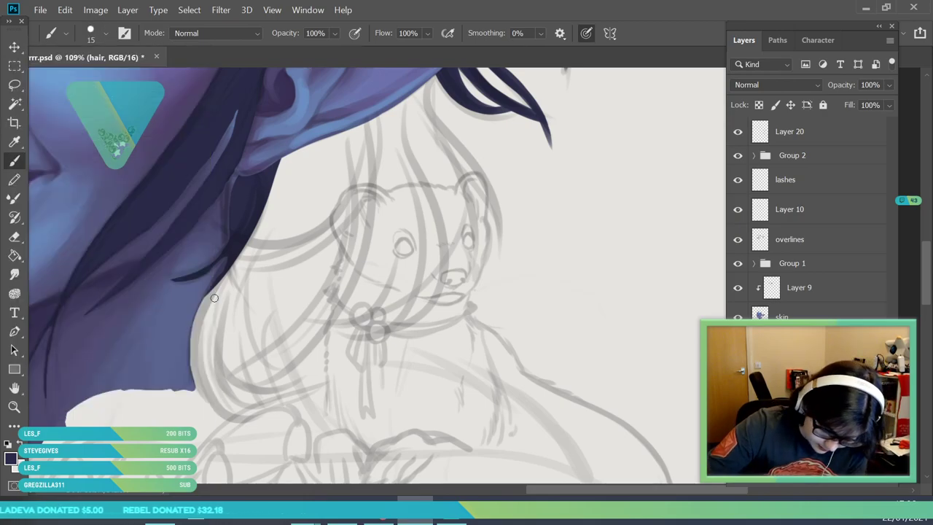
- Outline the lock curving down behind the neck, with its inner edge sweeping round to an upturned pointed tip
{"action": "mouse_move", "coordinate": [215, 280]}
{"action": "left_mouse_down"}
{"action": "mouse_move", "coordinate": [193, 368]}
{"action": "mouse_move", "coordinate": [204, 402]}
{"action": "mouse_move", "coordinate": [252, 420]}
{"action": "left_mouse_up"}
{"action": "left_click_drag", "start_coordinate": [196, 373], "coordinate": [246, 413]}
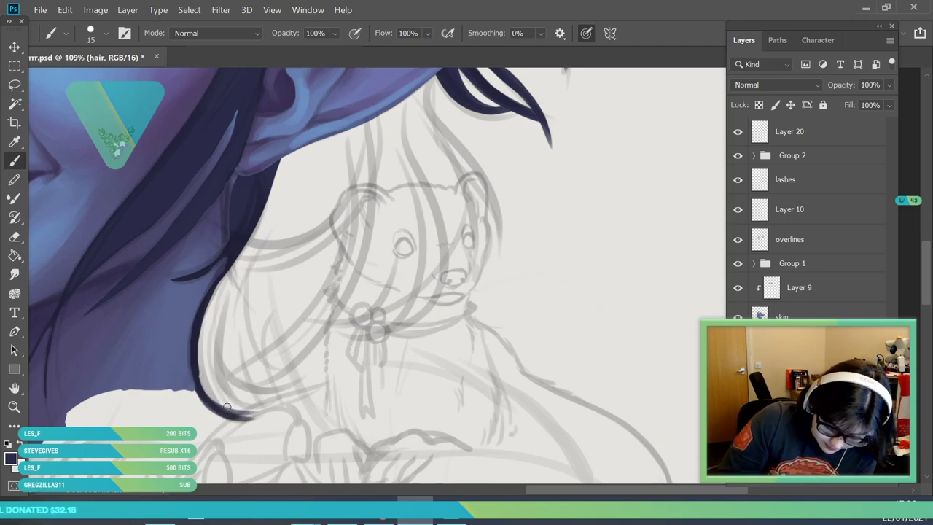
{"action": "mouse_move", "coordinate": [271, 177]}
{"action": "left_mouse_down"}
{"action": "mouse_move", "coordinate": [232, 288]}
{"action": "mouse_move", "coordinate": [269, 419]}
{"action": "left_mouse_up"}
{"action": "left_click_drag", "start_coordinate": [229, 337], "coordinate": [307, 378]}
{"action": "mouse_move", "coordinate": [234, 360]}
{"action": "left_mouse_down"}
{"action": "mouse_move", "coordinate": [252, 386]}
{"action": "mouse_move", "coordinate": [308, 382]}
{"action": "left_mouse_up"}
{"action": "mouse_move", "coordinate": [296, 387]}
{"action": "left_mouse_down"}
{"action": "mouse_move", "coordinate": [314, 360]}
{"action": "mouse_move", "coordinate": [271, 393]}
{"action": "mouse_move", "coordinate": [326, 362]}
{"action": "left_mouse_up"}
- Add a second pointed tip beneath the curling neck lock and fill the lock solid between its outlines
{"action": "key", "text": "e"}
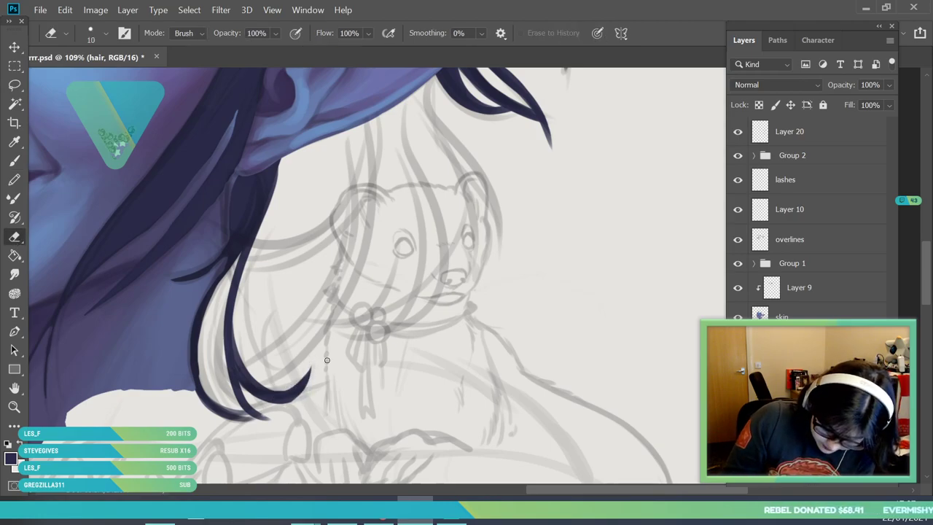
{"action": "key", "text": "b"}
{"action": "left_click_drag", "start_coordinate": [217, 401], "coordinate": [291, 422]}
{"action": "mouse_move", "coordinate": [235, 410]}
{"action": "left_mouse_down"}
{"action": "mouse_move", "coordinate": [201, 382]}
{"action": "mouse_move", "coordinate": [207, 375]}
{"action": "mouse_move", "coordinate": [220, 399]}
{"action": "mouse_move", "coordinate": [230, 397]}
{"action": "mouse_move", "coordinate": [228, 357]}
{"action": "mouse_move", "coordinate": [225, 395]}
{"action": "mouse_move", "coordinate": [199, 325]}
{"action": "mouse_move", "coordinate": [220, 376]}
{"action": "left_mouse_up"}
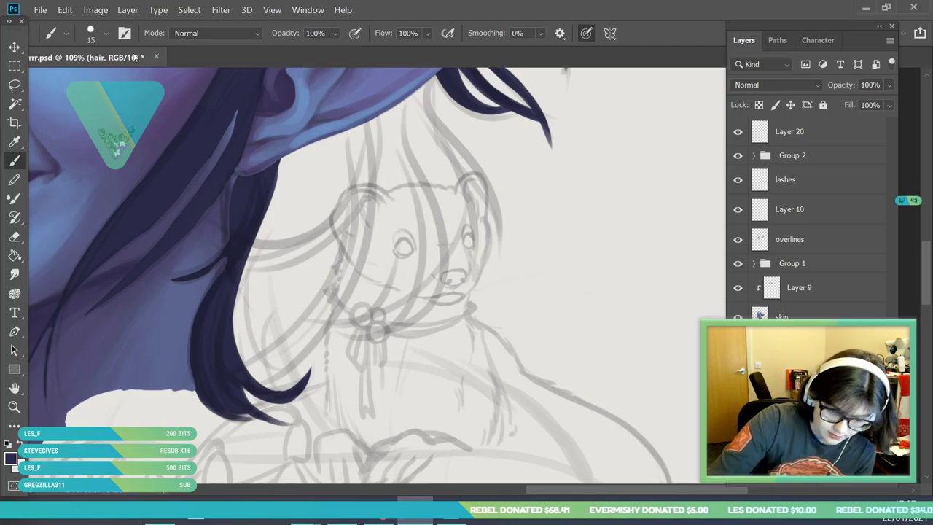
- With a 39 px brush, paint the broad lock curving from under the ear to the neck lock and fill the area it encloses
{"action": "left_click", "coordinate": [102, 35]}
{"action": "left_click", "coordinate": [100, 78]}
{"action": "mouse_move", "coordinate": [235, 368]}
{"action": "left_mouse_down"}
{"action": "mouse_move", "coordinate": [282, 348]}
{"action": "mouse_move", "coordinate": [363, 130]}
{"action": "left_mouse_up"}
{"action": "mouse_move", "coordinate": [260, 373]}
{"action": "left_mouse_down"}
{"action": "mouse_move", "coordinate": [309, 329]}
{"action": "mouse_move", "coordinate": [368, 128]}
{"action": "left_mouse_up"}
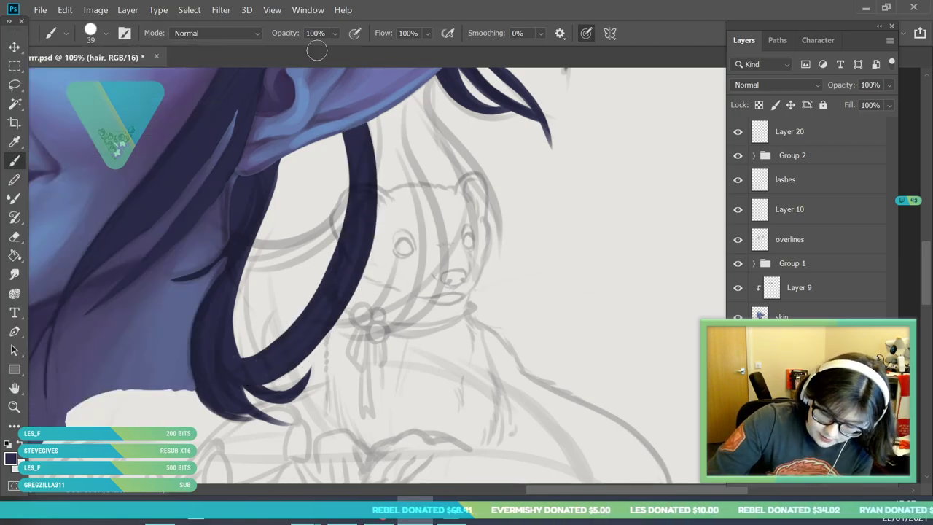
{"action": "mouse_move", "coordinate": [246, 226]}
{"action": "left_mouse_down"}
{"action": "mouse_move", "coordinate": [247, 329]}
{"action": "mouse_move", "coordinate": [284, 338]}
{"action": "left_mouse_up"}
{"action": "mouse_move", "coordinate": [238, 292]}
{"action": "left_mouse_down"}
{"action": "mouse_move", "coordinate": [278, 345]}
{"action": "mouse_move", "coordinate": [362, 204]}
{"action": "mouse_move", "coordinate": [367, 165]}
{"action": "mouse_move", "coordinate": [312, 190]}
{"action": "mouse_move", "coordinate": [249, 256]}
{"action": "mouse_move", "coordinate": [240, 236]}
{"action": "left_mouse_up"}
- Paint and fill a second rounded lock hanging beneath the ear tip, covering the face of the sketched animal on the shoulder
{"action": "key", "text": "z"}
{"action": "mouse_move", "coordinate": [223, 372]}
{"action": "left_mouse_down"}
{"action": "mouse_move", "coordinate": [88, 370]}
{"action": "mouse_move", "coordinate": [234, 369]}
{"action": "mouse_move", "coordinate": [259, 343]}
{"action": "left_mouse_up"}
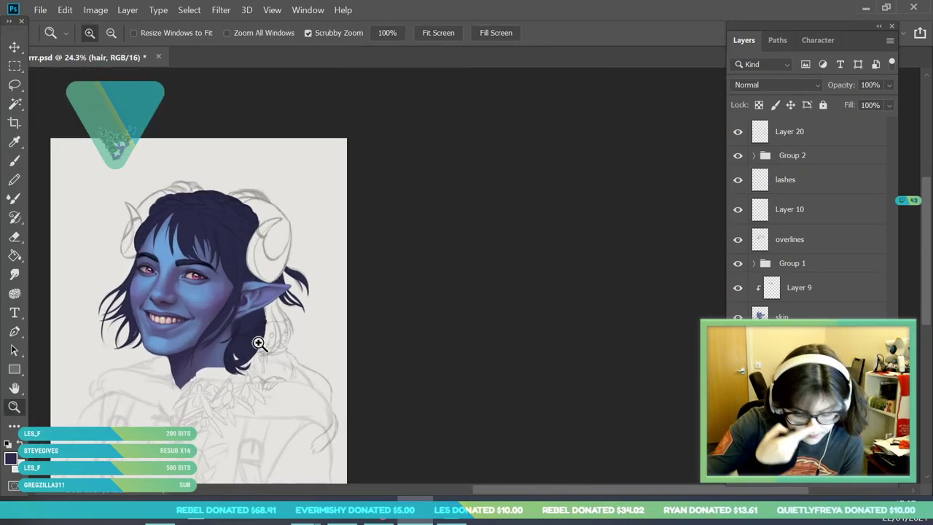
{"action": "left_click_drag", "start_coordinate": [329, 233], "coordinate": [324, 412]}
{"action": "mouse_move", "coordinate": [308, 281]}
{"action": "left_mouse_down"}
{"action": "mouse_move", "coordinate": [320, 282]}
{"action": "mouse_move", "coordinate": [320, 344]}
{"action": "mouse_move", "coordinate": [38, 154]}
{"action": "left_mouse_up"}
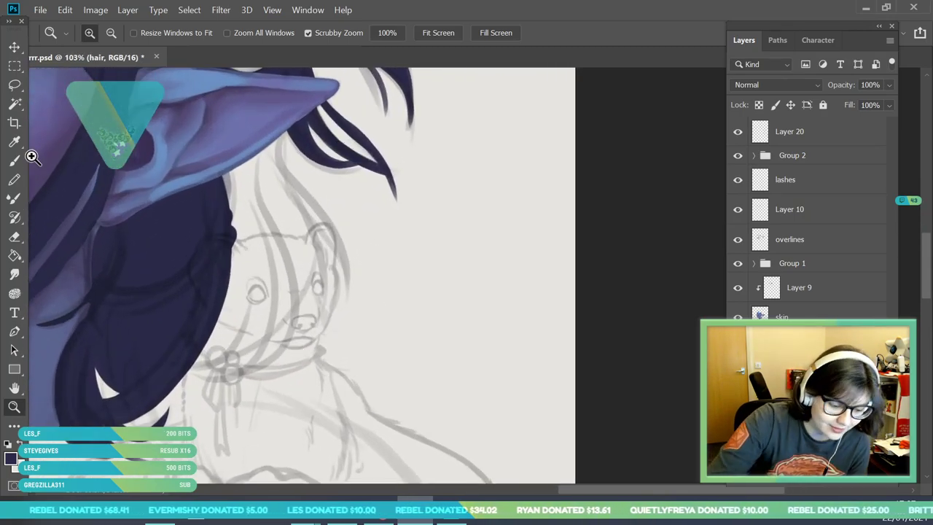
{"action": "left_click", "coordinate": [14, 160]}
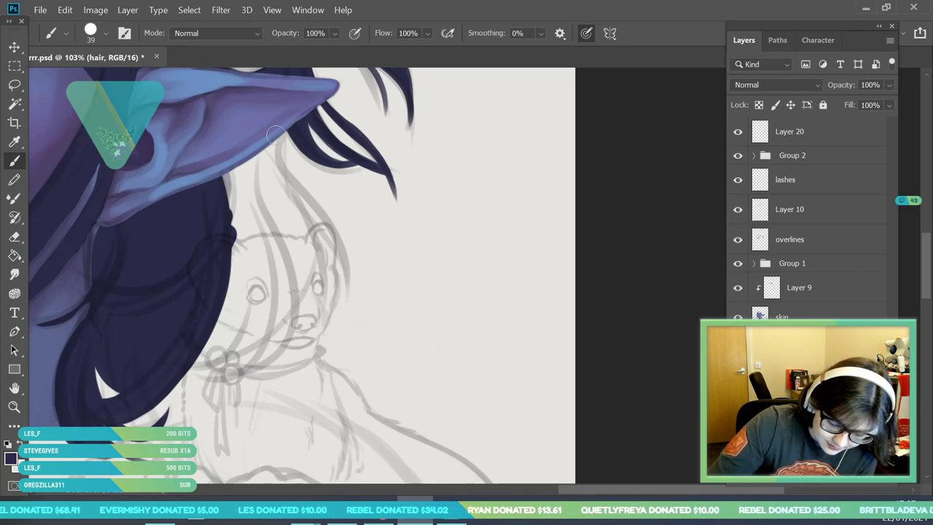
{"action": "mouse_move", "coordinate": [278, 113]}
{"action": "left_mouse_down"}
{"action": "mouse_move", "coordinate": [260, 153]}
{"action": "mouse_move", "coordinate": [266, 233]}
{"action": "mouse_move", "coordinate": [284, 284]}
{"action": "mouse_move", "coordinate": [194, 360]}
{"action": "mouse_move", "coordinate": [212, 373]}
{"action": "mouse_move", "coordinate": [254, 360]}
{"action": "mouse_move", "coordinate": [251, 346]}
{"action": "mouse_move", "coordinate": [220, 371]}
{"action": "mouse_move", "coordinate": [265, 353]}
{"action": "mouse_move", "coordinate": [281, 244]}
{"action": "mouse_move", "coordinate": [287, 304]}
{"action": "mouse_move", "coordinate": [282, 274]}
{"action": "mouse_move", "coordinate": [286, 309]}
{"action": "mouse_move", "coordinate": [275, 333]}
{"action": "mouse_move", "coordinate": [228, 346]}
{"action": "mouse_move", "coordinate": [226, 291]}
{"action": "mouse_move", "coordinate": [232, 269]}
{"action": "mouse_move", "coordinate": [224, 333]}
{"action": "mouse_move", "coordinate": [233, 265]}
{"action": "mouse_move", "coordinate": [250, 241]}
{"action": "mouse_move", "coordinate": [276, 312]}
{"action": "mouse_move", "coordinate": [245, 197]}
{"action": "mouse_move", "coordinate": [225, 199]}
{"action": "mouse_move", "coordinate": [222, 233]}
{"action": "left_mouse_up"}
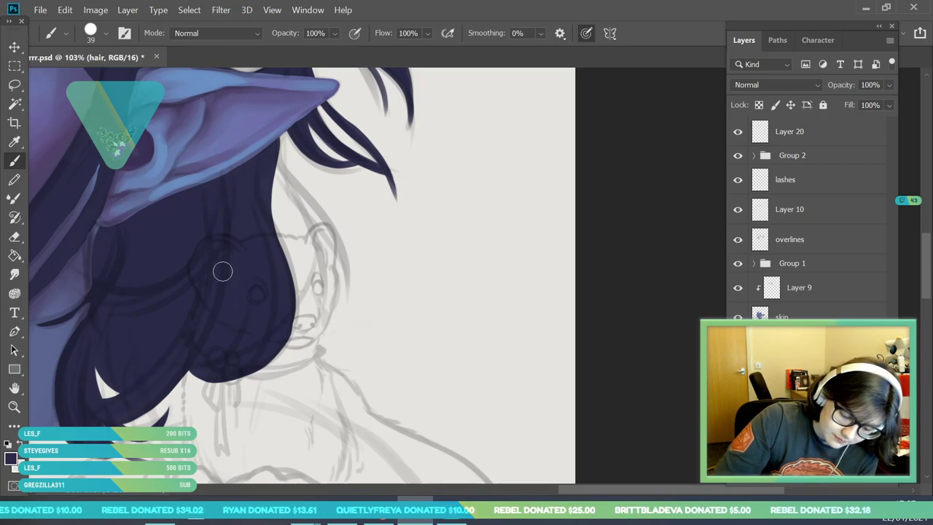
- With a 21 px brush, paint the forked strands flicking outward from below the ear tip and thicken them at the root
{"action": "left_click", "coordinate": [105, 35]}
{"action": "left_click_drag", "start_coordinate": [97, 79], "coordinate": [91, 80]}
{"action": "left_click", "coordinate": [304, 183]}
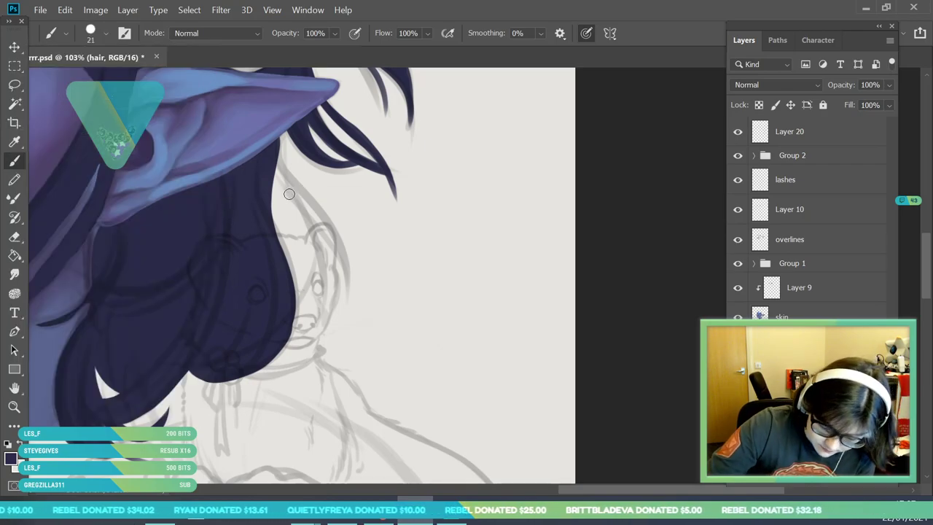
{"action": "mouse_move", "coordinate": [273, 143]}
{"action": "left_mouse_down"}
{"action": "mouse_move", "coordinate": [318, 327]}
{"action": "mouse_move", "coordinate": [293, 268]}
{"action": "mouse_move", "coordinate": [377, 328]}
{"action": "mouse_move", "coordinate": [291, 179]}
{"action": "mouse_move", "coordinate": [361, 249]}
{"action": "mouse_move", "coordinate": [378, 348]}
{"action": "left_mouse_up"}
{"action": "left_click_drag", "start_coordinate": [281, 186], "coordinate": [291, 134]}
{"action": "left_click_drag", "start_coordinate": [297, 204], "coordinate": [271, 156]}
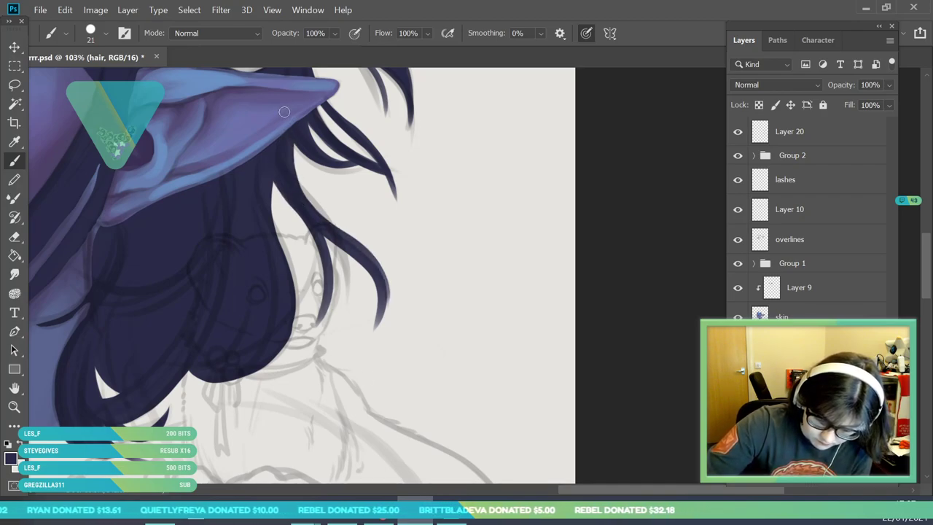
- Reduce the brush to 9 px and add a thin wisp between the rounded lock and the outer forked strands
{"action": "left_click", "coordinate": [90, 34]}
{"action": "left_click_drag", "start_coordinate": [90, 78], "coordinate": [86, 79]}
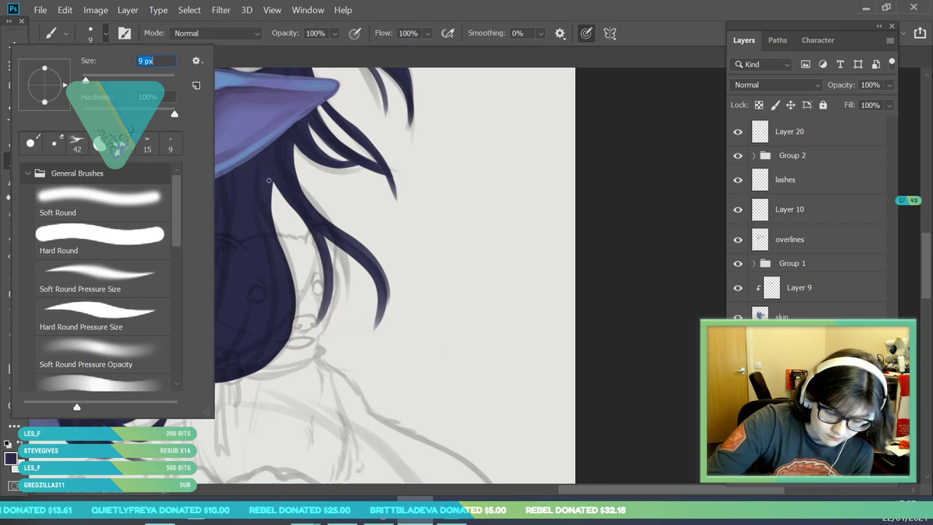
{"action": "left_click", "coordinate": [301, 166]}
{"action": "left_click_drag", "start_coordinate": [273, 184], "coordinate": [364, 328]}
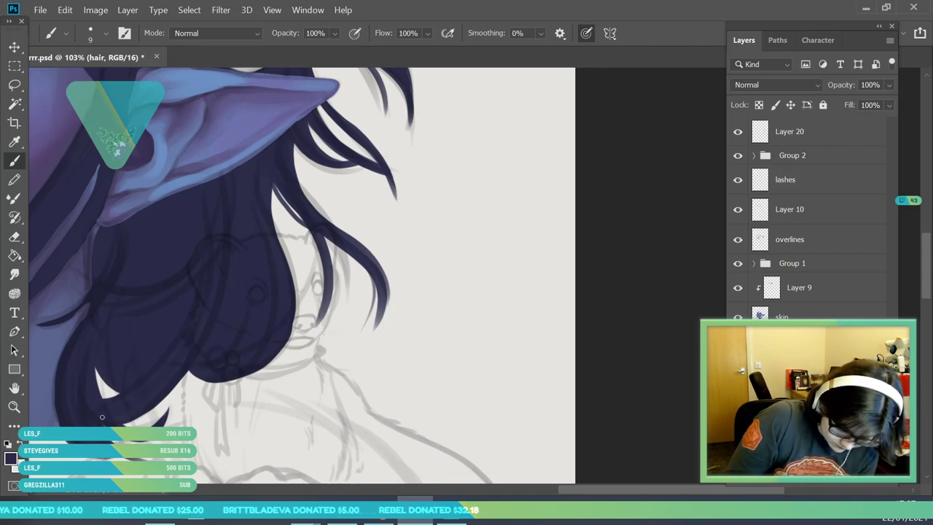
{"action": "left_click", "coordinate": [16, 236]}
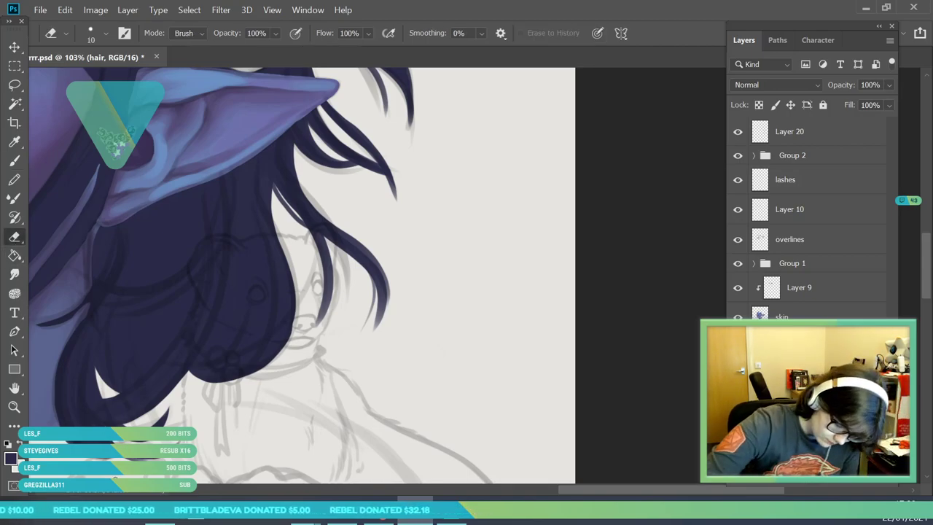
- Set the brush size to 28 px and fill out the hair behind the far jaw, closing the gap between the locks and the chin
{"action": "left_click", "coordinate": [14, 406]}
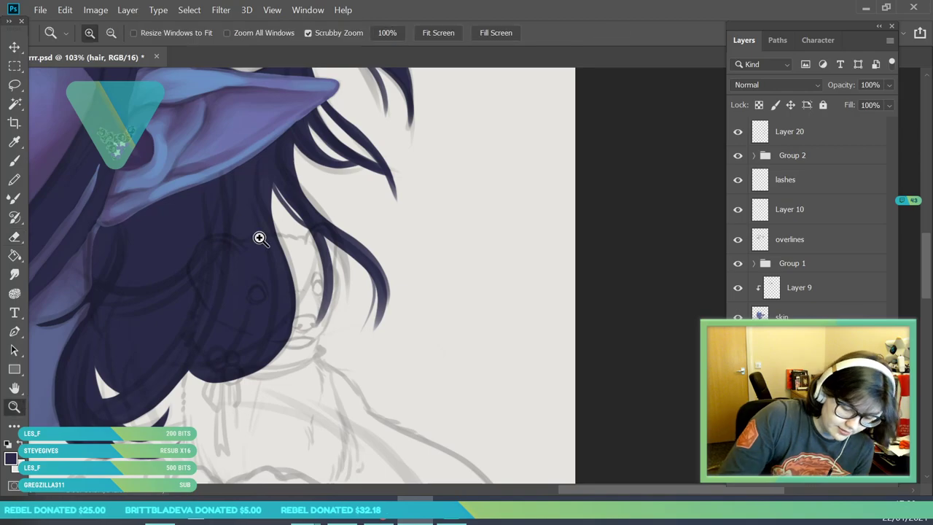
{"action": "left_click_drag", "start_coordinate": [314, 270], "coordinate": [216, 265]}
{"action": "left_click_drag", "start_coordinate": [195, 218], "coordinate": [212, 265]}
{"action": "left_click", "coordinate": [213, 265]}
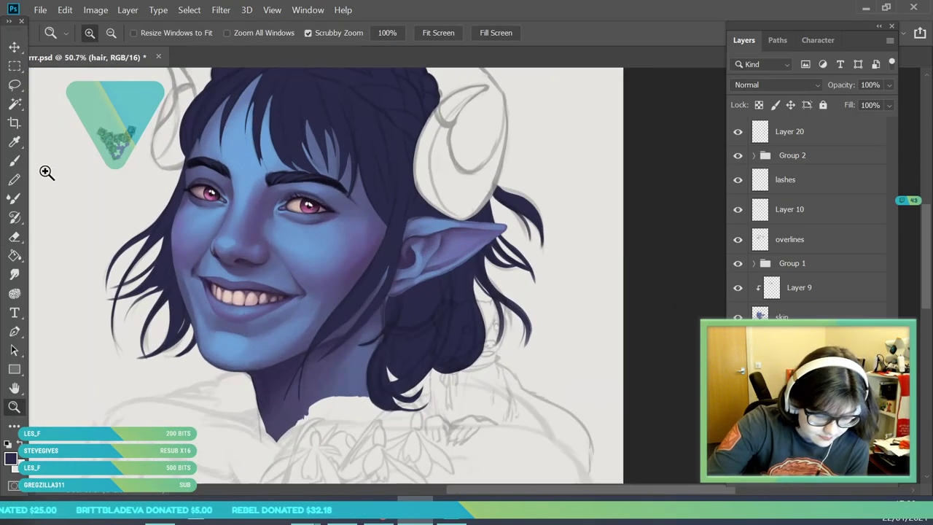
{"action": "key", "text": "b"}
{"action": "left_click", "coordinate": [106, 33]}
{"action": "left_click", "coordinate": [336, 243]}
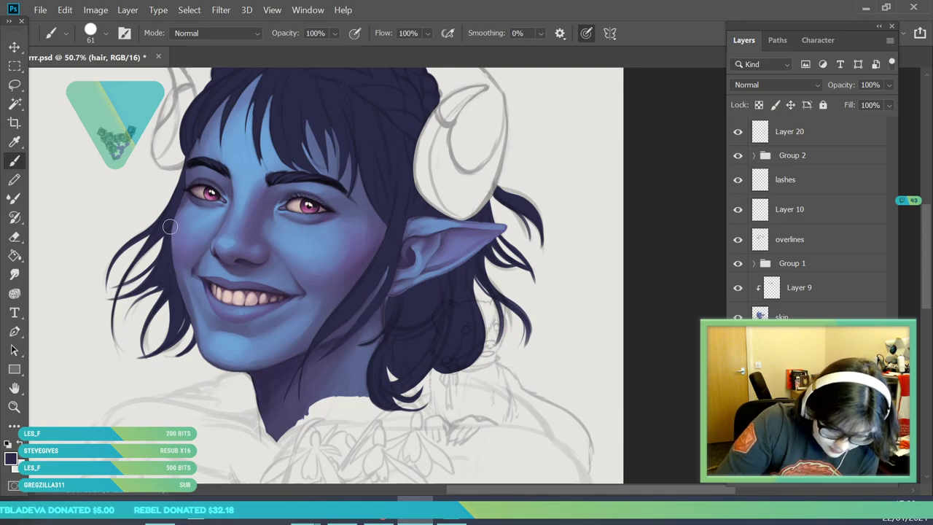
{"action": "right_click", "coordinate": [170, 239]}
{"action": "type", "text": "28"}
{"action": "key", "text": "Return"}
{"action": "mouse_move", "coordinate": [164, 303]}
{"action": "left_mouse_down"}
{"action": "mouse_move", "coordinate": [181, 355]}
{"action": "mouse_move", "coordinate": [168, 307]}
{"action": "mouse_move", "coordinate": [160, 351]}
{"action": "left_mouse_up"}
{"action": "left_click_drag", "start_coordinate": [167, 309], "coordinate": [162, 348]}
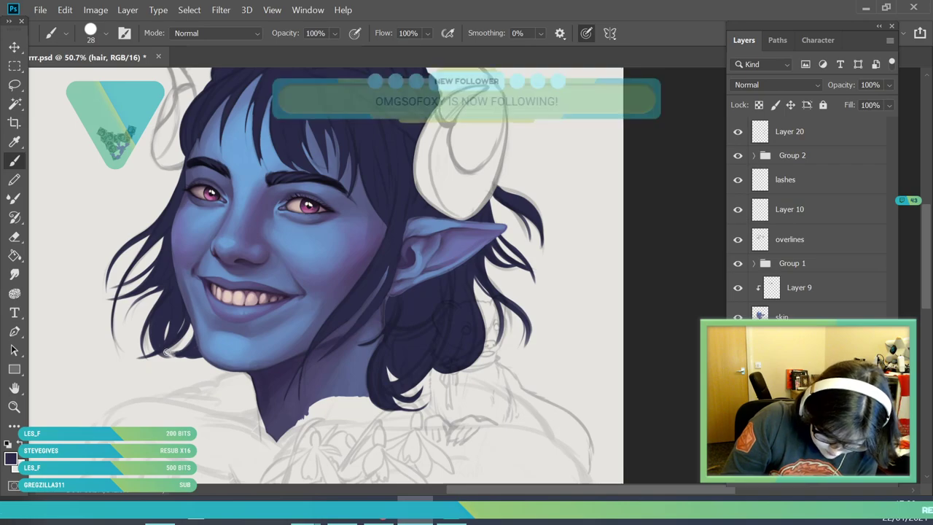
- With a 9 px brush, add thin wisps to the far-side hair and a fine strand beside the far temple in front of the horn
{"action": "left_click", "coordinate": [15, 407]}
{"action": "left_click_drag", "start_coordinate": [199, 294], "coordinate": [155, 412]}
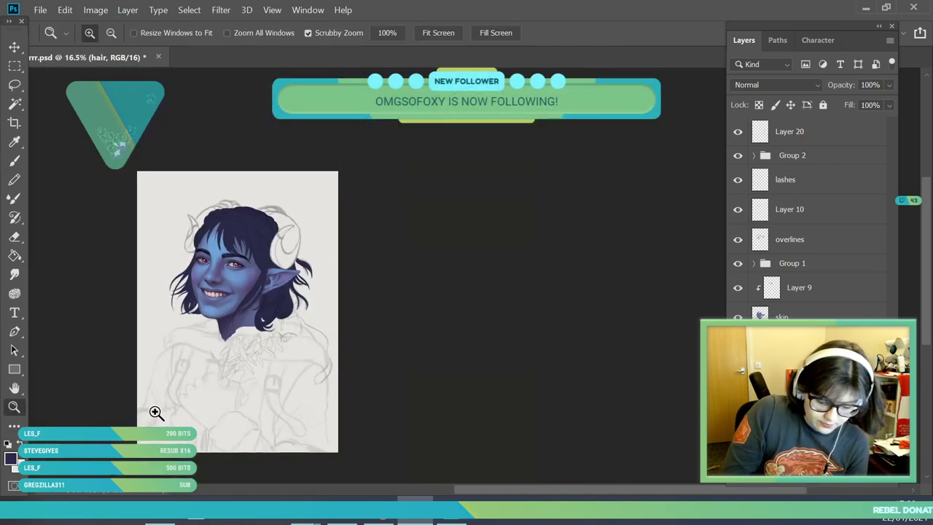
{"action": "scroll", "coordinate": [228, 294], "scroll_direction": "up", "scroll_amount": 2}
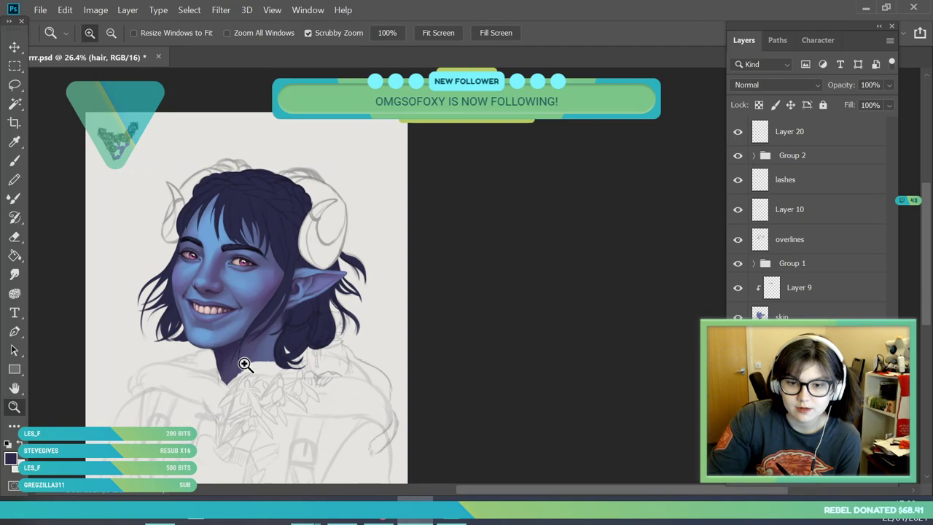
{"action": "left_click_drag", "start_coordinate": [328, 219], "coordinate": [314, 245]}
{"action": "left_click_drag", "start_coordinate": [252, 226], "coordinate": [258, 285]}
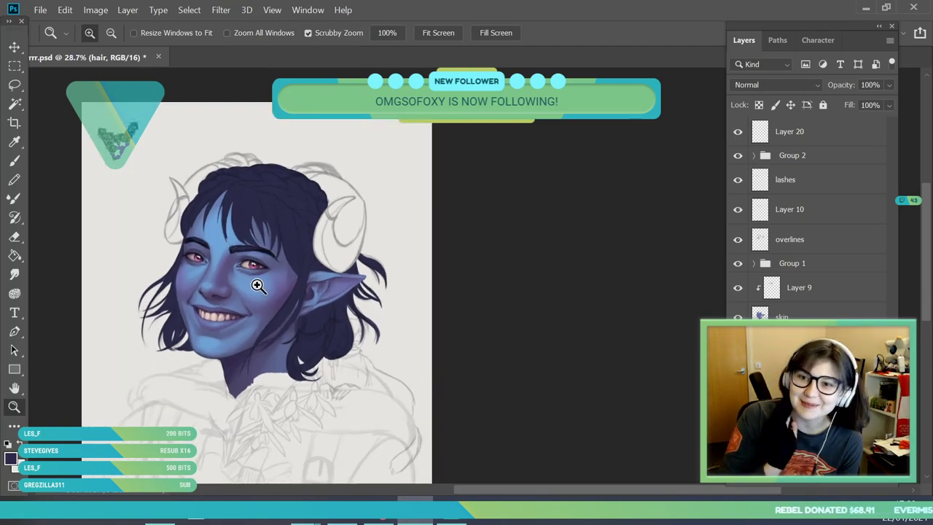
{"action": "scroll", "coordinate": [214, 364], "scroll_direction": "up", "scroll_amount": 4}
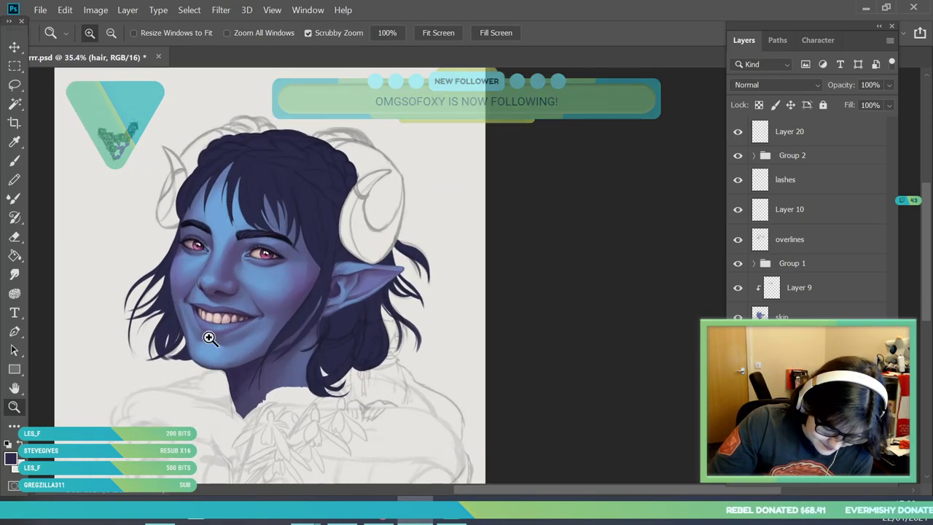
{"action": "left_click", "coordinate": [15, 161]}
{"action": "left_click", "coordinate": [97, 38]}
{"action": "left_click_drag", "start_coordinate": [91, 81], "coordinate": [87, 81]}
{"action": "key", "text": "Return"}
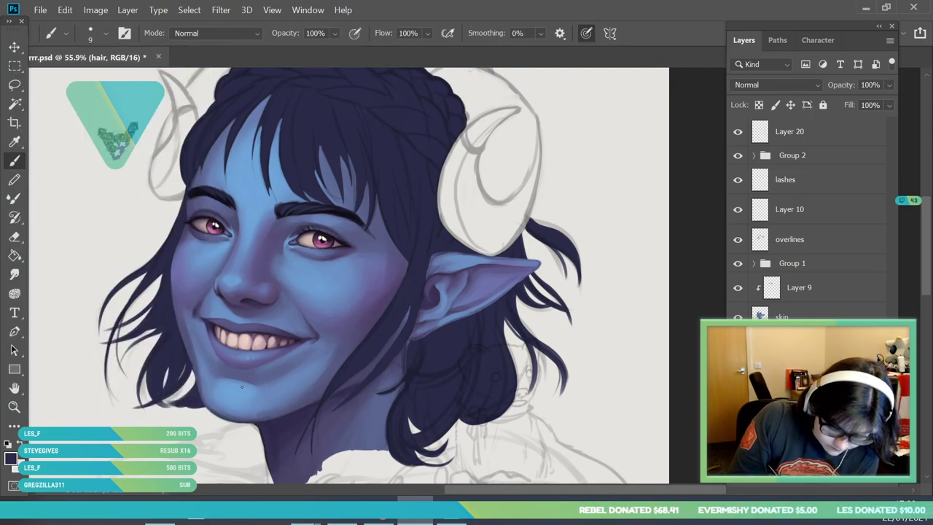
{"action": "left_click_drag", "start_coordinate": [138, 295], "coordinate": [121, 387]}
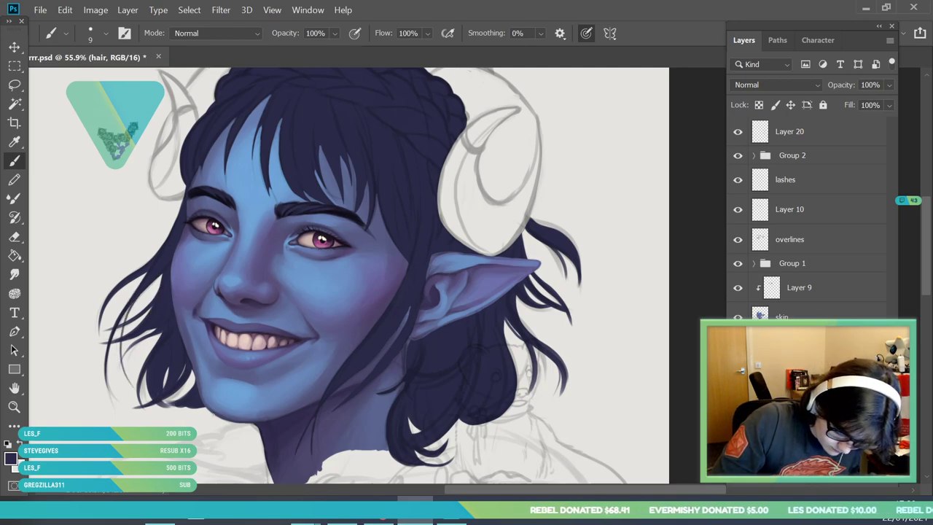
{"action": "left_click_drag", "start_coordinate": [195, 123], "coordinate": [170, 171]}
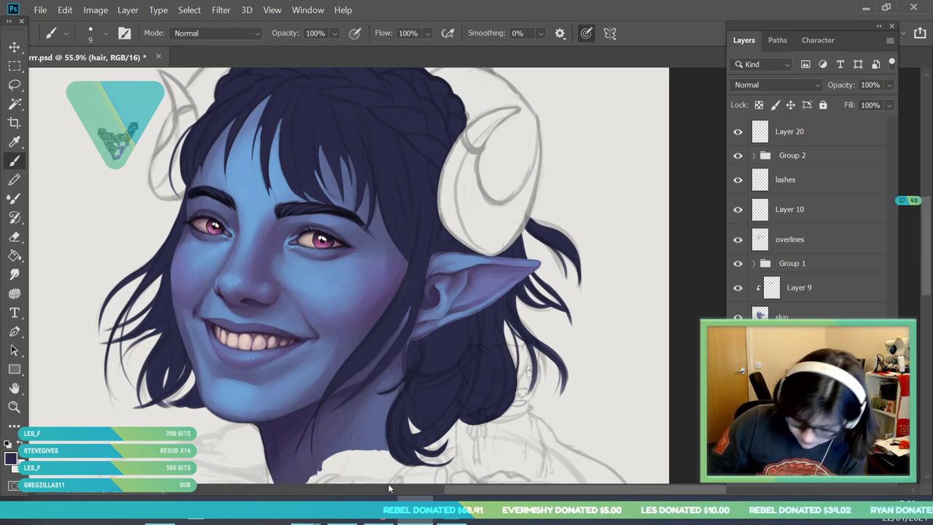
- On the skin layer, erase along the thin strands crossing the neck with a 10 px eraser to lengthen their tips
{"action": "left_click", "coordinate": [15, 407]}
{"action": "left_click_drag", "start_coordinate": [204, 290], "coordinate": [183, 371]}
{"action": "left_click_drag", "start_coordinate": [325, 272], "coordinate": [386, 328]}
{"action": "left_click_drag", "start_coordinate": [279, 372], "coordinate": [325, 360]}
{"action": "left_click_drag", "start_coordinate": [221, 304], "coordinate": [266, 419]}
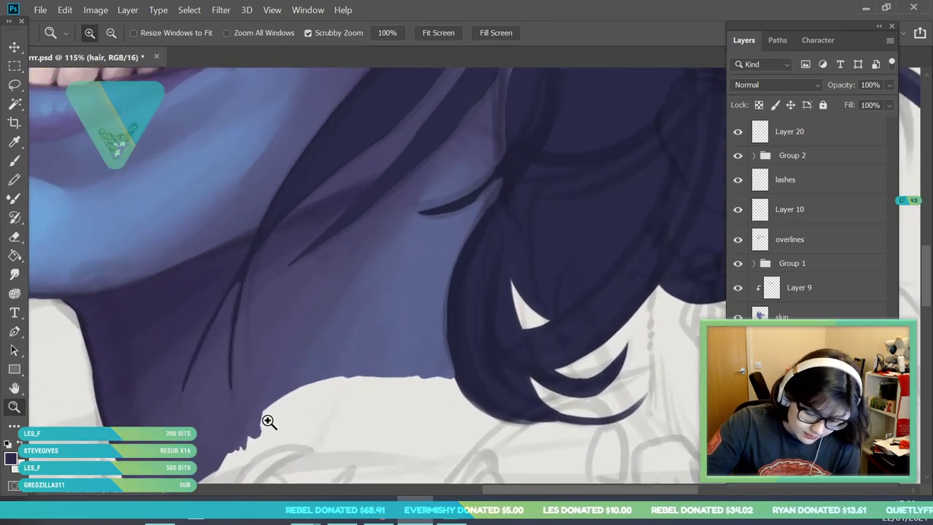
{"action": "left_click", "coordinate": [821, 316]}
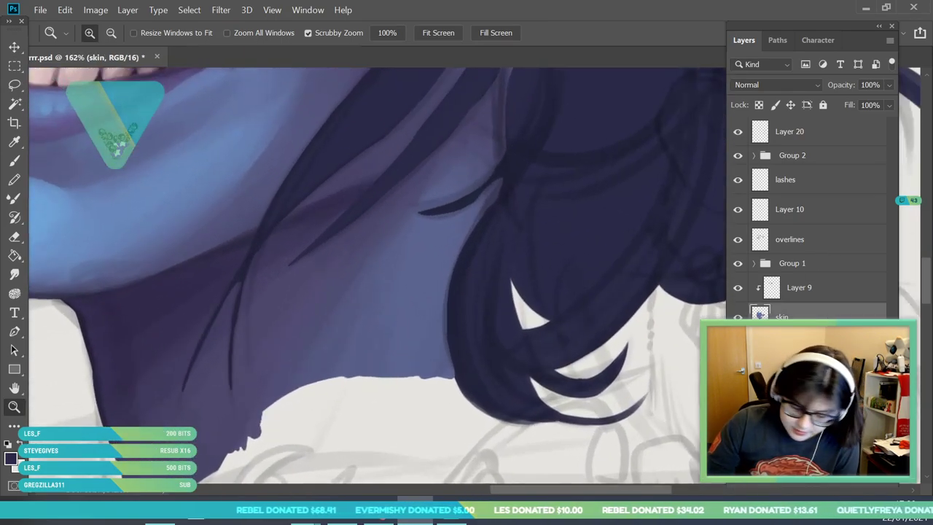
{"action": "left_click", "coordinate": [14, 236]}
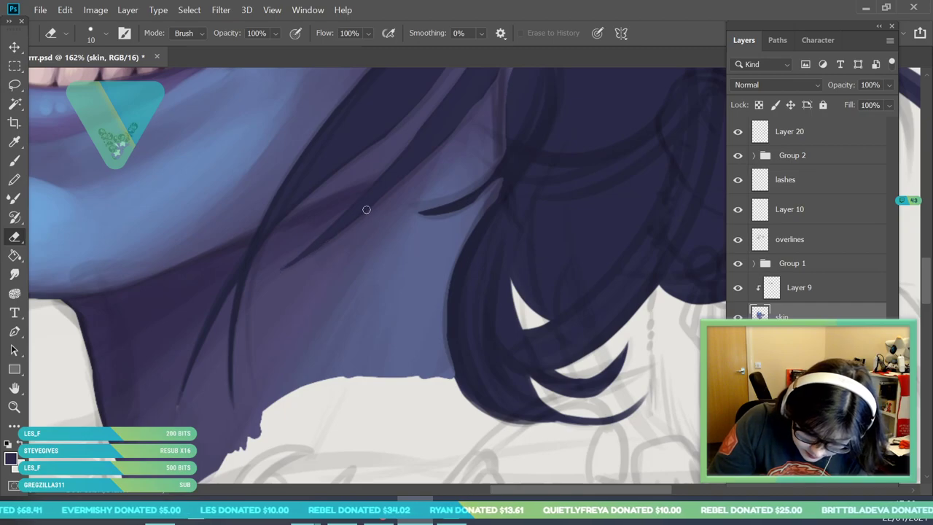
- Erase the skin layer's edges along the long cheek strands in front of the ear to clean up their contours
{"action": "key", "text": "r"}
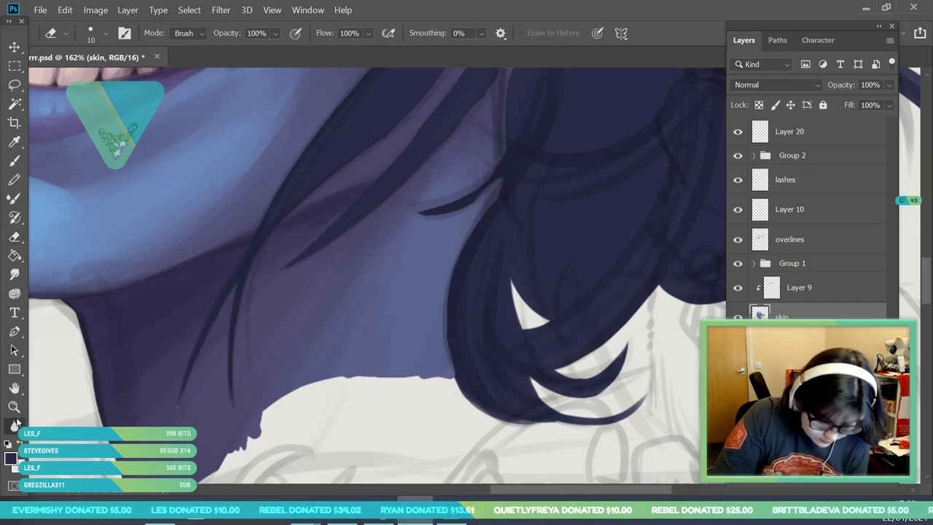
{"action": "key", "text": "z"}
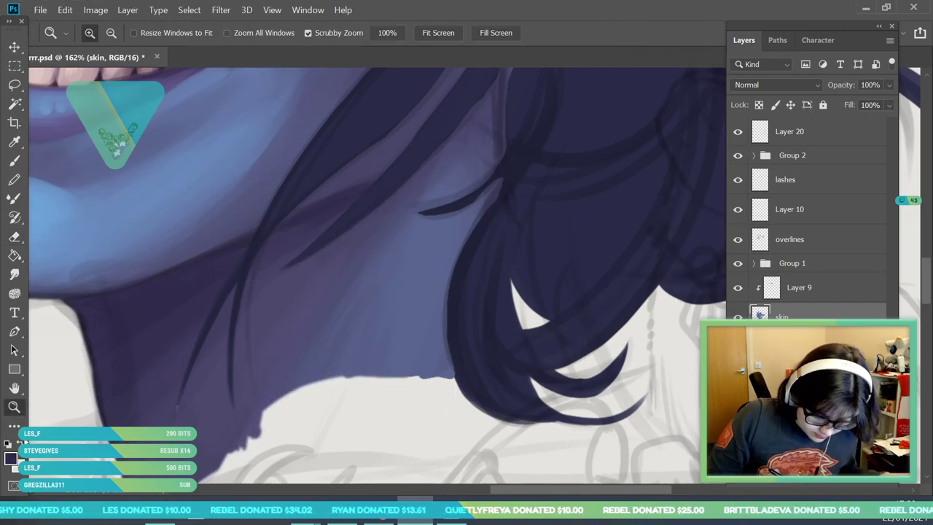
{"action": "left_click_drag", "start_coordinate": [289, 330], "coordinate": [240, 411]}
{"action": "left_click_drag", "start_coordinate": [350, 292], "coordinate": [397, 291]}
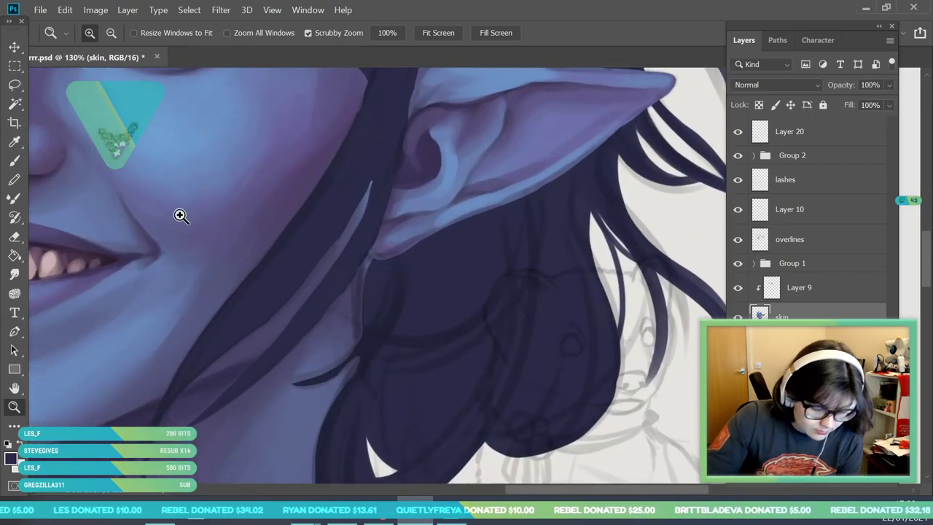
{"action": "key", "text": "e"}
{"action": "left_click_drag", "start_coordinate": [204, 330], "coordinate": [222, 306]}
{"action": "left_click_drag", "start_coordinate": [179, 368], "coordinate": [282, 240]}
{"action": "left_click_drag", "start_coordinate": [211, 320], "coordinate": [300, 204]}
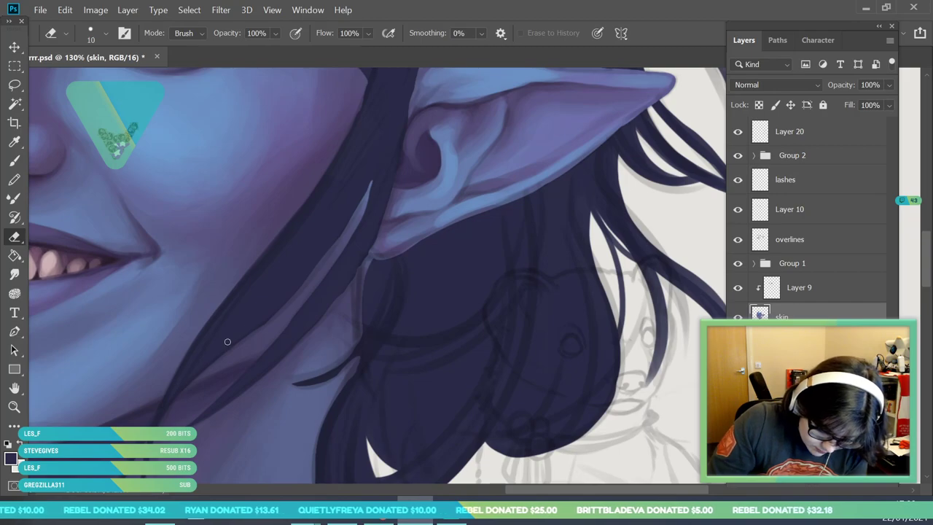
{"action": "left_click_drag", "start_coordinate": [299, 291], "coordinate": [331, 247]}
{"action": "left_click_drag", "start_coordinate": [361, 198], "coordinate": [351, 222]}
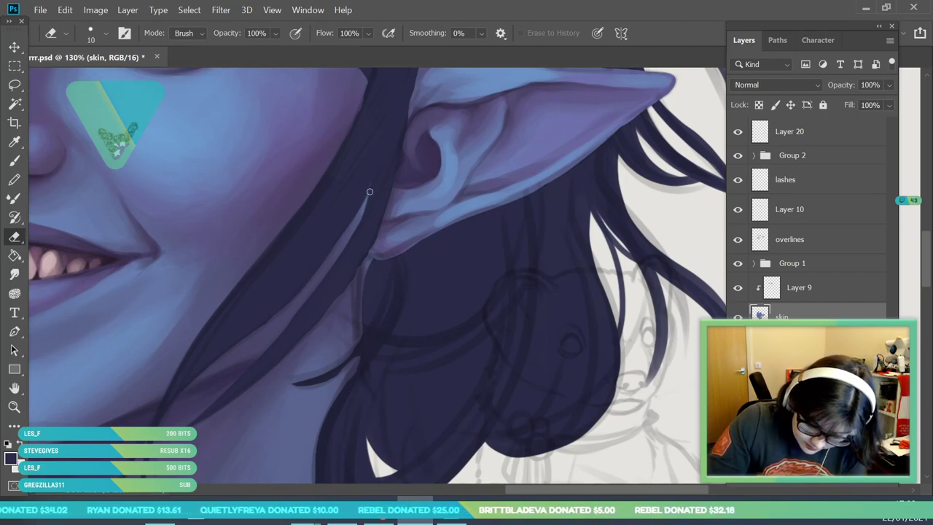
- Erase the leftover skin fringe below the earlobe and along the back edge of the neck
{"action": "left_click_drag", "start_coordinate": [313, 322], "coordinate": [363, 244]}
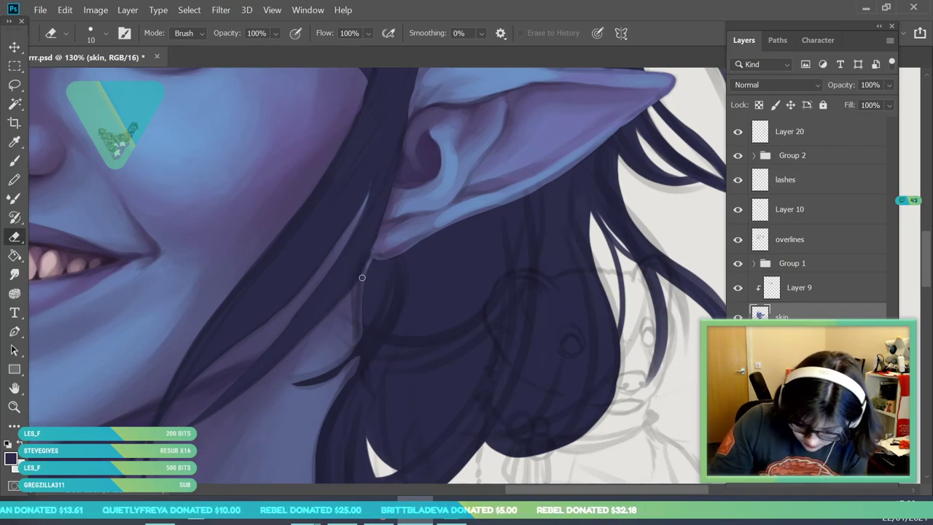
{"action": "left_click_drag", "start_coordinate": [362, 309], "coordinate": [360, 263]}
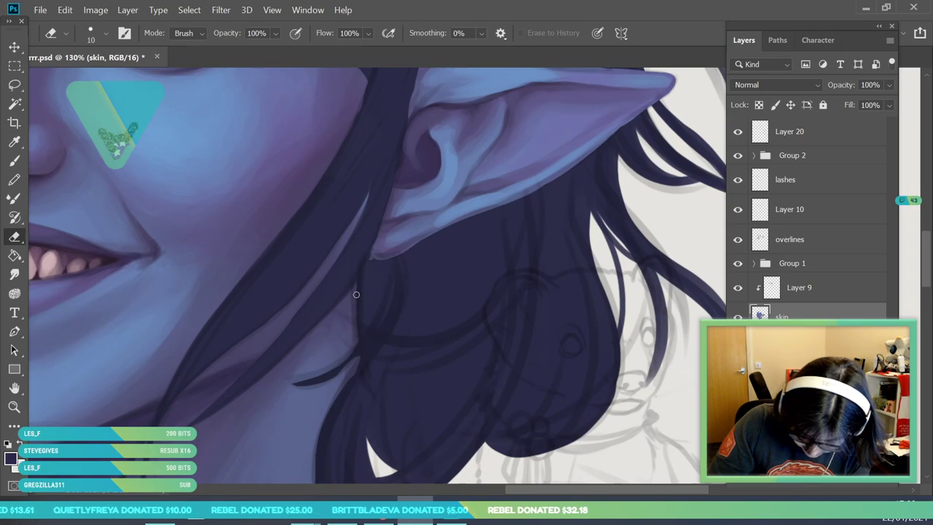
{"action": "left_click_drag", "start_coordinate": [357, 360], "coordinate": [334, 413]}
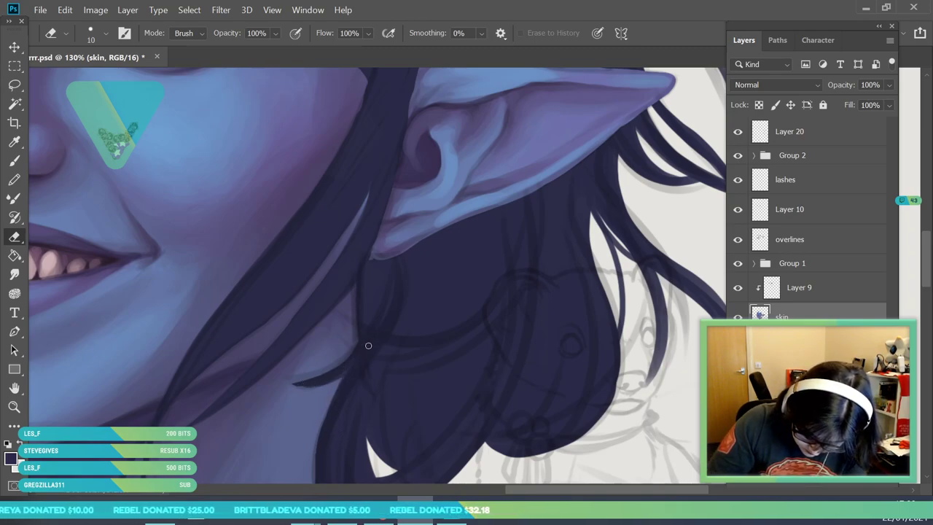
- Erase the skin layer along the neck-side edge of the curled lock to smooth and widen its outline
{"action": "left_click", "coordinate": [13, 407]}
{"action": "left_click_drag", "start_coordinate": [285, 198], "coordinate": [280, 251]}
{"action": "left_click_drag", "start_coordinate": [339, 207], "coordinate": [328, 262]}
{"action": "scroll", "coordinate": [329, 165], "scroll_direction": "up", "scroll_amount": 1}
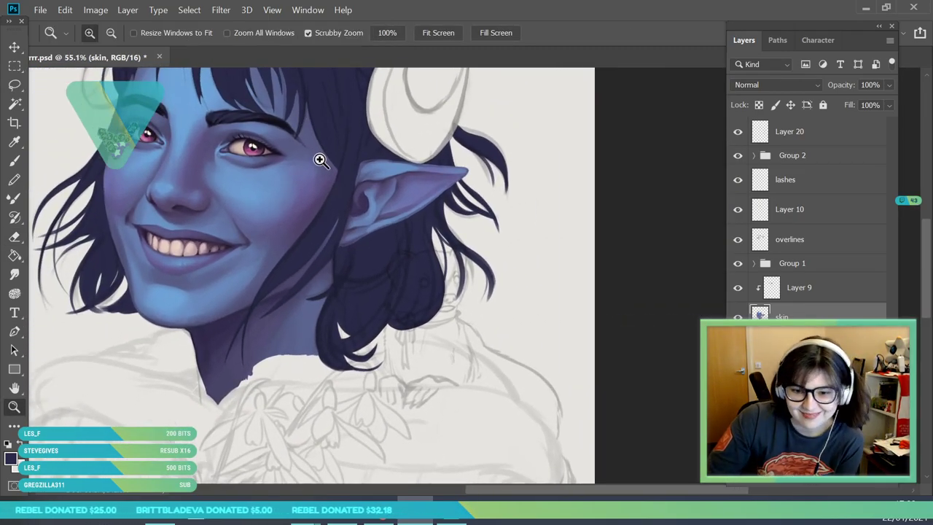
{"action": "scroll", "coordinate": [377, 270], "scroll_direction": "up", "scroll_amount": 1}
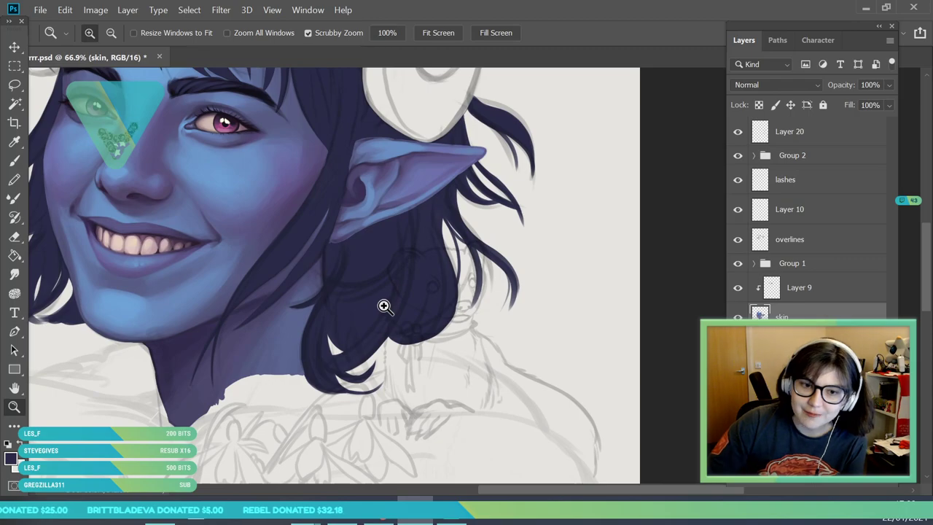
{"action": "scroll", "coordinate": [376, 371], "scroll_direction": "up", "scroll_amount": 5}
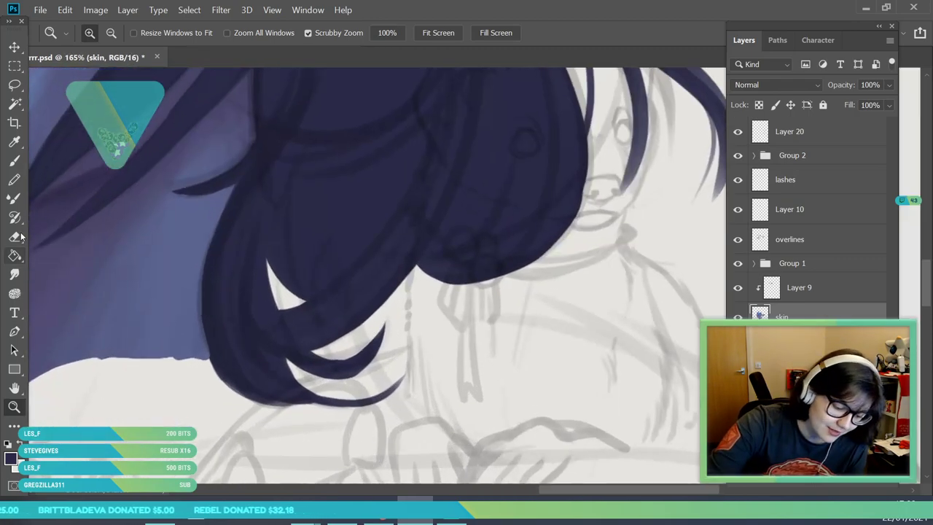
{"action": "left_click", "coordinate": [19, 237]}
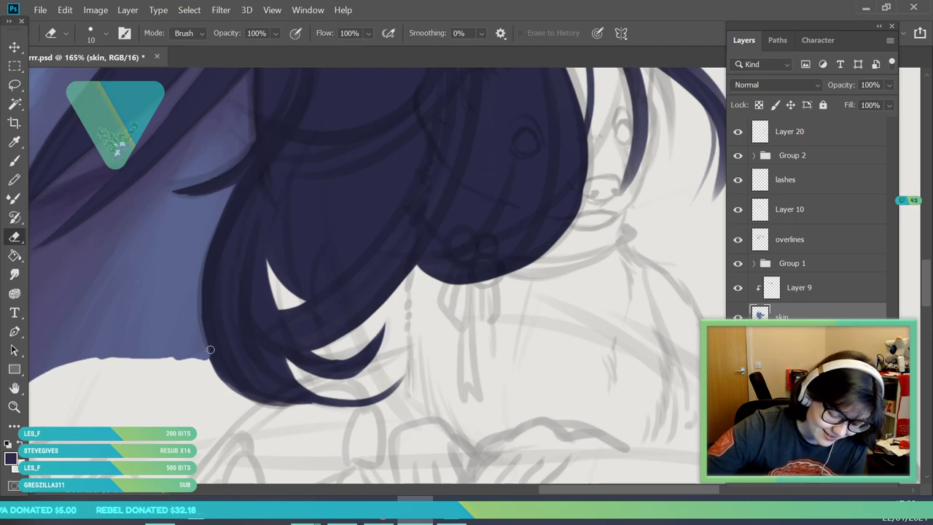
{"action": "mouse_move", "coordinate": [211, 348]}
{"action": "left_mouse_down"}
{"action": "mouse_move", "coordinate": [202, 333]}
{"action": "mouse_move", "coordinate": [209, 276]}
{"action": "mouse_move", "coordinate": [235, 202]}
{"action": "left_mouse_up"}
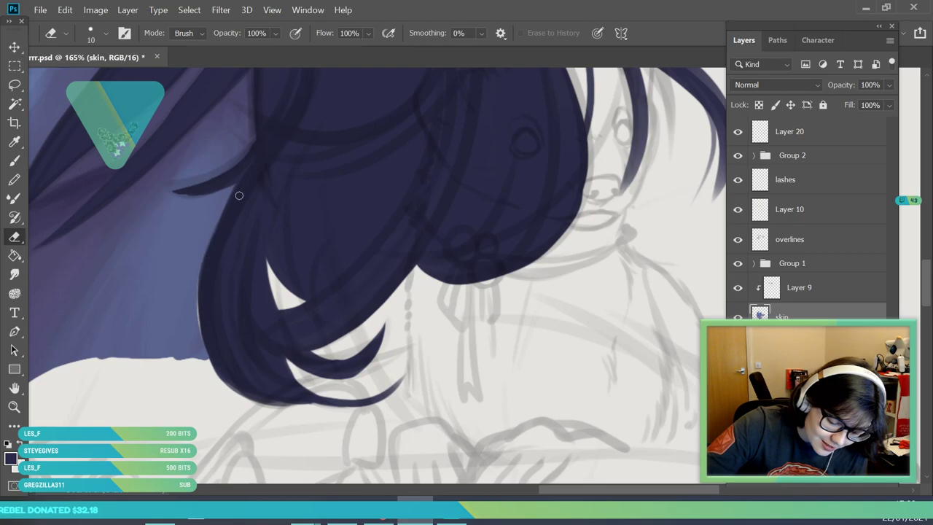
- On the hair layer, paint the curled lock's outer edge against the neck with a 9 px brush
{"action": "left_click", "coordinate": [783, 346]}
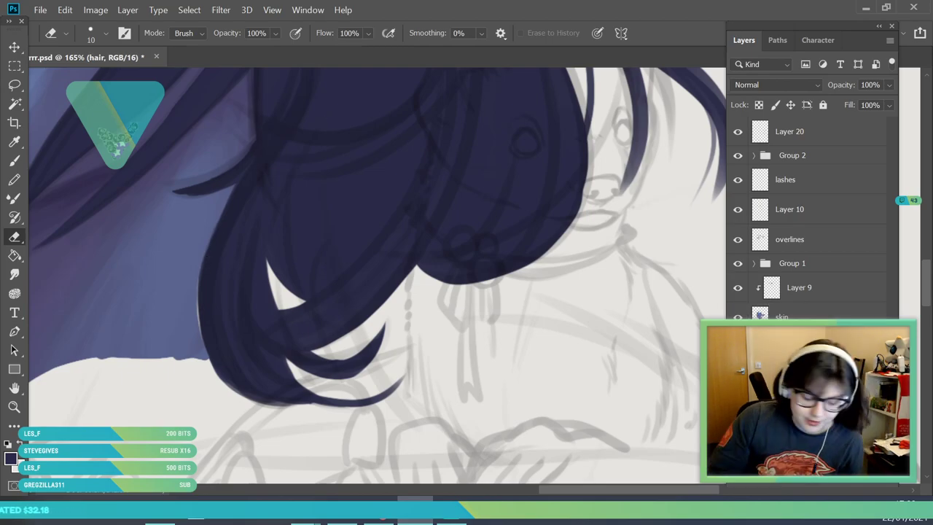
{"action": "left_click", "coordinate": [15, 161]}
{"action": "left_click_drag", "start_coordinate": [211, 353], "coordinate": [202, 274]}
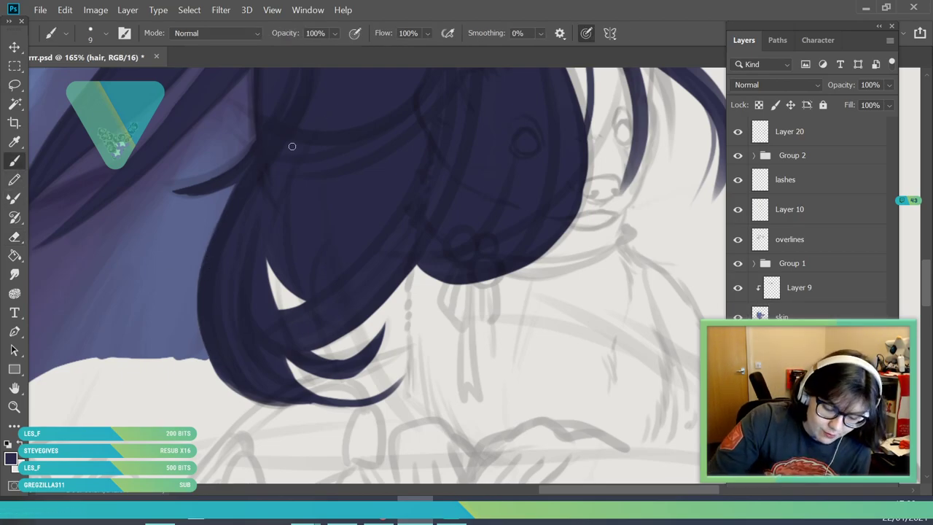
- Examine the hair silhouette across the whole portrait at several magnifications
{"action": "left_click", "coordinate": [15, 408]}
{"action": "left_click_drag", "start_coordinate": [351, 290], "coordinate": [219, 397]}
{"action": "left_click_drag", "start_coordinate": [354, 198], "coordinate": [381, 264]}
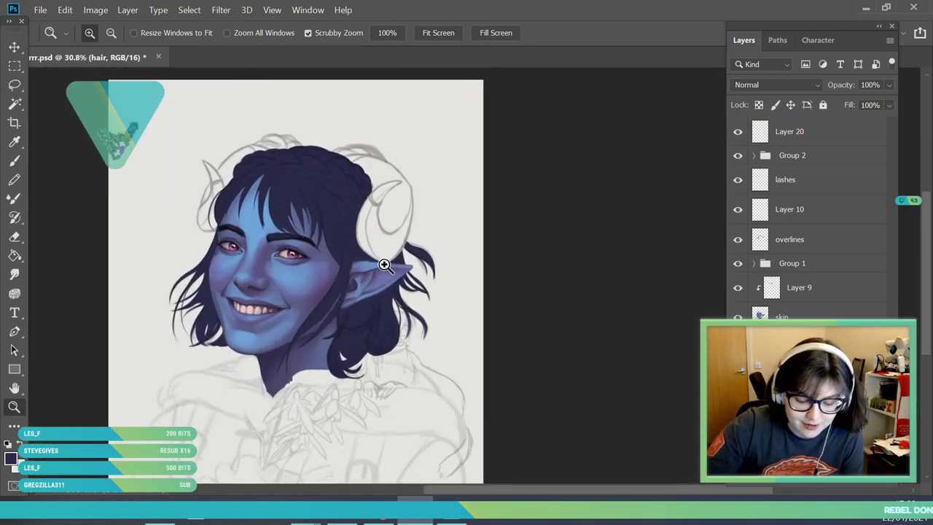
{"action": "scroll", "coordinate": [357, 248], "scroll_direction": "down", "scroll_amount": 3}
{"action": "scroll", "coordinate": [398, 312], "scroll_direction": "up", "scroll_amount": 1}
{"action": "scroll", "coordinate": [354, 309], "scroll_direction": "up", "scroll_amount": 2}
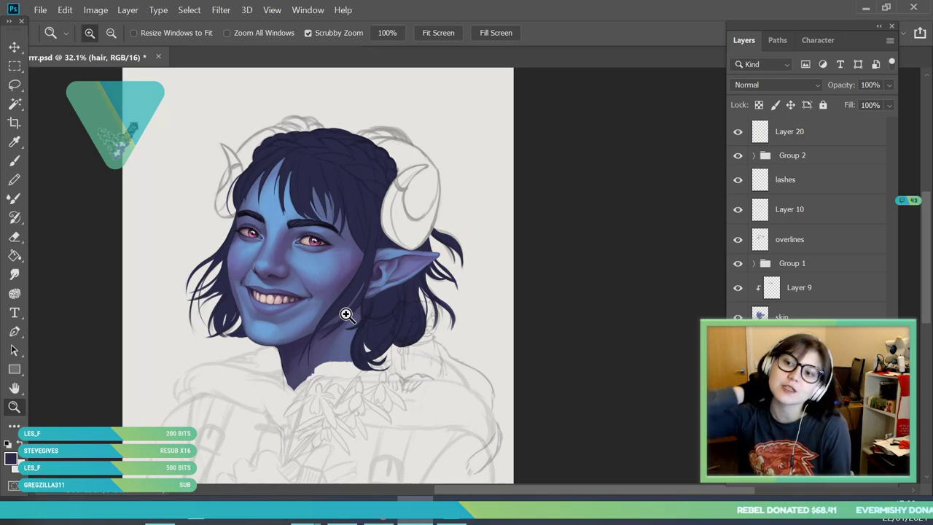
{"action": "scroll", "coordinate": [346, 314], "scroll_direction": "up", "scroll_amount": 1}
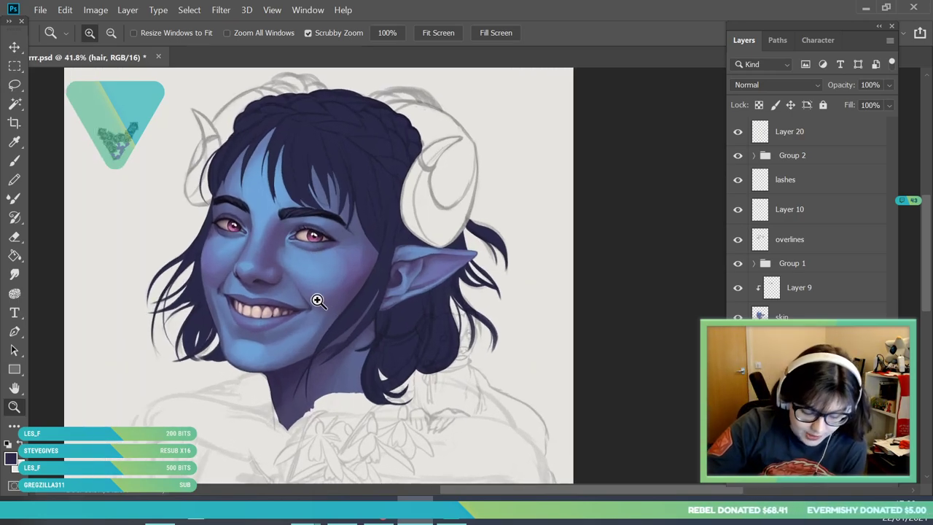
{"action": "scroll", "coordinate": [185, 226], "scroll_direction": "up", "scroll_amount": 2}
- Set the brush size to 20 px and thicken the hair edge beside the far temple and brow
{"action": "key", "text": "b"}
{"action": "left_click", "coordinate": [105, 33]}
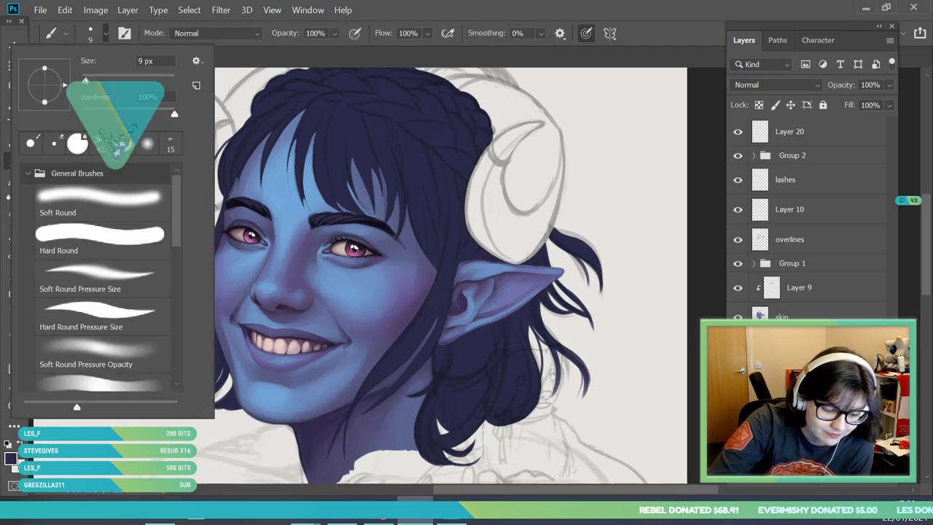
{"action": "left_click", "coordinate": [650, 295]}
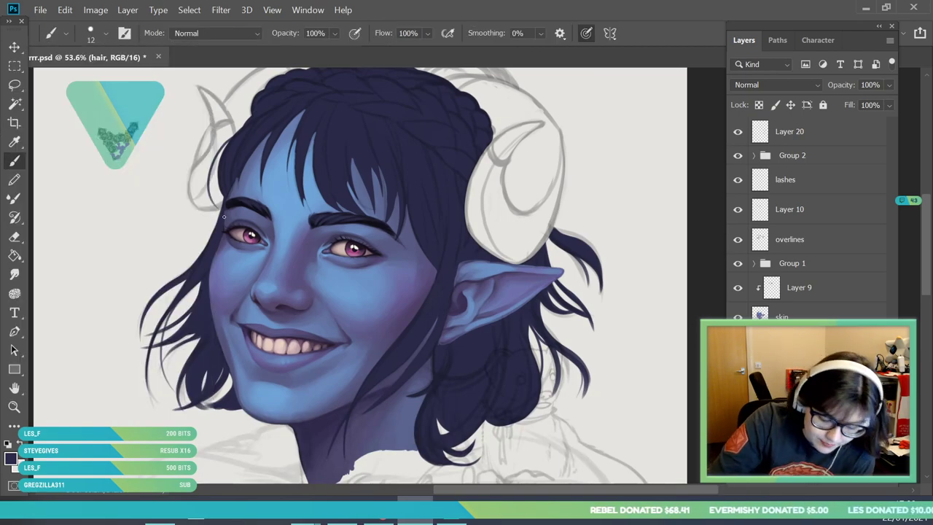
{"action": "left_click", "coordinate": [105, 33]}
{"action": "left_click", "coordinate": [91, 82]}
{"action": "left_click", "coordinate": [235, 220]}
{"action": "left_click_drag", "start_coordinate": [225, 195], "coordinate": [202, 255]}
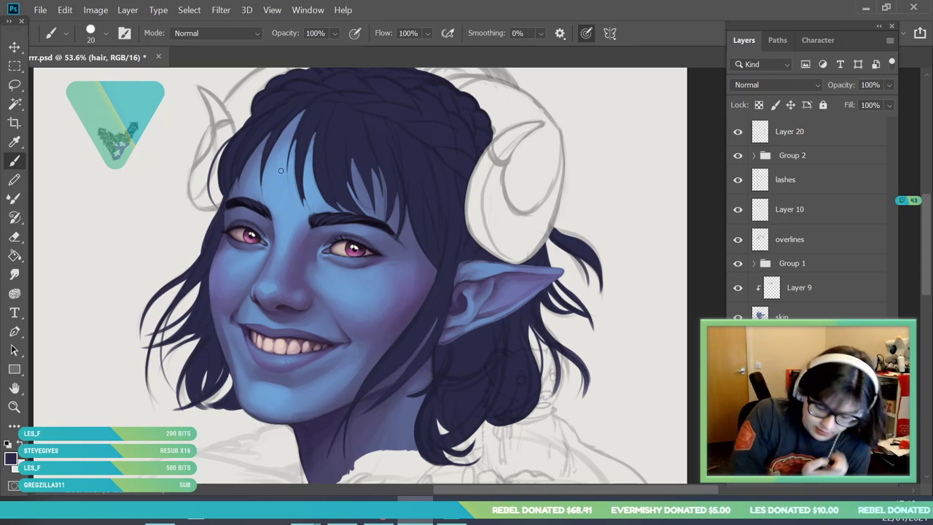
- Fill out the far-side hair in front of the horn with the 20 px brush, building up its outer edge
{"action": "left_click", "coordinate": [18, 408]}
{"action": "left_click_drag", "start_coordinate": [273, 293], "coordinate": [216, 440]}
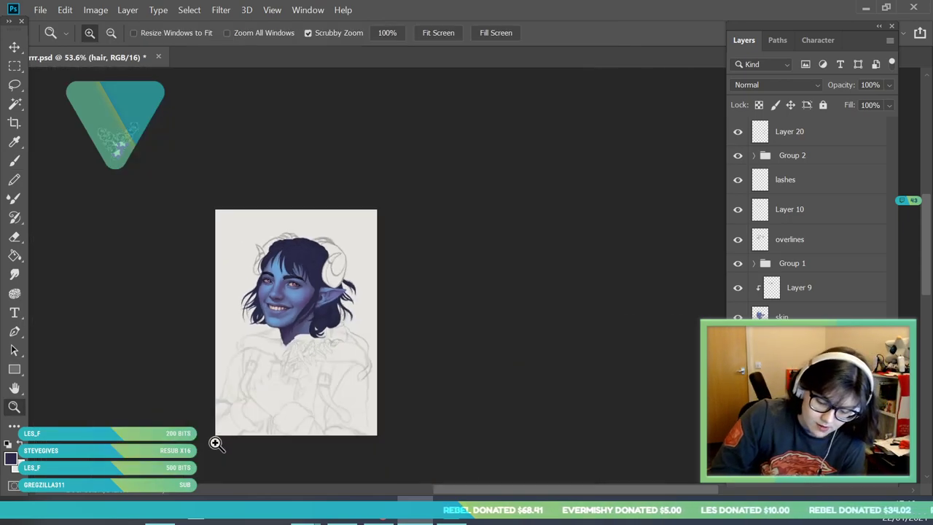
{"action": "left_click_drag", "start_coordinate": [288, 285], "coordinate": [330, 378]}
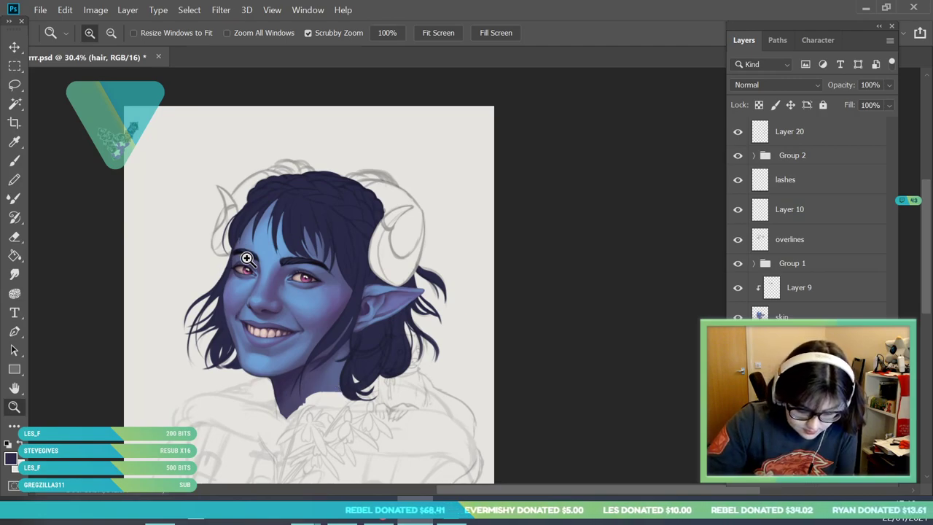
{"action": "left_click_drag", "start_coordinate": [244, 257], "coordinate": [277, 281]}
{"action": "left_click", "coordinate": [15, 160]}
{"action": "mouse_move", "coordinate": [204, 194]}
{"action": "left_mouse_down"}
{"action": "mouse_move", "coordinate": [202, 209]}
{"action": "mouse_move", "coordinate": [231, 158]}
{"action": "left_mouse_up"}
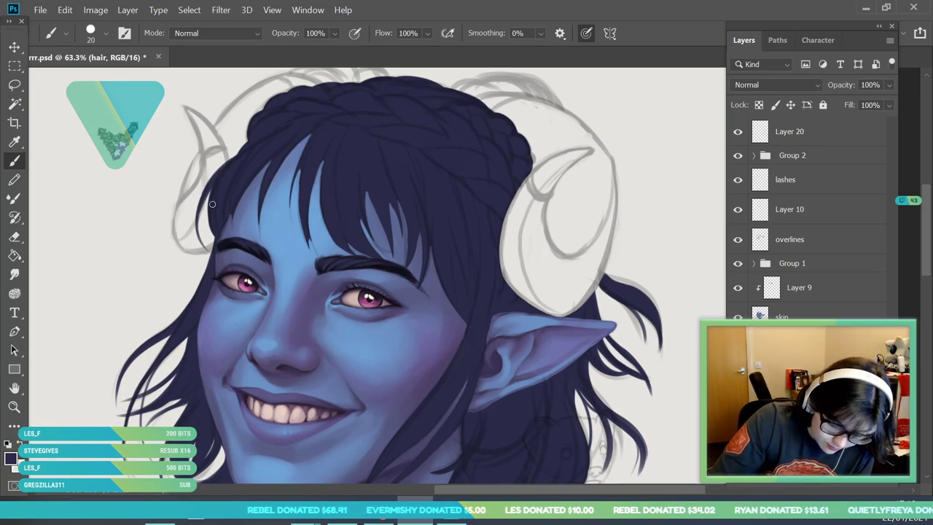
{"action": "mouse_move", "coordinate": [205, 193]}
{"action": "left_mouse_down"}
{"action": "mouse_move", "coordinate": [210, 246]}
{"action": "mouse_move", "coordinate": [172, 367]}
{"action": "left_mouse_up"}
- Reduce the brush to 10 px, thicken the underside of the curled lock, and add an upturned wisp at its tip
{"action": "left_click", "coordinate": [14, 406]}
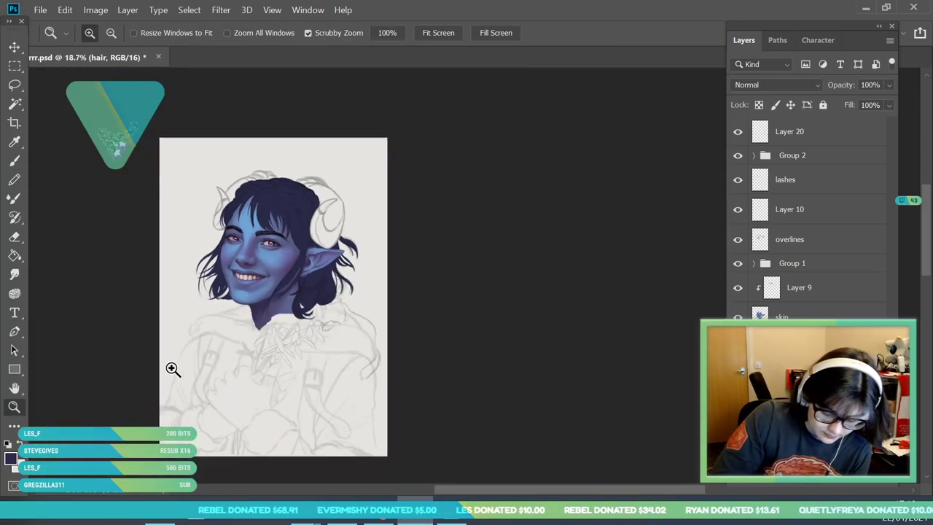
{"action": "left_click", "coordinate": [277, 279]}
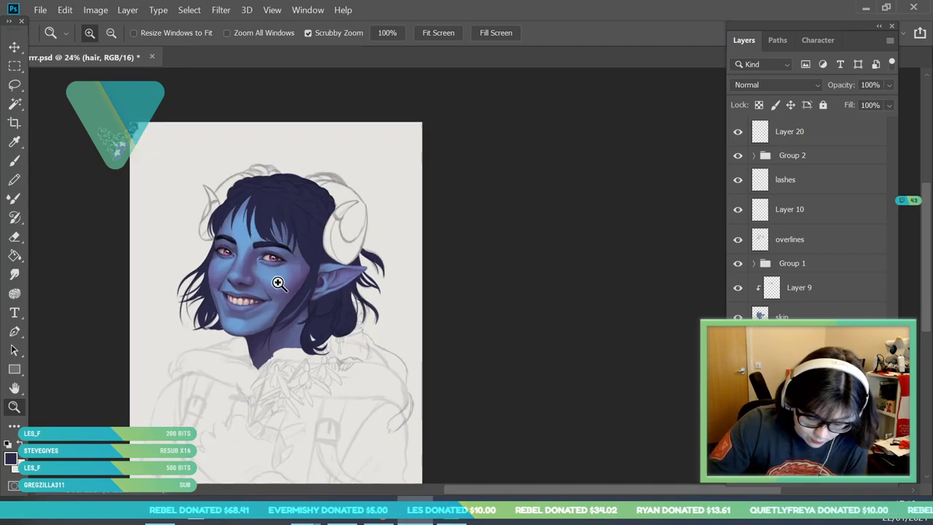
{"action": "left_click", "coordinate": [358, 285]}
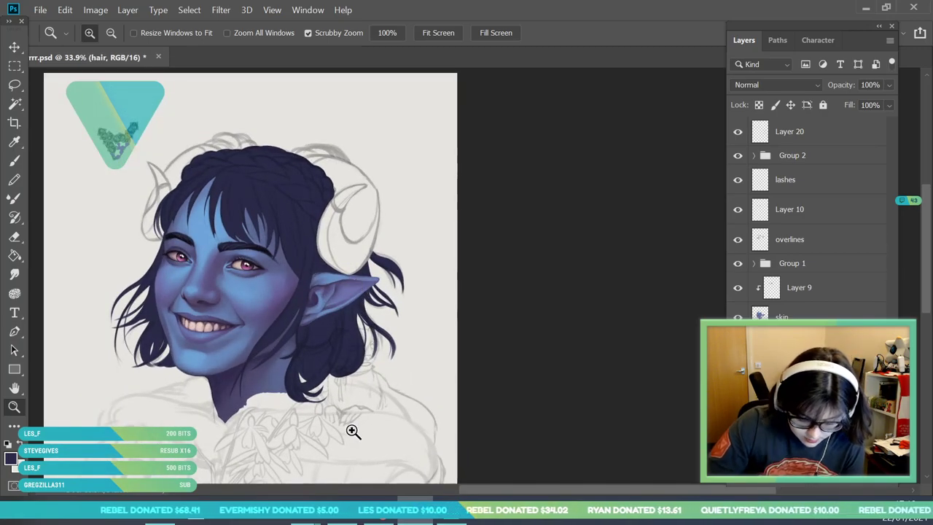
{"action": "left_click_drag", "start_coordinate": [354, 429], "coordinate": [366, 458]}
{"action": "key", "text": "b"}
{"action": "left_click", "coordinate": [100, 40]}
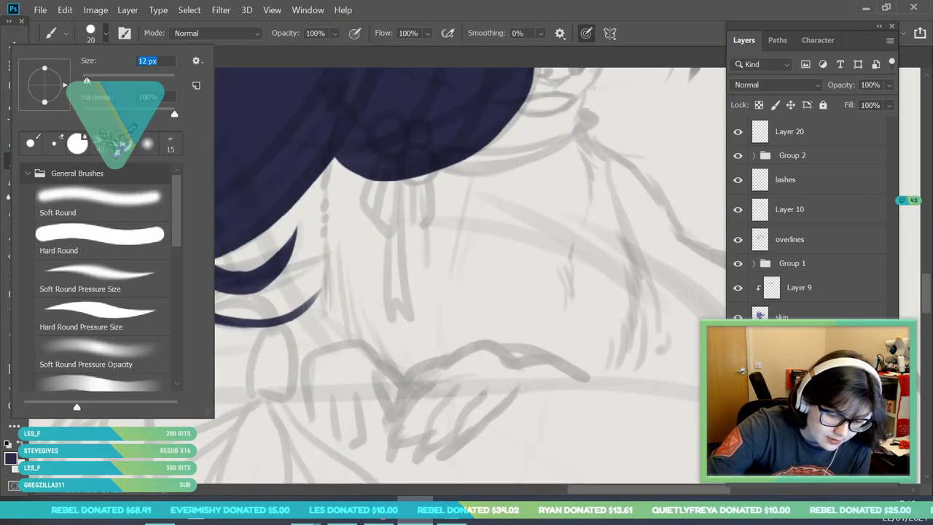
{"action": "left_click_drag", "start_coordinate": [89, 81], "coordinate": [86, 81]}
{"action": "left_click", "coordinate": [230, 233]}
{"action": "mouse_move", "coordinate": [116, 260]}
{"action": "left_mouse_down"}
{"action": "mouse_move", "coordinate": [221, 342]}
{"action": "mouse_move", "coordinate": [244, 249]}
{"action": "mouse_move", "coordinate": [107, 274]}
{"action": "mouse_move", "coordinate": [198, 339]}
{"action": "left_mouse_up"}
{"action": "mouse_move", "coordinate": [109, 293]}
{"action": "left_mouse_down"}
{"action": "mouse_move", "coordinate": [196, 337]}
{"action": "mouse_move", "coordinate": [163, 329]}
{"action": "mouse_move", "coordinate": [102, 288]}
{"action": "mouse_move", "coordinate": [188, 337]}
{"action": "left_mouse_up"}
{"action": "mouse_move", "coordinate": [102, 289]}
{"action": "left_mouse_down"}
{"action": "mouse_move", "coordinate": [189, 336]}
{"action": "mouse_move", "coordinate": [172, 325]}
{"action": "mouse_move", "coordinate": [240, 312]}
{"action": "mouse_move", "coordinate": [213, 331]}
{"action": "mouse_move", "coordinate": [233, 342]}
{"action": "mouse_move", "coordinate": [202, 341]}
{"action": "mouse_move", "coordinate": [286, 284]}
{"action": "left_mouse_up"}
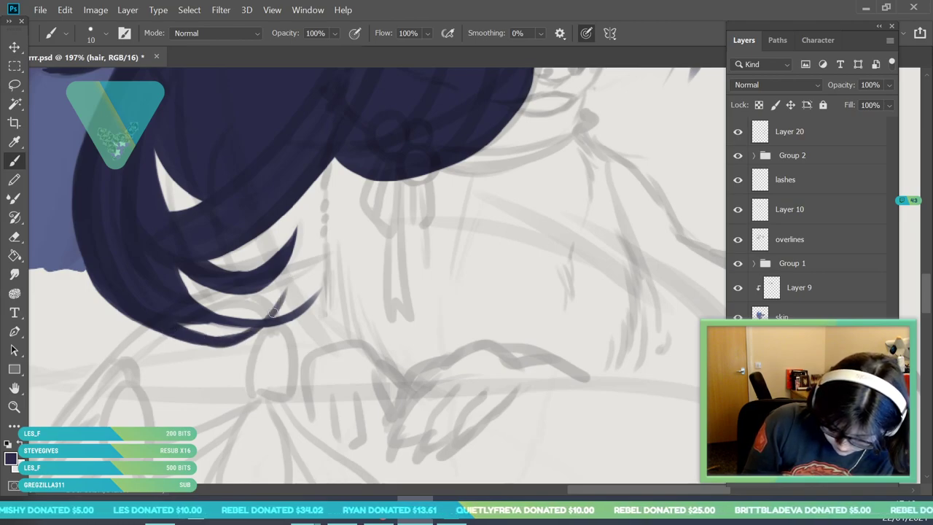
{"action": "left_click_drag", "start_coordinate": [161, 312], "coordinate": [225, 327]}
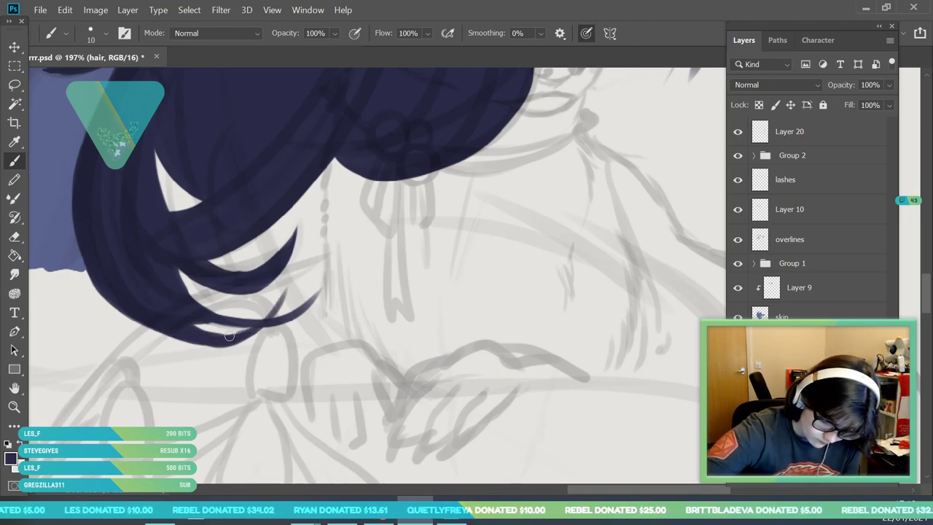
- Check the curled lock and overall hair shape against the full portrait
{"action": "key", "text": "z"}
{"action": "key", "text": "ctrl+0"}
{"action": "left_click_drag", "start_coordinate": [241, 404], "coordinate": [277, 333]}
{"action": "left_click_drag", "start_coordinate": [211, 239], "coordinate": [225, 275]}
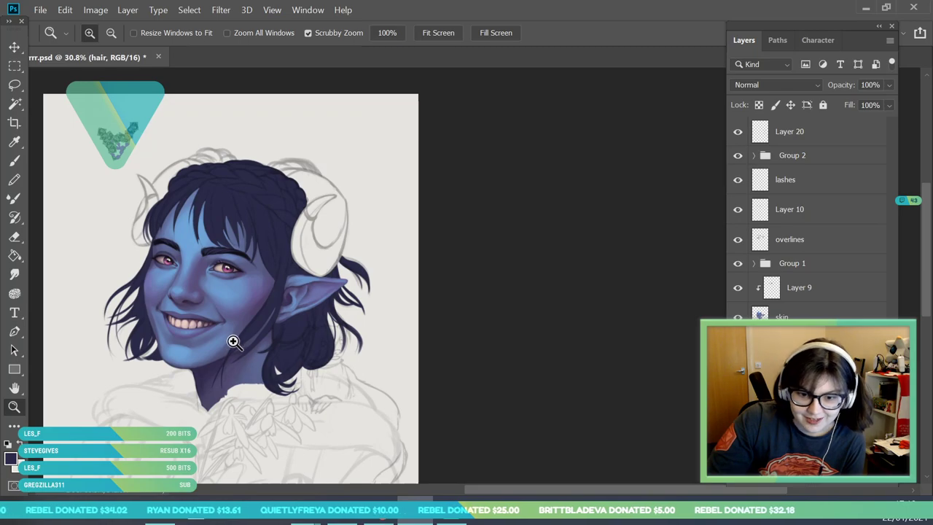
{"action": "left_click_drag", "start_coordinate": [223, 348], "coordinate": [227, 368]}
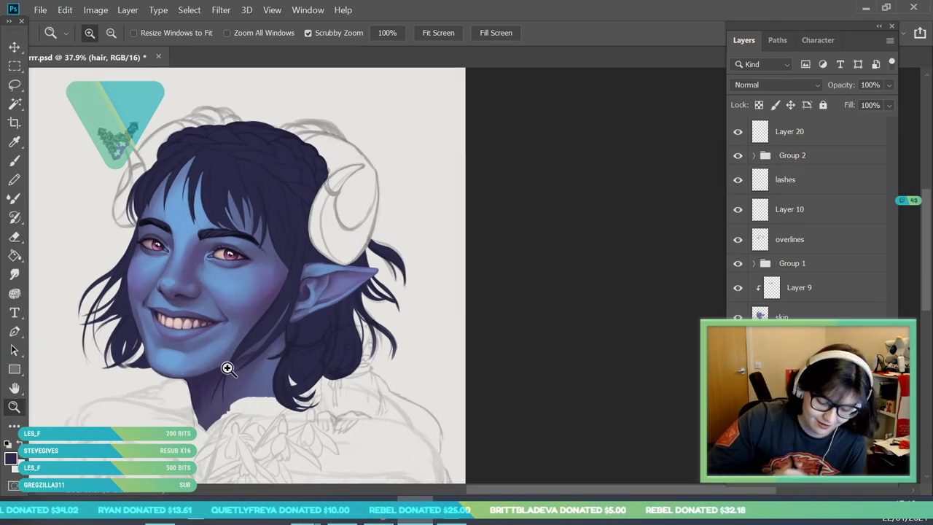
{"action": "left_click_drag", "start_coordinate": [145, 432], "coordinate": [187, 446]}
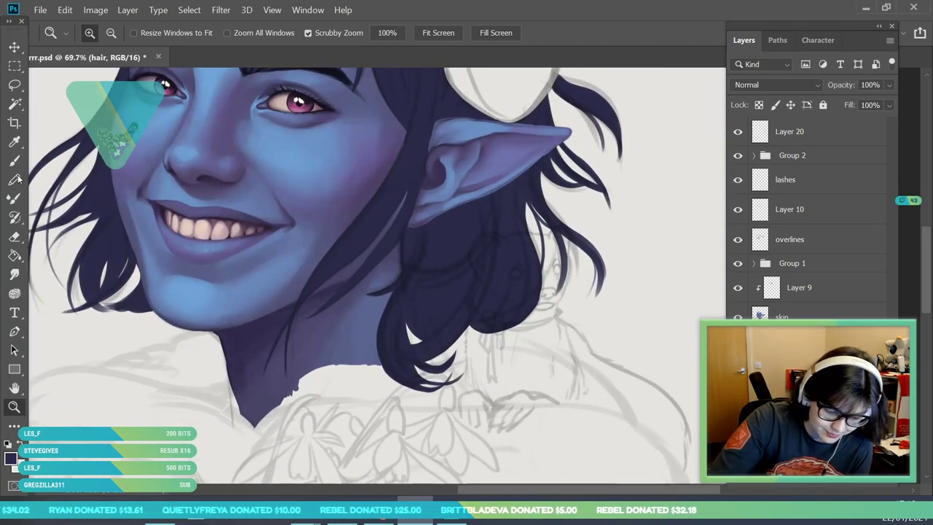
{"action": "key", "text": "b"}
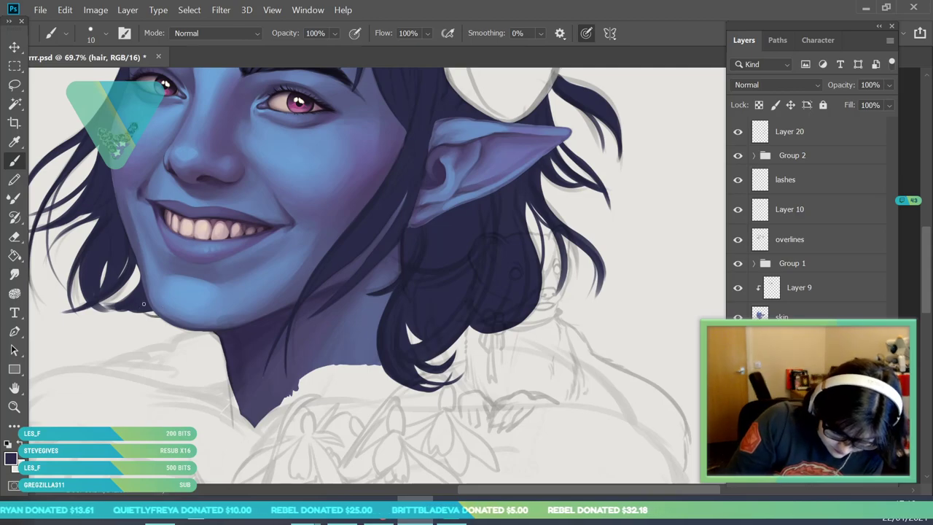
{"action": "key", "text": "z"}
{"action": "left_click_drag", "start_coordinate": [169, 320], "coordinate": [139, 436]}
{"action": "left_click_drag", "start_coordinate": [191, 210], "coordinate": [195, 246]}
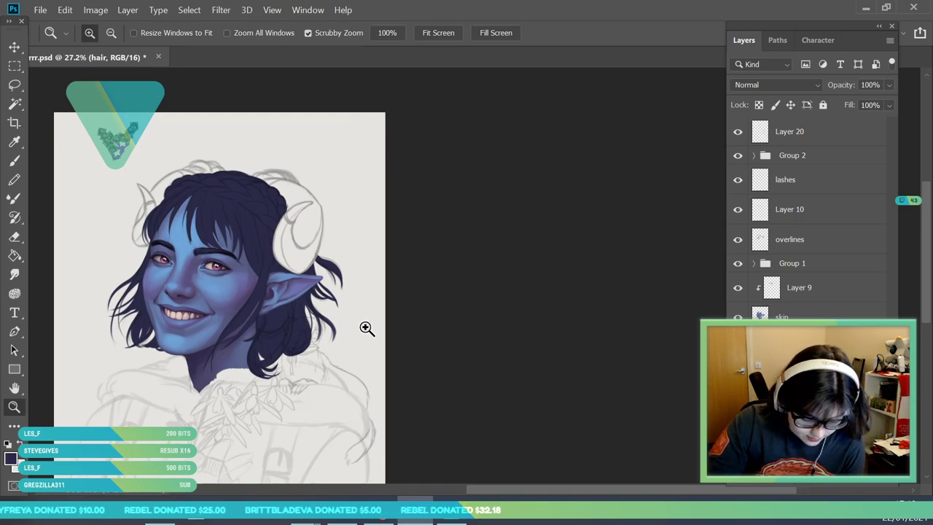
{"action": "left_click_drag", "start_coordinate": [317, 225], "coordinate": [349, 343]}
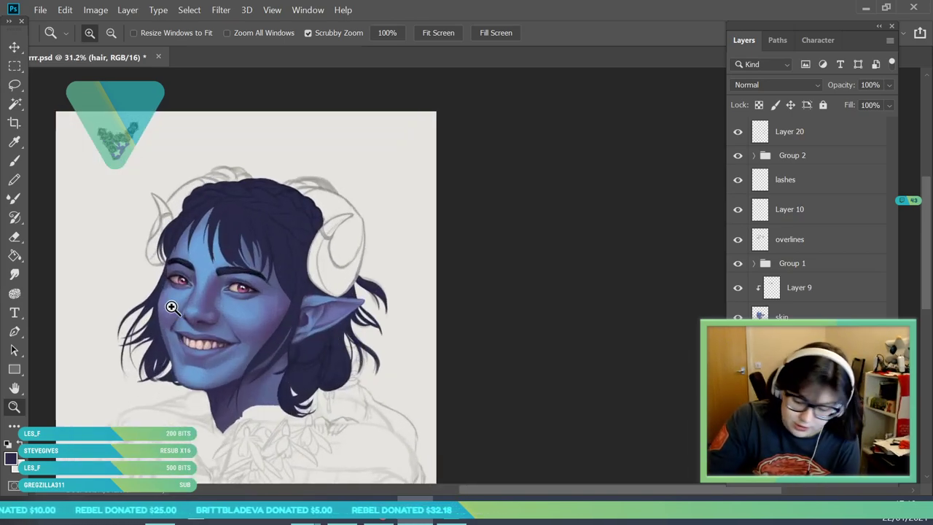
- On the skin layer, erase skin with the 10 px eraser to sharpen and lengthen the fringe strand tips above the far brow
{"action": "left_click", "coordinate": [837, 319]}
{"action": "left_click_drag", "start_coordinate": [241, 285], "coordinate": [162, 233]}
{"action": "key", "text": "e"}
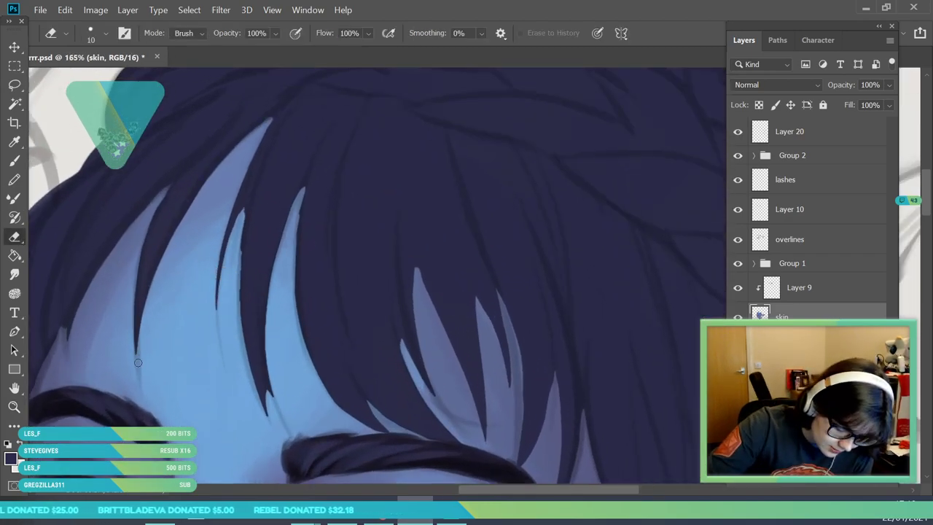
{"action": "mouse_move", "coordinate": [138, 373]}
{"action": "left_mouse_down"}
{"action": "mouse_move", "coordinate": [140, 326]}
{"action": "mouse_move", "coordinate": [163, 255]}
{"action": "left_mouse_up"}
{"action": "left_click_drag", "start_coordinate": [136, 359], "coordinate": [188, 209]}
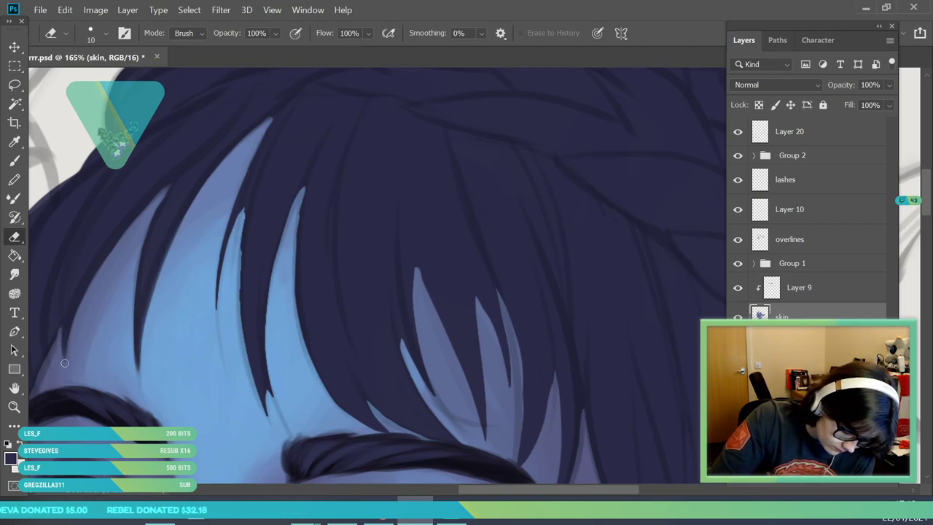
{"action": "left_click_drag", "start_coordinate": [72, 338], "coordinate": [121, 298]}
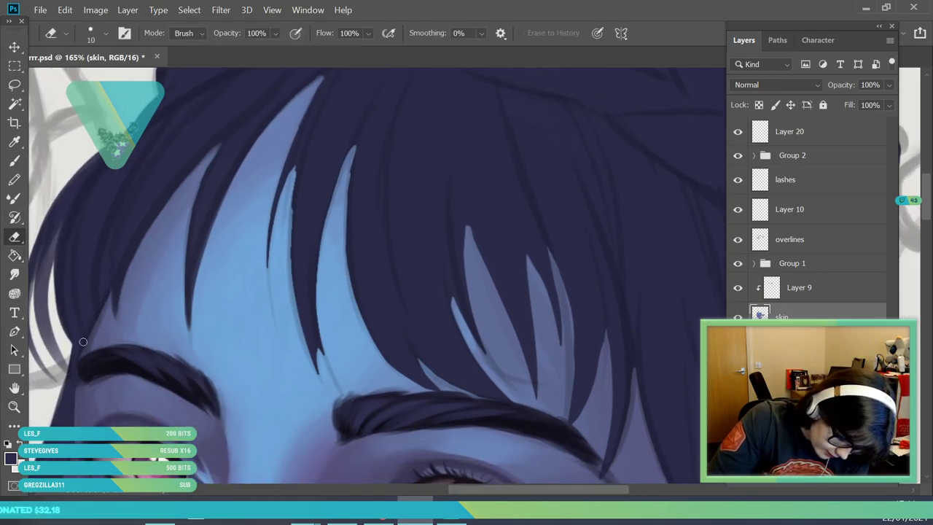
{"action": "left_click_drag", "start_coordinate": [202, 159], "coordinate": [218, 147]}
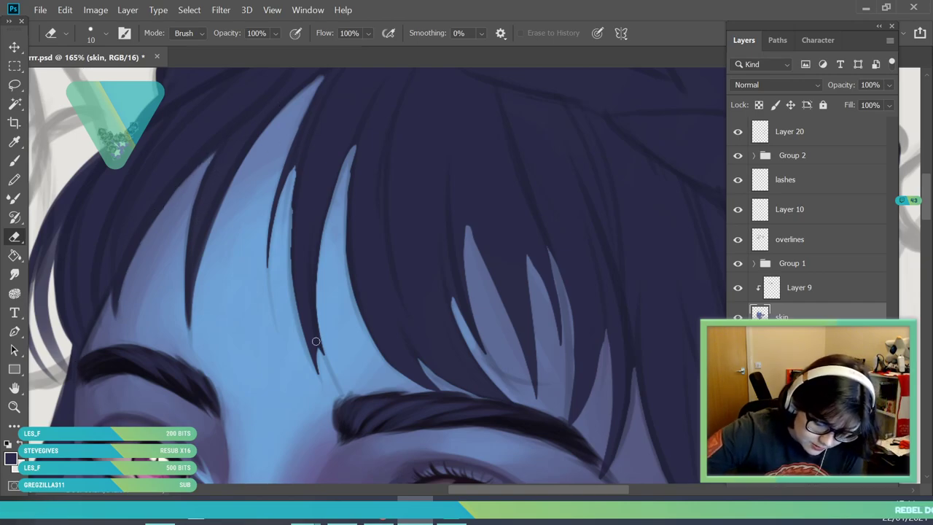
- Erase skin along the two strands over the mid-forehead, smoothing the longer one's edge and lengthening the thin one
{"action": "left_click_drag", "start_coordinate": [307, 340], "coordinate": [297, 306]}
{"action": "left_click_drag", "start_coordinate": [315, 367], "coordinate": [292, 273]}
{"action": "left_click_drag", "start_coordinate": [304, 333], "coordinate": [295, 207]}
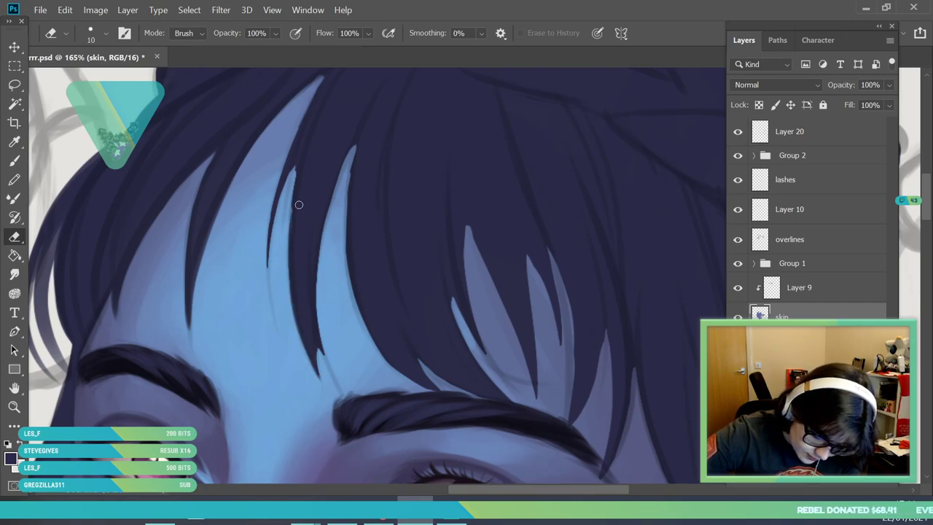
{"action": "mouse_move", "coordinate": [292, 240]}
{"action": "left_mouse_down"}
{"action": "mouse_move", "coordinate": [297, 171]}
{"action": "mouse_move", "coordinate": [280, 201]}
{"action": "mouse_move", "coordinate": [273, 312]}
{"action": "left_mouse_up"}
{"action": "left_click_drag", "start_coordinate": [268, 241], "coordinate": [283, 345]}
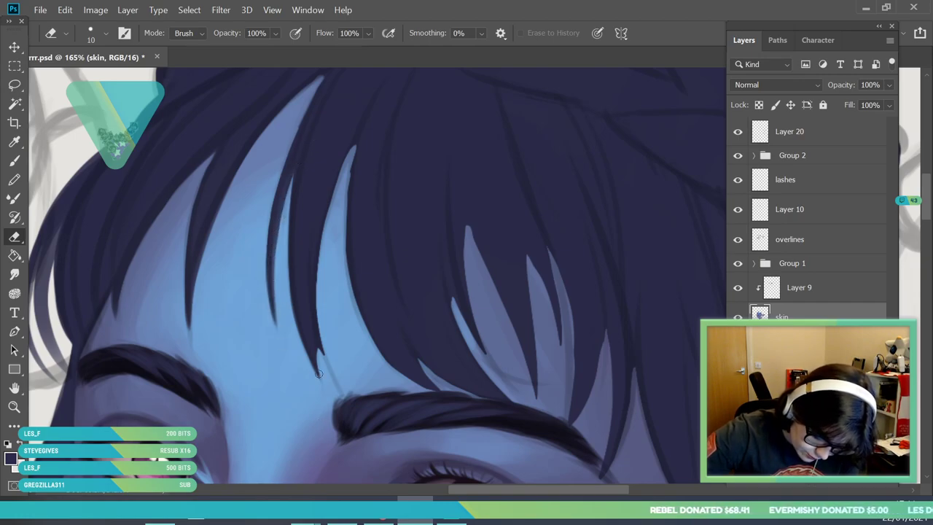
- Extend the central strand's forked tip down to the inner end of the near brow by erasing skin along its edges
{"action": "left_click_drag", "start_coordinate": [310, 298], "coordinate": [336, 387]}
{"action": "left_click_drag", "start_coordinate": [314, 335], "coordinate": [334, 381]}
{"action": "left_click_drag", "start_coordinate": [310, 297], "coordinate": [335, 385]}
{"action": "left_click_drag", "start_coordinate": [318, 340], "coordinate": [343, 397]}
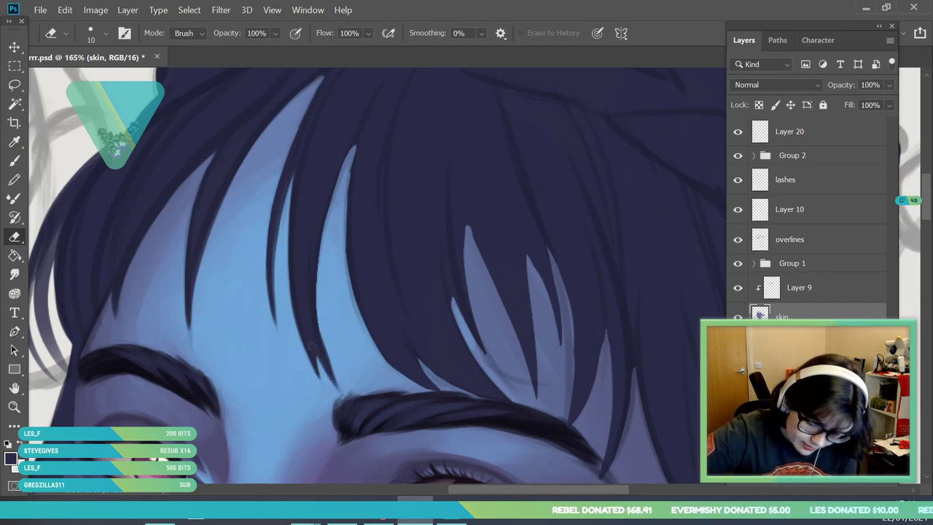
{"action": "left_click_drag", "start_coordinate": [316, 327], "coordinate": [315, 261]}
{"action": "left_click_drag", "start_coordinate": [331, 371], "coordinate": [314, 272]}
{"action": "left_click_drag", "start_coordinate": [320, 334], "coordinate": [336, 388]}
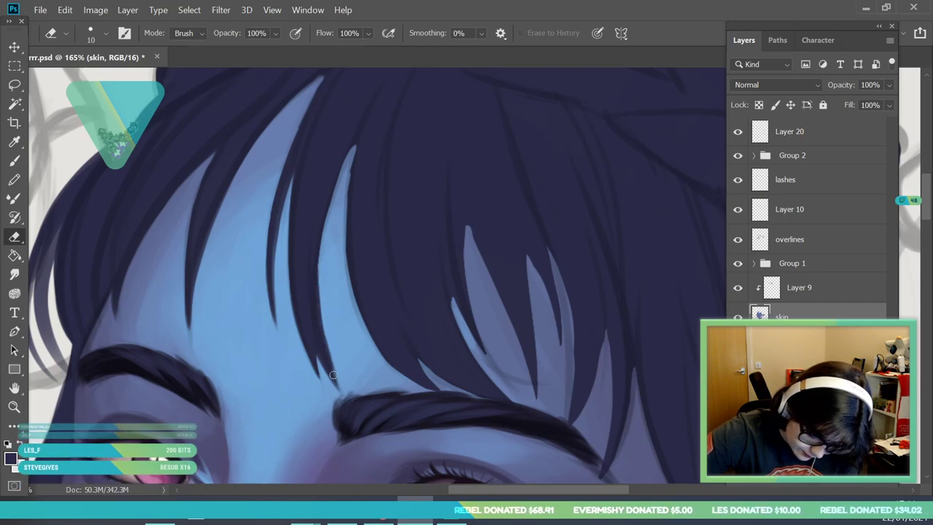
- Clean both edges of the tapering skin gap beside the central strand by erasing stray skin up to its point
{"action": "left_click_drag", "start_coordinate": [320, 278], "coordinate": [341, 170]}
{"action": "left_click_drag", "start_coordinate": [323, 233], "coordinate": [351, 154]}
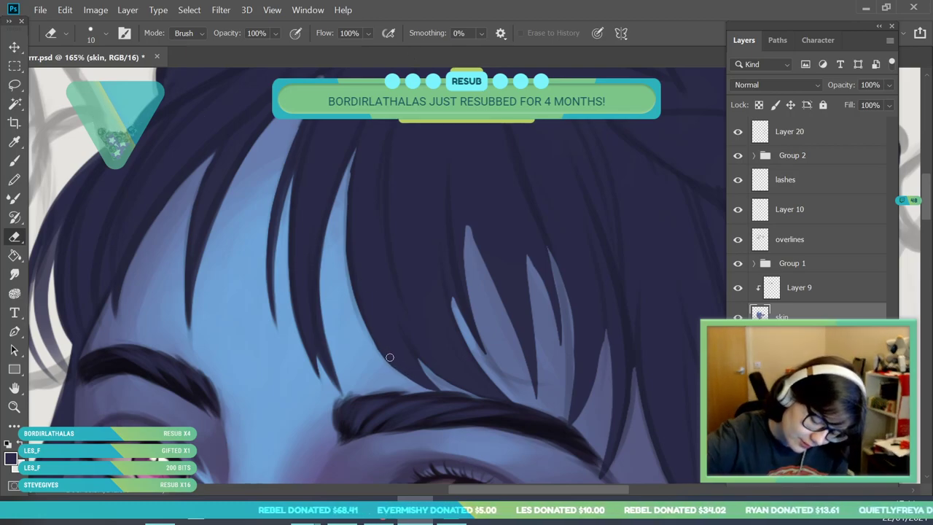
{"action": "mouse_move", "coordinate": [362, 321]}
{"action": "left_mouse_down"}
{"action": "mouse_move", "coordinate": [349, 218]}
{"action": "mouse_move", "coordinate": [352, 175]}
{"action": "mouse_move", "coordinate": [350, 240]}
{"action": "mouse_move", "coordinate": [357, 157]}
{"action": "left_mouse_up"}
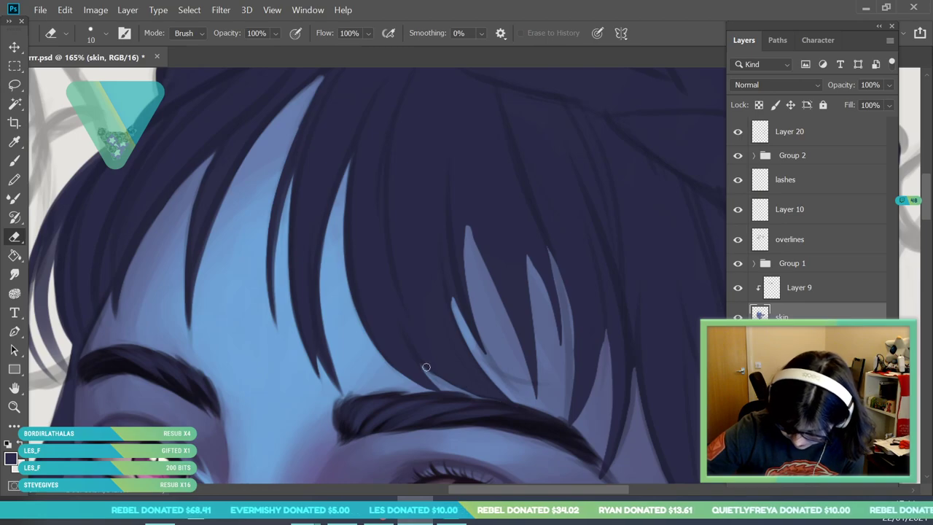
- Narrow the skin slivers in the fringe above the near brow by erasing them into thinner, wispier gaps
{"action": "left_click_drag", "start_coordinate": [450, 295], "coordinate": [491, 388]}
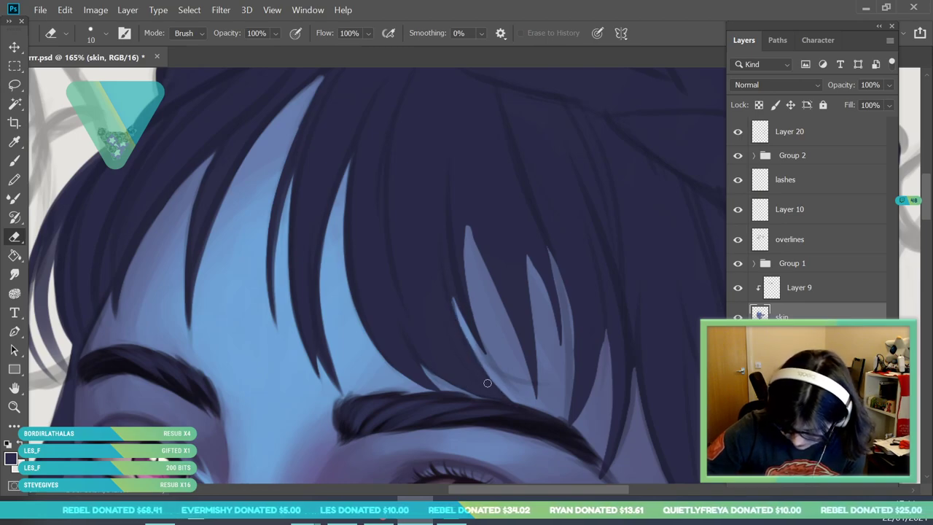
{"action": "mouse_move", "coordinate": [460, 271]}
{"action": "left_mouse_down"}
{"action": "mouse_move", "coordinate": [488, 358]}
{"action": "mouse_move", "coordinate": [520, 398]}
{"action": "left_mouse_up"}
{"action": "mouse_move", "coordinate": [466, 231]}
{"action": "left_mouse_down"}
{"action": "mouse_move", "coordinate": [462, 302]}
{"action": "mouse_move", "coordinate": [470, 152]}
{"action": "mouse_move", "coordinate": [482, 323]}
{"action": "mouse_move", "coordinate": [491, 349]}
{"action": "left_mouse_up"}
{"action": "mouse_move", "coordinate": [535, 257]}
{"action": "left_mouse_down"}
{"action": "mouse_move", "coordinate": [572, 323]}
{"action": "mouse_move", "coordinate": [562, 281]}
{"action": "mouse_move", "coordinate": [570, 405]}
{"action": "mouse_move", "coordinate": [575, 350]}
{"action": "mouse_move", "coordinate": [572, 324]}
{"action": "mouse_move", "coordinate": [567, 421]}
{"action": "mouse_move", "coordinate": [578, 259]}
{"action": "mouse_move", "coordinate": [587, 272]}
{"action": "mouse_move", "coordinate": [581, 392]}
{"action": "mouse_move", "coordinate": [600, 328]}
{"action": "mouse_move", "coordinate": [601, 395]}
{"action": "mouse_move", "coordinate": [608, 316]}
{"action": "mouse_move", "coordinate": [578, 455]}
{"action": "left_mouse_up"}
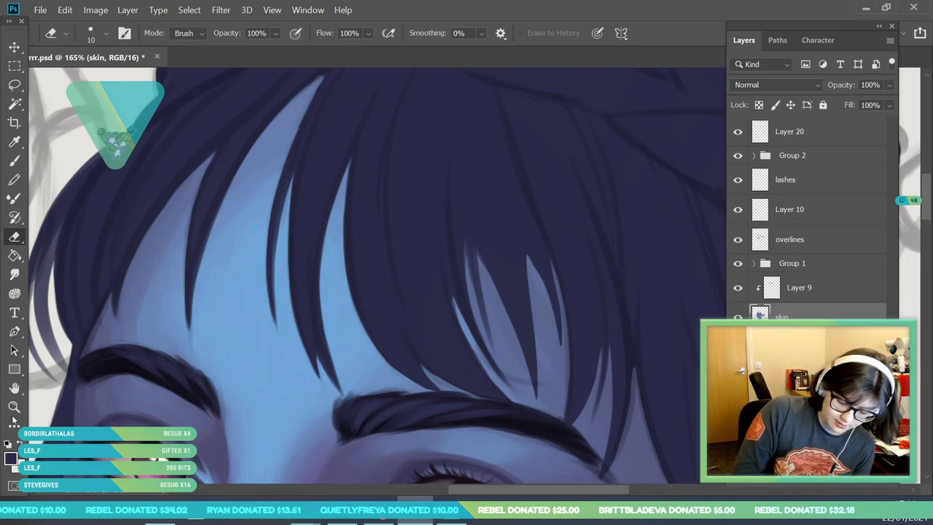
- Erase skin along the pointed strand at the near temple, smoothing its edge beside the brow's outer end
{"action": "left_click", "coordinate": [14, 408]}
{"action": "left_click_drag", "start_coordinate": [152, 308], "coordinate": [106, 312]}
{"action": "left_click_drag", "start_coordinate": [323, 335], "coordinate": [346, 337]}
{"action": "scroll", "coordinate": [285, 267], "scroll_direction": "up", "scroll_amount": 3}
{"action": "scroll", "coordinate": [181, 183], "scroll_direction": "down", "scroll_amount": 2}
{"action": "key", "text": "e"}
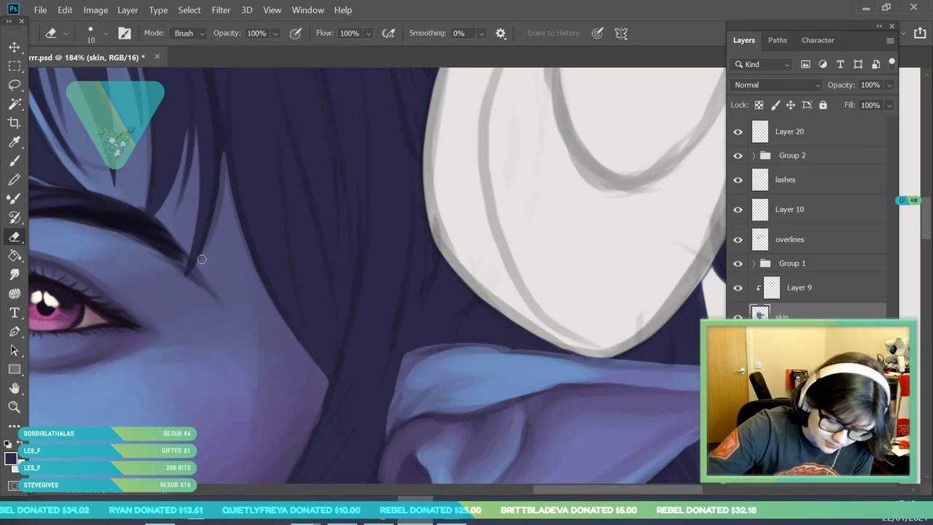
{"action": "left_click_drag", "start_coordinate": [208, 239], "coordinate": [222, 156]}
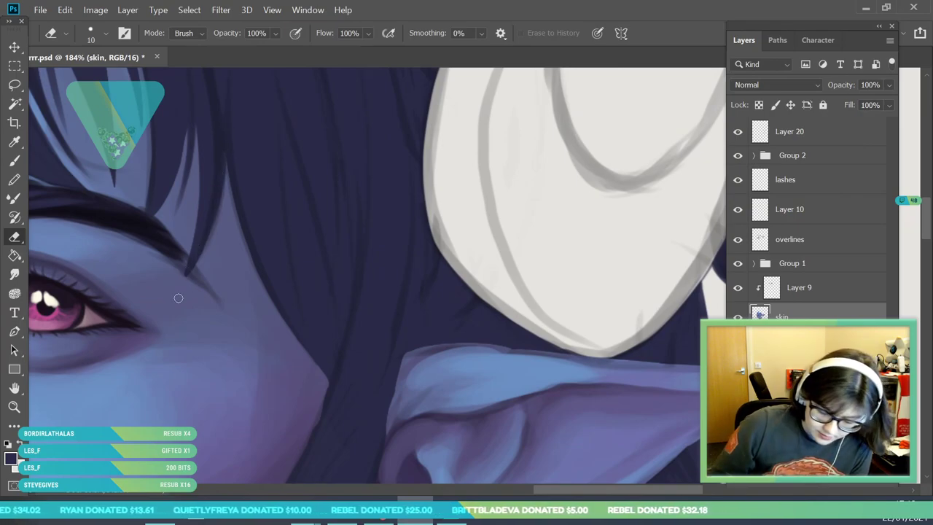
- On Layer 9, sample the dark brow colour and paint in the near brow's tail with the 10 px brush
{"action": "left_click", "coordinate": [830, 290]}
{"action": "key", "text": "i"}
{"action": "left_click", "coordinate": [124, 199]}
{"action": "left_click", "coordinate": [16, 161]}
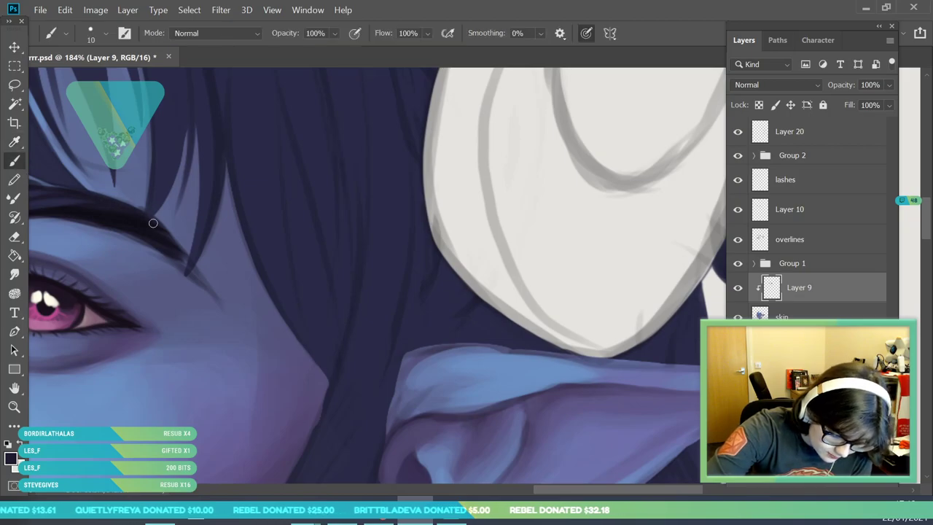
{"action": "left_click_drag", "start_coordinate": [150, 245], "coordinate": [185, 271]}
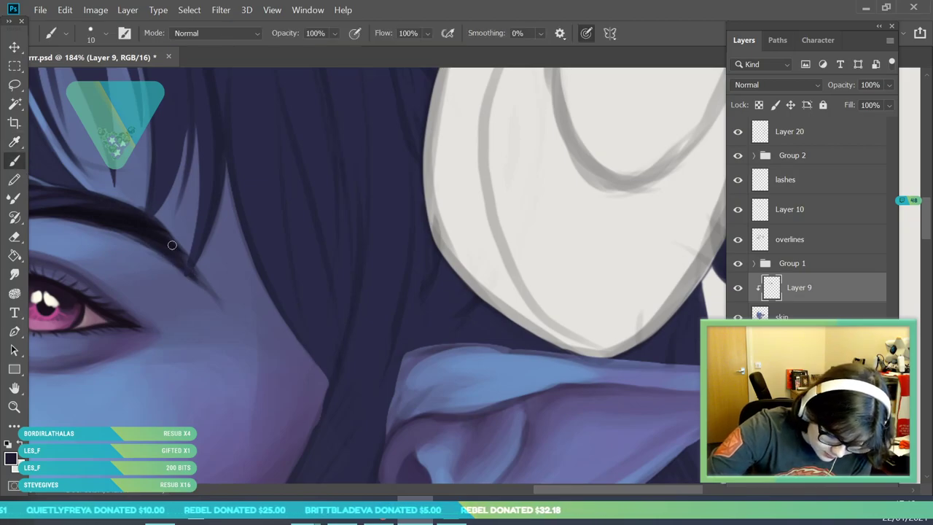
- Check the refined fringe against the full portrait and save the document
{"action": "key", "text": "z"}
{"action": "scroll", "coordinate": [218, 372], "scroll_direction": "down", "scroll_amount": 8}
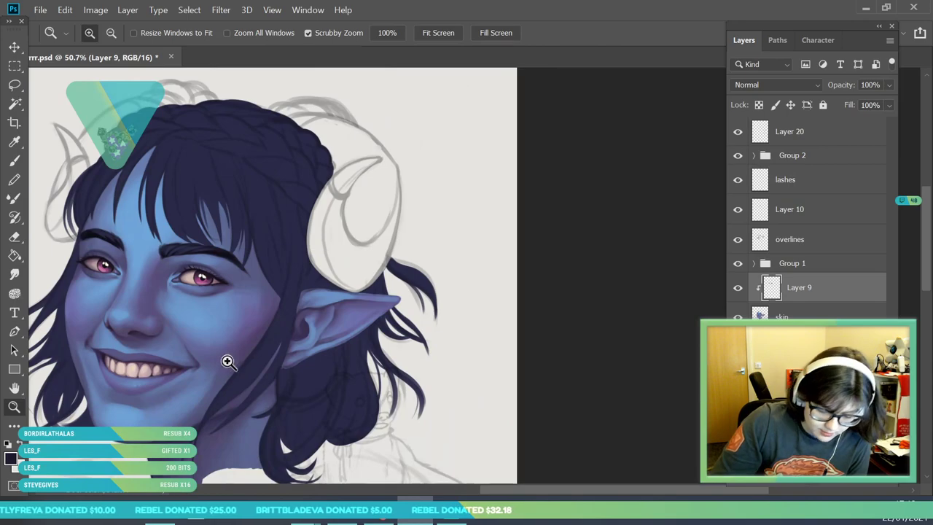
{"action": "scroll", "coordinate": [260, 333], "scroll_direction": "up", "scroll_amount": 5}
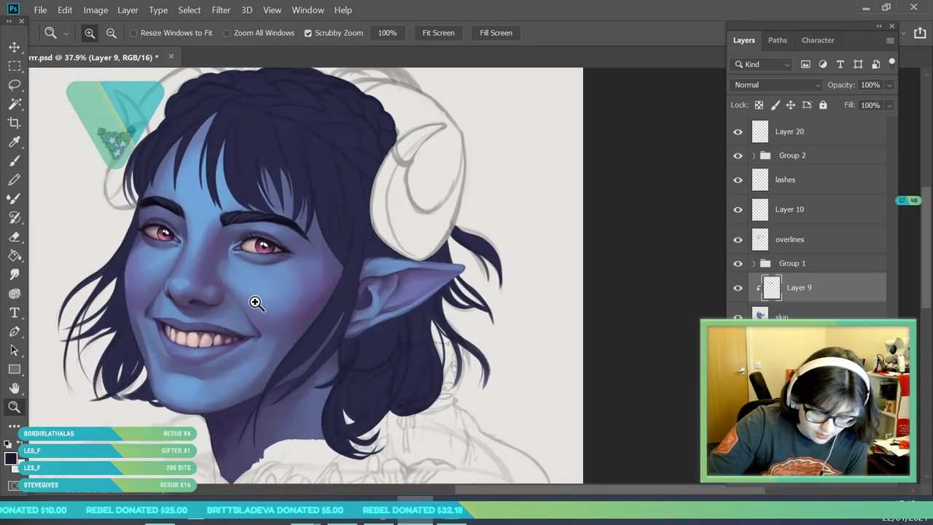
{"action": "left_click", "coordinate": [40, 9]}
{"action": "left_click", "coordinate": [52, 155]}
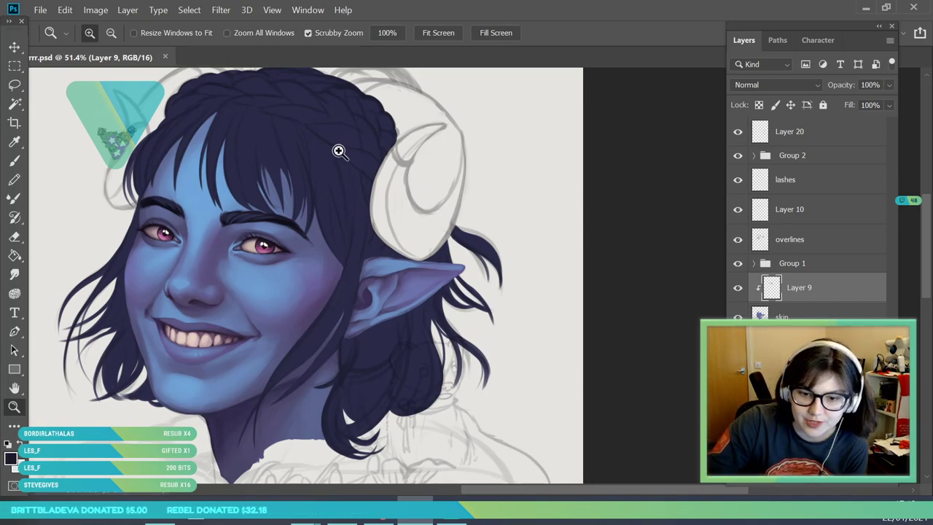
{"action": "scroll", "coordinate": [338, 153], "scroll_direction": "down", "scroll_amount": 2}
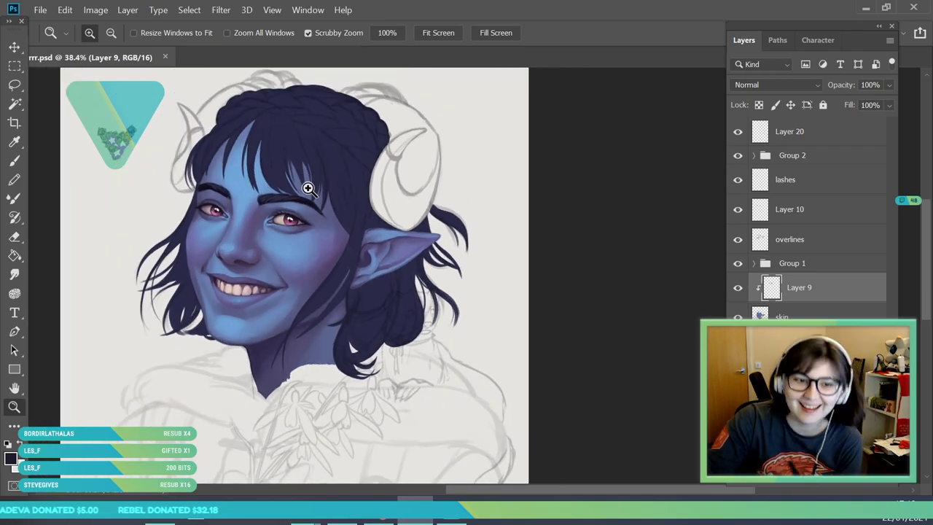
{"action": "scroll", "coordinate": [307, 188], "scroll_direction": "up", "scroll_amount": 2}
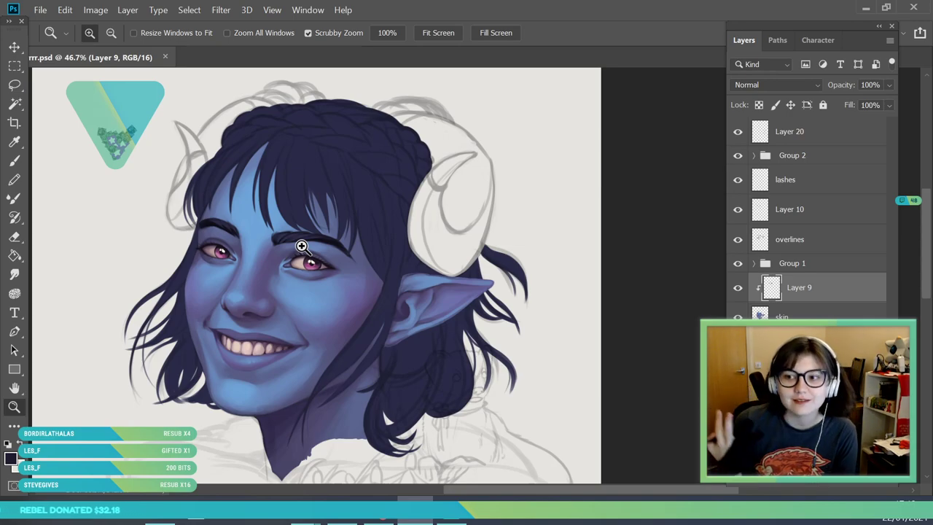
{"action": "left_click_drag", "start_coordinate": [301, 246], "coordinate": [322, 214]}
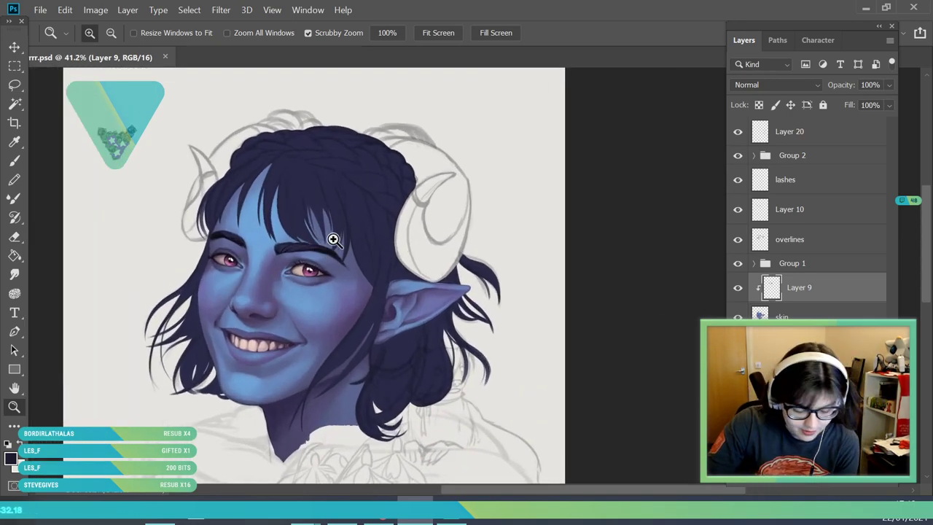
{"action": "left_click_drag", "start_coordinate": [333, 240], "coordinate": [385, 265]}
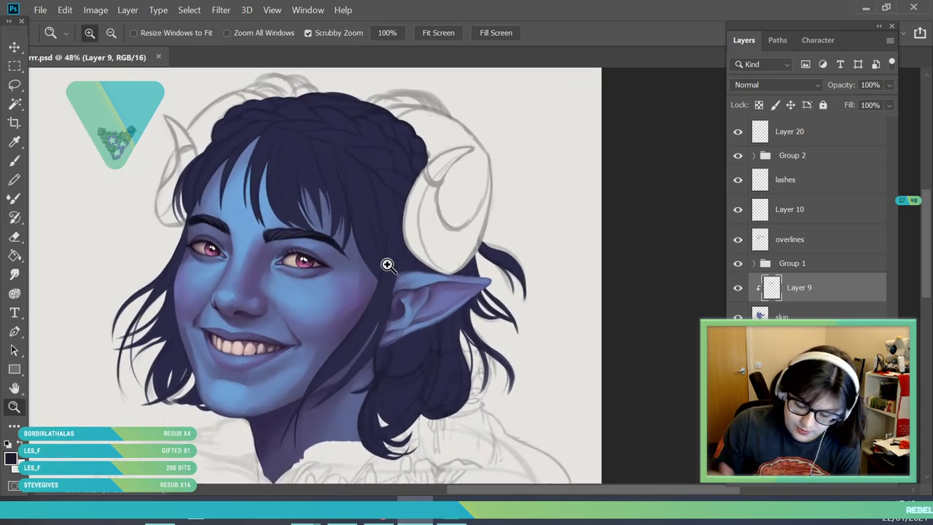
{"action": "left_click_drag", "start_coordinate": [569, 336], "coordinate": [639, 357]}
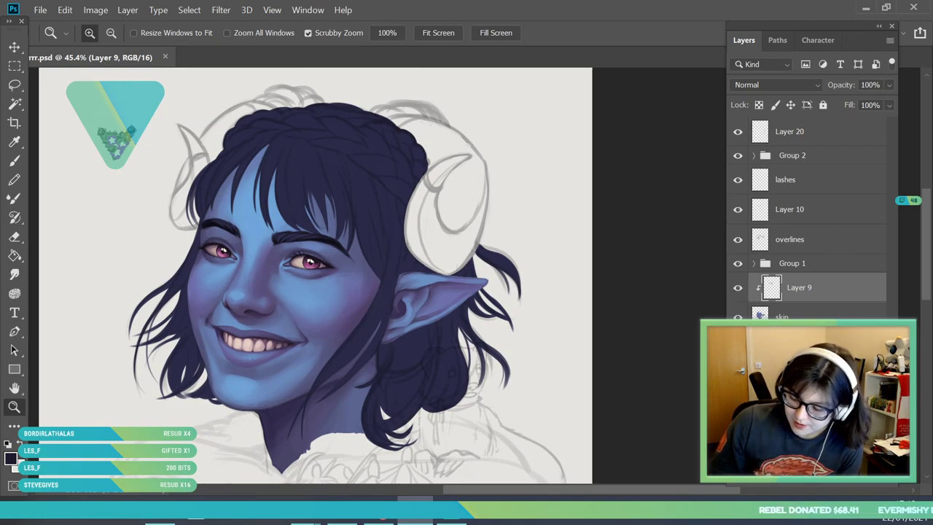
- Select the hair layer, lock its transparent pixels, and set the foreground colour to dark purple-navy 221c35
{"action": "left_click", "coordinate": [785, 349]}
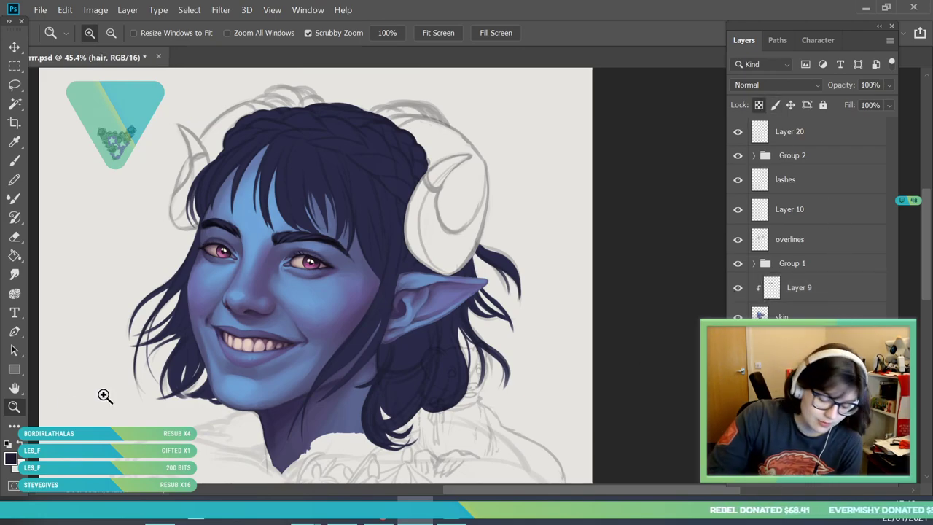
{"action": "left_click", "coordinate": [11, 458]}
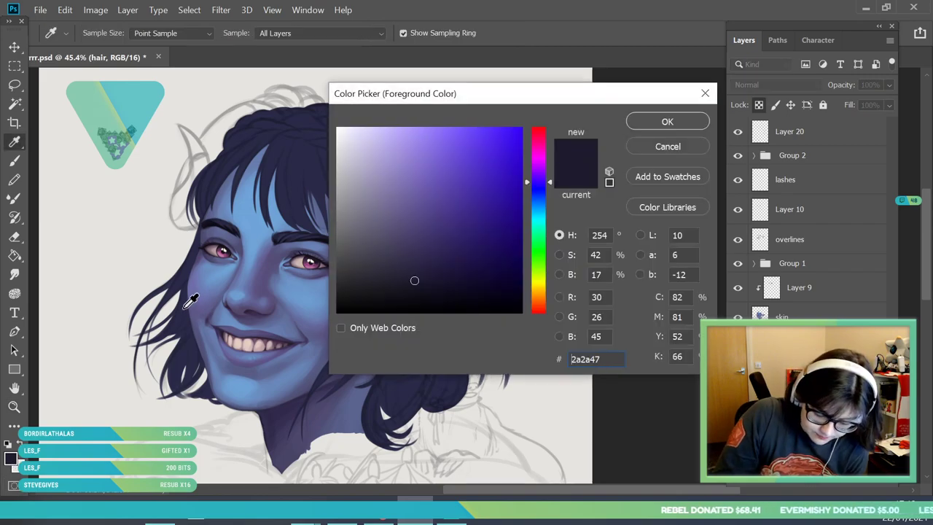
{"action": "left_click", "coordinate": [194, 323]}
{"action": "left_click_drag", "start_coordinate": [432, 90], "coordinate": [473, 62]}
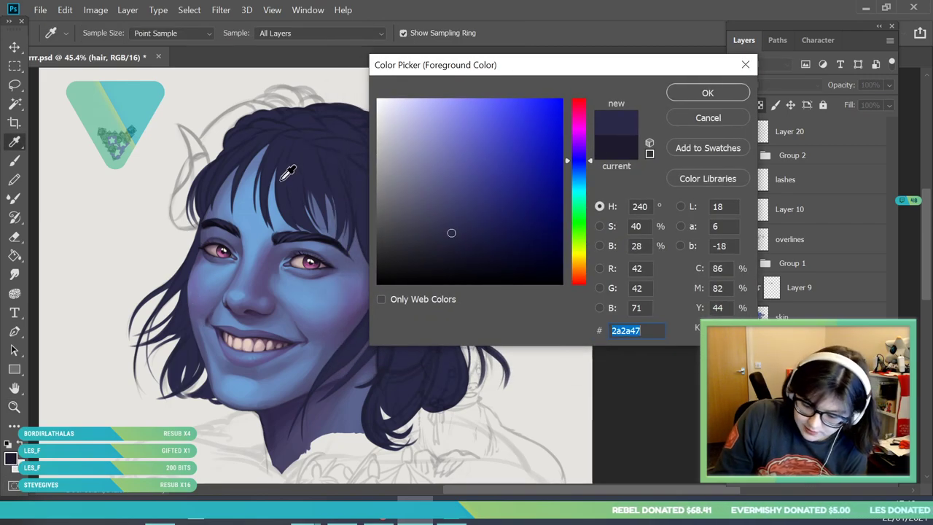
{"action": "left_click", "coordinate": [583, 154]}
{"action": "left_click_drag", "start_coordinate": [458, 241], "coordinate": [464, 246]}
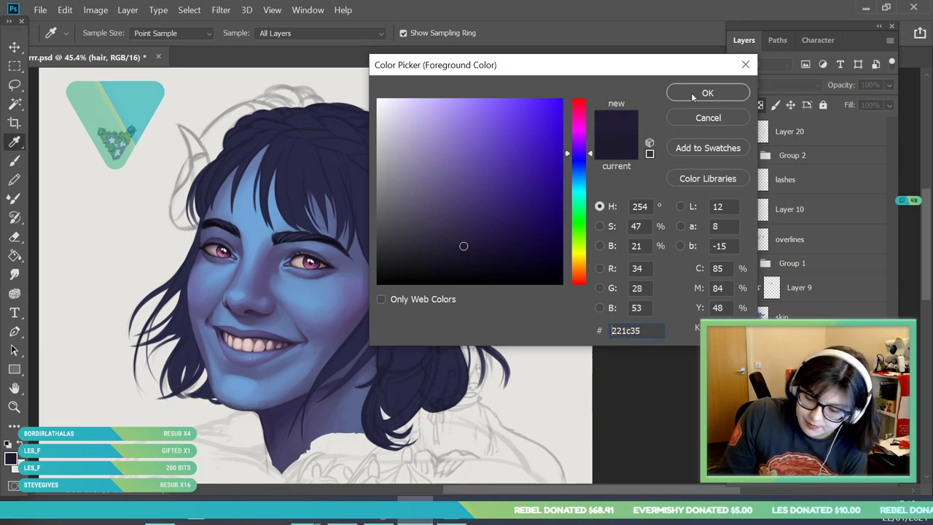
{"action": "left_click", "coordinate": [692, 95]}
- Set the brush size to 193 px and paint the darker shade over the hair beneath and behind the near ear
{"action": "left_click", "coordinate": [14, 160]}
{"action": "left_click", "coordinate": [106, 33]}
{"action": "left_click", "coordinate": [130, 79]}
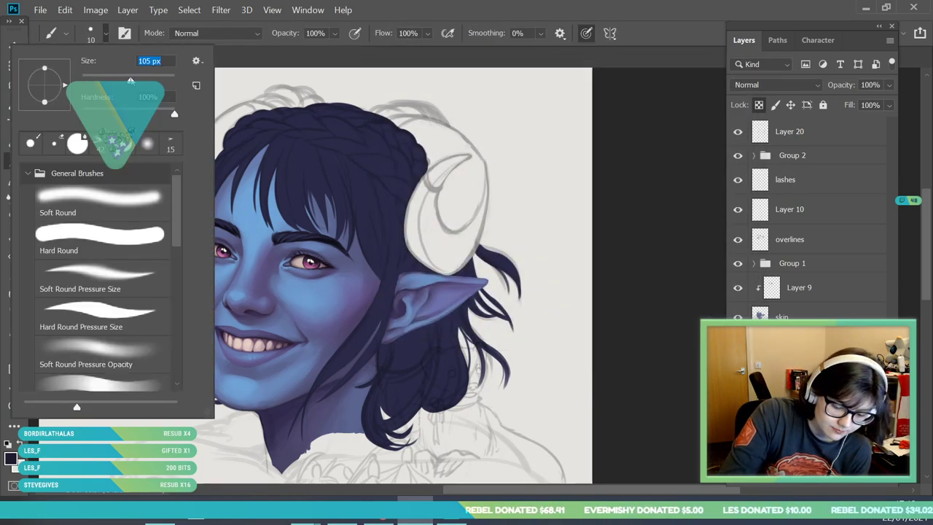
{"action": "type", "text": "193"}
{"action": "key", "text": "Return"}
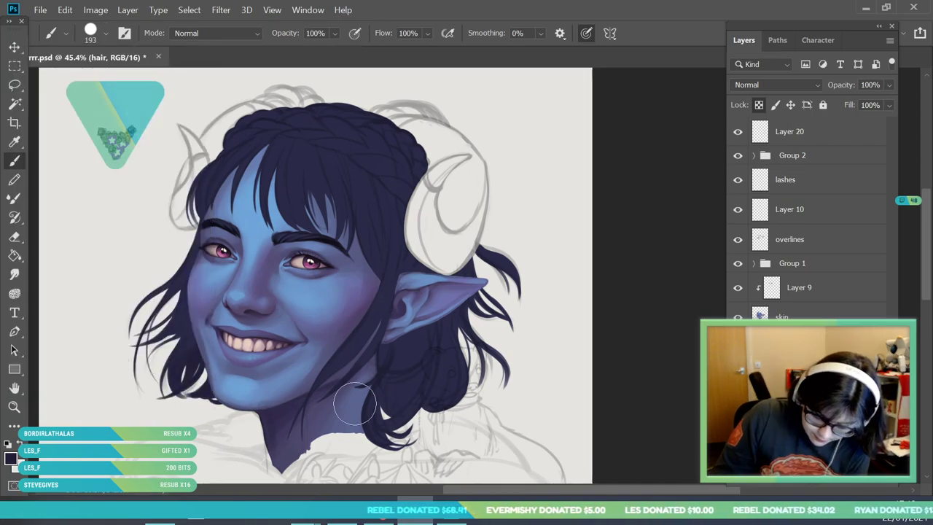
{"action": "left_click_drag", "start_coordinate": [394, 405], "coordinate": [447, 384]}
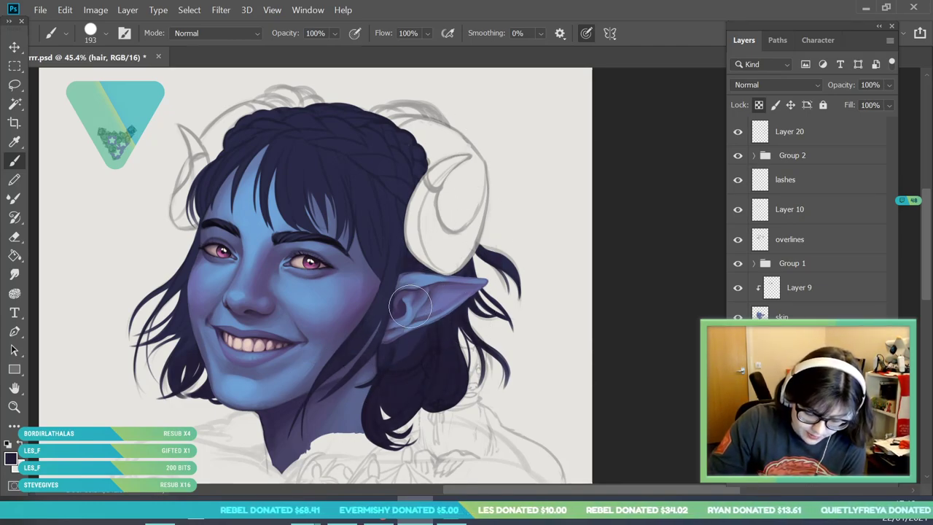
- Finish the dark shade beneath the near ear, and paint lighter navy 3a3f68 over the crown and fringe on the hair layer
{"action": "mouse_move", "coordinate": [392, 360]}
{"action": "left_mouse_down"}
{"action": "mouse_move", "coordinate": [416, 325]}
{"action": "mouse_move", "coordinate": [402, 356]}
{"action": "left_mouse_up"}
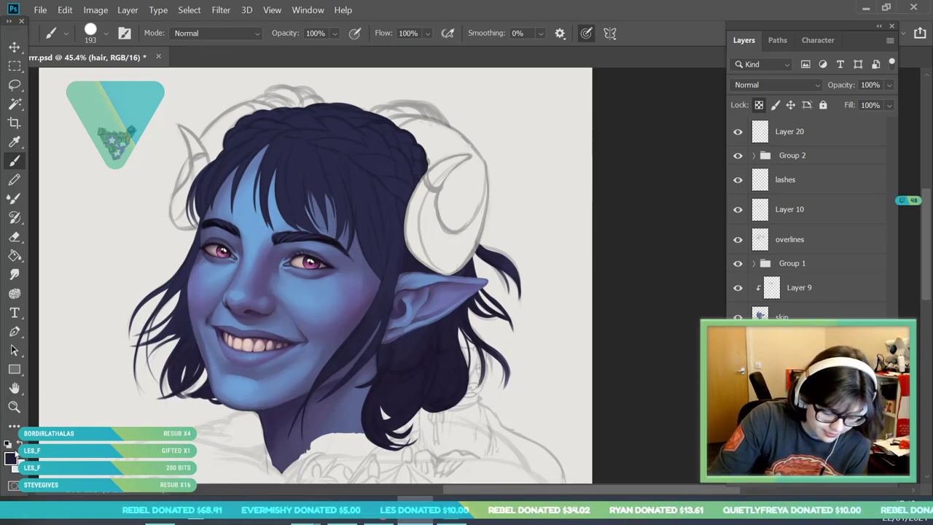
{"action": "left_click", "coordinate": [10, 458]}
{"action": "left_click", "coordinate": [300, 175]}
{"action": "left_click_drag", "start_coordinate": [589, 162], "coordinate": [589, 165]}
{"action": "left_click_drag", "start_coordinate": [458, 212], "coordinate": [459, 209]}
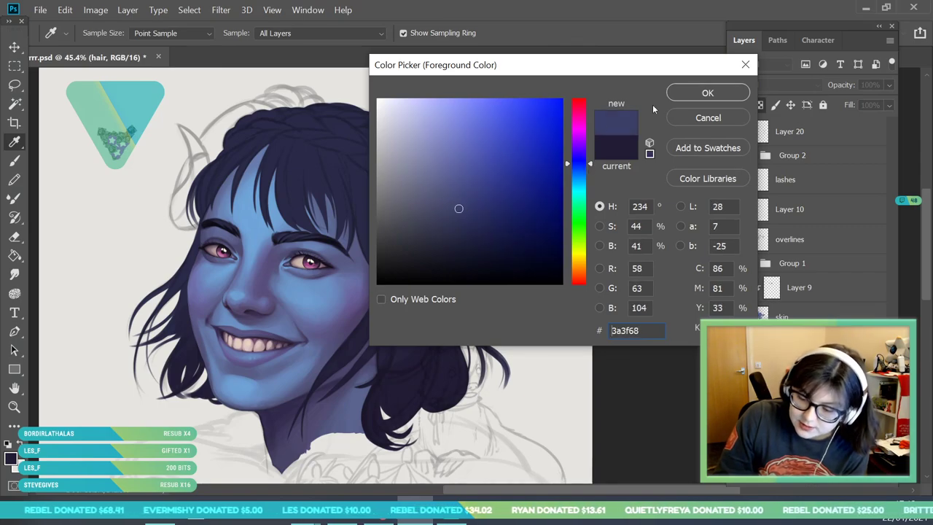
{"action": "key", "text": "b"}
{"action": "left_click", "coordinate": [708, 93]}
{"action": "mouse_move", "coordinate": [321, 145]}
{"action": "left_mouse_down"}
{"action": "mouse_move", "coordinate": [291, 207]}
{"action": "mouse_move", "coordinate": [319, 152]}
{"action": "mouse_move", "coordinate": [325, 191]}
{"action": "mouse_move", "coordinate": [299, 166]}
{"action": "mouse_move", "coordinate": [337, 119]}
{"action": "left_mouse_up"}
{"action": "left_click_drag", "start_coordinate": [308, 156], "coordinate": [330, 159]}
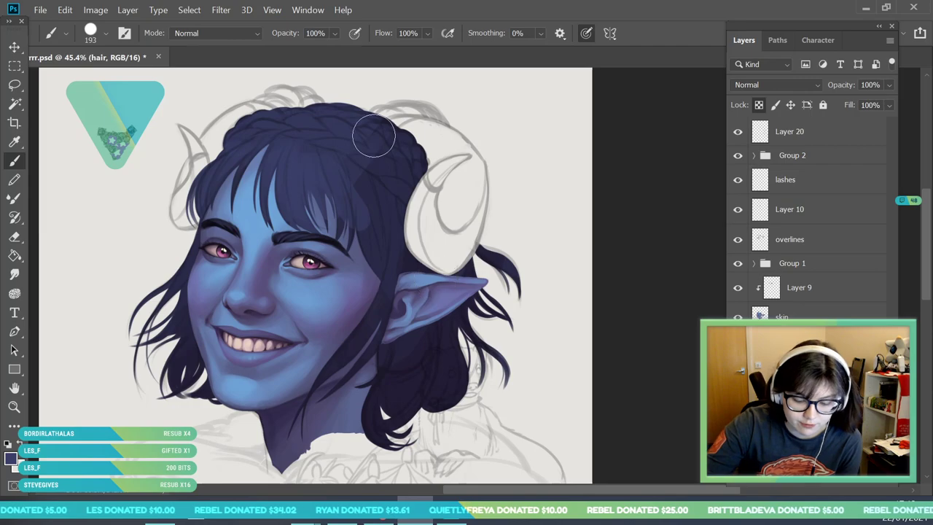
- Blend the hair layer's light and dark areas with a Gaussian Blur of 138.8 pixels
{"action": "left_click", "coordinate": [221, 9]}
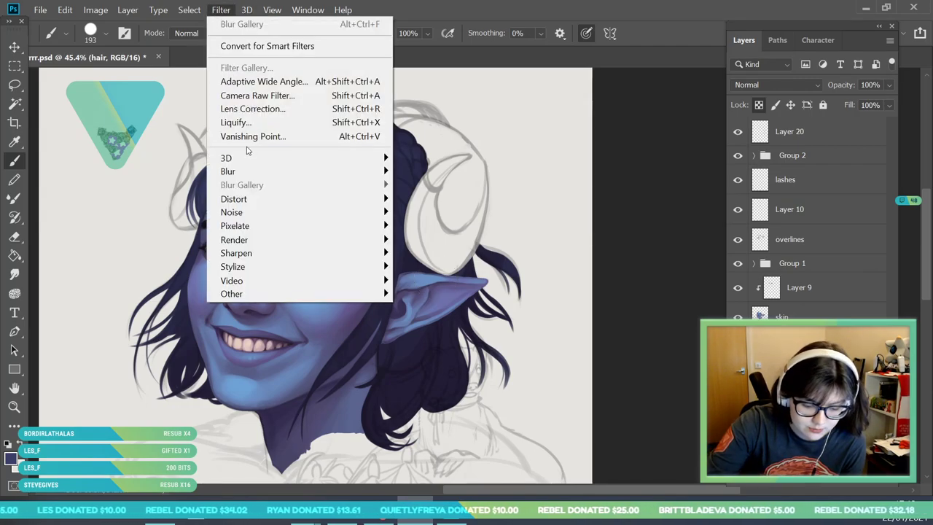
{"action": "mouse_move", "coordinate": [252, 172]}
{"action": "left_click", "coordinate": [175, 226]}
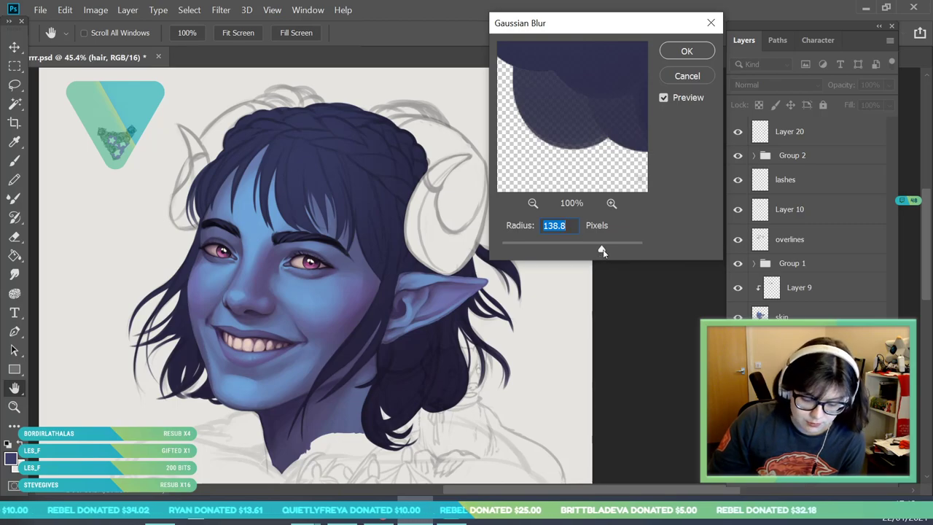
{"action": "left_click", "coordinate": [696, 57]}
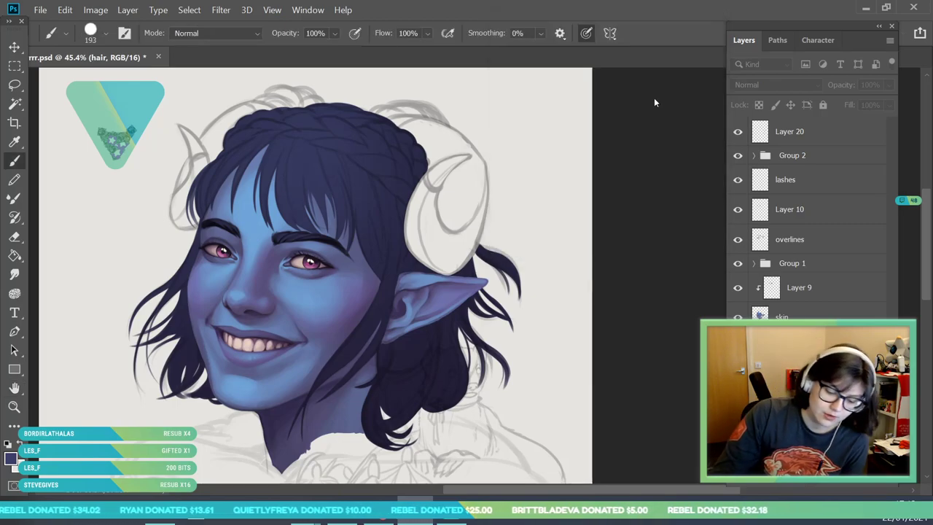
- Check the blended hair against the whole portrait and sample the dark hair colour beneath the near ear
{"action": "left_click", "coordinate": [15, 407]}
{"action": "left_click_drag", "start_coordinate": [306, 236], "coordinate": [291, 361]}
{"action": "left_click_drag", "start_coordinate": [329, 253], "coordinate": [357, 305]}
{"action": "left_click", "coordinate": [357, 304]}
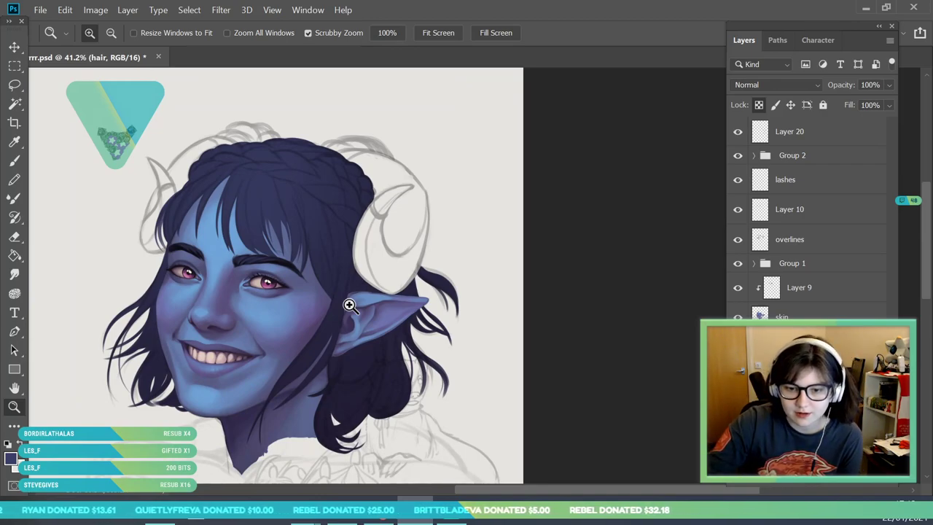
{"action": "left_click_drag", "start_coordinate": [356, 213], "coordinate": [350, 228]}
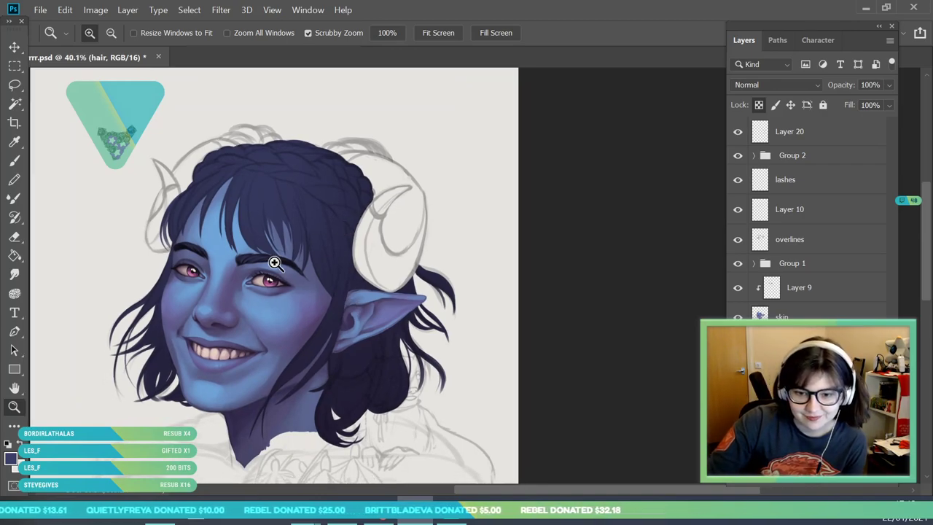
{"action": "left_click", "coordinate": [202, 314]}
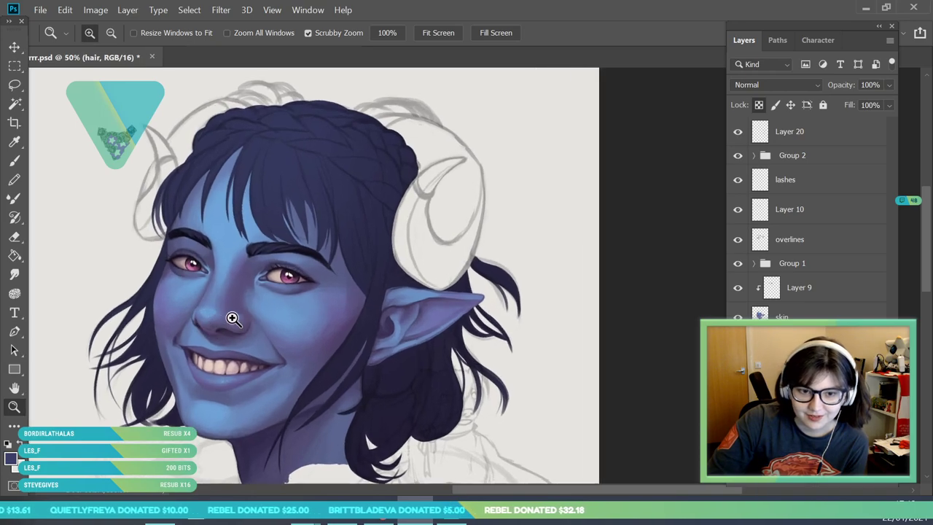
{"action": "left_click", "coordinate": [22, 140]}
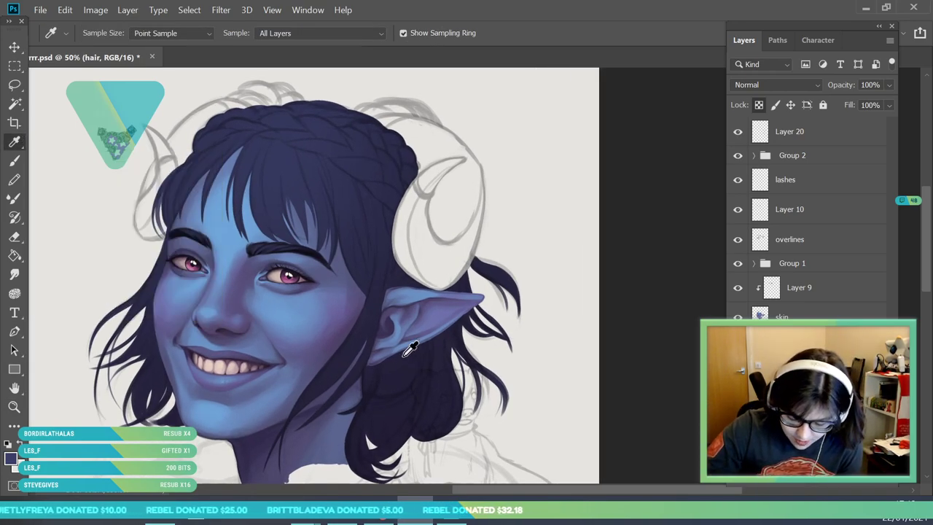
{"action": "left_click", "coordinate": [375, 368]}
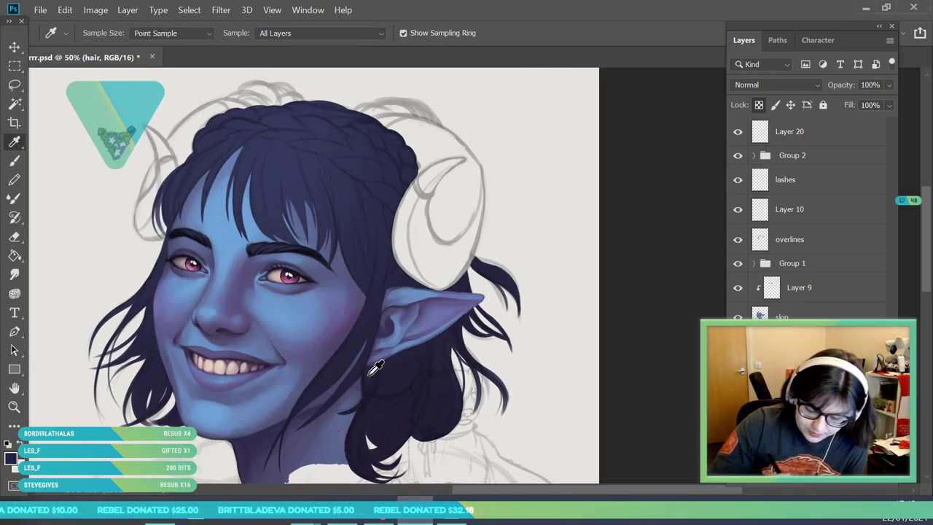
- On the skin layer, clean the near ear's lower, upper and front edges with a 10 px eraser
{"action": "left_click", "coordinate": [14, 406]}
{"action": "left_click", "coordinate": [408, 422]}
{"action": "left_click_drag", "start_coordinate": [560, 183], "coordinate": [632, 188]}
{"action": "left_click", "coordinate": [851, 317]}
{"action": "key", "text": "b"}
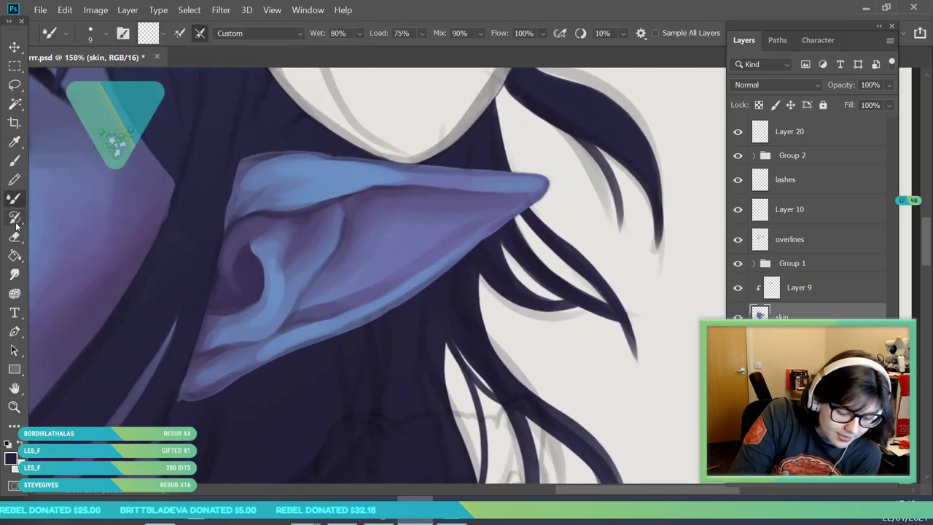
{"action": "key", "text": "e"}
{"action": "left_click_drag", "start_coordinate": [189, 398], "coordinate": [307, 349]}
{"action": "left_click_drag", "start_coordinate": [246, 375], "coordinate": [432, 290]}
{"action": "mouse_move", "coordinate": [381, 321]}
{"action": "left_mouse_down"}
{"action": "mouse_move", "coordinate": [431, 286]}
{"action": "mouse_move", "coordinate": [368, 326]}
{"action": "mouse_move", "coordinate": [497, 231]}
{"action": "left_mouse_up"}
{"action": "left_click_drag", "start_coordinate": [453, 269], "coordinate": [543, 200]}
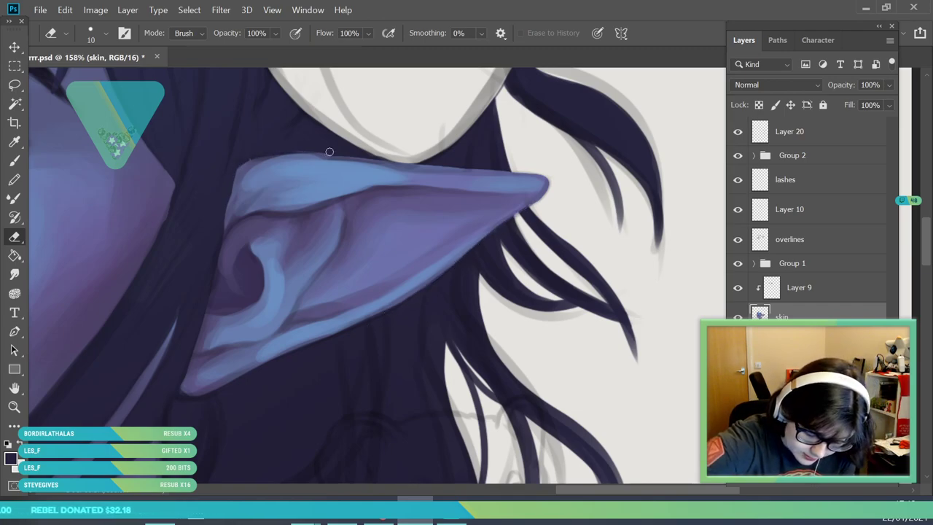
{"action": "mouse_move", "coordinate": [299, 153]}
{"action": "left_mouse_down"}
{"action": "mouse_move", "coordinate": [448, 170]}
{"action": "mouse_move", "coordinate": [359, 159]}
{"action": "mouse_move", "coordinate": [437, 170]}
{"action": "left_mouse_up"}
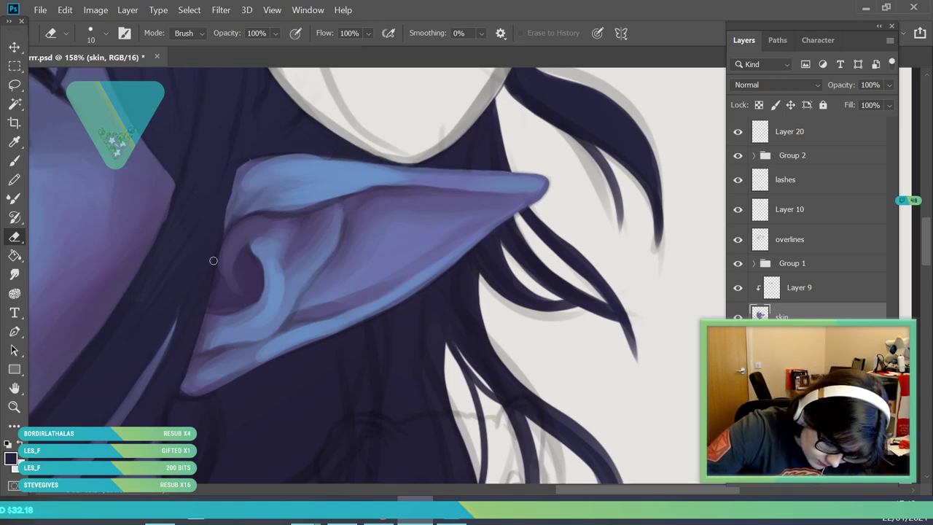
{"action": "left_click_drag", "start_coordinate": [241, 138], "coordinate": [223, 232]}
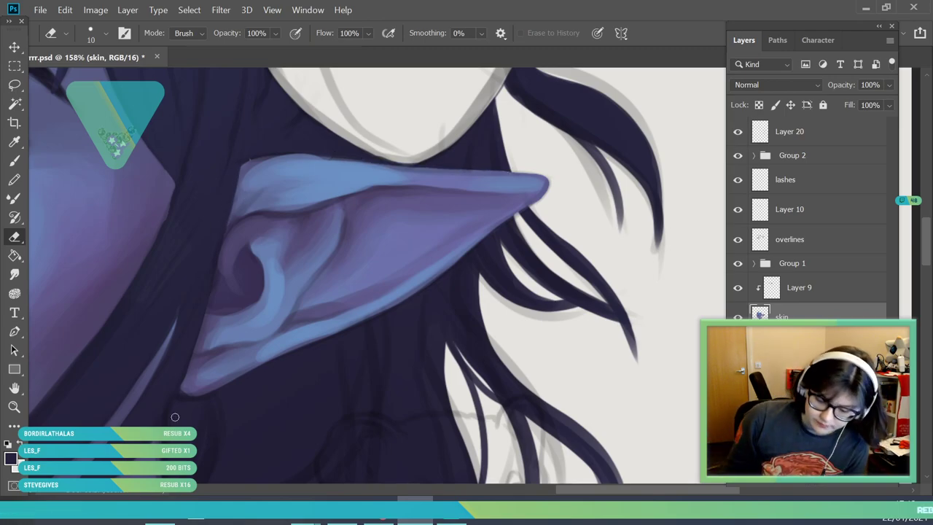
- On the hair layer, touch up the hair around the near ear's front edge with a 28 px brush and lock transparent pixels
{"action": "key", "text": "b"}
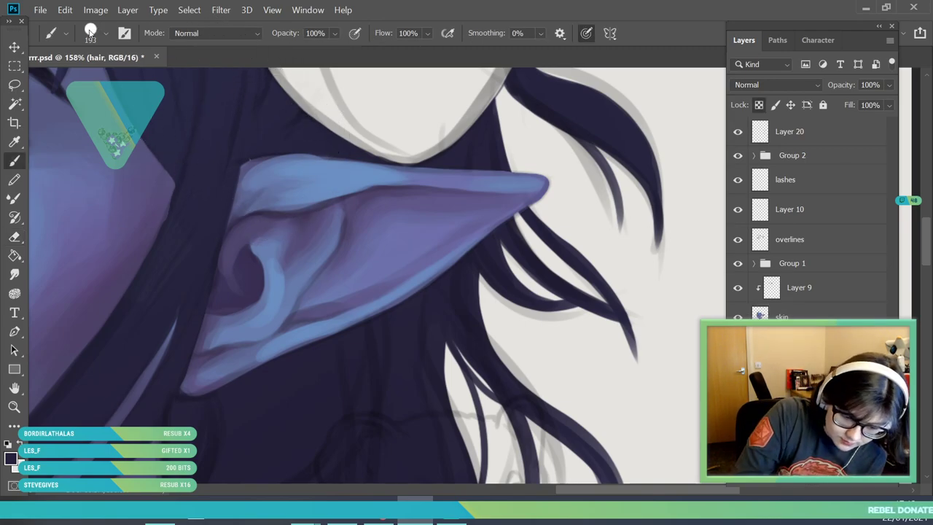
{"action": "left_click", "coordinate": [104, 33]}
{"action": "left_click", "coordinate": [90, 80]}
{"action": "left_click", "coordinate": [258, 170]}
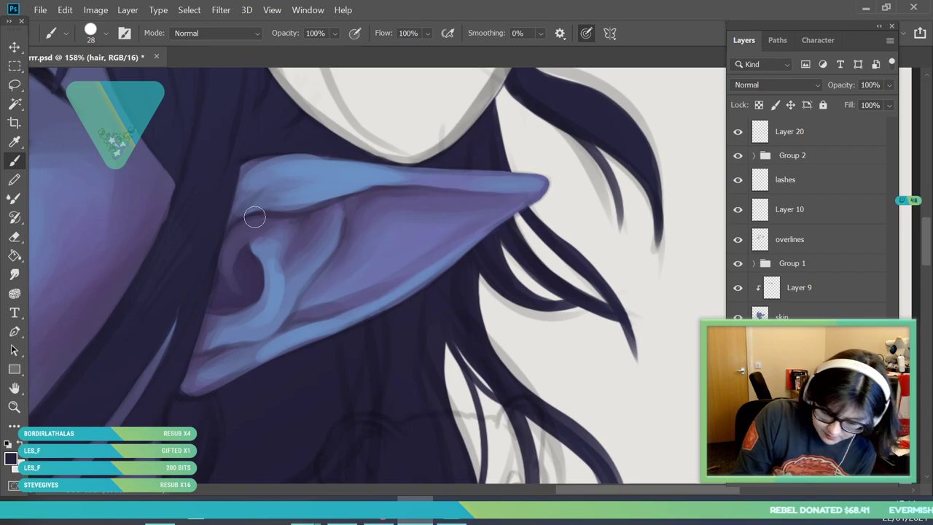
{"action": "left_click", "coordinate": [757, 105]}
- Bring the portrait's hair into view, choose the textured hair-strand brush and set its size to 88 px
{"action": "mouse_move", "coordinate": [279, 254]}
{"action": "left_mouse_down"}
{"action": "mouse_move", "coordinate": [227, 383]}
{"action": "mouse_move", "coordinate": [211, 386]}
{"action": "left_mouse_up"}
{"action": "left_click_drag", "start_coordinate": [146, 136], "coordinate": [158, 162]}
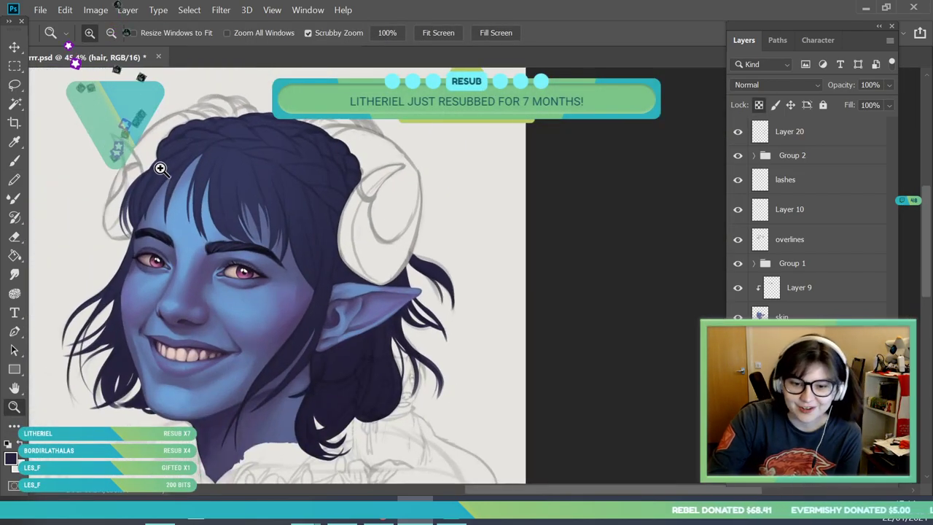
{"action": "left_click_drag", "start_coordinate": [388, 212], "coordinate": [376, 210]}
{"action": "left_click_drag", "start_coordinate": [247, 199], "coordinate": [258, 228]}
{"action": "left_click", "coordinate": [15, 162]}
{"action": "left_click", "coordinate": [95, 33]}
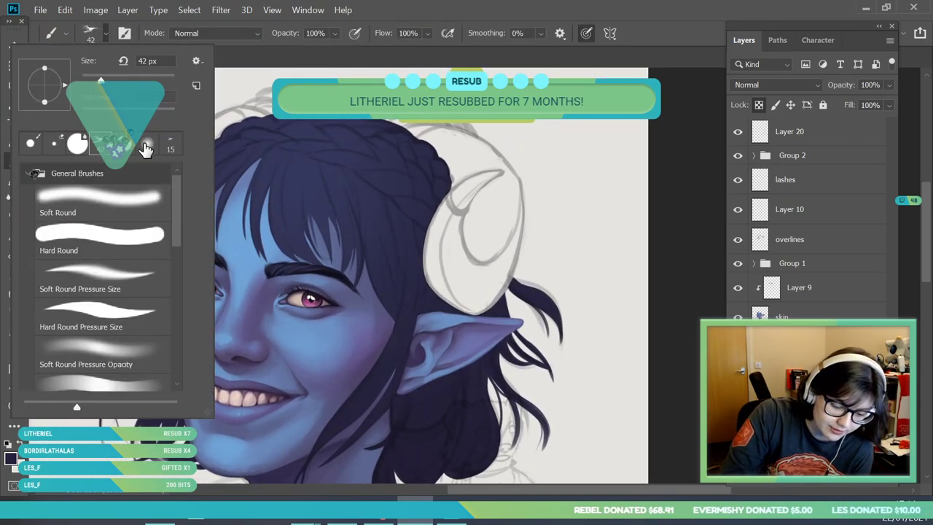
{"action": "left_click_drag", "start_coordinate": [101, 80], "coordinate": [113, 81]}
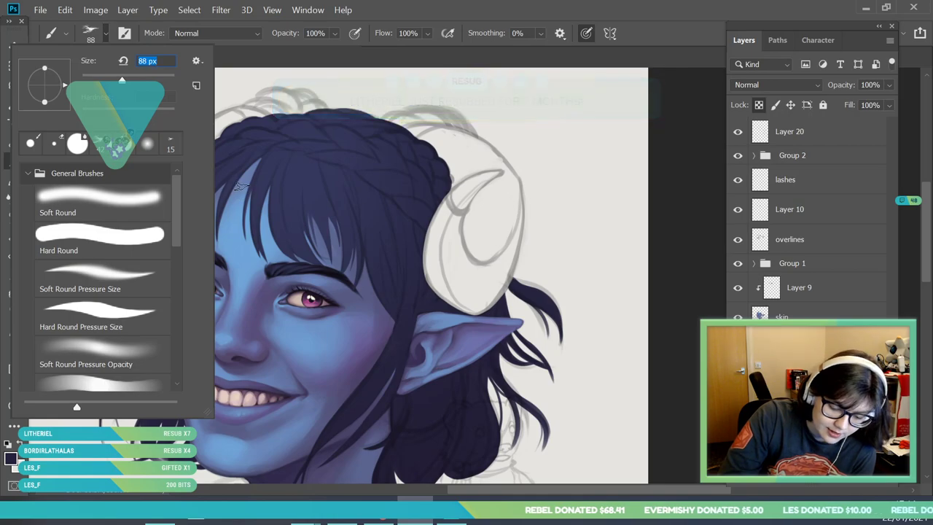
{"action": "left_click", "coordinate": [246, 190]}
- Look through the LhuinFurbrushes set, keep the 88 px strand brush, and paint darker strands through the fringe and below the braid
{"action": "left_click", "coordinate": [14, 408]}
{"action": "left_click_drag", "start_coordinate": [215, 149], "coordinate": [244, 167]}
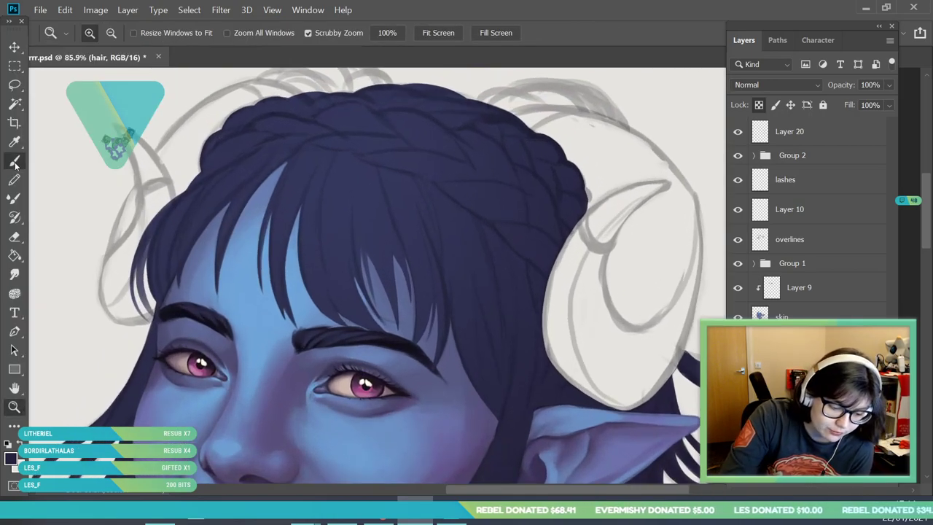
{"action": "left_click", "coordinate": [15, 161]}
{"action": "left_click", "coordinate": [105, 34]}
{"action": "left_click", "coordinate": [27, 173]}
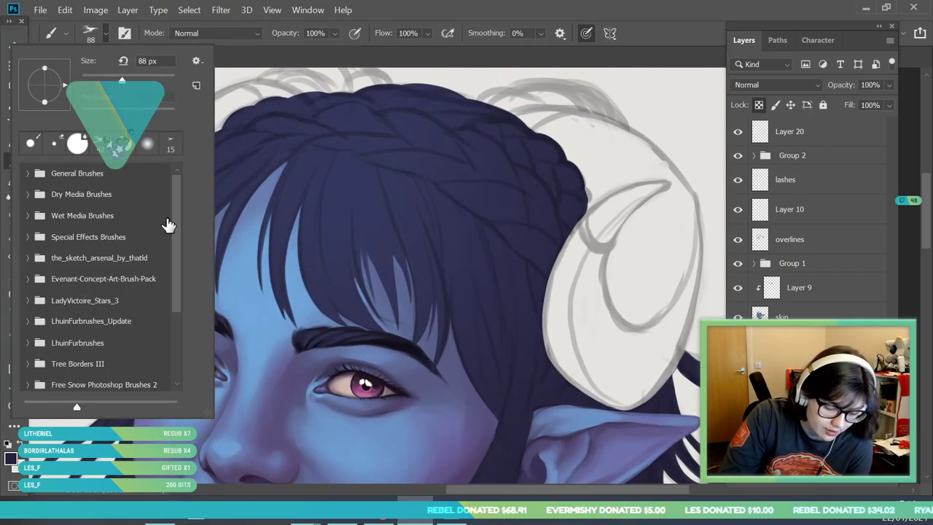
{"action": "left_click", "coordinate": [27, 342]}
{"action": "scroll", "coordinate": [101, 357], "scroll_direction": "down", "scroll_amount": 1}
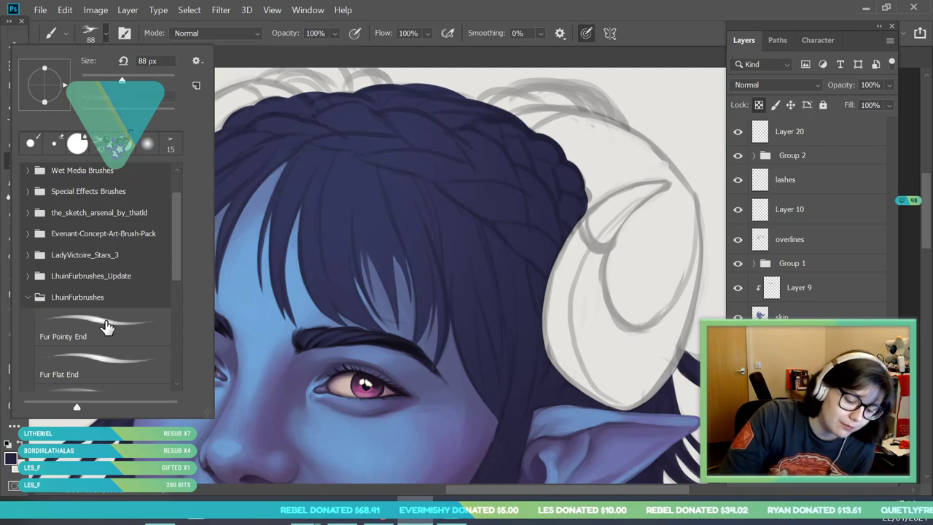
{"action": "left_click", "coordinate": [28, 297]}
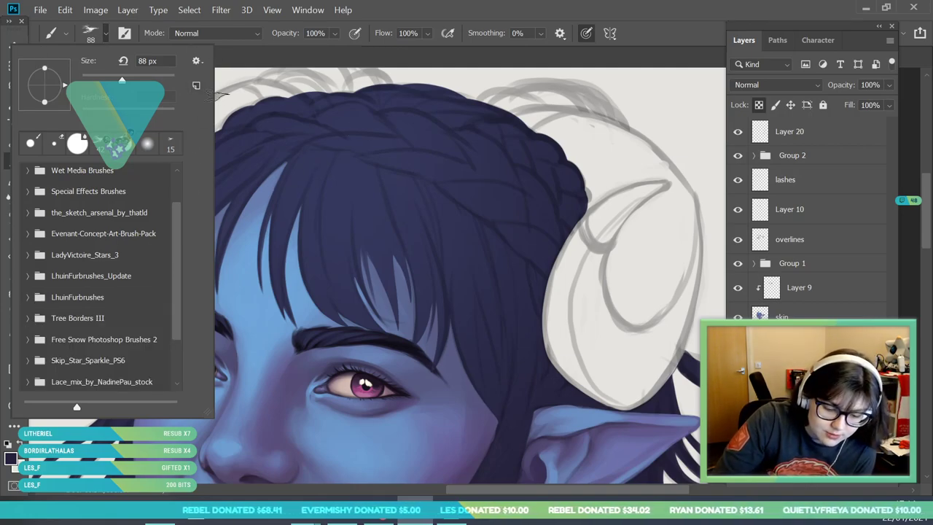
{"action": "left_click", "coordinate": [108, 35]}
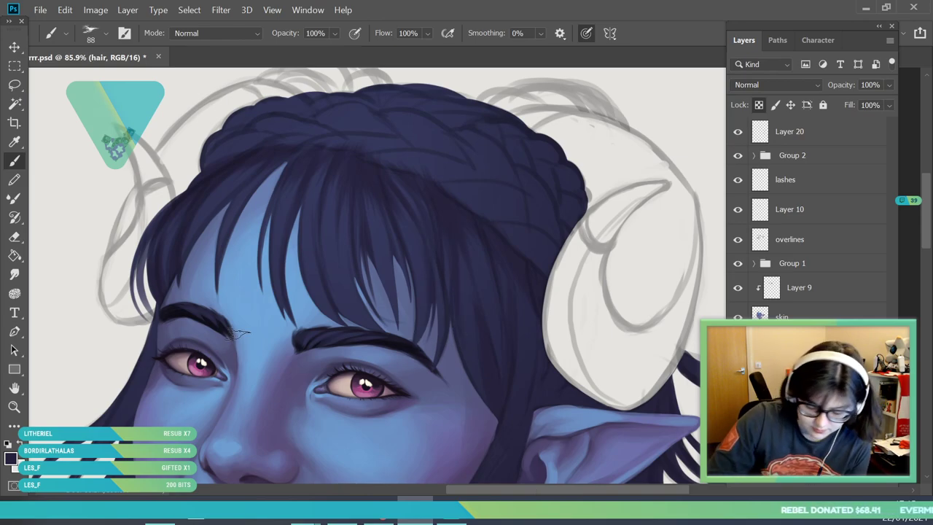
- Sample the dark hair colour behind the near ear and paint strands down the side hair between the fringe and near horn
{"action": "key", "text": "z"}
{"action": "mouse_move", "coordinate": [245, 182]}
{"action": "left_mouse_down"}
{"action": "mouse_move", "coordinate": [190, 367]}
{"action": "mouse_move", "coordinate": [331, 181]}
{"action": "left_mouse_up"}
{"action": "key", "text": "b"}
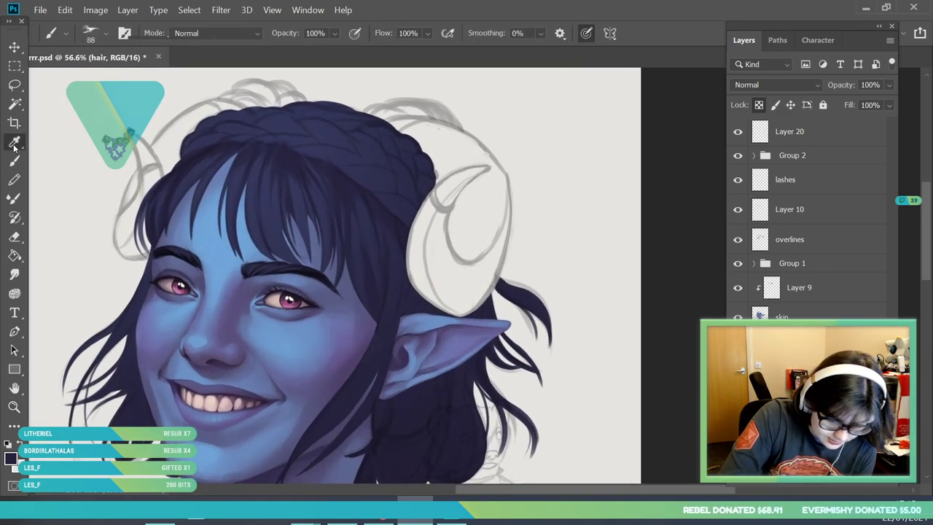
{"action": "left_click", "coordinate": [14, 142]}
{"action": "left_click", "coordinate": [467, 453]}
{"action": "key", "text": "b"}
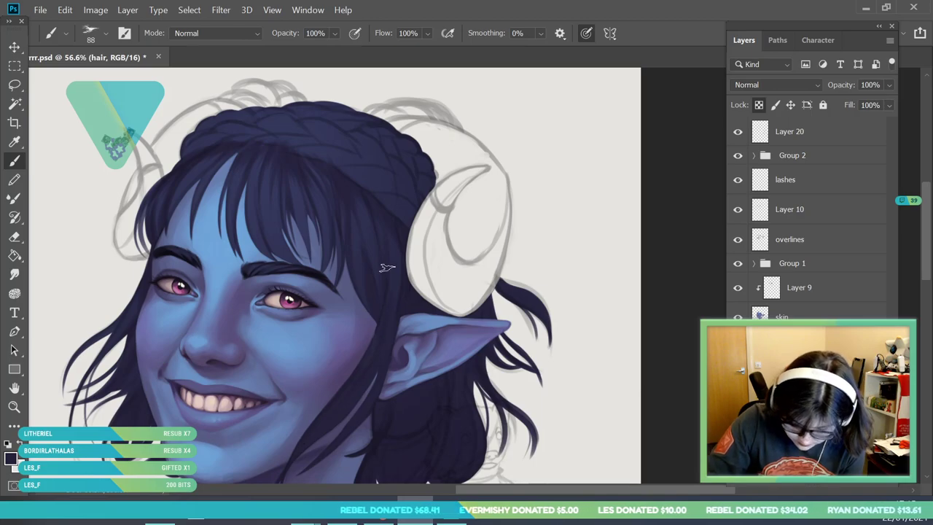
- Set the foreground to a darker near-black navy and paint strands into the hair beneath and behind the near ear
{"action": "left_click", "coordinate": [16, 405]}
{"action": "left_click_drag", "start_coordinate": [256, 214], "coordinate": [182, 208]}
{"action": "mouse_move", "coordinate": [325, 267]}
{"action": "left_mouse_down"}
{"action": "mouse_move", "coordinate": [362, 204]}
{"action": "mouse_move", "coordinate": [377, 201]}
{"action": "left_mouse_up"}
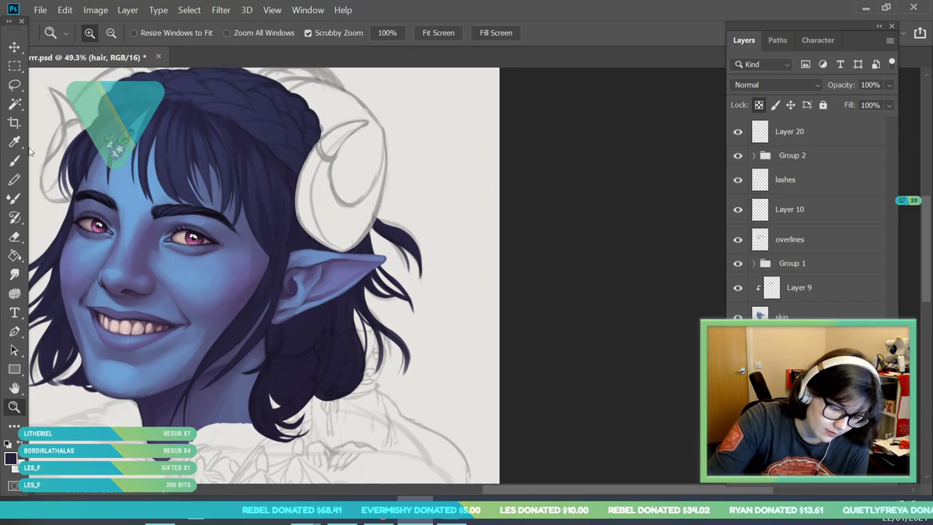
{"action": "key", "text": "b"}
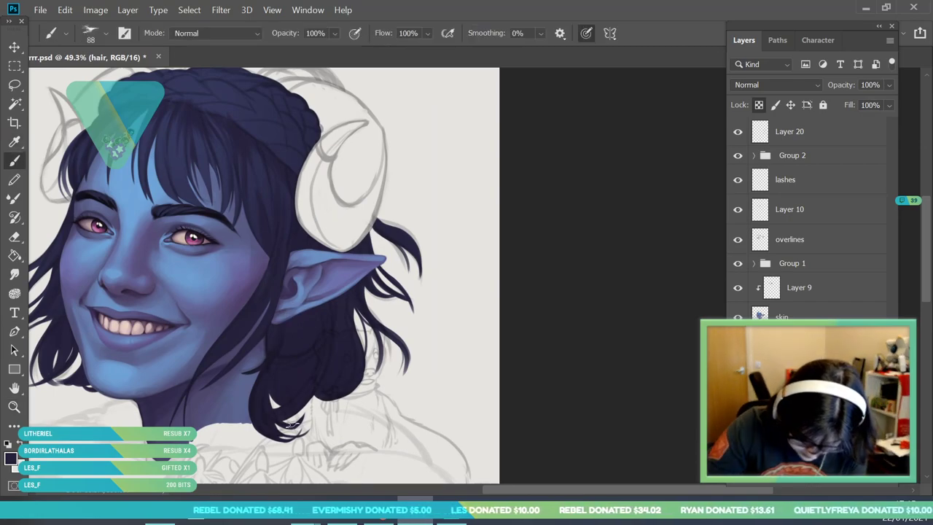
{"action": "left_click", "coordinate": [11, 458]}
{"action": "left_click", "coordinate": [460, 261]}
{"action": "left_click", "coordinate": [683, 96]}
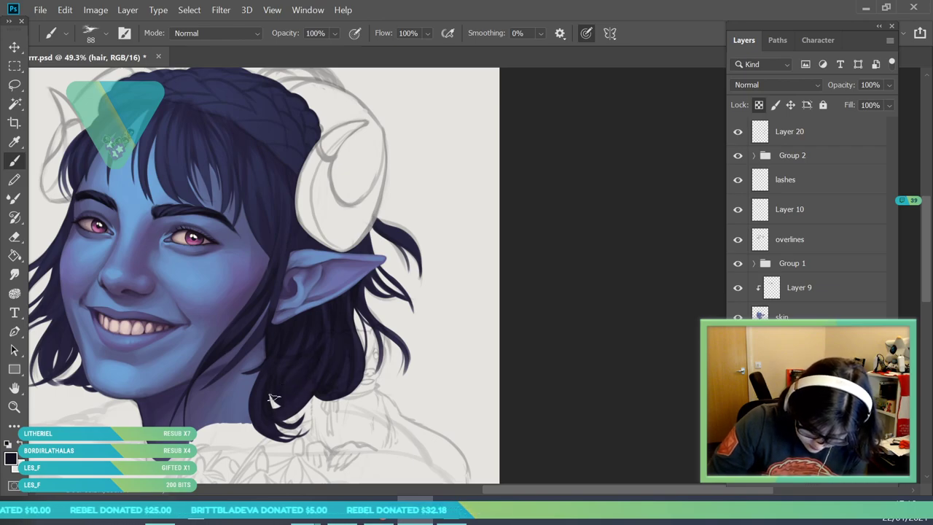
- Check the shading on the full portrait and paint dark strands into the loose hair on the far side of the face
{"action": "key", "text": "z"}
{"action": "left_click_drag", "start_coordinate": [335, 356], "coordinate": [300, 378]}
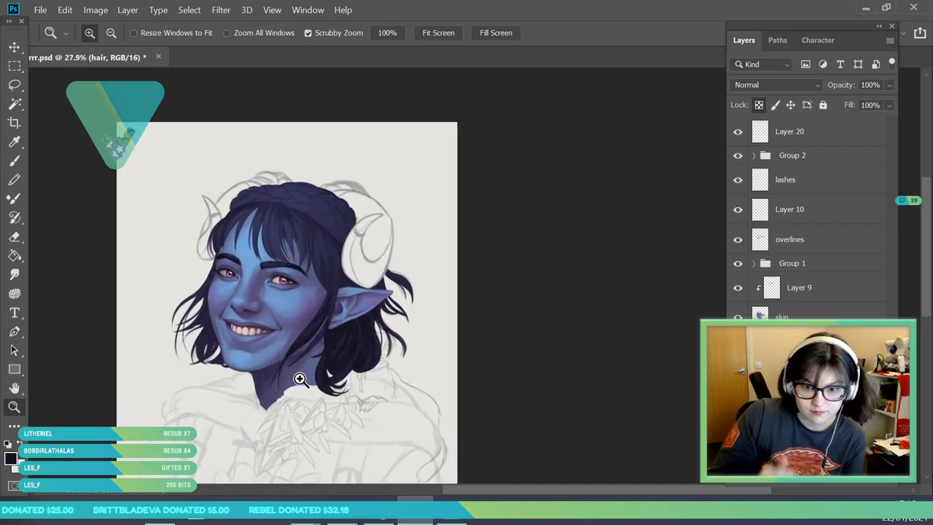
{"action": "scroll", "coordinate": [302, 265], "scroll_direction": "up", "scroll_amount": 4}
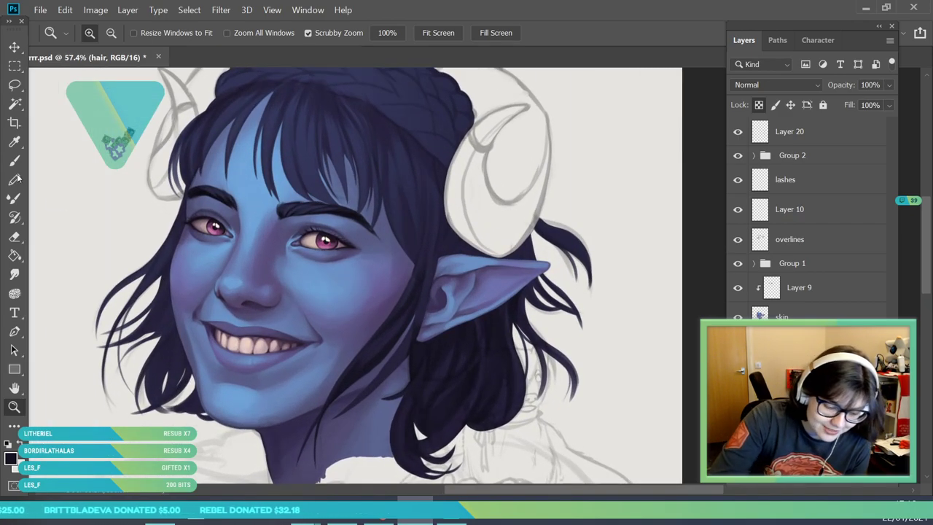
{"action": "key", "text": "b"}
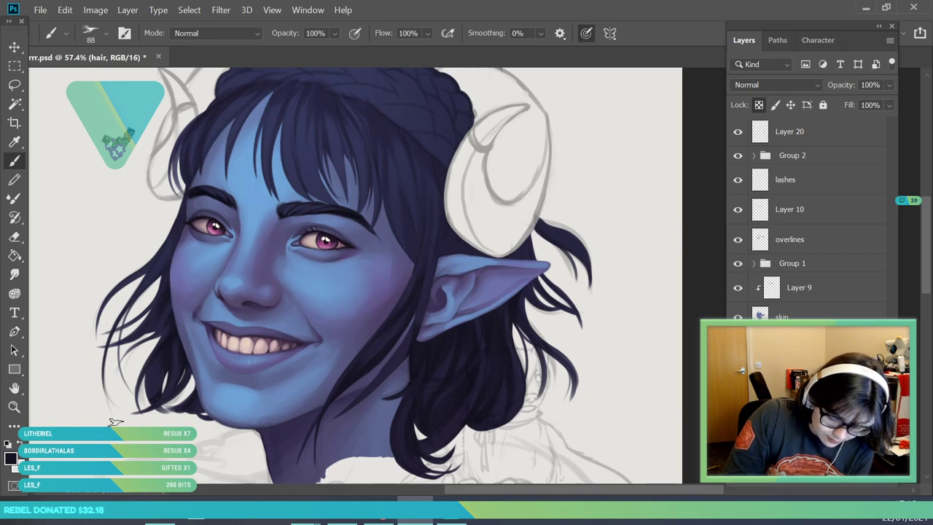
- Paint dark strands into the hair beneath the braid beside the near horn and check the shading on the full portrait
{"action": "key", "text": "z"}
{"action": "scroll", "coordinate": [241, 259], "scroll_direction": "down", "scroll_amount": 5}
{"action": "scroll", "coordinate": [260, 226], "scroll_direction": "up", "scroll_amount": 6}
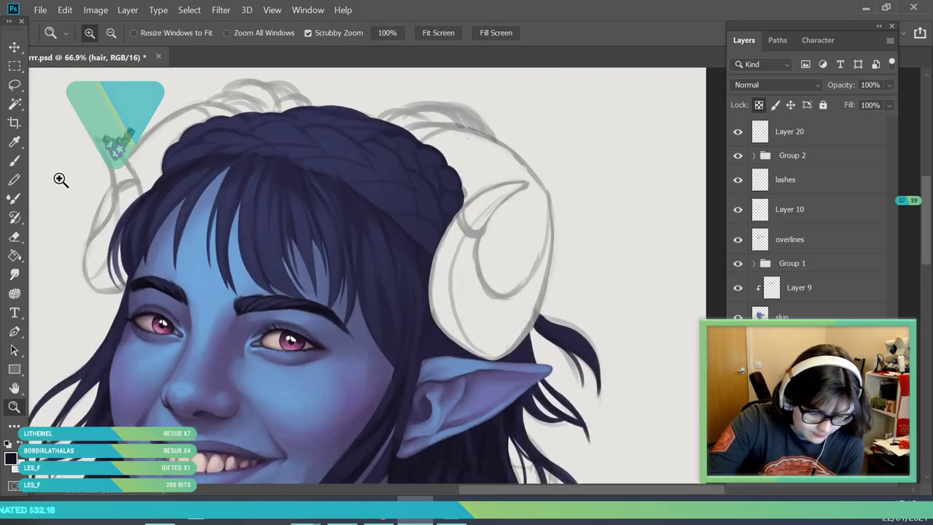
{"action": "key", "text": "b"}
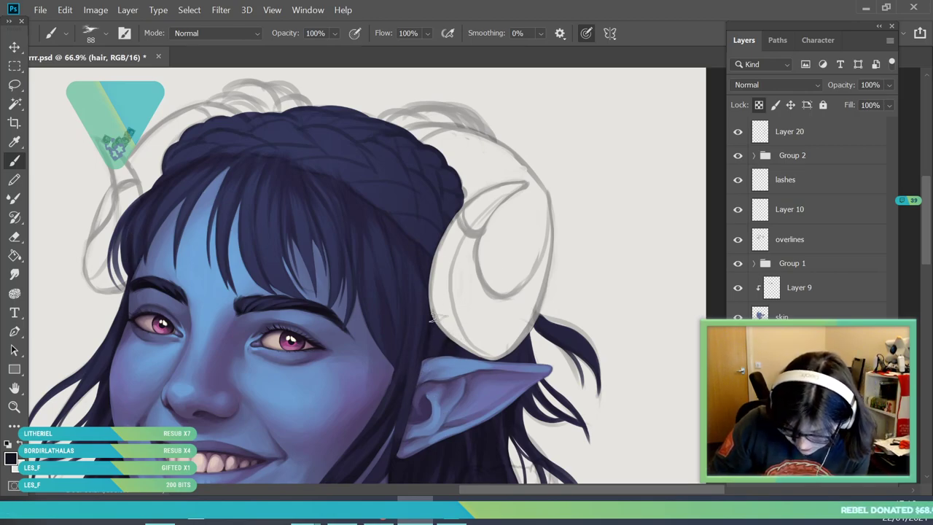
{"action": "left_click", "coordinate": [14, 406]}
{"action": "left_click_drag", "start_coordinate": [280, 368], "coordinate": [225, 385]}
{"action": "left_click_drag", "start_coordinate": [375, 260], "coordinate": [362, 301]}
{"action": "left_click_drag", "start_coordinate": [335, 232], "coordinate": [354, 262]}
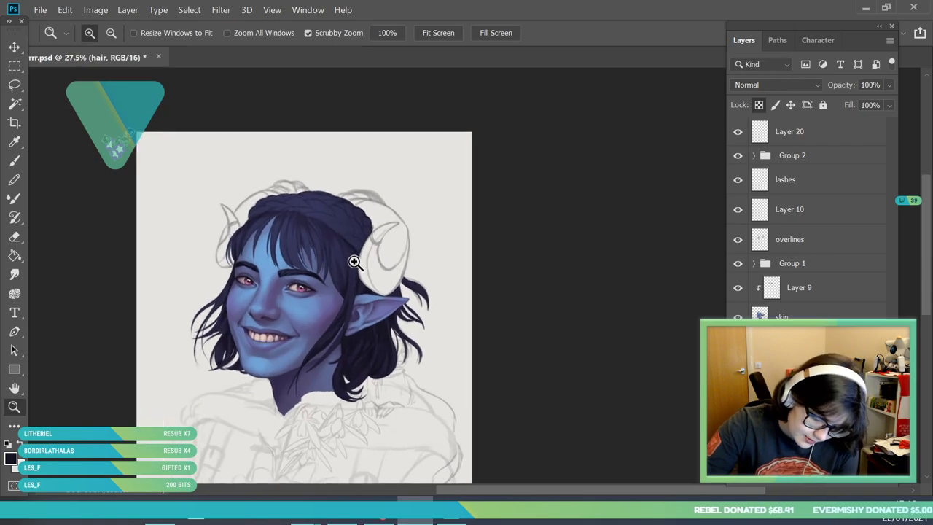
{"action": "left_click_drag", "start_coordinate": [343, 179], "coordinate": [368, 245]}
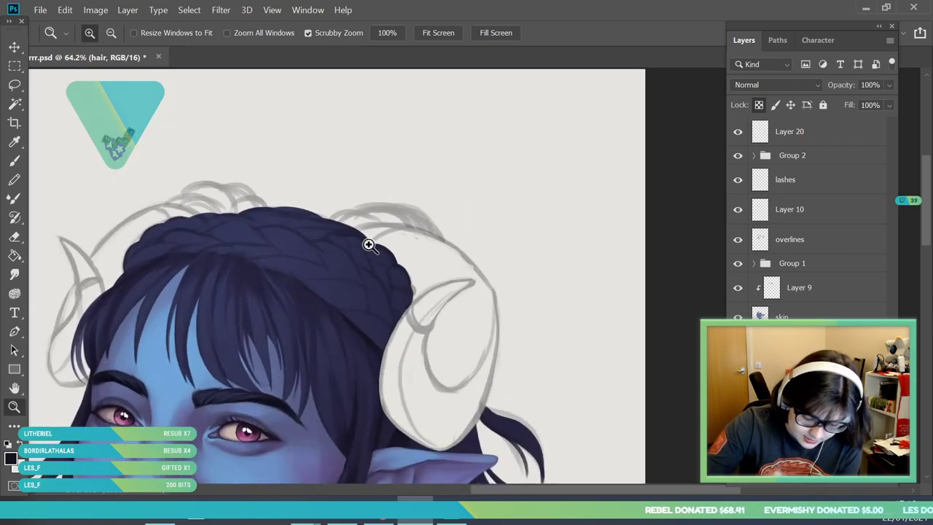
{"action": "left_click_drag", "start_coordinate": [247, 263], "coordinate": [254, 260]}
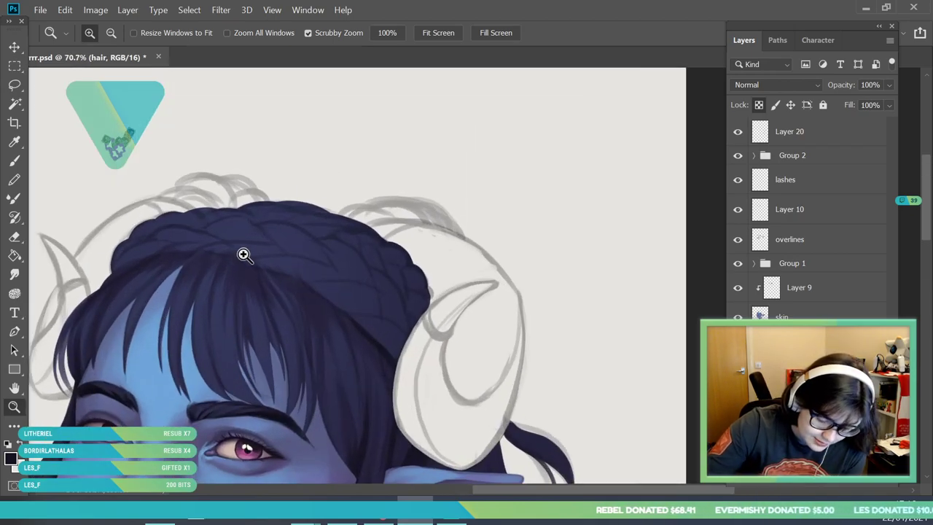
- Sample the navy hair colour below the braid and shade the braid's lower far side with a 50 px hard round brush
{"action": "left_click", "coordinate": [14, 143]}
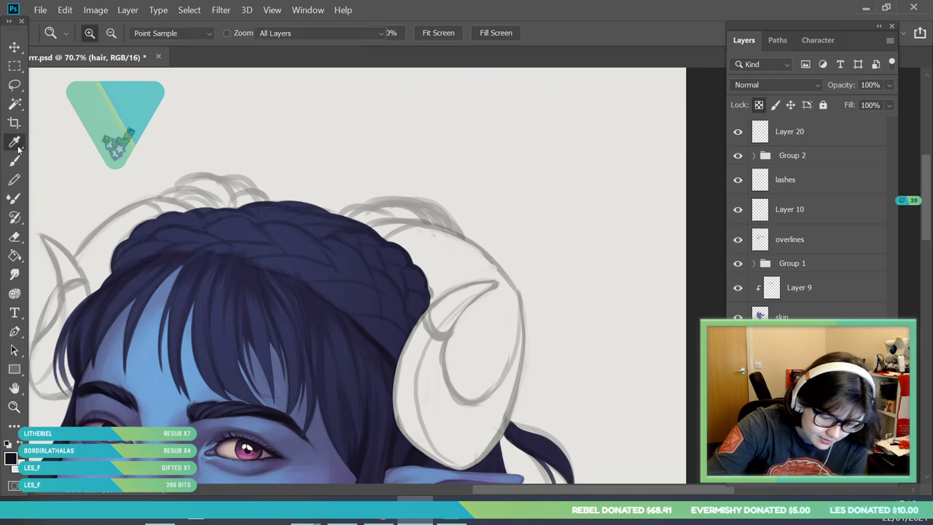
{"action": "left_click", "coordinate": [276, 271]}
{"action": "key", "text": "b"}
{"action": "left_click", "coordinate": [91, 32]}
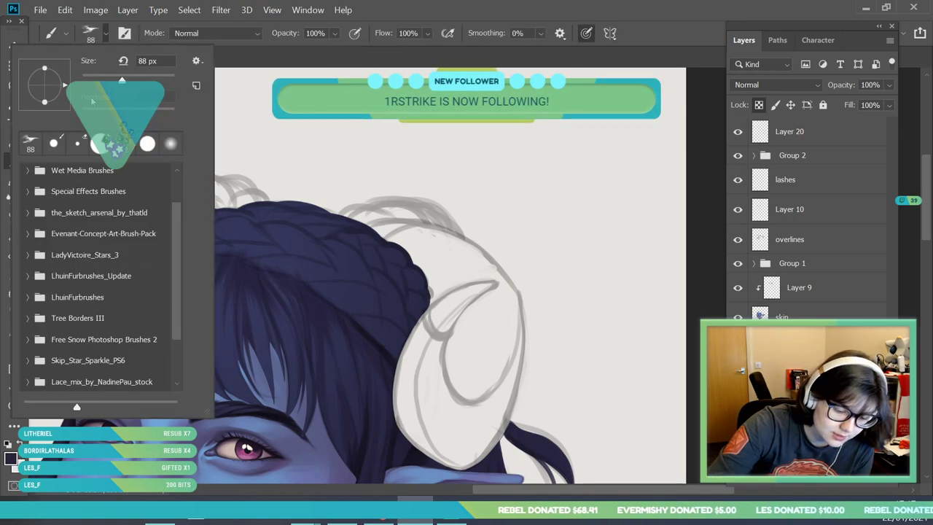
{"action": "left_click", "coordinate": [148, 143]}
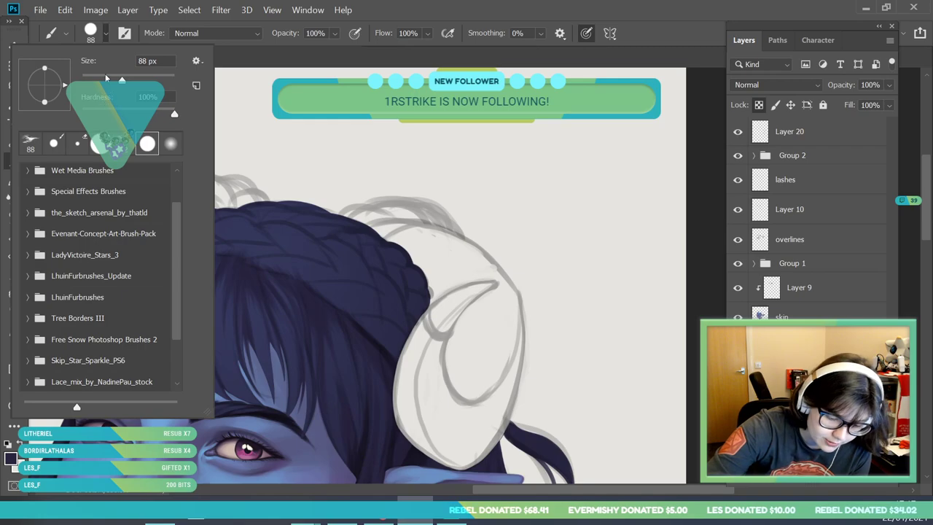
{"action": "left_click", "coordinate": [108, 78]}
{"action": "left_click", "coordinate": [250, 225]}
{"action": "left_click_drag", "start_coordinate": [120, 259], "coordinate": [177, 247]}
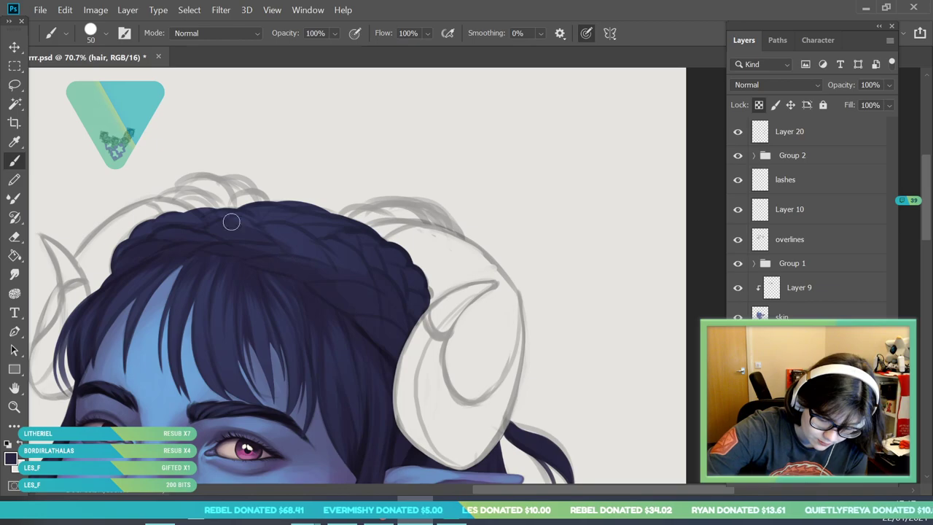
- Sample the hair colour beneath the braid's near side and shade the braid with the round brush at 94 px
{"action": "key", "text": "i"}
{"action": "left_click", "coordinate": [348, 266]}
{"action": "key", "text": "b"}
{"action": "left_click", "coordinate": [100, 36]}
{"action": "left_click_drag", "start_coordinate": [105, 79], "coordinate": [112, 78]}
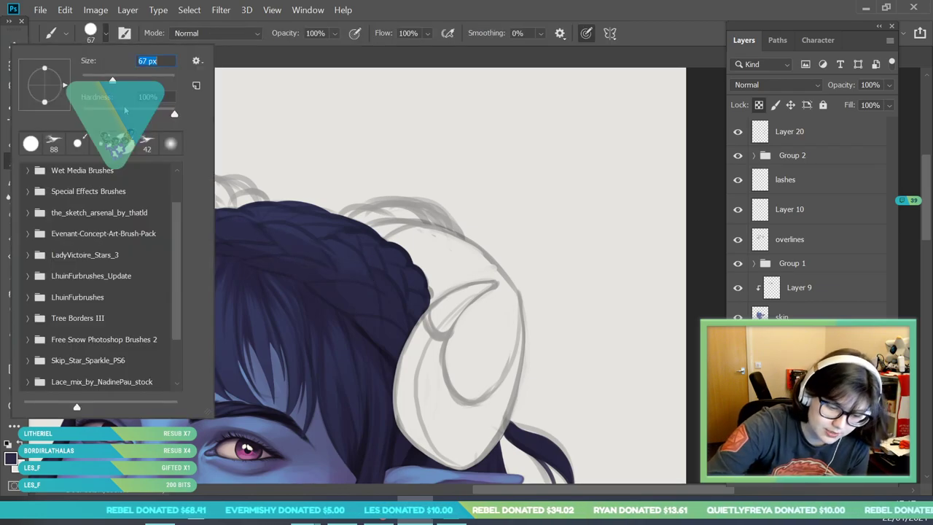
{"action": "type", "text": "94"}
{"action": "key", "text": "Return"}
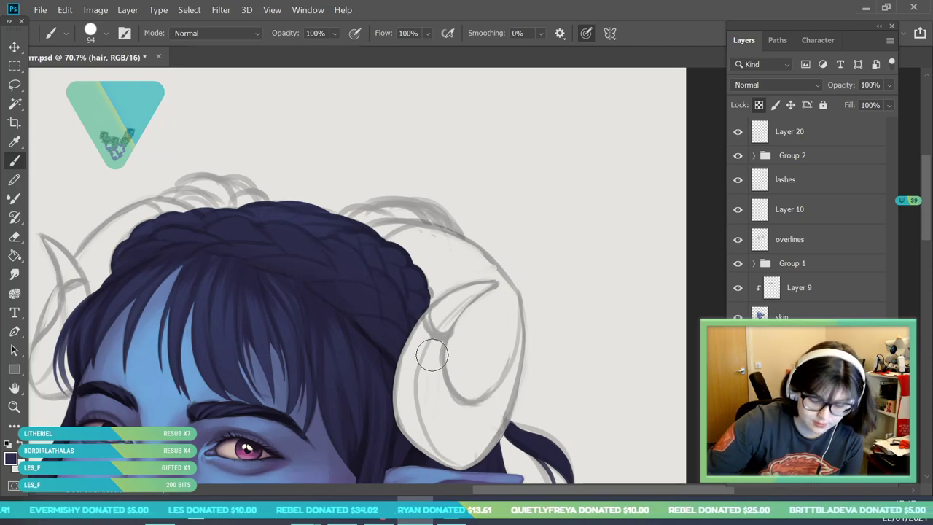
- Examine the braid and fringe shading on the full portrait and close up
{"action": "key", "text": "ctrl+space"}
{"action": "left_click_drag", "start_coordinate": [231, 243], "coordinate": [180, 390]}
{"action": "left_click", "coordinate": [180, 389], "text": "alt"}
{"action": "left_click", "coordinate": [302, 308]}
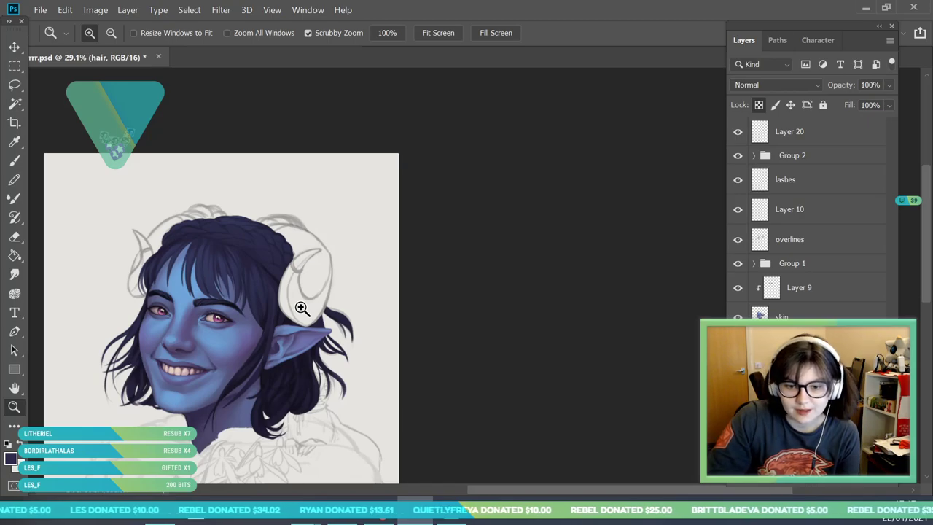
{"action": "left_click", "coordinate": [284, 223]}
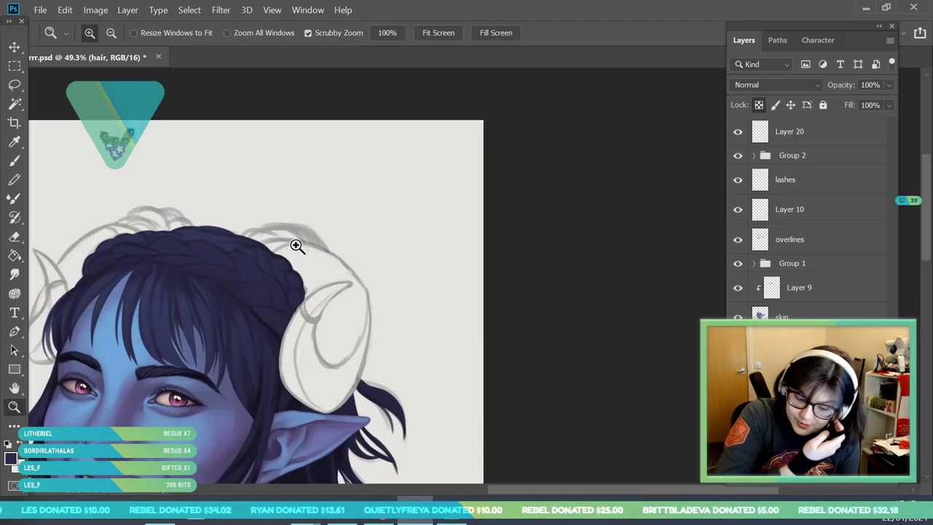
{"action": "left_click_drag", "start_coordinate": [294, 197], "coordinate": [277, 229]}
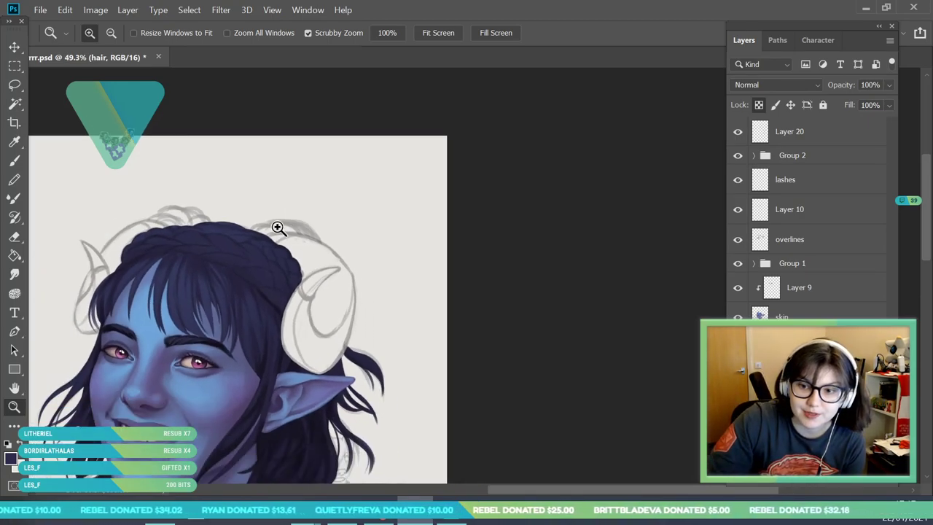
{"action": "left_click_drag", "start_coordinate": [216, 222], "coordinate": [227, 271]}
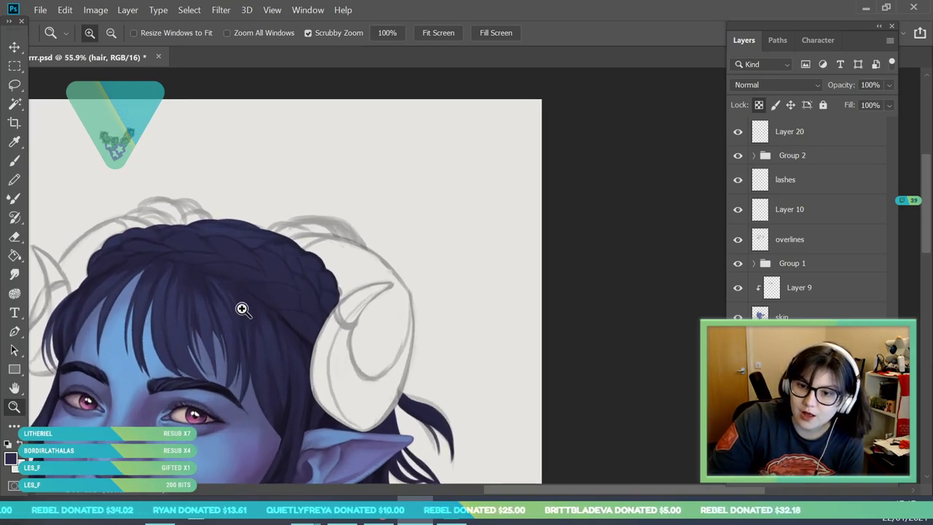
{"action": "left_click_drag", "start_coordinate": [94, 298], "coordinate": [210, 311]}
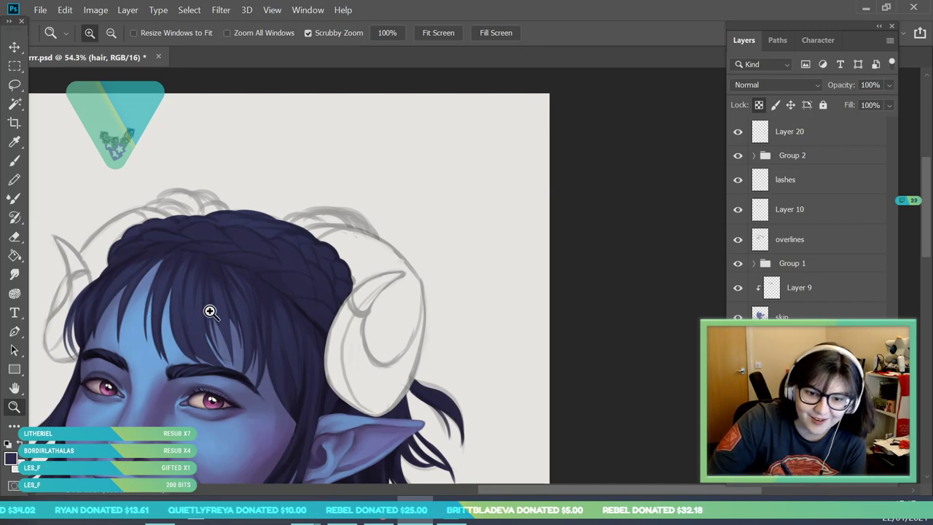
{"action": "left_click_drag", "start_coordinate": [164, 273], "coordinate": [274, 209]}
{"action": "left_click_drag", "start_coordinate": [172, 198], "coordinate": [286, 174]}
- Sample the lighter fringe colour and paint strands along the braid's sections with the 42 px strand brush
{"action": "left_click", "coordinate": [21, 147]}
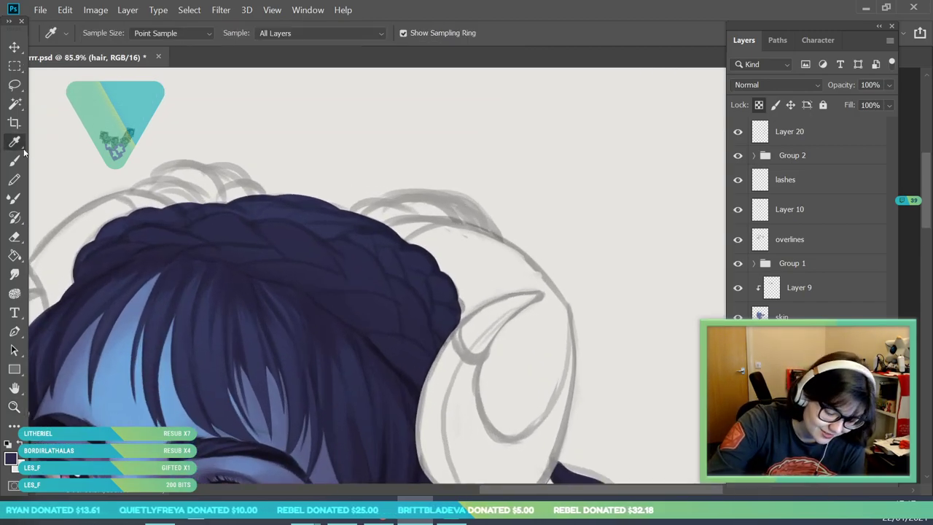
{"action": "left_click", "coordinate": [211, 376]}
{"action": "key", "text": "b"}
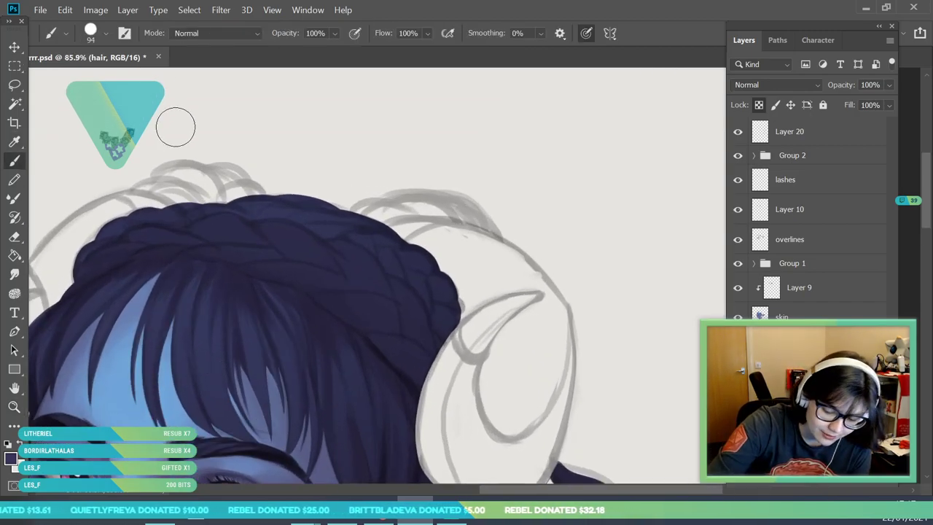
{"action": "left_click", "coordinate": [106, 33]}
{"action": "left_click", "coordinate": [53, 143]}
{"action": "left_click", "coordinate": [101, 78]}
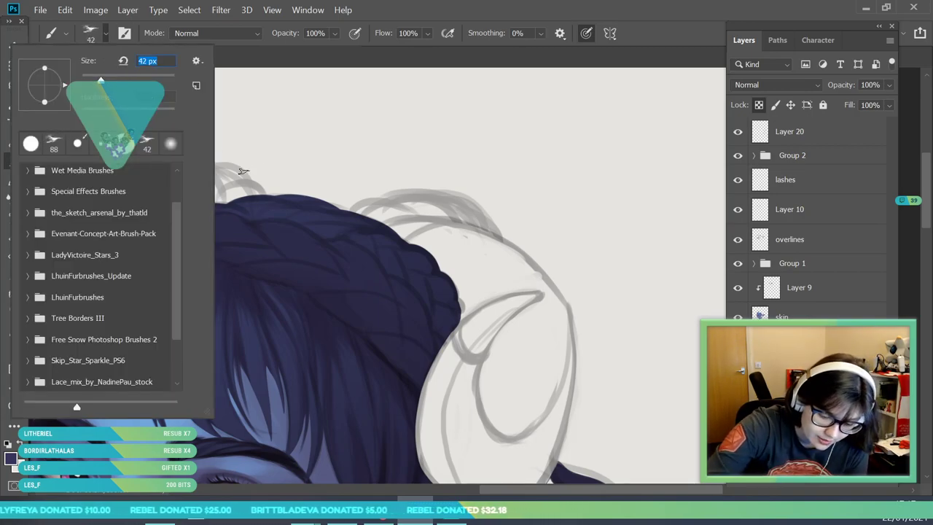
{"action": "left_click", "coordinate": [256, 167]}
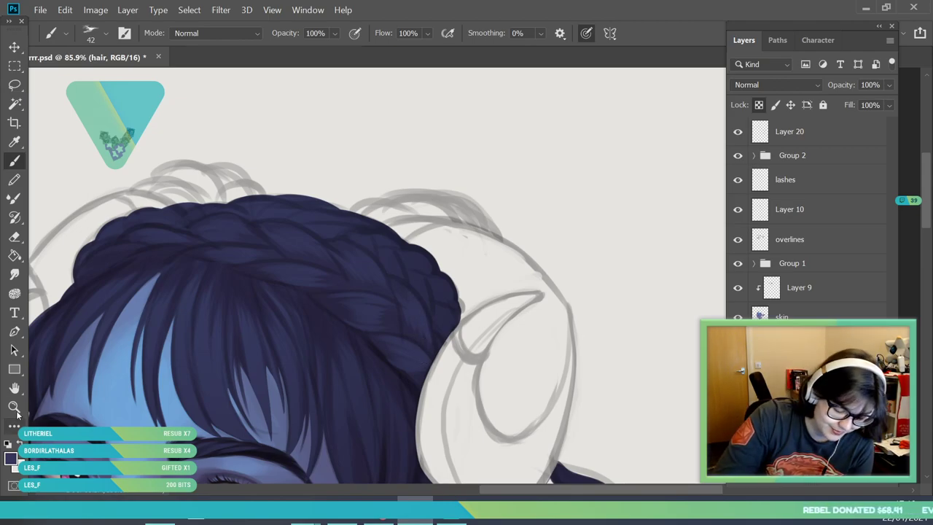
- Sample a near-black navy and paint dark strands into the creases between the braid's front sections
{"action": "key", "text": "z"}
{"action": "left_click_drag", "start_coordinate": [255, 218], "coordinate": [223, 327]}
{"action": "left_click_drag", "start_coordinate": [272, 234], "coordinate": [315, 235]}
{"action": "key", "text": "i"}
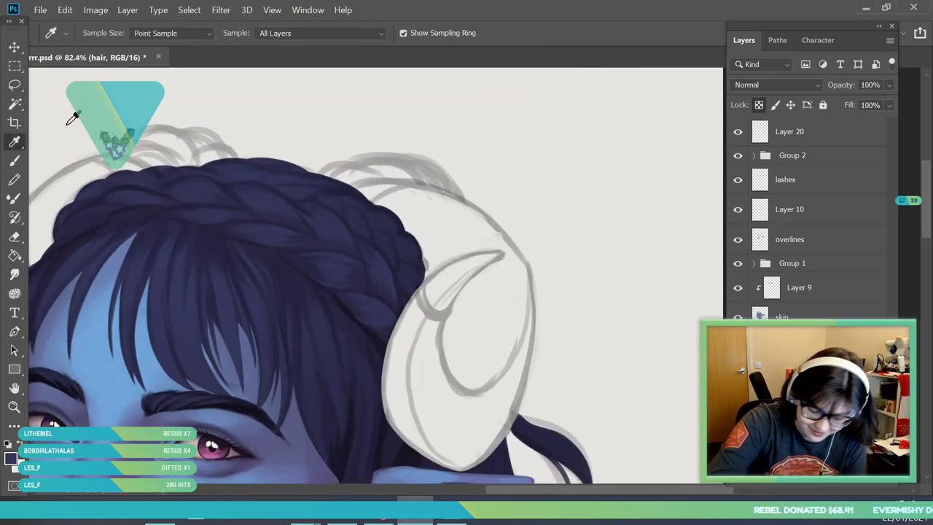
{"action": "key", "text": "b"}
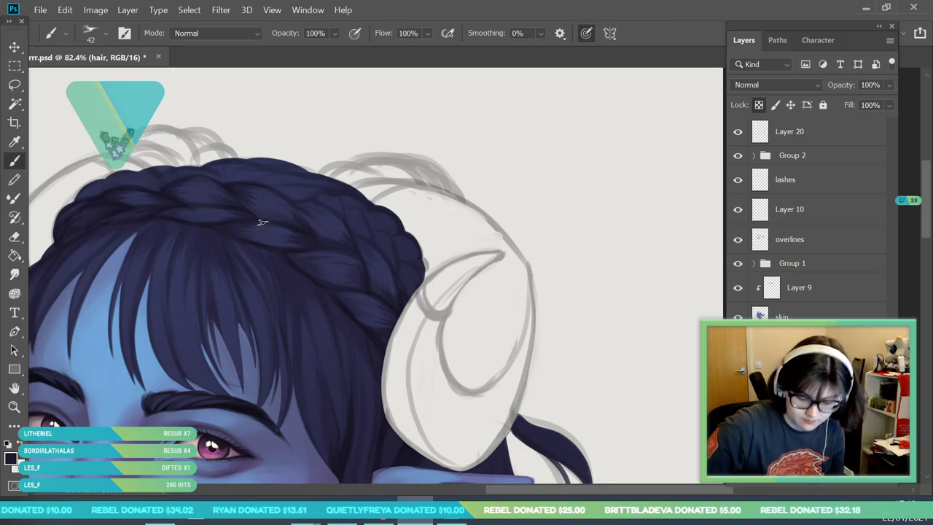
- Check the braid on the full portrait and paint dark strands between its upper and near-horn sections
{"action": "key", "text": "z"}
{"action": "left_click_drag", "start_coordinate": [304, 198], "coordinate": [326, 266]}
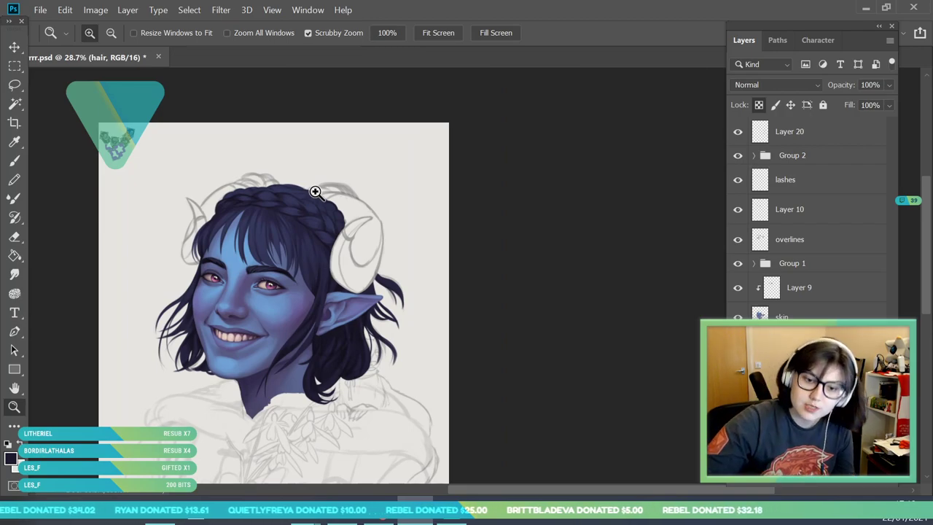
{"action": "scroll", "coordinate": [327, 212], "scroll_direction": "up", "scroll_amount": 2}
{"action": "scroll", "coordinate": [225, 158], "scroll_direction": "up", "scroll_amount": 2}
{"action": "scroll", "coordinate": [226, 158], "scroll_direction": "up", "scroll_amount": 1}
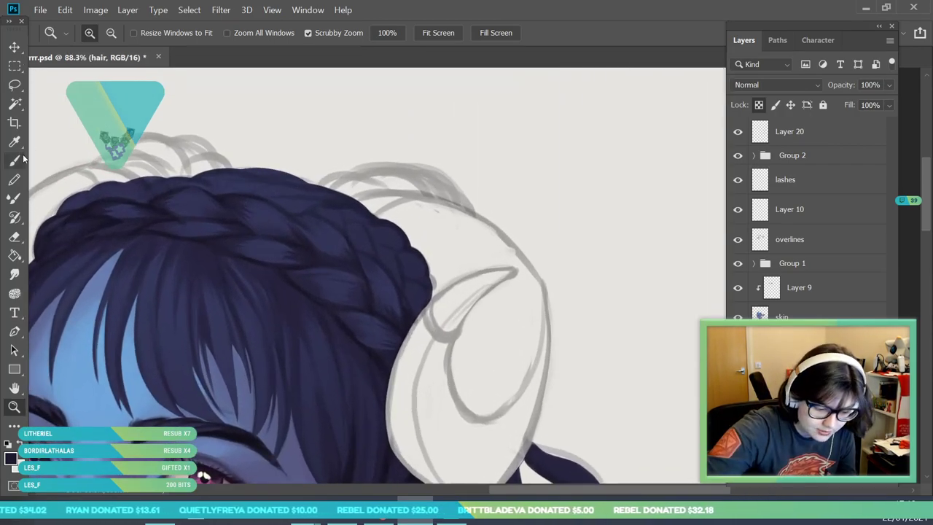
{"action": "key", "text": "b"}
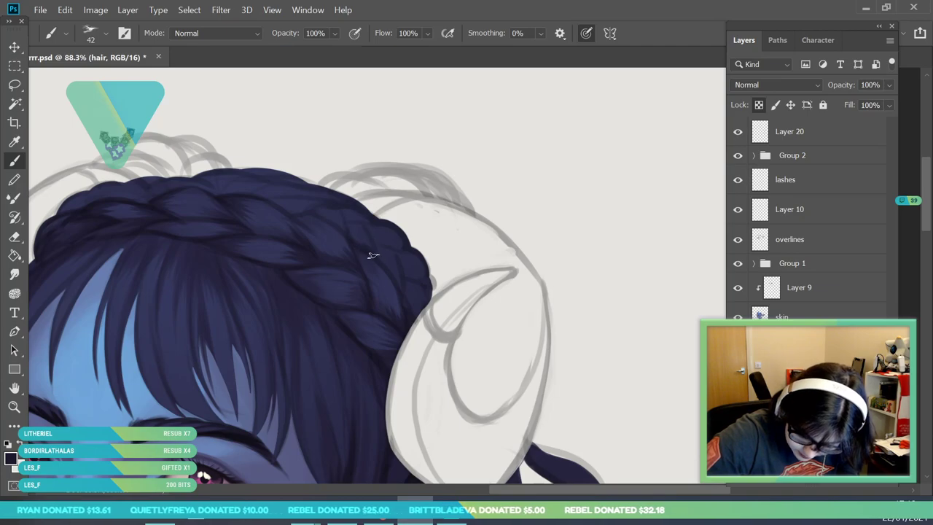
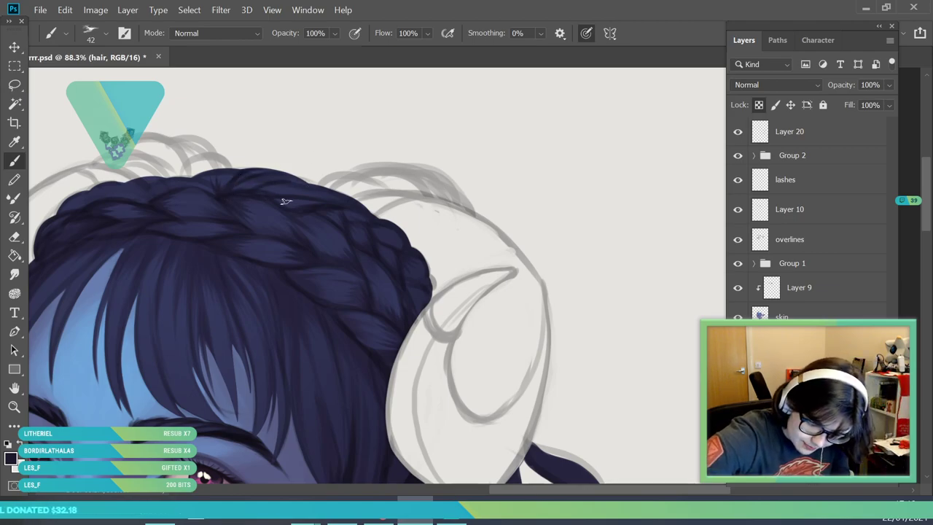
- Sample the hair tone inside the braid and paint strands over the sections at its crown
{"action": "key", "text": "i"}
{"action": "left_click", "coordinate": [216, 210]}
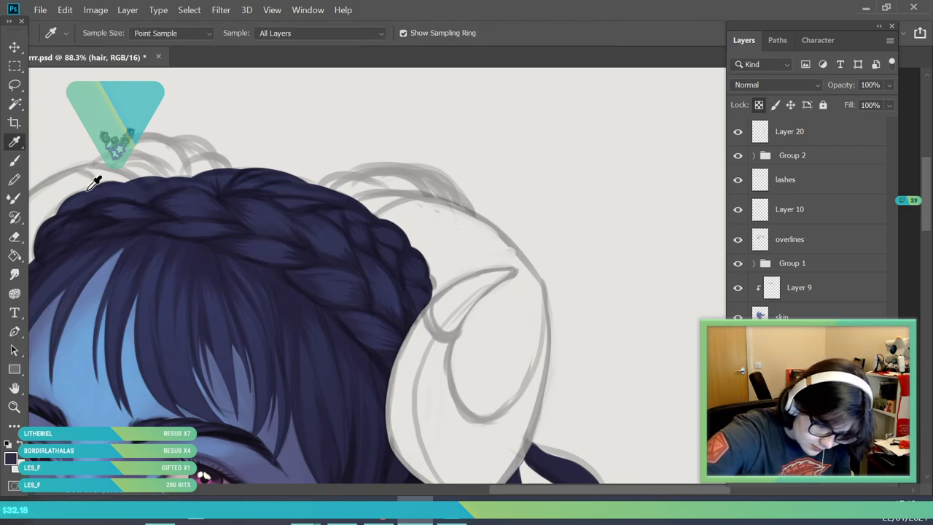
{"action": "left_click", "coordinate": [223, 203]}
{"action": "key", "text": "b"}
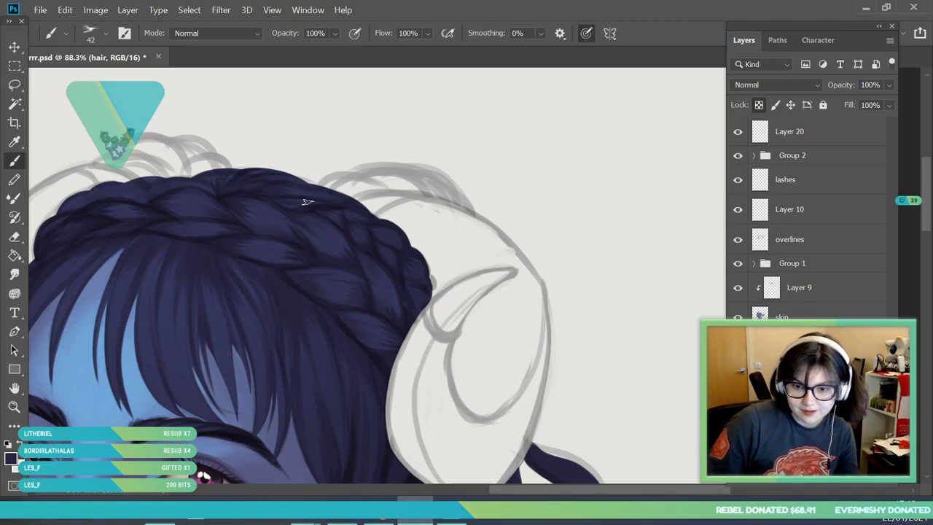
- Sample navy tones from the braid and paint strands along its upper edge towards the far horn
{"action": "left_click_drag", "start_coordinate": [581, 488], "coordinate": [563, 488]}
{"action": "left_click", "coordinate": [15, 142]}
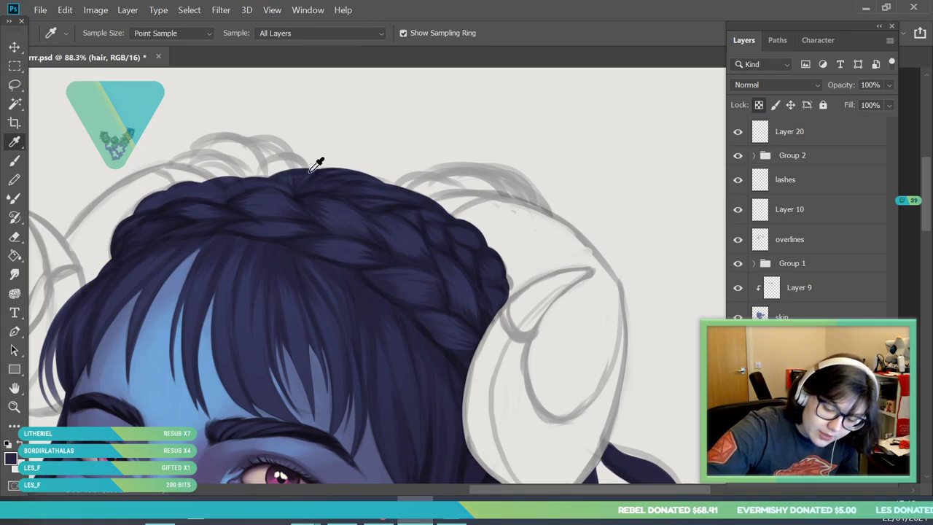
{"action": "left_click", "coordinate": [313, 182]}
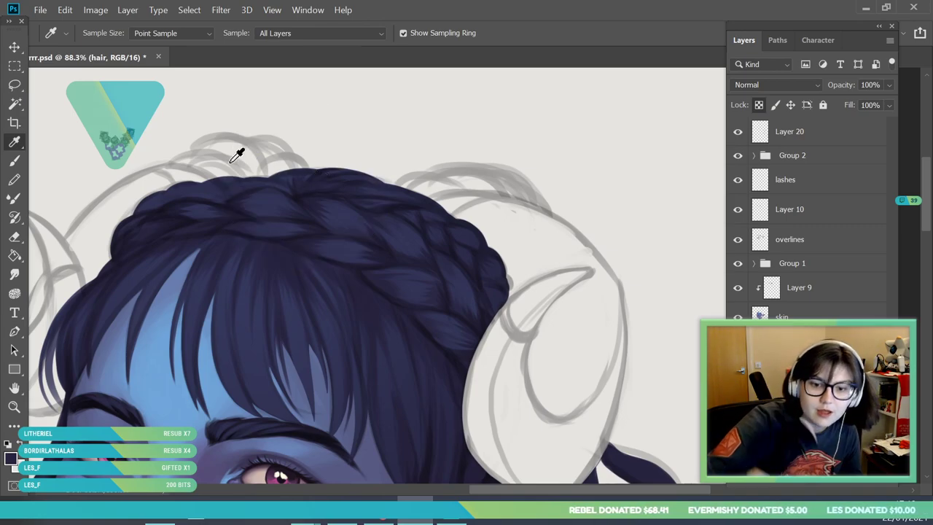
{"action": "key", "text": "b"}
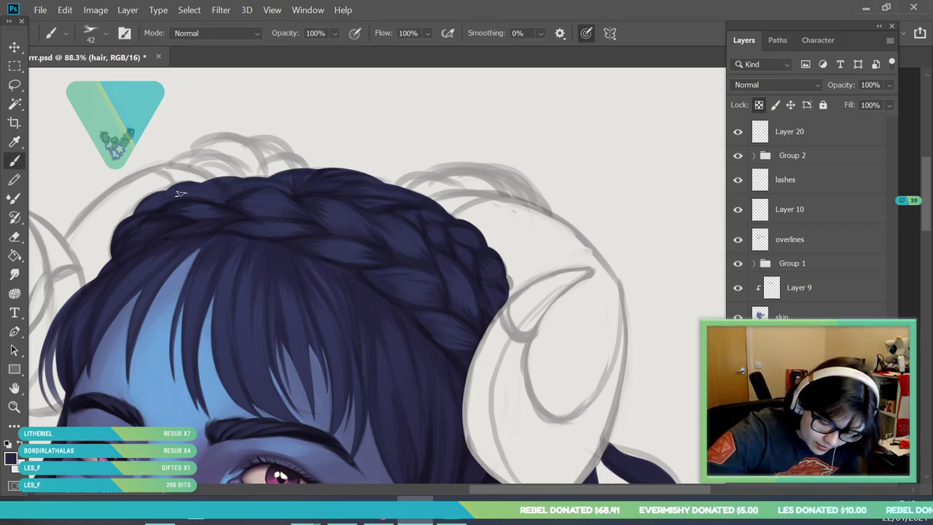
{"action": "key", "text": "i"}
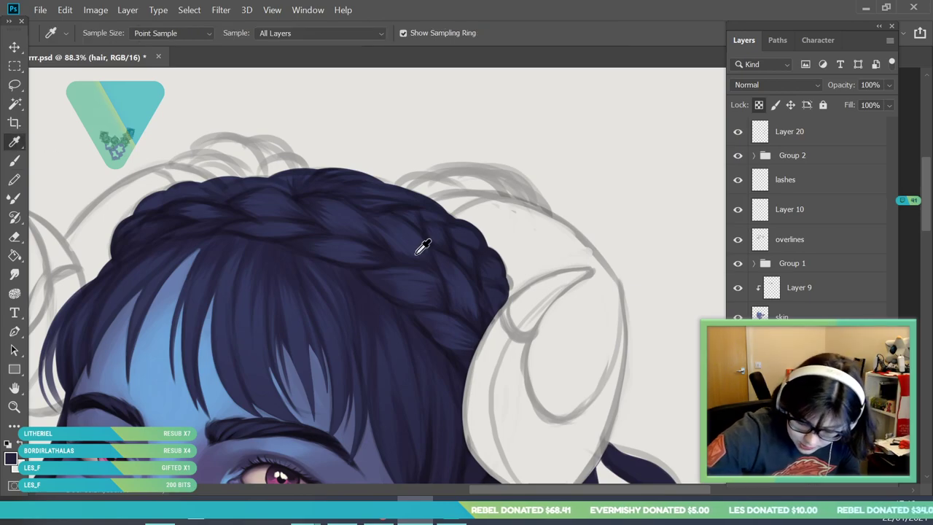
{"action": "left_click", "coordinate": [435, 263]}
{"action": "key", "text": "b"}
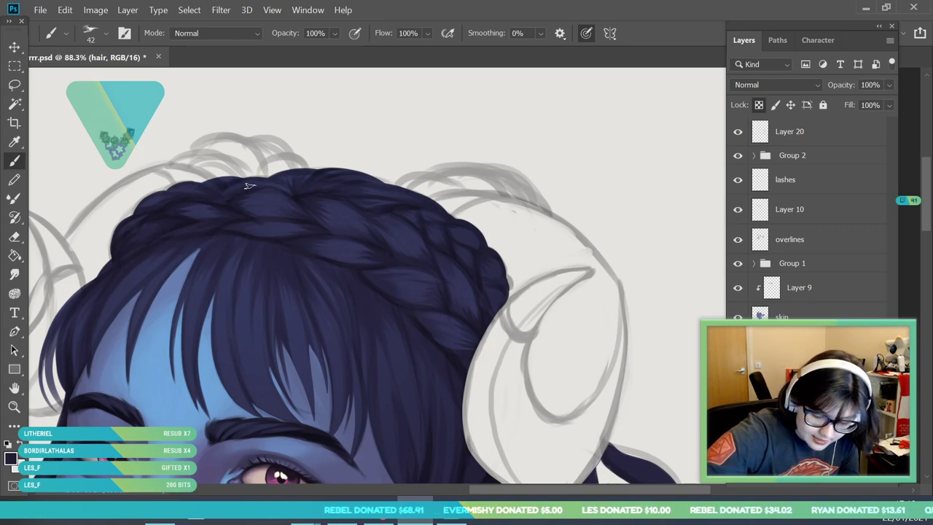
- Check the finished braid shading on the full portrait and closer around the head
{"action": "key", "text": "z"}
{"action": "mouse_move", "coordinate": [337, 277]}
{"action": "left_mouse_down"}
{"action": "mouse_move", "coordinate": [306, 377]}
{"action": "mouse_move", "coordinate": [413, 362]}
{"action": "left_mouse_up"}
{"action": "left_click_drag", "start_coordinate": [406, 291], "coordinate": [412, 337]}
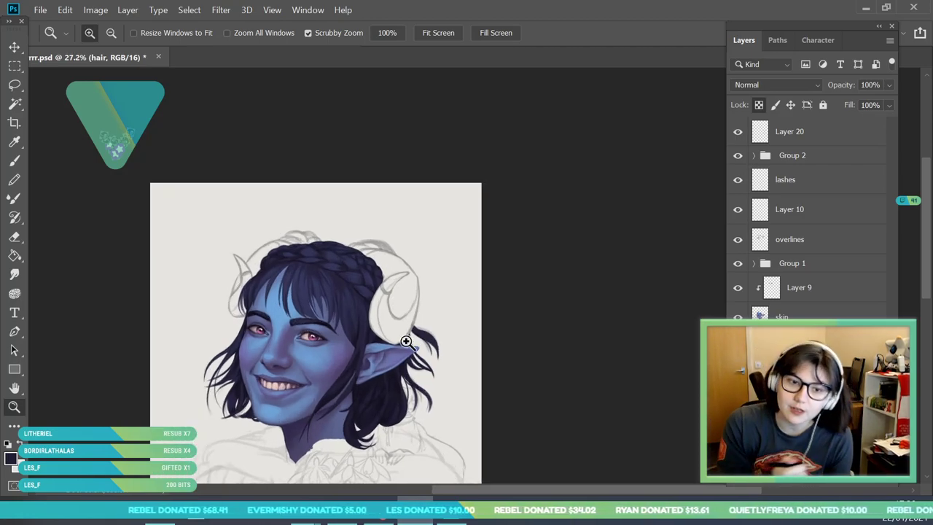
{"action": "scroll", "coordinate": [386, 330], "scroll_direction": "up", "scroll_amount": 1}
{"action": "scroll", "coordinate": [385, 331], "scroll_direction": "up", "scroll_amount": 2}
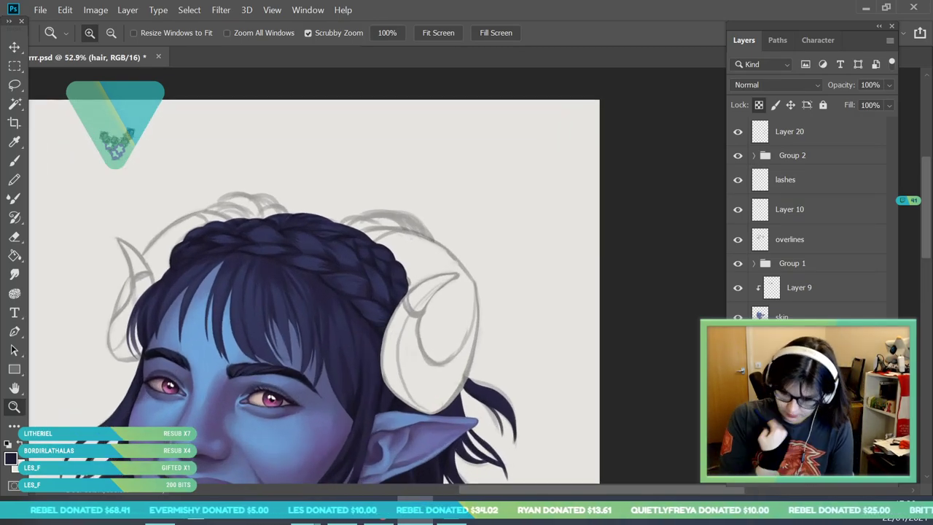
- Select the overlines layer and toggle its visibility to check what it contributes to the portrait
{"action": "left_click", "coordinate": [839, 248]}
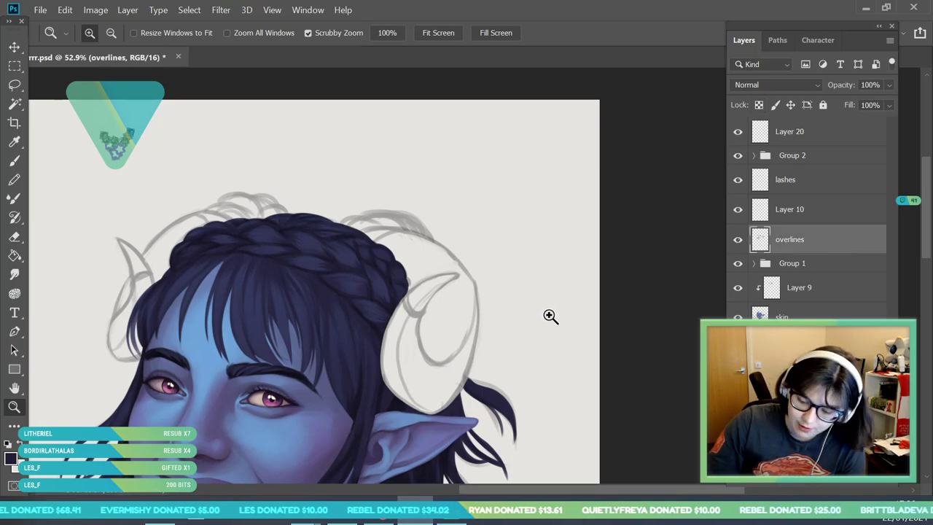
{"action": "scroll", "coordinate": [524, 431], "scroll_direction": "down", "scroll_amount": 3}
{"action": "scroll", "coordinate": [531, 416], "scroll_direction": "up", "scroll_amount": 3}
{"action": "scroll", "coordinate": [560, 308], "scroll_direction": "down", "scroll_amount": 1}
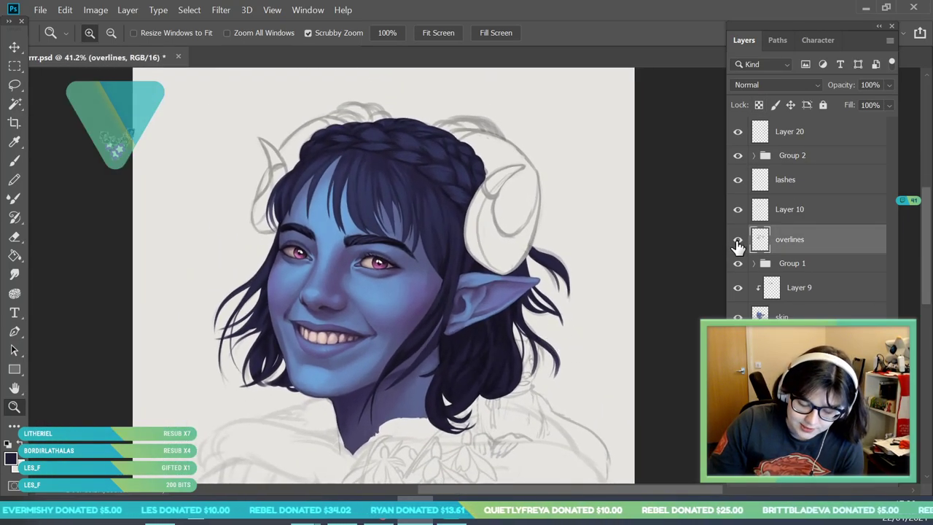
{"action": "left_click", "coordinate": [737, 240]}
{"action": "left_click", "coordinate": [737, 242]}
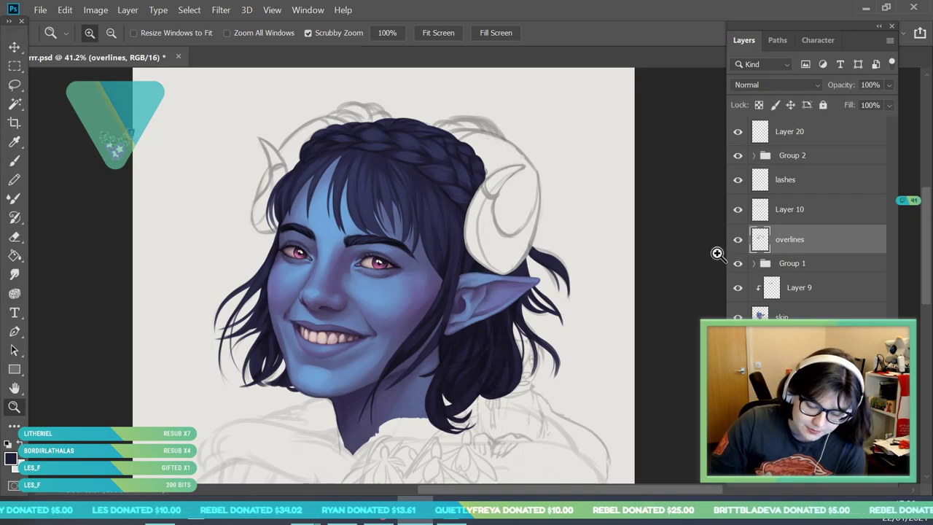
- Examine the braid, fringe and face at several magnifications and toggle the visibility of Group 1 to compare
{"action": "left_click_drag", "start_coordinate": [438, 170], "coordinate": [443, 199]}
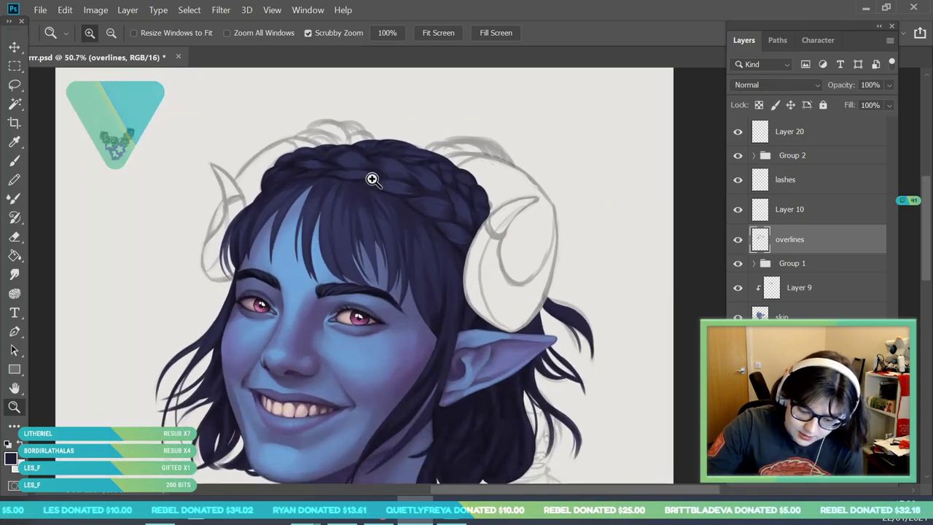
{"action": "left_click_drag", "start_coordinate": [372, 180], "coordinate": [379, 241]}
{"action": "left_click_drag", "start_coordinate": [427, 133], "coordinate": [402, 189]}
{"action": "left_click_drag", "start_coordinate": [450, 214], "coordinate": [326, 276]}
{"action": "left_click_drag", "start_coordinate": [368, 131], "coordinate": [414, 250]}
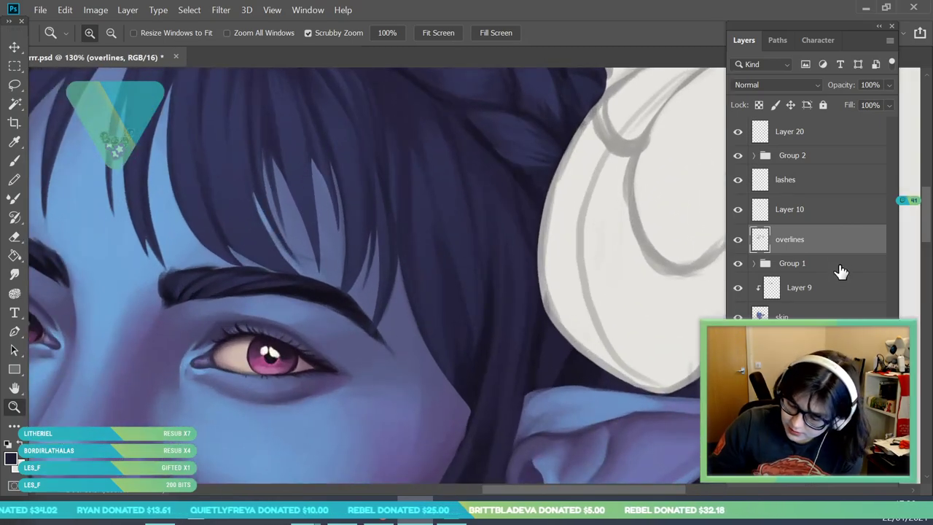
{"action": "left_click_drag", "start_coordinate": [324, 303], "coordinate": [341, 297]}
{"action": "left_click_drag", "start_coordinate": [318, 153], "coordinate": [328, 200]}
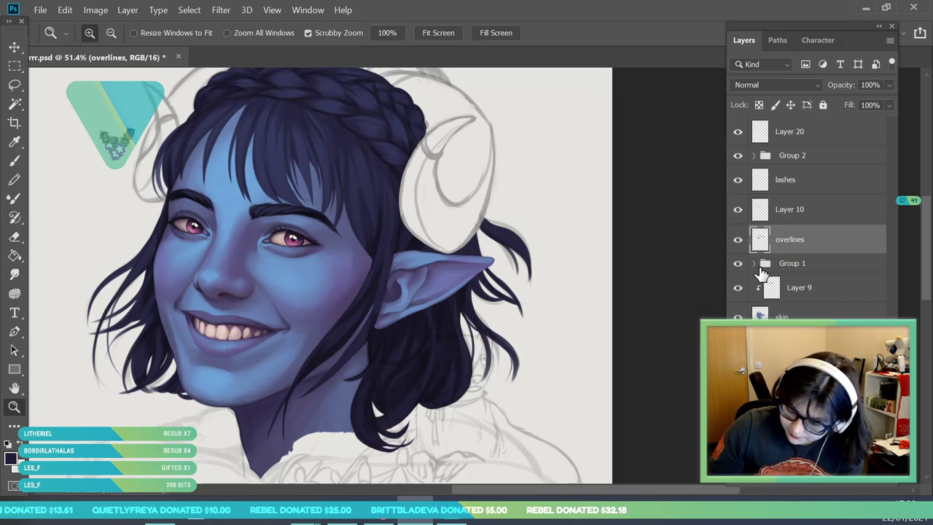
{"action": "left_click", "coordinate": [737, 263]}
{"action": "left_click", "coordinate": [738, 267]}
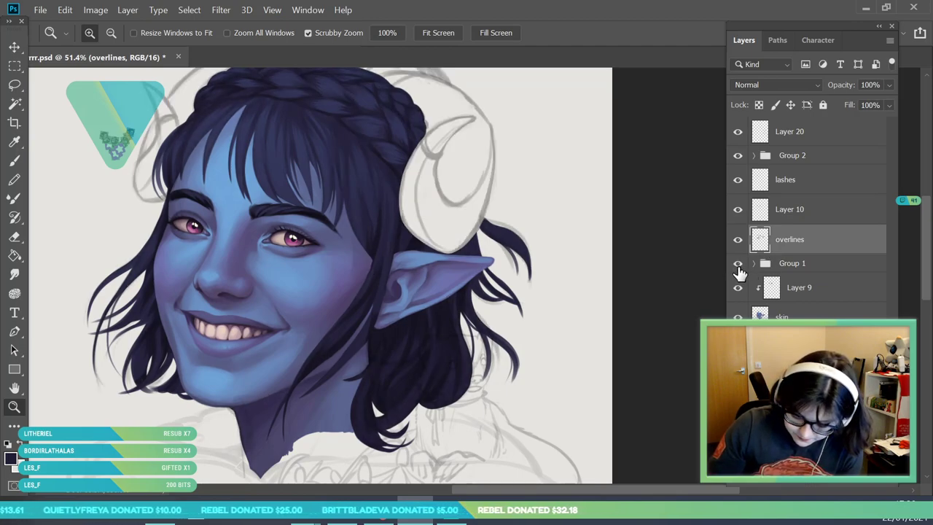
{"action": "left_click", "coordinate": [738, 266]}
{"action": "left_click", "coordinate": [738, 266]}
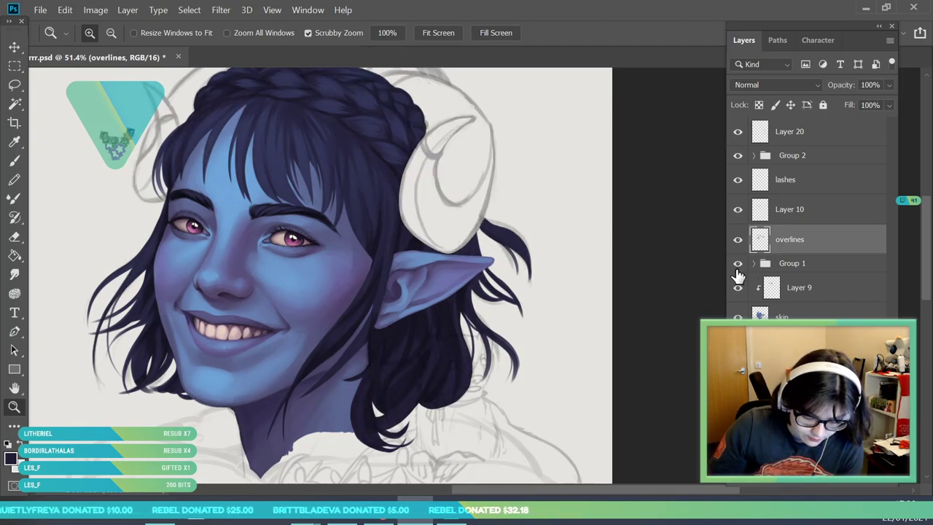
- On the skin layer, sample the shadowed skin tone at the near temple and paint soft shadows along the fringe edges on the forehead
{"action": "left_click_drag", "start_coordinate": [273, 259], "coordinate": [312, 265]}
{"action": "scroll", "coordinate": [312, 265], "scroll_direction": "up", "scroll_amount": 2}
{"action": "scroll", "coordinate": [208, 252], "scroll_direction": "up", "scroll_amount": 2}
{"action": "left_click", "coordinate": [836, 317]}
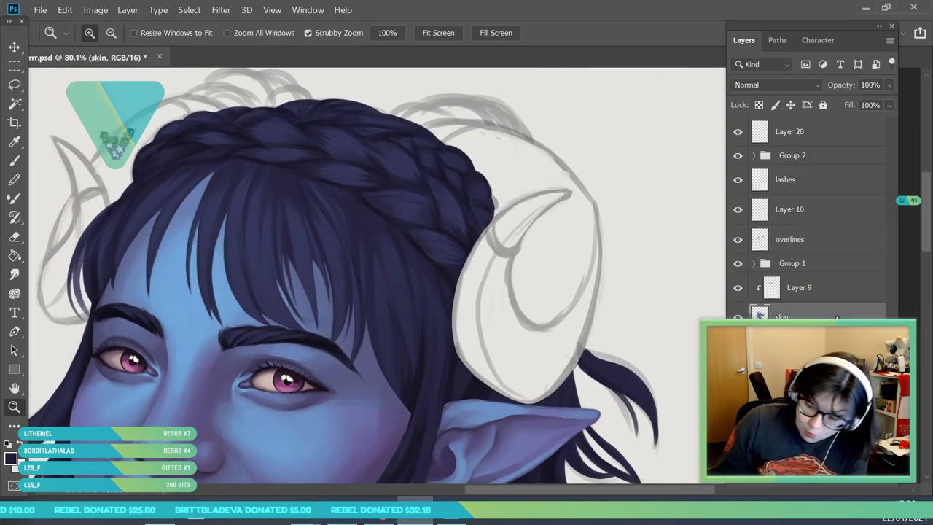
{"action": "key", "text": "i"}
{"action": "left_click", "coordinate": [380, 376]}
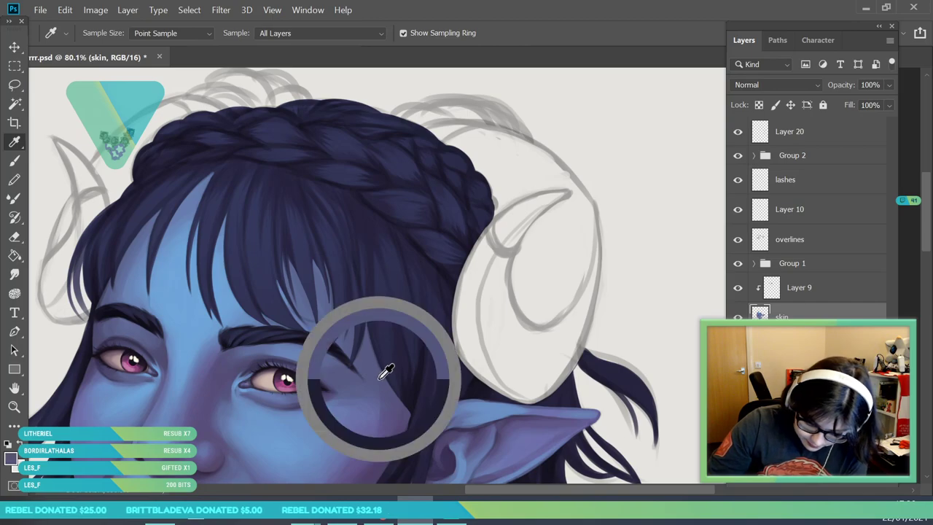
{"action": "key", "text": "b"}
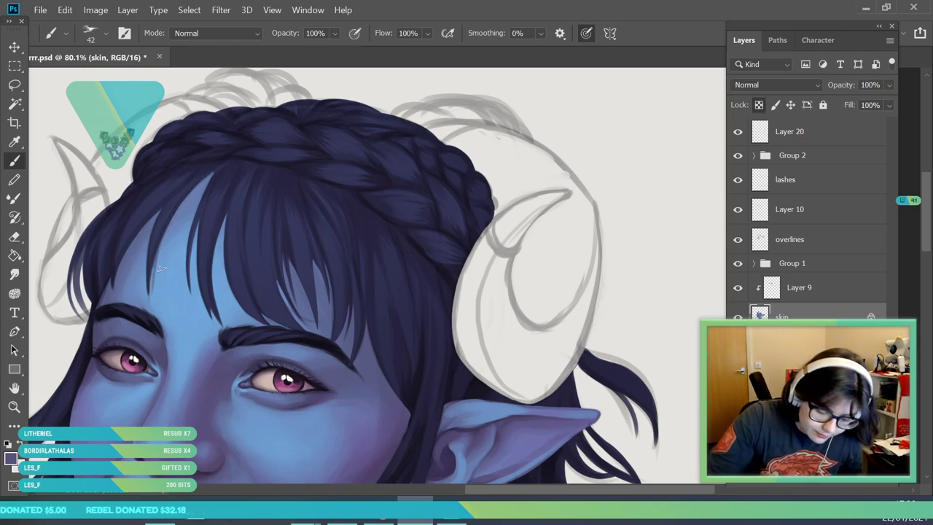
{"action": "left_click_drag", "start_coordinate": [151, 289], "coordinate": [190, 196]}
{"action": "left_click_drag", "start_coordinate": [158, 256], "coordinate": [239, 162]}
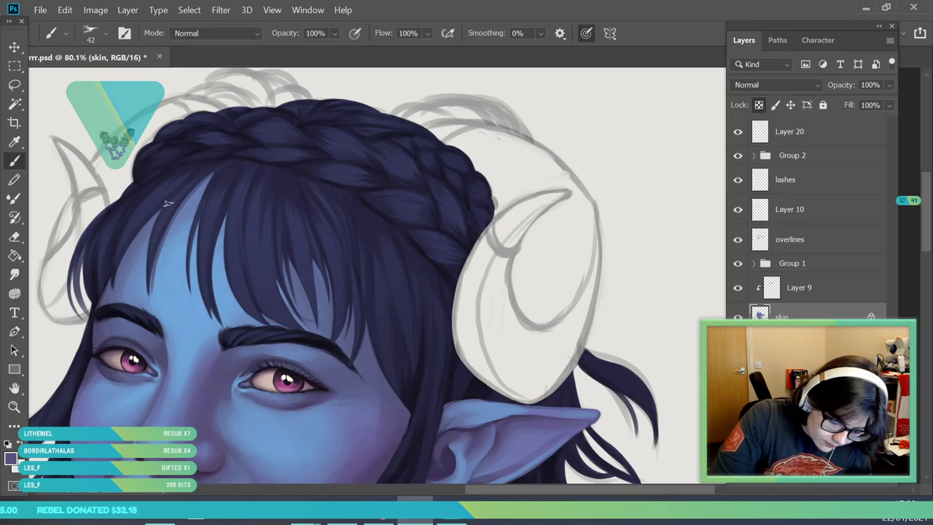
{"action": "mouse_move", "coordinate": [200, 226]}
{"action": "left_mouse_down"}
{"action": "mouse_move", "coordinate": [193, 286]}
{"action": "mouse_move", "coordinate": [201, 230]}
{"action": "mouse_move", "coordinate": [193, 281]}
{"action": "mouse_move", "coordinate": [217, 283]}
{"action": "mouse_move", "coordinate": [226, 251]}
{"action": "left_mouse_up"}
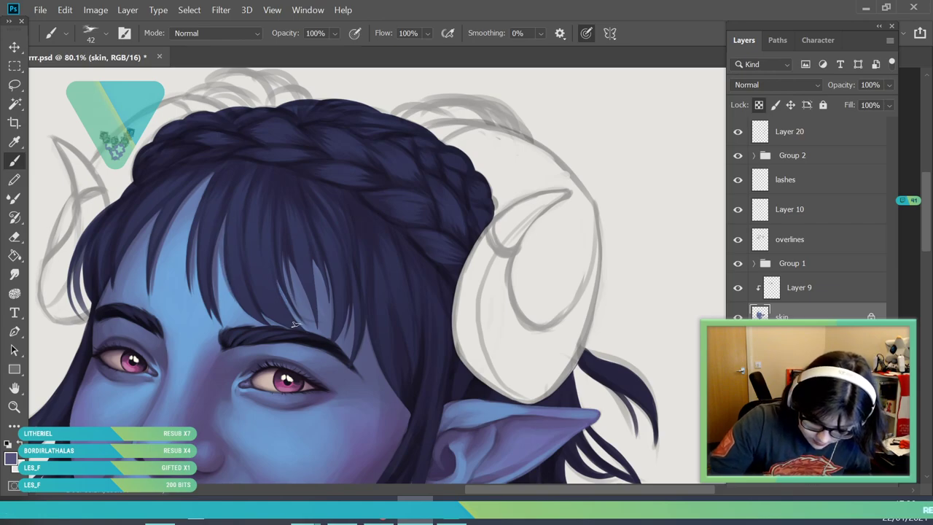
- Resample the temple skin tone, shade the skin gaps in the fringe above the near eyebrow, and check the portrait
{"action": "key", "text": "i"}
{"action": "left_click", "coordinate": [406, 397]}
{"action": "key", "text": "b"}
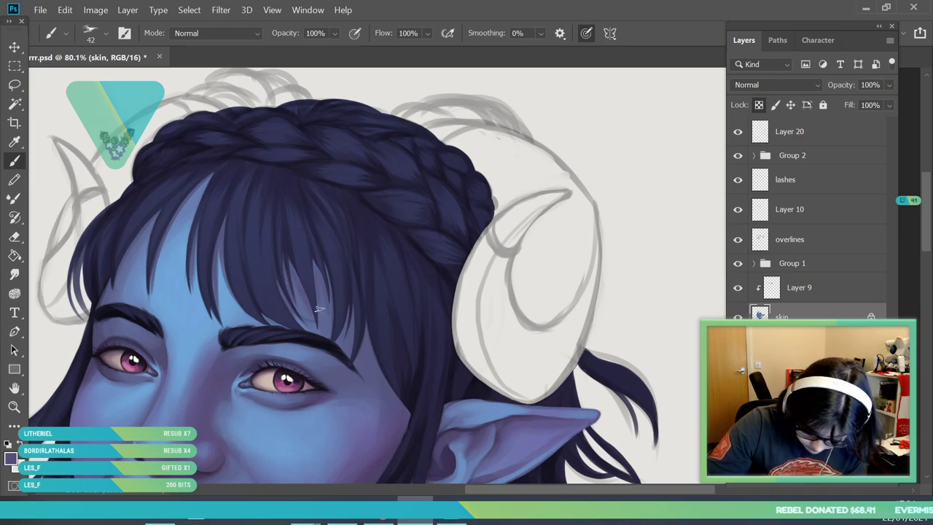
{"action": "key", "text": "z"}
{"action": "left_click_drag", "start_coordinate": [228, 235], "coordinate": [197, 358]}
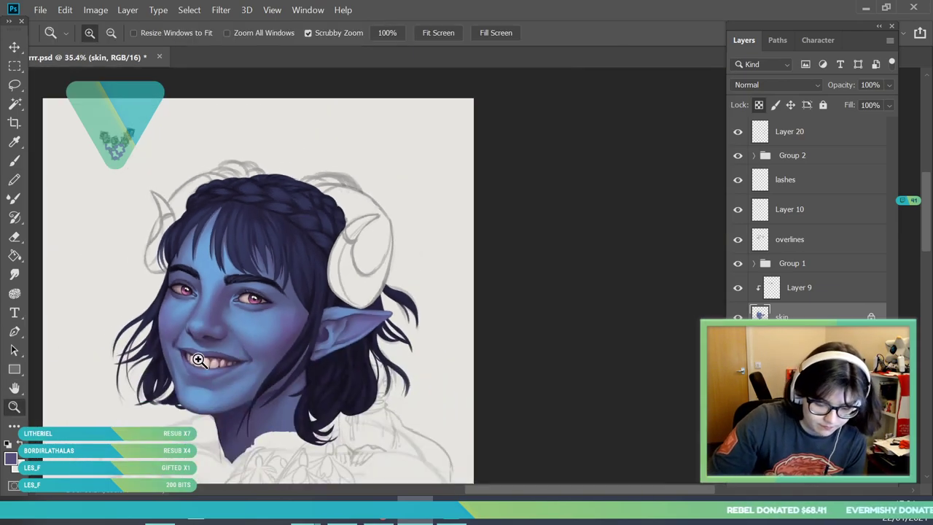
{"action": "left_click_drag", "start_coordinate": [237, 241], "coordinate": [261, 287]}
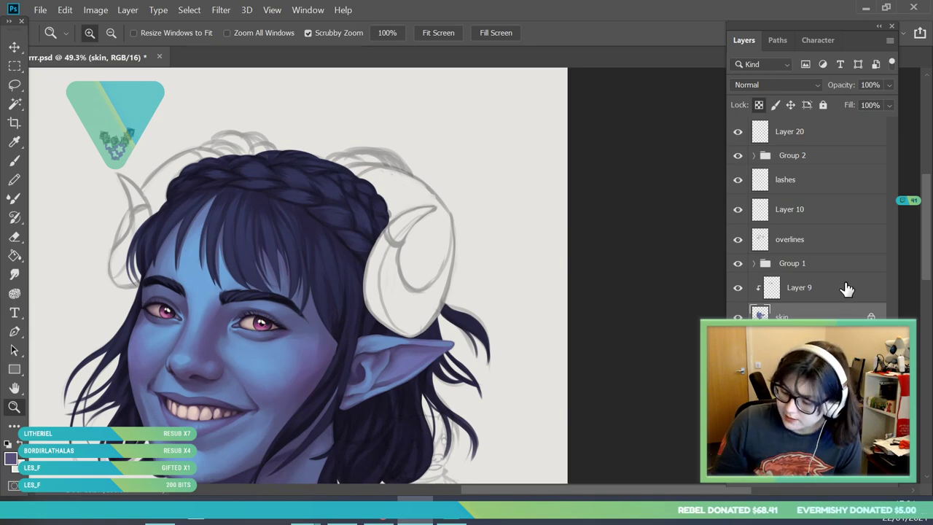
- On the overlines layer, sample the fringe's hair tone and lighten the foreground colour to blue 454881
{"action": "left_click", "coordinate": [811, 246]}
{"action": "left_click", "coordinate": [209, 191]}
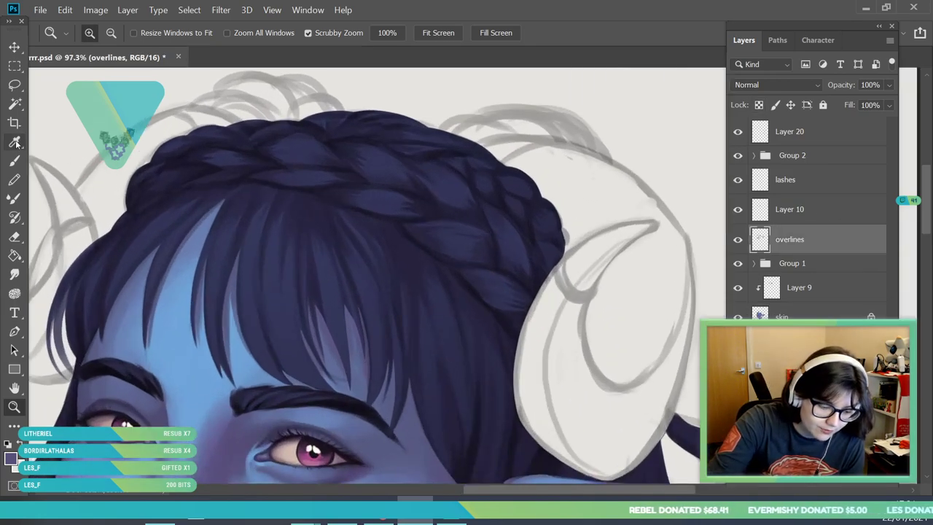
{"action": "key", "text": "i"}
{"action": "left_click", "coordinate": [160, 223]}
{"action": "left_click", "coordinate": [10, 457]}
{"action": "left_click", "coordinate": [461, 194]}
{"action": "left_click_drag", "start_coordinate": [461, 193], "coordinate": [457, 189]}
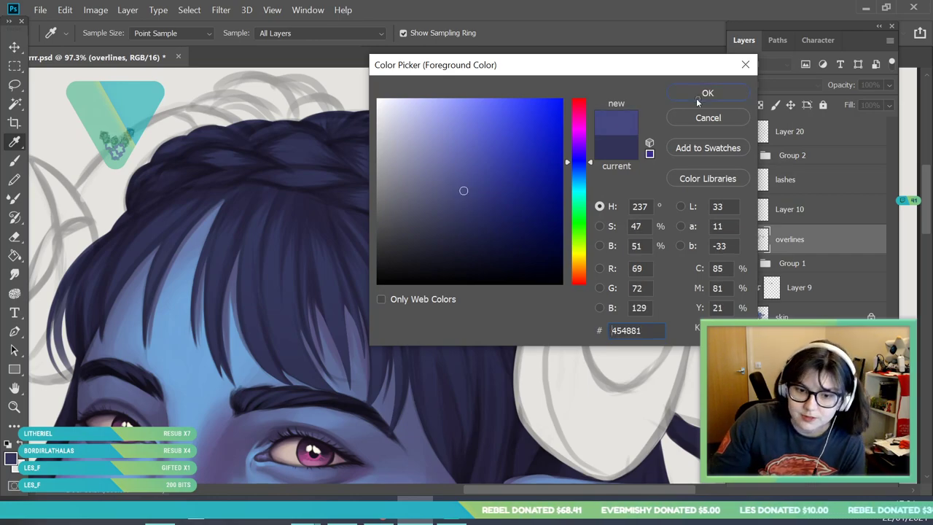
{"action": "left_click", "coordinate": [704, 95]}
- Paint lighter blue strands with the Brush over the middle of the fringe and its parting
{"action": "left_click", "coordinate": [14, 160]}
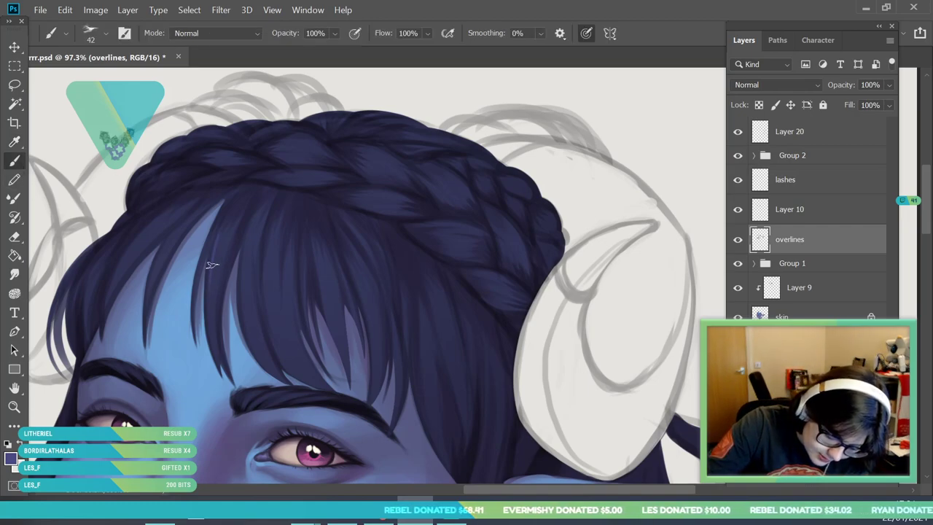
{"action": "left_click_drag", "start_coordinate": [238, 221], "coordinate": [245, 309]}
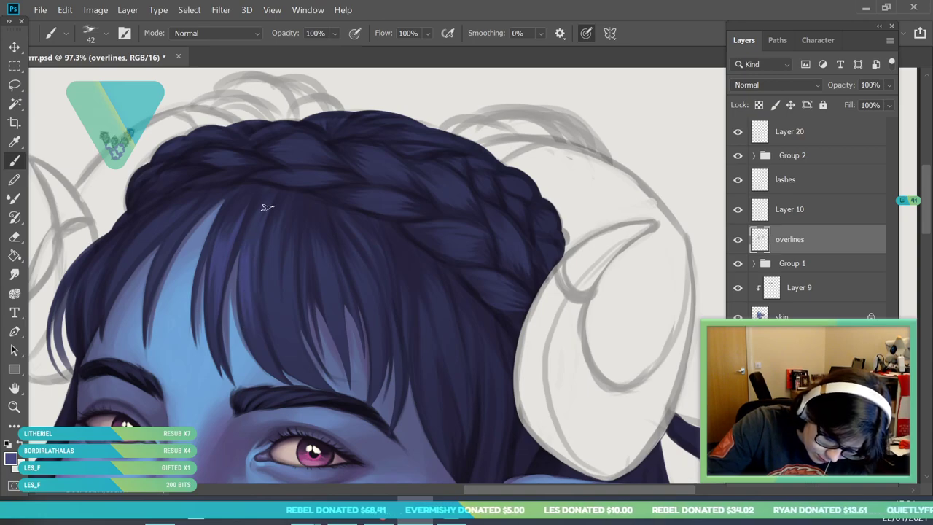
{"action": "mouse_move", "coordinate": [267, 256]}
{"action": "left_mouse_down"}
{"action": "mouse_move", "coordinate": [270, 325]}
{"action": "mouse_move", "coordinate": [274, 296]}
{"action": "mouse_move", "coordinate": [293, 339]}
{"action": "left_mouse_up"}
{"action": "left_click_drag", "start_coordinate": [293, 247], "coordinate": [307, 366]}
{"action": "left_click_drag", "start_coordinate": [261, 332], "coordinate": [274, 363]}
{"action": "left_click_drag", "start_coordinate": [173, 235], "coordinate": [156, 290]}
{"action": "mouse_move", "coordinate": [191, 222]}
{"action": "left_mouse_down"}
{"action": "mouse_move", "coordinate": [155, 295]}
{"action": "mouse_move", "coordinate": [225, 211]}
{"action": "left_mouse_up"}
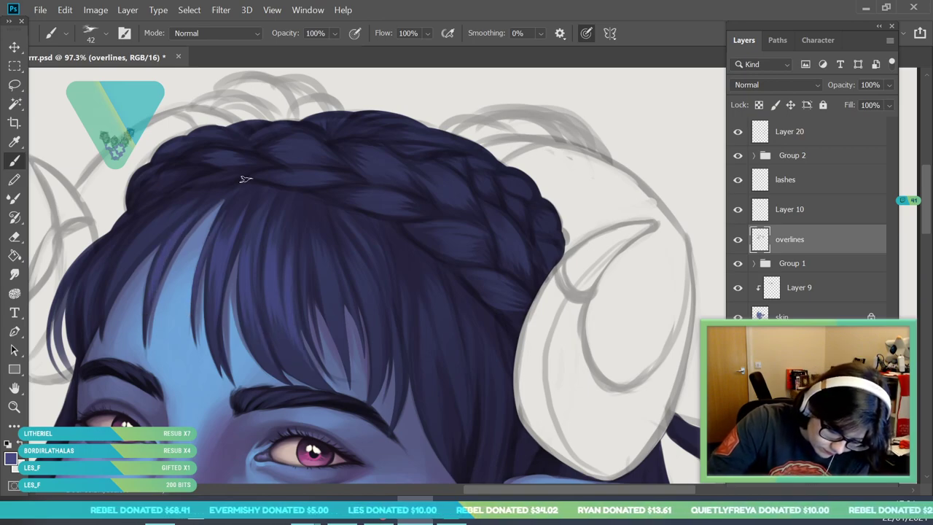
- Paint lighter blue strands along the fringe hair sweeping down over the far temple
{"action": "left_click_drag", "start_coordinate": [108, 301], "coordinate": [137, 235]}
{"action": "mouse_move", "coordinate": [122, 274]}
{"action": "left_mouse_down"}
{"action": "mouse_move", "coordinate": [150, 231]}
{"action": "mouse_move", "coordinate": [179, 214]}
{"action": "left_mouse_up"}
{"action": "left_click_drag", "start_coordinate": [51, 338], "coordinate": [81, 267]}
{"action": "left_click_drag", "start_coordinate": [58, 319], "coordinate": [121, 232]}
{"action": "left_click_drag", "start_coordinate": [80, 281], "coordinate": [106, 245]}
{"action": "left_click_drag", "start_coordinate": [77, 335], "coordinate": [130, 220]}
{"action": "left_click_drag", "start_coordinate": [85, 289], "coordinate": [135, 227]}
{"action": "left_click_drag", "start_coordinate": [88, 267], "coordinate": [171, 201]}
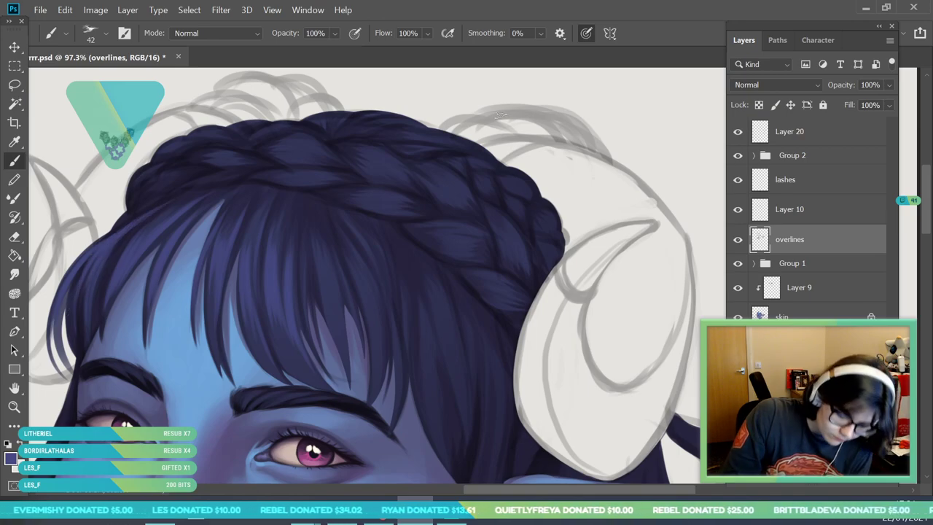
- Paint lighter blue strands over the near side of the fringe and down the hair beside the near horn
{"action": "key", "text": "z"}
{"action": "mouse_move", "coordinate": [243, 217]}
{"action": "left_mouse_down"}
{"action": "mouse_move", "coordinate": [187, 370]}
{"action": "mouse_move", "coordinate": [289, 272]}
{"action": "mouse_move", "coordinate": [265, 282]}
{"action": "mouse_move", "coordinate": [291, 277]}
{"action": "left_mouse_up"}
{"action": "key", "text": "b"}
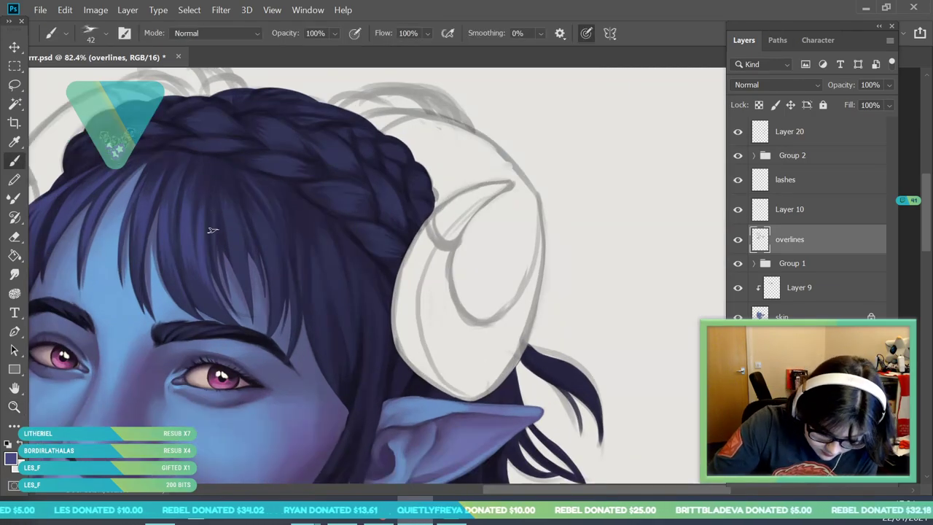
{"action": "left_click_drag", "start_coordinate": [236, 231], "coordinate": [239, 268]}
{"action": "mouse_move", "coordinate": [236, 197]}
{"action": "left_mouse_down"}
{"action": "mouse_move", "coordinate": [248, 312]}
{"action": "mouse_move", "coordinate": [253, 258]}
{"action": "mouse_move", "coordinate": [272, 273]}
{"action": "left_mouse_up"}
{"action": "left_click_drag", "start_coordinate": [252, 210], "coordinate": [280, 306]}
{"action": "mouse_move", "coordinate": [279, 261]}
{"action": "left_mouse_down"}
{"action": "mouse_move", "coordinate": [270, 203]}
{"action": "mouse_move", "coordinate": [283, 191]}
{"action": "mouse_move", "coordinate": [293, 222]}
{"action": "left_mouse_up"}
{"action": "mouse_move", "coordinate": [309, 255]}
{"action": "left_mouse_down"}
{"action": "mouse_move", "coordinate": [316, 299]}
{"action": "mouse_move", "coordinate": [328, 291]}
{"action": "left_mouse_up"}
{"action": "mouse_move", "coordinate": [311, 220]}
{"action": "left_mouse_down"}
{"action": "mouse_move", "coordinate": [343, 328]}
{"action": "mouse_move", "coordinate": [335, 255]}
{"action": "left_mouse_up"}
{"action": "mouse_move", "coordinate": [348, 313]}
{"action": "left_mouse_down"}
{"action": "mouse_move", "coordinate": [340, 251]}
{"action": "mouse_move", "coordinate": [342, 264]}
{"action": "left_mouse_up"}
{"action": "left_click_drag", "start_coordinate": [357, 335], "coordinate": [349, 274]}
- Check the fringe on the full portrait and paint light blue strands along the lock falling in front of the ear
{"action": "key", "text": "z"}
{"action": "left_click_drag", "start_coordinate": [346, 419], "coordinate": [189, 381]}
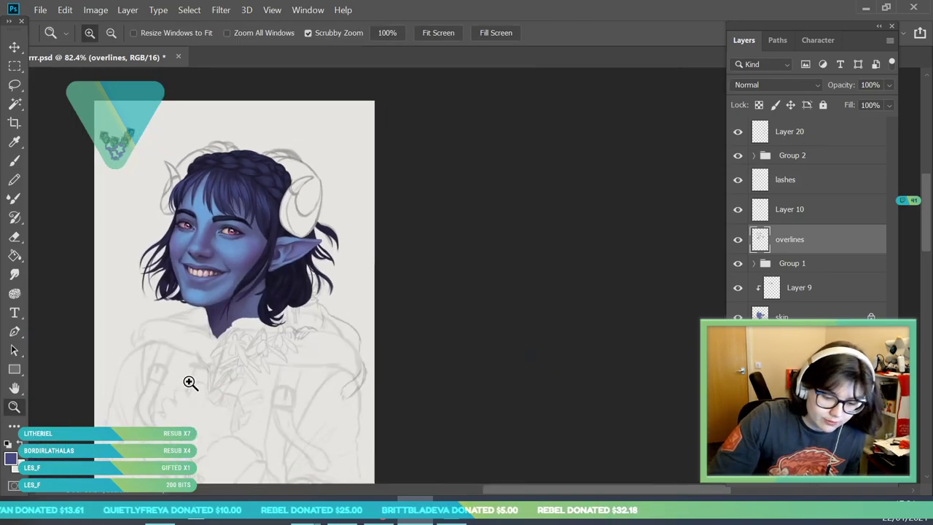
{"action": "left_click_drag", "start_coordinate": [208, 201], "coordinate": [281, 269]}
{"action": "left_click_drag", "start_coordinate": [188, 246], "coordinate": [198, 247]}
{"action": "key", "text": "b"}
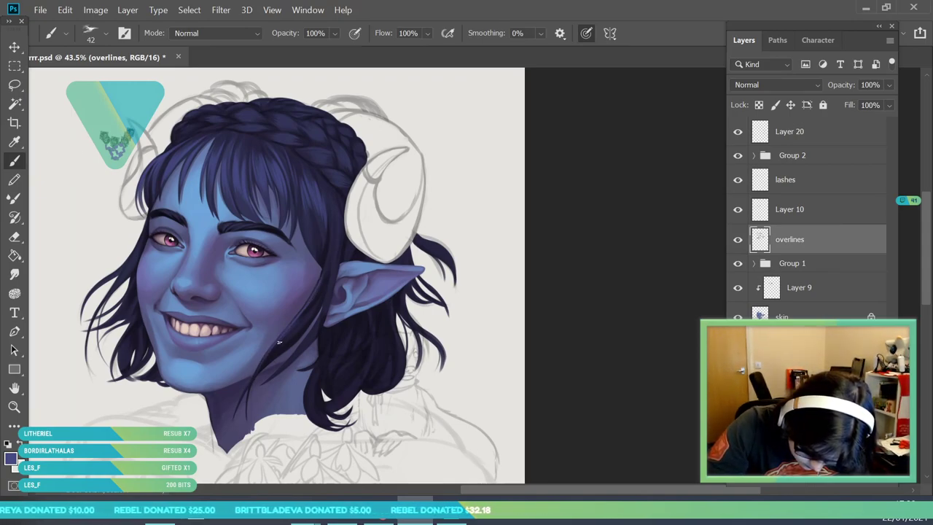
{"action": "key", "text": "ctrl+space"}
{"action": "left_click_drag", "start_coordinate": [357, 286], "coordinate": [388, 387]}
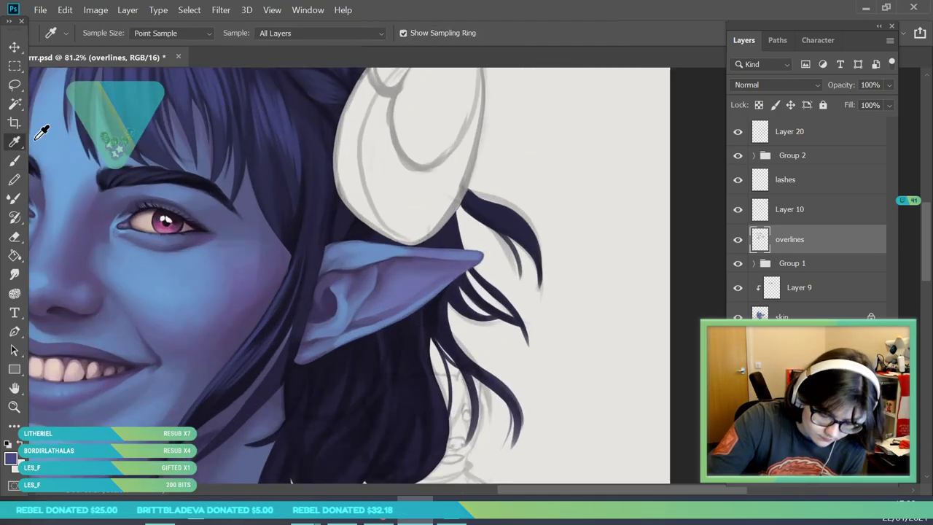
{"action": "key", "text": "b"}
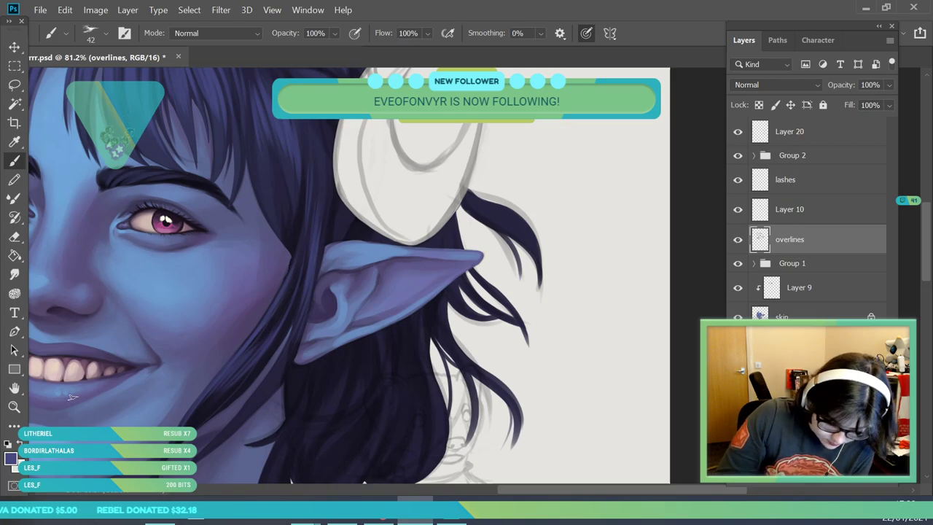
- Paint light blue strands along the loose hair on the far side of the face
{"action": "key", "text": "ctrl+space"}
{"action": "left_click_drag", "start_coordinate": [284, 233], "coordinate": [189, 269]}
{"action": "left_click_drag", "start_coordinate": [263, 254], "coordinate": [316, 231]}
{"action": "left_click_drag", "start_coordinate": [126, 190], "coordinate": [149, 191]}
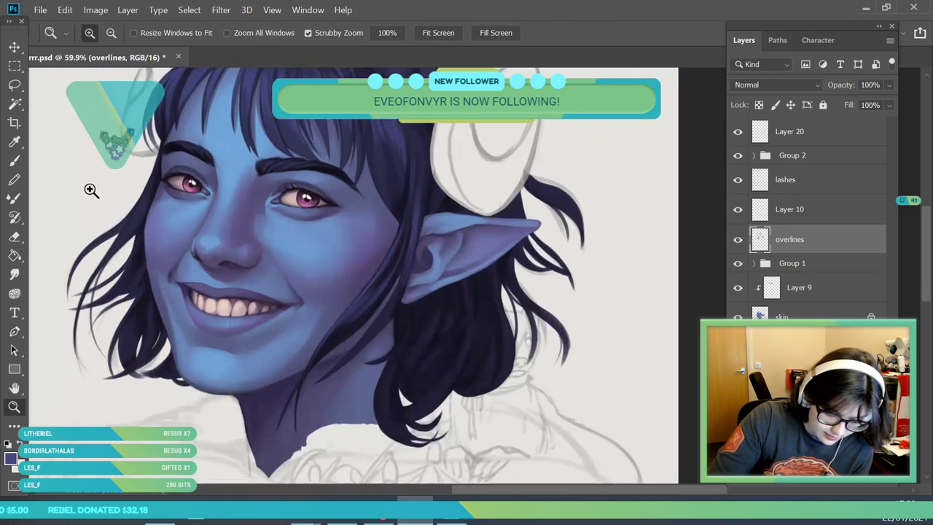
{"action": "left_click_drag", "start_coordinate": [91, 189], "coordinate": [120, 191]}
{"action": "key", "text": "b"}
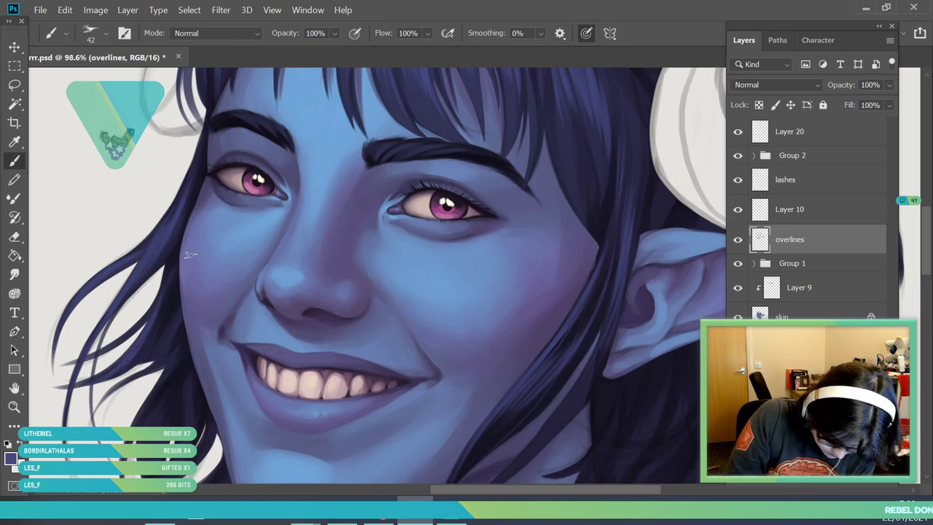
- Check the highlights on the full portrait and refine the light strands in the loose wisps beside the far cheek
{"action": "left_click", "coordinate": [15, 405]}
{"action": "left_click_drag", "start_coordinate": [174, 258], "coordinate": [120, 428]}
{"action": "left_click_drag", "start_coordinate": [202, 182], "coordinate": [205, 159]}
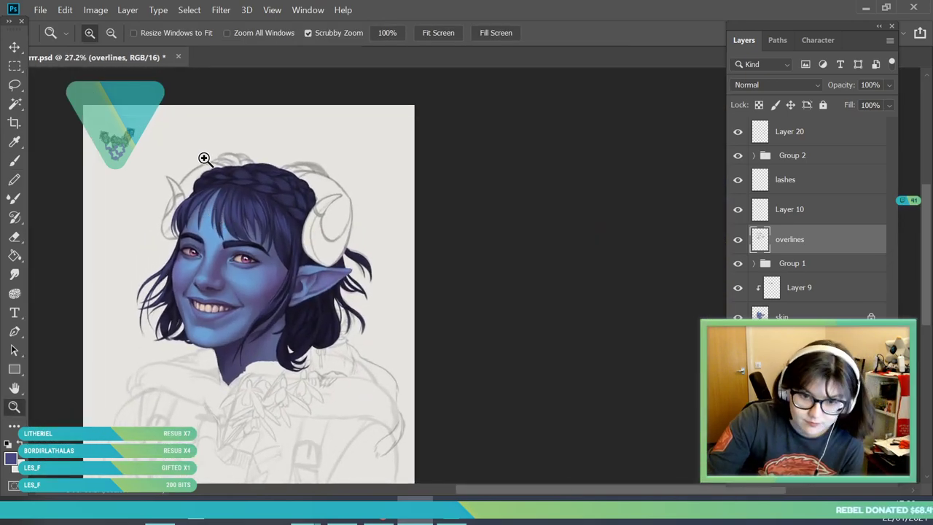
{"action": "left_click", "coordinate": [204, 159]}
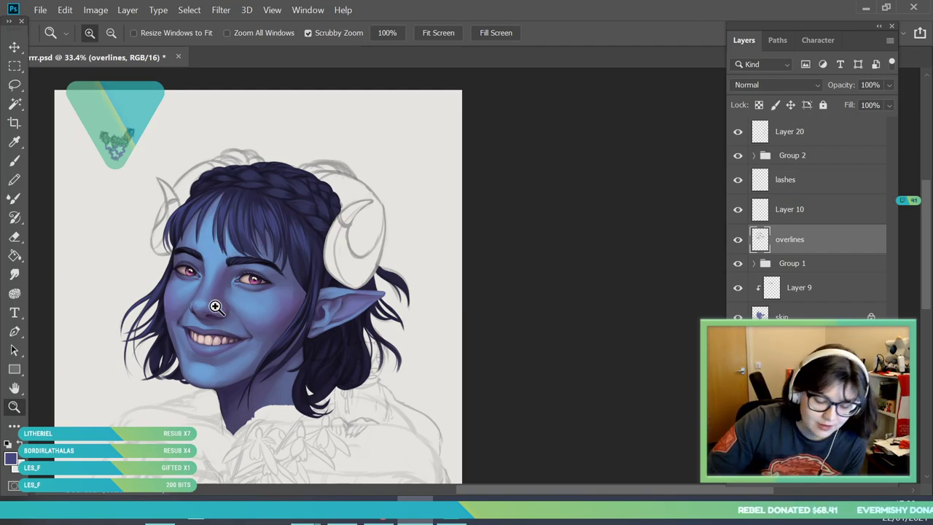
{"action": "left_click_drag", "start_coordinate": [199, 316], "coordinate": [172, 374]}
{"action": "left_click", "coordinate": [15, 161]}
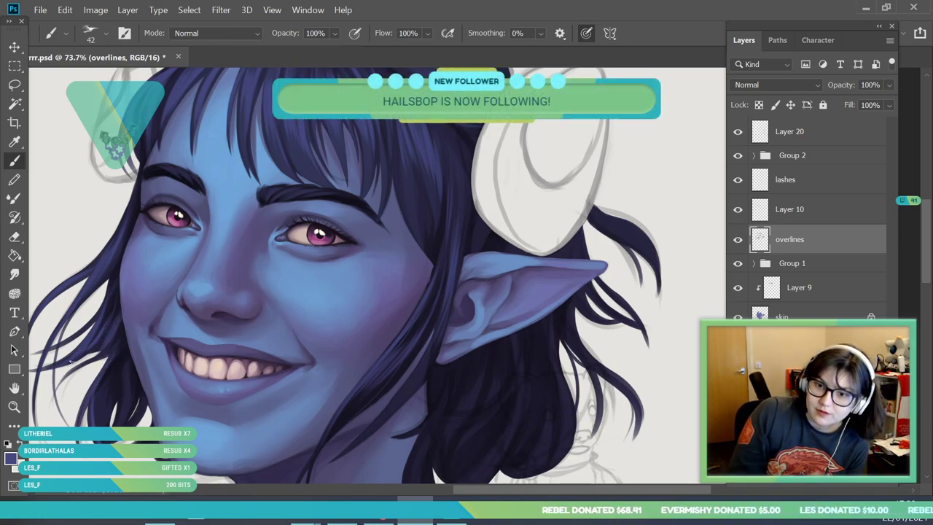
- Sample a mid blue from the lock in front of the near ear and paint strands through the dark hair below the ear
{"action": "left_click", "coordinate": [15, 406]}
{"action": "left_click_drag", "start_coordinate": [148, 301], "coordinate": [102, 462]}
{"action": "left_click_drag", "start_coordinate": [173, 215], "coordinate": [208, 264]}
{"action": "left_click_drag", "start_coordinate": [178, 209], "coordinate": [195, 224]}
{"action": "left_click_drag", "start_coordinate": [242, 160], "coordinate": [234, 241]}
{"action": "left_click_drag", "start_coordinate": [298, 364], "coordinate": [322, 416]}
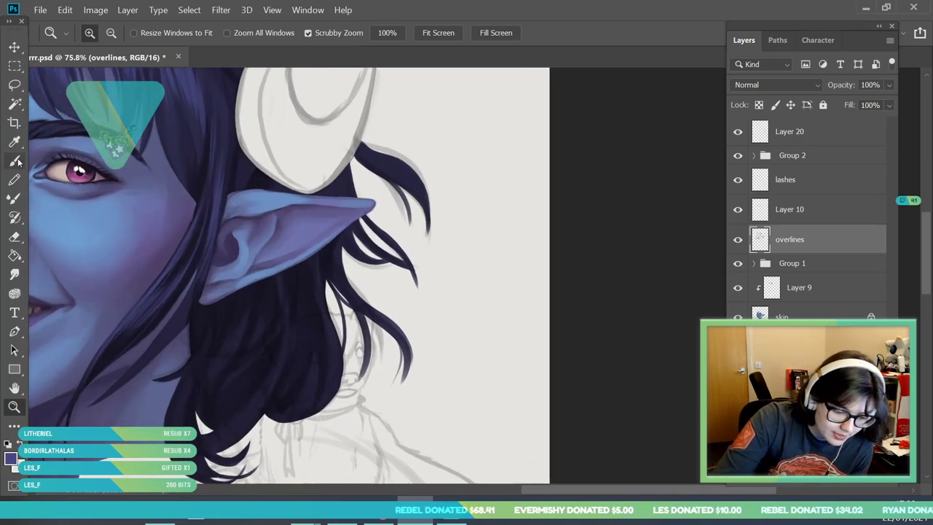
{"action": "key", "text": "b"}
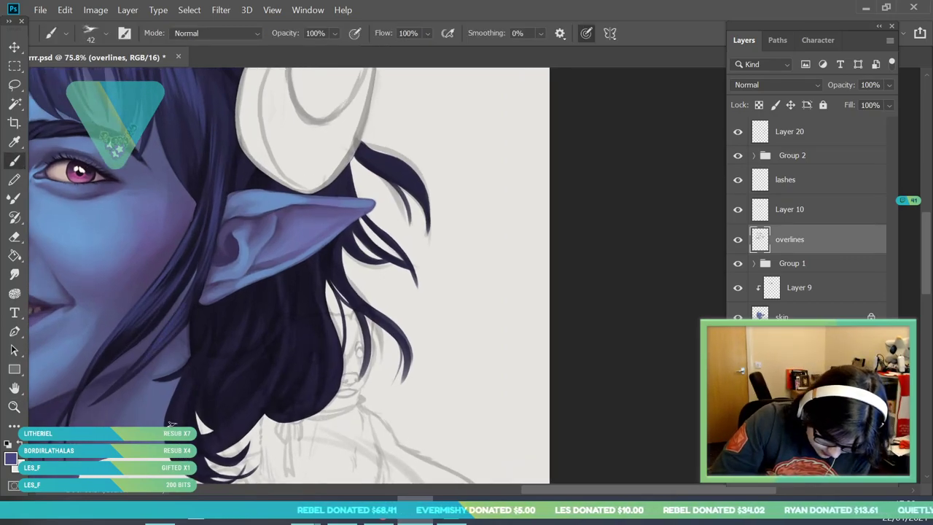
{"action": "left_click", "coordinate": [15, 142]}
{"action": "left_click", "coordinate": [217, 234]}
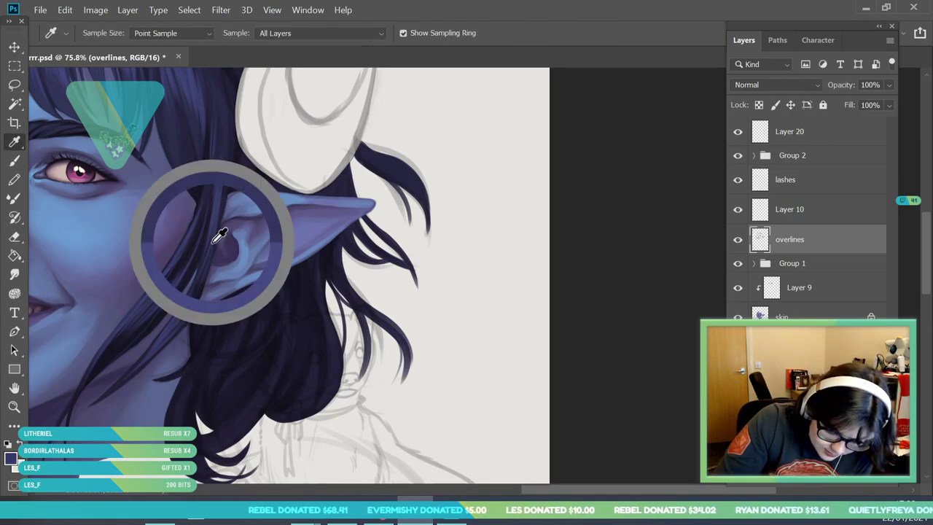
{"action": "left_click", "coordinate": [20, 161]}
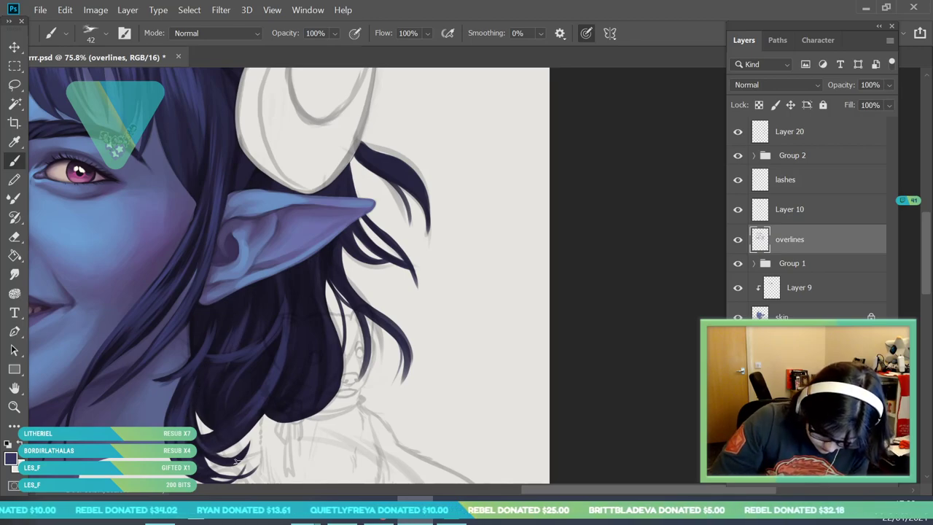
- Extend the blue strands along the rounded outer edge of the hair below the near ear
{"action": "left_click", "coordinate": [15, 407]}
{"action": "left_click_drag", "start_coordinate": [227, 264], "coordinate": [261, 328]}
{"action": "left_click", "coordinate": [15, 162]}
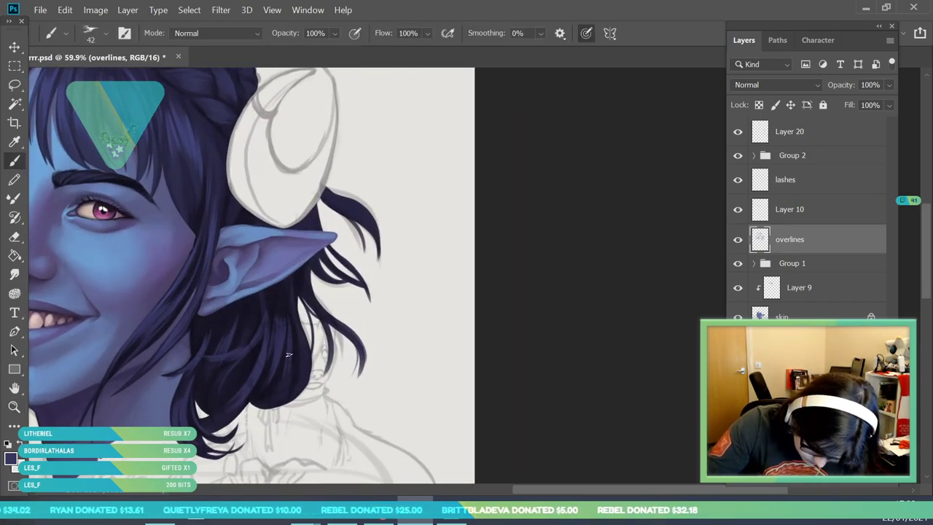
{"action": "left_click_drag", "start_coordinate": [285, 307], "coordinate": [298, 390]}
{"action": "left_click_drag", "start_coordinate": [290, 306], "coordinate": [304, 353]}
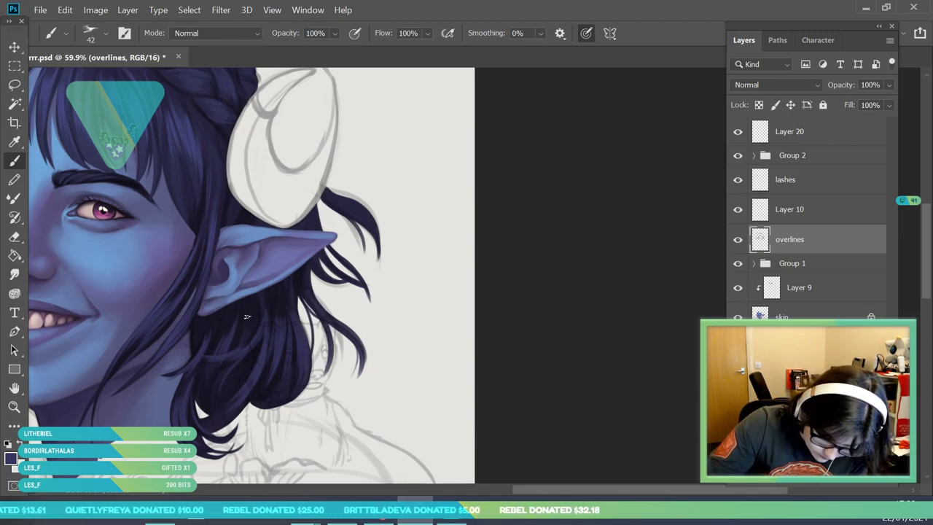
- Check the hair on the full portrait, sample a lighter blue from the fringe and touch up the fringe above the near eyebrow
{"action": "key", "text": "z"}
{"action": "left_click_drag", "start_coordinate": [261, 295], "coordinate": [66, 364]}
{"action": "left_click_drag", "start_coordinate": [188, 200], "coordinate": [317, 263]}
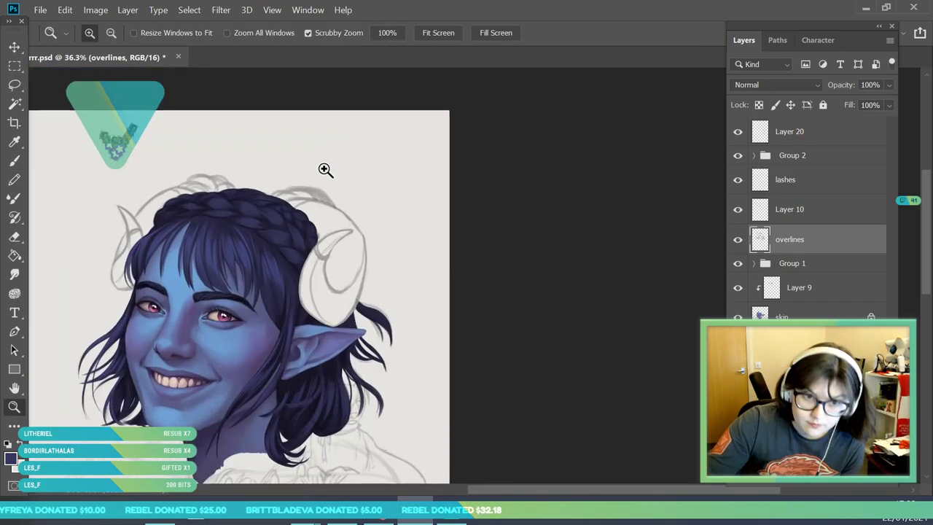
{"action": "left_click_drag", "start_coordinate": [325, 168], "coordinate": [302, 187]}
{"action": "scroll", "coordinate": [241, 249], "scroll_direction": "up", "scroll_amount": 1}
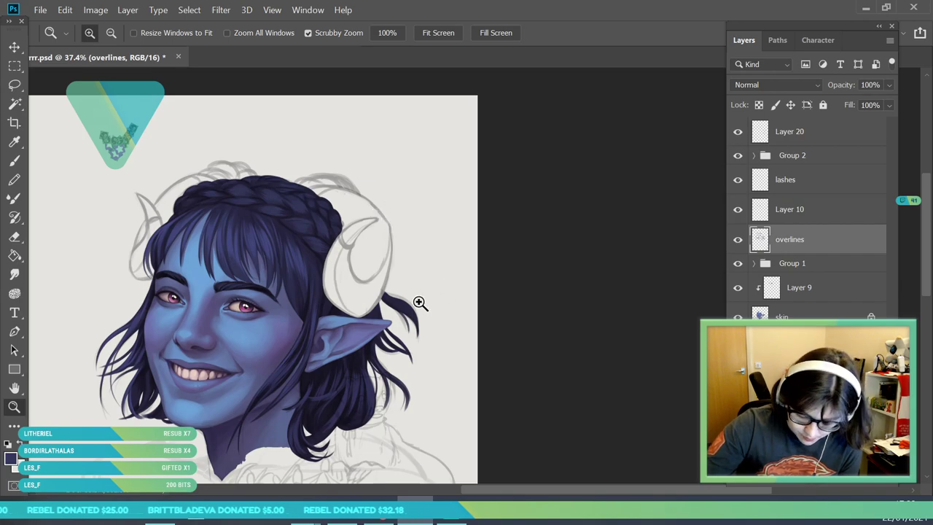
{"action": "scroll", "coordinate": [416, 302], "scroll_direction": "up", "scroll_amount": 3}
{"action": "key", "text": "b"}
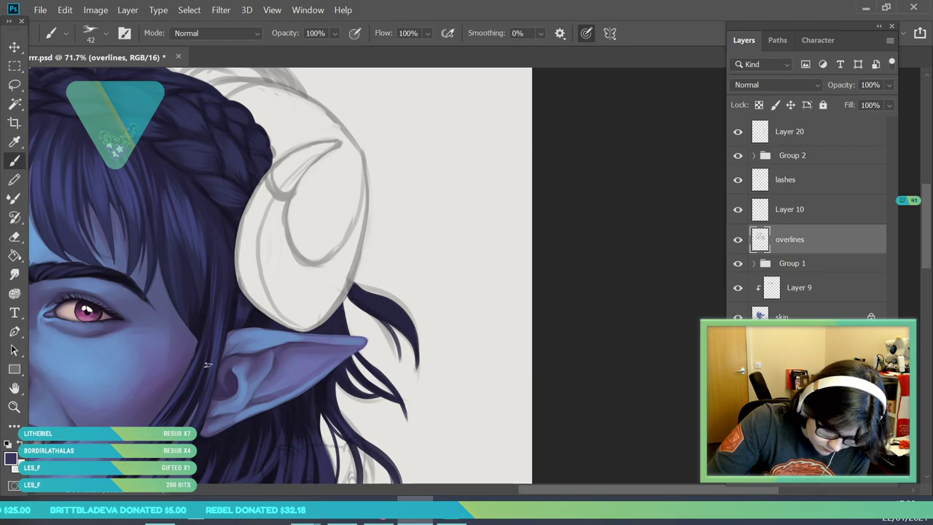
{"action": "left_click", "coordinate": [12, 410]}
{"action": "left_click_drag", "start_coordinate": [182, 263], "coordinate": [144, 321]}
{"action": "left_click", "coordinate": [14, 142]}
{"action": "left_click", "coordinate": [144, 226]}
{"action": "left_click", "coordinate": [15, 160]}
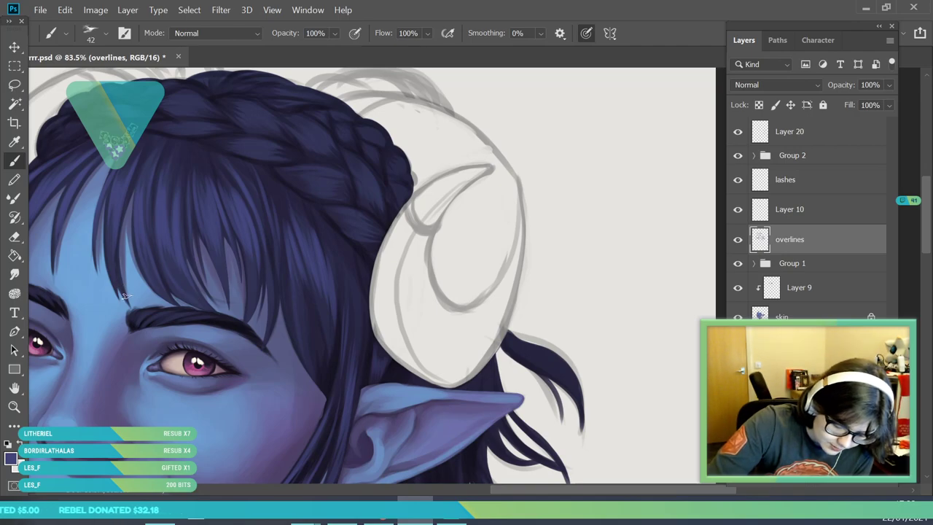
- Check the full portrait, set the brush size to 29 and paint a highlight on the braid section above the fringe
{"action": "left_click", "coordinate": [18, 410]}
{"action": "left_click_drag", "start_coordinate": [341, 255], "coordinate": [265, 273]}
{"action": "left_click_drag", "start_coordinate": [230, 227], "coordinate": [264, 306]}
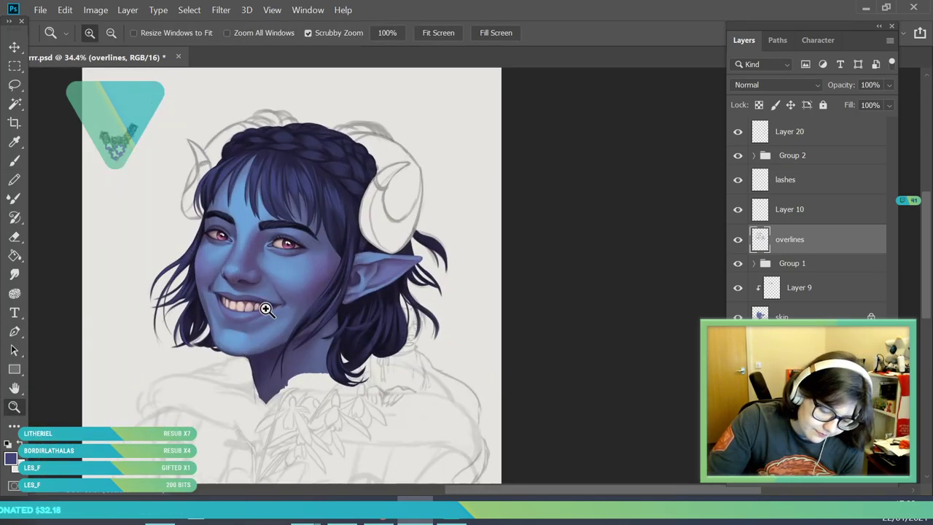
{"action": "left_click_drag", "start_coordinate": [295, 177], "coordinate": [308, 228]}
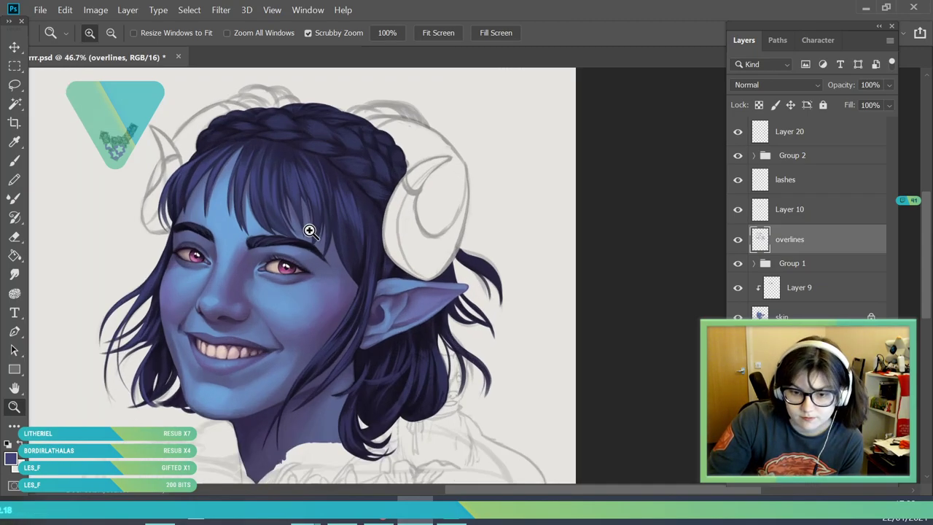
{"action": "mouse_move", "coordinate": [311, 127]}
{"action": "left_mouse_down"}
{"action": "mouse_move", "coordinate": [323, 127]}
{"action": "mouse_move", "coordinate": [320, 111]}
{"action": "mouse_move", "coordinate": [347, 147]}
{"action": "left_mouse_up"}
{"action": "key", "text": "b"}
{"action": "left_click", "coordinate": [106, 34]}
{"action": "left_click_drag", "start_coordinate": [99, 80], "coordinate": [95, 80]}
{"action": "left_click", "coordinate": [308, 224]}
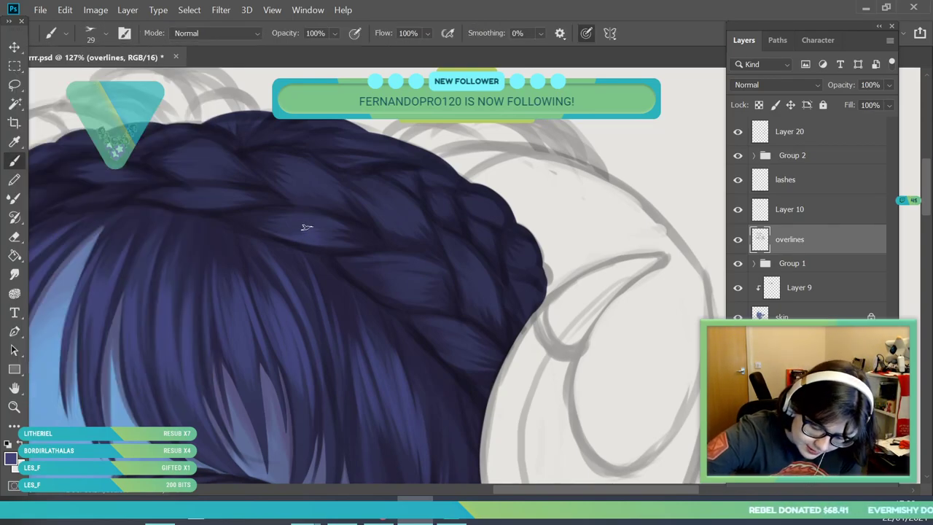
{"action": "left_click_drag", "start_coordinate": [301, 223], "coordinate": [358, 232]}
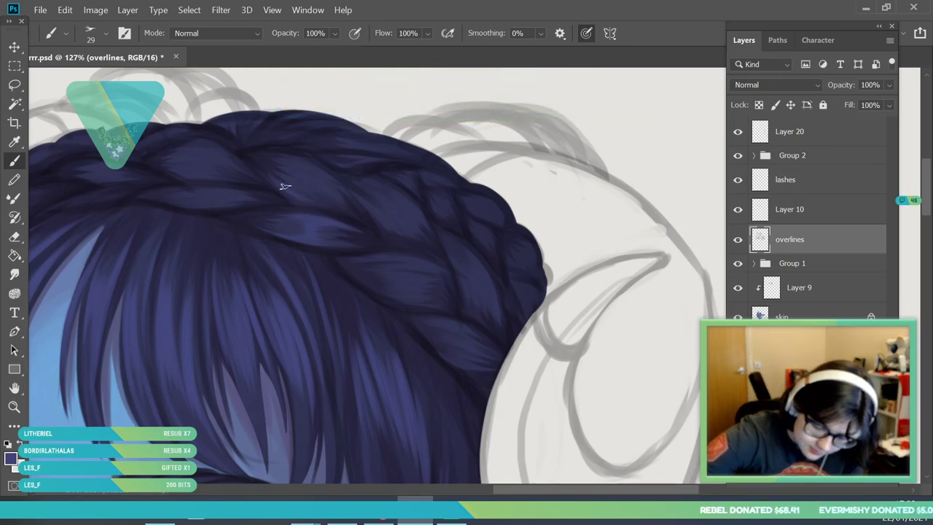
- Sample the fringe's lighter blue and paint highlights along the middle sections of the braid
{"action": "key", "text": "i"}
{"action": "left_click", "coordinate": [175, 319]}
{"action": "key", "text": "b"}
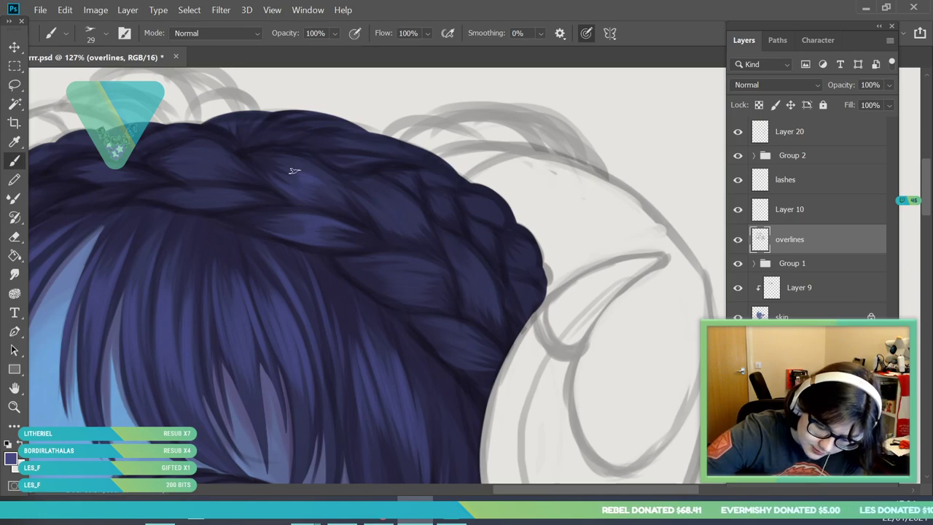
{"action": "left_click_drag", "start_coordinate": [286, 166], "coordinate": [341, 191]}
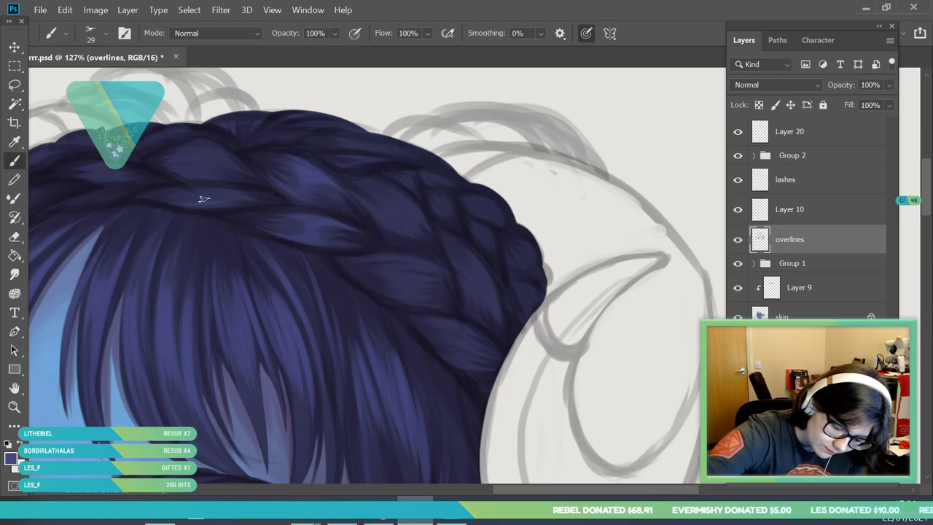
{"action": "mouse_move", "coordinate": [173, 193]}
{"action": "left_mouse_down"}
{"action": "mouse_move", "coordinate": [223, 192]}
{"action": "mouse_move", "coordinate": [228, 161]}
{"action": "mouse_move", "coordinate": [238, 165]}
{"action": "left_mouse_up"}
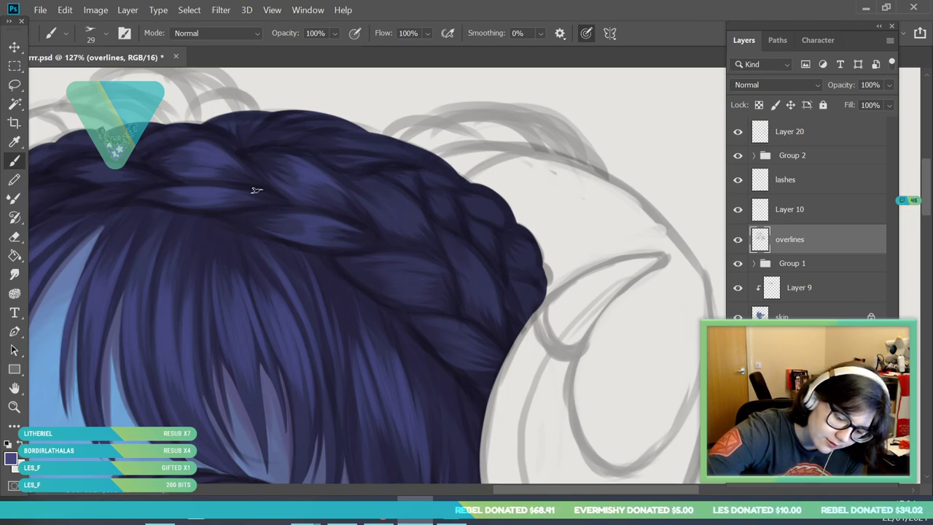
{"action": "left_click_drag", "start_coordinate": [71, 201], "coordinate": [124, 193]}
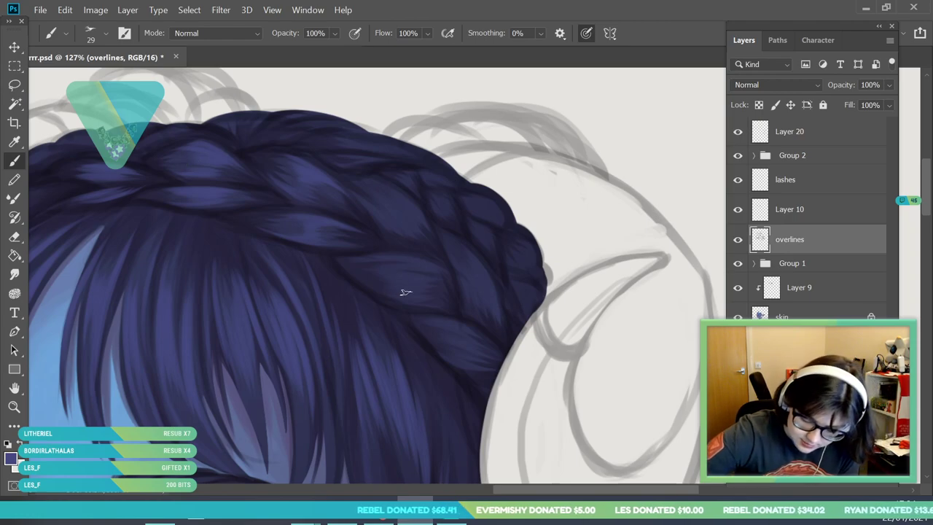
{"action": "left_click_drag", "start_coordinate": [402, 277], "coordinate": [442, 271]}
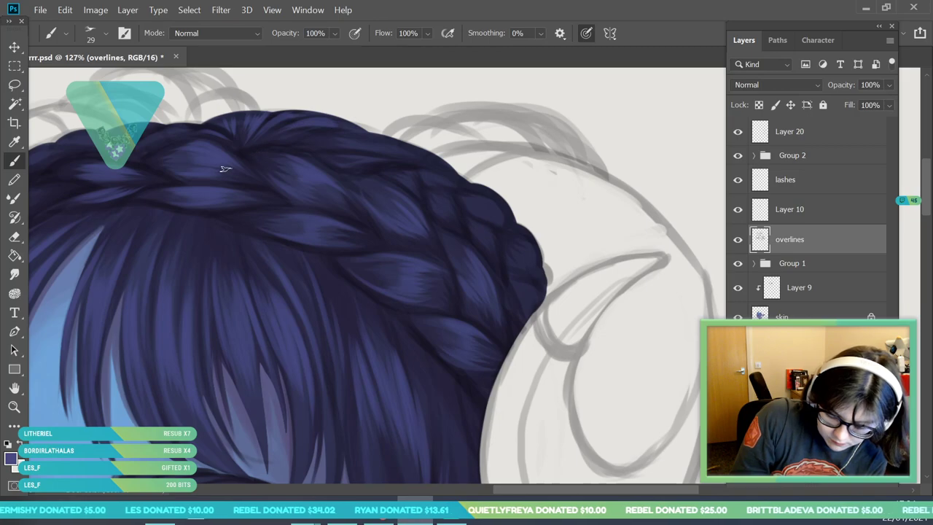
- Paint lighter blue highlights on the braid sections toward the far horn
{"action": "key", "text": "z"}
{"action": "left_click_drag", "start_coordinate": [372, 212], "coordinate": [329, 279]}
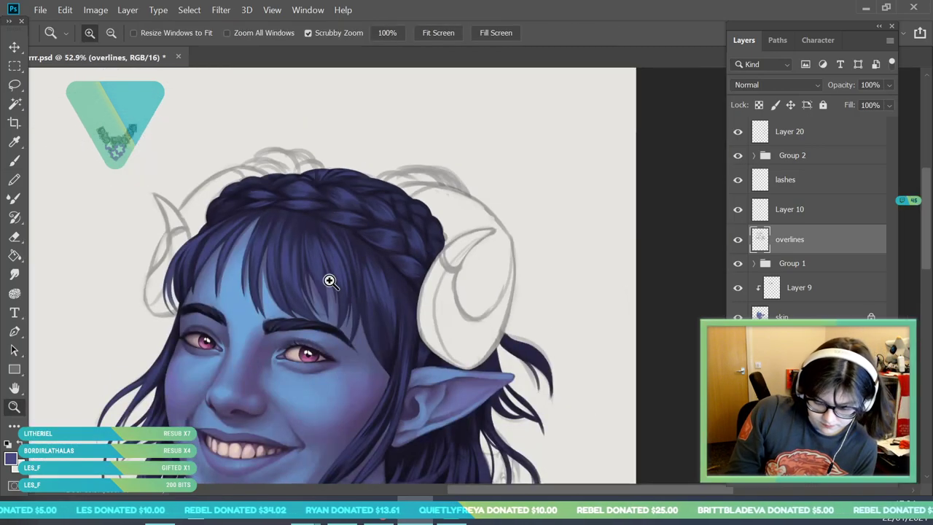
{"action": "mouse_move", "coordinate": [256, 185]}
{"action": "left_mouse_down"}
{"action": "mouse_move", "coordinate": [285, 281]}
{"action": "mouse_move", "coordinate": [315, 291]}
{"action": "left_mouse_up"}
{"action": "left_click", "coordinate": [15, 160]}
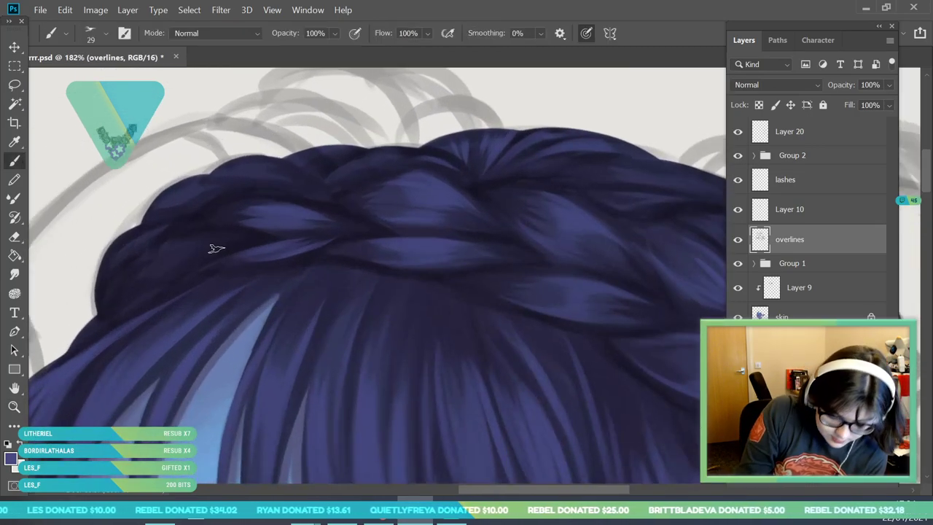
{"action": "mouse_move", "coordinate": [232, 234]}
{"action": "left_mouse_down"}
{"action": "mouse_move", "coordinate": [175, 242]}
{"action": "mouse_move", "coordinate": [169, 258]}
{"action": "mouse_move", "coordinate": [189, 262]}
{"action": "mouse_move", "coordinate": [126, 255]}
{"action": "left_mouse_up"}
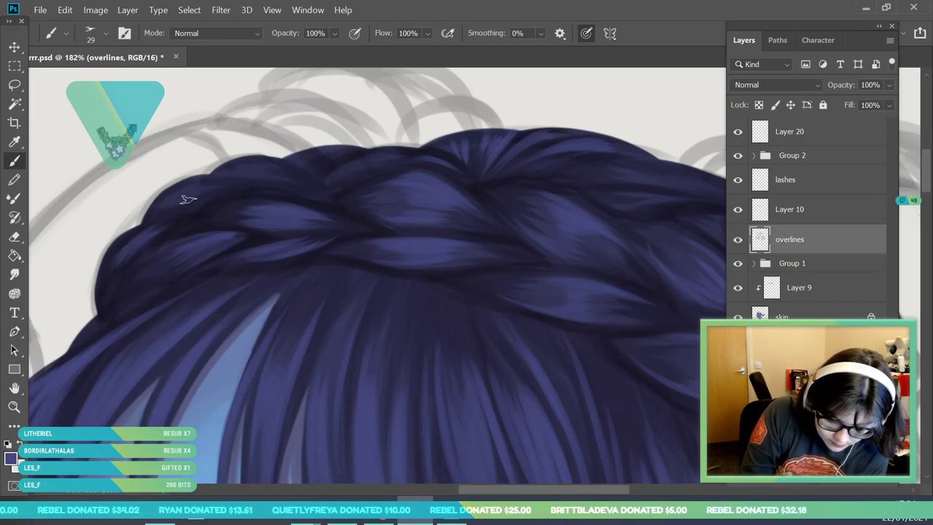
{"action": "mouse_move", "coordinate": [217, 195]}
{"action": "left_mouse_down"}
{"action": "mouse_move", "coordinate": [165, 211]}
{"action": "mouse_move", "coordinate": [175, 207]}
{"action": "left_mouse_up"}
{"action": "left_click_drag", "start_coordinate": [211, 196], "coordinate": [178, 199]}
{"action": "mouse_move", "coordinate": [262, 182]}
{"action": "left_mouse_down"}
{"action": "mouse_move", "coordinate": [208, 180]}
{"action": "mouse_move", "coordinate": [239, 170]}
{"action": "mouse_move", "coordinate": [317, 204]}
{"action": "left_mouse_up"}
{"action": "mouse_move", "coordinate": [295, 159]}
{"action": "left_mouse_down"}
{"action": "mouse_move", "coordinate": [327, 163]}
{"action": "mouse_move", "coordinate": [338, 179]}
{"action": "mouse_move", "coordinate": [394, 158]}
{"action": "mouse_move", "coordinate": [340, 180]}
{"action": "left_mouse_up"}
{"action": "left_click_drag", "start_coordinate": [380, 168], "coordinate": [340, 183]}
- Check the braid on the full portrait and highlight its small sections beside the near horn
{"action": "left_click", "coordinate": [14, 407]}
{"action": "left_click_drag", "start_coordinate": [194, 285], "coordinate": [184, 419]}
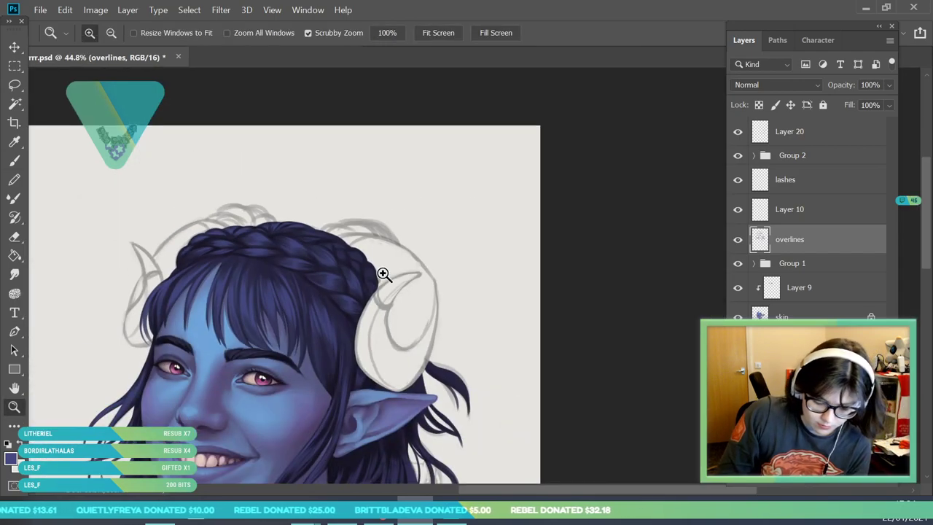
{"action": "left_click_drag", "start_coordinate": [384, 296], "coordinate": [408, 385]}
{"action": "key", "text": "b"}
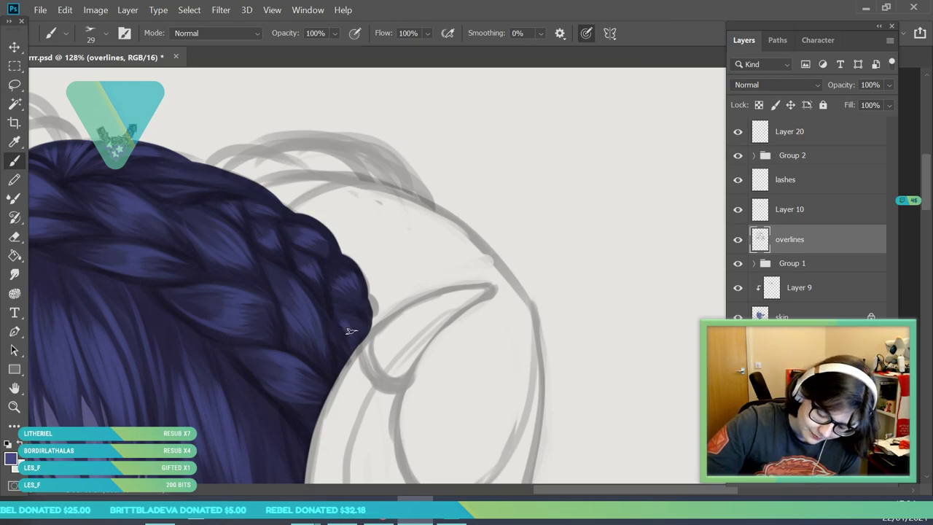
- Sample a dark navy, darken the hair under and behind the near ear, and check it on the full portrait
{"action": "key", "text": "z"}
{"action": "left_click_drag", "start_coordinate": [213, 233], "coordinate": [139, 313]}
{"action": "left_click_drag", "start_coordinate": [218, 292], "coordinate": [241, 345]}
{"action": "mouse_move", "coordinate": [262, 313]}
{"action": "left_mouse_down"}
{"action": "mouse_move", "coordinate": [244, 338]}
{"action": "mouse_move", "coordinate": [255, 360]}
{"action": "left_mouse_up"}
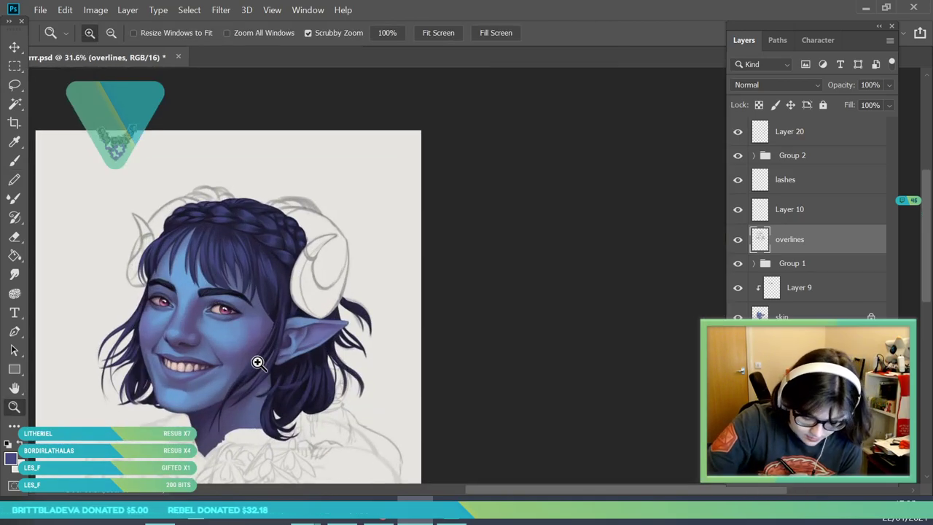
{"action": "left_click_drag", "start_coordinate": [309, 397], "coordinate": [379, 495]}
{"action": "left_click", "coordinate": [14, 142]}
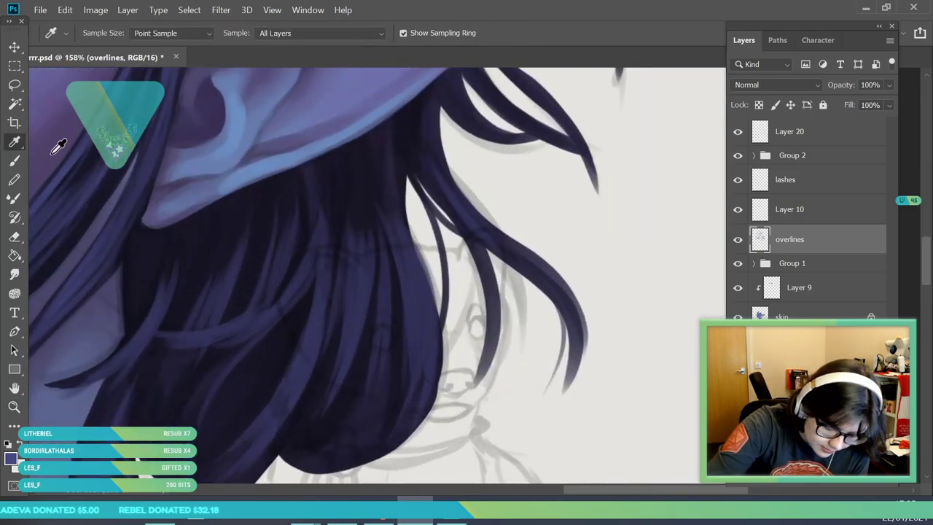
{"action": "key", "text": "b"}
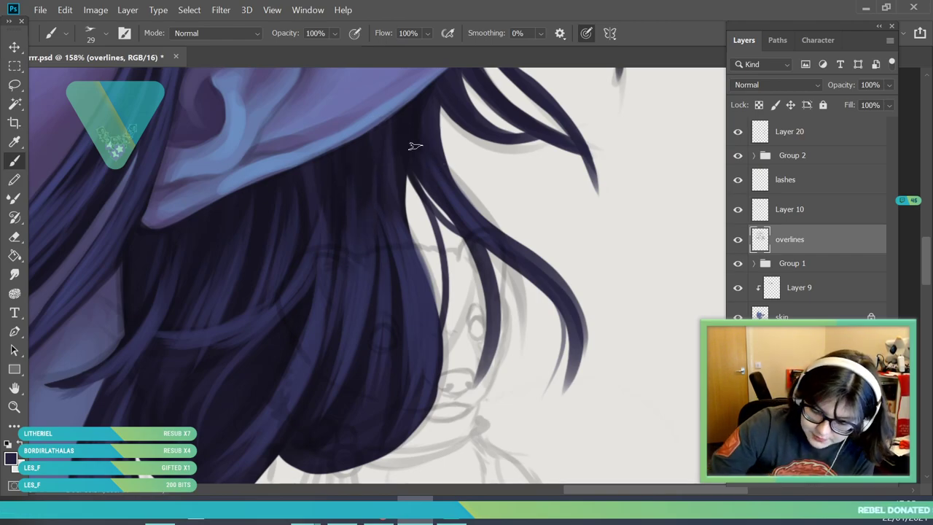
{"action": "key", "text": "z"}
{"action": "mouse_move", "coordinate": [242, 300]}
{"action": "left_mouse_down"}
{"action": "mouse_move", "coordinate": [183, 413]}
{"action": "mouse_move", "coordinate": [80, 437]}
{"action": "left_mouse_up"}
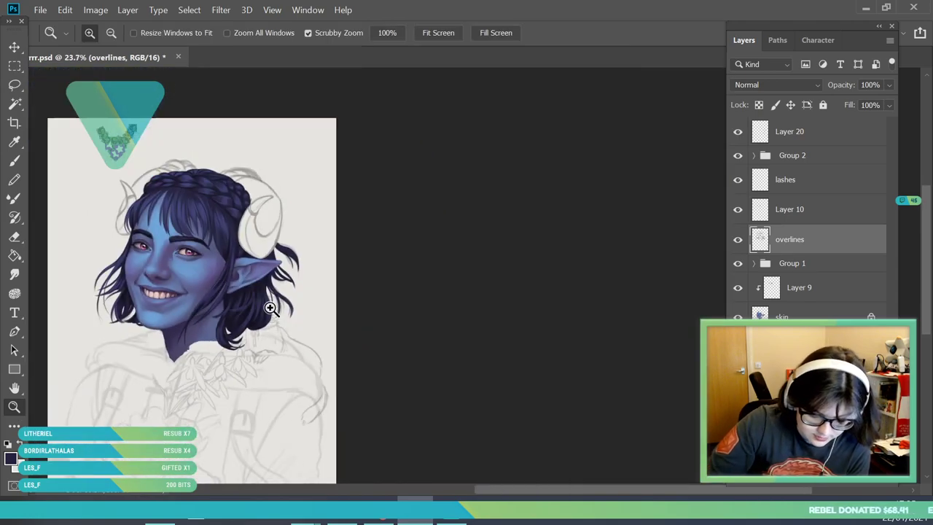
{"action": "left_click_drag", "start_coordinate": [132, 172], "coordinate": [158, 204]}
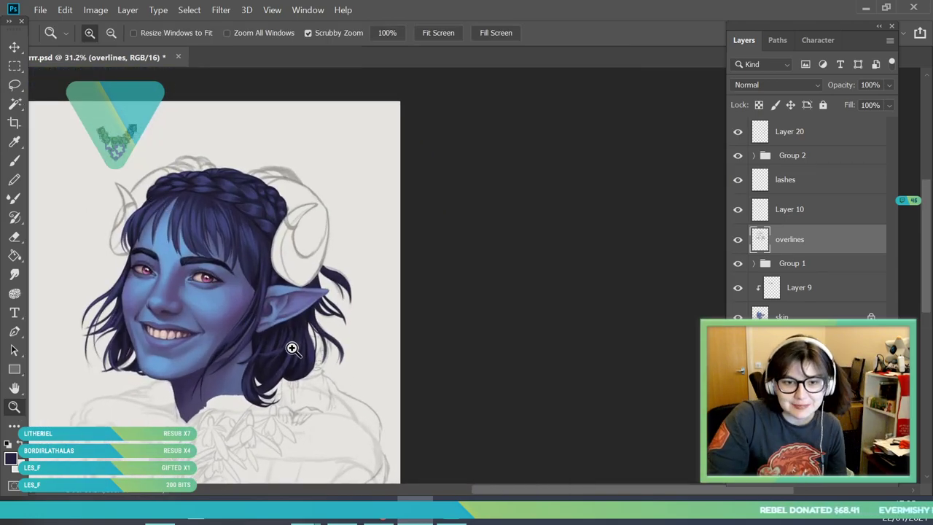
{"action": "left_click_drag", "start_coordinate": [286, 261], "coordinate": [287, 346]}
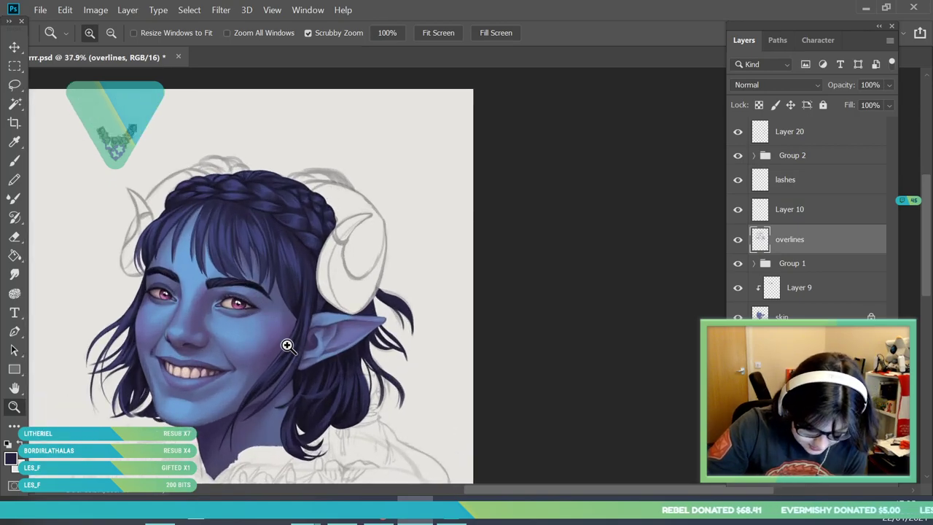
- Sample the blue of the fringe and change the foreground colour to the paler blue 677cac
{"action": "left_click_drag", "start_coordinate": [195, 198], "coordinate": [184, 310]}
{"action": "left_click", "coordinate": [14, 144]}
{"action": "left_click", "coordinate": [216, 258]}
{"action": "left_click", "coordinate": [10, 456]}
{"action": "left_click", "coordinate": [452, 159]}
{"action": "left_click", "coordinate": [581, 170]}
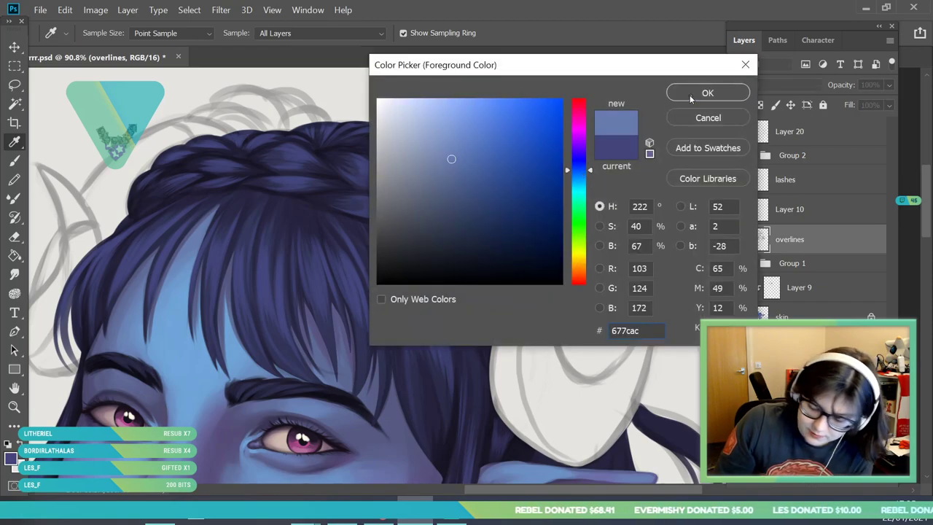
{"action": "left_click", "coordinate": [692, 95]}
- Paint fine pale blue highlight strands across the middle of the fringe and over its far side
{"action": "left_click", "coordinate": [14, 406]}
{"action": "left_click_drag", "start_coordinate": [79, 297], "coordinate": [86, 309]}
{"action": "left_click", "coordinate": [15, 161]}
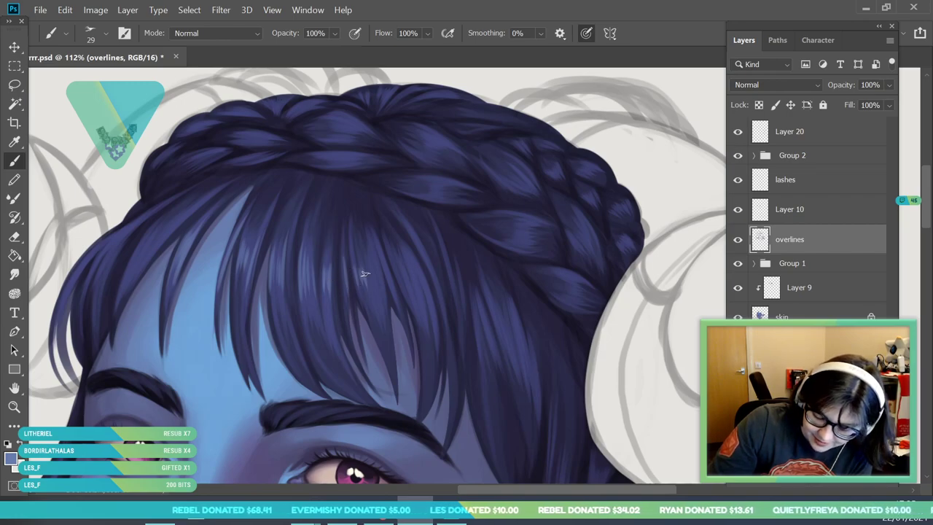
{"action": "left_click_drag", "start_coordinate": [391, 259], "coordinate": [431, 313]}
{"action": "left_click_drag", "start_coordinate": [418, 252], "coordinate": [442, 322]}
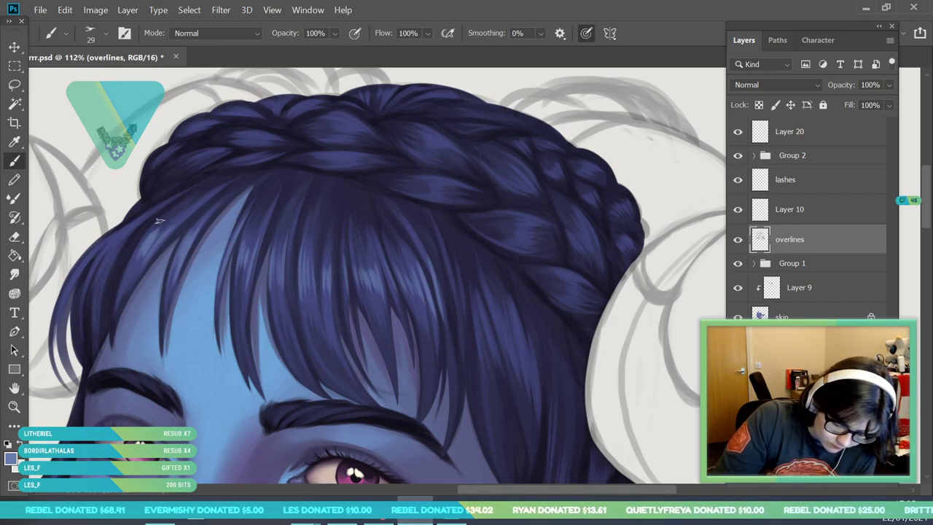
{"action": "mouse_move", "coordinate": [142, 223]}
{"action": "left_mouse_down"}
{"action": "mouse_move", "coordinate": [110, 261]}
{"action": "mouse_move", "coordinate": [110, 240]}
{"action": "mouse_move", "coordinate": [95, 256]}
{"action": "left_mouse_up"}
- Check the pale highlights on the full portrait and refine them over the fringe and braid
{"action": "left_click", "coordinate": [14, 407]}
{"action": "left_click_drag", "start_coordinate": [156, 408], "coordinate": [143, 425]}
{"action": "left_click_drag", "start_coordinate": [354, 368], "coordinate": [345, 372]}
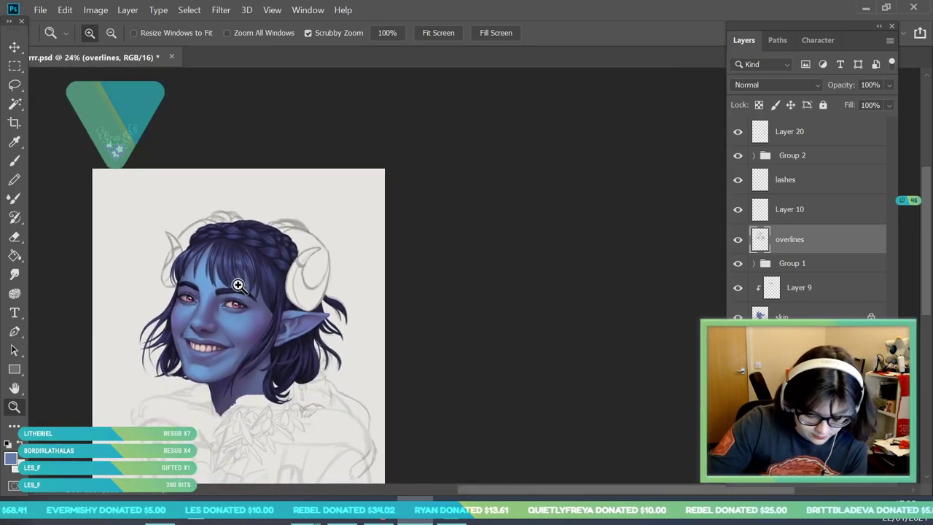
{"action": "left_click_drag", "start_coordinate": [195, 298], "coordinate": [178, 271]}
{"action": "key", "text": "b"}
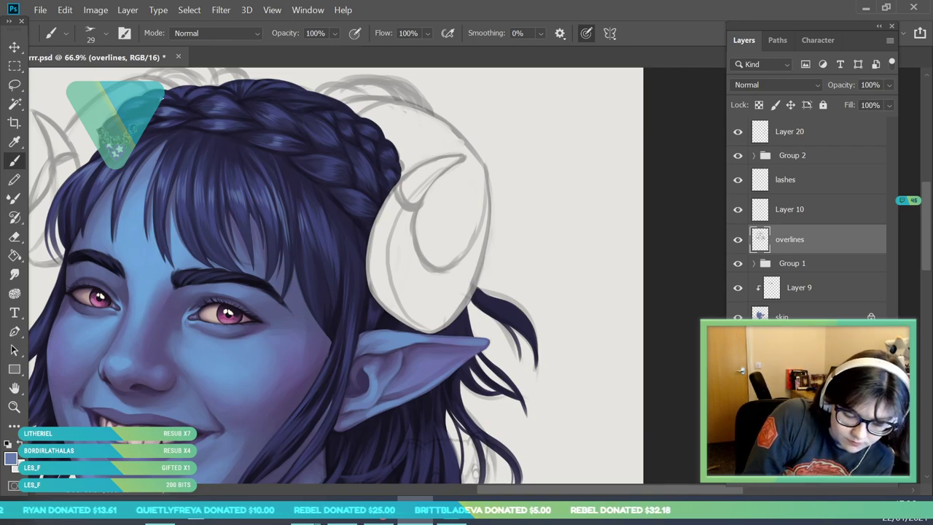
- Examine the face and the hair around and below the near ear up close
{"action": "left_click", "coordinate": [15, 407]}
{"action": "left_click_drag", "start_coordinate": [200, 321], "coordinate": [170, 415]}
{"action": "left_click_drag", "start_coordinate": [170, 333], "coordinate": [173, 335]}
{"action": "key", "text": "b"}
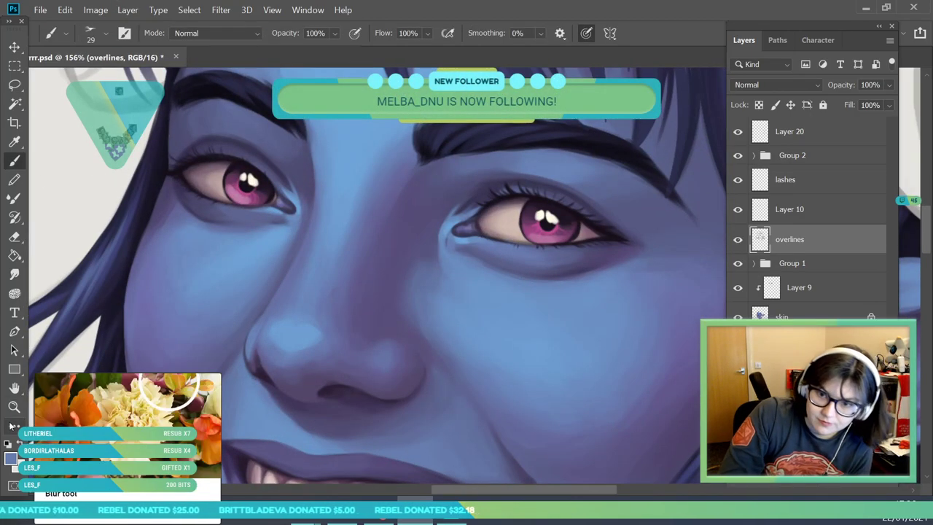
{"action": "key", "text": "z"}
{"action": "left_click_drag", "start_coordinate": [175, 251], "coordinate": [208, 344]}
{"action": "left_click_drag", "start_coordinate": [288, 266], "coordinate": [271, 336]}
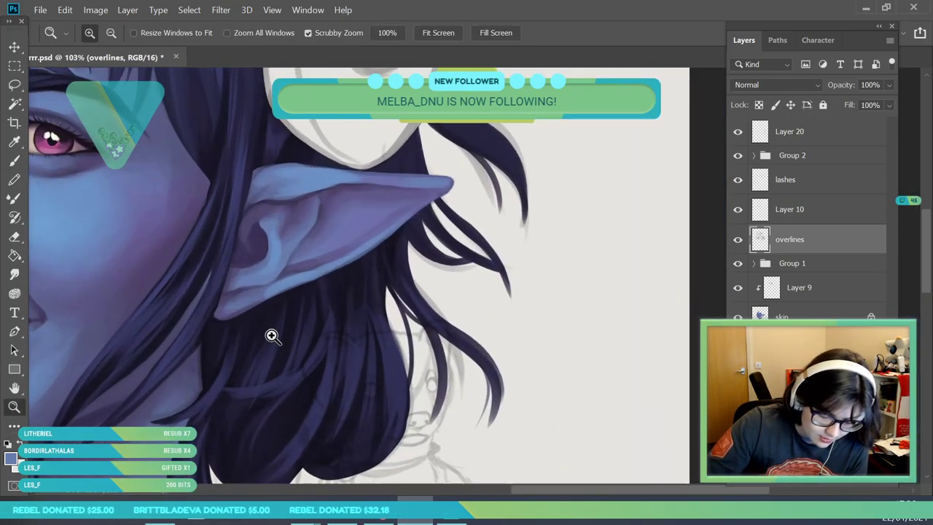
{"action": "left_click", "coordinate": [14, 161]}
- Review the hair highlights on the whole portrait at several view sizes
{"action": "left_click", "coordinate": [15, 407]}
{"action": "left_click_drag", "start_coordinate": [185, 250], "coordinate": [149, 337]}
{"action": "scroll", "coordinate": [189, 350], "scroll_direction": "down", "scroll_amount": 5}
{"action": "scroll", "coordinate": [234, 362], "scroll_direction": "up", "scroll_amount": 2}
{"action": "scroll", "coordinate": [204, 369], "scroll_direction": "down", "scroll_amount": 3}
{"action": "scroll", "coordinate": [219, 307], "scroll_direction": "up", "scroll_amount": 4}
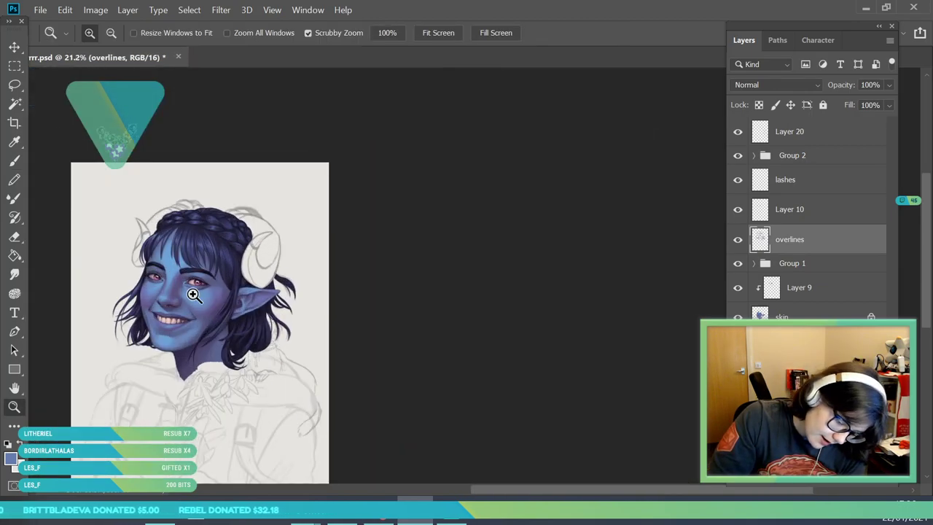
{"action": "scroll", "coordinate": [268, 242], "scroll_direction": "up", "scroll_amount": 1}
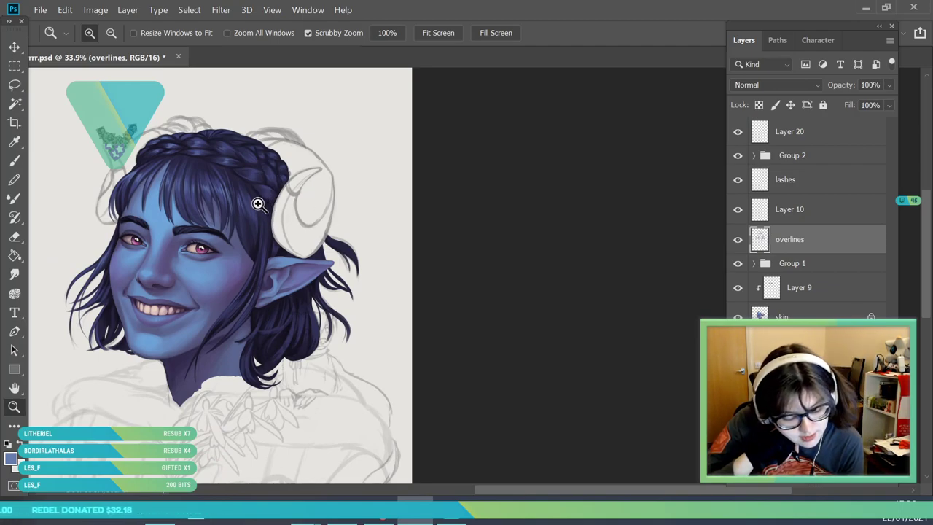
{"action": "left_click_drag", "start_coordinate": [205, 252], "coordinate": [219, 338]}
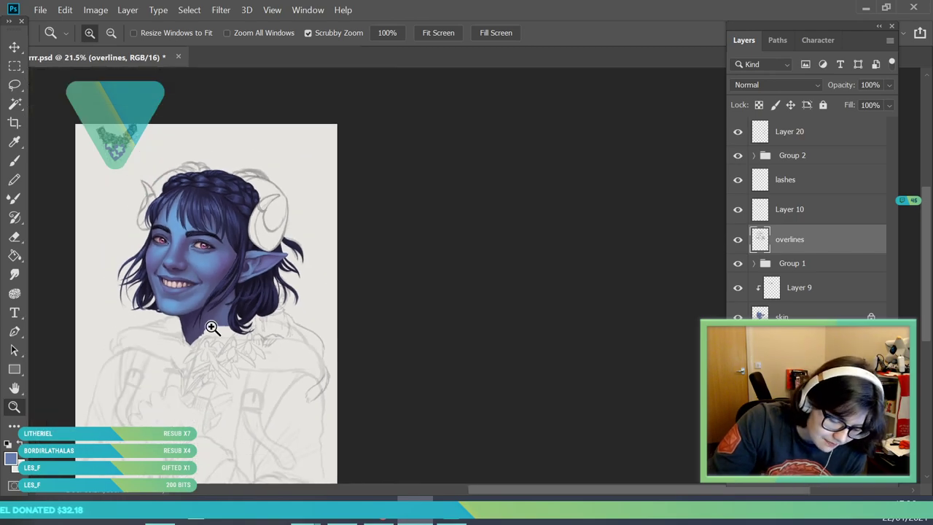
{"action": "left_click_drag", "start_coordinate": [155, 243], "coordinate": [162, 239]}
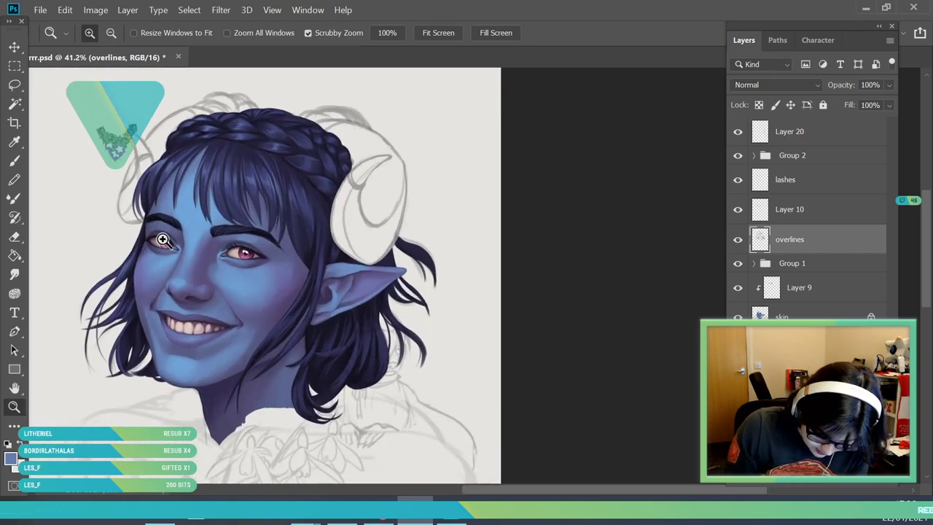
{"action": "scroll", "coordinate": [387, 410], "scroll_direction": "down", "scroll_amount": 2}
{"action": "scroll", "coordinate": [364, 386], "scroll_direction": "up", "scroll_amount": 2}
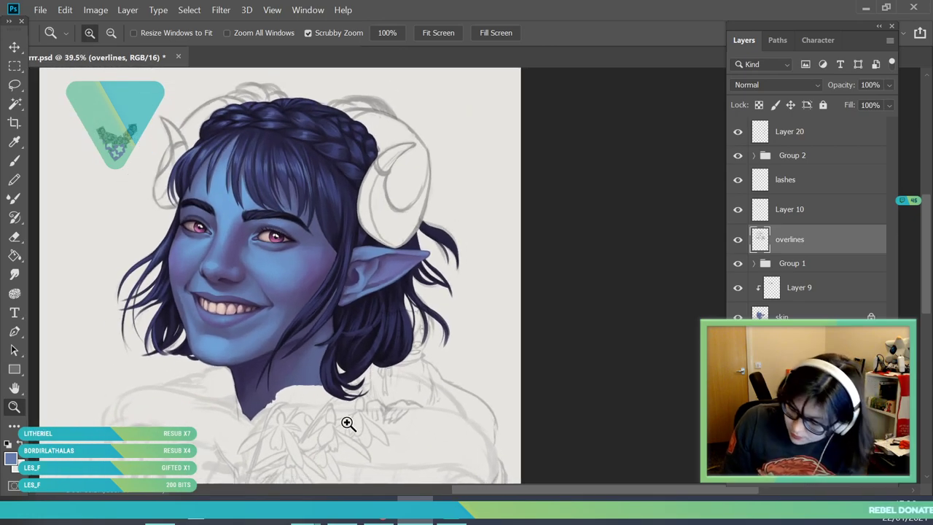
- On the skin layer, trim the far edge of the neck into a smoother line with the 10 px eraser
{"action": "left_click", "coordinate": [783, 316]}
{"action": "left_click_drag", "start_coordinate": [278, 307], "coordinate": [265, 313]}
{"action": "left_click_drag", "start_coordinate": [261, 414], "coordinate": [317, 478]}
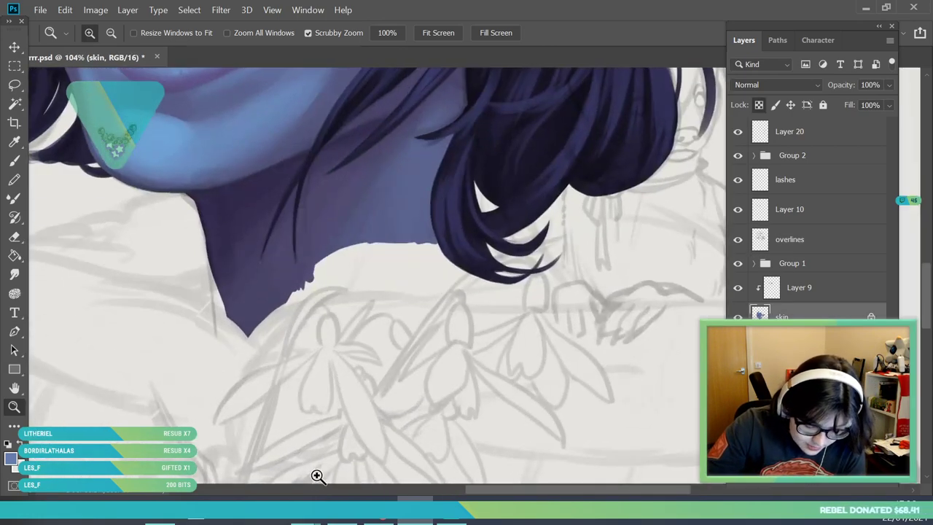
{"action": "scroll", "coordinate": [250, 323], "scroll_direction": "up", "scroll_amount": 4}
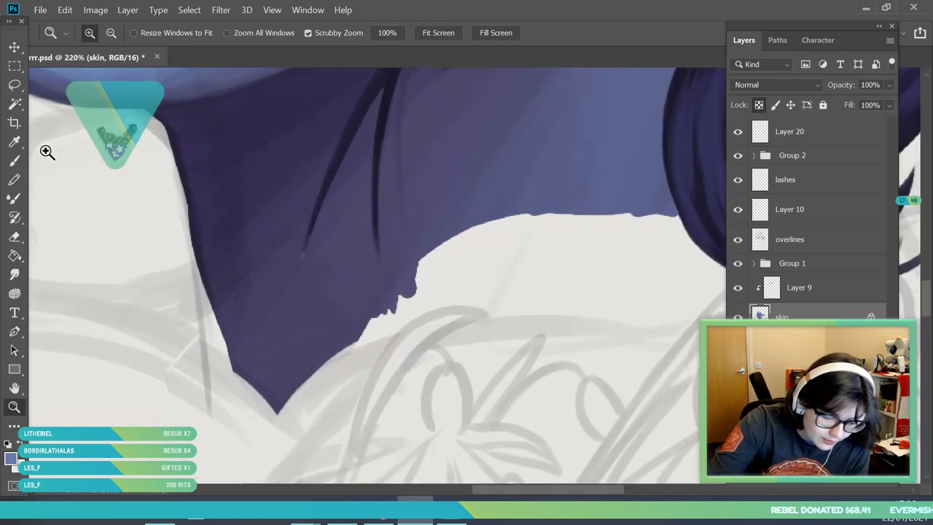
{"action": "key", "text": "e"}
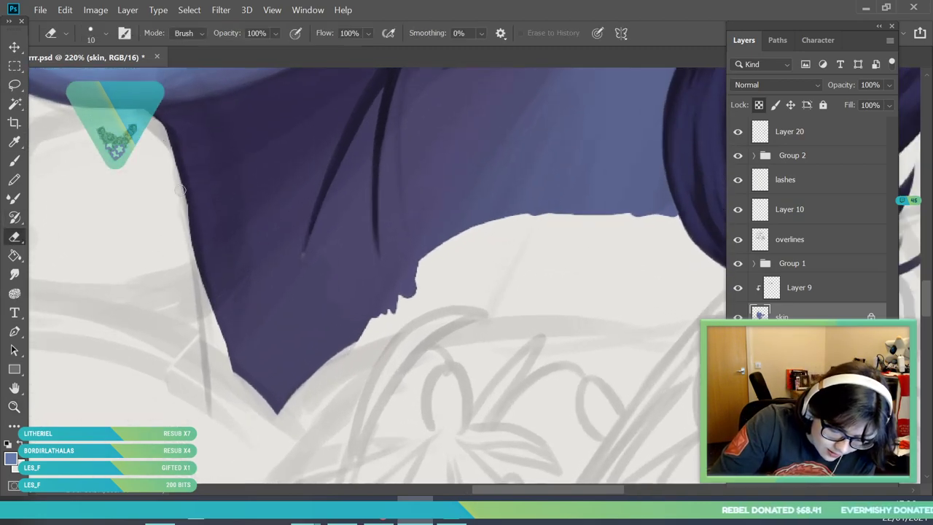
{"action": "mouse_move", "coordinate": [189, 255]}
{"action": "left_mouse_down"}
{"action": "mouse_move", "coordinate": [184, 213]}
{"action": "mouse_move", "coordinate": [201, 288]}
{"action": "left_mouse_up"}
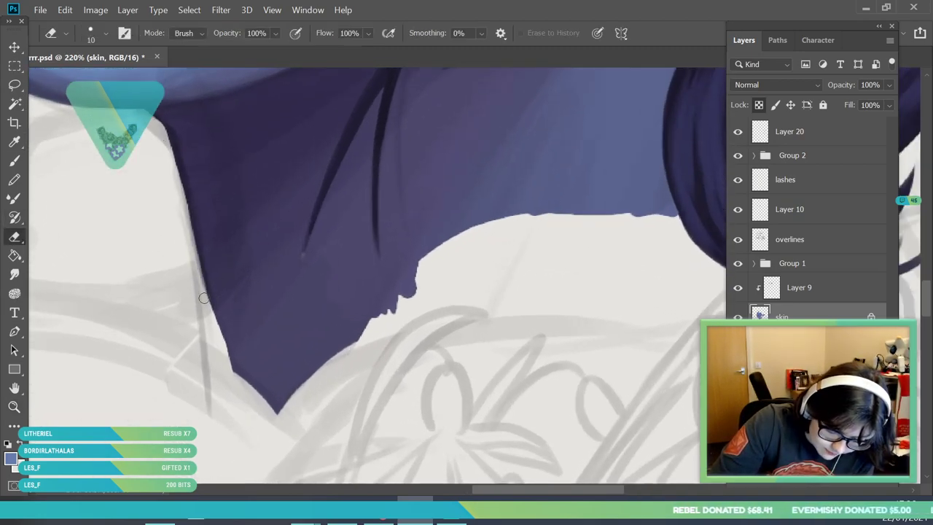
- Check the trimmed neck edge against the full portrait
{"action": "key", "text": "b"}
{"action": "key", "text": "i"}
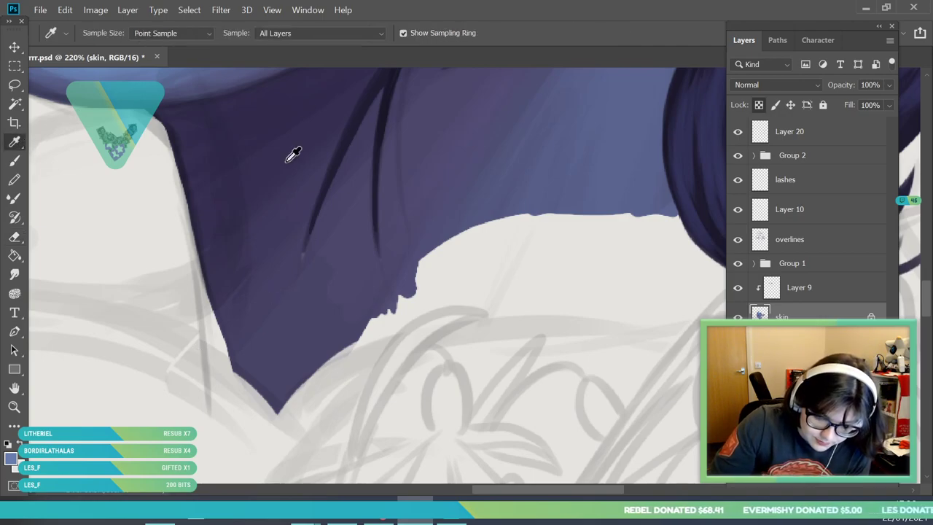
{"action": "left_click", "coordinate": [289, 37]}
{"action": "left_click", "coordinate": [19, 409]}
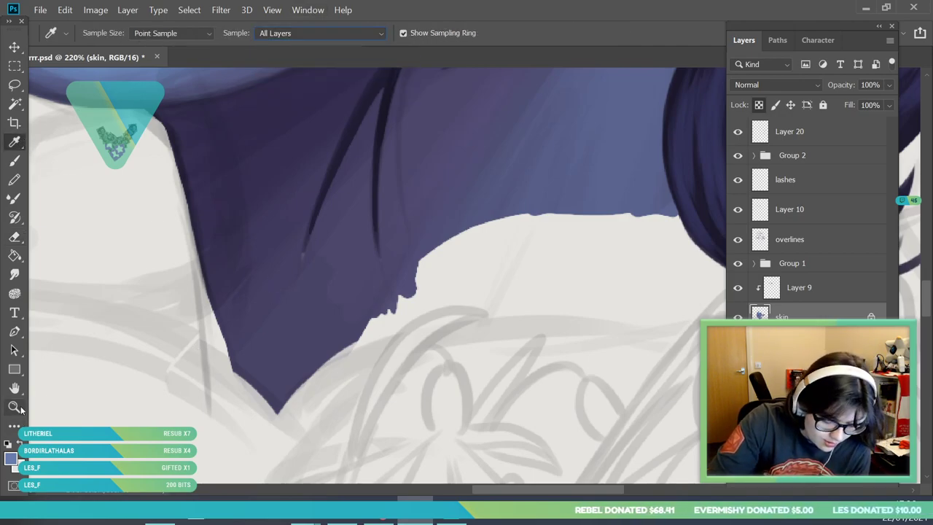
{"action": "left_click_drag", "start_coordinate": [214, 326], "coordinate": [109, 362]}
{"action": "left_click", "coordinate": [16, 407]}
{"action": "left_click_drag", "start_coordinate": [211, 362], "coordinate": [185, 357]}
{"action": "left_click_drag", "start_coordinate": [235, 193], "coordinate": [262, 219]}
{"action": "mouse_move", "coordinate": [255, 342]}
{"action": "left_mouse_down"}
{"action": "mouse_move", "coordinate": [292, 369]}
{"action": "mouse_move", "coordinate": [248, 357]}
{"action": "left_mouse_up"}
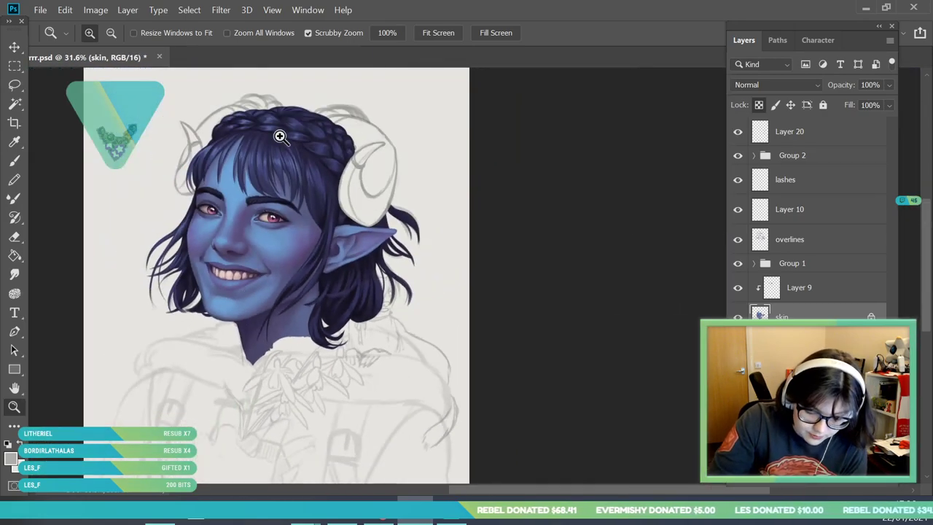
{"action": "scroll", "coordinate": [279, 142], "scroll_direction": "up", "scroll_amount": 2}
- Merge the Group 1 horn sketch group into a single layer and set its blend mode to Multiply
{"action": "left_click", "coordinate": [738, 263]}
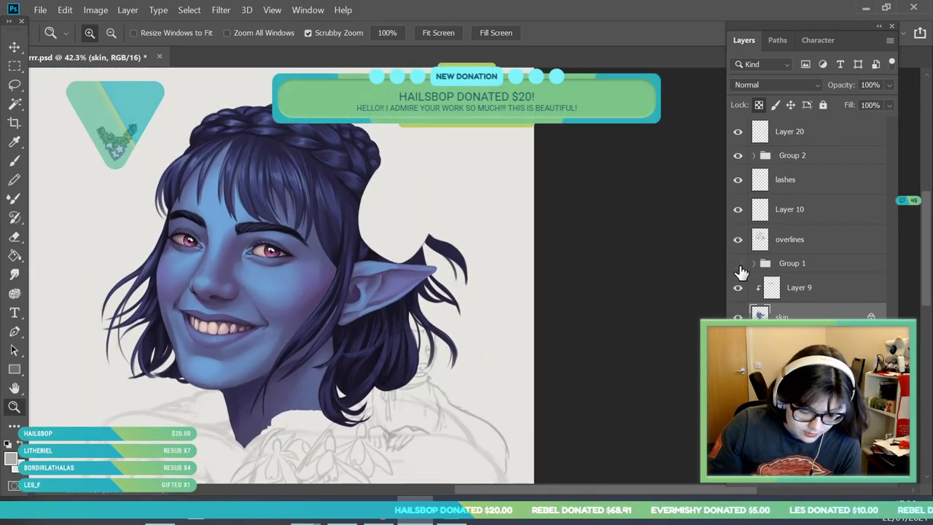
{"action": "left_click", "coordinate": [738, 264]}
{"action": "right_click", "coordinate": [817, 263]}
{"action": "left_click", "coordinate": [846, 269]}
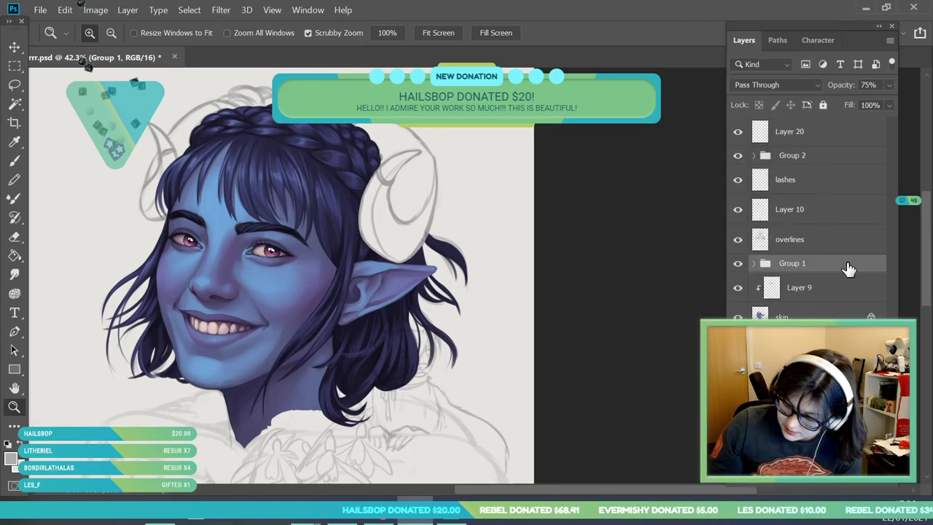
{"action": "right_click", "coordinate": [843, 265]}
{"action": "key", "text": "Escape"}
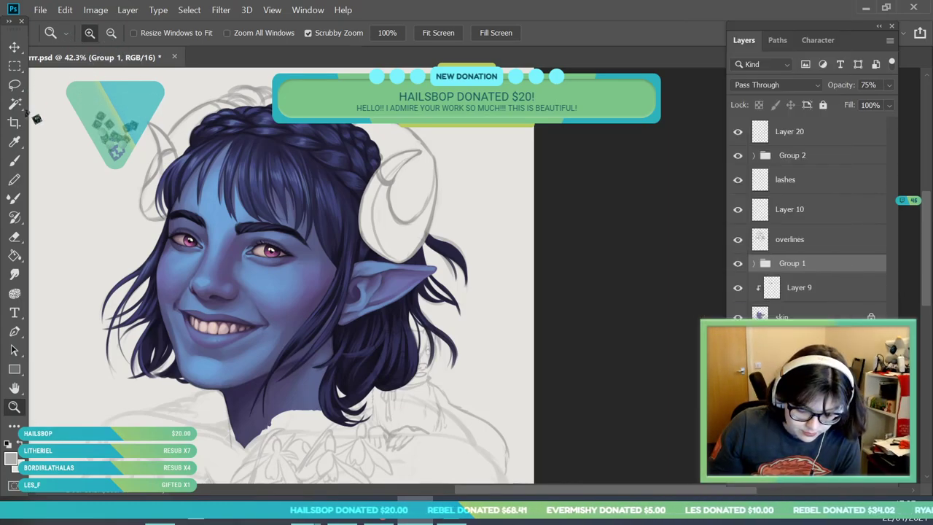
{"action": "left_click", "coordinate": [757, 85]}
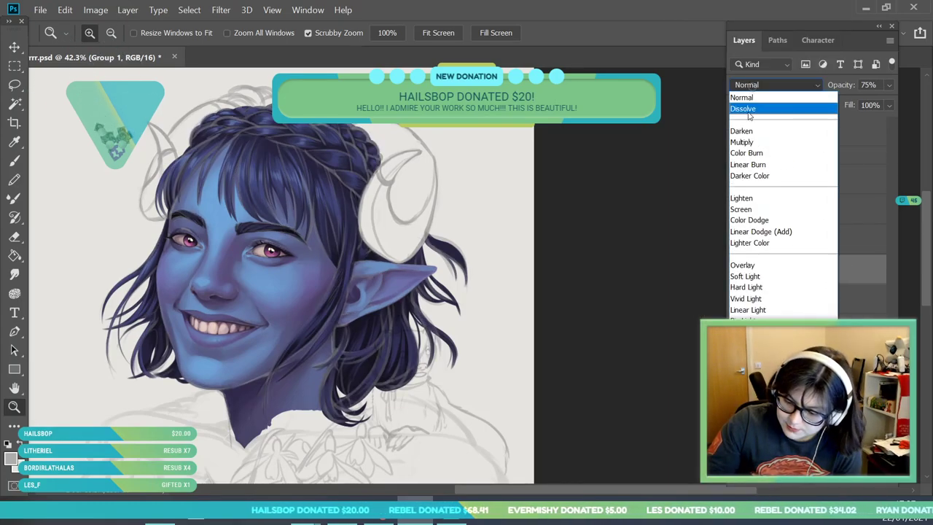
{"action": "left_click", "coordinate": [741, 142]}
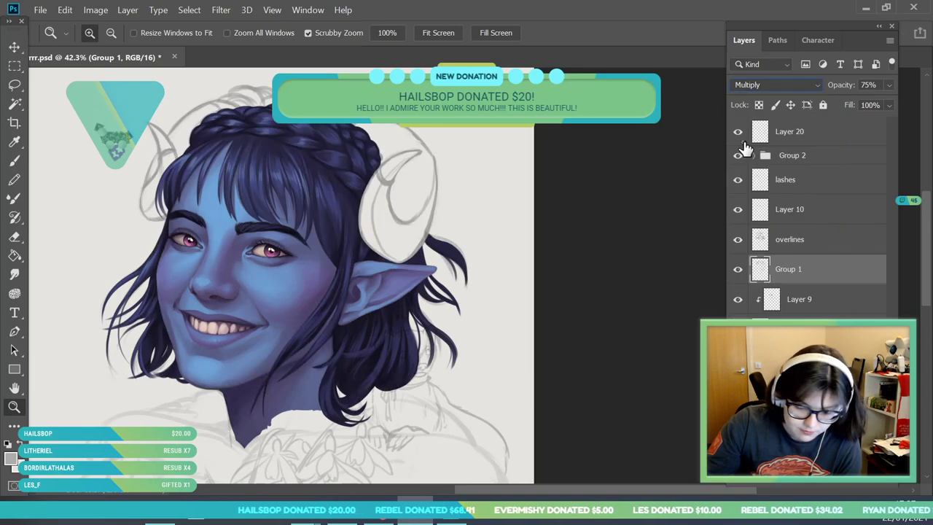
- Clean sketch lines over the hair below the ear with the 40 px eraser, comparing with the Group 2 clothing sketch hidden and shown
{"action": "left_click_drag", "start_coordinate": [263, 460], "coordinate": [313, 460]}
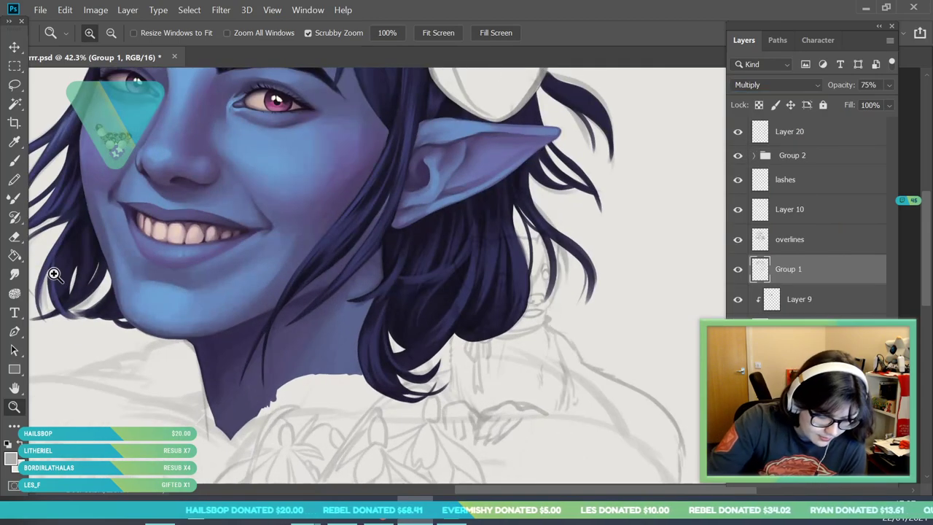
{"action": "left_click", "coordinate": [14, 238]}
{"action": "left_click", "coordinate": [102, 34]}
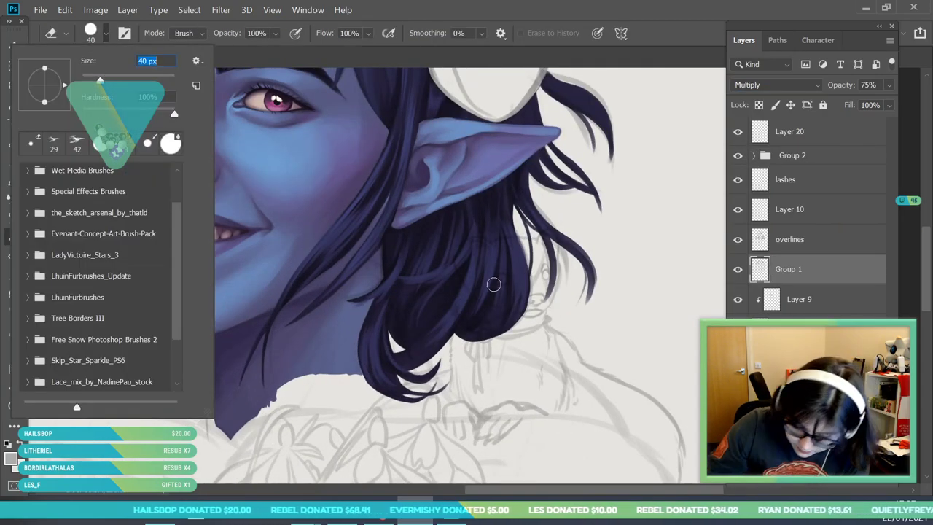
{"action": "left_click", "coordinate": [474, 280]}
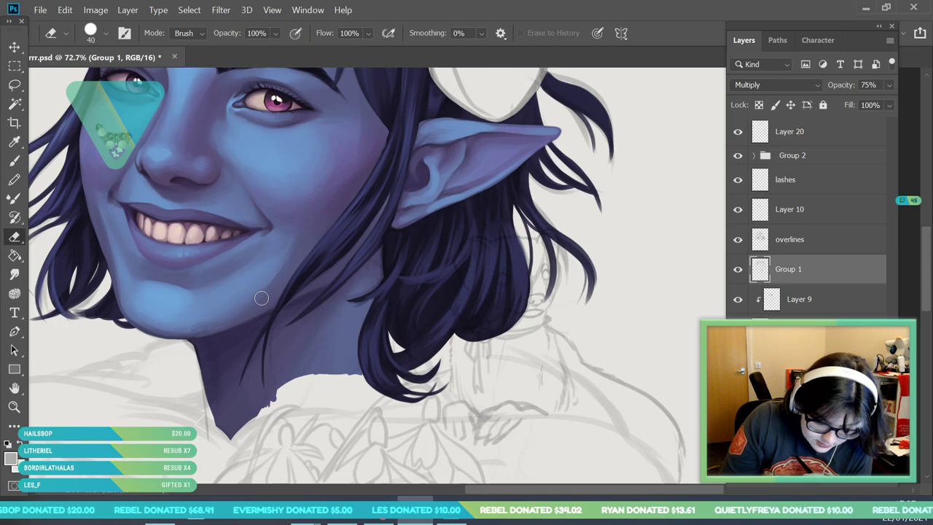
{"action": "left_click", "coordinate": [739, 156]}
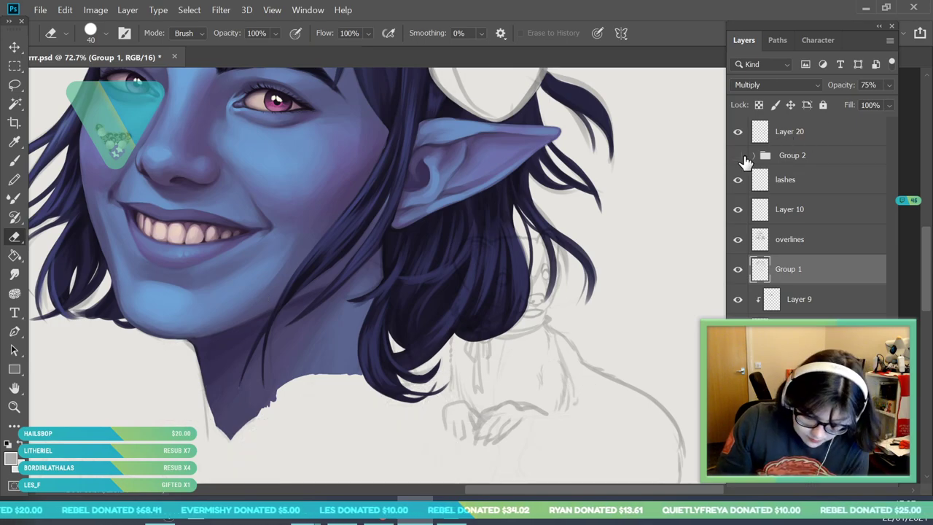
{"action": "left_click", "coordinate": [739, 156]}
- Review the full portrait at several view sizes, comparing the face, hair and neck
{"action": "key", "text": "z"}
{"action": "left_click_drag", "start_coordinate": [220, 244], "coordinate": [188, 335]}
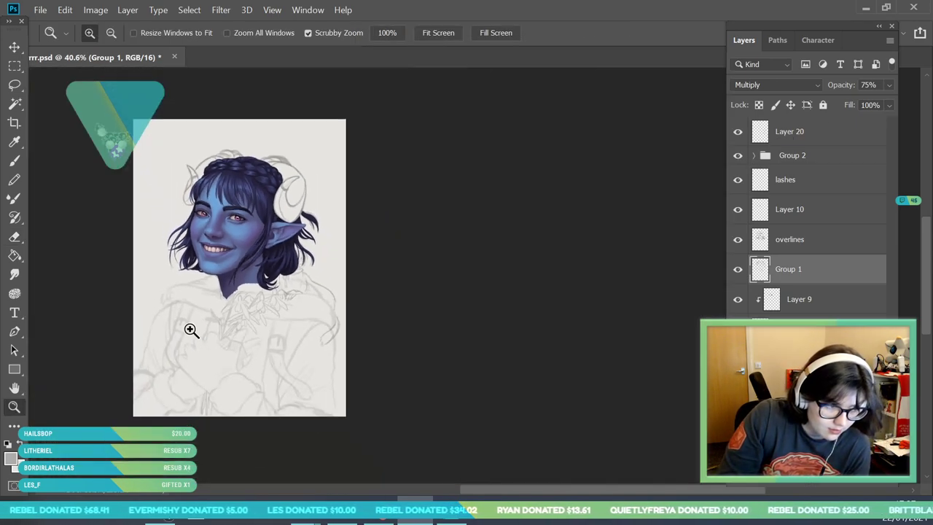
{"action": "left_click_drag", "start_coordinate": [227, 240], "coordinate": [235, 206]}
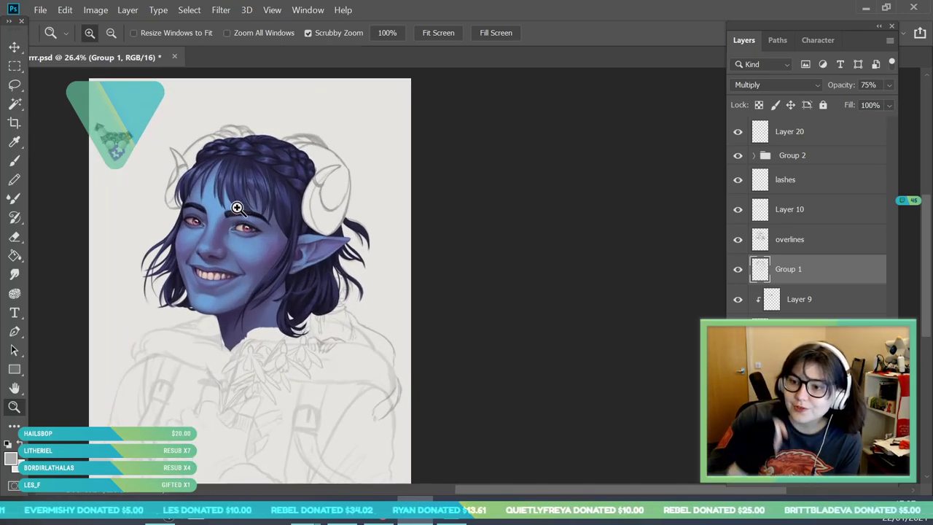
{"action": "left_click_drag", "start_coordinate": [236, 238], "coordinate": [235, 267]}
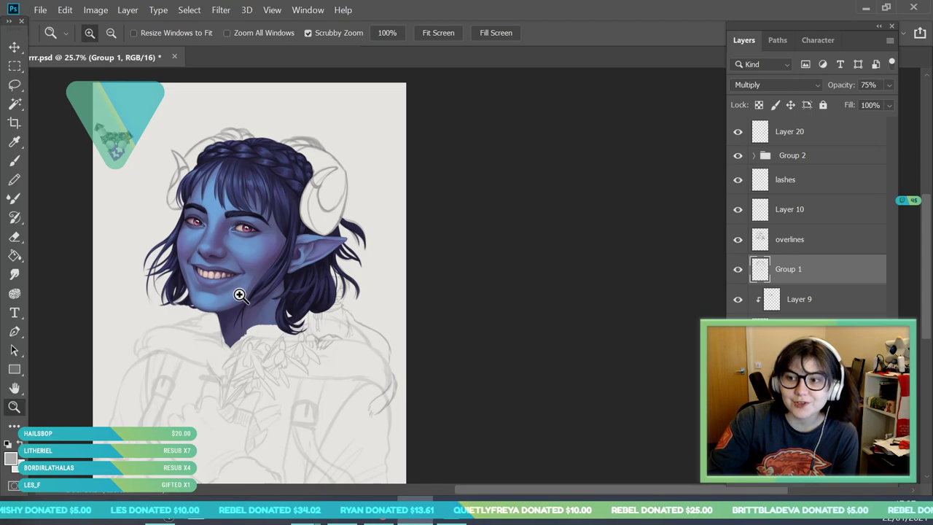
{"action": "left_click_drag", "start_coordinate": [237, 300], "coordinate": [265, 301]}
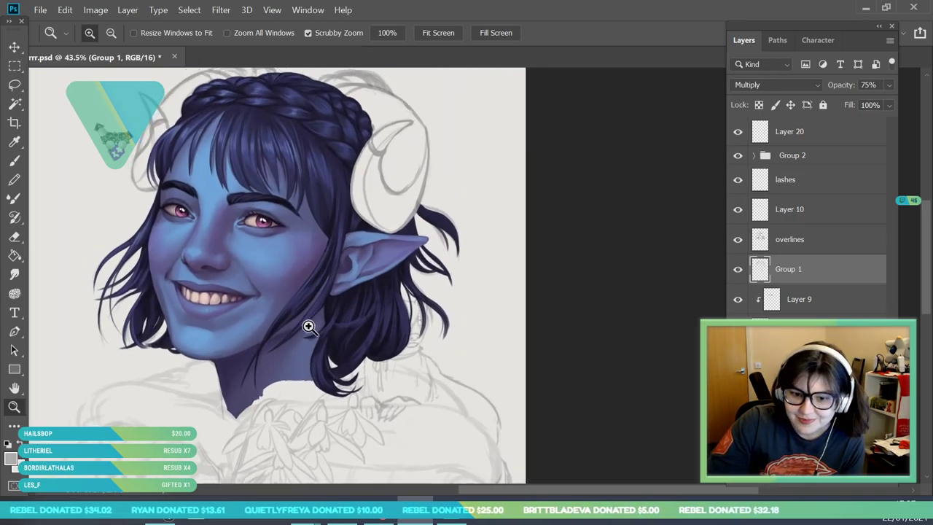
{"action": "left_click_drag", "start_coordinate": [288, 364], "coordinate": [278, 355]}
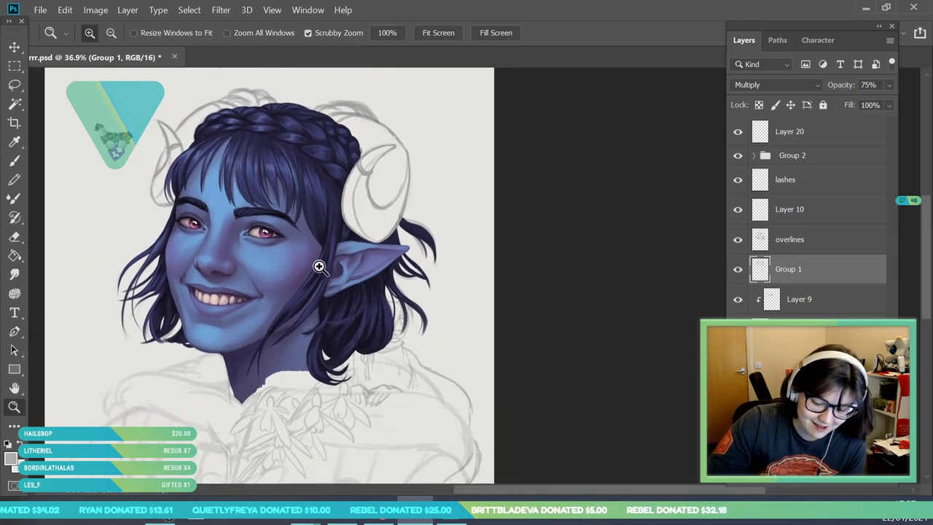
{"action": "left_click_drag", "start_coordinate": [316, 270], "coordinate": [282, 280]}
{"action": "left_click_drag", "start_coordinate": [332, 347], "coordinate": [335, 343]}
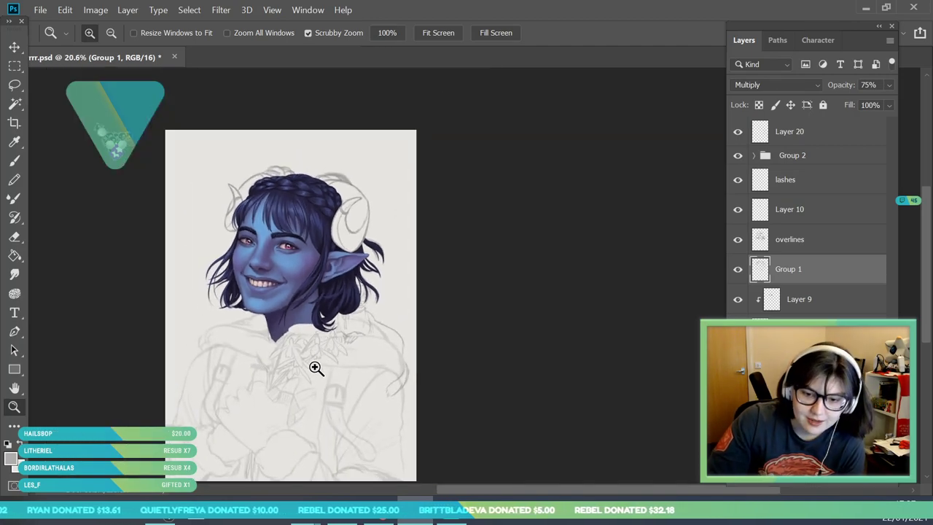
- Select the hair layer and sample the dark navy of the hair for the brush
{"action": "left_click_drag", "start_coordinate": [312, 413], "coordinate": [200, 296]}
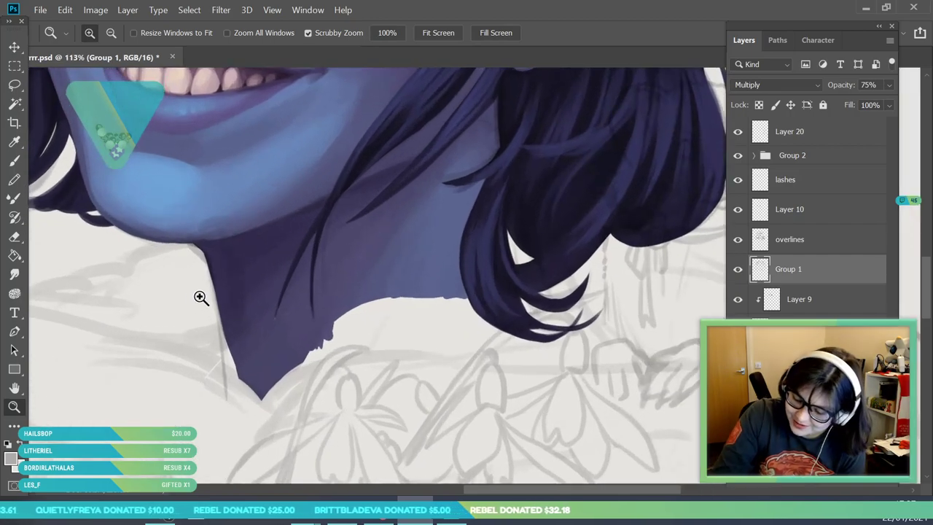
{"action": "left_click", "coordinate": [829, 329]}
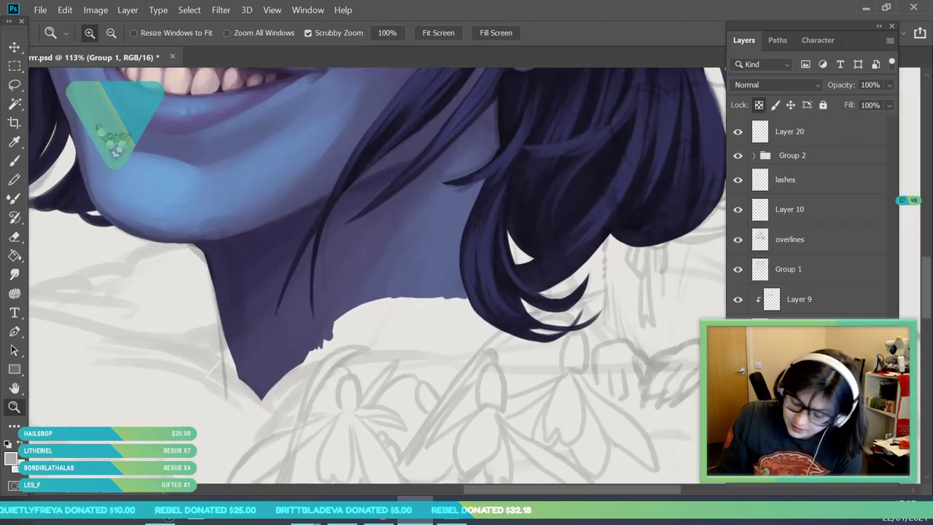
{"action": "left_click", "coordinate": [15, 142]}
{"action": "left_click", "coordinate": [53, 147]}
{"action": "key", "text": "b"}
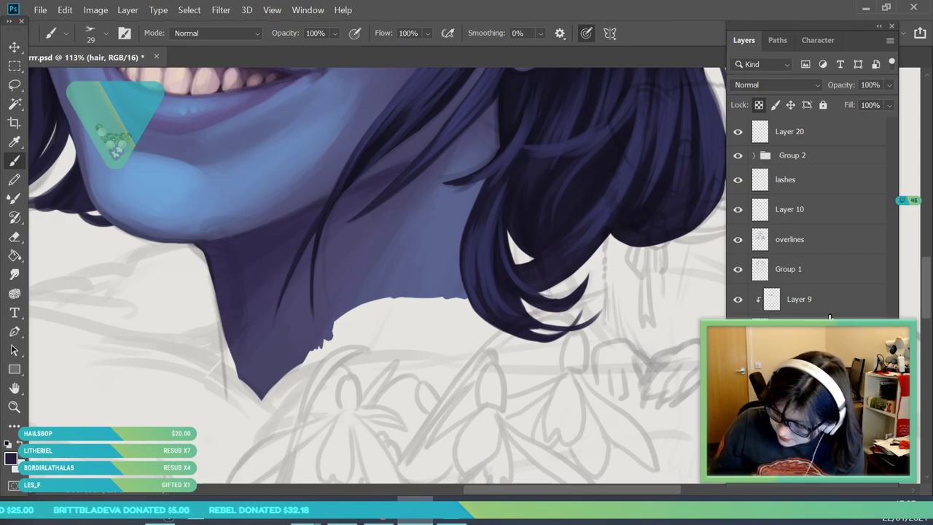
- Go over the line under the chin with the 40 px eraser, checking the overlines layer and the merged Group 1 layer
{"action": "left_click", "coordinate": [826, 241]}
{"action": "key", "text": "e"}
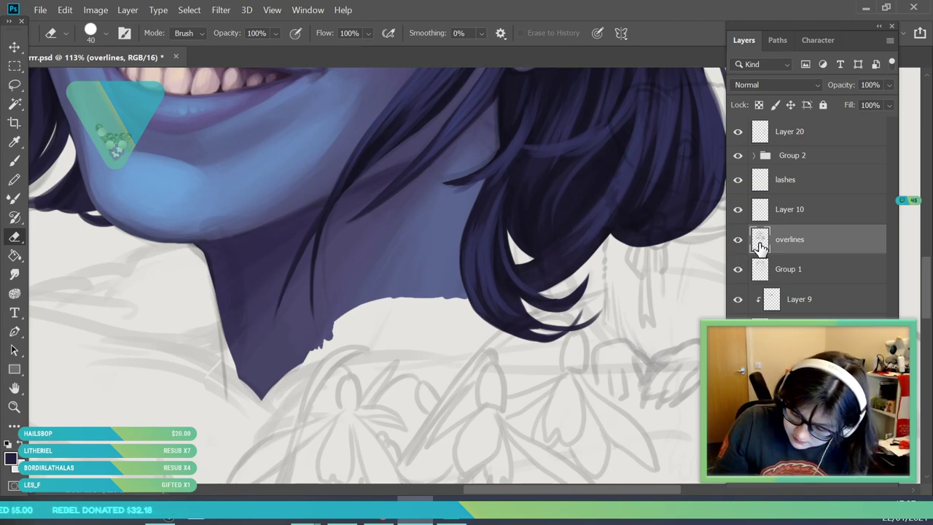
{"action": "left_click", "coordinate": [821, 283]}
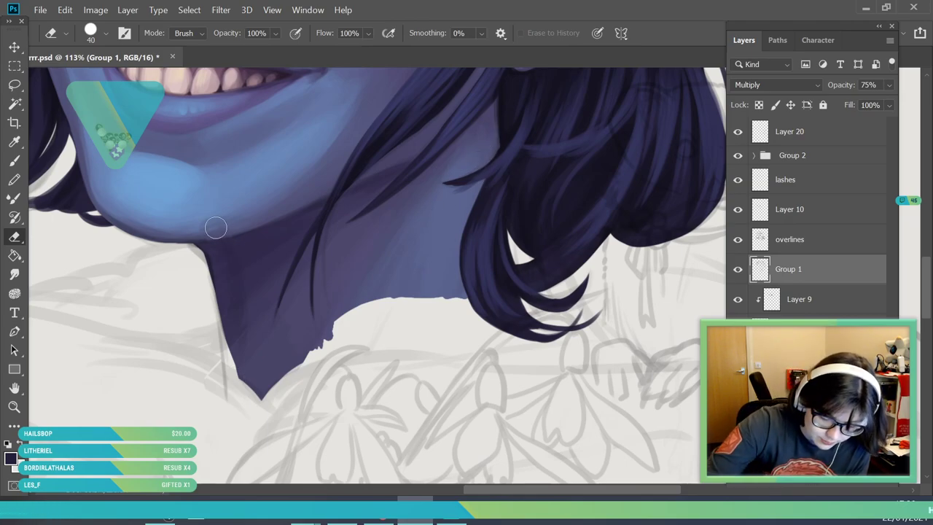
- Check the full portrait with the Group 2 clothing sketch toggled off and on
{"action": "left_click", "coordinate": [15, 406]}
{"action": "left_click_drag", "start_coordinate": [241, 236], "coordinate": [223, 364]}
{"action": "left_click", "coordinate": [738, 155]}
{"action": "left_click", "coordinate": [737, 155]}
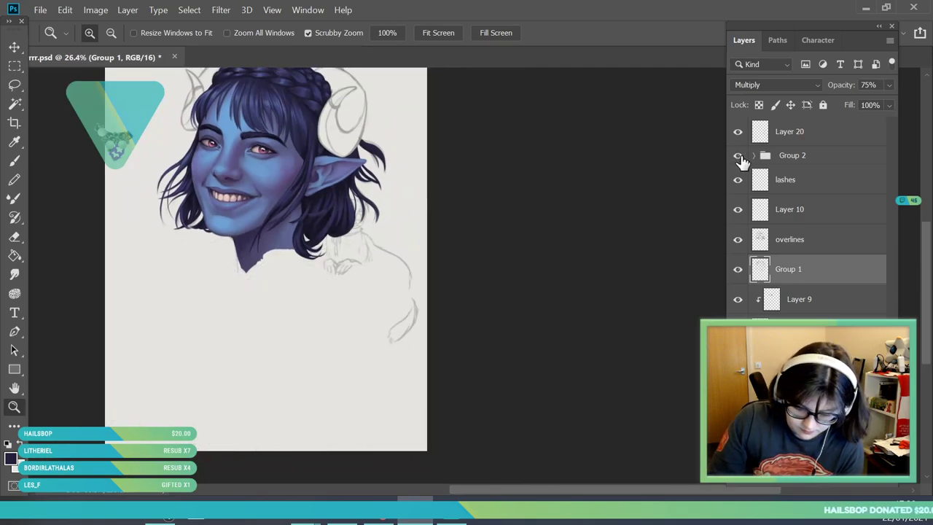
- Merge the Group 2 clothing sketch into a single layer at 100% opacity and set its blend mode to Multiply
{"action": "left_click", "coordinate": [810, 158]}
{"action": "left_click", "coordinate": [888, 84]}
{"action": "left_click_drag", "start_coordinate": [855, 103], "coordinate": [883, 103]}
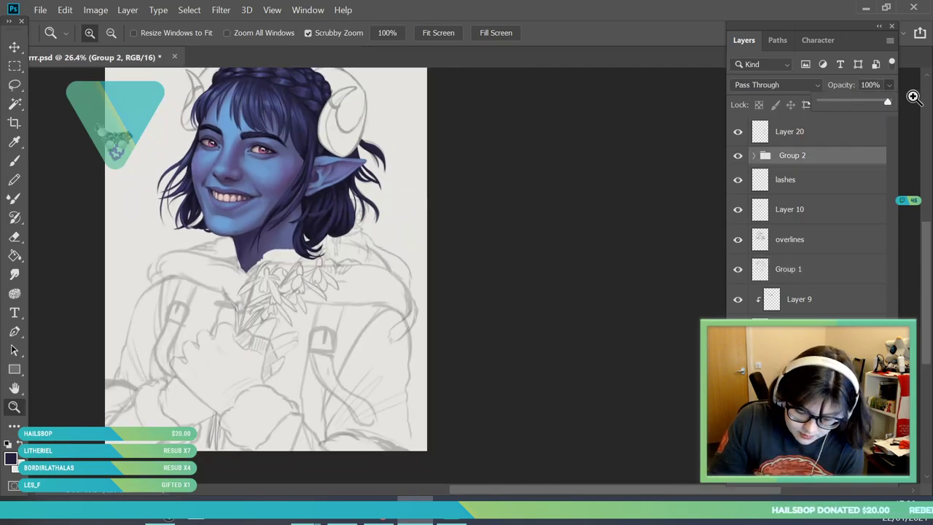
{"action": "left_click", "coordinate": [740, 139]}
{"action": "left_click", "coordinate": [739, 138]}
{"action": "left_click", "coordinate": [738, 135]}
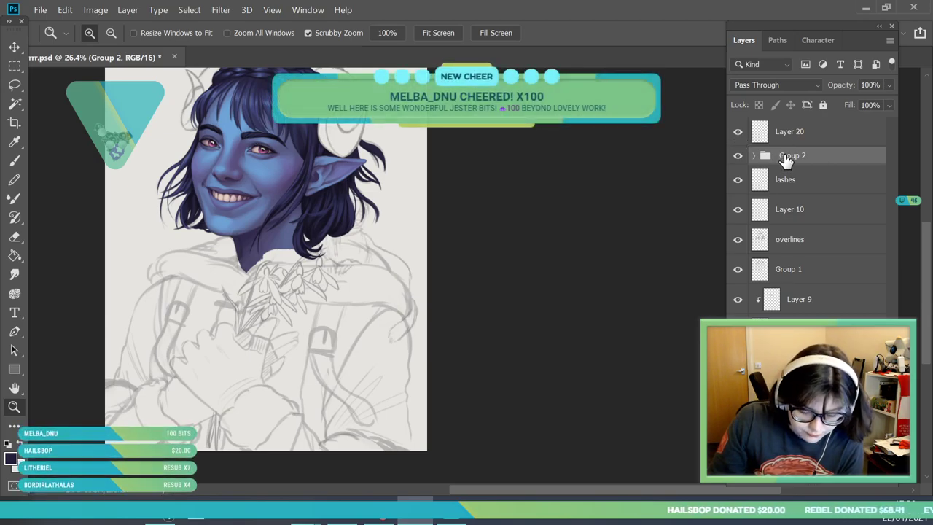
{"action": "right_click", "coordinate": [784, 161]}
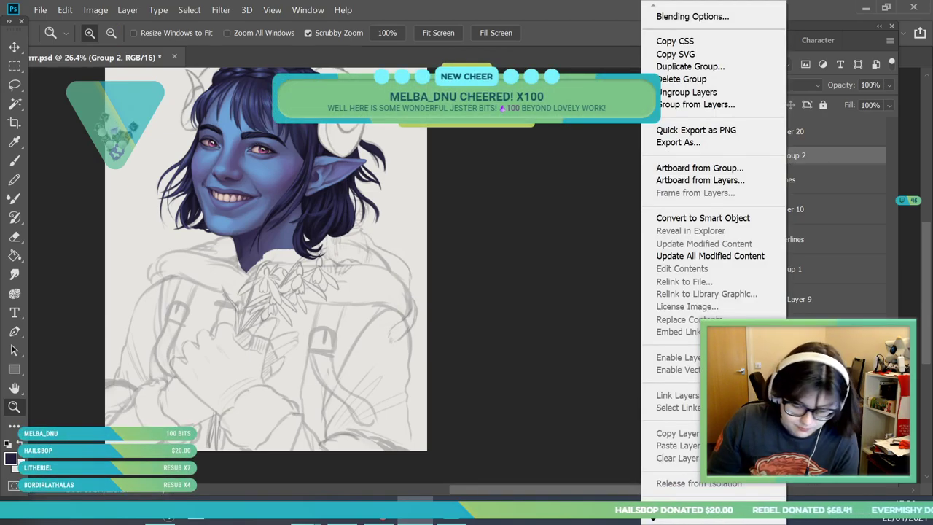
{"action": "left_click", "coordinate": [674, 86]}
{"action": "left_click", "coordinate": [762, 85]}
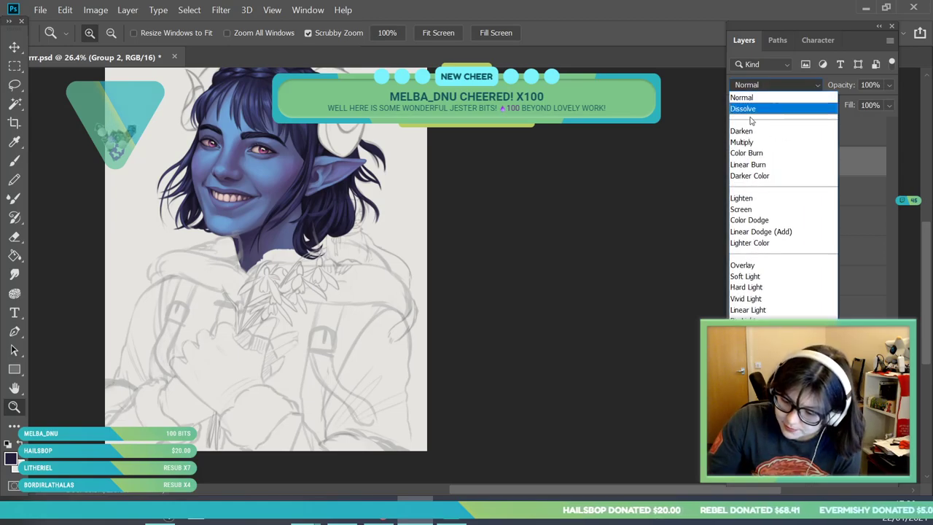
{"action": "left_click", "coordinate": [751, 144]}
- Select the skin layer, sample the dark purple of the neck and set up a 15 px hard round brush
{"action": "left_click_drag", "start_coordinate": [259, 221], "coordinate": [287, 304]}
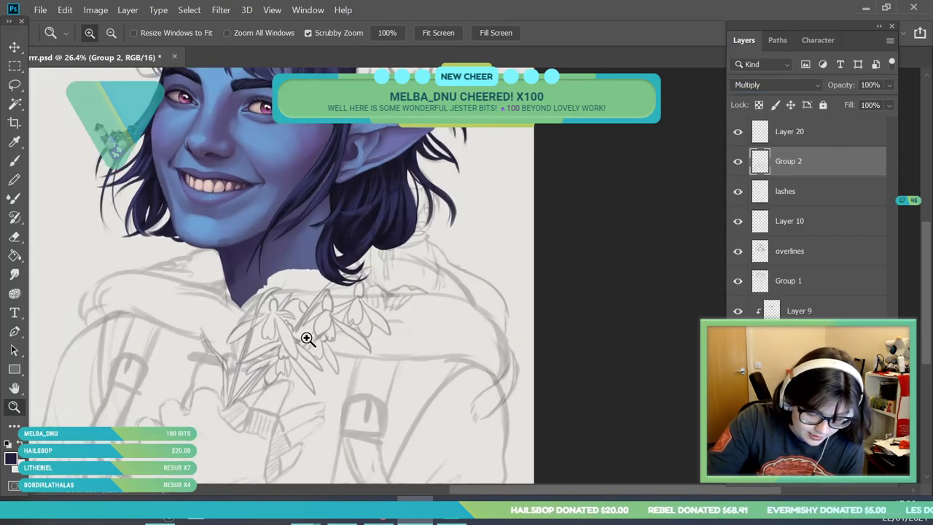
{"action": "left_click_drag", "start_coordinate": [236, 271], "coordinate": [270, 271]}
{"action": "key", "text": "e"}
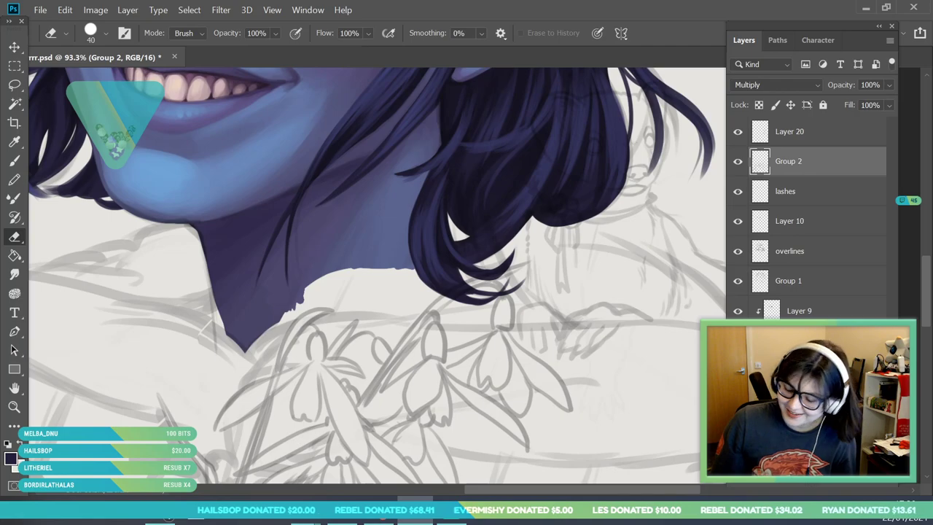
{"action": "left_click", "coordinate": [798, 370]}
{"action": "left_click", "coordinate": [15, 406]}
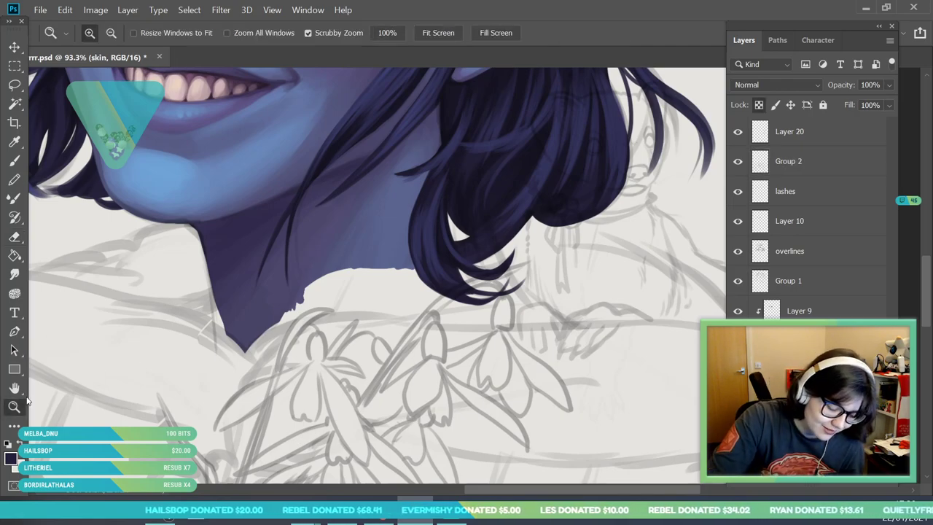
{"action": "left_click", "coordinate": [144, 305]}
{"action": "left_click", "coordinate": [14, 142]}
{"action": "left_click", "coordinate": [272, 35]}
{"action": "left_click", "coordinate": [270, 43]}
{"action": "key", "text": "b"}
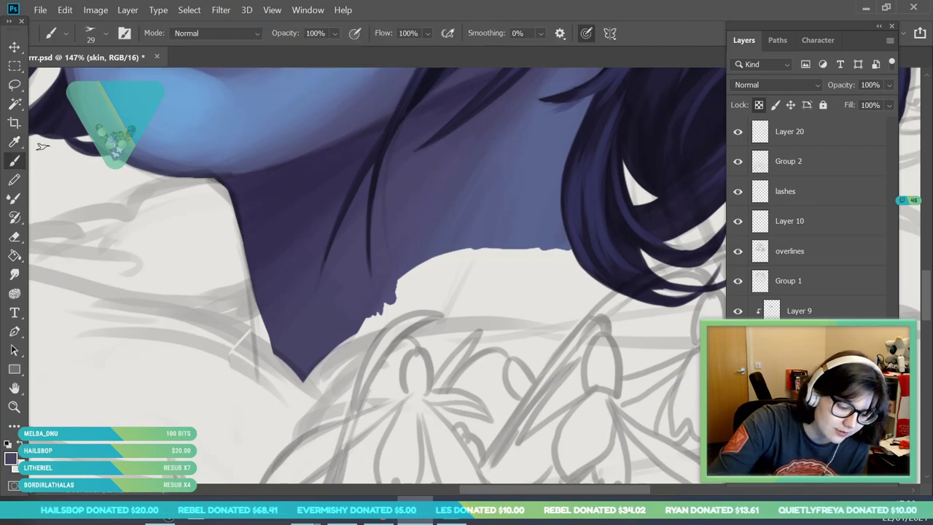
{"action": "left_click", "coordinate": [97, 31]}
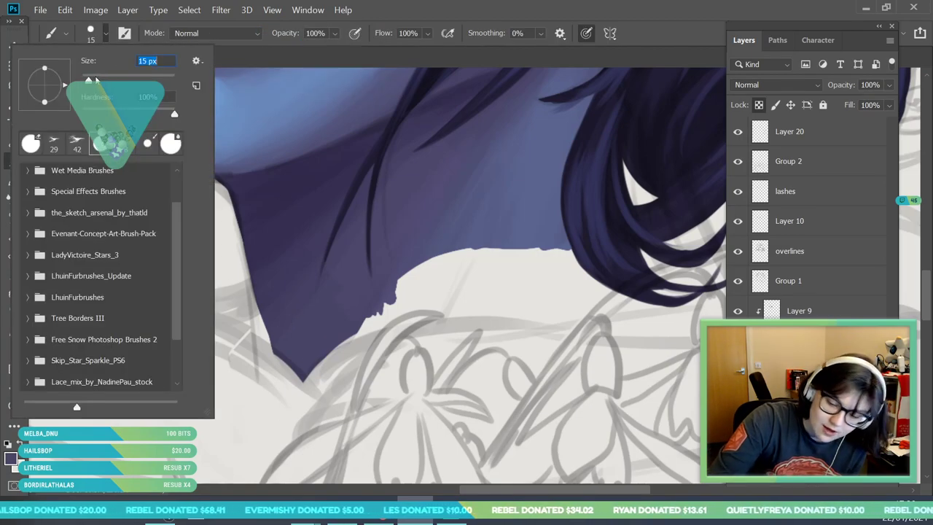
{"action": "key", "text": "Return"}
- Paint the neck's lower front corner out to the collar sketch, resampling the purples of the neck's shadow
{"action": "mouse_move", "coordinate": [259, 333]}
{"action": "left_mouse_down"}
{"action": "mouse_move", "coordinate": [236, 318]}
{"action": "mouse_move", "coordinate": [278, 351]}
{"action": "left_mouse_up"}
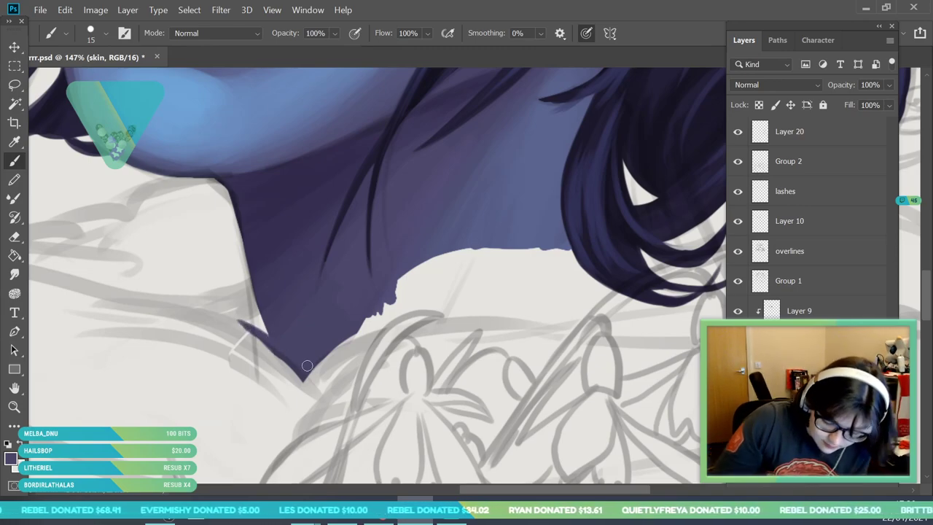
{"action": "left_click", "coordinate": [264, 288], "text": "alt"}
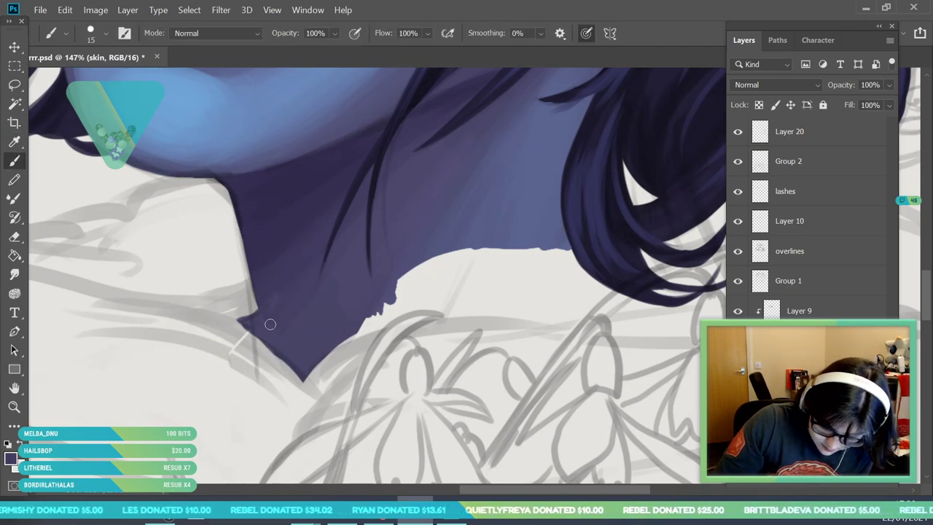
{"action": "left_click", "coordinate": [257, 213], "text": "alt"}
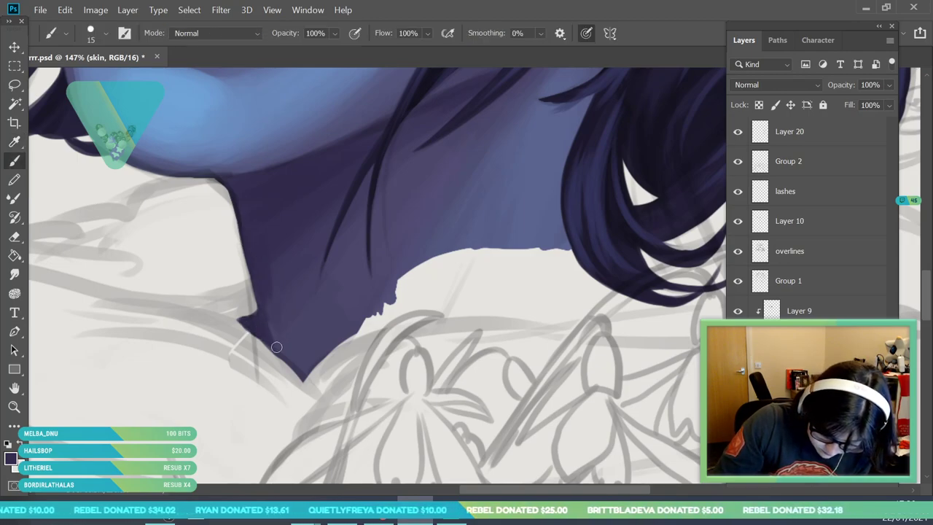
{"action": "left_click", "coordinate": [14, 407]}
{"action": "left_click_drag", "start_coordinate": [234, 282], "coordinate": [146, 306]}
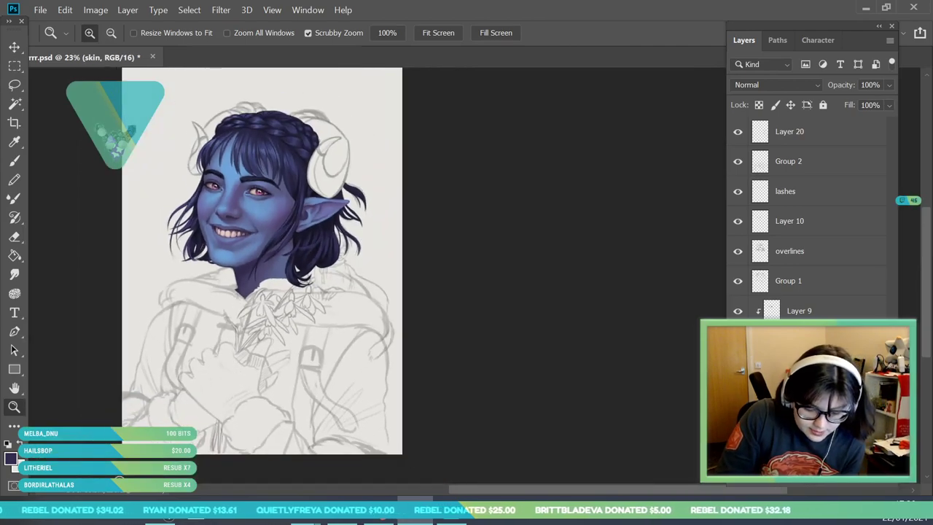
- Sample the purple at the ragged neck edge and paint a line along the collar sketch to beyond the hair tips
{"action": "scroll", "coordinate": [244, 309], "scroll_direction": "up", "scroll_amount": 1}
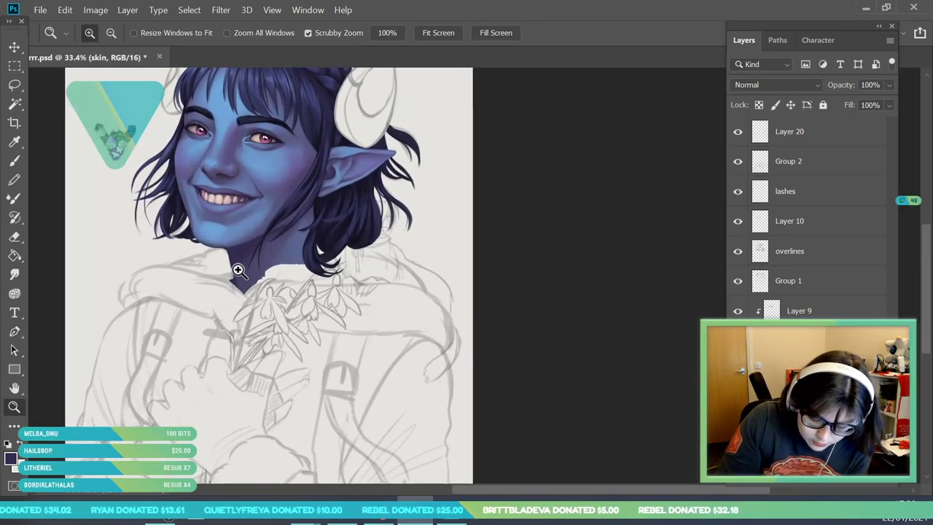
{"action": "scroll", "coordinate": [248, 277], "scroll_direction": "up", "scroll_amount": 3}
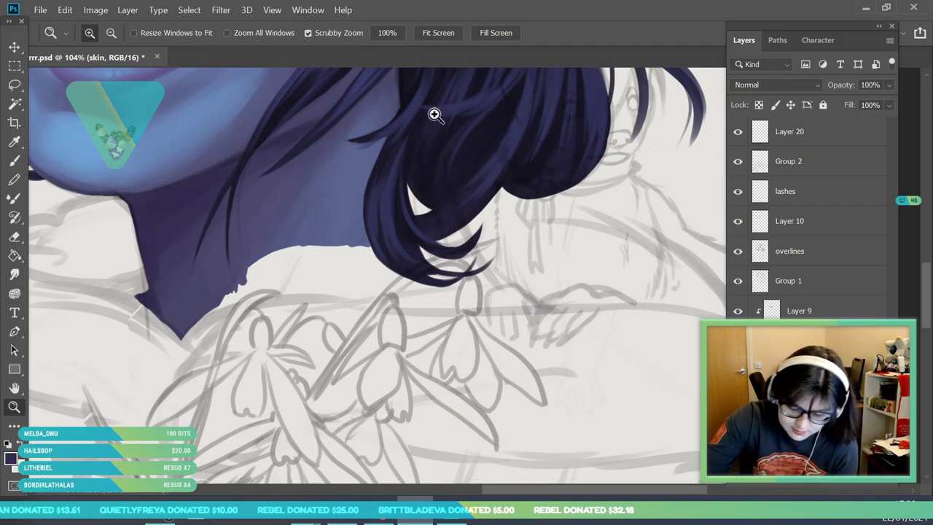
{"action": "scroll", "coordinate": [281, 260], "scroll_direction": "up", "scroll_amount": 2}
{"action": "key", "text": "i"}
{"action": "left_click", "coordinate": [188, 313]}
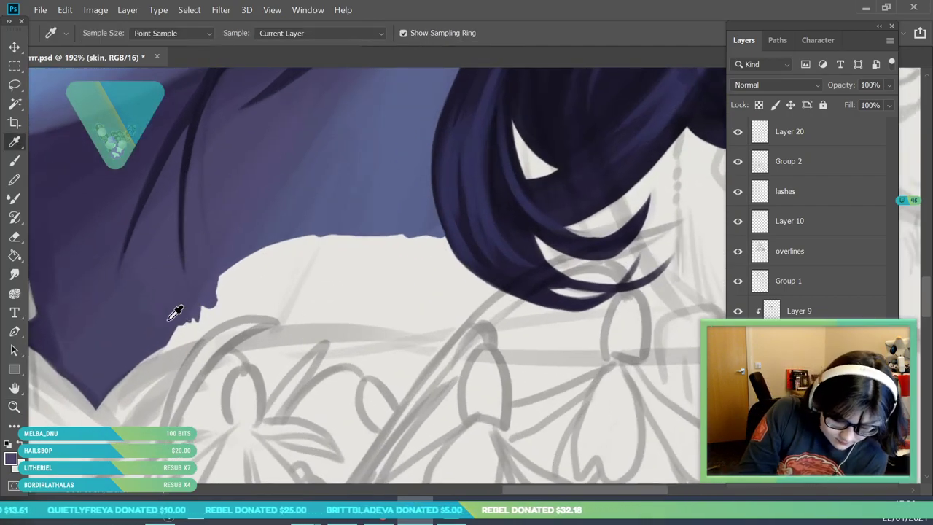
{"action": "left_click", "coordinate": [15, 162]}
{"action": "mouse_move", "coordinate": [282, 314]}
{"action": "left_mouse_down"}
{"action": "mouse_move", "coordinate": [175, 332]}
{"action": "mouse_move", "coordinate": [321, 317]}
{"action": "mouse_move", "coordinate": [419, 332]}
{"action": "mouse_move", "coordinate": [554, 310]}
{"action": "left_mouse_up"}
{"action": "left_click_drag", "start_coordinate": [578, 489], "coordinate": [603, 497]}
{"action": "mouse_move", "coordinate": [351, 321]}
{"action": "left_mouse_down"}
{"action": "mouse_move", "coordinate": [405, 311]}
{"action": "mouse_move", "coordinate": [335, 325]}
{"action": "mouse_move", "coordinate": [495, 299]}
{"action": "left_mouse_up"}
{"action": "left_click_drag", "start_coordinate": [421, 311], "coordinate": [548, 305]}
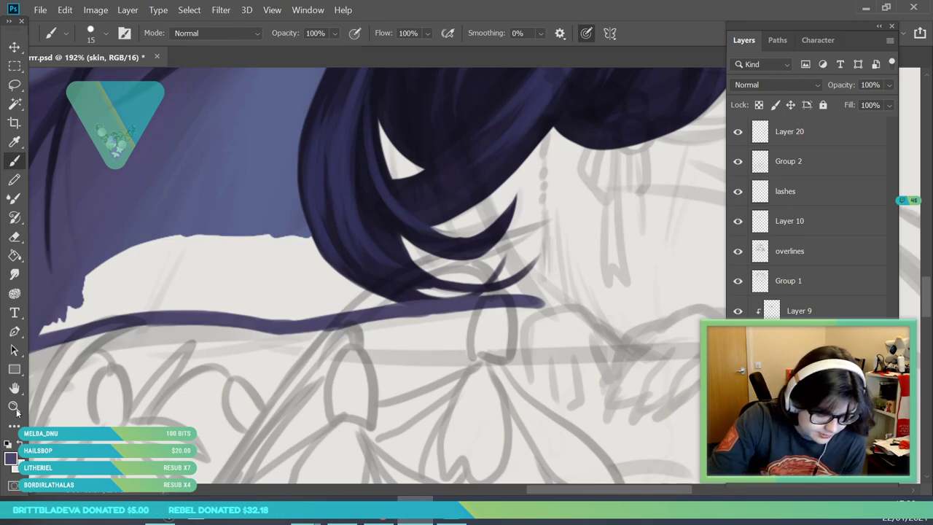
- Paint neck purple into the small gap between the curled hair locks behind the neck
{"action": "left_click", "coordinate": [16, 406]}
{"action": "left_click_drag", "start_coordinate": [168, 281], "coordinate": [119, 408]}
{"action": "left_click_drag", "start_coordinate": [226, 244], "coordinate": [328, 301]}
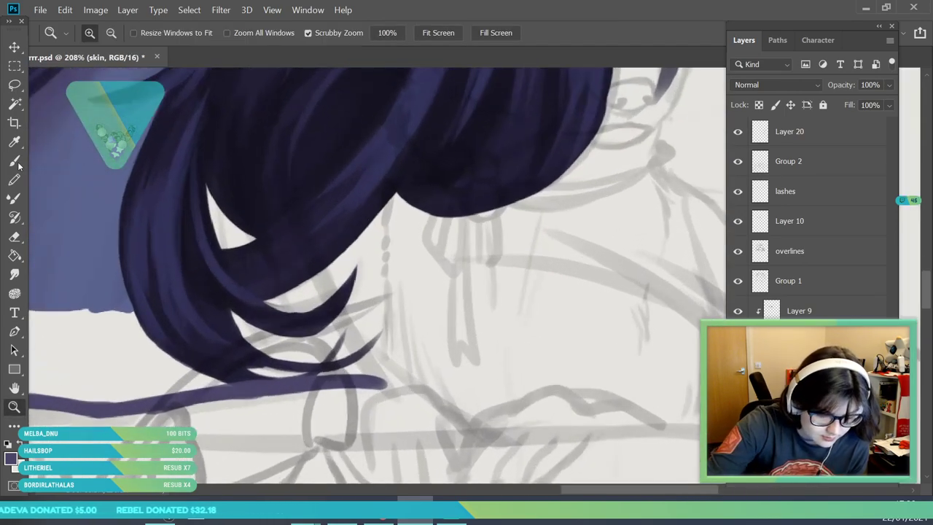
{"action": "left_click", "coordinate": [15, 161]}
{"action": "mouse_move", "coordinate": [210, 178]}
{"action": "left_mouse_down"}
{"action": "mouse_move", "coordinate": [217, 230]}
{"action": "mouse_move", "coordinate": [204, 183]}
{"action": "mouse_move", "coordinate": [235, 244]}
{"action": "left_mouse_up"}
{"action": "left_click_drag", "start_coordinate": [213, 200], "coordinate": [240, 244]}
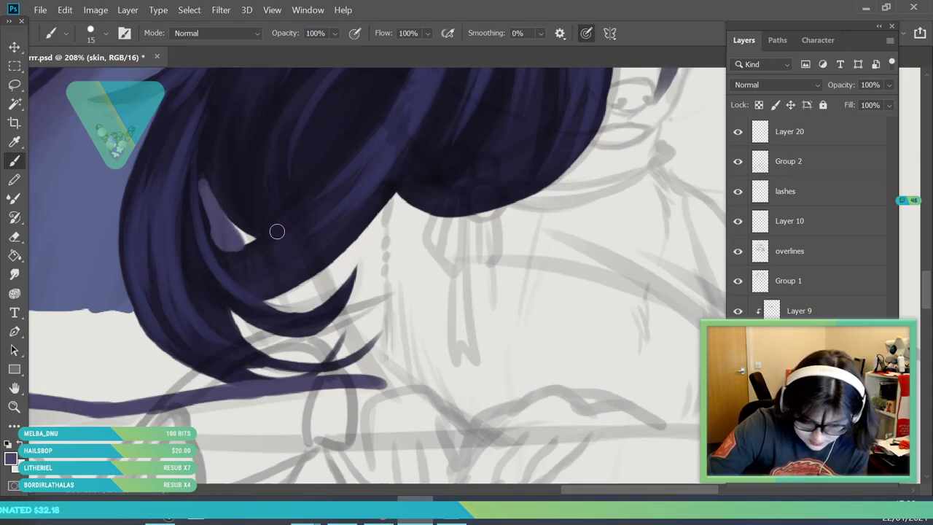
- Paint a diagonal neck edge from the gap between the hair locks down to the end of the collar line
{"action": "left_click", "coordinate": [16, 407]}
{"action": "left_click_drag", "start_coordinate": [295, 381], "coordinate": [275, 443]}
{"action": "left_click_drag", "start_coordinate": [425, 382], "coordinate": [428, 445]}
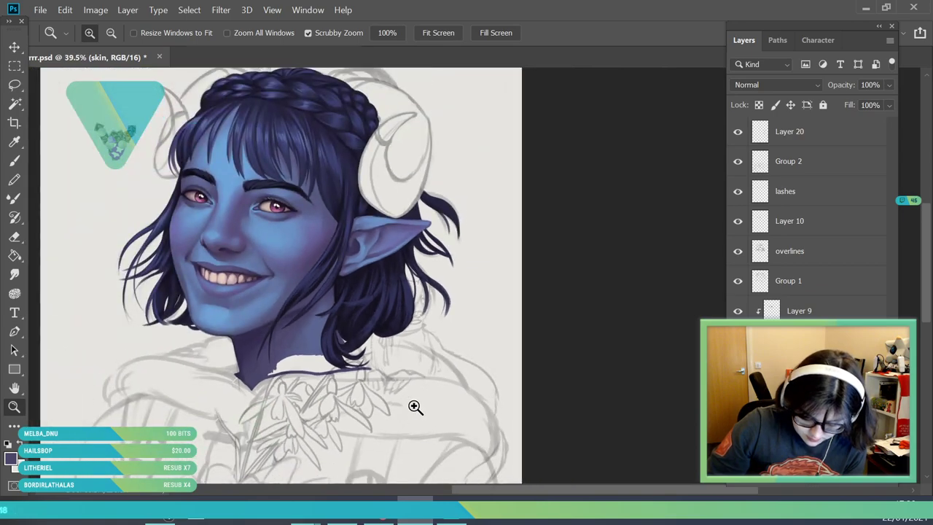
{"action": "left_click_drag", "start_coordinate": [408, 397], "coordinate": [399, 379]}
{"action": "scroll", "coordinate": [399, 378], "scroll_direction": "up", "scroll_amount": 1}
{"action": "key", "text": "b"}
{"action": "left_click_drag", "start_coordinate": [270, 285], "coordinate": [284, 322]}
{"action": "left_click_drag", "start_coordinate": [272, 269], "coordinate": [281, 289]}
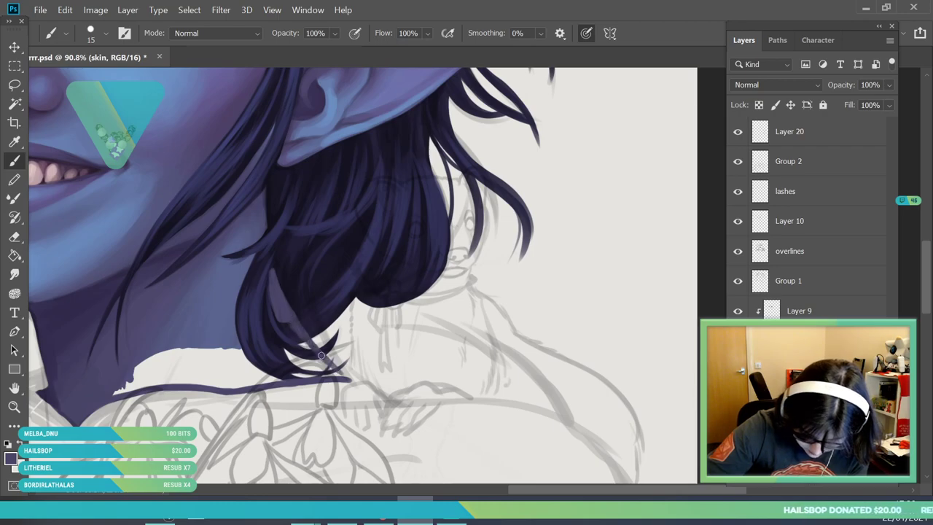
{"action": "key", "text": "z"}
{"action": "scroll", "coordinate": [260, 401], "scroll_direction": "down", "scroll_amount": 6}
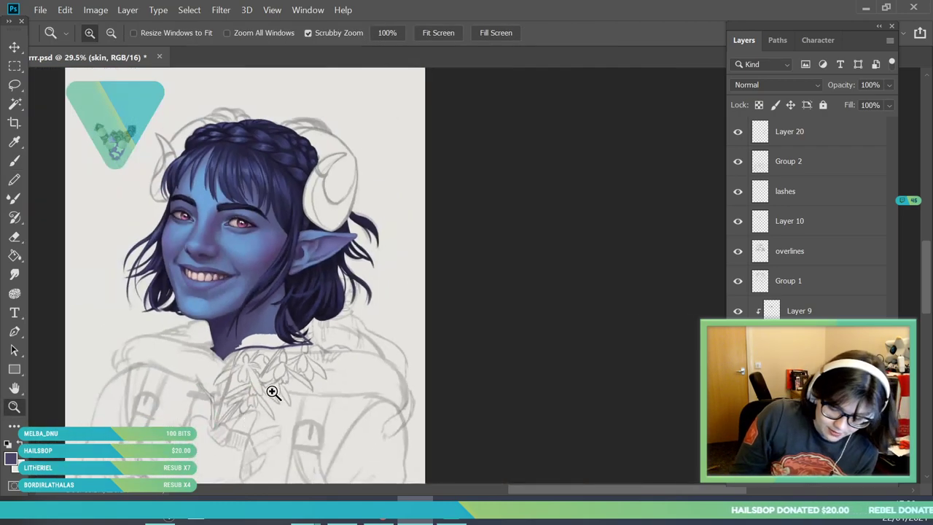
- Enlarge the brush to 32 px and fill the blank area between the neck and the collar line with purple
{"action": "scroll", "coordinate": [236, 442], "scroll_direction": "up", "scroll_amount": 8}
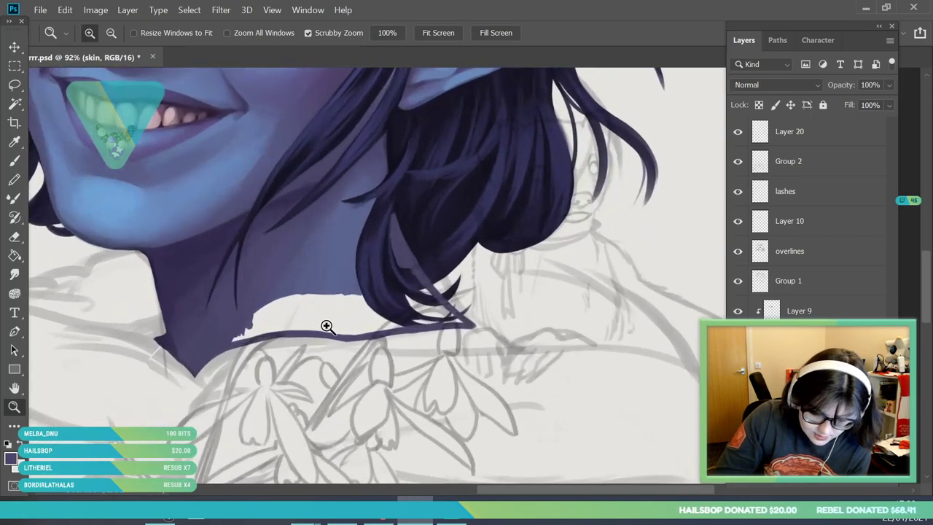
{"action": "scroll", "coordinate": [271, 290], "scroll_direction": "down", "scroll_amount": 1}
{"action": "key", "text": "i"}
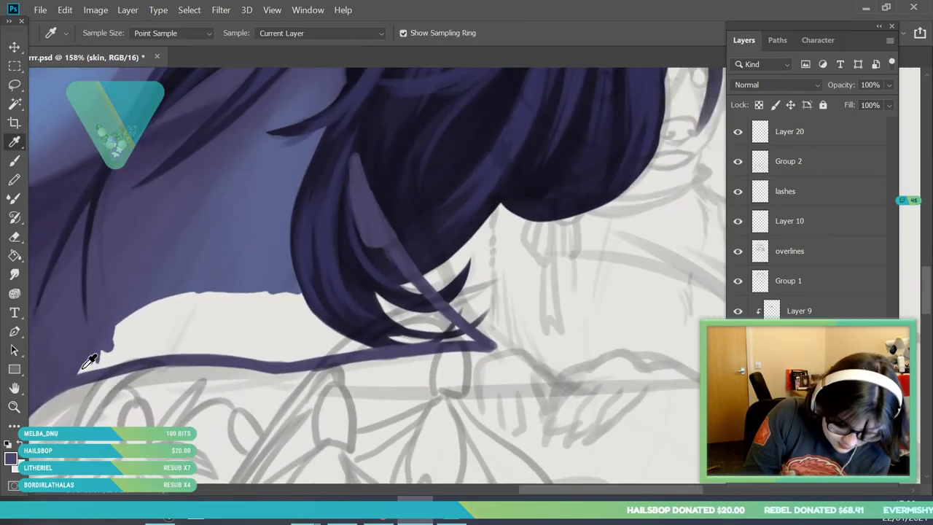
{"action": "left_click", "coordinate": [14, 161]}
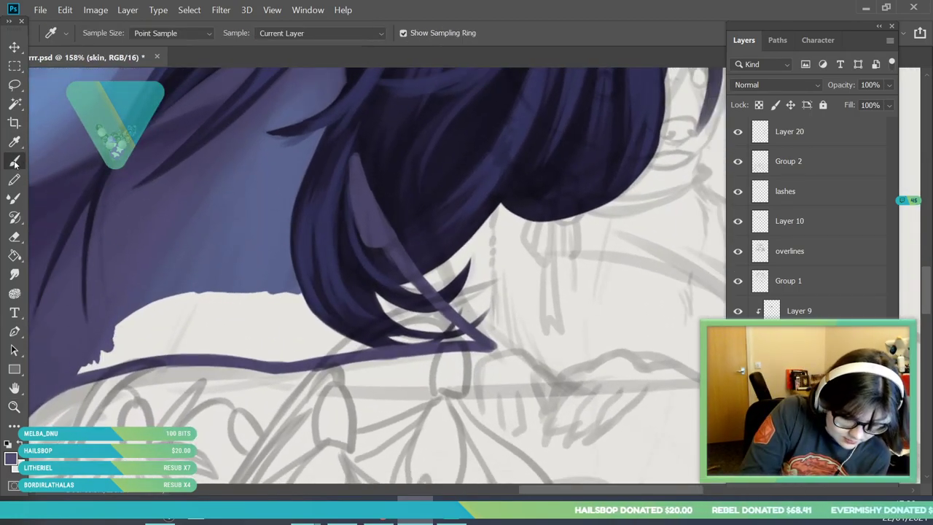
{"action": "left_click", "coordinate": [104, 34]}
{"action": "left_click", "coordinate": [95, 79]}
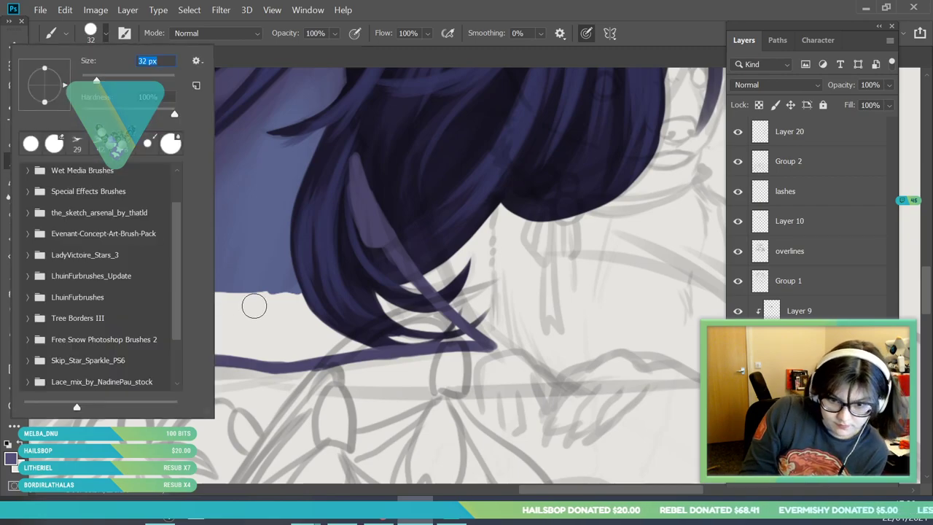
{"action": "left_click", "coordinate": [255, 306]}
{"action": "mouse_move", "coordinate": [76, 370]}
{"action": "left_mouse_down"}
{"action": "mouse_move", "coordinate": [135, 348]}
{"action": "mouse_move", "coordinate": [84, 367]}
{"action": "mouse_move", "coordinate": [259, 344]}
{"action": "mouse_move", "coordinate": [161, 354]}
{"action": "mouse_move", "coordinate": [260, 344]}
{"action": "mouse_move", "coordinate": [315, 352]}
{"action": "mouse_move", "coordinate": [271, 359]}
{"action": "mouse_move", "coordinate": [408, 335]}
{"action": "mouse_move", "coordinate": [459, 336]}
{"action": "mouse_move", "coordinate": [391, 336]}
{"action": "left_mouse_up"}
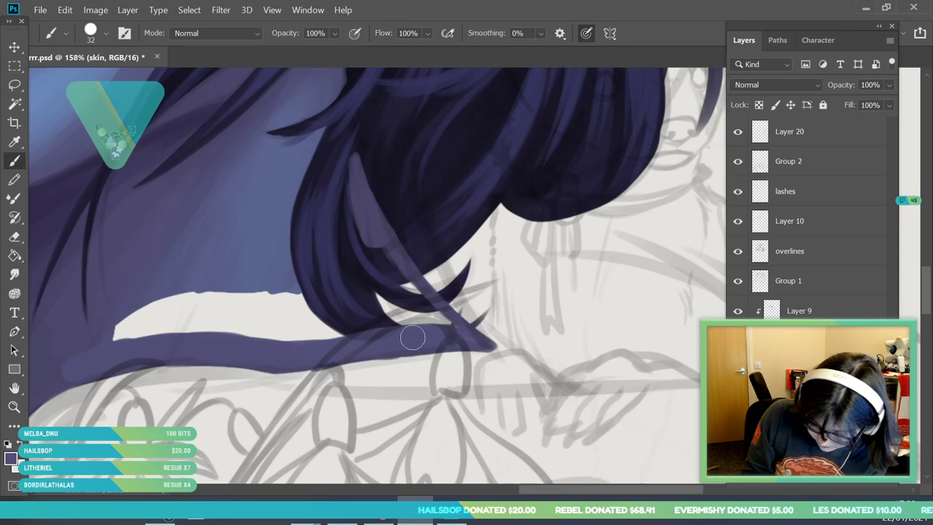
{"action": "mouse_move", "coordinate": [376, 255]}
{"action": "left_mouse_down"}
{"action": "mouse_move", "coordinate": [444, 323]}
{"action": "mouse_move", "coordinate": [429, 317]}
{"action": "left_mouse_up"}
{"action": "mouse_move", "coordinate": [125, 333]}
{"action": "left_mouse_down"}
{"action": "mouse_move", "coordinate": [135, 314]}
{"action": "mouse_move", "coordinate": [262, 292]}
{"action": "mouse_move", "coordinate": [294, 292]}
{"action": "mouse_move", "coordinate": [263, 329]}
{"action": "mouse_move", "coordinate": [240, 337]}
{"action": "mouse_move", "coordinate": [371, 332]}
{"action": "mouse_move", "coordinate": [428, 309]}
{"action": "mouse_move", "coordinate": [338, 326]}
{"action": "left_mouse_up"}
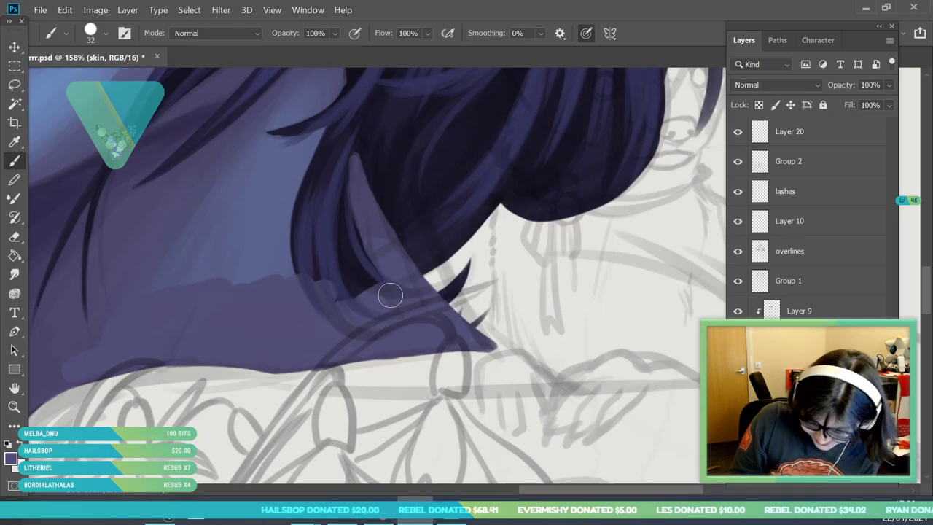
- Lower the skin layer's opacity to 92%
{"action": "left_click", "coordinate": [16, 409]}
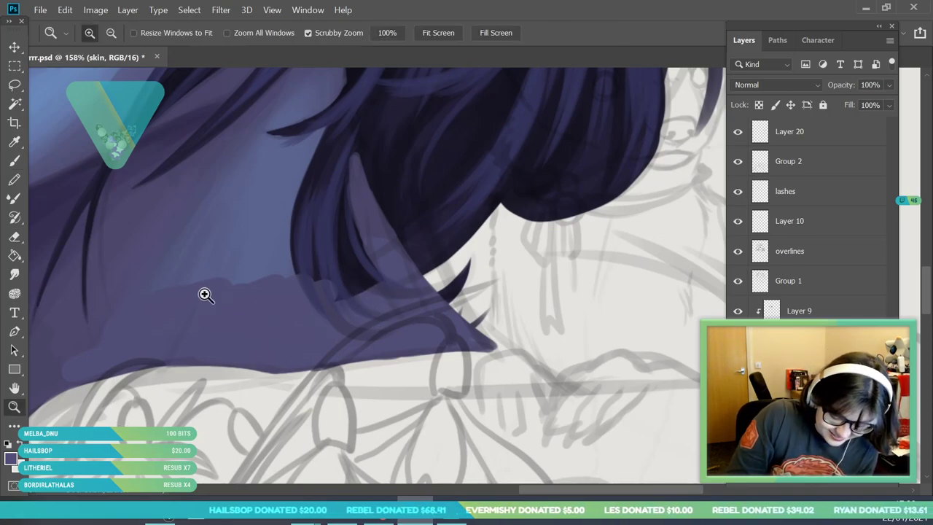
{"action": "left_click_drag", "start_coordinate": [219, 313], "coordinate": [177, 414]}
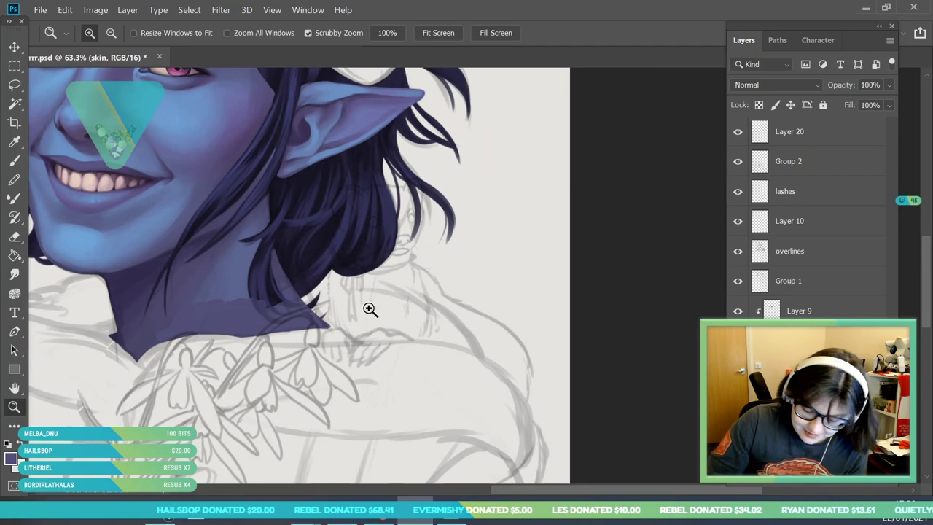
{"action": "left_click_drag", "start_coordinate": [332, 313], "coordinate": [343, 310]}
{"action": "left_click", "coordinate": [888, 85]}
{"action": "left_click", "coordinate": [414, 235]}
- Set the eraser to 14 px and remove the purple skin paint covering the outer and lower hair locks
{"action": "left_click_drag", "start_coordinate": [305, 293], "coordinate": [349, 331]}
{"action": "mouse_move", "coordinate": [248, 309]}
{"action": "left_mouse_down"}
{"action": "mouse_move", "coordinate": [275, 362]}
{"action": "mouse_move", "coordinate": [292, 368]}
{"action": "left_mouse_up"}
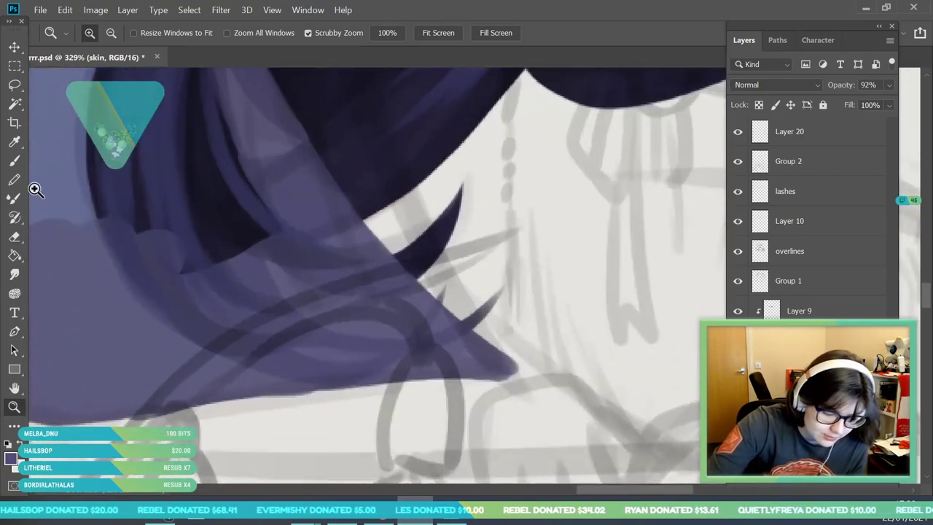
{"action": "left_click", "coordinate": [17, 236]}
{"action": "left_click", "coordinate": [106, 34]}
{"action": "left_click", "coordinate": [87, 76]}
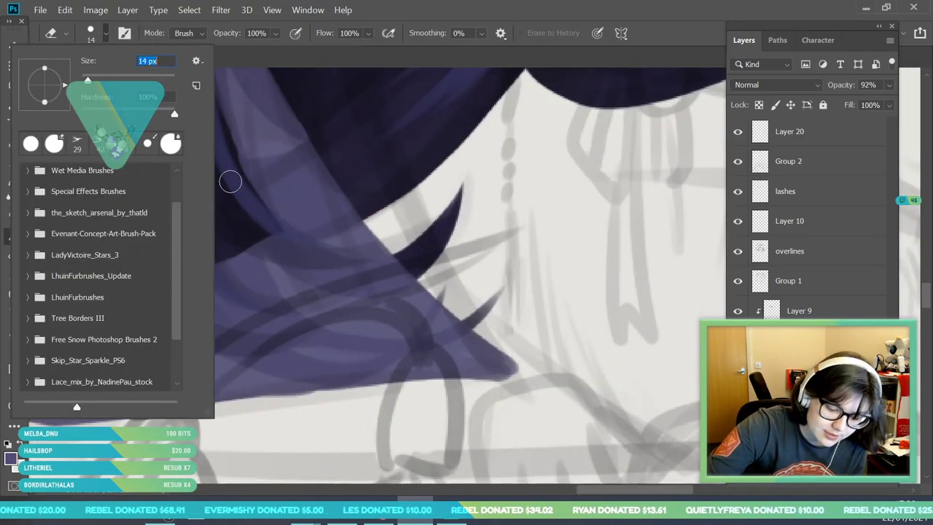
{"action": "left_click", "coordinate": [218, 175]}
{"action": "left_click_drag", "start_coordinate": [107, 205], "coordinate": [133, 263]}
{"action": "mouse_move", "coordinate": [162, 303]}
{"action": "left_mouse_down"}
{"action": "mouse_move", "coordinate": [125, 261]}
{"action": "mouse_move", "coordinate": [182, 322]}
{"action": "mouse_move", "coordinate": [156, 210]}
{"action": "mouse_move", "coordinate": [161, 274]}
{"action": "mouse_move", "coordinate": [242, 340]}
{"action": "mouse_move", "coordinate": [192, 313]}
{"action": "mouse_move", "coordinate": [266, 338]}
{"action": "mouse_move", "coordinate": [312, 325]}
{"action": "mouse_move", "coordinate": [226, 353]}
{"action": "left_mouse_up"}
{"action": "mouse_move", "coordinate": [161, 268]}
{"action": "left_mouse_down"}
{"action": "mouse_move", "coordinate": [178, 241]}
{"action": "mouse_move", "coordinate": [204, 292]}
{"action": "mouse_move", "coordinate": [162, 211]}
{"action": "mouse_move", "coordinate": [276, 313]}
{"action": "mouse_move", "coordinate": [177, 218]}
{"action": "mouse_move", "coordinate": [287, 301]}
{"action": "mouse_move", "coordinate": [199, 276]}
{"action": "mouse_move", "coordinate": [332, 286]}
{"action": "left_mouse_up"}
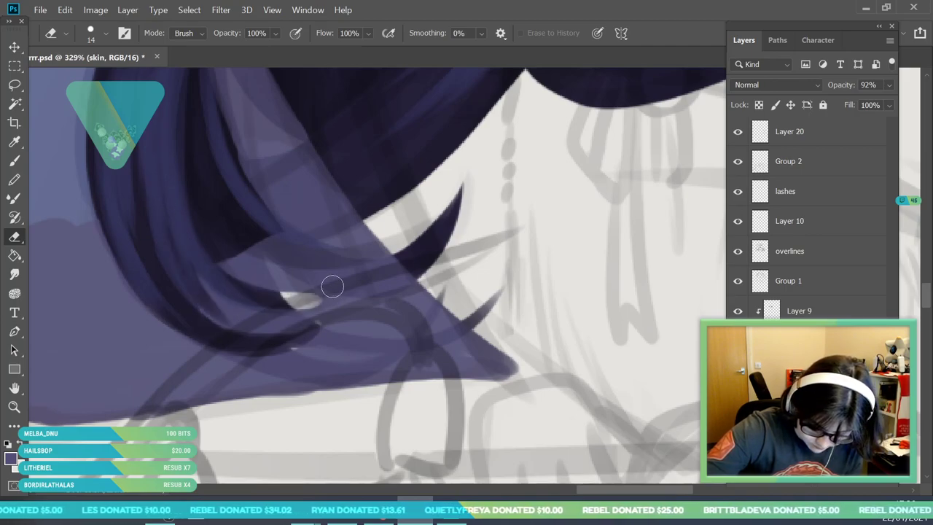
- Erase the skin paint over the upper curling lock and in the small gap beneath it
{"action": "mouse_move", "coordinate": [236, 230]}
{"action": "left_mouse_down"}
{"action": "mouse_move", "coordinate": [311, 255]}
{"action": "mouse_move", "coordinate": [243, 234]}
{"action": "mouse_move", "coordinate": [416, 266]}
{"action": "mouse_move", "coordinate": [280, 246]}
{"action": "mouse_move", "coordinate": [404, 260]}
{"action": "left_mouse_up"}
{"action": "mouse_move", "coordinate": [260, 239]}
{"action": "left_mouse_down"}
{"action": "mouse_move", "coordinate": [301, 263]}
{"action": "mouse_move", "coordinate": [370, 258]}
{"action": "mouse_move", "coordinate": [417, 267]}
{"action": "mouse_move", "coordinate": [316, 262]}
{"action": "mouse_move", "coordinate": [356, 266]}
{"action": "mouse_move", "coordinate": [314, 251]}
{"action": "left_mouse_up"}
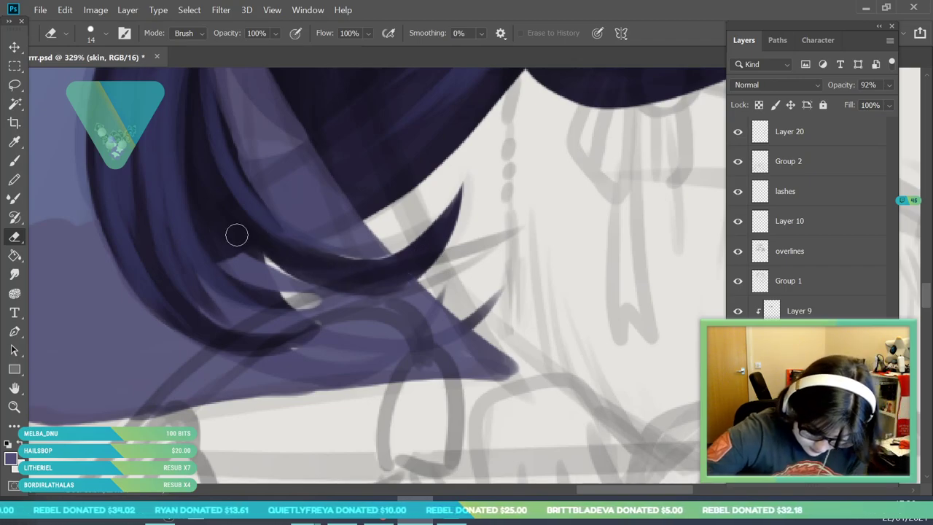
{"action": "mouse_move", "coordinate": [293, 297]}
{"action": "left_mouse_down"}
{"action": "mouse_move", "coordinate": [345, 272]}
{"action": "mouse_move", "coordinate": [258, 268]}
{"action": "left_mouse_up"}
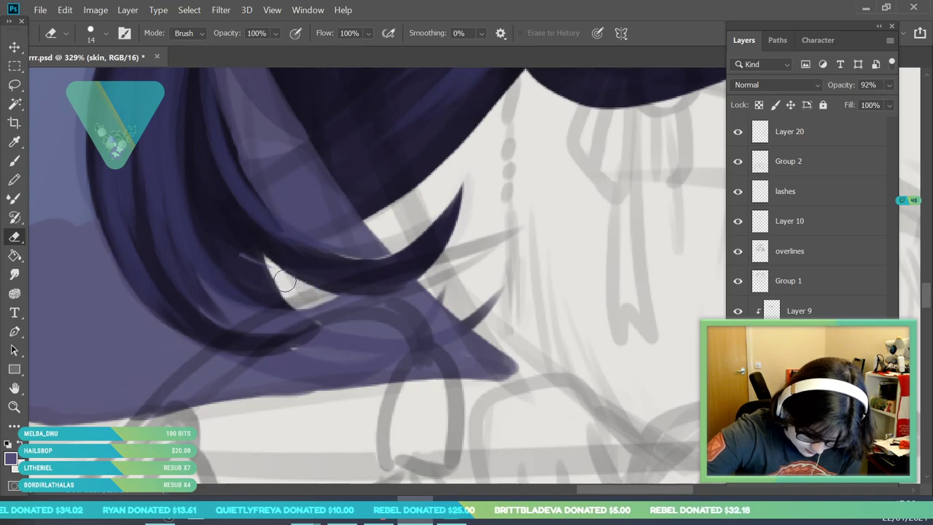
- Erase the skin paint spilling onto the hair around the narrow gap above the curling lock
{"action": "key", "text": "z"}
{"action": "left_click_drag", "start_coordinate": [204, 354], "coordinate": [109, 350]}
{"action": "left_click_drag", "start_coordinate": [251, 199], "coordinate": [314, 195]}
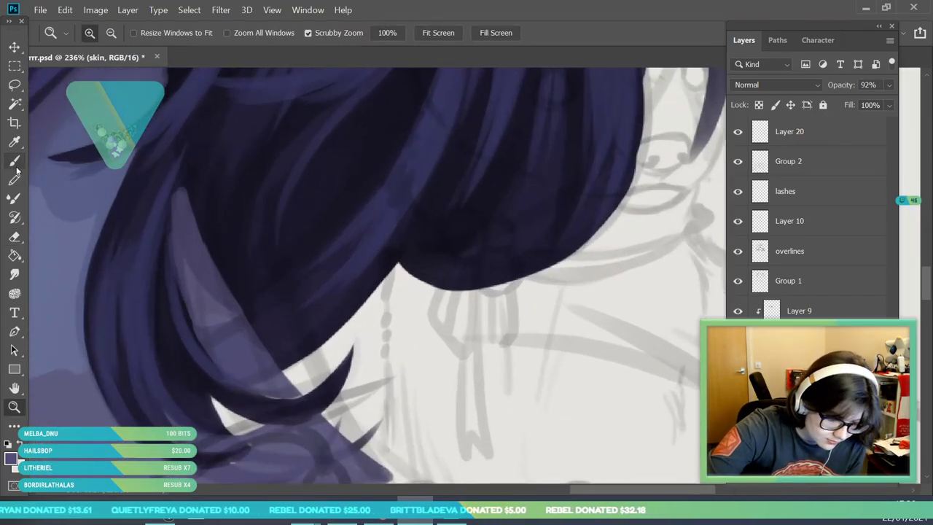
{"action": "left_click", "coordinate": [15, 236]}
{"action": "mouse_move", "coordinate": [175, 275]}
{"action": "left_mouse_down"}
{"action": "mouse_move", "coordinate": [173, 221]}
{"action": "mouse_move", "coordinate": [193, 164]}
{"action": "left_mouse_up"}
{"action": "mouse_move", "coordinate": [181, 283]}
{"action": "left_mouse_down"}
{"action": "mouse_move", "coordinate": [191, 323]}
{"action": "mouse_move", "coordinate": [255, 393]}
{"action": "left_mouse_up"}
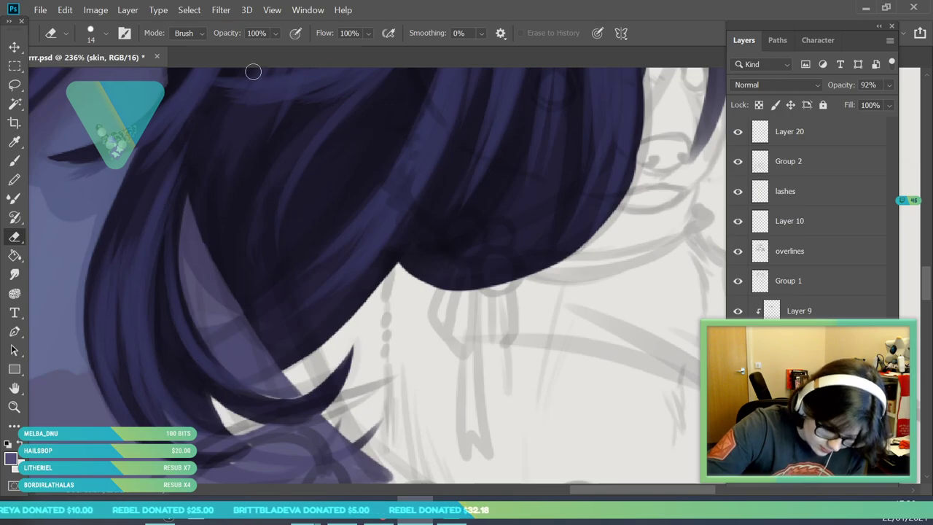
{"action": "mouse_move", "coordinate": [197, 209]}
{"action": "left_mouse_down"}
{"action": "mouse_move", "coordinate": [226, 281]}
{"action": "mouse_move", "coordinate": [283, 357]}
{"action": "left_mouse_up"}
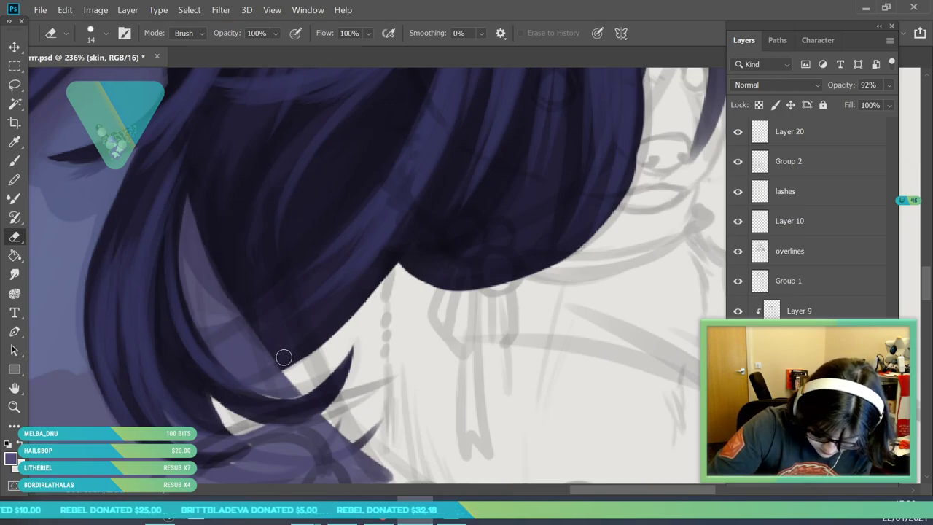
- Raise the skin layer's opacity to 100% and paint over the sliver of neck between the hair strands with a 9 px brush
{"action": "left_click", "coordinate": [888, 84]}
{"action": "left_click_drag", "start_coordinate": [881, 101], "coordinate": [921, 98]}
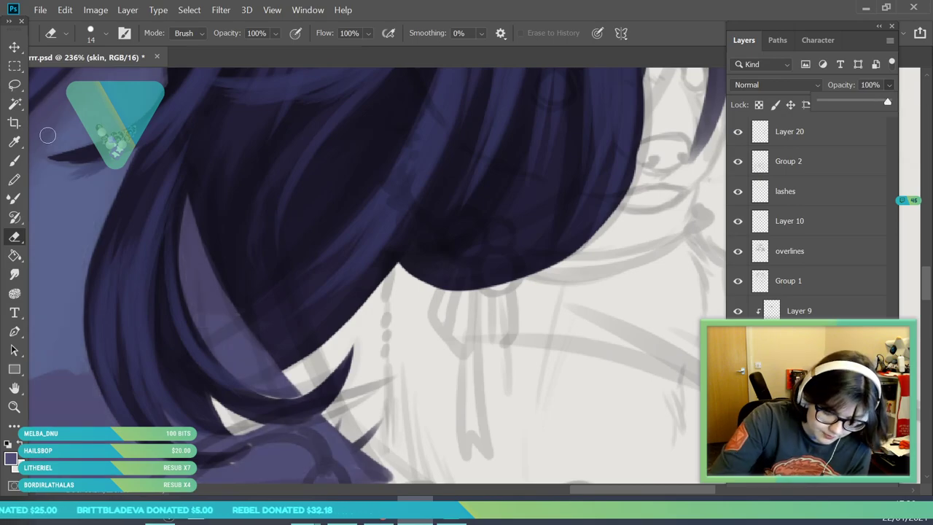
{"action": "left_click", "coordinate": [14, 142]}
{"action": "key", "text": "b"}
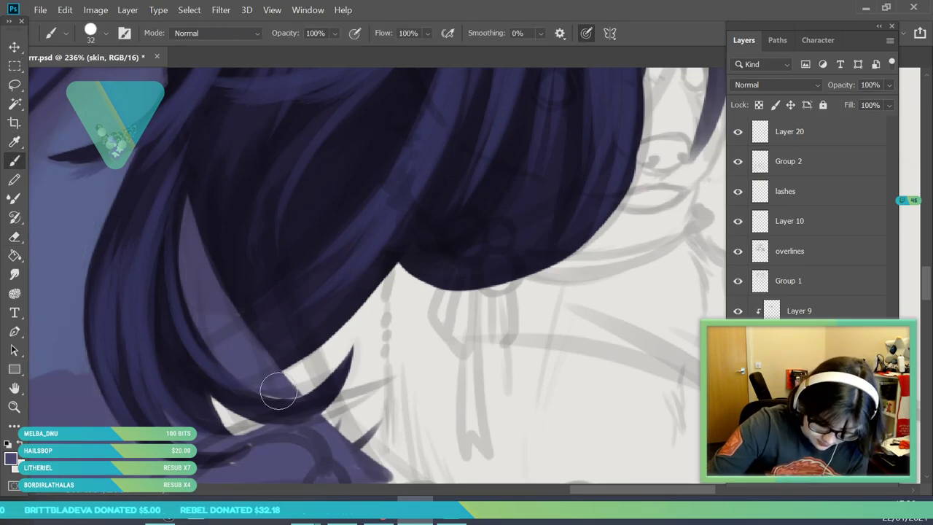
{"action": "left_click", "coordinate": [105, 34]}
{"action": "left_click_drag", "start_coordinate": [89, 79], "coordinate": [85, 80]}
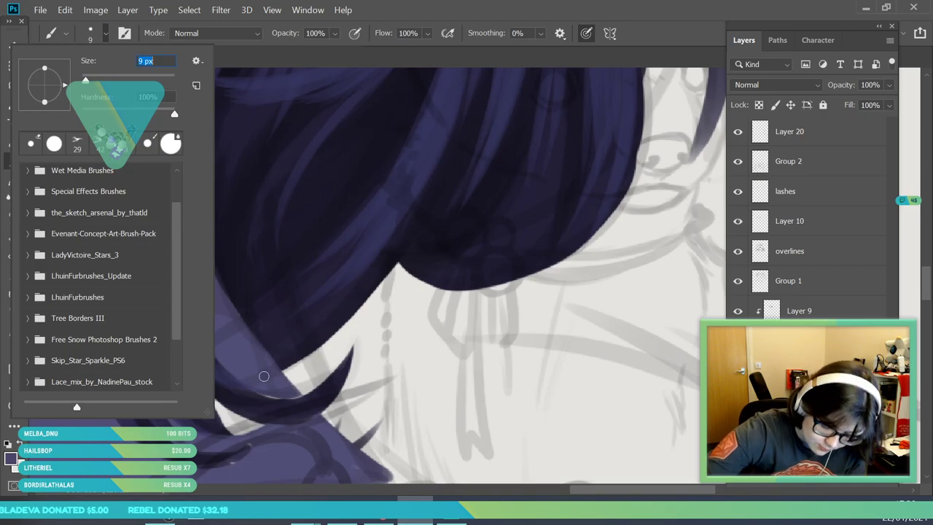
{"action": "left_click_drag", "start_coordinate": [270, 396], "coordinate": [247, 383]}
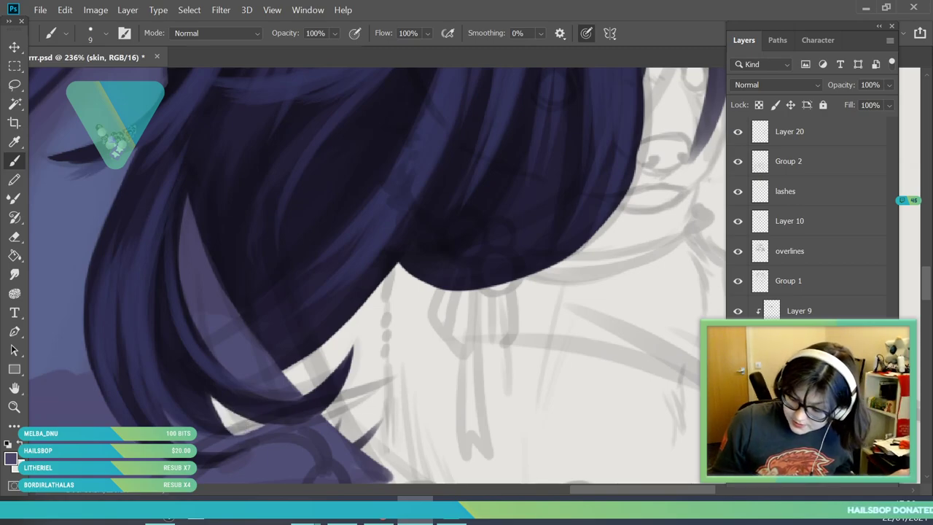
- Fill the light gap beneath the curled lock on the hair layer with a sampled dark hair colour
{"action": "key", "text": "i"}
{"action": "left_click", "coordinate": [195, 397]}
{"action": "key", "text": "b"}
{"action": "mouse_move", "coordinate": [244, 412]}
{"action": "left_mouse_down"}
{"action": "mouse_move", "coordinate": [194, 402]}
{"action": "mouse_move", "coordinate": [269, 431]}
{"action": "left_mouse_up"}
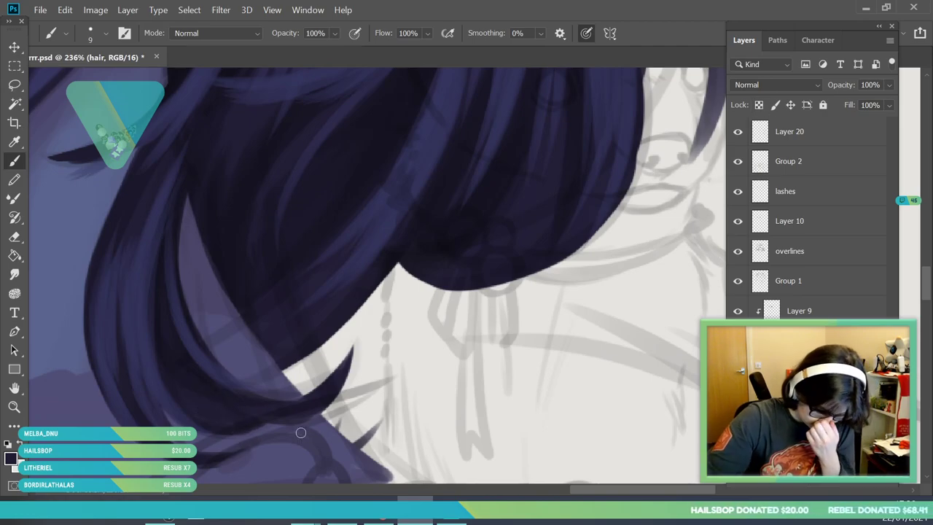
- Examine the finished hair ends and the neck both up close and against the whole portrait
{"action": "left_click", "coordinate": [15, 409]}
{"action": "mouse_move", "coordinate": [302, 289]}
{"action": "left_mouse_down"}
{"action": "mouse_move", "coordinate": [342, 356]}
{"action": "mouse_move", "coordinate": [383, 390]}
{"action": "mouse_move", "coordinate": [378, 419]}
{"action": "left_mouse_up"}
{"action": "scroll", "coordinate": [379, 418], "scroll_direction": "down", "scroll_amount": 2}
{"action": "scroll", "coordinate": [387, 333], "scroll_direction": "up", "scroll_amount": 6}
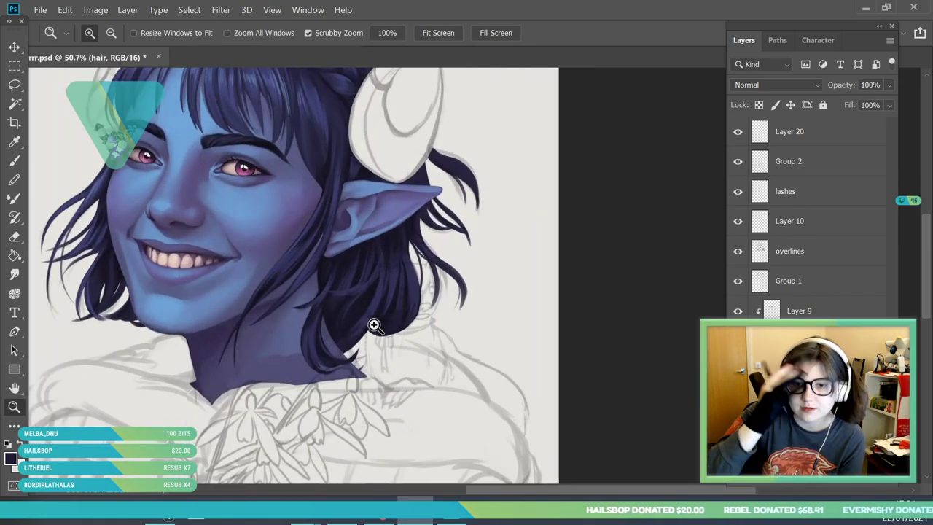
{"action": "scroll", "coordinate": [333, 254], "scroll_direction": "down", "scroll_amount": 4}
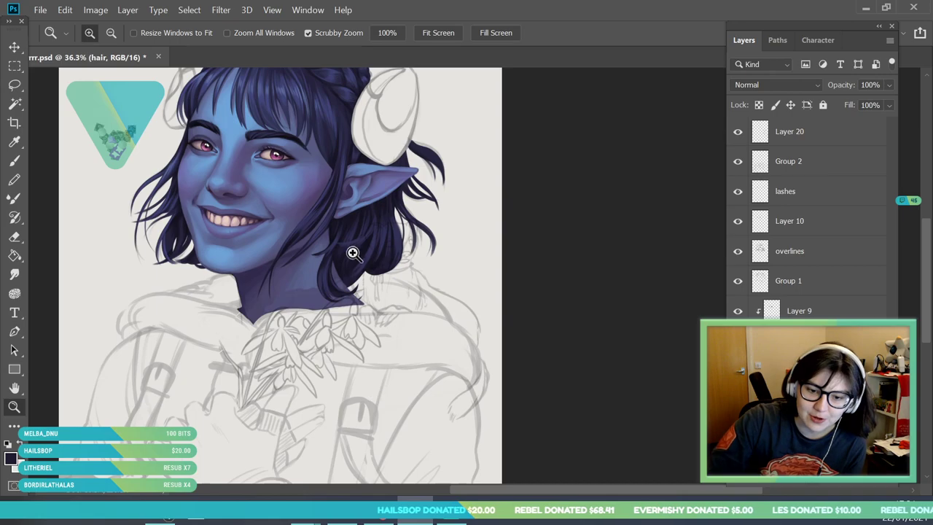
{"action": "scroll", "coordinate": [351, 259], "scroll_direction": "down", "scroll_amount": 4}
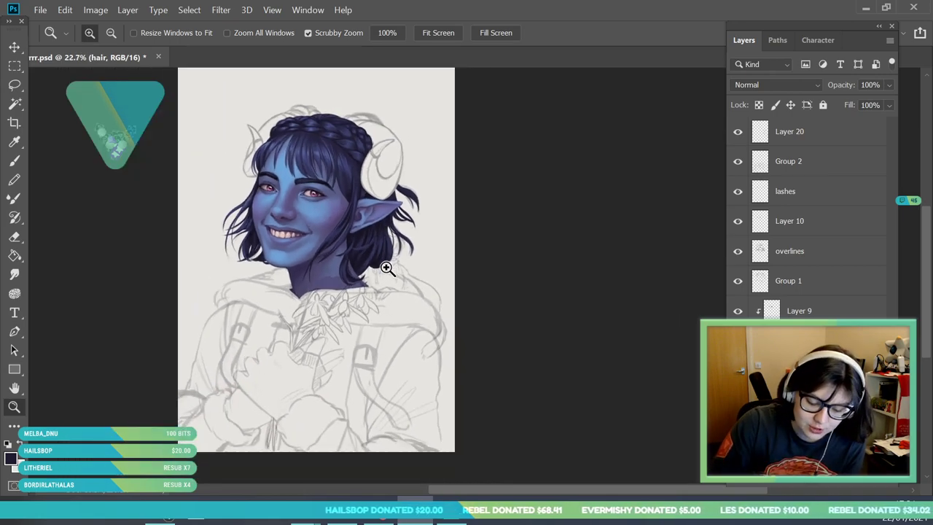
{"action": "scroll", "coordinate": [370, 343], "scroll_direction": "up", "scroll_amount": 6}
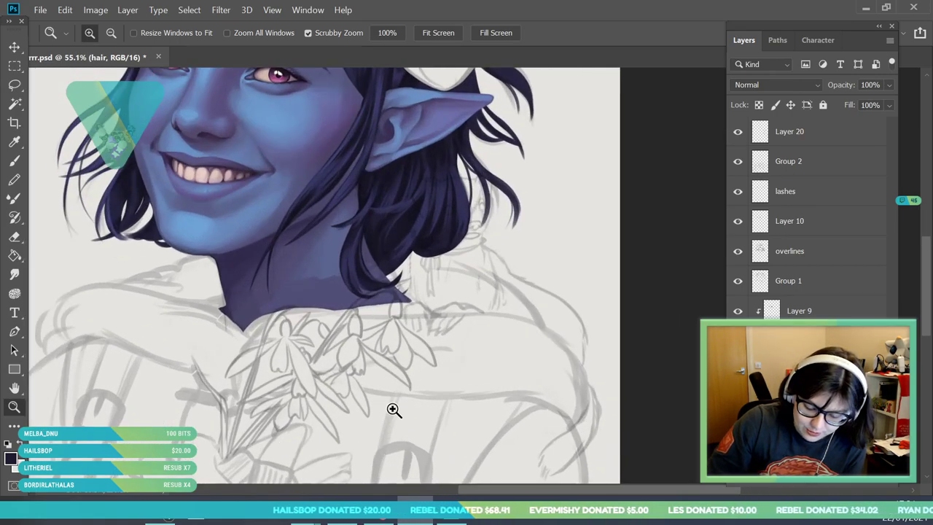
{"action": "scroll", "coordinate": [378, 354], "scroll_direction": "up", "scroll_amount": 2}
- Lock the skin layer's transparent pixels and paint a sampled skin tone over the neck beside the hair with a 130 px brush
{"action": "left_click", "coordinate": [816, 379]}
{"action": "left_click", "coordinate": [759, 105]}
{"action": "scroll", "coordinate": [271, 280], "scroll_direction": "up", "scroll_amount": 5}
{"action": "left_click", "coordinate": [14, 141]}
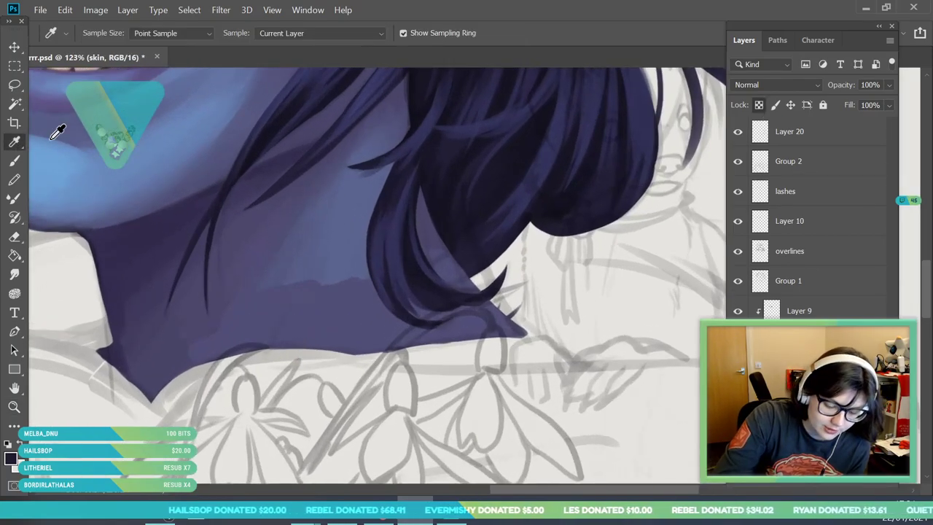
{"action": "scroll", "coordinate": [204, 306], "scroll_direction": "down", "scroll_amount": 3}
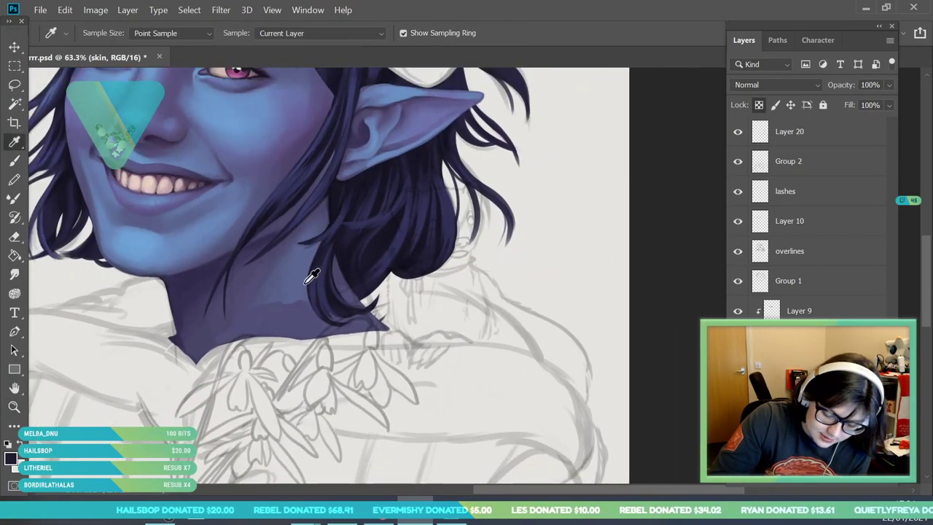
{"action": "key", "text": "b"}
{"action": "right_click", "coordinate": [320, 263]}
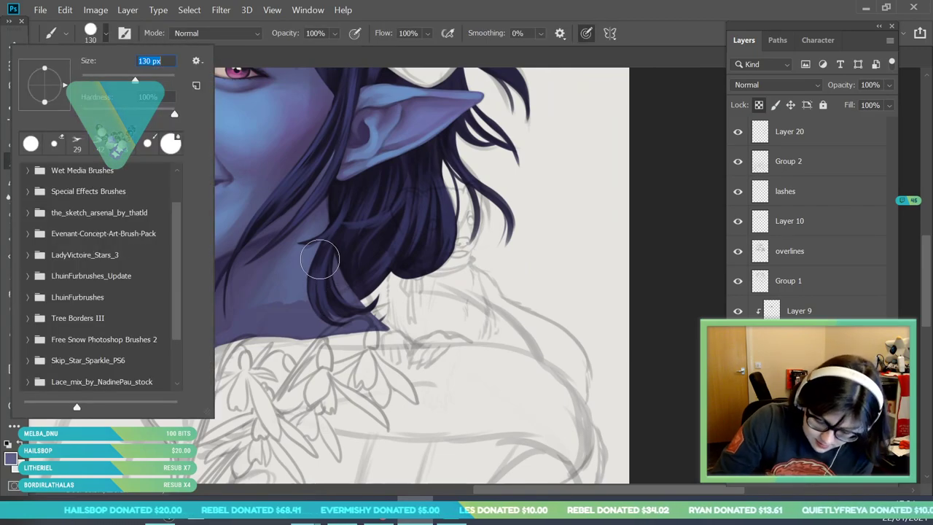
{"action": "left_click", "coordinate": [320, 264]}
{"action": "mouse_move", "coordinate": [323, 279]}
{"action": "left_mouse_down"}
{"action": "mouse_move", "coordinate": [336, 306]}
{"action": "mouse_move", "coordinate": [320, 316]}
{"action": "mouse_move", "coordinate": [344, 307]}
{"action": "left_mouse_up"}
- Blend the lower and middle neck with skin tones sampled from the surrounding painting
{"action": "key", "text": "i"}
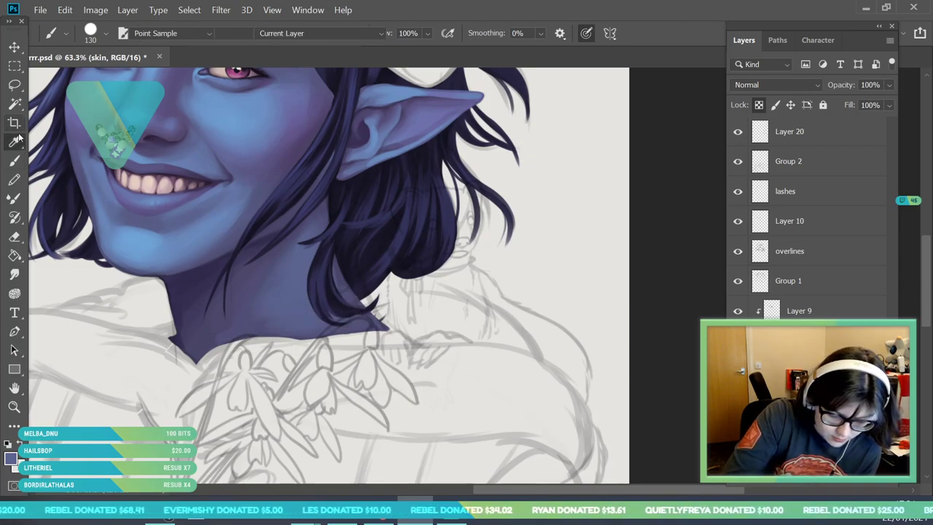
{"action": "key", "text": "b"}
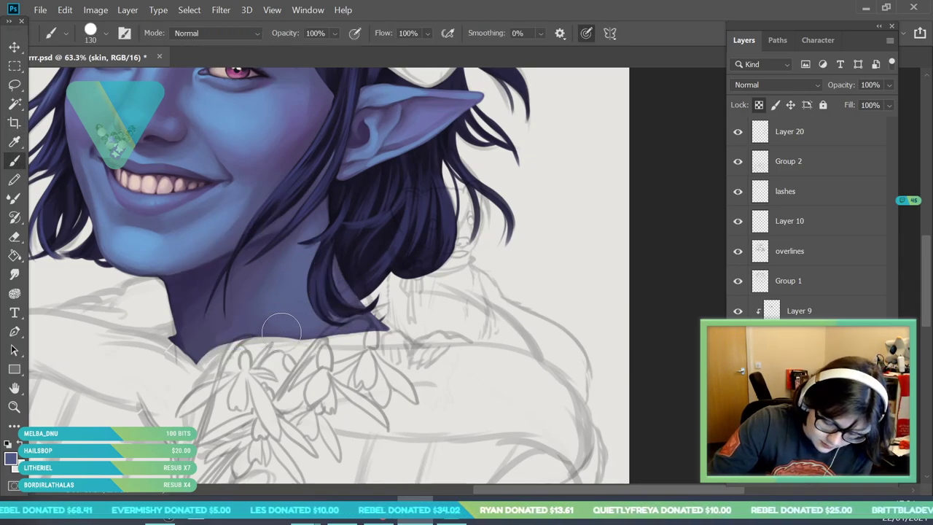
{"action": "key", "text": "i"}
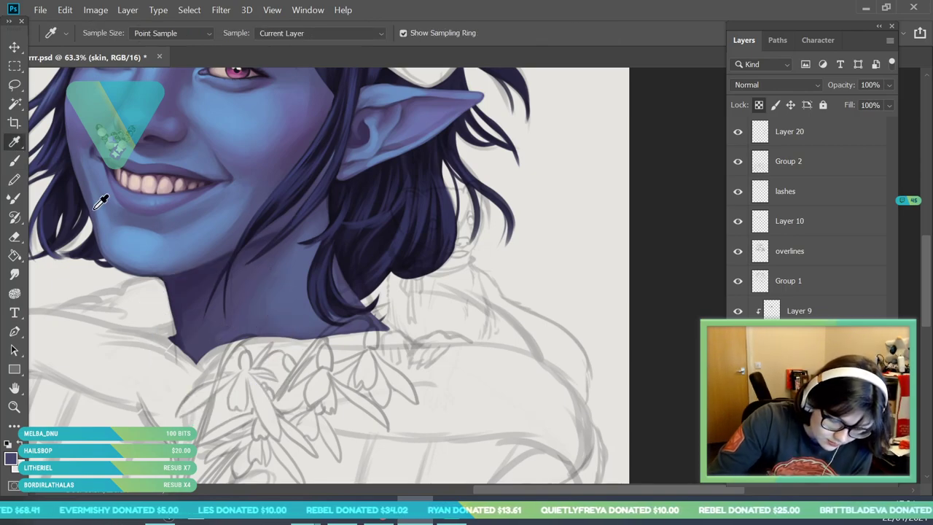
{"action": "key", "text": "b"}
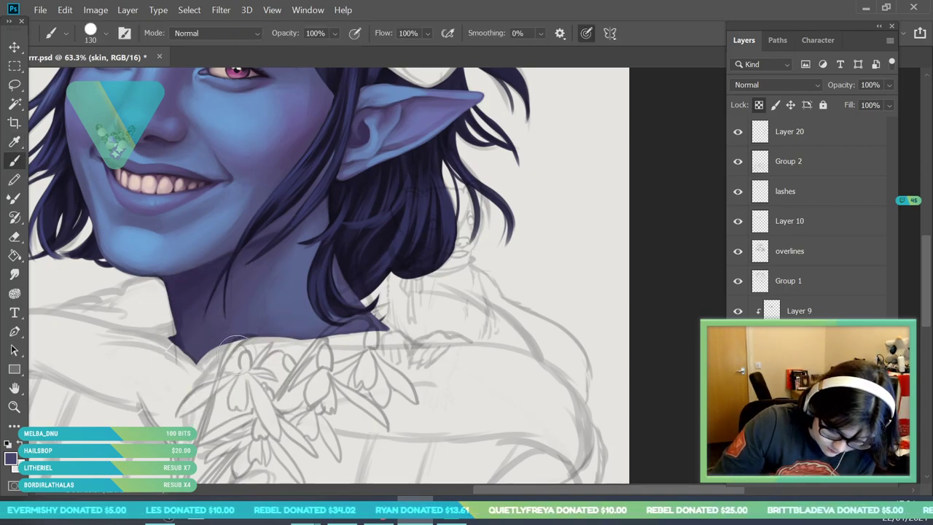
{"action": "key", "text": "i"}
{"action": "left_click", "coordinate": [250, 294]}
{"action": "key", "text": "b"}
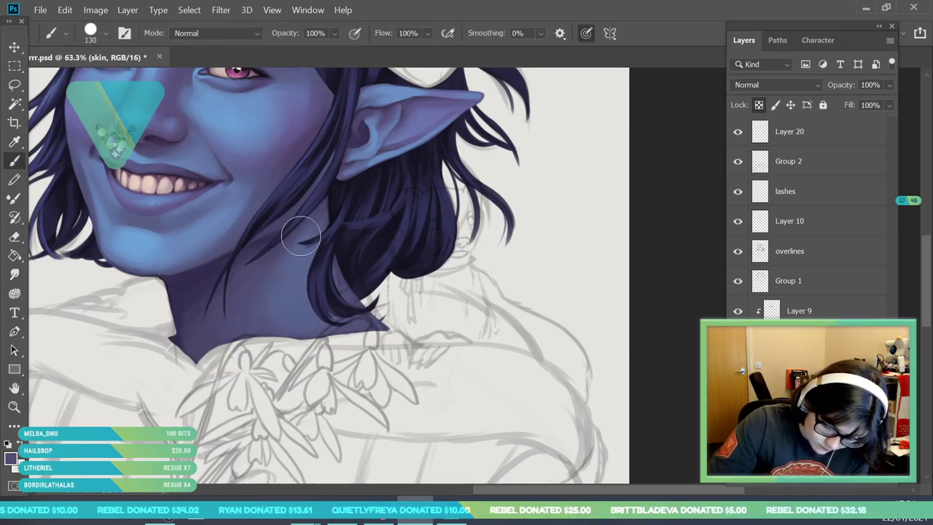
- Sample a lighter skin tone from the neck and paint it toward the shoulder behind the hair
{"action": "left_click", "coordinate": [15, 407]}
{"action": "left_click_drag", "start_coordinate": [226, 308], "coordinate": [72, 350]}
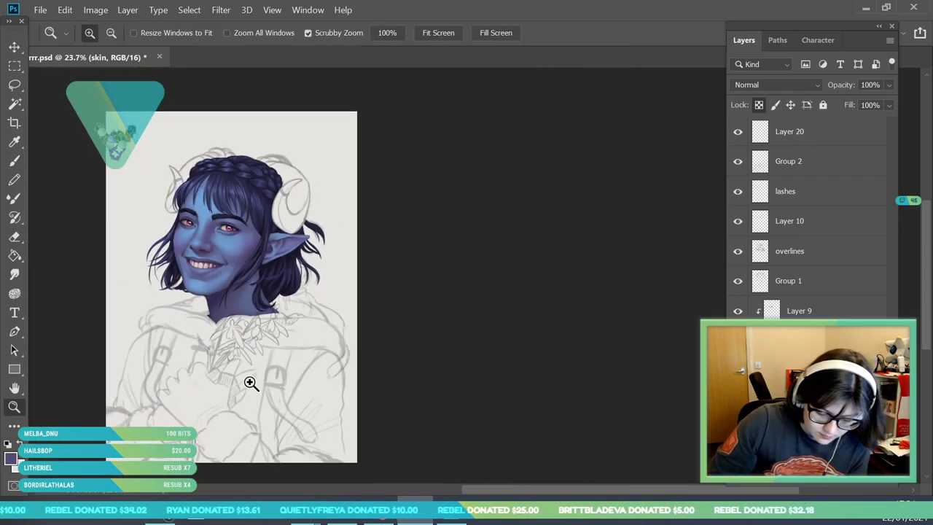
{"action": "mouse_move", "coordinate": [239, 244]}
{"action": "left_mouse_down"}
{"action": "mouse_move", "coordinate": [281, 278]}
{"action": "mouse_move", "coordinate": [257, 276]}
{"action": "left_mouse_up"}
{"action": "key", "text": "i"}
{"action": "left_click", "coordinate": [171, 300]}
{"action": "key", "text": "b"}
{"action": "left_click_drag", "start_coordinate": [211, 295], "coordinate": [237, 357]}
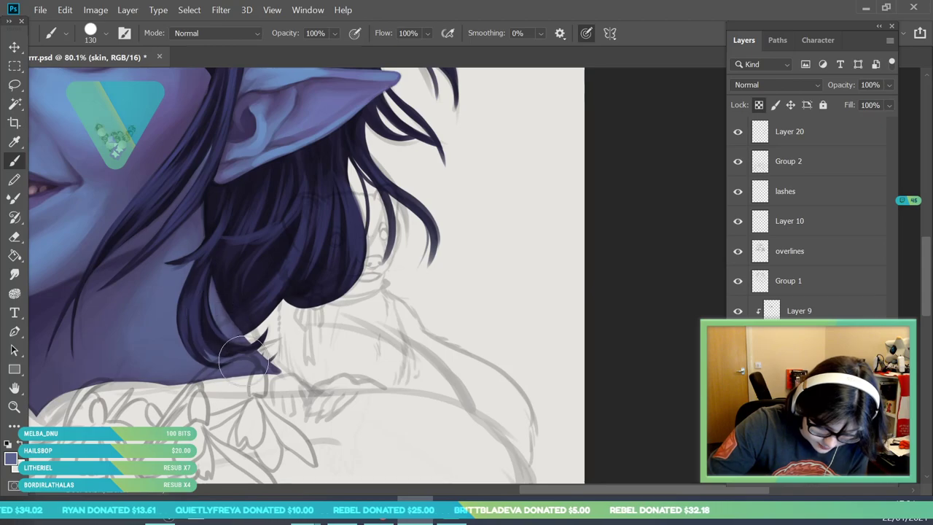
- Check the neck shading against the whole portrait, hiding and reshowing the skin layers for comparison
{"action": "key", "text": "z"}
{"action": "left_click_drag", "start_coordinate": [243, 255], "coordinate": [296, 358]}
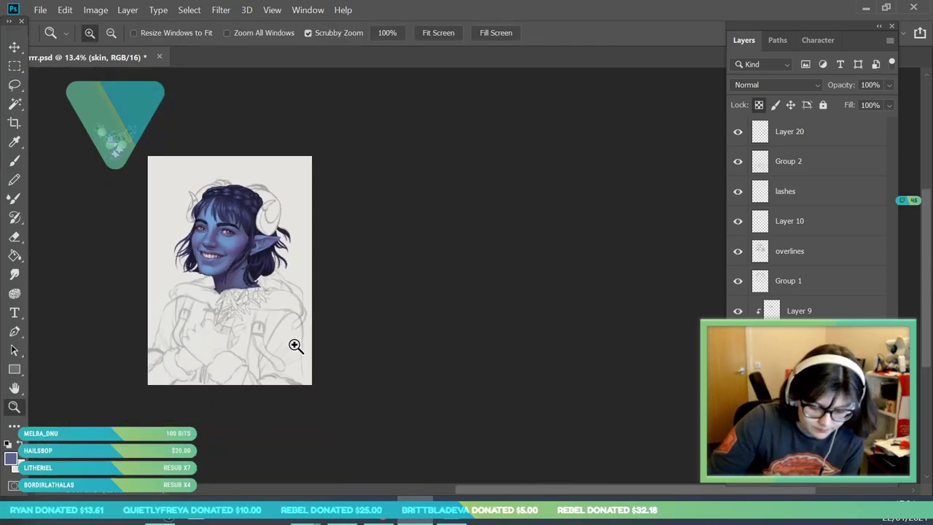
{"action": "left_click_drag", "start_coordinate": [282, 290], "coordinate": [408, 444]}
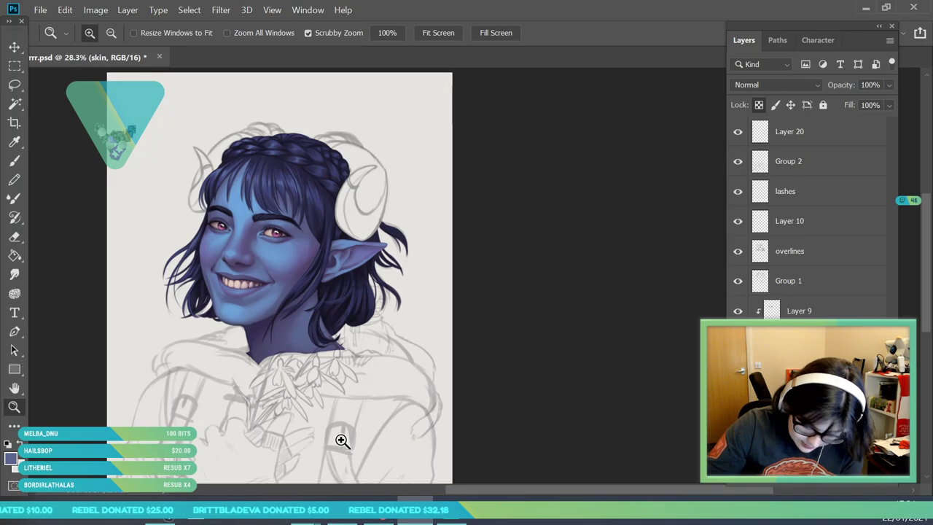
{"action": "left_click_drag", "start_coordinate": [351, 452], "coordinate": [357, 459]}
{"action": "left_click", "coordinate": [737, 340]}
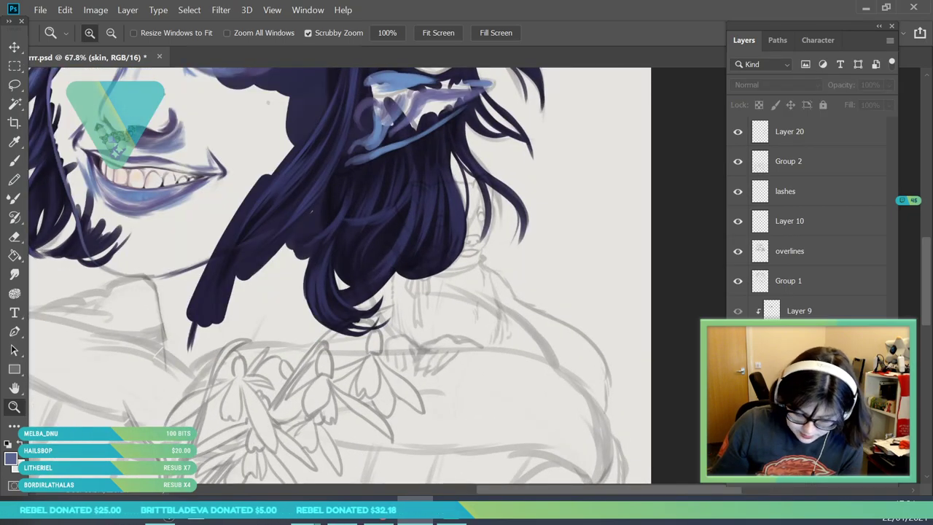
{"action": "left_click", "coordinate": [737, 340]}
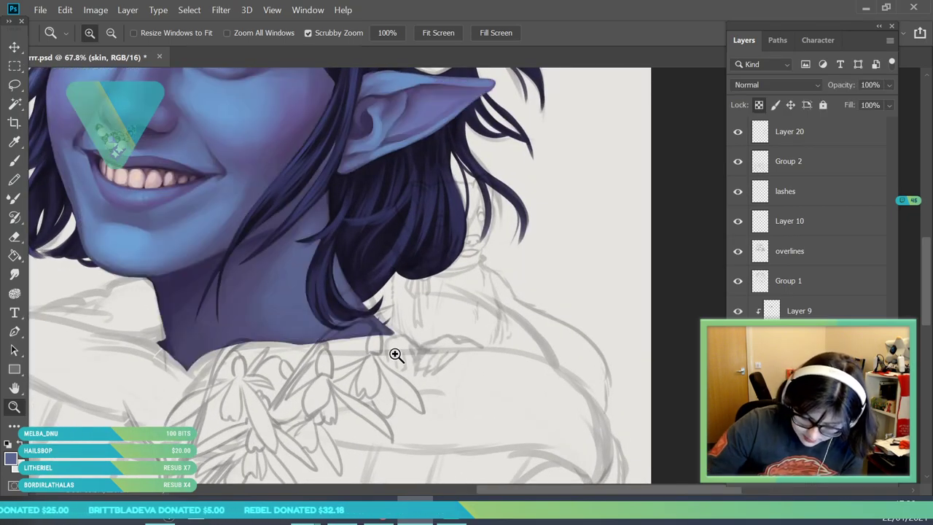
{"action": "left_click_drag", "start_coordinate": [437, 311], "coordinate": [413, 296]}
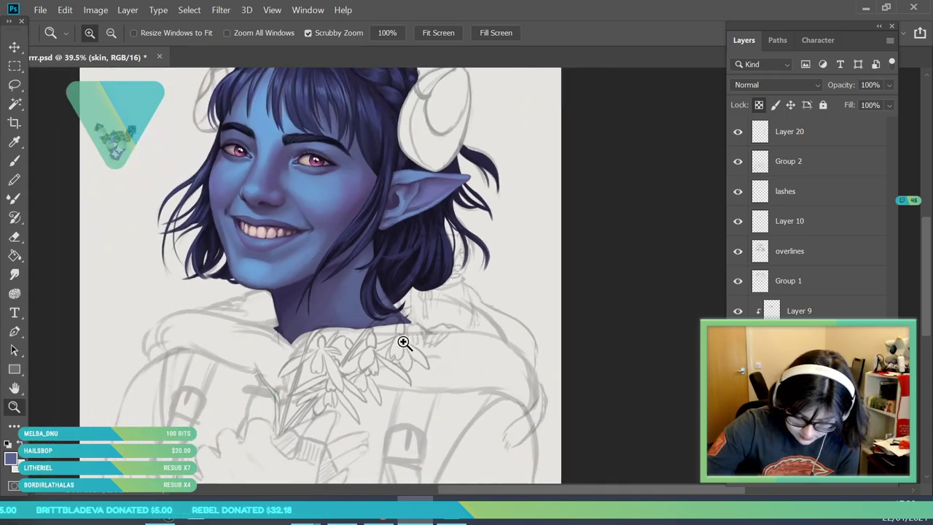
{"action": "left_click_drag", "start_coordinate": [488, 318], "coordinate": [479, 353]}
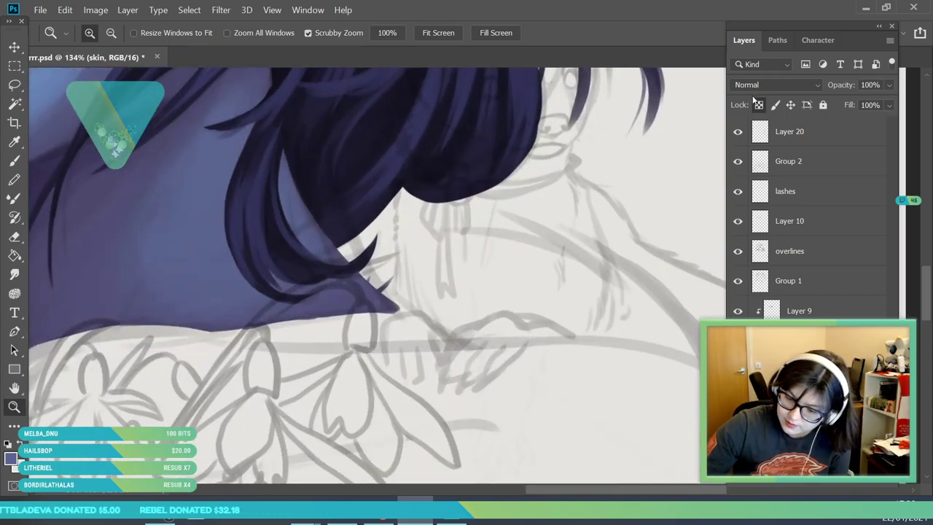
- Unlock the skin layer's transparent pixels and extend the shoulder down to the sketched collar line with an 18 px brush and sampled skin tone
{"action": "left_click_drag", "start_coordinate": [625, 490], "coordinate": [635, 490]}
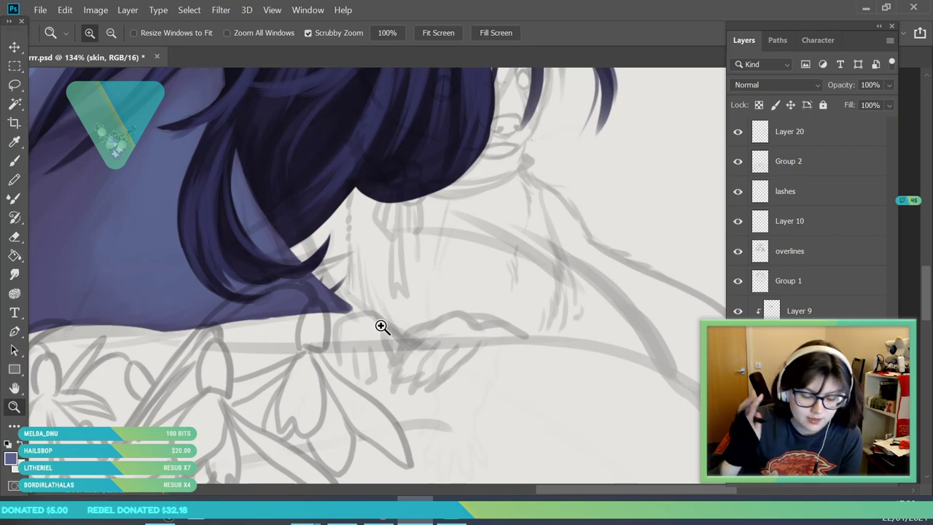
{"action": "left_click_drag", "start_coordinate": [231, 337], "coordinate": [249, 333]}
{"action": "left_click", "coordinate": [143, 301], "text": "alt"}
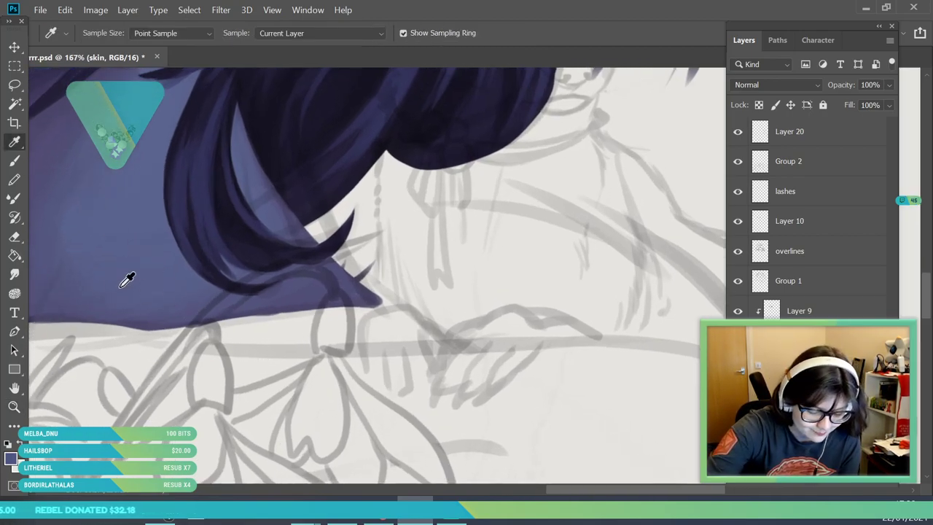
{"action": "right_click", "coordinate": [73, 109]}
{"action": "type", "text": "18"}
{"action": "key", "text": "Return"}
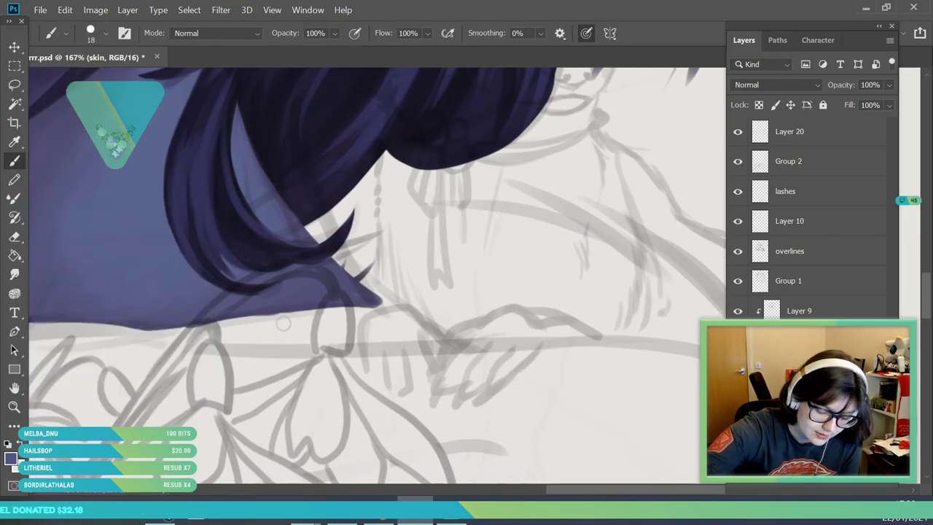
{"action": "mouse_move", "coordinate": [125, 325]}
{"action": "left_mouse_down"}
{"action": "mouse_move", "coordinate": [240, 342]}
{"action": "mouse_move", "coordinate": [430, 341]}
{"action": "left_mouse_up"}
{"action": "left_click_drag", "start_coordinate": [354, 292], "coordinate": [428, 328]}
{"action": "left_click_drag", "start_coordinate": [376, 304], "coordinate": [449, 337]}
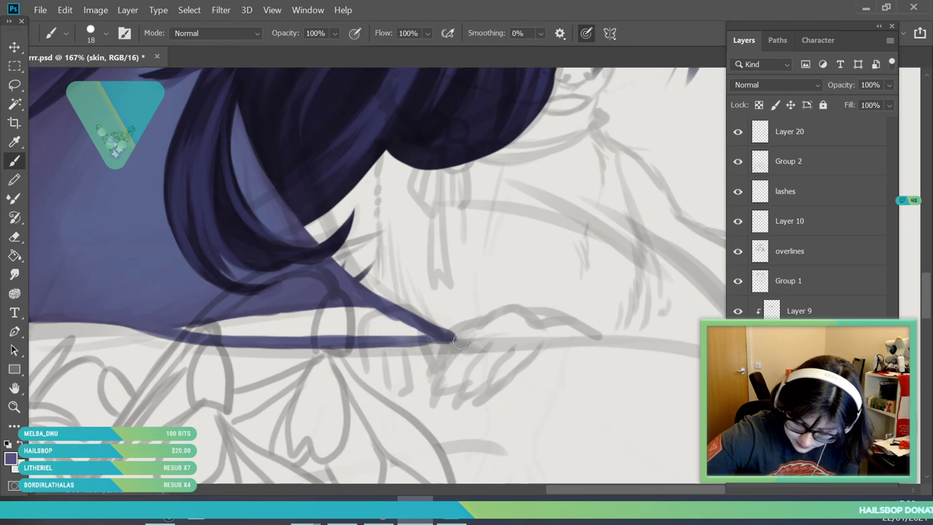
{"action": "mouse_move", "coordinate": [175, 324]}
{"action": "left_mouse_down"}
{"action": "mouse_move", "coordinate": [317, 323]}
{"action": "mouse_move", "coordinate": [290, 307]}
{"action": "mouse_move", "coordinate": [394, 318]}
{"action": "mouse_move", "coordinate": [283, 335]}
{"action": "mouse_move", "coordinate": [346, 322]}
{"action": "left_mouse_up"}
{"action": "left_click_drag", "start_coordinate": [426, 337], "coordinate": [347, 332]}
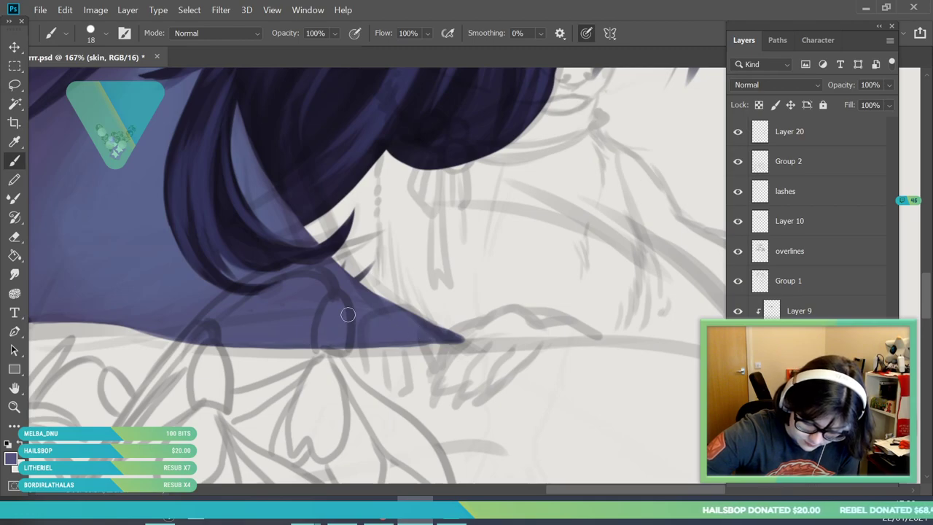
- Lock the skin layer's transparent pixels again and blend the extended shoulder with a sampled purple skin tone
{"action": "left_click", "coordinate": [20, 144]}
{"action": "left_click", "coordinate": [354, 270]}
{"action": "left_click", "coordinate": [14, 160]}
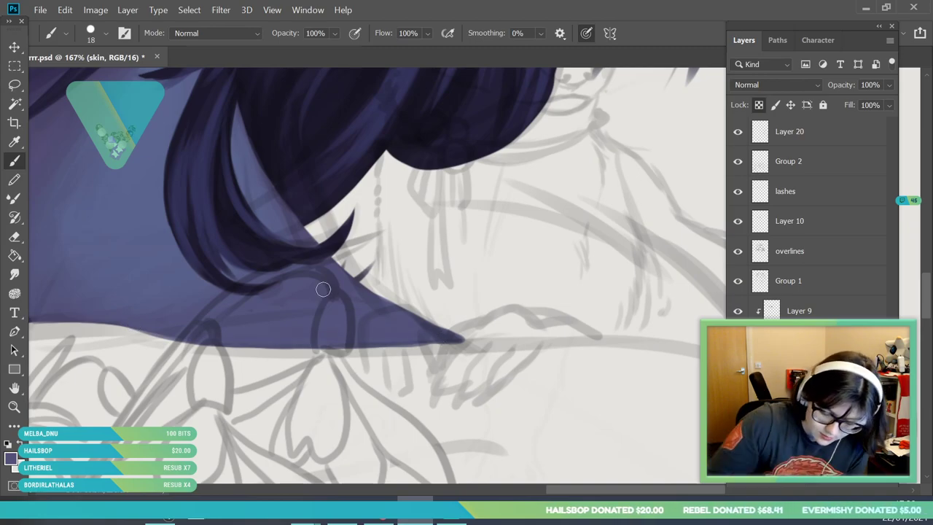
- Review the extended shoulder within the full portrait and save the document
{"action": "key", "text": "z"}
{"action": "left_click_drag", "start_coordinate": [279, 313], "coordinate": [139, 418]}
{"action": "left_click_drag", "start_coordinate": [192, 280], "coordinate": [242, 356]}
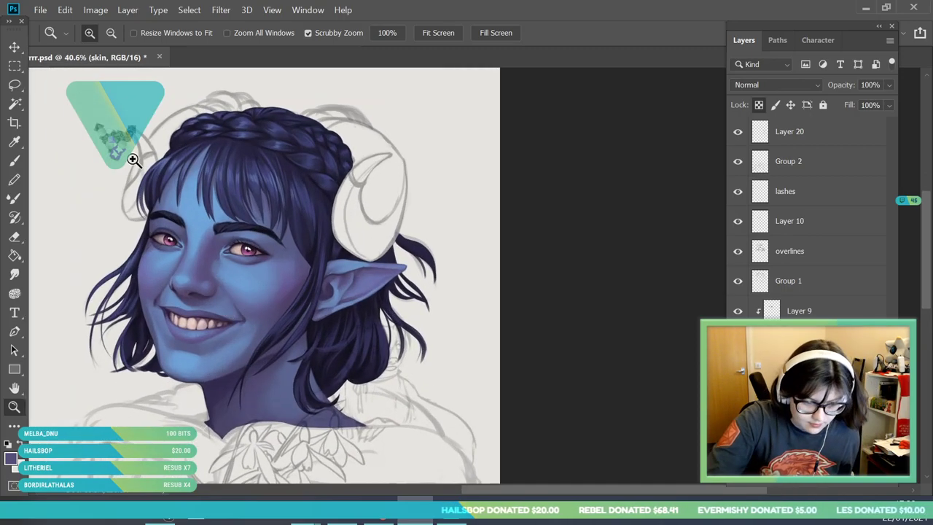
{"action": "left_click", "coordinate": [40, 9]}
{"action": "left_click", "coordinate": [64, 153]}
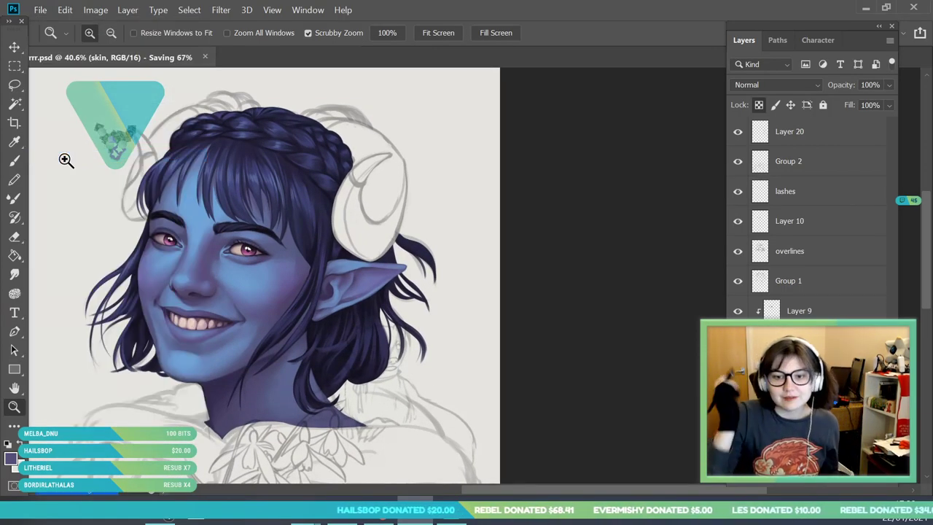
{"action": "scroll", "coordinate": [304, 252], "scroll_direction": "down", "scroll_amount": 2}
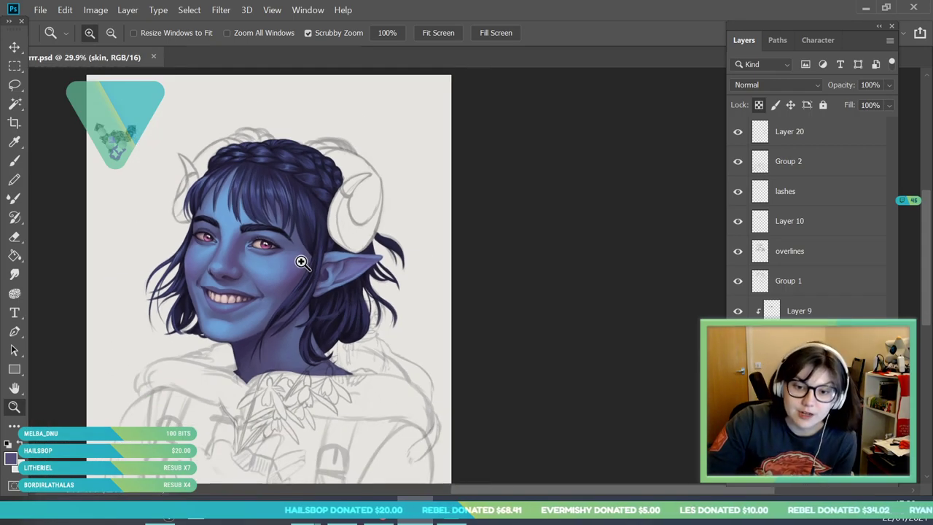
{"action": "scroll", "coordinate": [302, 262], "scroll_direction": "up", "scroll_amount": 2}
{"action": "scroll", "coordinate": [321, 211], "scroll_direction": "down", "scroll_amount": 4}
{"action": "scroll", "coordinate": [332, 239], "scroll_direction": "up", "scroll_amount": 1}
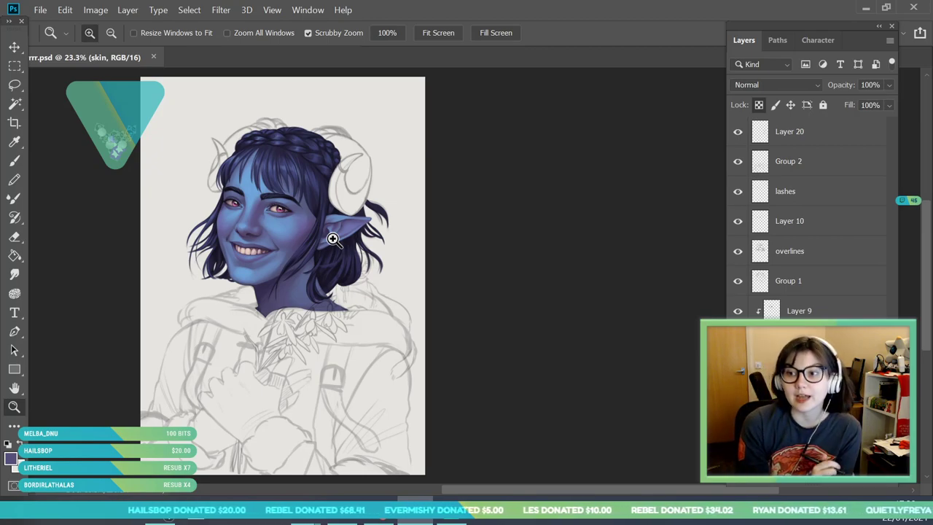
- Examine the face, hair ends, neck and shoulder at several magnifications
{"action": "scroll", "coordinate": [331, 270], "scroll_direction": "down", "scroll_amount": 1}
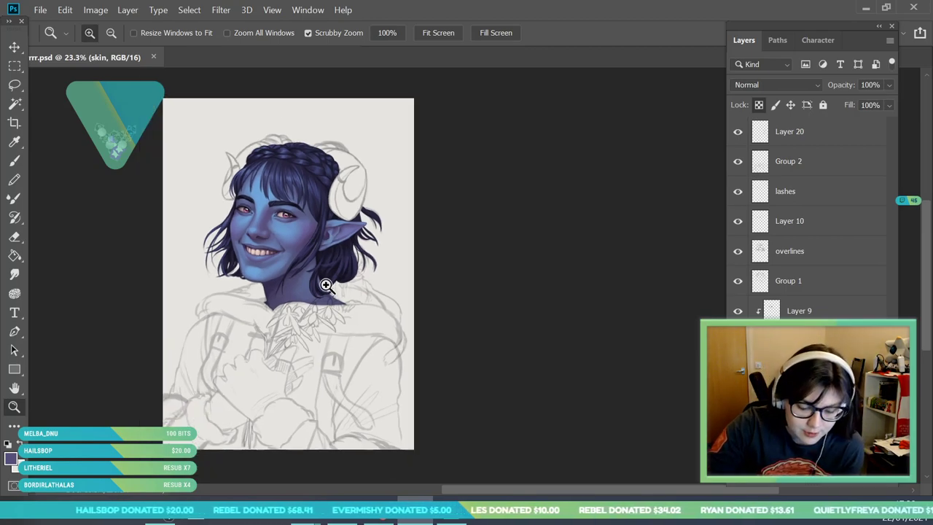
{"action": "scroll", "coordinate": [328, 287], "scroll_direction": "up", "scroll_amount": 2}
{"action": "scroll", "coordinate": [333, 298], "scroll_direction": "up", "scroll_amount": 2}
{"action": "scroll", "coordinate": [333, 262], "scroll_direction": "down", "scroll_amount": 2}
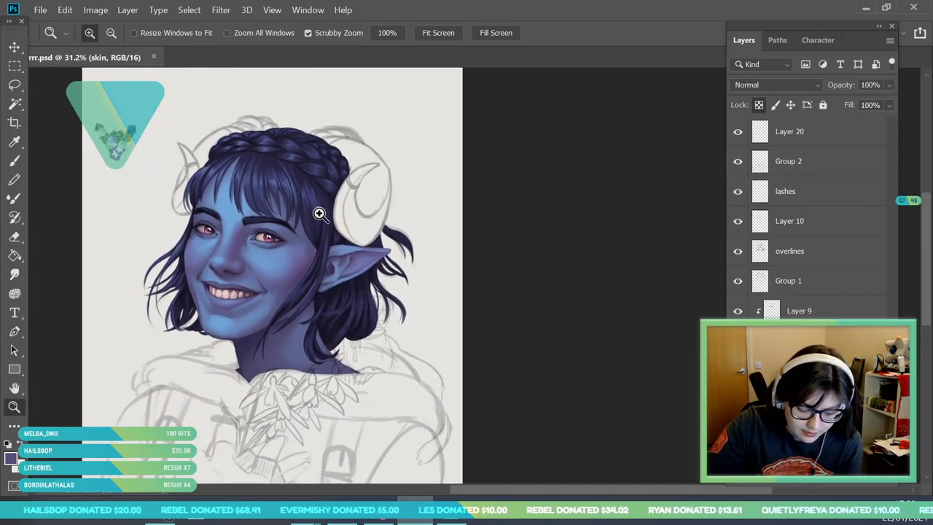
{"action": "scroll", "coordinate": [318, 223], "scroll_direction": "up", "scroll_amount": 1}
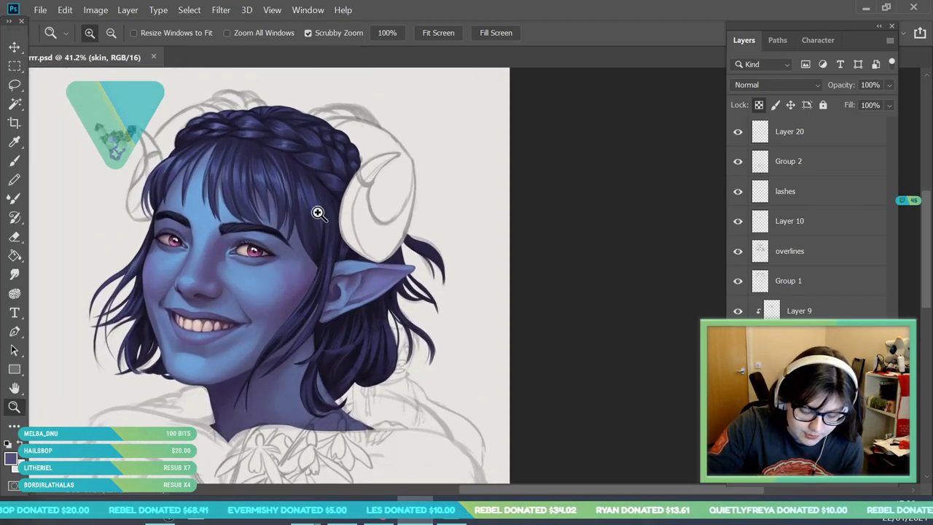
{"action": "scroll", "coordinate": [322, 193], "scroll_direction": "down", "scroll_amount": 2}
{"action": "scroll", "coordinate": [328, 229], "scroll_direction": "up", "scroll_amount": 1}
{"action": "scroll", "coordinate": [327, 287], "scroll_direction": "up", "scroll_amount": 1}
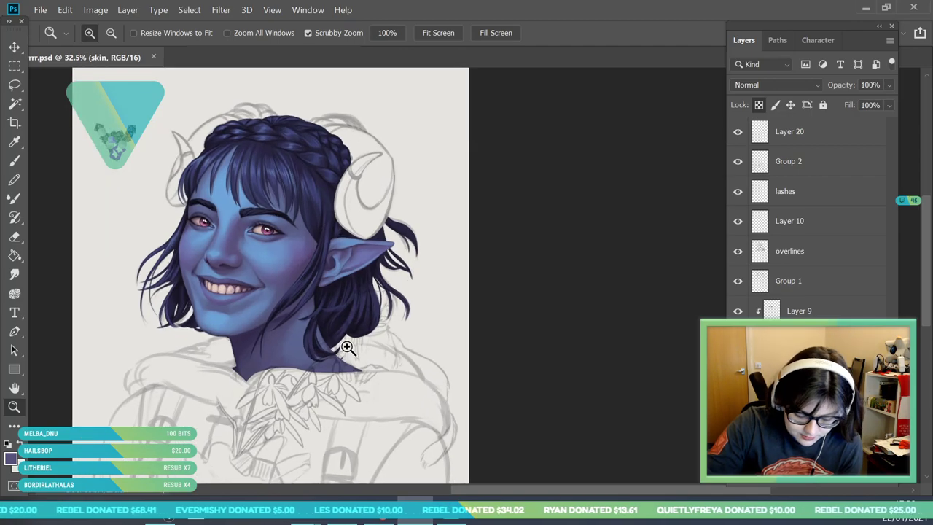
{"action": "scroll", "coordinate": [344, 394], "scroll_direction": "up", "scroll_amount": 2}
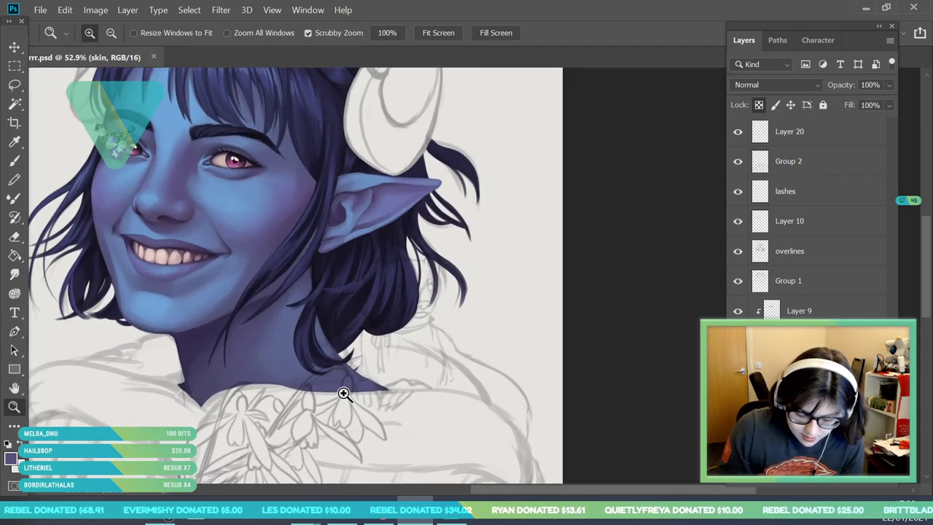
{"action": "scroll", "coordinate": [457, 384], "scroll_direction": "down", "scroll_amount": 1}
- Compare the portrait with Group 1 hidden and shown, checking the hair and neck around the ear
{"action": "left_click", "coordinate": [738, 281]}
{"action": "left_click", "coordinate": [738, 282]}
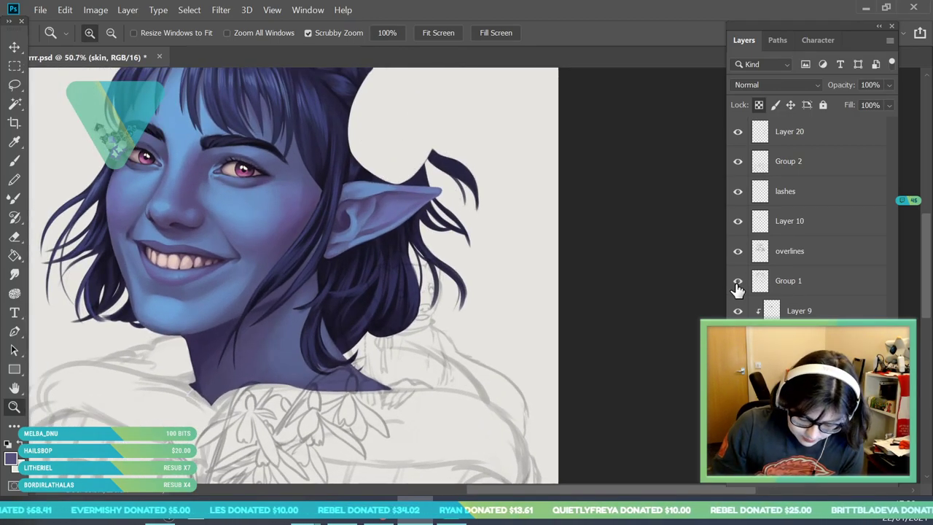
{"action": "left_click", "coordinate": [754, 286]}
{"action": "left_click", "coordinate": [579, 410]}
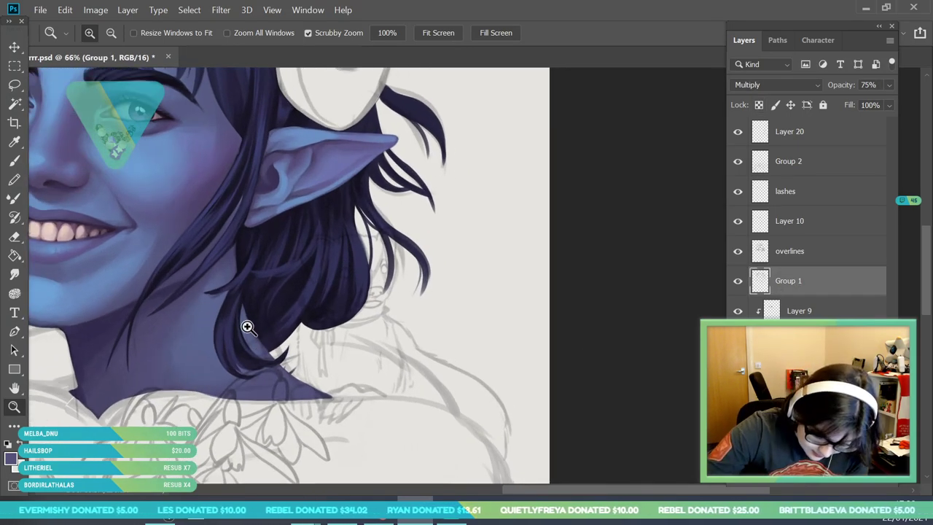
{"action": "key", "text": "e"}
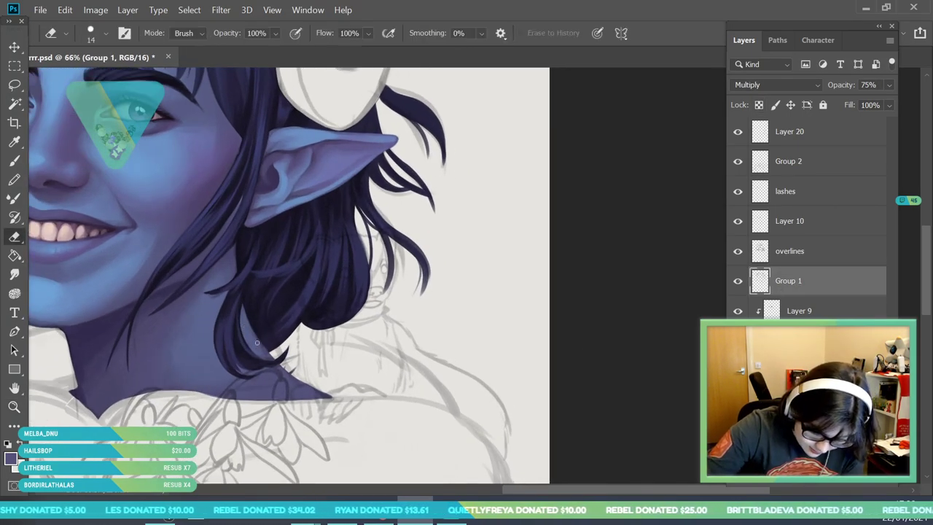
{"action": "left_click", "coordinate": [737, 281]}
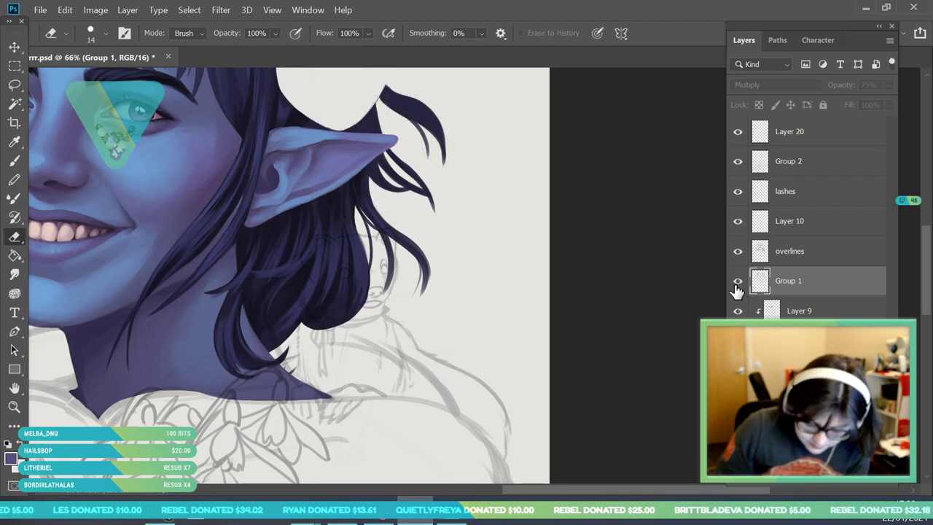
{"action": "left_click", "coordinate": [737, 282]}
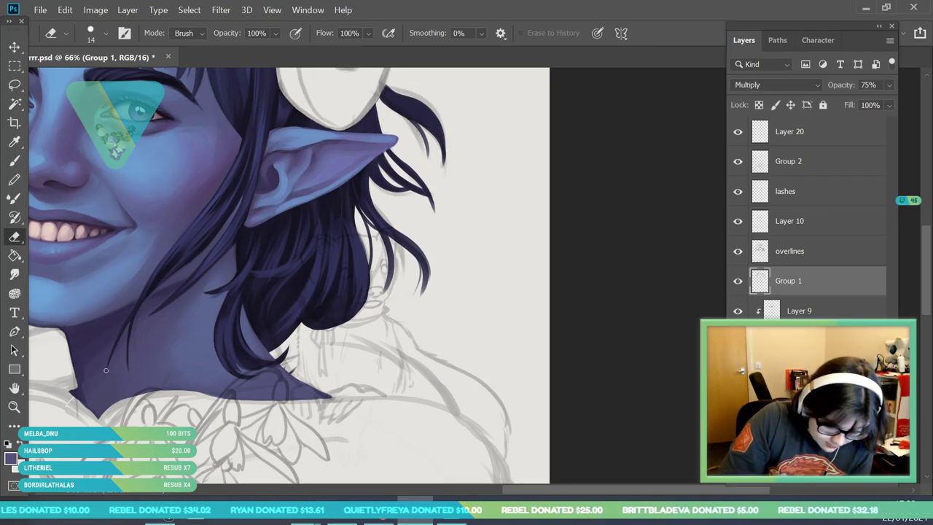
{"action": "key", "text": "z"}
{"action": "left_click_drag", "start_coordinate": [273, 362], "coordinate": [210, 289]}
{"action": "left_click_drag", "start_coordinate": [138, 214], "coordinate": [160, 212]}
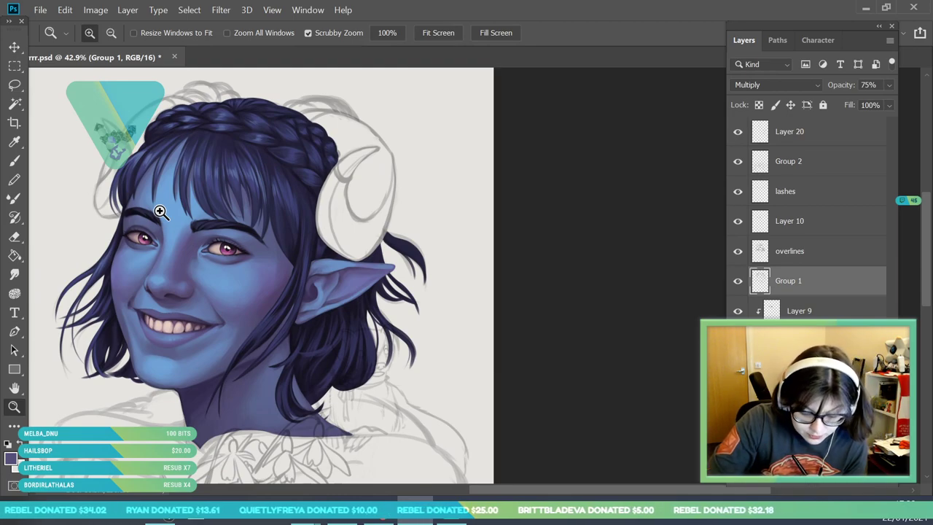
- Paint along the ear's upper edge on the overlines layer with an 18 px brush and a light blue sampled from the ear
{"action": "left_click_drag", "start_coordinate": [384, 265], "coordinate": [421, 310]}
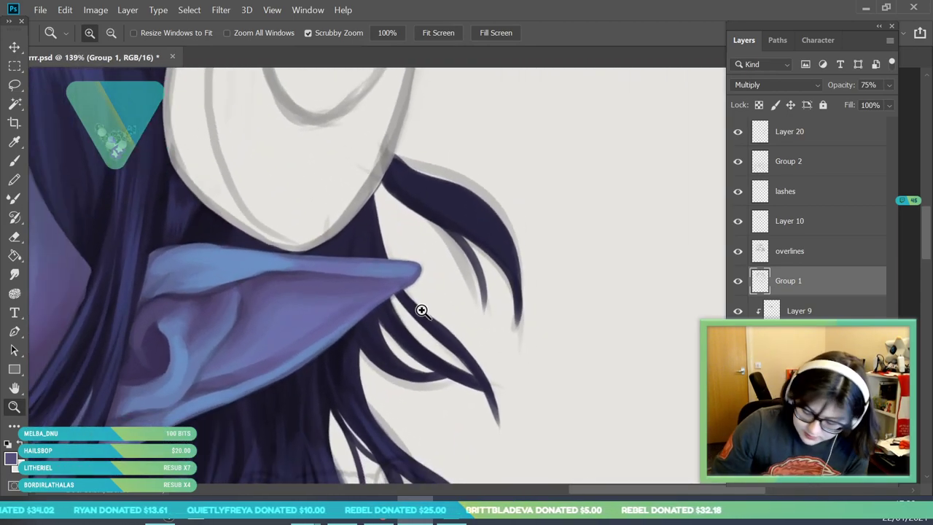
{"action": "left_click", "coordinate": [838, 259]}
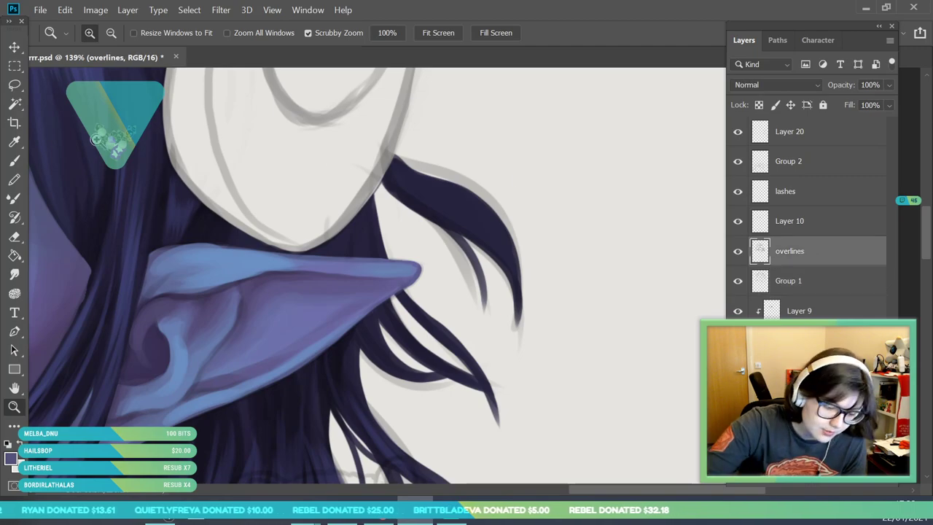
{"action": "key", "text": "i"}
{"action": "left_click", "coordinate": [218, 259]}
{"action": "key", "text": "b"}
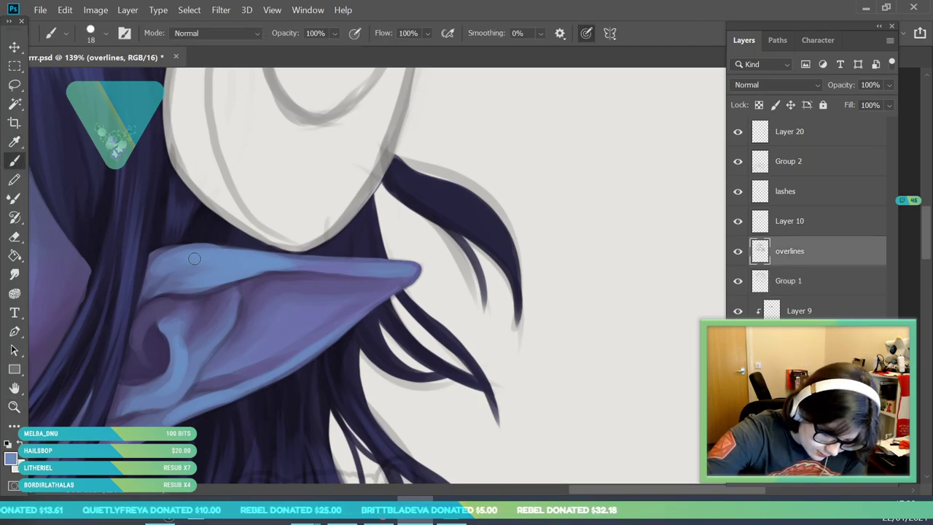
{"action": "left_click_drag", "start_coordinate": [162, 253], "coordinate": [224, 246]}
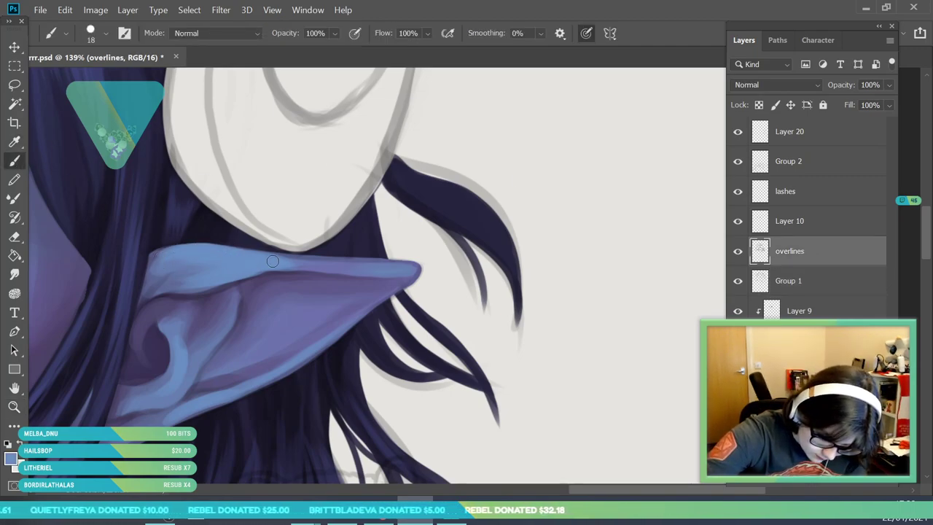
- Clean up the ear's upper contour on the skin layer with a 14 px eraser
{"action": "left_click", "coordinate": [14, 406]}
{"action": "mouse_move", "coordinate": [318, 349]}
{"action": "left_mouse_down"}
{"action": "mouse_move", "coordinate": [284, 375]}
{"action": "mouse_move", "coordinate": [226, 383]}
{"action": "left_mouse_up"}
{"action": "left_click_drag", "start_coordinate": [306, 350], "coordinate": [338, 346]}
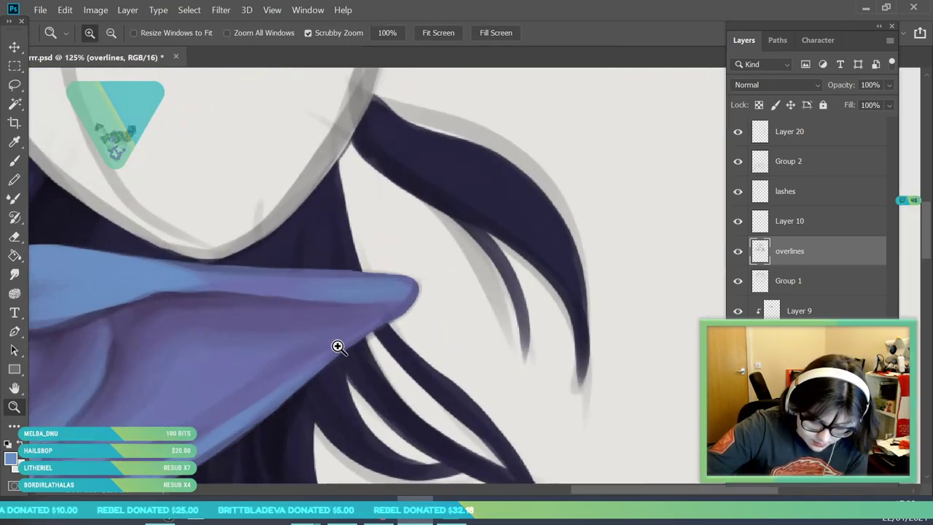
{"action": "left_click", "coordinate": [14, 142]}
{"action": "left_click", "coordinate": [159, 244], "text": "ctrl"}
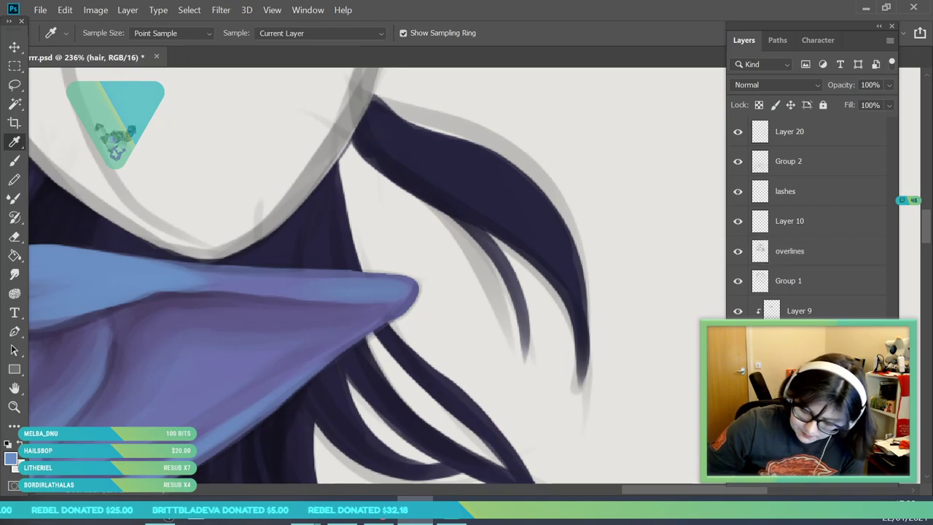
{"action": "left_click", "coordinate": [162, 224], "text": "ctrl"}
{"action": "left_click", "coordinate": [15, 236]}
{"action": "left_click_drag", "start_coordinate": [127, 251], "coordinate": [192, 245]}
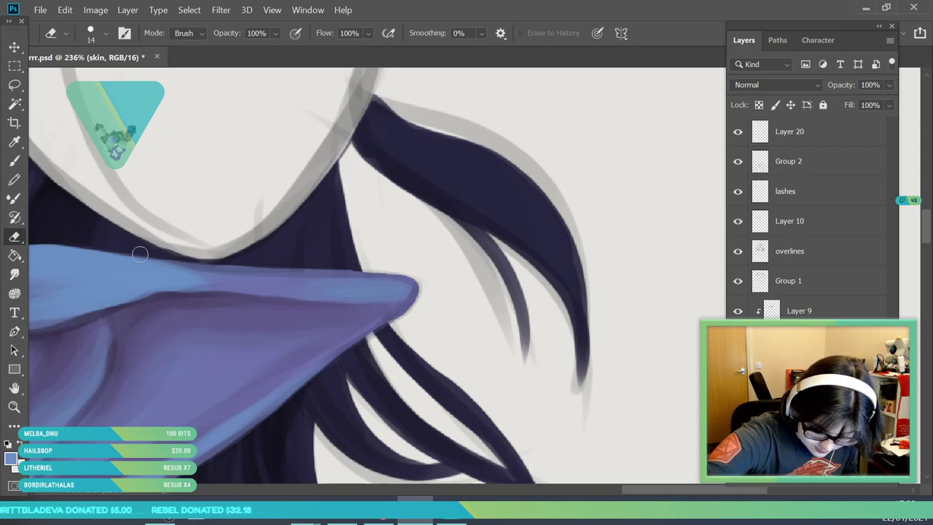
{"action": "mouse_move", "coordinate": [141, 253]}
{"action": "left_mouse_down"}
{"action": "mouse_move", "coordinate": [325, 267]}
{"action": "mouse_move", "coordinate": [226, 263]}
{"action": "mouse_move", "coordinate": [319, 266]}
{"action": "left_mouse_up"}
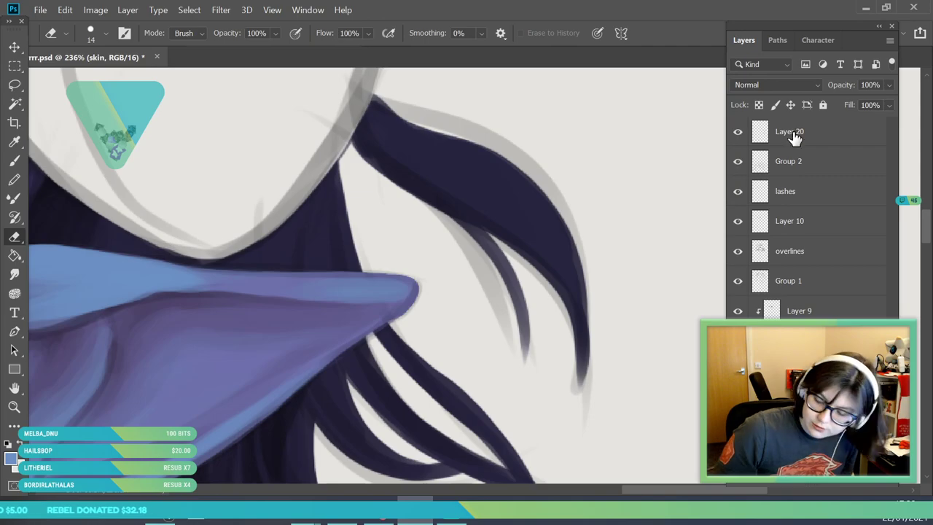
- Review the ear and hair within the whole portrait, toggling a layer's visibility for comparison
{"action": "left_click", "coordinate": [15, 406]}
{"action": "left_click_drag", "start_coordinate": [248, 322], "coordinate": [203, 419]}
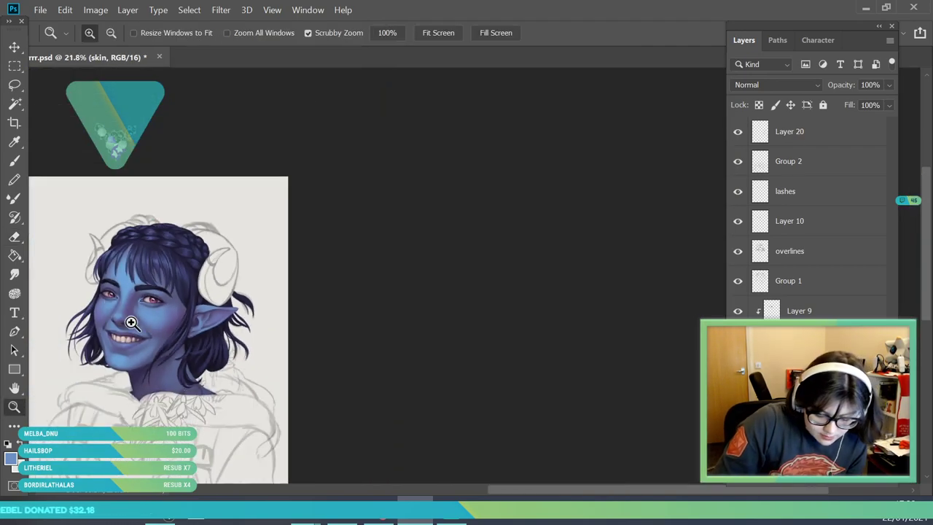
{"action": "left_click_drag", "start_coordinate": [116, 318], "coordinate": [149, 400]}
{"action": "left_click", "coordinate": [247, 329]}
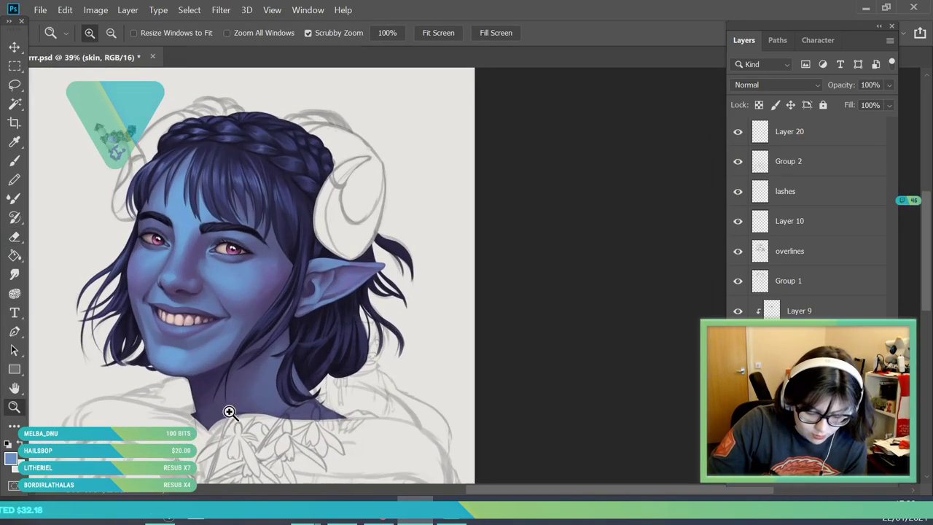
{"action": "left_click_drag", "start_coordinate": [244, 264], "coordinate": [179, 361]}
{"action": "left_click_drag", "start_coordinate": [210, 267], "coordinate": [227, 304]}
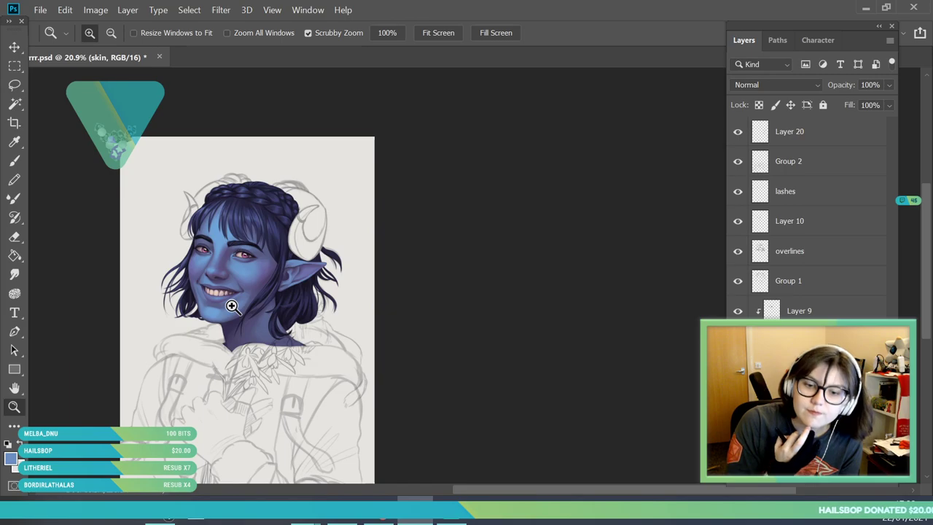
{"action": "scroll", "coordinate": [260, 248], "scroll_direction": "down", "scroll_amount": 1}
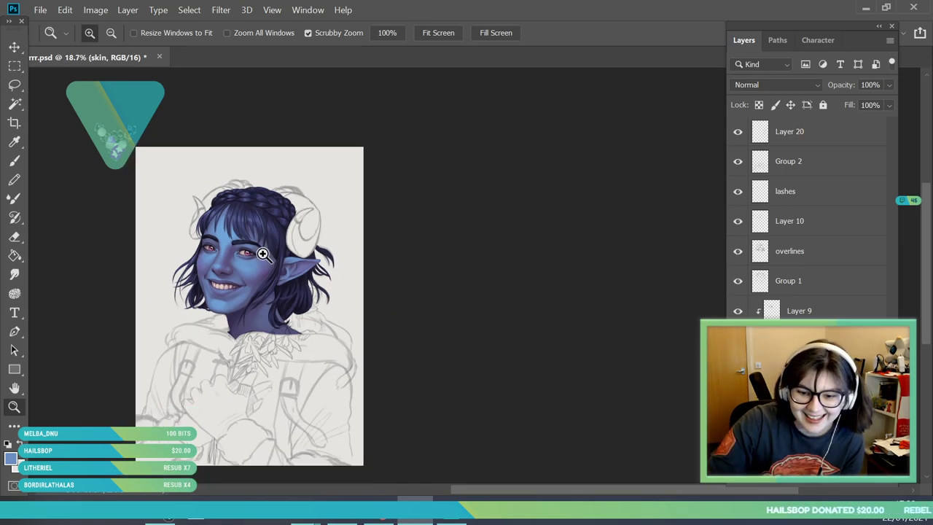
{"action": "scroll", "coordinate": [274, 305], "scroll_direction": "up", "scroll_amount": 2}
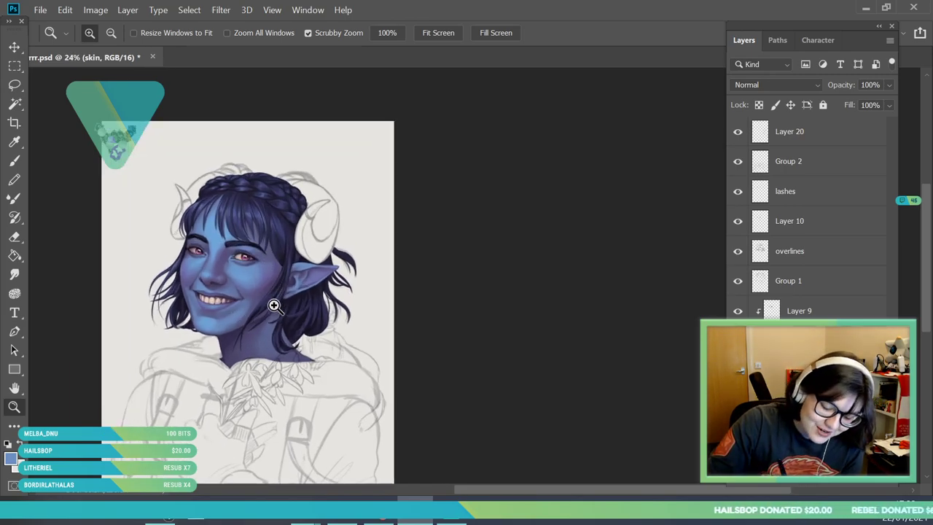
{"action": "scroll", "coordinate": [274, 305], "scroll_direction": "up", "scroll_amount": 4}
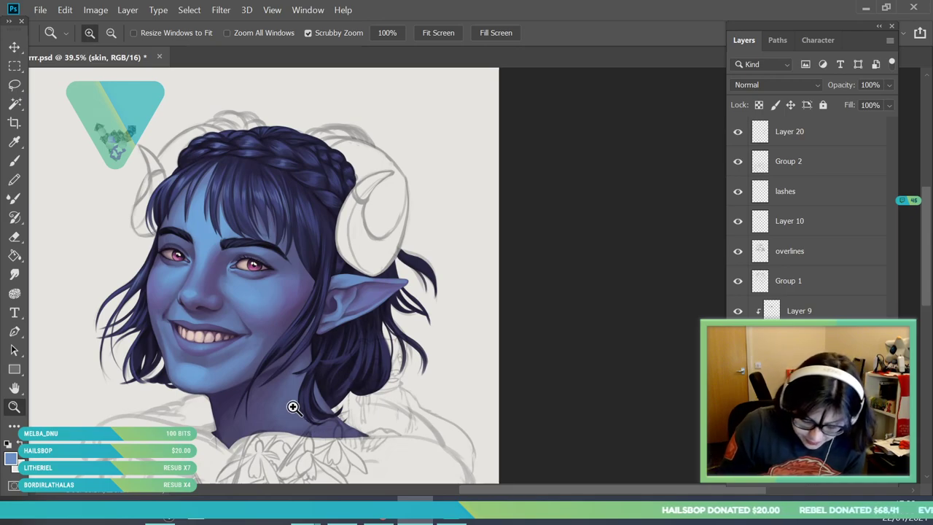
{"action": "scroll", "coordinate": [270, 430], "scroll_direction": "up", "scroll_amount": 1}
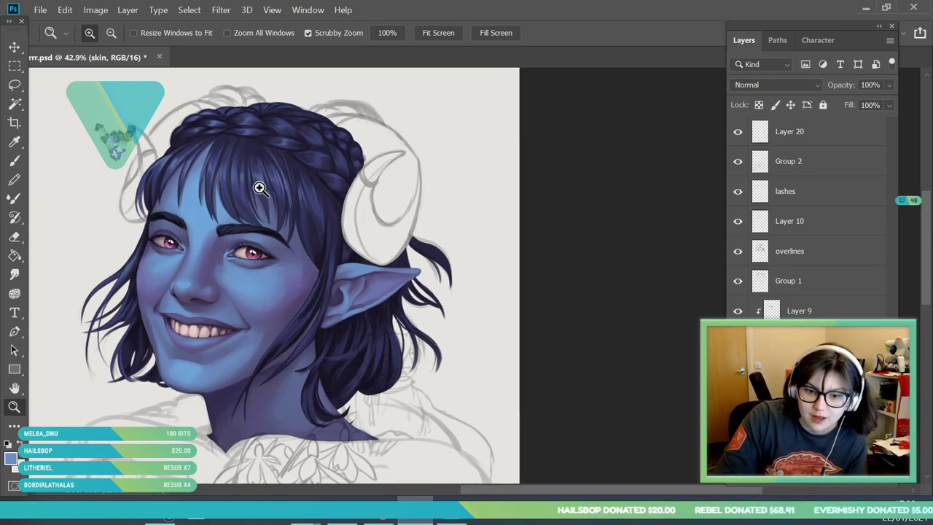
{"action": "scroll", "coordinate": [142, 197], "scroll_direction": "up", "scroll_amount": 3}
{"action": "left_click_drag", "start_coordinate": [205, 200], "coordinate": [175, 265]}
{"action": "left_click", "coordinate": [738, 400]}
{"action": "left_click", "coordinate": [738, 400]}
{"action": "scroll", "coordinate": [157, 308], "scroll_direction": "up", "scroll_amount": 2}
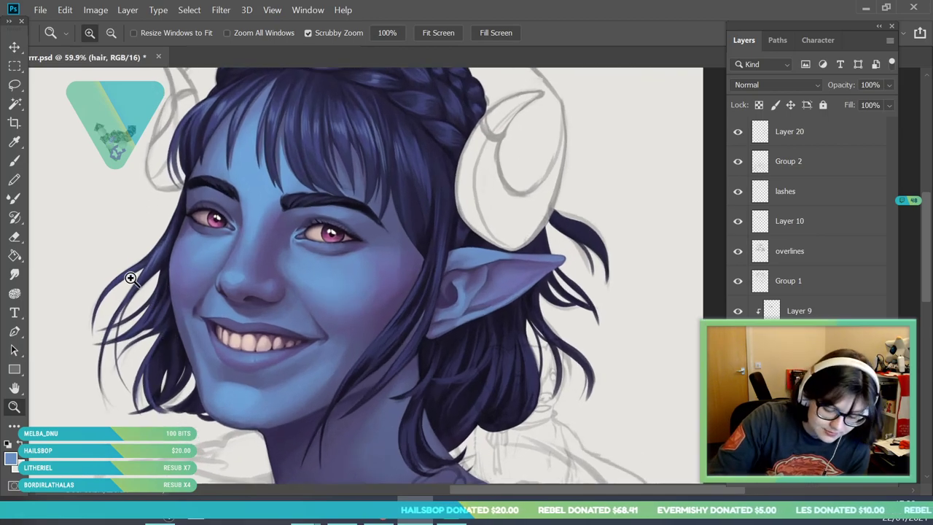
- Add a layer above the Background and paint hair ends beside the jaw with an 88 px textured brush and a dark tone sampled from the hair
{"action": "key", "text": "i"}
{"action": "left_click", "coordinate": [182, 326]}
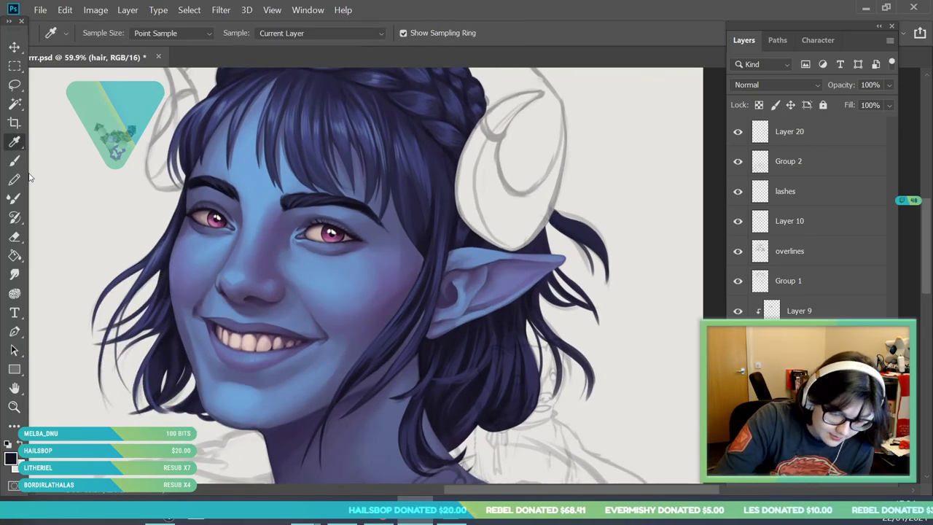
{"action": "key", "text": "b"}
{"action": "left_click", "coordinate": [102, 32]}
{"action": "left_click", "coordinate": [101, 144]}
{"action": "left_click", "coordinate": [124, 143]}
{"action": "left_click", "coordinate": [290, 340]}
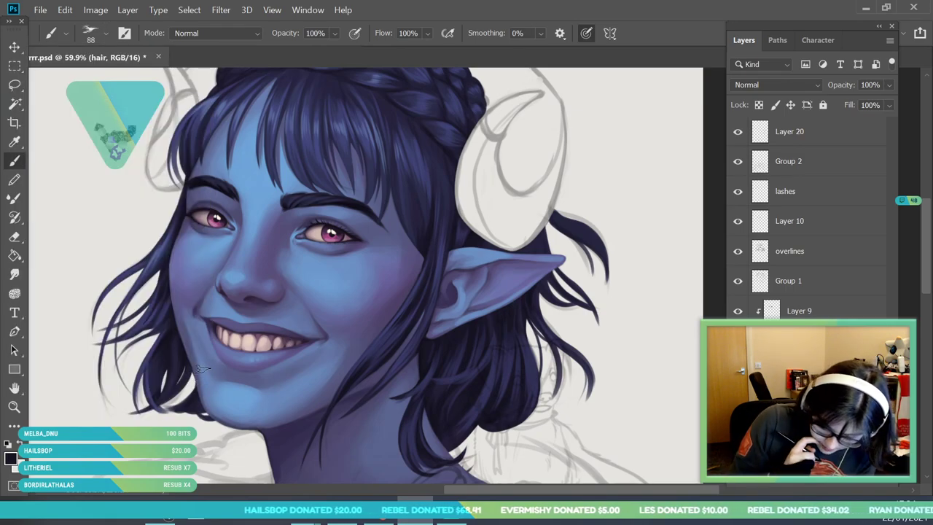
{"action": "key", "text": "ctrl+shift+alt+n"}
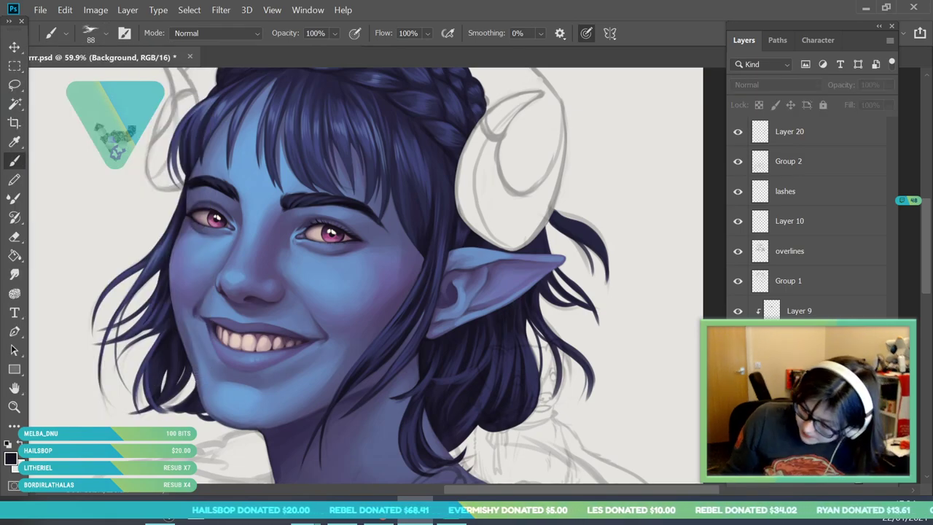
{"action": "left_click_drag", "start_coordinate": [143, 362], "coordinate": [113, 385]}
{"action": "mouse_move", "coordinate": [160, 354]}
{"action": "left_mouse_down"}
{"action": "mouse_move", "coordinate": [99, 363]}
{"action": "mouse_move", "coordinate": [124, 389]}
{"action": "mouse_move", "coordinate": [173, 357]}
{"action": "left_mouse_up"}
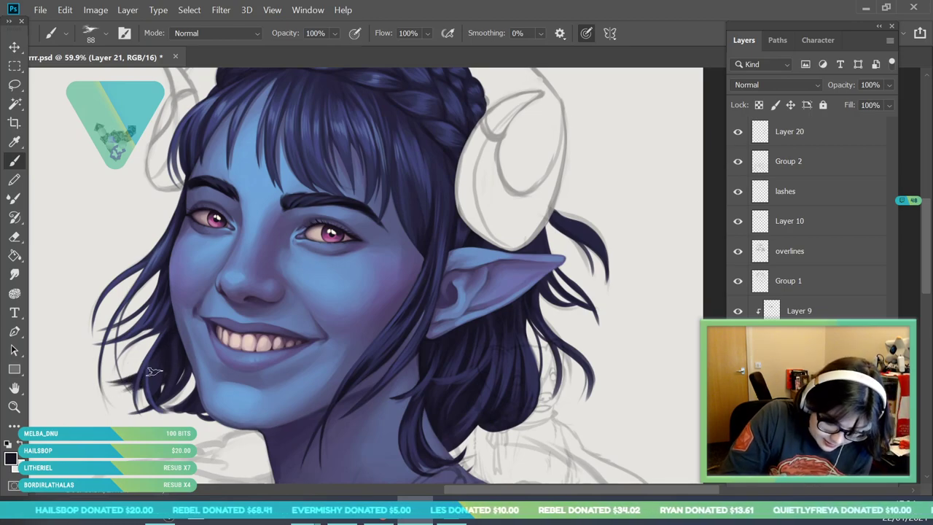
{"action": "mouse_move", "coordinate": [149, 336]}
{"action": "left_mouse_down"}
{"action": "mouse_move", "coordinate": [157, 373]}
{"action": "mouse_move", "coordinate": [168, 363]}
{"action": "mouse_move", "coordinate": [149, 374]}
{"action": "left_mouse_up"}
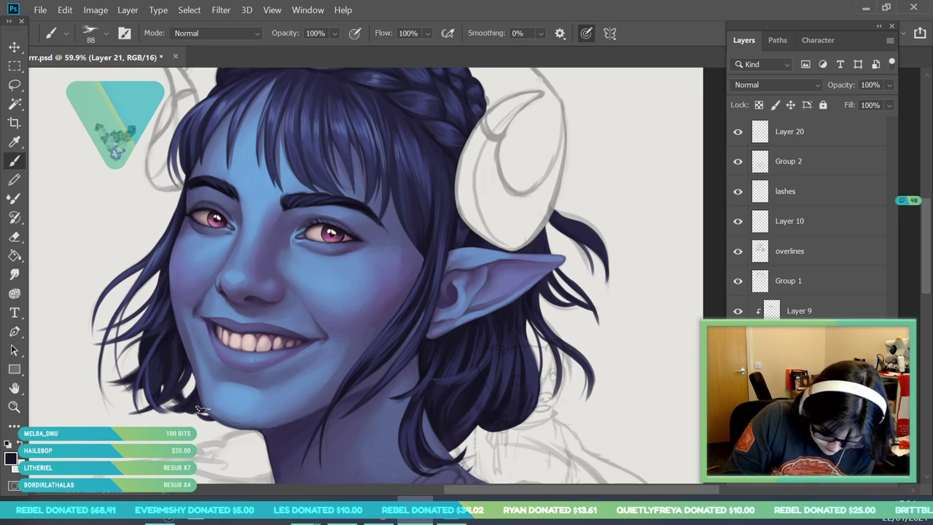
- Reduce the textured brush to 58 px and paint dark loose strands behind the hair beside the cheek
{"action": "left_click", "coordinate": [19, 411]}
{"action": "left_click_drag", "start_coordinate": [212, 308], "coordinate": [80, 320]}
{"action": "mouse_move", "coordinate": [255, 320]}
{"action": "left_mouse_down"}
{"action": "mouse_move", "coordinate": [275, 360]}
{"action": "mouse_move", "coordinate": [311, 391]}
{"action": "left_mouse_up"}
{"action": "left_click_drag", "start_coordinate": [180, 266], "coordinate": [281, 281]}
{"action": "left_click", "coordinate": [17, 160]}
{"action": "left_click", "coordinate": [15, 160]}
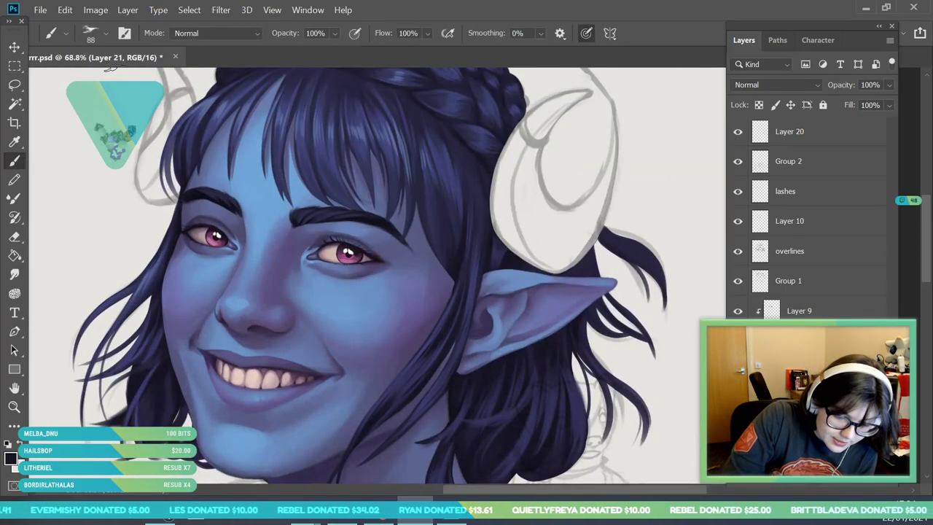
{"action": "left_click", "coordinate": [105, 36]}
{"action": "left_click", "coordinate": [112, 80]}
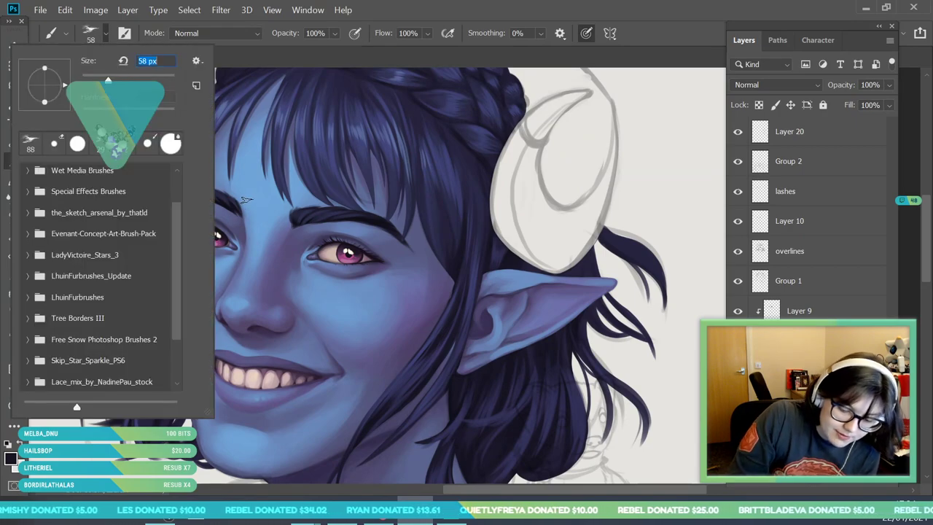
{"action": "left_click", "coordinate": [247, 200]}
{"action": "left_click_drag", "start_coordinate": [171, 223], "coordinate": [133, 312]}
{"action": "mouse_move", "coordinate": [168, 230]}
{"action": "left_mouse_down"}
{"action": "mouse_move", "coordinate": [160, 267]}
{"action": "mouse_move", "coordinate": [137, 262]}
{"action": "mouse_move", "coordinate": [177, 232]}
{"action": "mouse_move", "coordinate": [134, 305]}
{"action": "mouse_move", "coordinate": [137, 265]}
{"action": "mouse_move", "coordinate": [155, 257]}
{"action": "mouse_move", "coordinate": [144, 321]}
{"action": "mouse_move", "coordinate": [135, 309]}
{"action": "mouse_move", "coordinate": [158, 242]}
{"action": "mouse_move", "coordinate": [127, 271]}
{"action": "mouse_move", "coordinate": [134, 290]}
{"action": "mouse_move", "coordinate": [60, 338]}
{"action": "left_mouse_up"}
{"action": "mouse_move", "coordinate": [110, 298]}
{"action": "left_mouse_down"}
{"action": "mouse_move", "coordinate": [62, 339]}
{"action": "mouse_move", "coordinate": [64, 329]}
{"action": "left_mouse_up"}
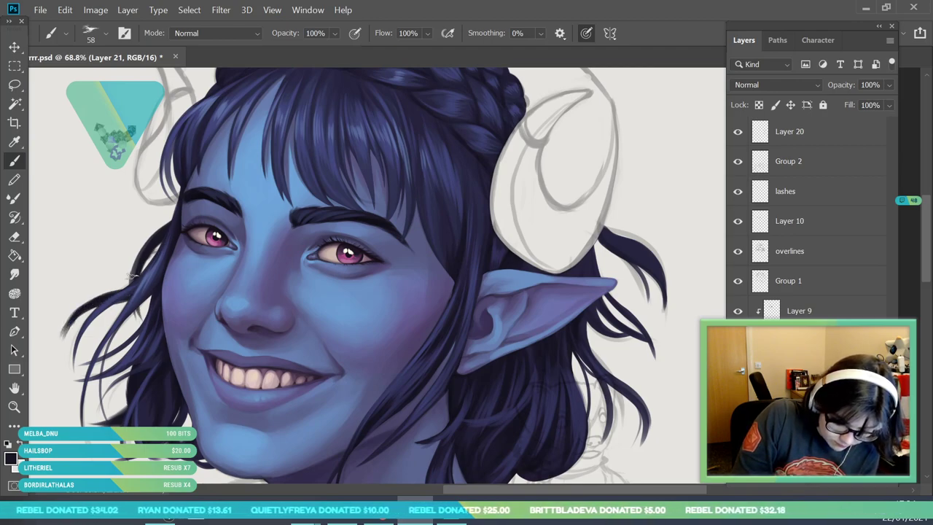
- Trim the loose strand tips beside the cheek on Layer 21 with a 14 px eraser and delete the layer
{"action": "left_click", "coordinate": [15, 236]}
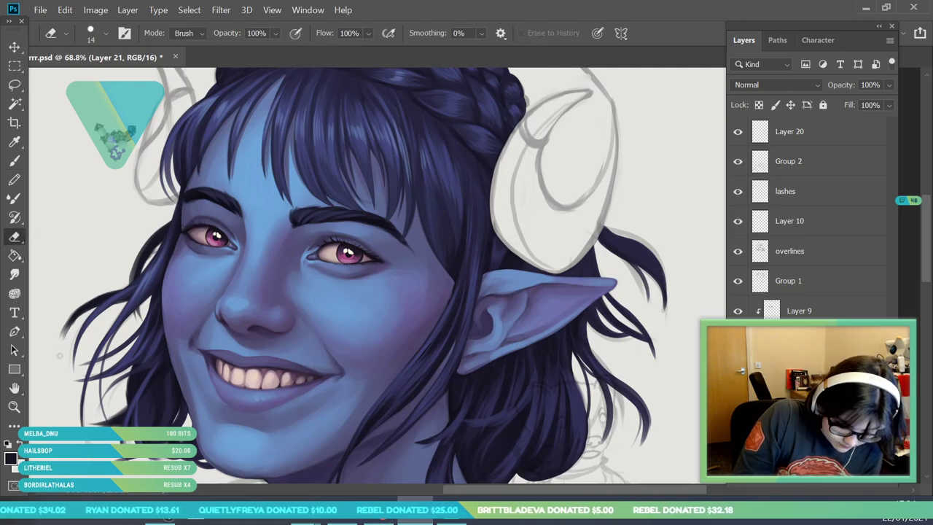
{"action": "left_click_drag", "start_coordinate": [66, 332], "coordinate": [102, 305]}
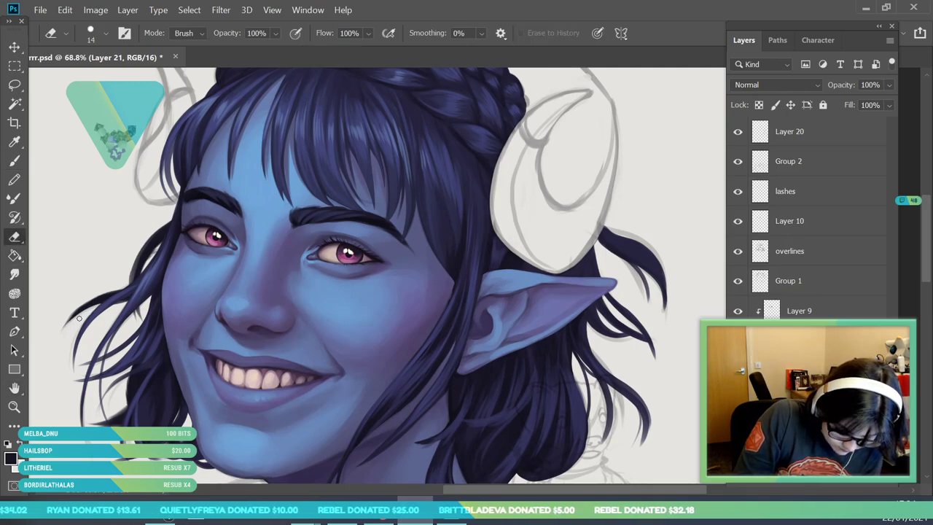
{"action": "left_click", "coordinate": [15, 407]}
{"action": "left_click_drag", "start_coordinate": [169, 286], "coordinate": [113, 428]}
{"action": "left_click_drag", "start_coordinate": [257, 248], "coordinate": [251, 422]}
{"action": "left_click_drag", "start_coordinate": [213, 273], "coordinate": [252, 358]}
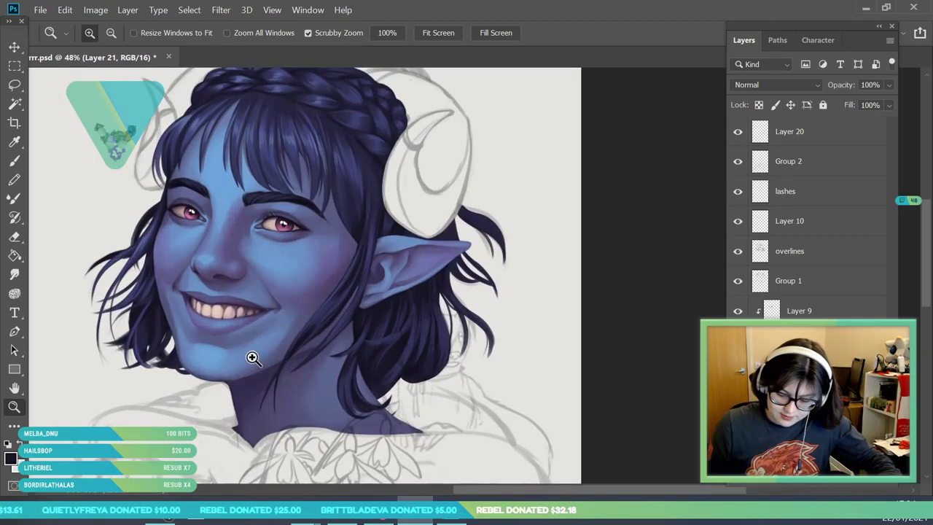
{"action": "key", "text": "Delete"}
{"action": "left_click_drag", "start_coordinate": [252, 358], "coordinate": [472, 422]}
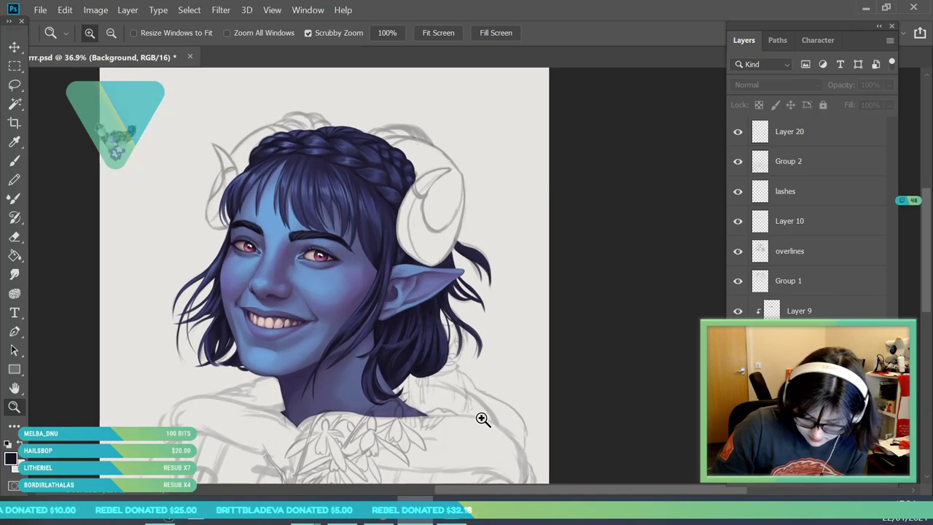
- Select the hair layer and clean up the lower edge of the hair above the shoulder with the 14 px eraser
{"action": "left_click", "coordinate": [799, 370]}
{"action": "left_click_drag", "start_coordinate": [472, 378], "coordinate": [486, 422]}
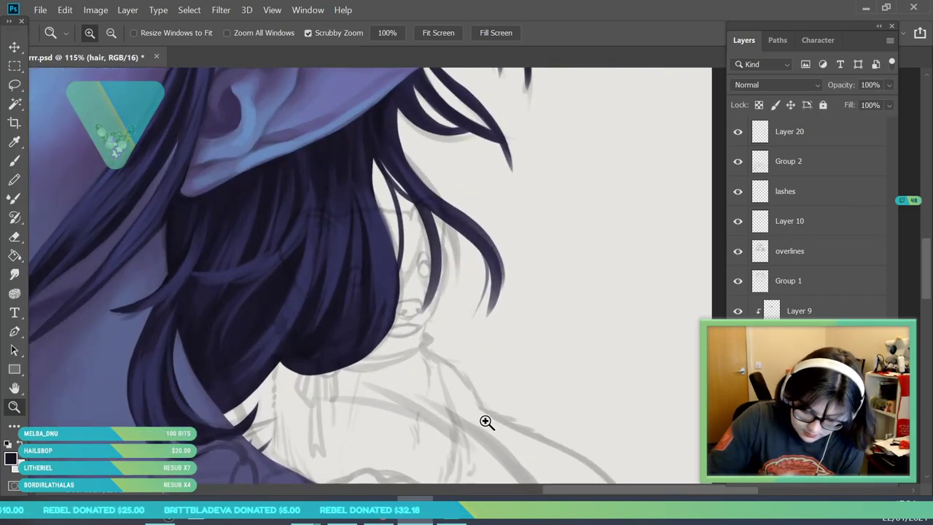
{"action": "left_click_drag", "start_coordinate": [278, 389], "coordinate": [291, 389]}
{"action": "left_click", "coordinate": [14, 236]}
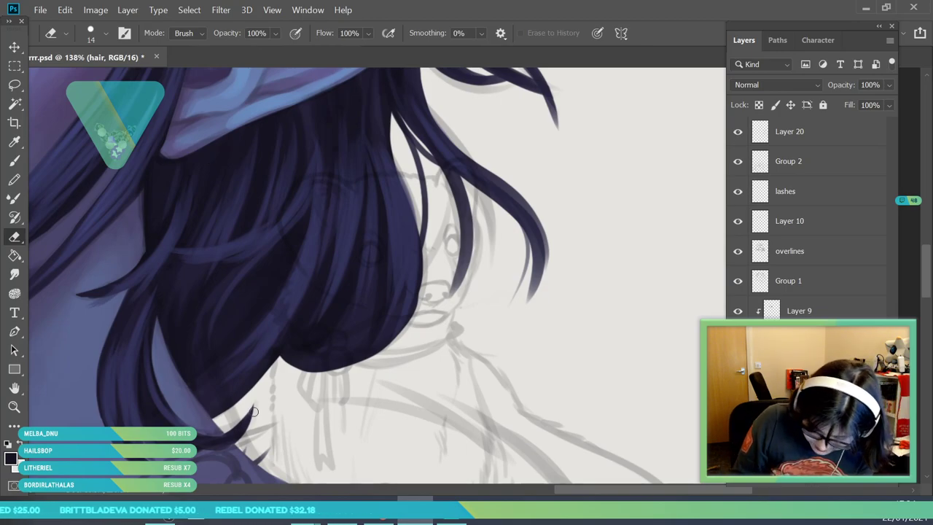
{"action": "left_click", "coordinate": [15, 406]}
{"action": "left_click_drag", "start_coordinate": [253, 268], "coordinate": [218, 271]}
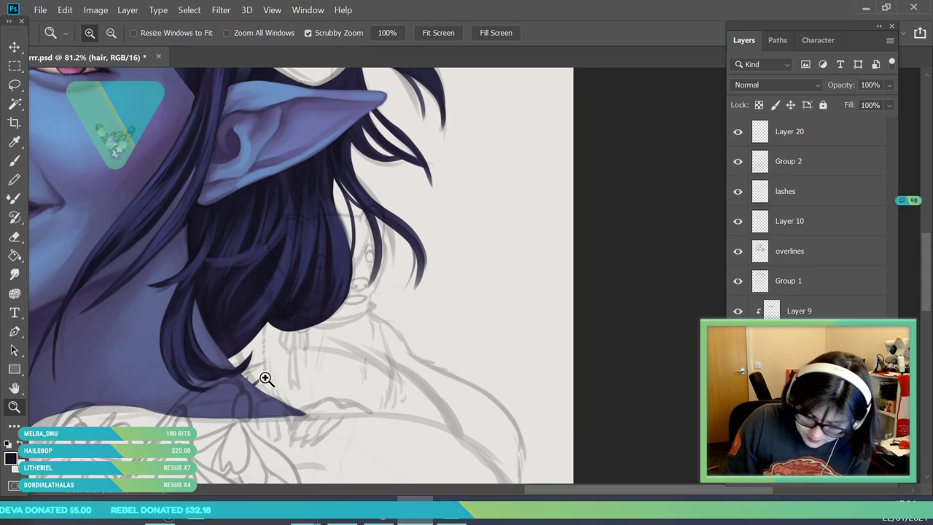
{"action": "scroll", "coordinate": [277, 360], "scroll_direction": "down", "scroll_amount": 5}
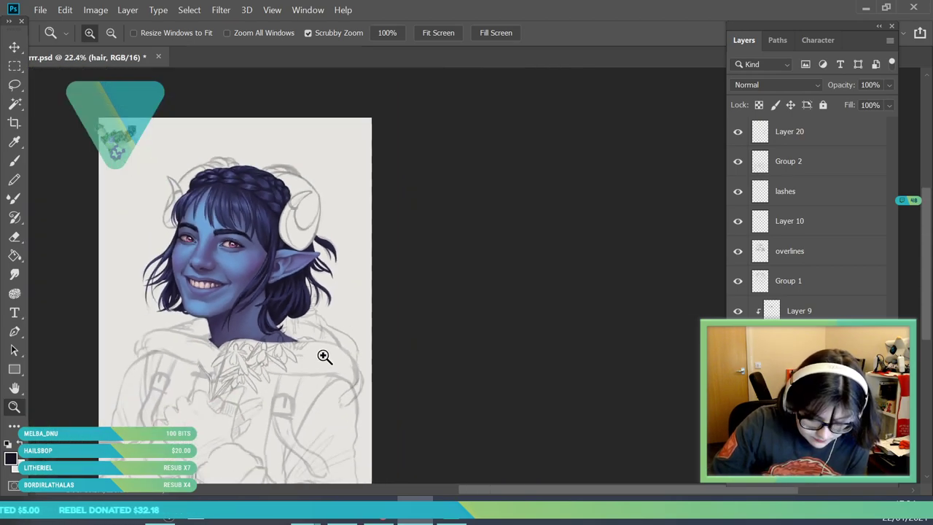
{"action": "scroll", "coordinate": [324, 356], "scroll_direction": "up", "scroll_amount": 6}
{"action": "key", "text": "e"}
{"action": "mouse_move", "coordinate": [138, 394]}
{"action": "left_mouse_down"}
{"action": "mouse_move", "coordinate": [177, 369]}
{"action": "mouse_move", "coordinate": [135, 389]}
{"action": "mouse_move", "coordinate": [98, 388]}
{"action": "mouse_move", "coordinate": [206, 332]}
{"action": "mouse_move", "coordinate": [118, 397]}
{"action": "mouse_move", "coordinate": [148, 351]}
{"action": "left_mouse_up"}
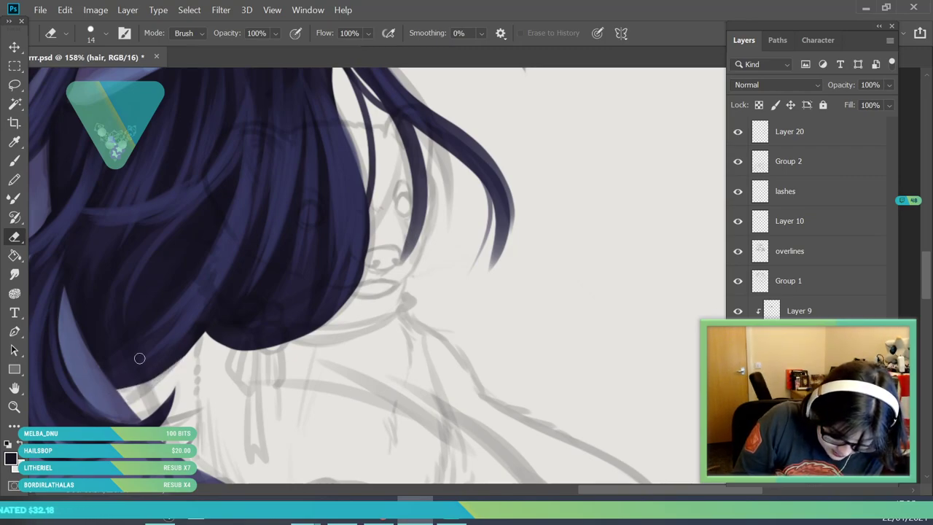
{"action": "left_click_drag", "start_coordinate": [122, 394], "coordinate": [175, 360]}
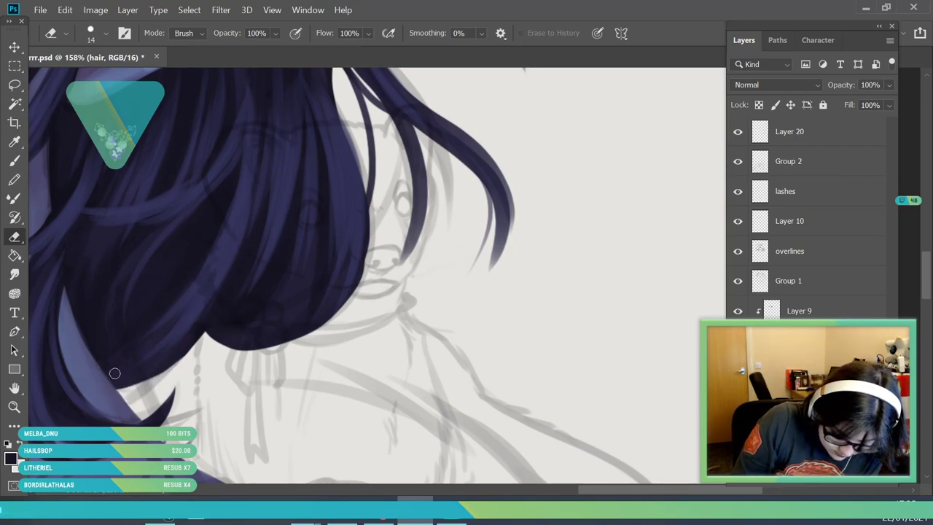
{"action": "mouse_move", "coordinate": [144, 320]}
{"action": "left_mouse_down"}
{"action": "mouse_move", "coordinate": [152, 319]}
{"action": "mouse_move", "coordinate": [139, 314]}
{"action": "mouse_move", "coordinate": [157, 306]}
{"action": "mouse_move", "coordinate": [110, 356]}
{"action": "mouse_move", "coordinate": [155, 292]}
{"action": "mouse_move", "coordinate": [169, 290]}
{"action": "mouse_move", "coordinate": [163, 303]}
{"action": "mouse_move", "coordinate": [201, 263]}
{"action": "mouse_move", "coordinate": [167, 307]}
{"action": "left_mouse_up"}
{"action": "mouse_move", "coordinate": [98, 363]}
{"action": "left_mouse_down"}
{"action": "mouse_move", "coordinate": [149, 349]}
{"action": "mouse_move", "coordinate": [146, 365]}
{"action": "mouse_move", "coordinate": [85, 373]}
{"action": "mouse_move", "coordinate": [132, 346]}
{"action": "mouse_move", "coordinate": [179, 344]}
{"action": "mouse_move", "coordinate": [112, 375]}
{"action": "mouse_move", "coordinate": [162, 333]}
{"action": "left_mouse_up"}
{"action": "mouse_move", "coordinate": [149, 365]}
{"action": "left_mouse_down"}
{"action": "mouse_move", "coordinate": [206, 303]}
{"action": "mouse_move", "coordinate": [167, 439]}
{"action": "left_mouse_up"}
- Erase a long, narrow gap between the hair locks below the ear with the 14 px eraser on the hair layer
{"action": "left_click", "coordinate": [15, 407]}
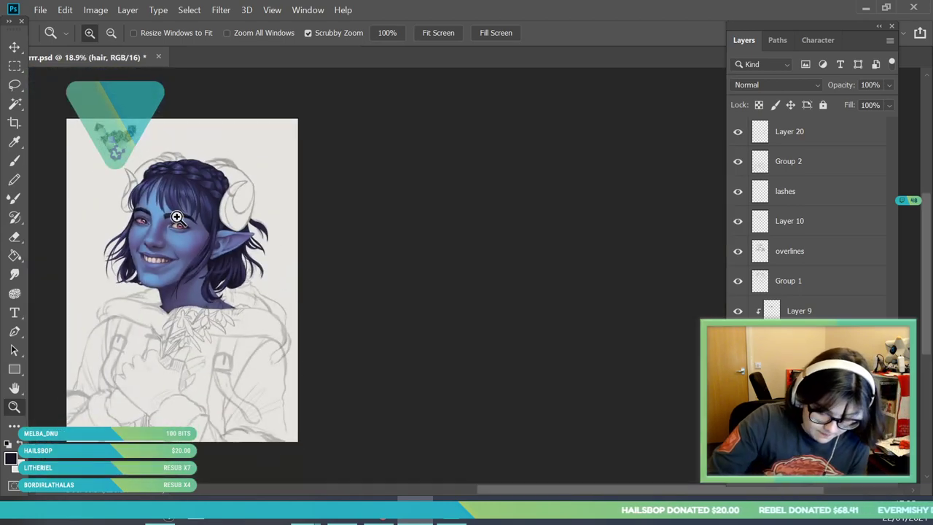
{"action": "left_click_drag", "start_coordinate": [135, 183], "coordinate": [174, 226]}
{"action": "left_click_drag", "start_coordinate": [319, 318], "coordinate": [334, 391]}
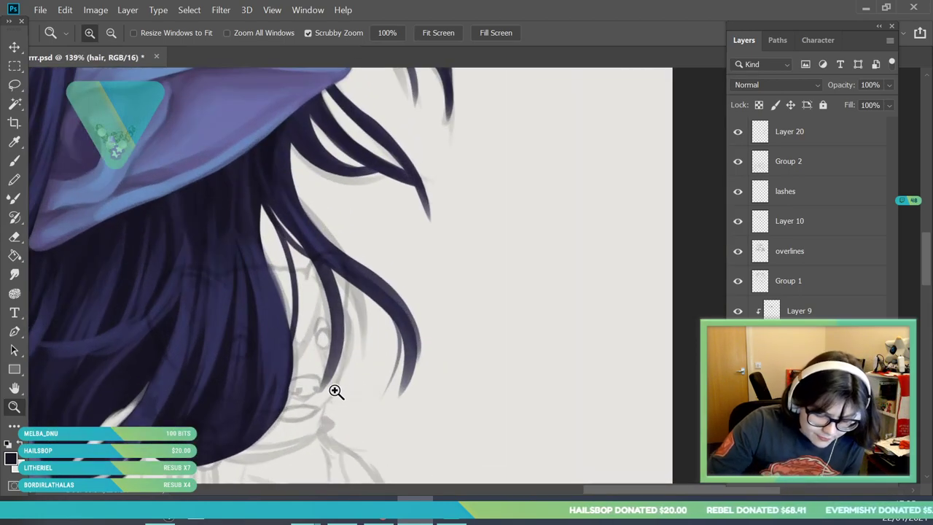
{"action": "left_click_drag", "start_coordinate": [282, 221], "coordinate": [289, 227]}
{"action": "left_click", "coordinate": [14, 161]}
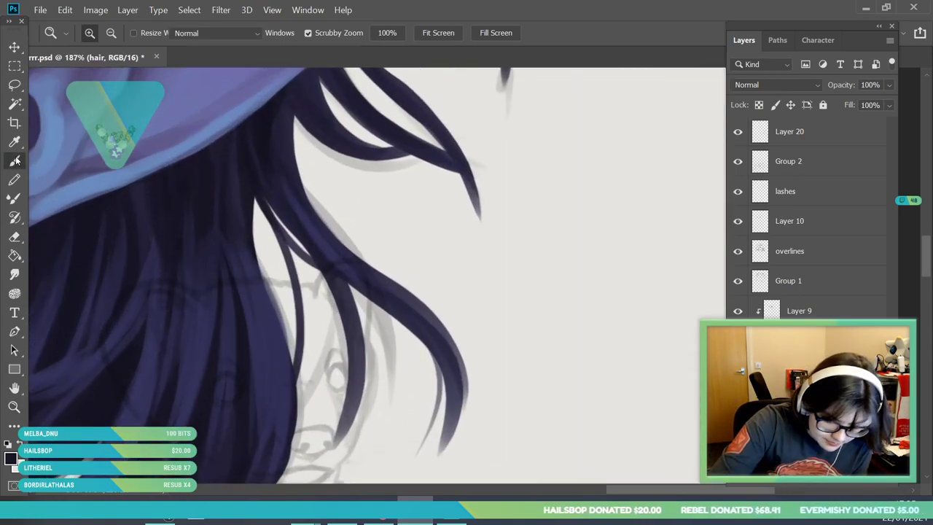
{"action": "left_click", "coordinate": [19, 243]}
{"action": "left_click_drag", "start_coordinate": [233, 268], "coordinate": [241, 320]}
{"action": "left_click_drag", "start_coordinate": [228, 251], "coordinate": [243, 321]}
{"action": "left_click_drag", "start_coordinate": [223, 223], "coordinate": [240, 322]}
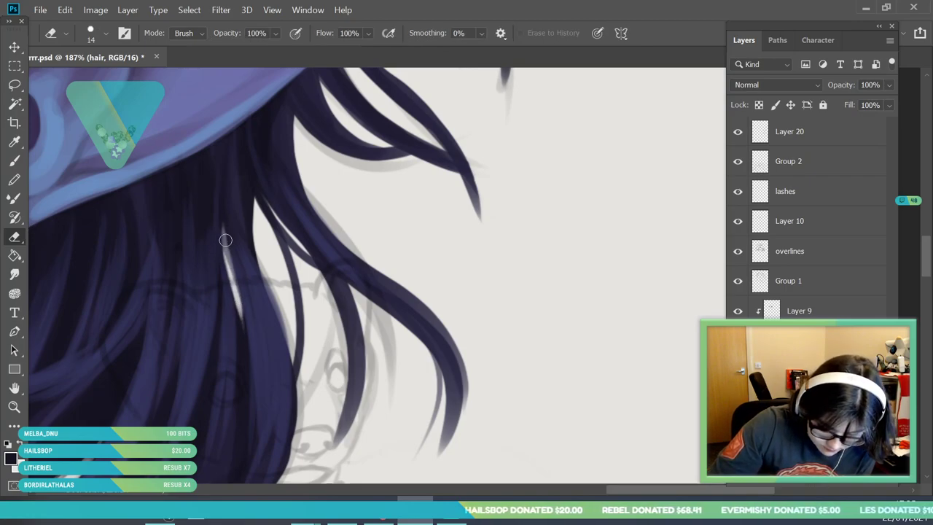
{"action": "left_click_drag", "start_coordinate": [225, 242], "coordinate": [235, 422]}
{"action": "mouse_move", "coordinate": [230, 257]}
{"action": "left_mouse_down"}
{"action": "mouse_move", "coordinate": [252, 354]}
{"action": "mouse_move", "coordinate": [252, 430]}
{"action": "left_mouse_up"}
{"action": "left_click_drag", "start_coordinate": [244, 361], "coordinate": [231, 442]}
{"action": "left_click_drag", "start_coordinate": [241, 386], "coordinate": [223, 466]}
{"action": "mouse_move", "coordinate": [245, 412]}
{"action": "left_mouse_down"}
{"action": "mouse_move", "coordinate": [221, 483]}
{"action": "mouse_move", "coordinate": [230, 484]}
{"action": "mouse_move", "coordinate": [223, 468]}
{"action": "left_mouse_up"}
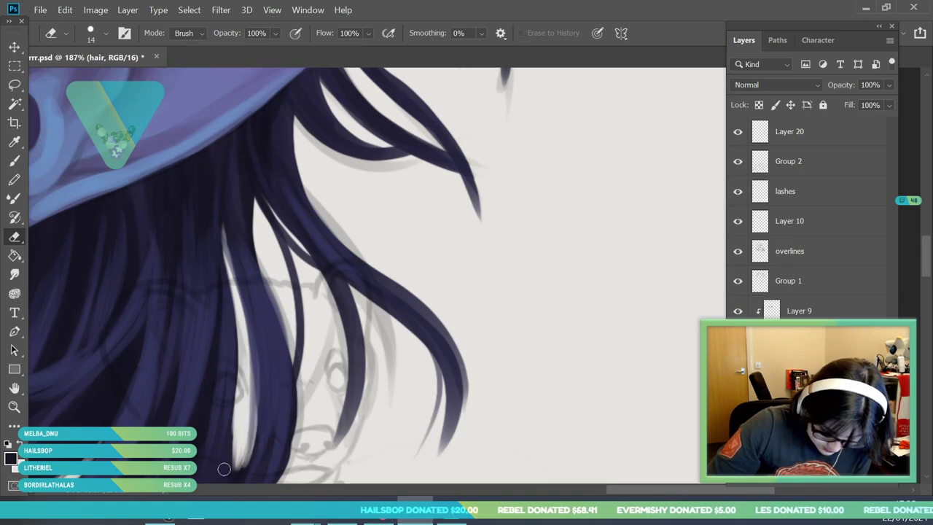
- Paint dark strands into the fringe above the brow on the hair layer with the 58 px textured brush
{"action": "left_click", "coordinate": [15, 408]}
{"action": "mouse_move", "coordinate": [321, 284]}
{"action": "left_mouse_down"}
{"action": "mouse_move", "coordinate": [289, 308]}
{"action": "mouse_move", "coordinate": [251, 306]}
{"action": "left_mouse_up"}
{"action": "left_click_drag", "start_coordinate": [201, 205], "coordinate": [225, 233]}
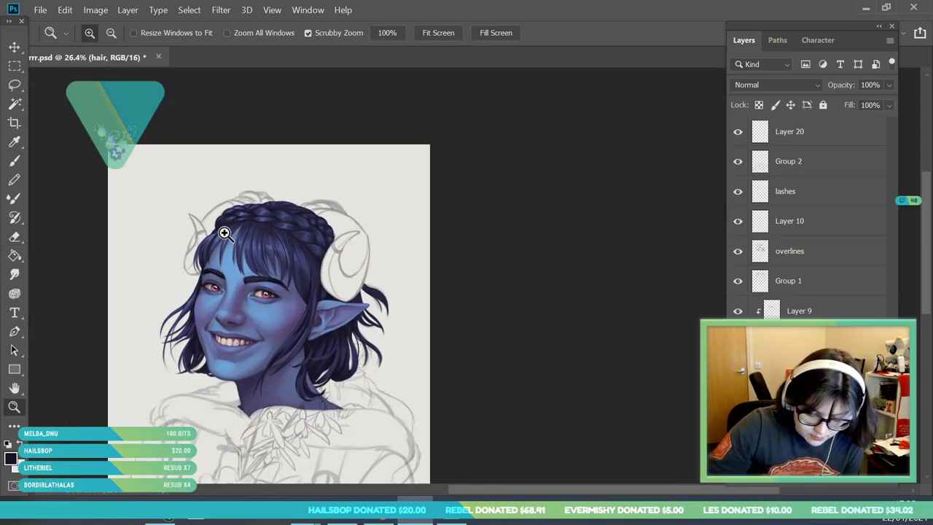
{"action": "left_click_drag", "start_coordinate": [389, 324], "coordinate": [370, 376]}
{"action": "left_click_drag", "start_coordinate": [353, 341], "coordinate": [373, 401]}
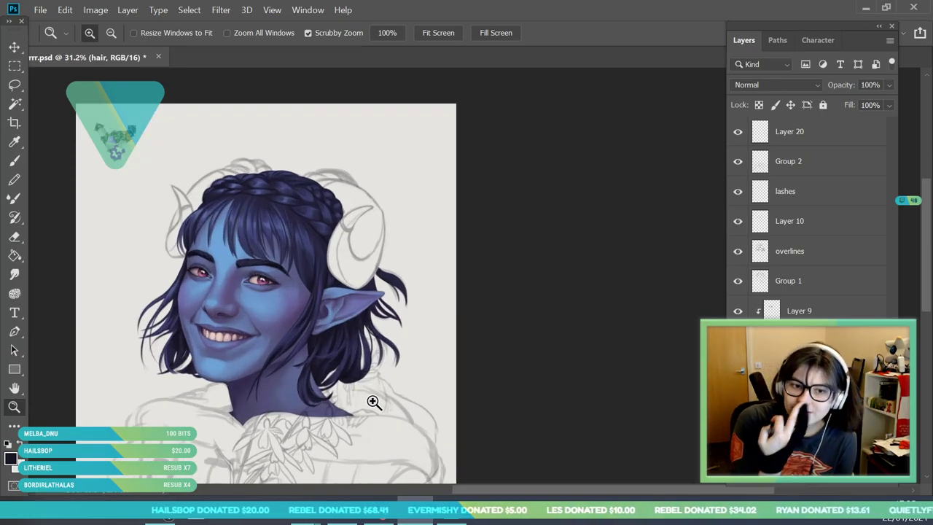
{"action": "left_click_drag", "start_coordinate": [312, 268], "coordinate": [308, 298]}
{"action": "left_click_drag", "start_coordinate": [301, 215], "coordinate": [229, 260]}
{"action": "key", "text": "i"}
{"action": "left_click", "coordinate": [17, 163]}
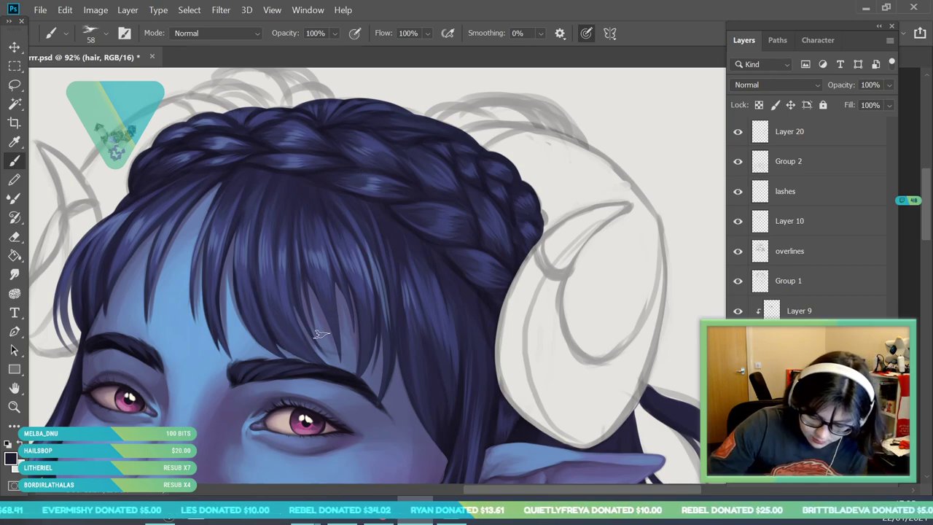
{"action": "left_click_drag", "start_coordinate": [316, 295], "coordinate": [349, 338]}
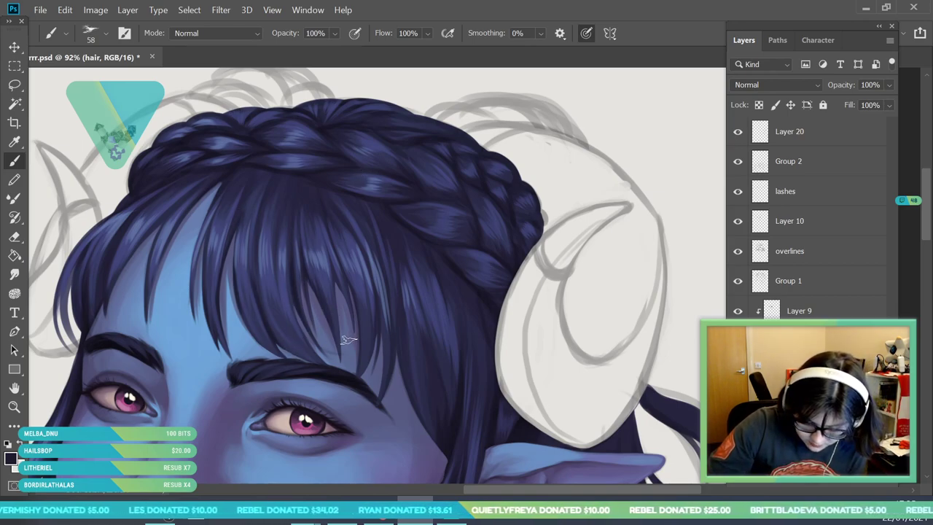
{"action": "left_click_drag", "start_coordinate": [358, 293], "coordinate": [360, 348]}
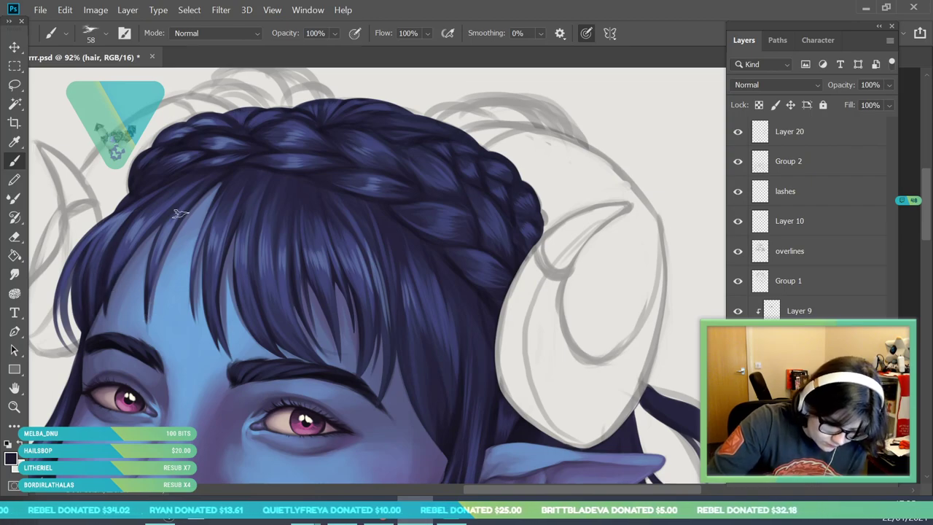
- Review the fringe and the loose strands within the whole portrait
{"action": "left_click", "coordinate": [15, 407]}
{"action": "left_click_drag", "start_coordinate": [350, 286], "coordinate": [324, 337]}
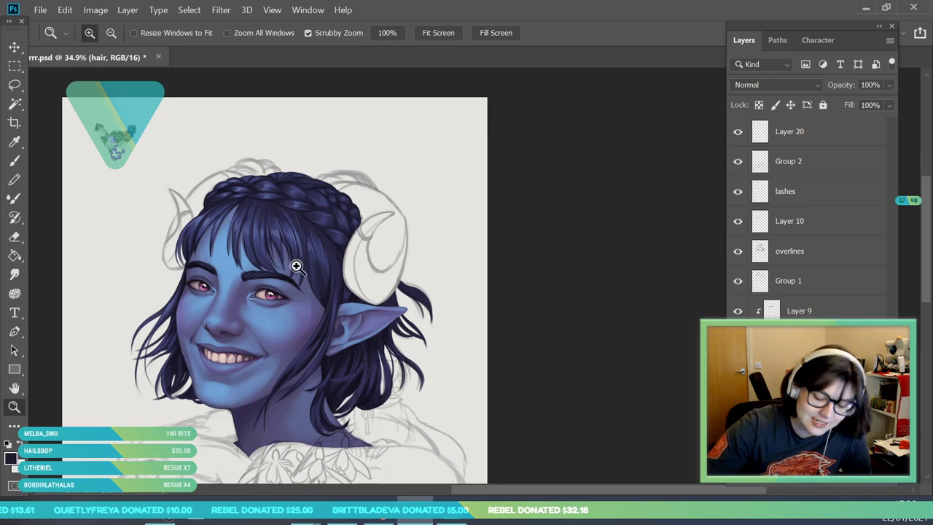
{"action": "scroll", "coordinate": [339, 370], "scroll_direction": "down", "scroll_amount": 2}
{"action": "scroll", "coordinate": [345, 386], "scroll_direction": "up", "scroll_amount": 2}
{"action": "scroll", "coordinate": [169, 239], "scroll_direction": "up", "scroll_amount": 2}
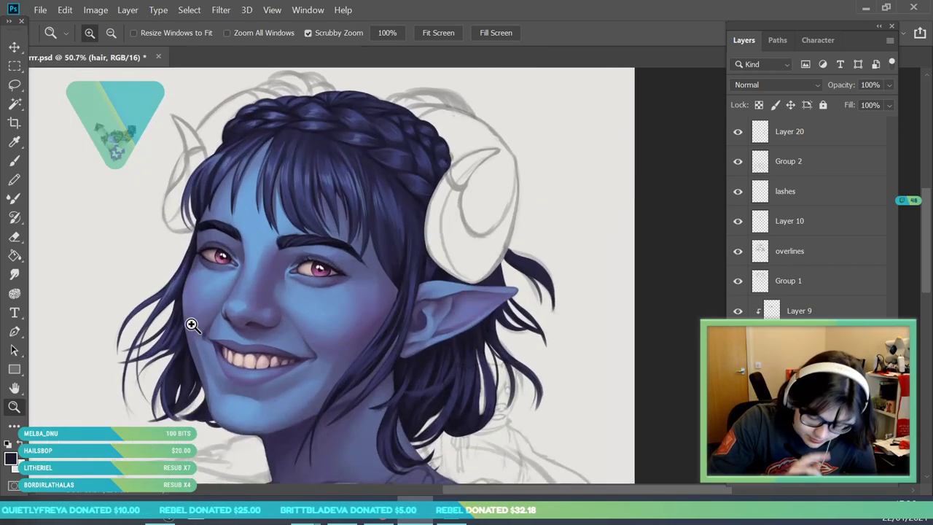
{"action": "left_click_drag", "start_coordinate": [134, 294], "coordinate": [167, 346]}
{"action": "left_click", "coordinate": [15, 161]}
{"action": "left_click", "coordinate": [106, 35]}
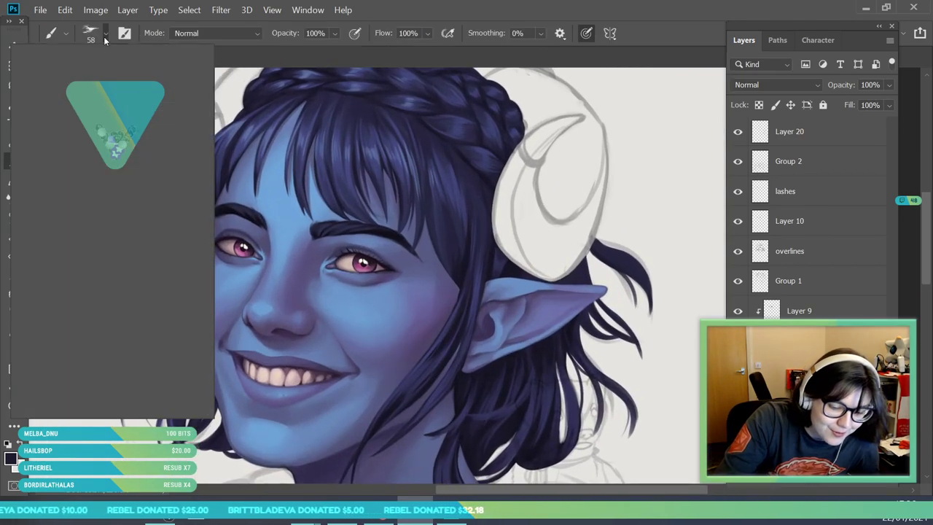
{"action": "key", "text": "e"}
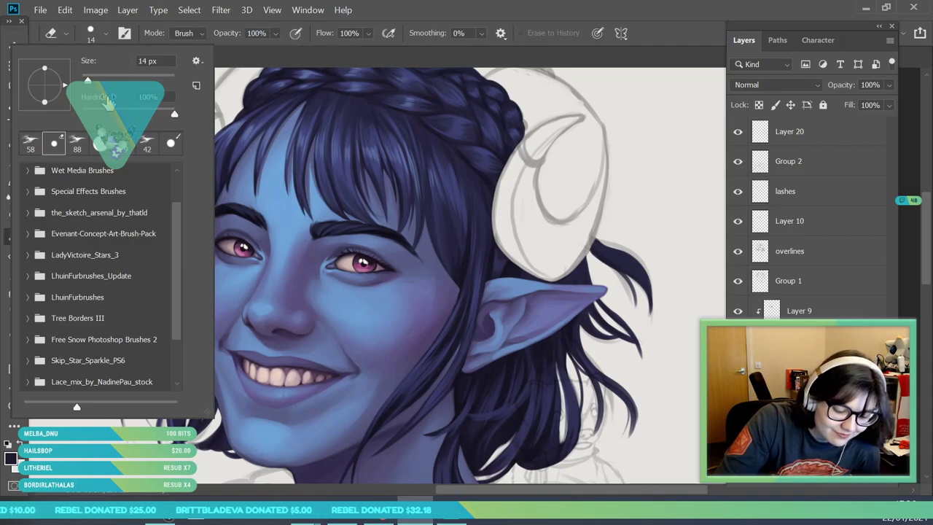
{"action": "left_click", "coordinate": [101, 147]}
{"action": "left_click", "coordinate": [82, 149]}
{"action": "left_click", "coordinate": [102, 147]}
{"action": "left_click", "coordinate": [268, 59]}
- Paint thin flyaway strands around the hair on the overlines layer with a 6 px brush and a sampled blue-purple hair tone
{"action": "left_click", "coordinate": [15, 159]}
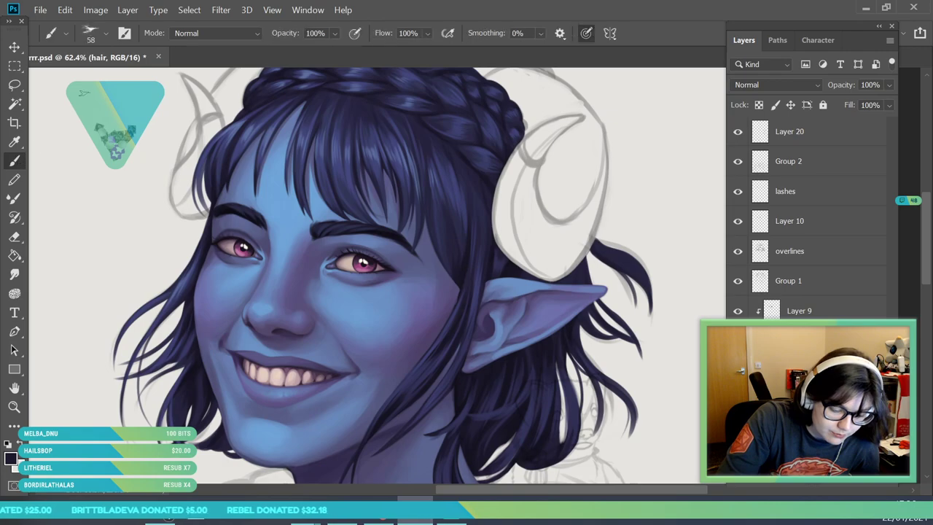
{"action": "left_click", "coordinate": [106, 34]}
{"action": "left_click_drag", "start_coordinate": [108, 79], "coordinate": [83, 81]}
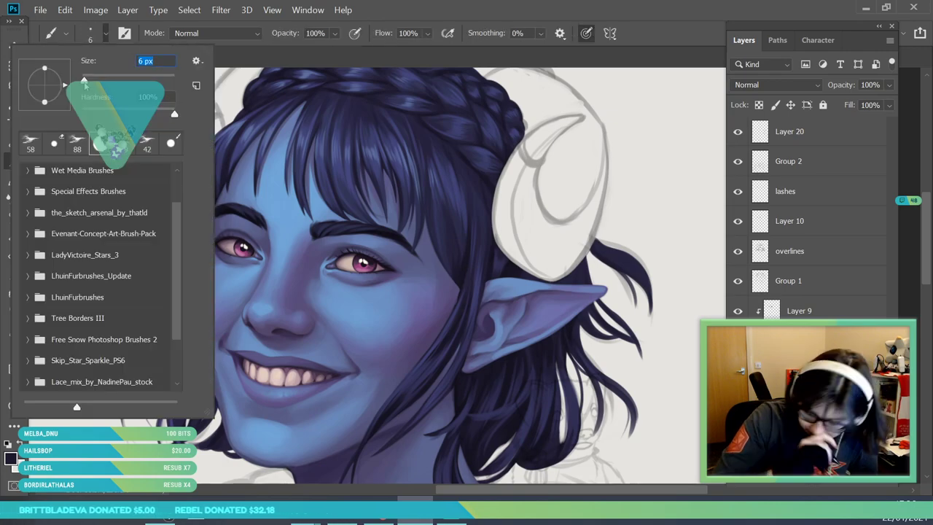
{"action": "key", "text": "Return"}
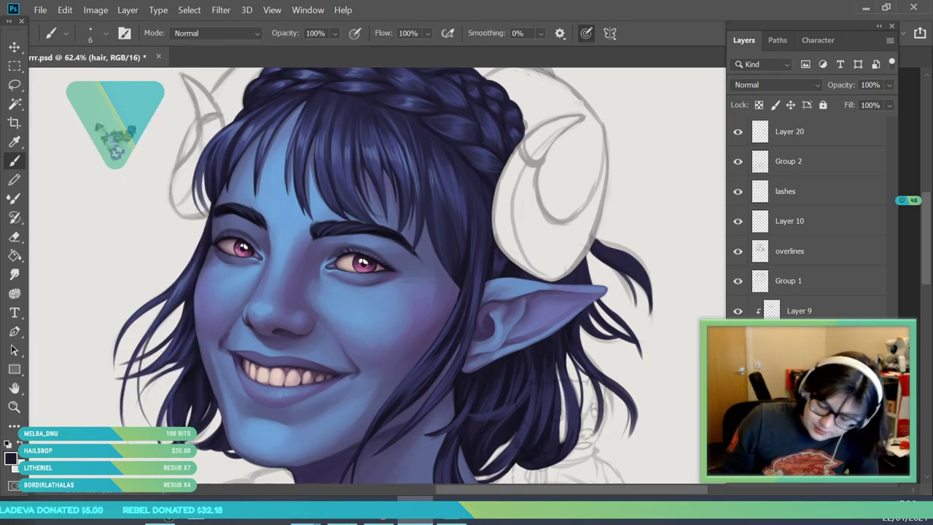
{"action": "left_click", "coordinate": [828, 255]}
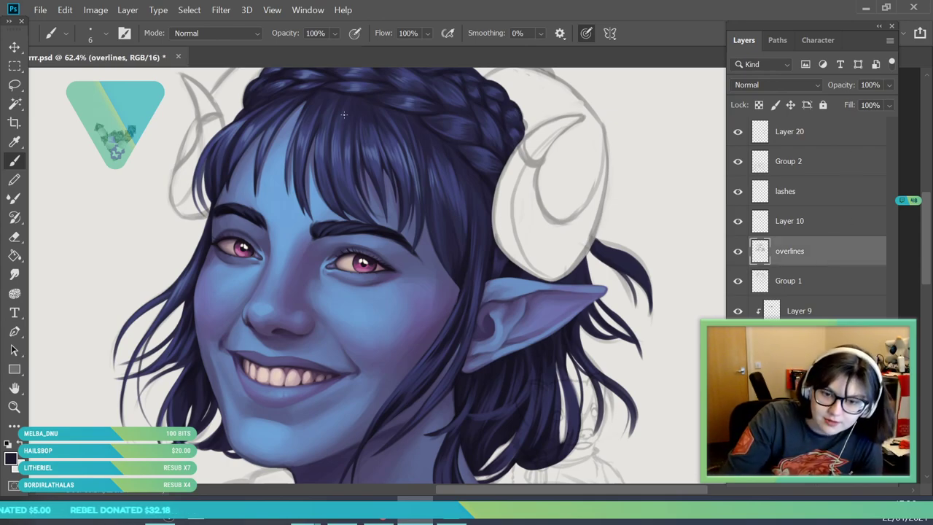
{"action": "left_click", "coordinate": [197, 271], "text": "alt"}
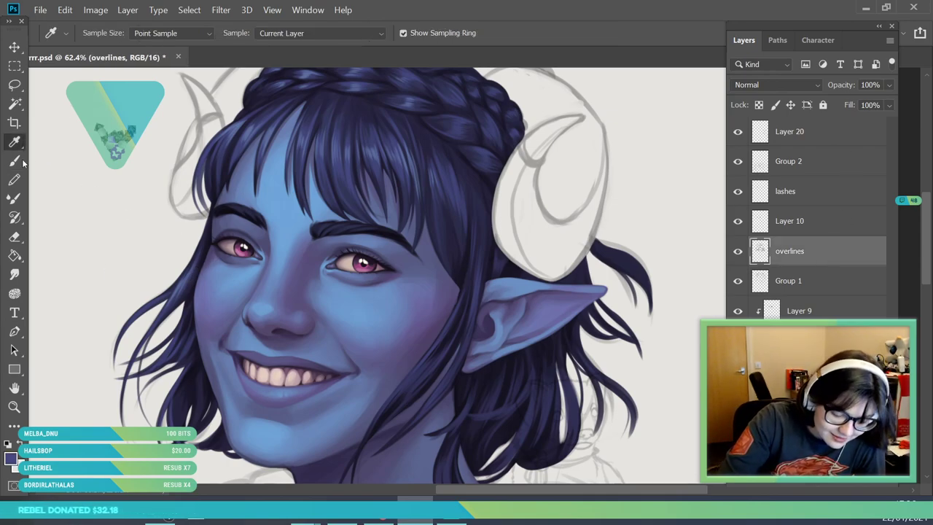
{"action": "left_click_drag", "start_coordinate": [181, 264], "coordinate": [131, 316]}
{"action": "key", "text": "ctrl+space"}
{"action": "left_click_drag", "start_coordinate": [231, 403], "coordinate": [118, 400]}
{"action": "left_click_drag", "start_coordinate": [169, 393], "coordinate": [254, 386]}
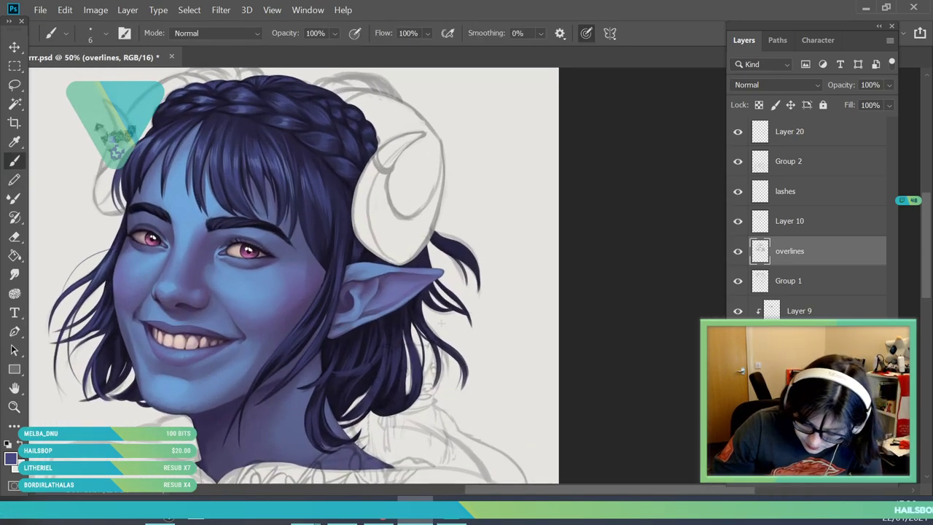
- Set the Eyedropper to sample All Layers and pick a dark tone from the hair lock beside the ear
{"action": "key", "text": "i"}
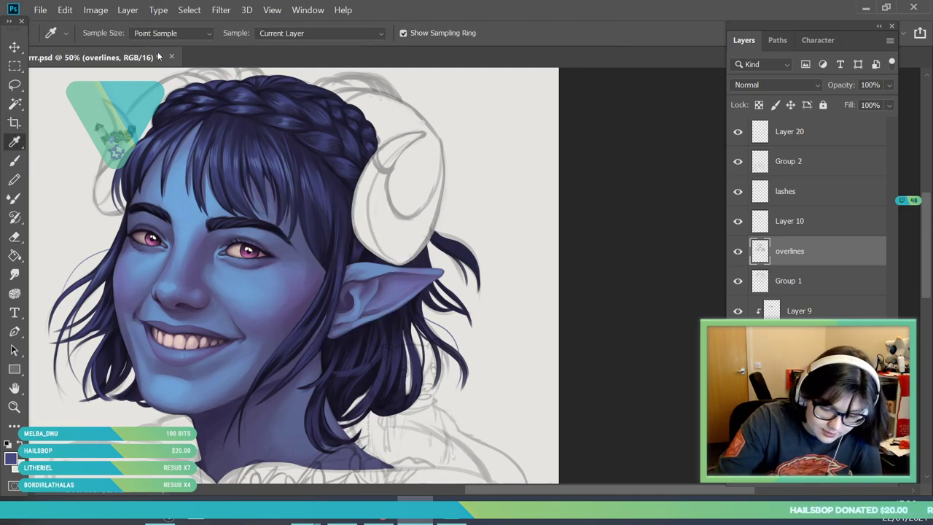
{"action": "left_click", "coordinate": [320, 32]}
{"action": "left_click", "coordinate": [288, 63]}
{"action": "left_click", "coordinate": [335, 264]}
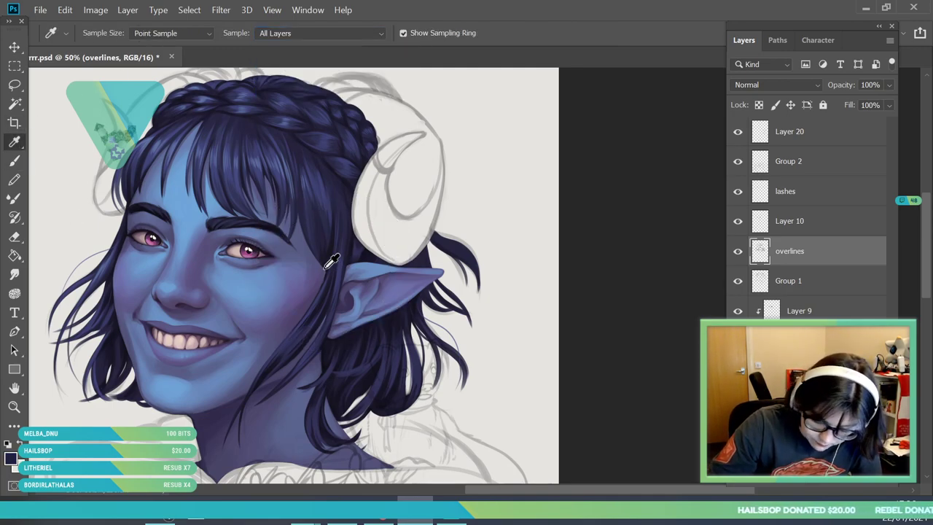
- Try a thin dark strand beside the temple on the overlines layer with the 6 px brush
{"action": "key", "text": "b"}
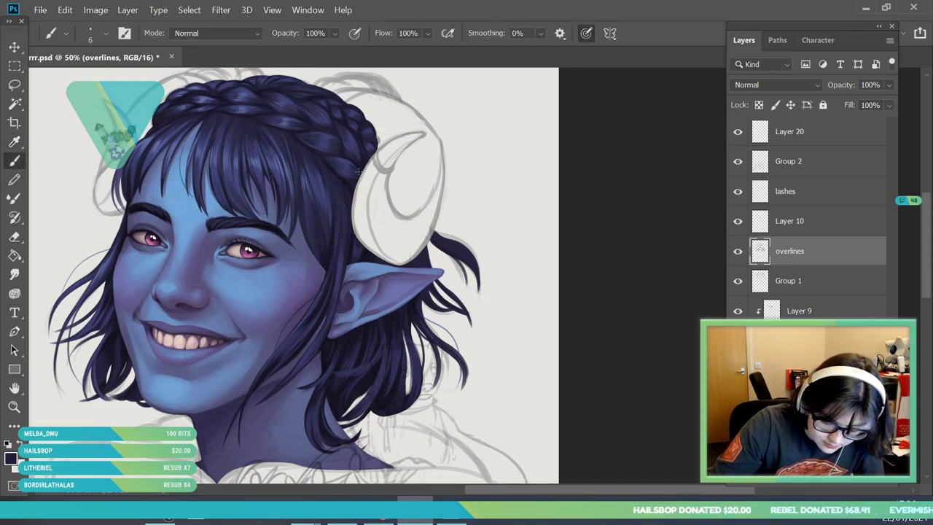
{"action": "key", "text": "ctrl+z"}
{"action": "left_click_drag", "start_coordinate": [299, 223], "coordinate": [319, 269]}
{"action": "key", "text": "ctrl+z"}
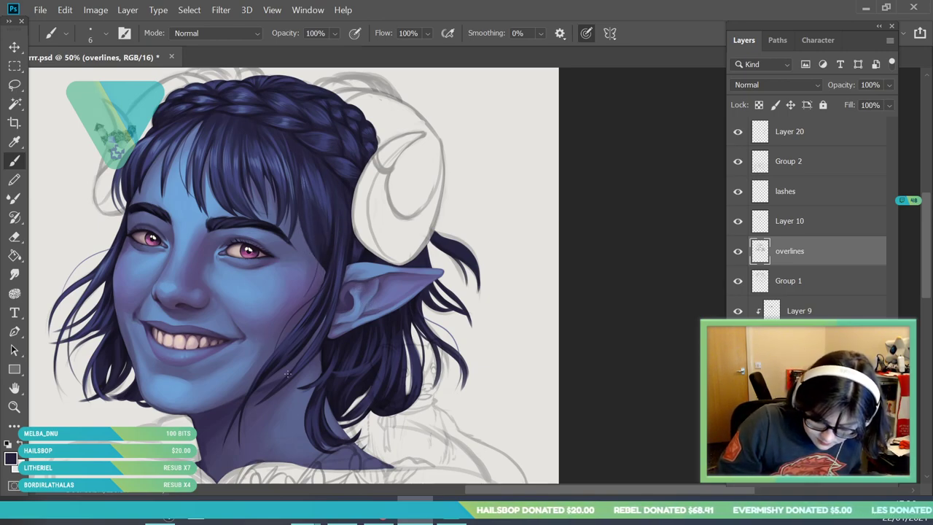
- Examine the hair silhouette and flyaway strands across the full canvas
{"action": "key", "text": "z"}
{"action": "left_click_drag", "start_coordinate": [229, 259], "coordinate": [216, 375]}
{"action": "left_click_drag", "start_coordinate": [284, 261], "coordinate": [349, 435]}
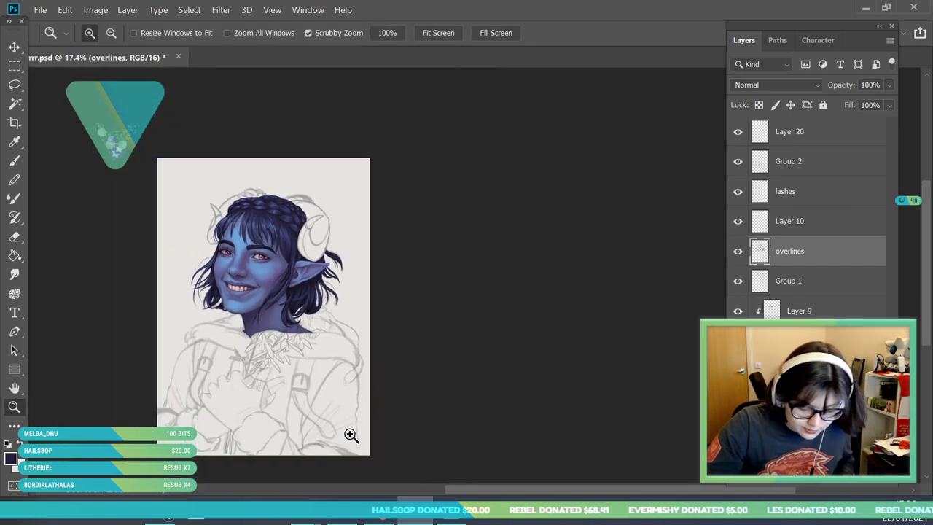
- Paint a thin skin-toned gap into the hair beside the temple on the skin layer, using a sampled skin tone and the 6 px brush
{"action": "scroll", "coordinate": [298, 275], "scroll_direction": "up", "scroll_amount": 6}
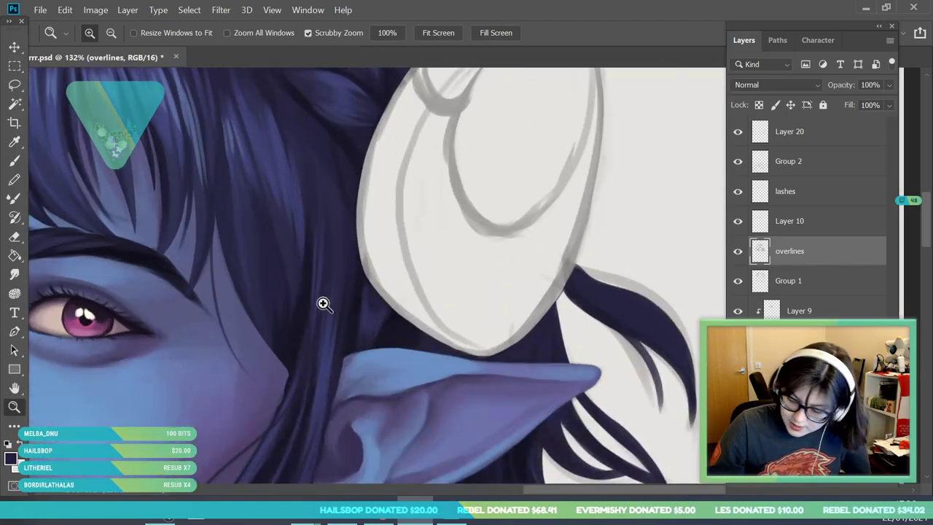
{"action": "left_click", "coordinate": [823, 401]}
{"action": "left_click_drag", "start_coordinate": [303, 312], "coordinate": [235, 290]}
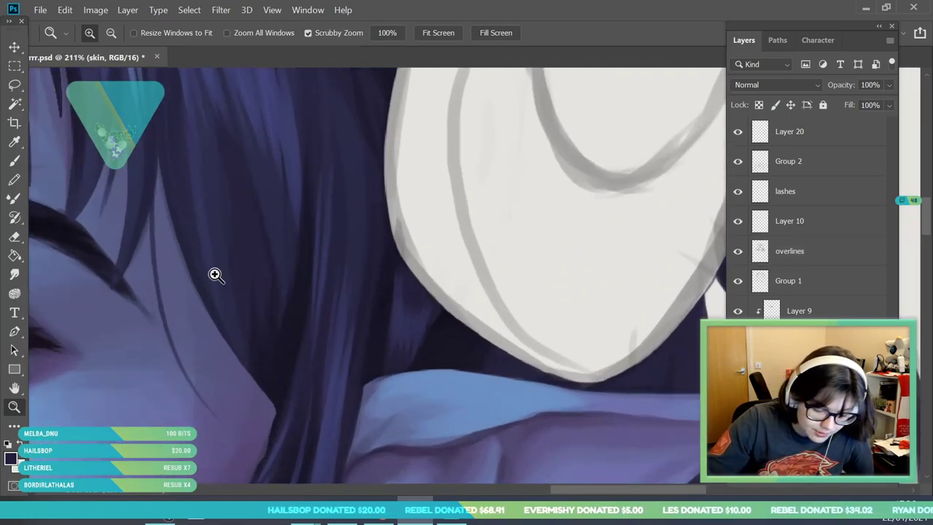
{"action": "key", "text": "b"}
{"action": "left_click", "coordinate": [258, 386], "text": "alt"}
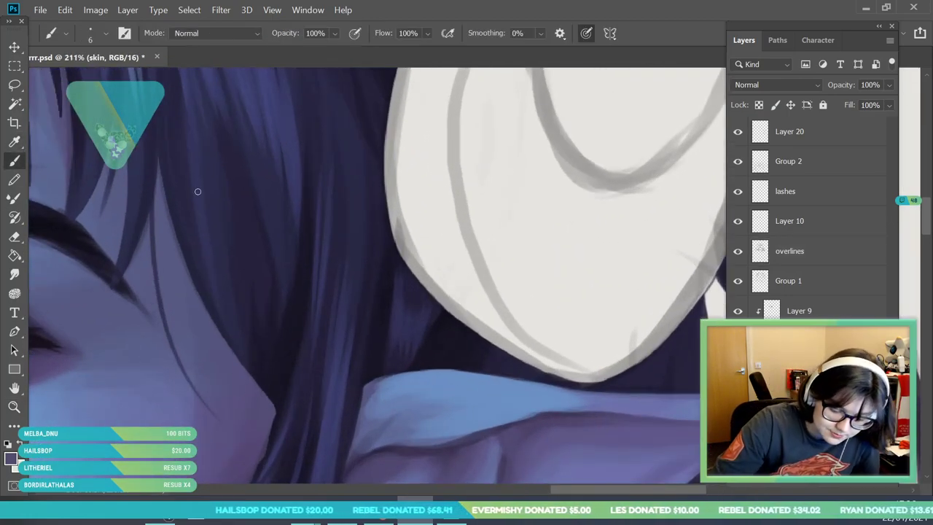
{"action": "left_click_drag", "start_coordinate": [222, 177], "coordinate": [251, 304]}
{"action": "mouse_move", "coordinate": [235, 240]}
{"action": "left_mouse_down"}
{"action": "mouse_move", "coordinate": [252, 316]}
{"action": "mouse_move", "coordinate": [244, 323]}
{"action": "left_mouse_up"}
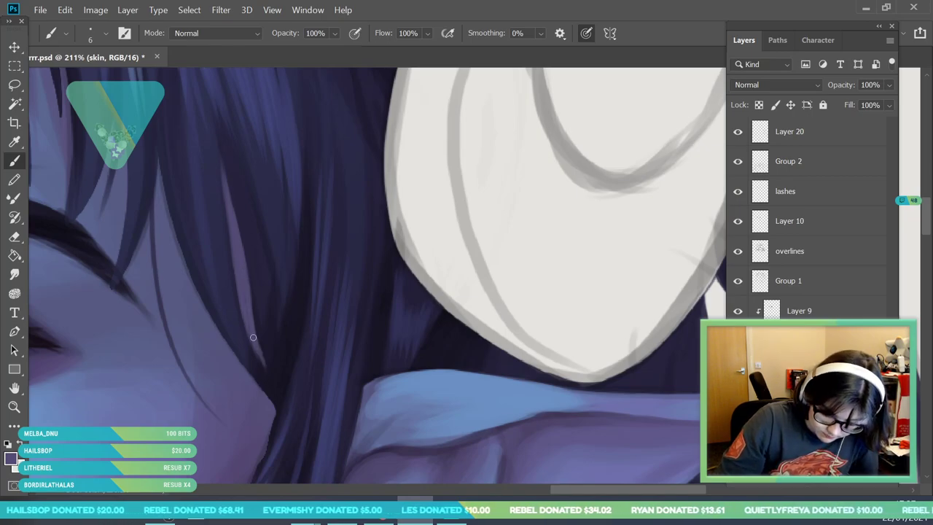
- Paint thin dark strands beside the cheek and neck on the overlines layer with a sampled dark hair tone and the 6 px brush
{"action": "left_click", "coordinate": [15, 407]}
{"action": "mouse_move", "coordinate": [285, 247]}
{"action": "left_mouse_down"}
{"action": "mouse_move", "coordinate": [223, 342]}
{"action": "mouse_move", "coordinate": [264, 260]}
{"action": "left_mouse_up"}
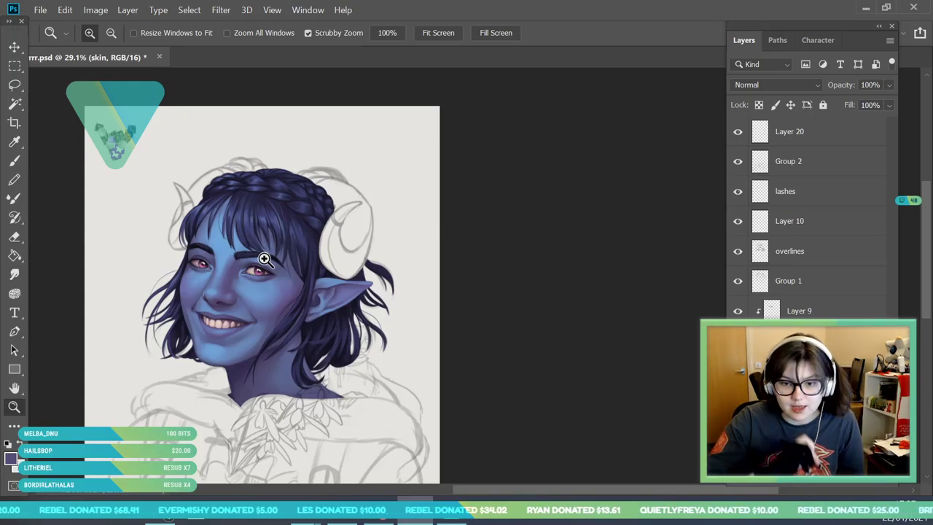
{"action": "left_click_drag", "start_coordinate": [263, 277], "coordinate": [325, 347]}
{"action": "left_click_drag", "start_coordinate": [271, 415], "coordinate": [323, 457]}
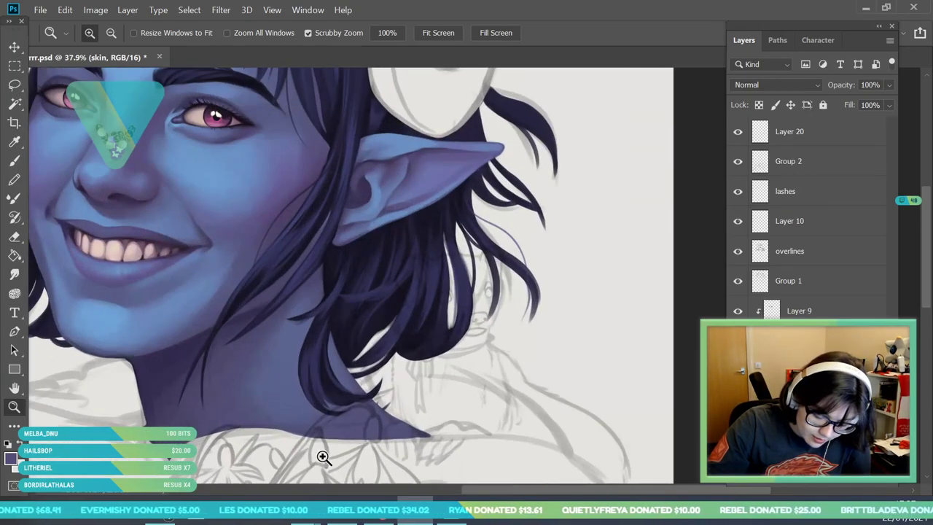
{"action": "left_click", "coordinate": [844, 252]}
{"action": "left_click", "coordinate": [15, 143]}
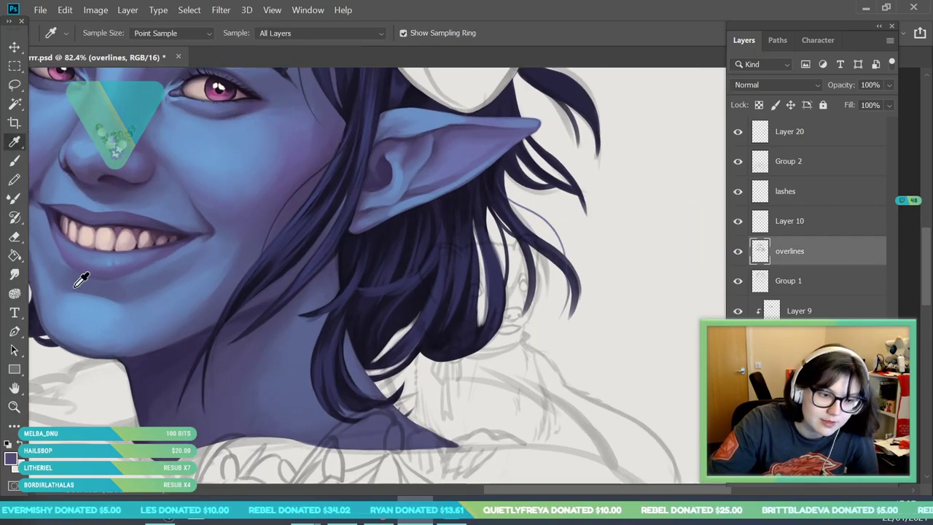
{"action": "left_click", "coordinate": [278, 253]}
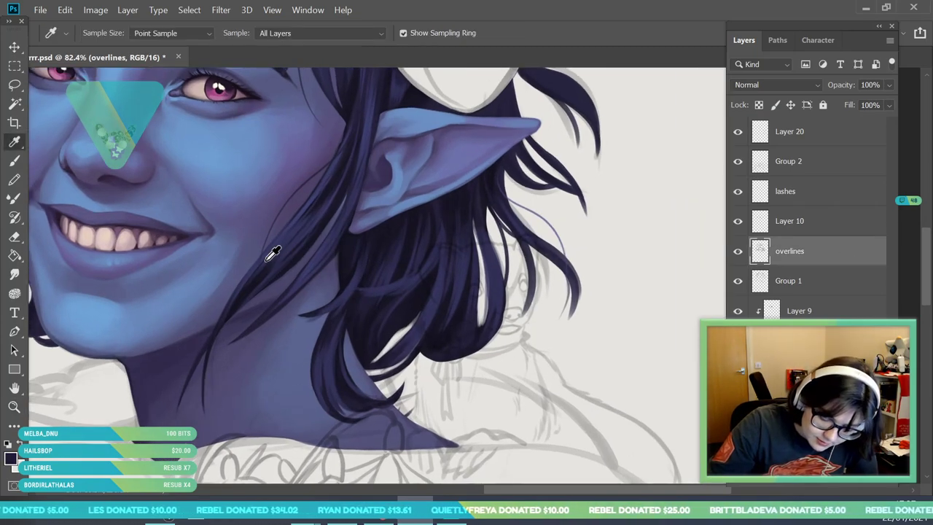
{"action": "key", "text": "b"}
{"action": "left_click", "coordinate": [105, 34]}
{"action": "left_click", "coordinate": [264, 268]}
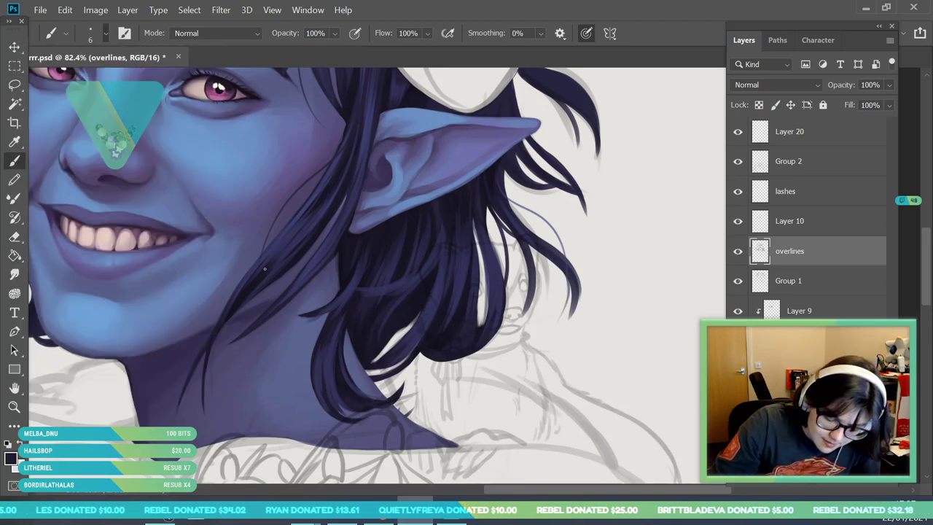
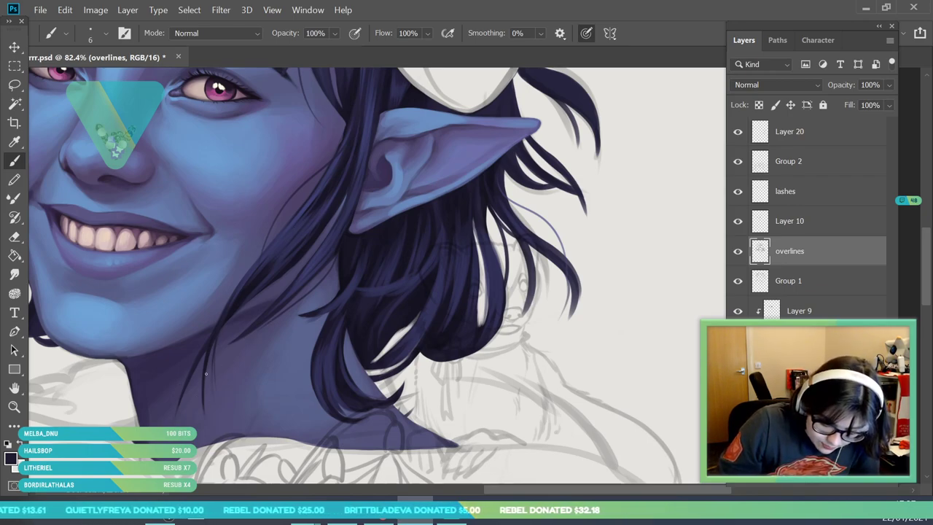
- Examine the new cheek strands and the overall hair silhouette across the portrait
{"action": "left_click", "coordinate": [14, 388]}
{"action": "left_click", "coordinate": [15, 406]}
{"action": "left_click_drag", "start_coordinate": [255, 277], "coordinate": [192, 393]}
{"action": "left_click_drag", "start_coordinate": [259, 235], "coordinate": [357, 379]}
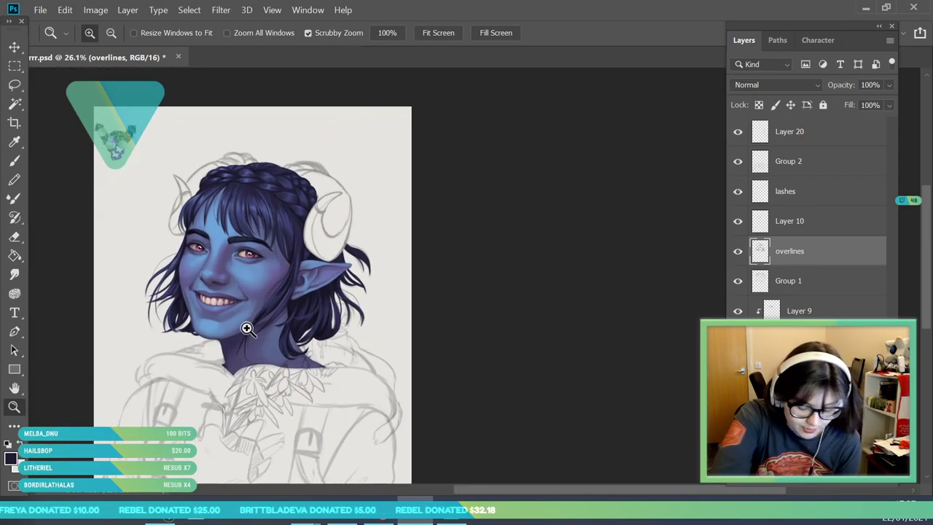
{"action": "left_click_drag", "start_coordinate": [248, 264], "coordinate": [421, 310]}
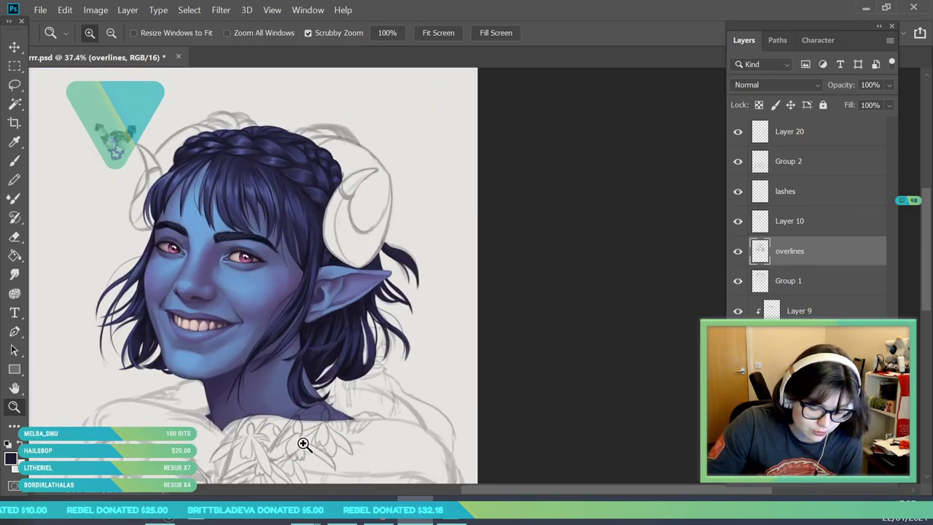
{"action": "left_click", "coordinate": [267, 285], "text": "alt"}
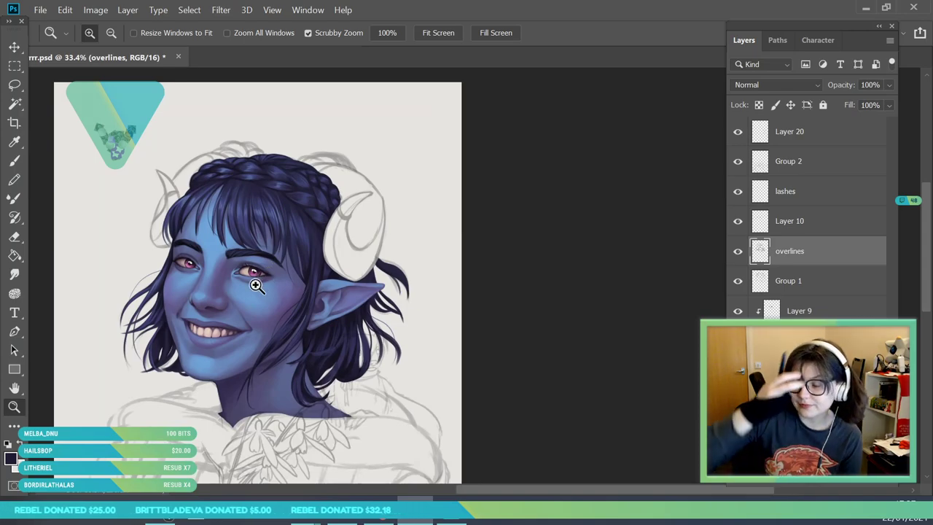
{"action": "left_click_drag", "start_coordinate": [256, 286], "coordinate": [298, 323]}
{"action": "left_click_drag", "start_coordinate": [307, 225], "coordinate": [303, 375]}
- Save the portrait document
{"action": "left_click", "coordinate": [40, 10]}
{"action": "left_click", "coordinate": [67, 156]}
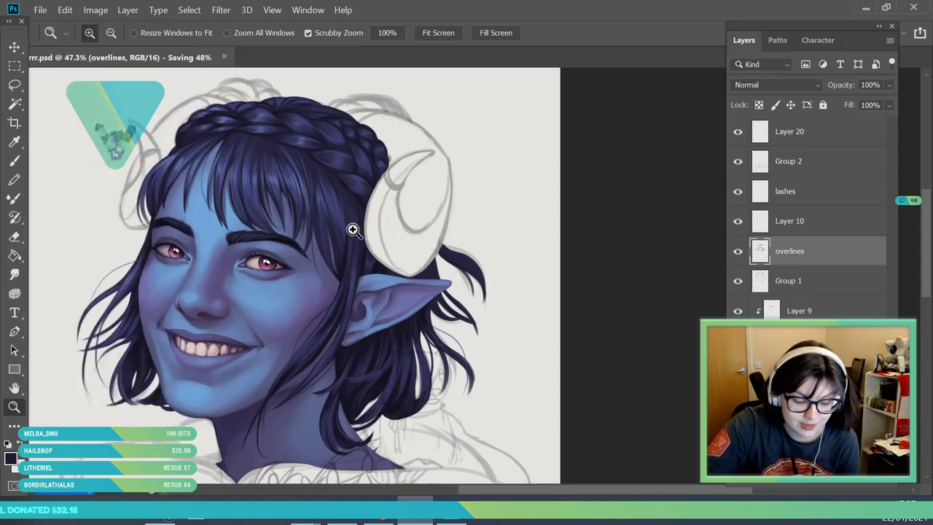
{"action": "left_click_drag", "start_coordinate": [353, 229], "coordinate": [304, 243]}
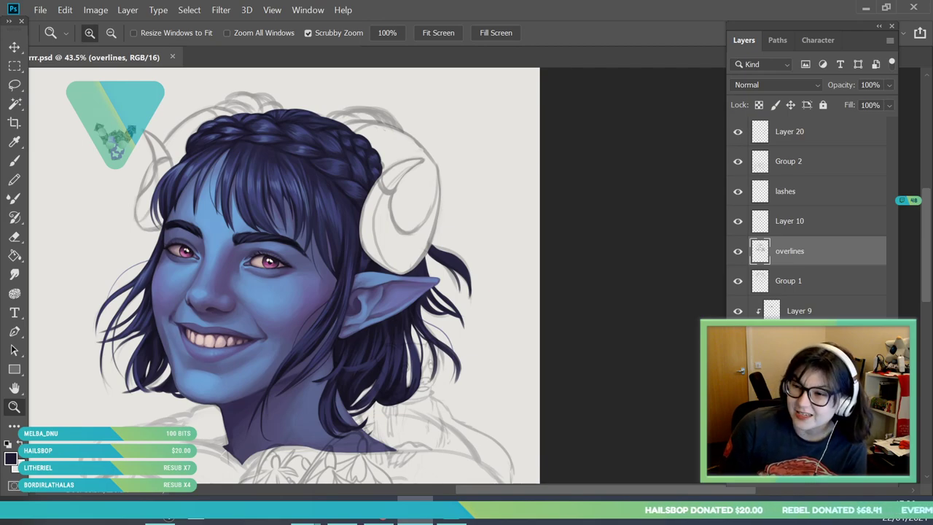
- Add a new empty layer to the portrait document
{"action": "key", "text": "ctrl+shift+alt+n"}
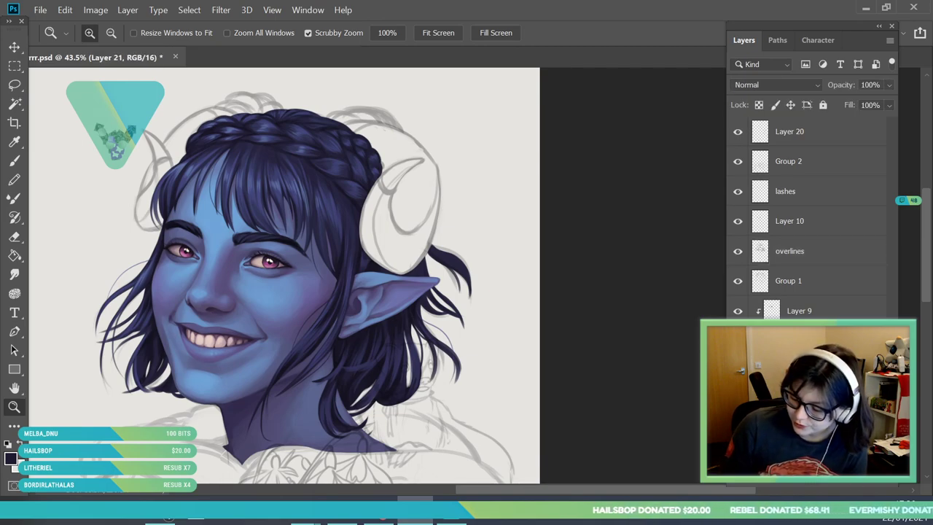
{"action": "left_click_drag", "start_coordinate": [277, 249], "coordinate": [264, 293]}
{"action": "left_click_drag", "start_coordinate": [243, 182], "coordinate": [330, 231]}
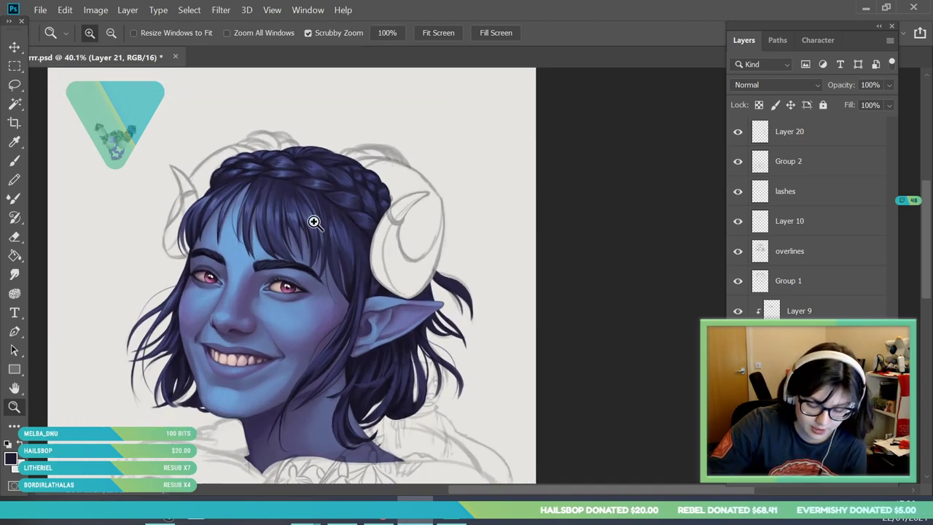
{"action": "left_click_drag", "start_coordinate": [198, 159], "coordinate": [236, 210]}
- Set the foreground colour to a dark, nearly neutral grey with a violet-blue hue
{"action": "key", "text": "i"}
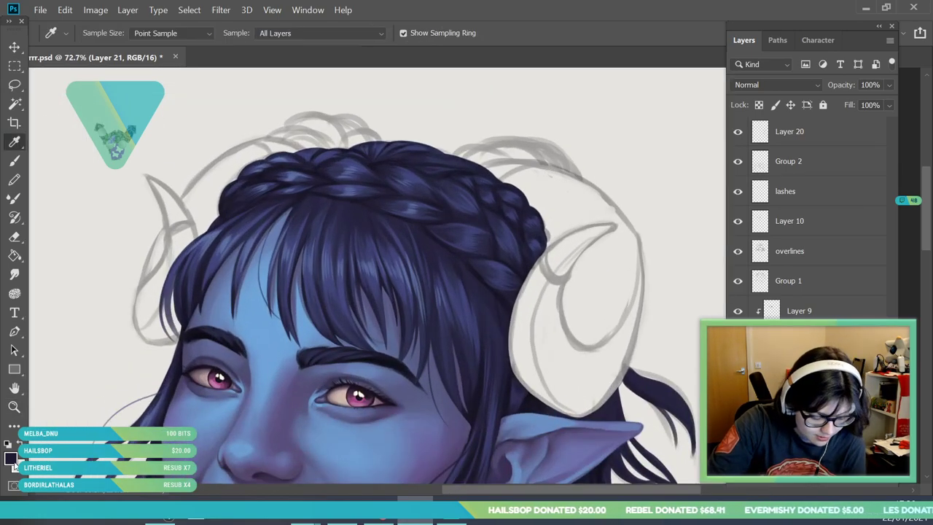
{"action": "left_click", "coordinate": [11, 458]}
{"action": "left_click_drag", "start_coordinate": [584, 208], "coordinate": [584, 245]}
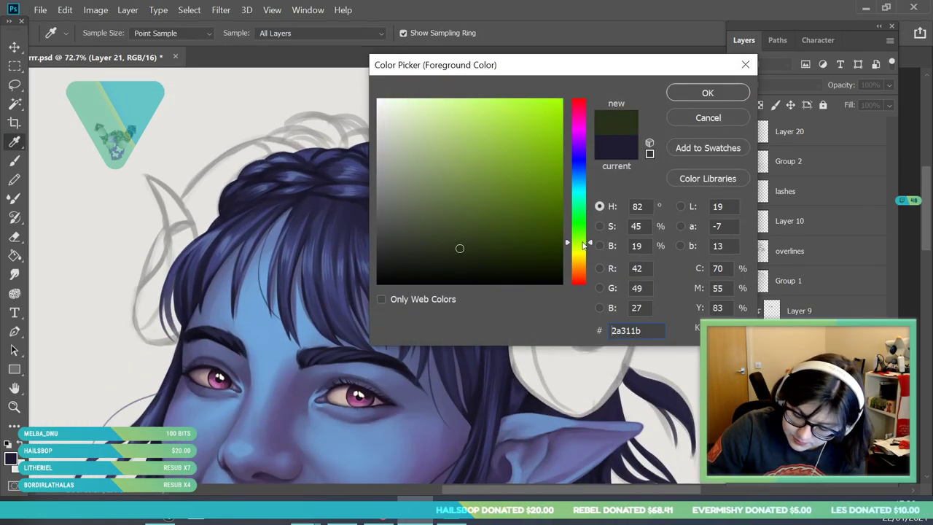
{"action": "mouse_move", "coordinate": [449, 185]}
{"action": "left_mouse_down"}
{"action": "mouse_move", "coordinate": [386, 211]}
{"action": "mouse_move", "coordinate": [395, 248]}
{"action": "mouse_move", "coordinate": [385, 242]}
{"action": "mouse_move", "coordinate": [381, 252]}
{"action": "left_mouse_up"}
{"action": "left_click", "coordinate": [584, 258]}
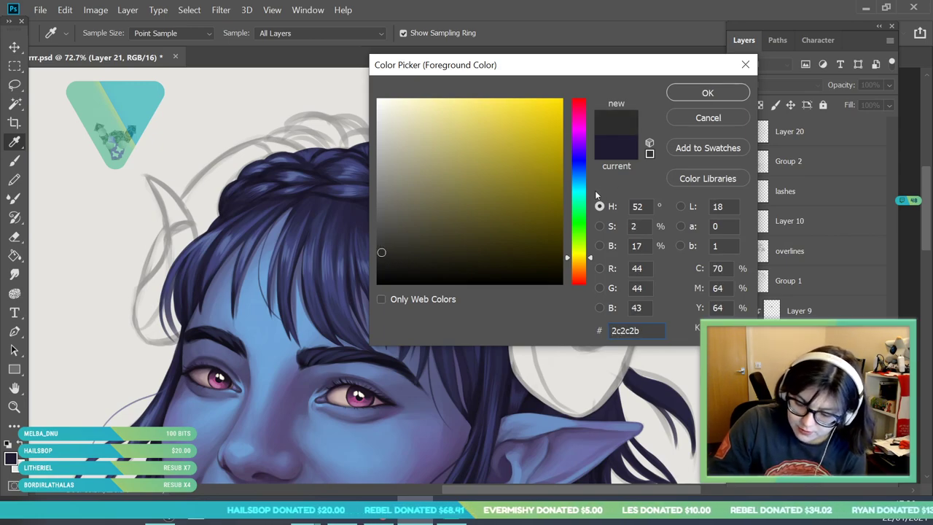
{"action": "left_click", "coordinate": [582, 153]}
{"action": "left_click", "coordinate": [706, 94]}
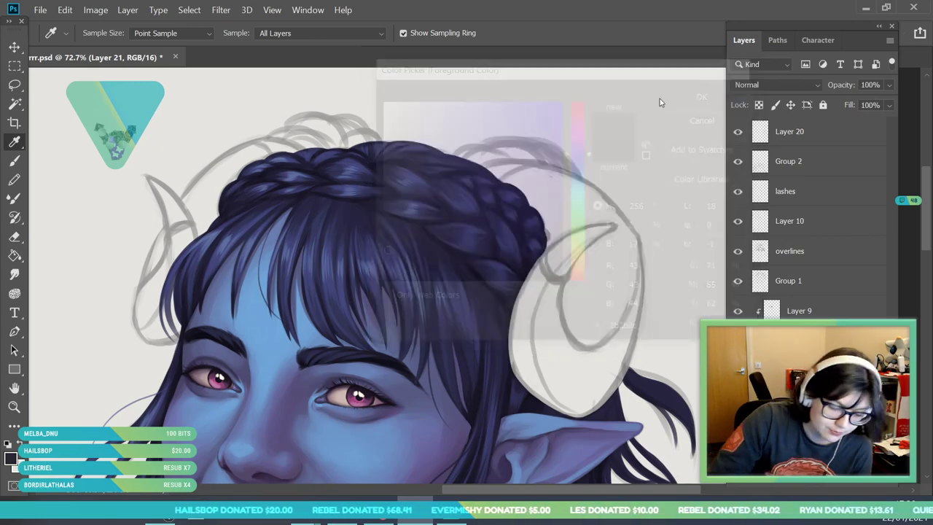
- Switch the Brush tool to the recently used 88 px brush preset
{"action": "key", "text": "b"}
{"action": "left_click", "coordinate": [104, 34]}
{"action": "left_click", "coordinate": [116, 80]}
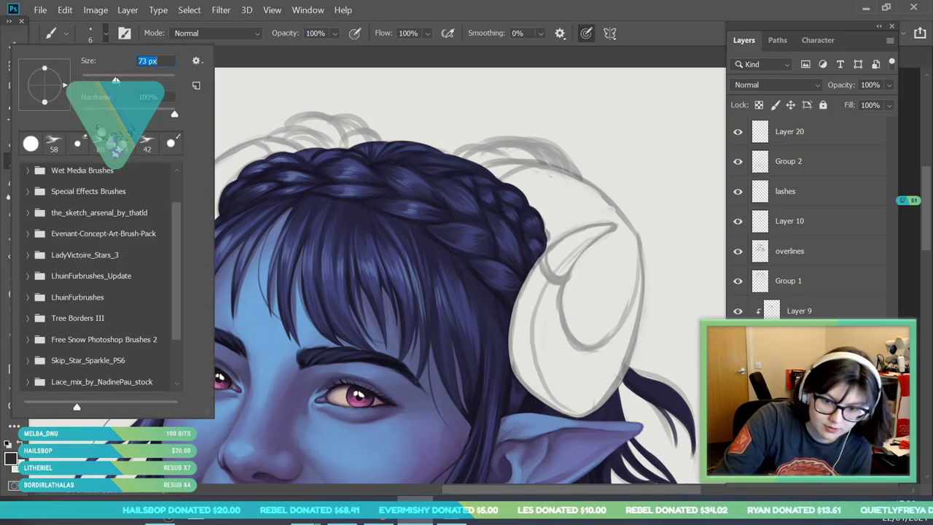
{"action": "left_click", "coordinate": [336, 228]}
- Paint dark strands into the hair below the ear on the overlines layer with a sampled dark tone and a 31 px brush
{"action": "key", "text": "z"}
{"action": "mouse_move", "coordinate": [258, 178]}
{"action": "left_mouse_down"}
{"action": "mouse_move", "coordinate": [243, 215]}
{"action": "mouse_move", "coordinate": [175, 233]}
{"action": "left_mouse_up"}
{"action": "left_click_drag", "start_coordinate": [267, 176], "coordinate": [310, 205]}
{"action": "left_click_drag", "start_coordinate": [374, 310], "coordinate": [441, 362]}
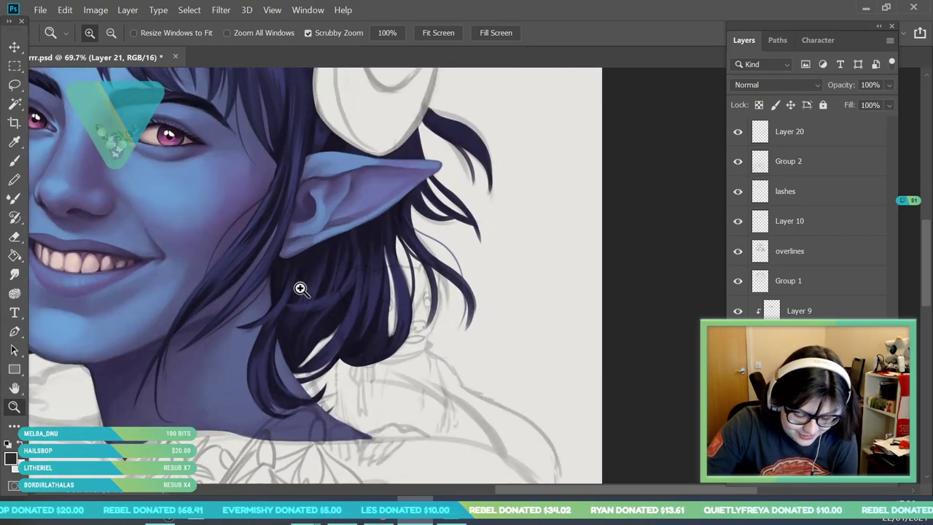
{"action": "left_click_drag", "start_coordinate": [315, 361], "coordinate": [323, 360]}
{"action": "left_click", "coordinate": [15, 144]}
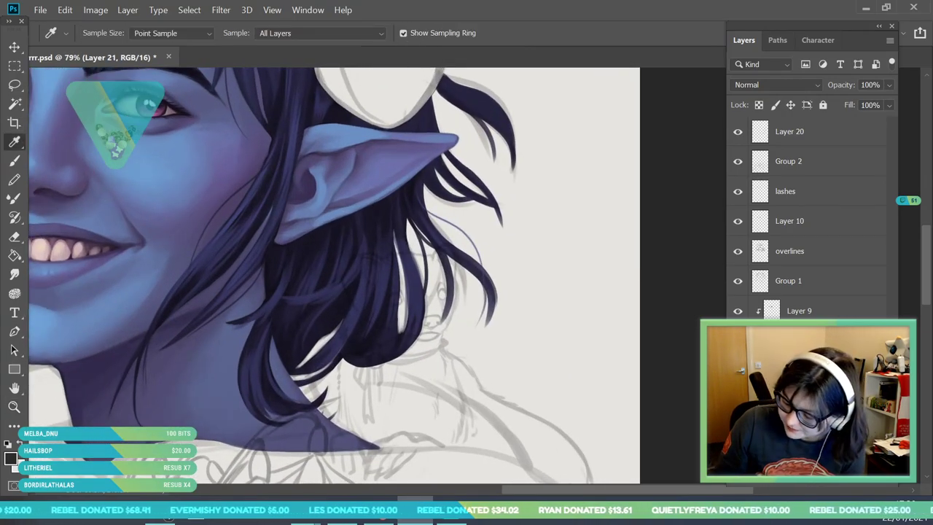
{"action": "left_click", "coordinate": [845, 253]}
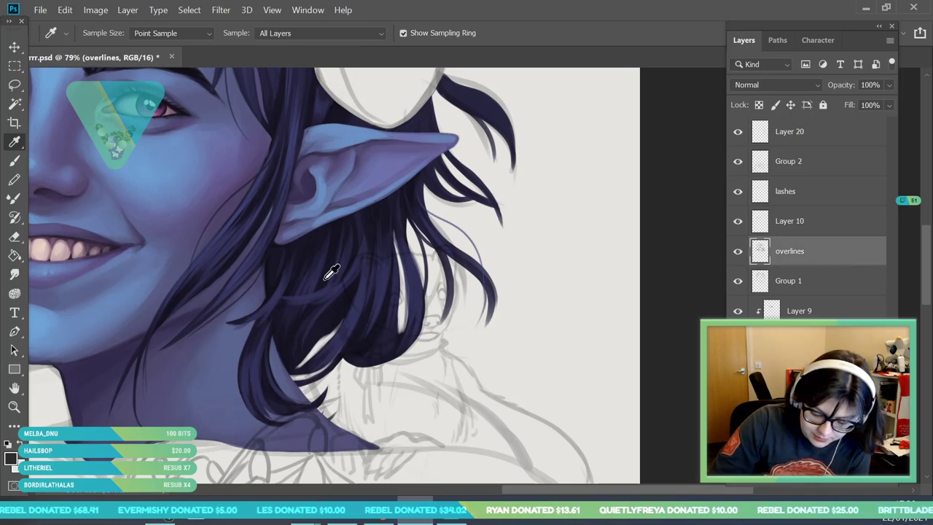
{"action": "key", "text": "b"}
{"action": "left_click", "coordinate": [99, 33]}
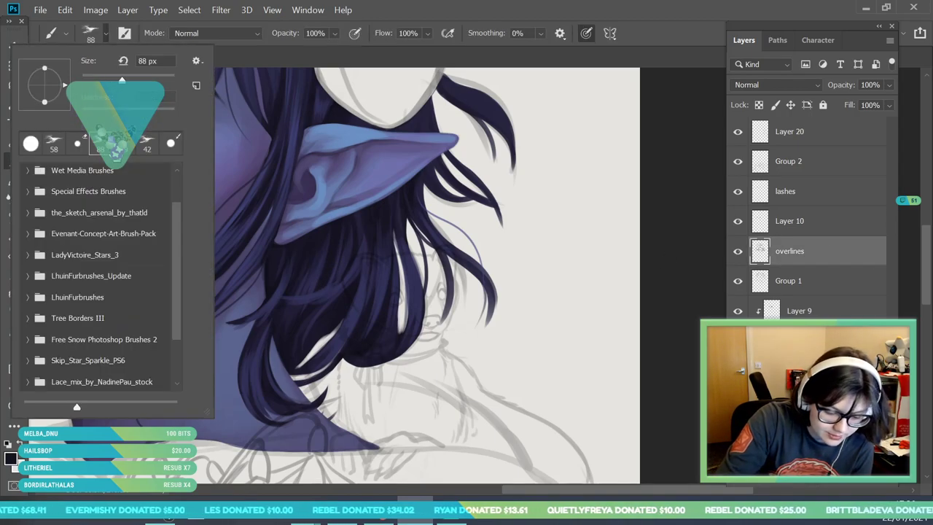
{"action": "left_click", "coordinate": [96, 79]}
{"action": "left_click", "coordinate": [276, 312]}
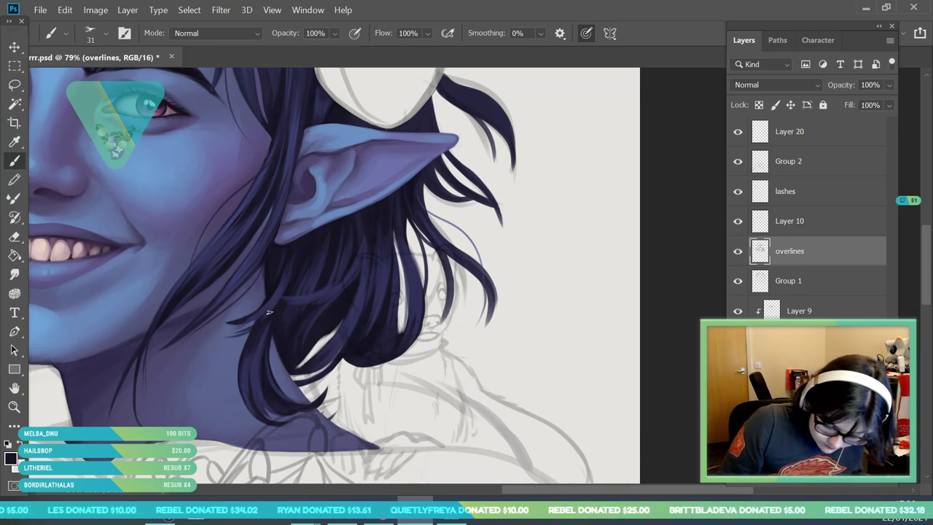
- Select Layer 21 and set the foreground colour to the dark grey #343336
{"action": "key", "text": "z"}
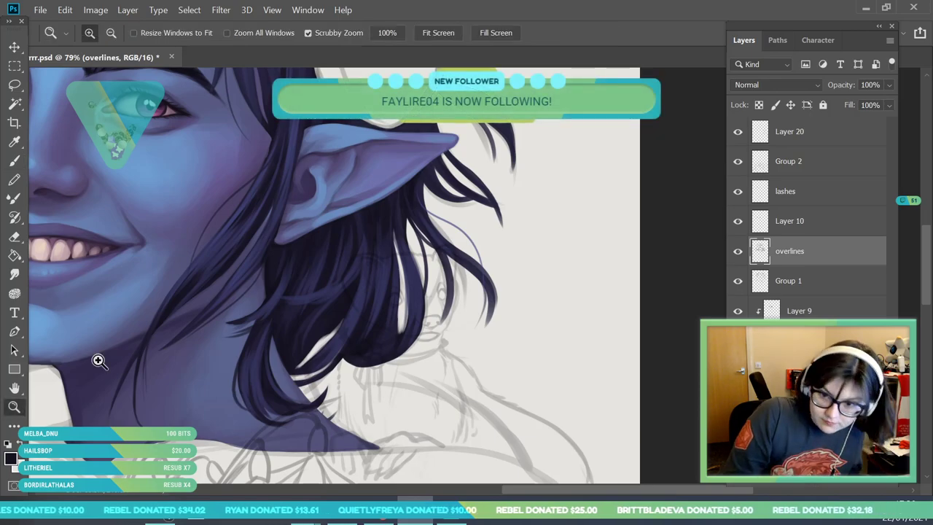
{"action": "scroll", "coordinate": [321, 292], "scroll_direction": "down", "scroll_amount": 4}
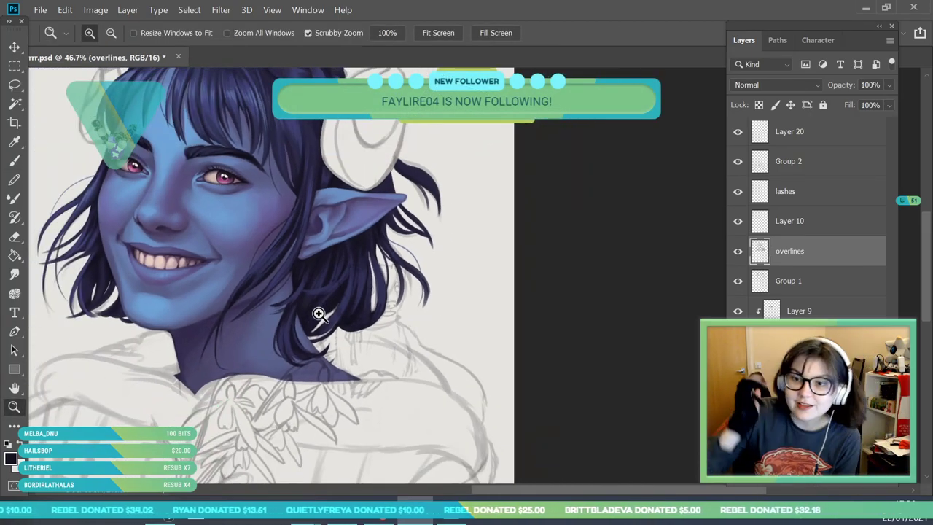
{"action": "left_click_drag", "start_coordinate": [334, 247], "coordinate": [322, 244]}
{"action": "left_click_drag", "start_coordinate": [203, 128], "coordinate": [224, 154]}
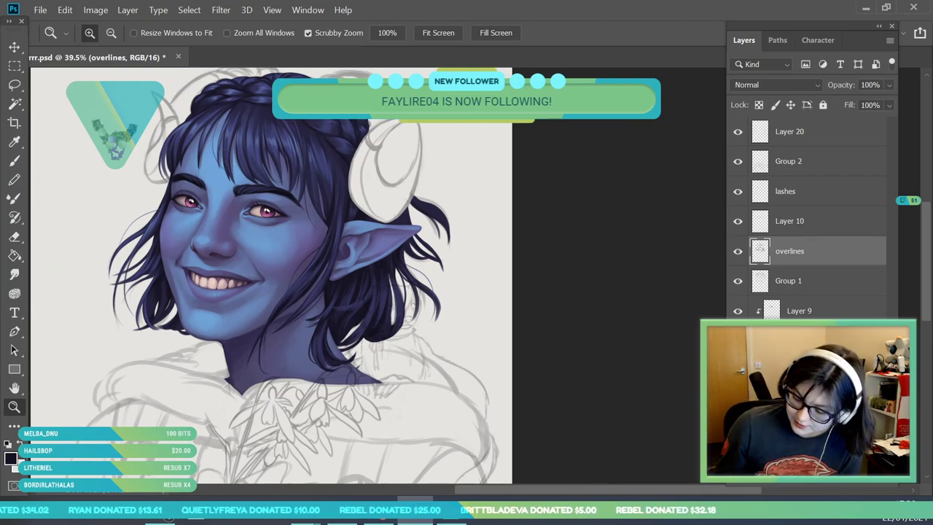
{"action": "left_click", "coordinate": [798, 370]}
{"action": "left_click", "coordinate": [11, 458]}
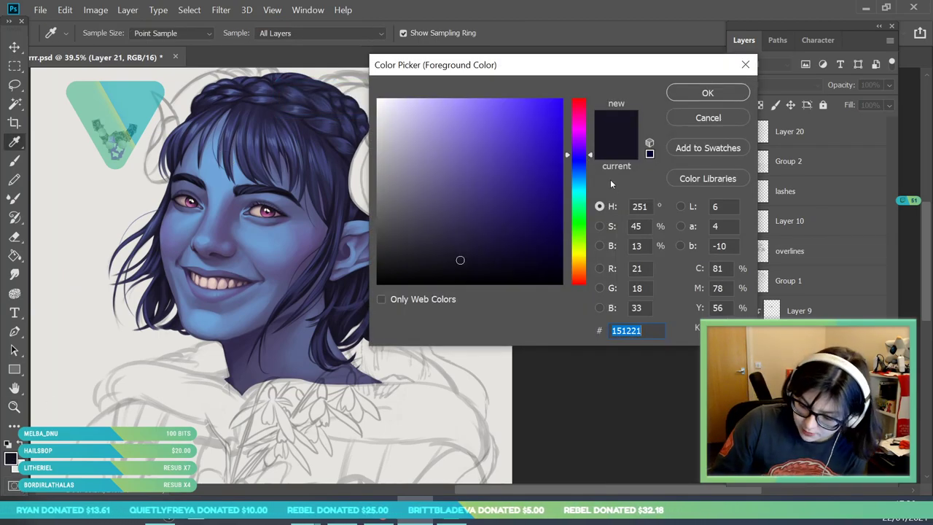
{"action": "left_click_drag", "start_coordinate": [417, 241], "coordinate": [381, 246]}
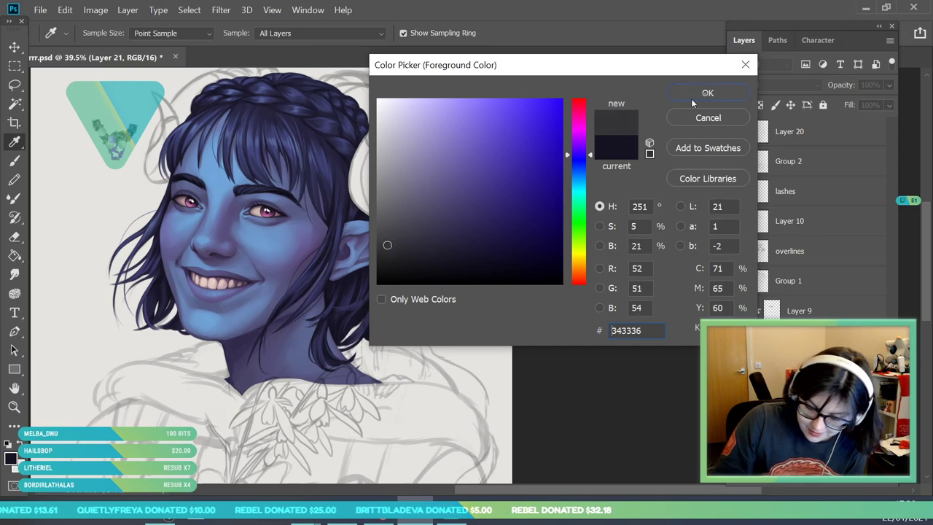
{"action": "left_click", "coordinate": [707, 93]}
- Block in the curled body of the far horn in dark grey with a hard round brush at 55 px
{"action": "key", "text": "z"}
{"action": "scroll", "coordinate": [208, 255], "scroll_direction": "up", "scroll_amount": 5}
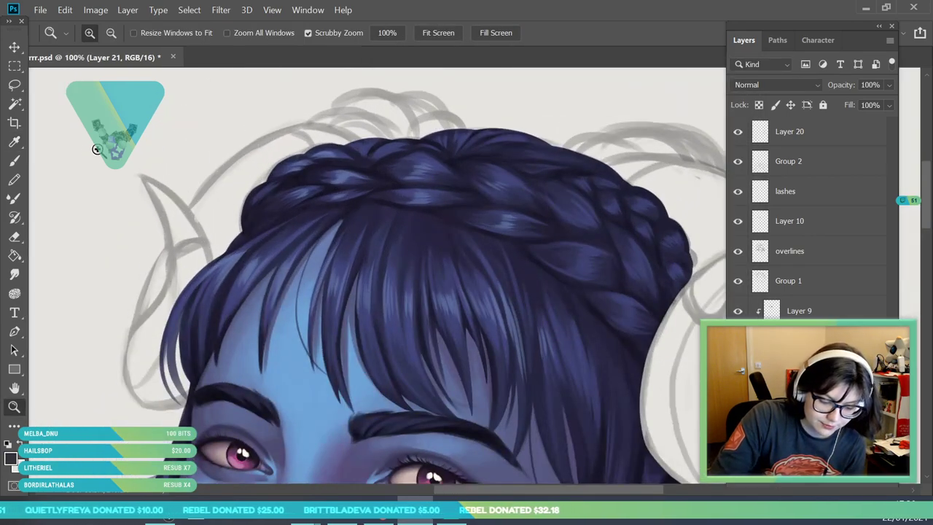
{"action": "key", "text": "b"}
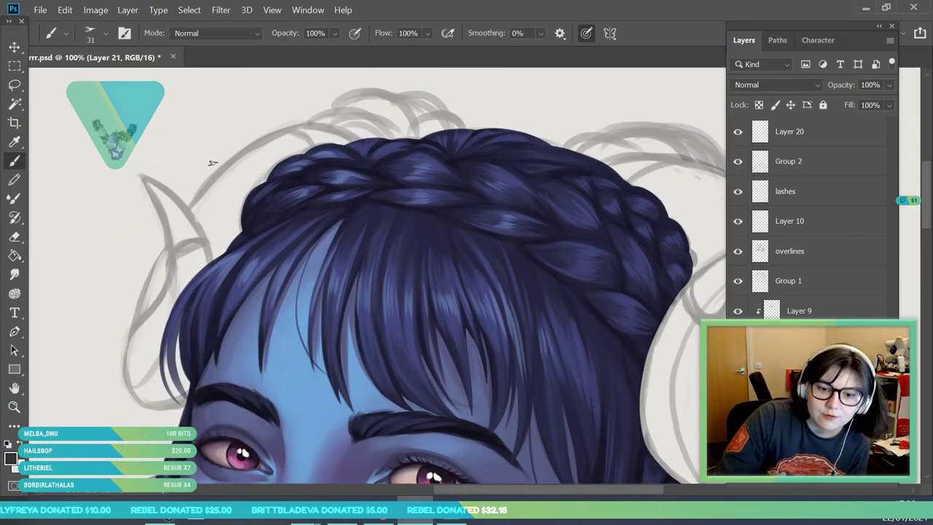
{"action": "left_click", "coordinate": [106, 32]}
{"action": "left_click", "coordinate": [7, 164]}
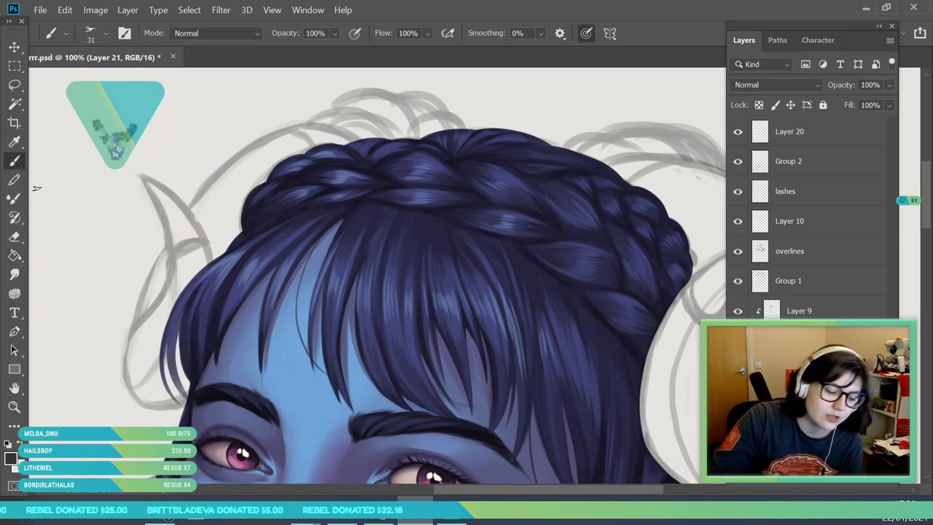
{"action": "left_click", "coordinate": [105, 33]}
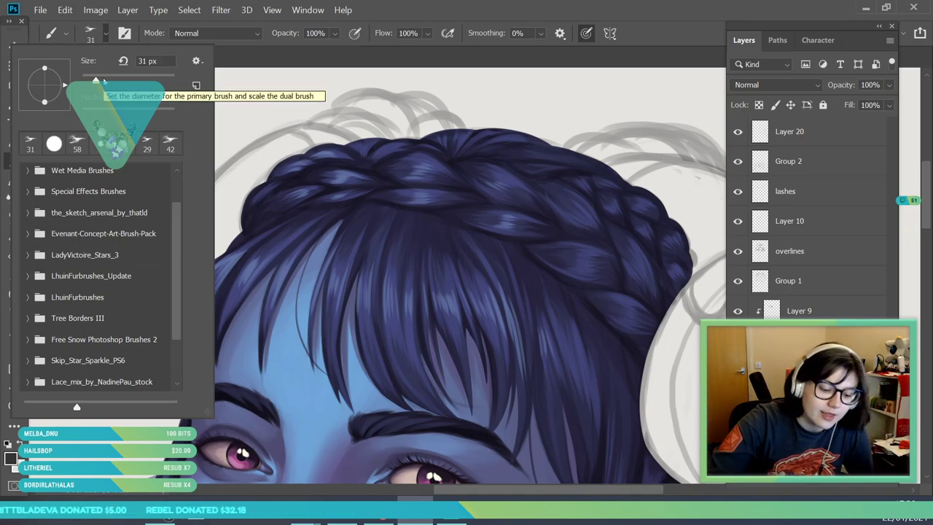
{"action": "left_click", "coordinate": [54, 143]}
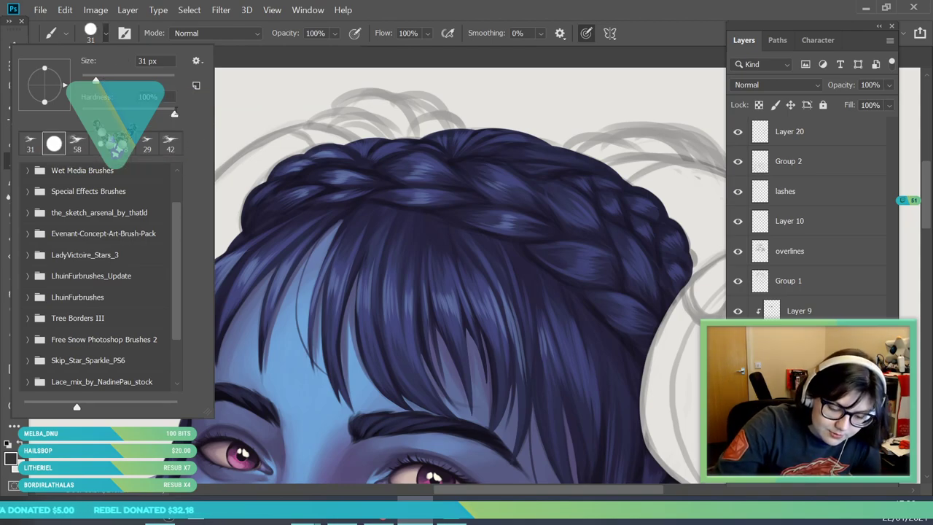
{"action": "left_click_drag", "start_coordinate": [97, 81], "coordinate": [108, 83]}
{"action": "key", "text": "Return"}
{"action": "mouse_move", "coordinate": [181, 377]}
{"action": "left_mouse_down"}
{"action": "mouse_move", "coordinate": [152, 397]}
{"action": "mouse_move", "coordinate": [138, 373]}
{"action": "mouse_move", "coordinate": [141, 382]}
{"action": "mouse_move", "coordinate": [152, 305]}
{"action": "mouse_move", "coordinate": [142, 329]}
{"action": "mouse_move", "coordinate": [138, 350]}
{"action": "mouse_move", "coordinate": [172, 256]}
{"action": "mouse_move", "coordinate": [165, 307]}
{"action": "mouse_move", "coordinate": [193, 272]}
{"action": "mouse_move", "coordinate": [204, 292]}
{"action": "mouse_move", "coordinate": [216, 224]}
{"action": "mouse_move", "coordinate": [158, 349]}
{"action": "mouse_move", "coordinate": [208, 227]}
{"action": "mouse_move", "coordinate": [151, 313]}
{"action": "mouse_move", "coordinate": [226, 186]}
{"action": "mouse_move", "coordinate": [176, 248]}
{"action": "mouse_move", "coordinate": [290, 138]}
{"action": "mouse_move", "coordinate": [246, 163]}
{"action": "mouse_move", "coordinate": [339, 151]}
{"action": "mouse_move", "coordinate": [302, 140]}
{"action": "mouse_move", "coordinate": [351, 153]}
{"action": "mouse_move", "coordinate": [302, 135]}
{"action": "mouse_move", "coordinate": [385, 185]}
{"action": "mouse_move", "coordinate": [295, 152]}
{"action": "mouse_move", "coordinate": [218, 255]}
{"action": "left_mouse_up"}
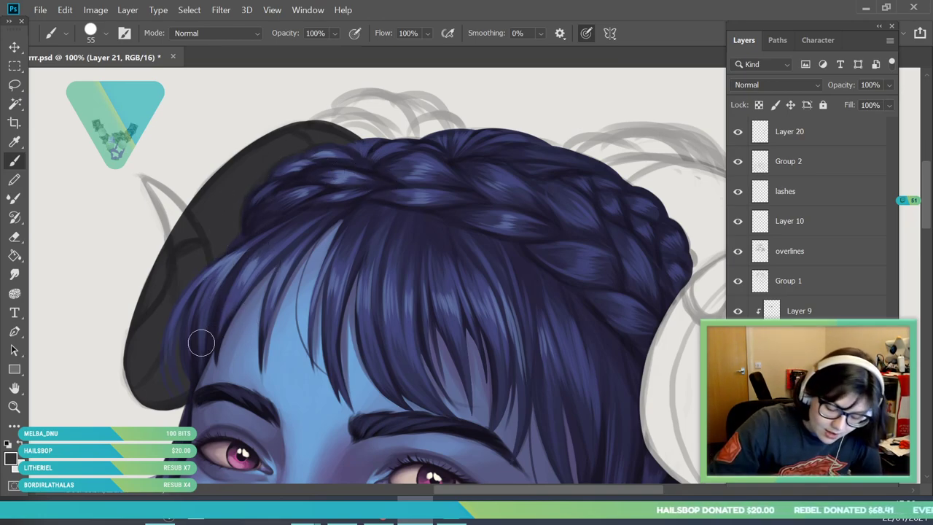
- Paint the far horn's pointed tip in dark grey with a 15 px brush, following the sketch lines
{"action": "left_click", "coordinate": [106, 33]}
{"action": "left_click", "coordinate": [88, 77]}
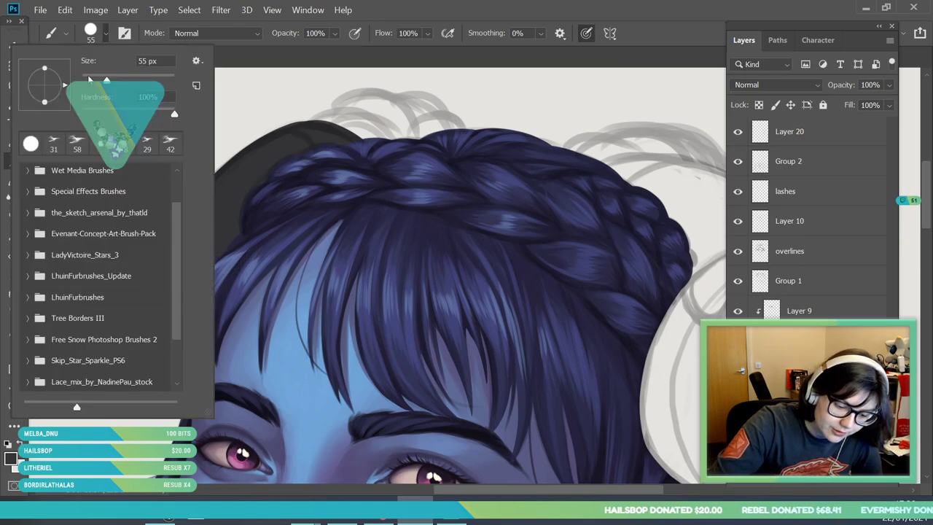
{"action": "left_click", "coordinate": [255, 211]}
{"action": "left_click_drag", "start_coordinate": [141, 177], "coordinate": [173, 271]}
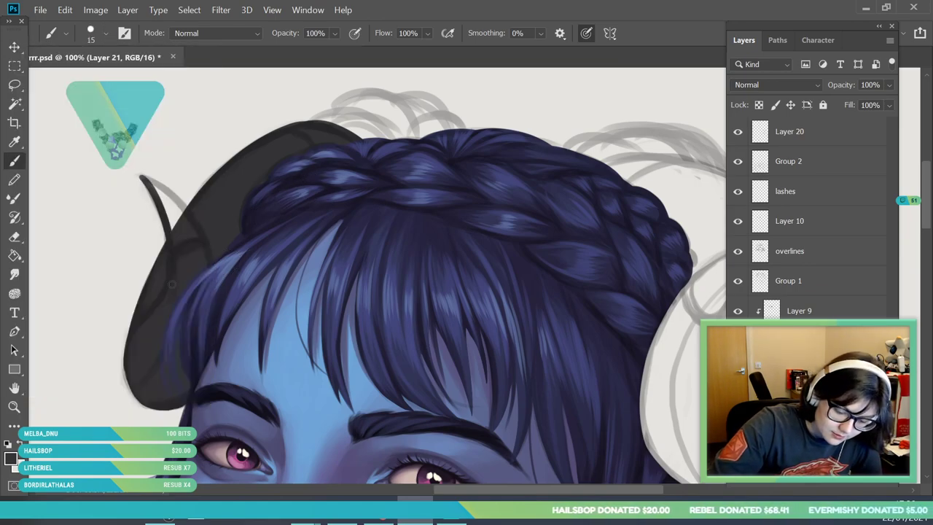
{"action": "left_click_drag", "start_coordinate": [146, 181], "coordinate": [184, 211]}
{"action": "mouse_move", "coordinate": [154, 184]}
{"action": "left_mouse_down"}
{"action": "mouse_move", "coordinate": [178, 245]}
{"action": "mouse_move", "coordinate": [185, 210]}
{"action": "left_mouse_up"}
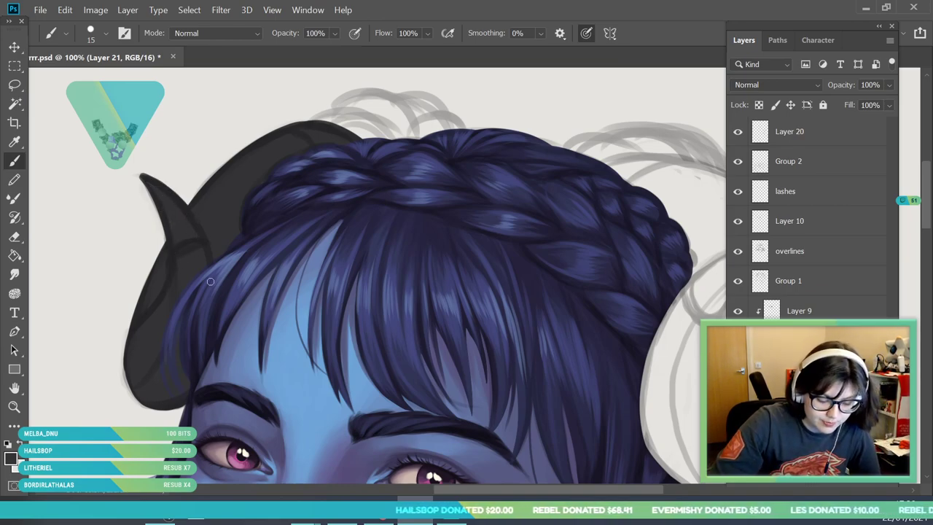
- Block in the lower curl of the near horn above the pointed ear in dark grey with a 72 px brush
{"action": "key", "text": "z"}
{"action": "left_click_drag", "start_coordinate": [174, 216], "coordinate": [95, 222]}
{"action": "left_click_drag", "start_coordinate": [390, 277], "coordinate": [424, 290]}
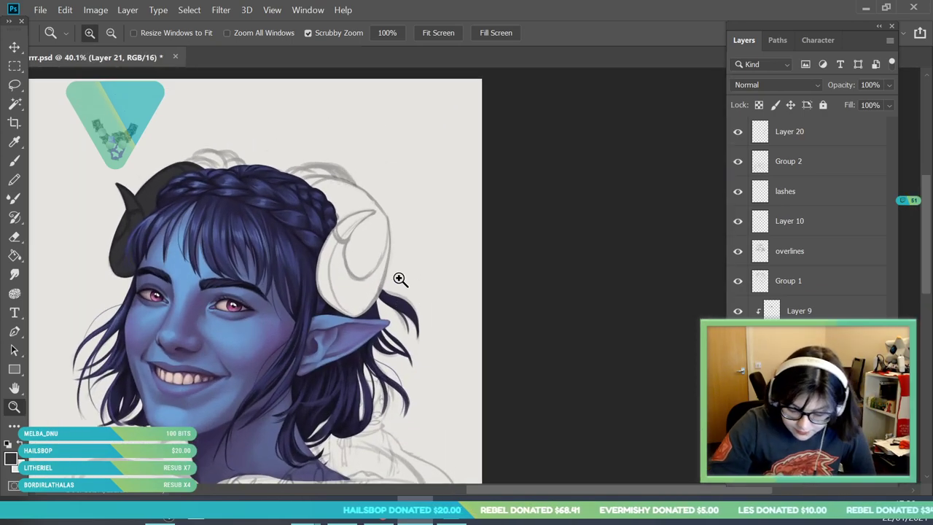
{"action": "scroll", "coordinate": [408, 283], "scroll_direction": "up", "scroll_amount": 4}
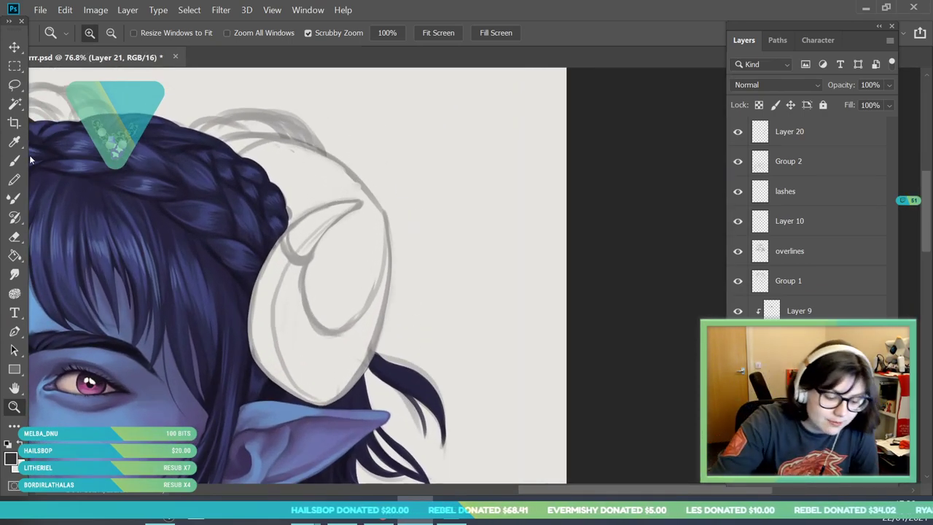
{"action": "key", "text": "b"}
{"action": "left_click", "coordinate": [105, 35]}
{"action": "left_click", "coordinate": [115, 77]}
{"action": "mouse_move", "coordinate": [270, 204]}
{"action": "left_mouse_down"}
{"action": "mouse_move", "coordinate": [264, 349]}
{"action": "mouse_move", "coordinate": [256, 306]}
{"action": "left_mouse_up"}
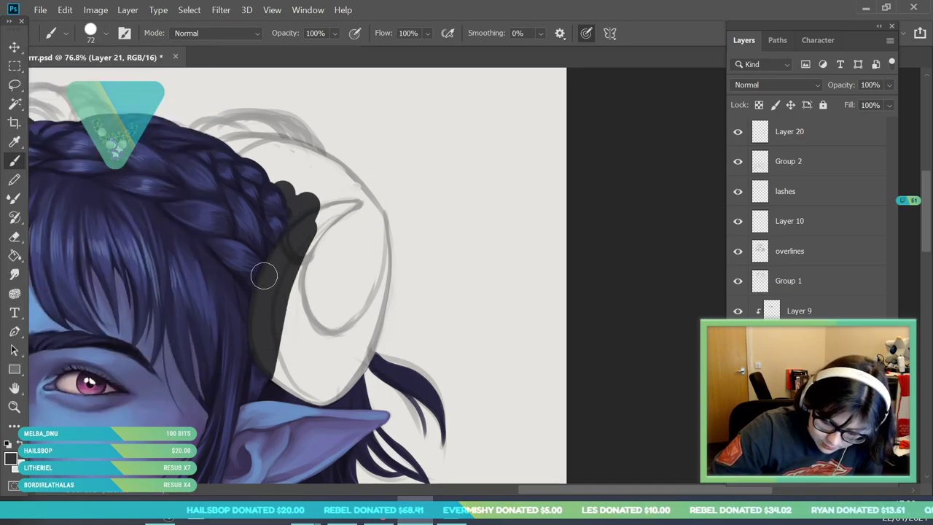
{"action": "mouse_move", "coordinate": [260, 360]}
{"action": "left_mouse_down"}
{"action": "mouse_move", "coordinate": [292, 379]}
{"action": "mouse_move", "coordinate": [343, 371]}
{"action": "mouse_move", "coordinate": [322, 370]}
{"action": "left_mouse_up"}
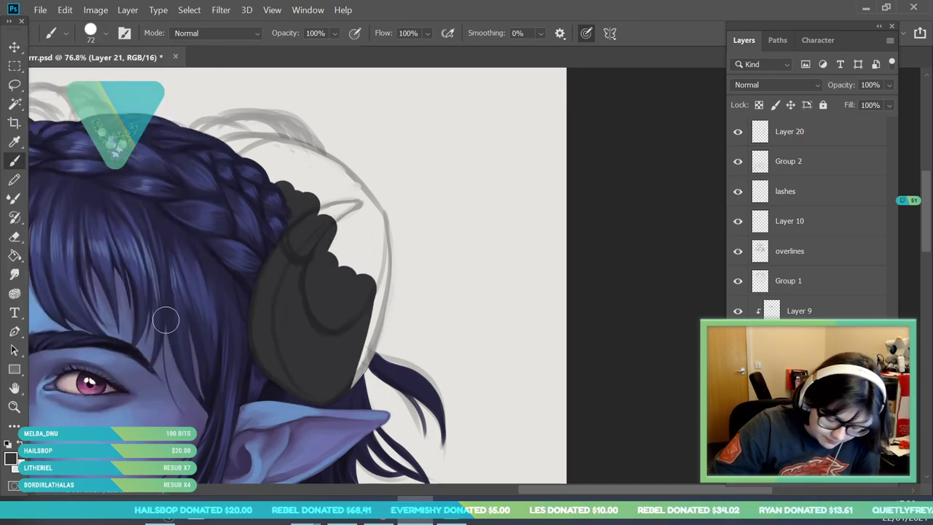
- Fill the upper arch and outer edge of the near horn with dark grey to complete its silhouette
{"action": "key", "text": "z"}
{"action": "left_click_drag", "start_coordinate": [237, 291], "coordinate": [221, 322]}
{"action": "left_click_drag", "start_coordinate": [148, 159], "coordinate": [163, 181]}
{"action": "key", "text": "b"}
{"action": "mouse_move", "coordinate": [255, 214]}
{"action": "left_mouse_down"}
{"action": "mouse_move", "coordinate": [274, 201]}
{"action": "mouse_move", "coordinate": [244, 210]}
{"action": "mouse_move", "coordinate": [310, 201]}
{"action": "mouse_move", "coordinate": [282, 199]}
{"action": "mouse_move", "coordinate": [277, 209]}
{"action": "mouse_move", "coordinate": [299, 234]}
{"action": "mouse_move", "coordinate": [283, 275]}
{"action": "left_mouse_up"}
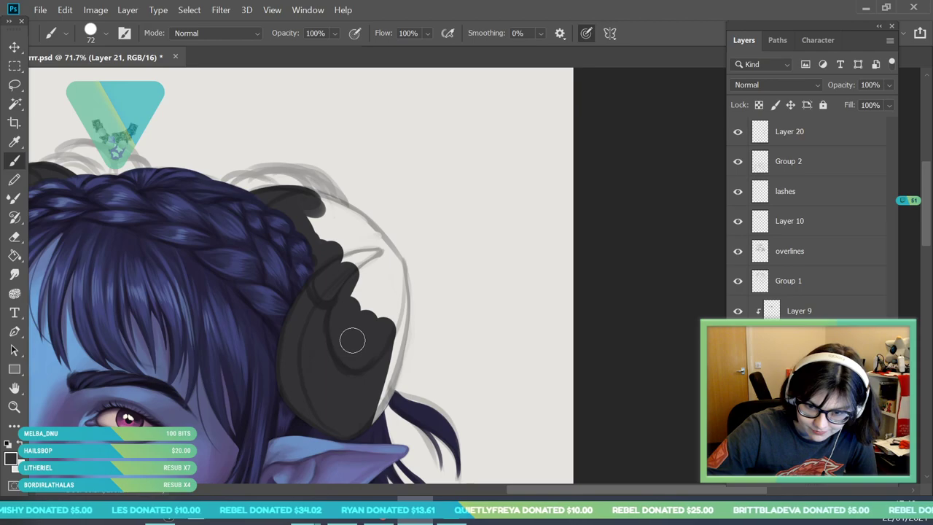
{"action": "mouse_move", "coordinate": [341, 260]}
{"action": "left_mouse_down"}
{"action": "mouse_move", "coordinate": [294, 201]}
{"action": "mouse_move", "coordinate": [357, 228]}
{"action": "mouse_move", "coordinate": [299, 195]}
{"action": "mouse_move", "coordinate": [365, 231]}
{"action": "mouse_move", "coordinate": [306, 196]}
{"action": "mouse_move", "coordinate": [385, 254]}
{"action": "mouse_move", "coordinate": [354, 221]}
{"action": "mouse_move", "coordinate": [395, 296]}
{"action": "mouse_move", "coordinate": [380, 264]}
{"action": "mouse_move", "coordinate": [391, 292]}
{"action": "mouse_move", "coordinate": [393, 267]}
{"action": "mouse_move", "coordinate": [394, 361]}
{"action": "mouse_move", "coordinate": [397, 306]}
{"action": "mouse_move", "coordinate": [369, 416]}
{"action": "mouse_move", "coordinate": [378, 398]}
{"action": "mouse_move", "coordinate": [381, 294]}
{"action": "mouse_move", "coordinate": [356, 256]}
{"action": "mouse_move", "coordinate": [375, 304]}
{"action": "left_mouse_up"}
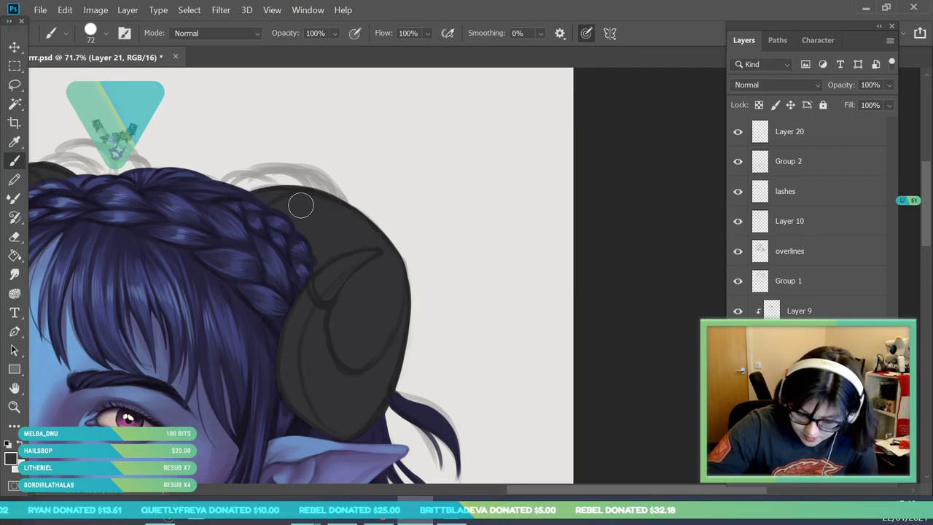
- Review the two horn silhouettes against the whole portrait, from full figure to a closer view of the head
{"action": "key", "text": "z"}
{"action": "left_click_drag", "start_coordinate": [261, 298], "coordinate": [199, 277]}
{"action": "scroll", "coordinate": [199, 242], "scroll_direction": "up", "scroll_amount": 2}
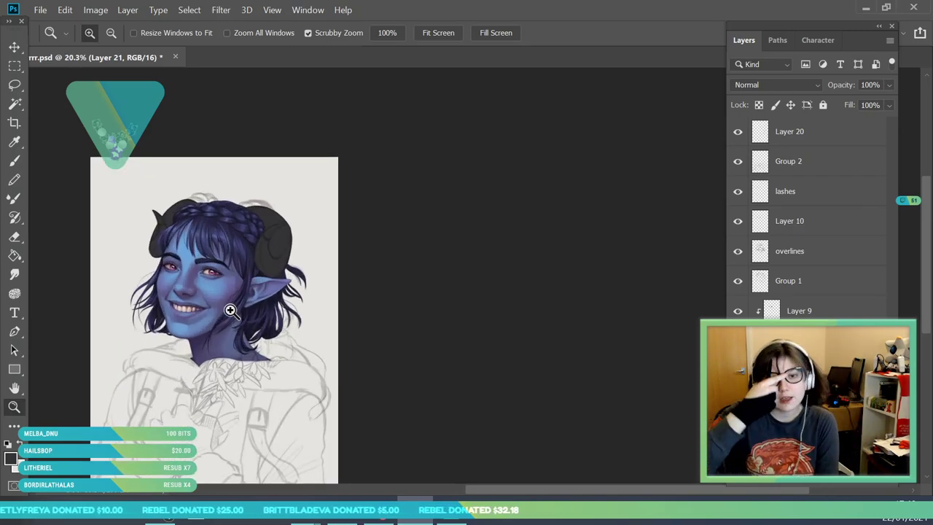
{"action": "scroll", "coordinate": [189, 213], "scroll_direction": "up", "scroll_amount": 2}
{"action": "scroll", "coordinate": [209, 304], "scroll_direction": "up", "scroll_amount": 1}
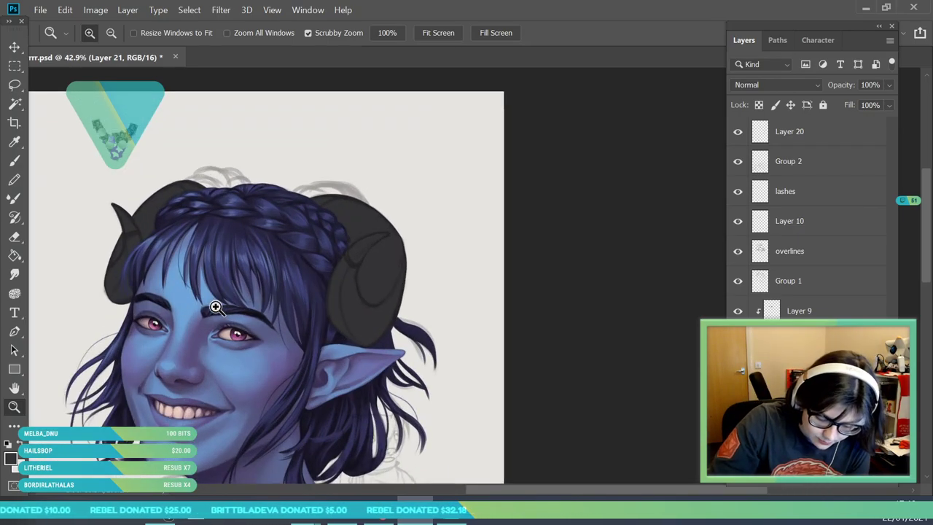
{"action": "scroll", "coordinate": [184, 278], "scroll_direction": "up", "scroll_amount": 1}
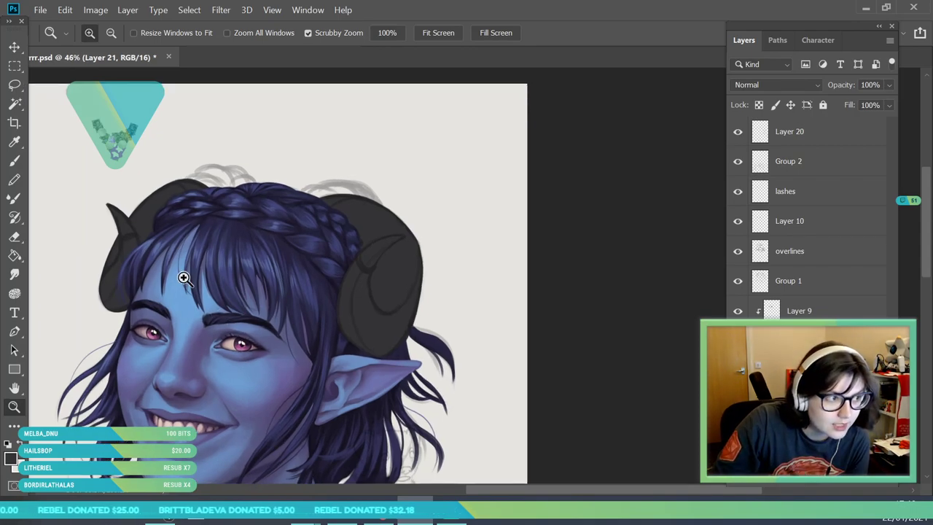
{"action": "scroll", "coordinate": [206, 208], "scroll_direction": "up", "scroll_amount": 1}
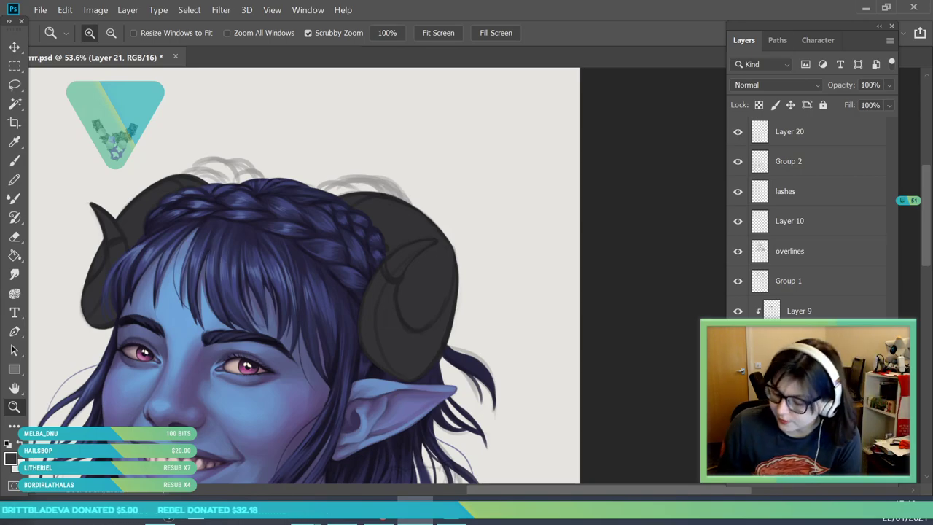
- Add a new layer clipped to the horn base layer and set its blend mode to Multiply
{"action": "left_click", "coordinate": [844, 483]}
{"action": "right_click", "coordinate": [811, 404]}
{"action": "left_click", "coordinate": [709, 307]}
{"action": "left_click", "coordinate": [776, 85]}
{"action": "scroll", "coordinate": [772, 145], "scroll_direction": "up", "scroll_amount": 5}
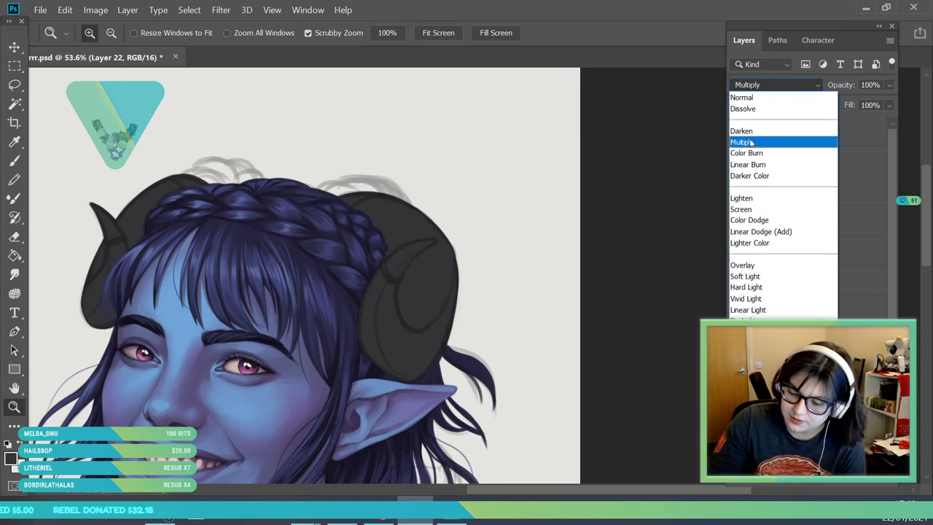
{"action": "left_click", "coordinate": [750, 142]}
- Fill the clipped Multiply layer with the pale pink #dac5ca using the Paint Bucket
{"action": "key", "text": "i"}
{"action": "left_click", "coordinate": [10, 457]}
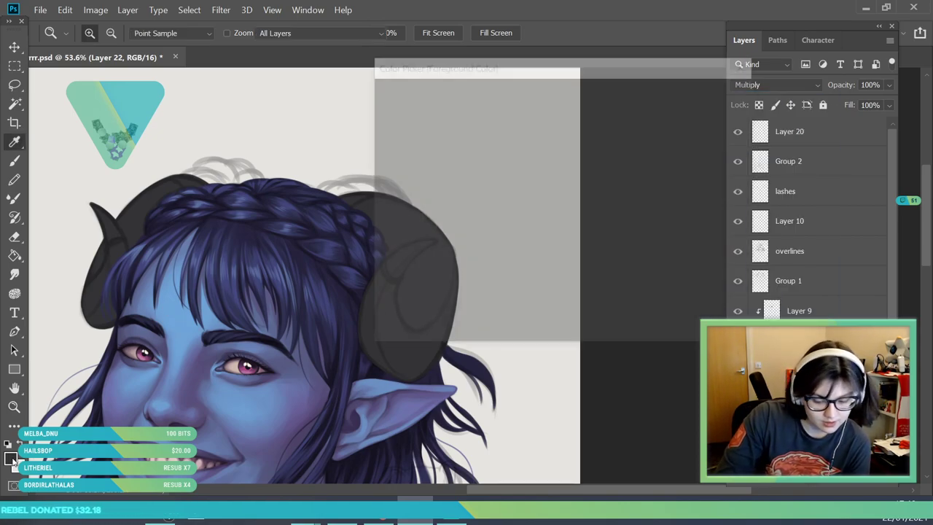
{"action": "left_click", "coordinate": [582, 115]}
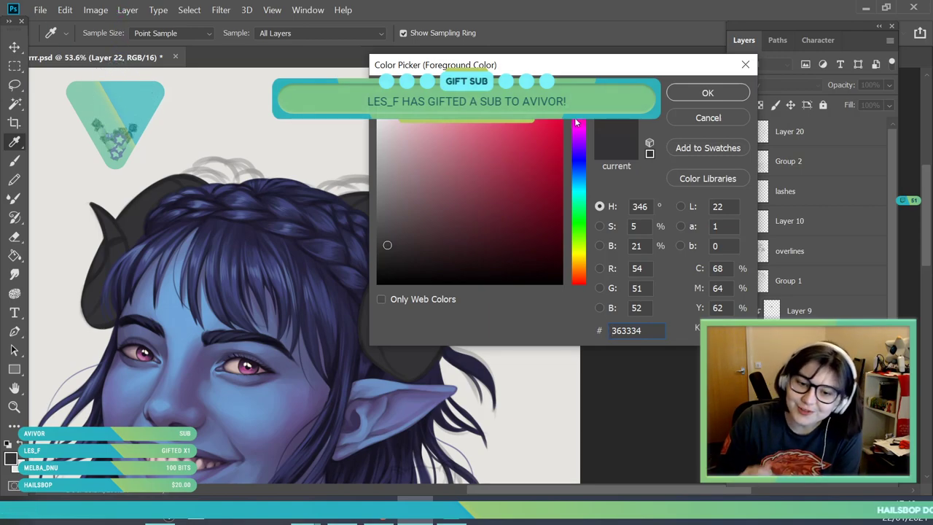
{"action": "left_click_drag", "start_coordinate": [569, 65], "coordinate": [622, 47]}
{"action": "left_click", "coordinate": [447, 110]}
{"action": "left_click_drag", "start_coordinate": [446, 110], "coordinate": [448, 108]}
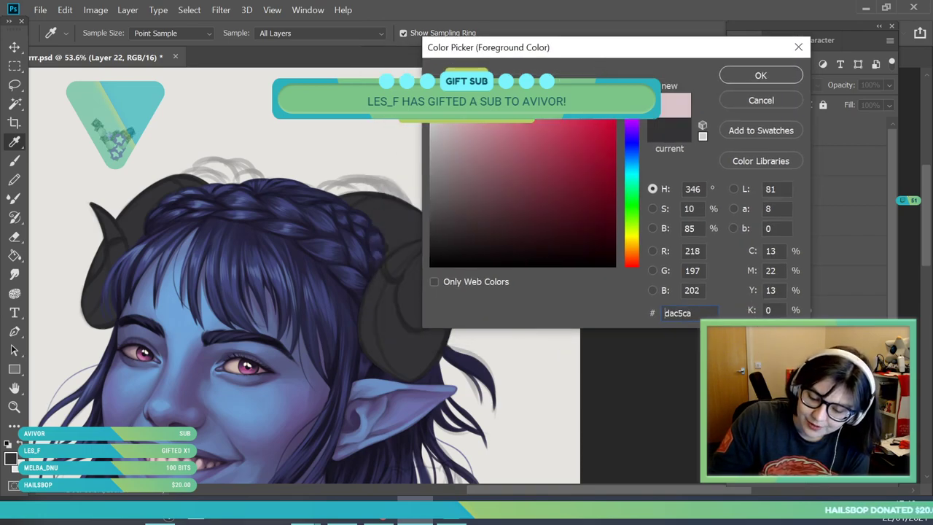
{"action": "left_click", "coordinate": [755, 76]}
{"action": "left_click", "coordinate": [15, 255]}
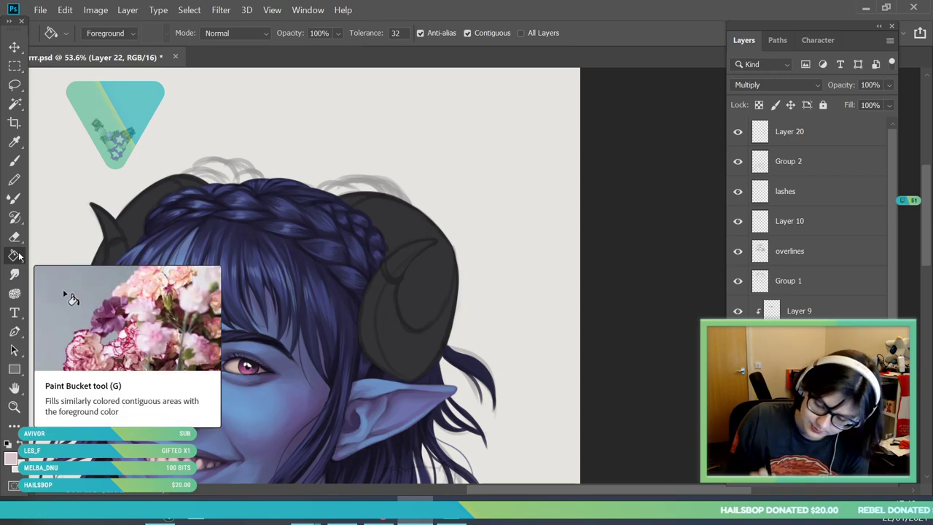
{"action": "left_click", "coordinate": [408, 344]}
- Set the foreground colour to pure white #ffffff for painting light areas on the near horn
{"action": "left_click", "coordinate": [14, 407]}
{"action": "mouse_move", "coordinate": [242, 239]}
{"action": "left_mouse_down"}
{"action": "mouse_move", "coordinate": [215, 311]}
{"action": "mouse_move", "coordinate": [208, 371]}
{"action": "left_mouse_up"}
{"action": "left_click_drag", "start_coordinate": [202, 218], "coordinate": [233, 272]}
{"action": "left_click_drag", "start_coordinate": [349, 198], "coordinate": [306, 273]}
{"action": "left_click_drag", "start_coordinate": [458, 263], "coordinate": [483, 292]}
{"action": "left_click_drag", "start_coordinate": [435, 243], "coordinate": [491, 292]}
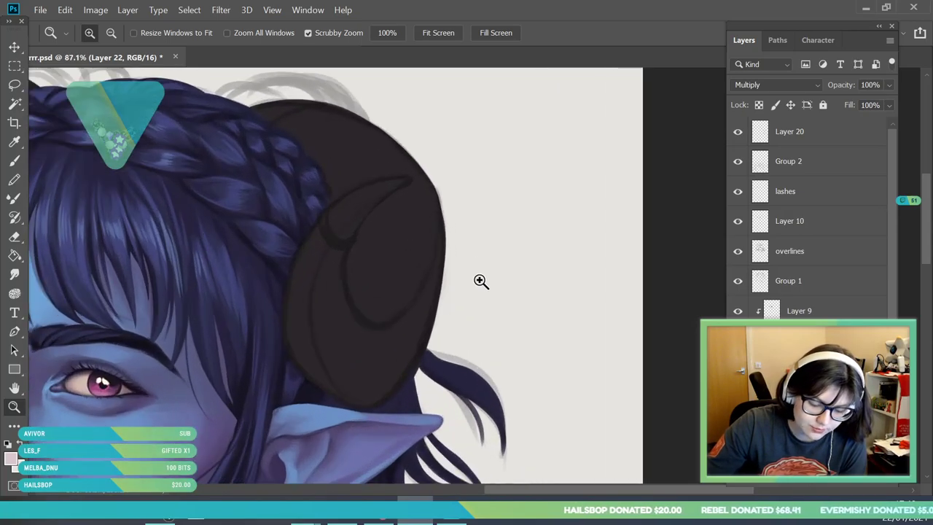
{"action": "left_click", "coordinate": [11, 459]}
{"action": "left_click_drag", "start_coordinate": [439, 83], "coordinate": [427, 78]}
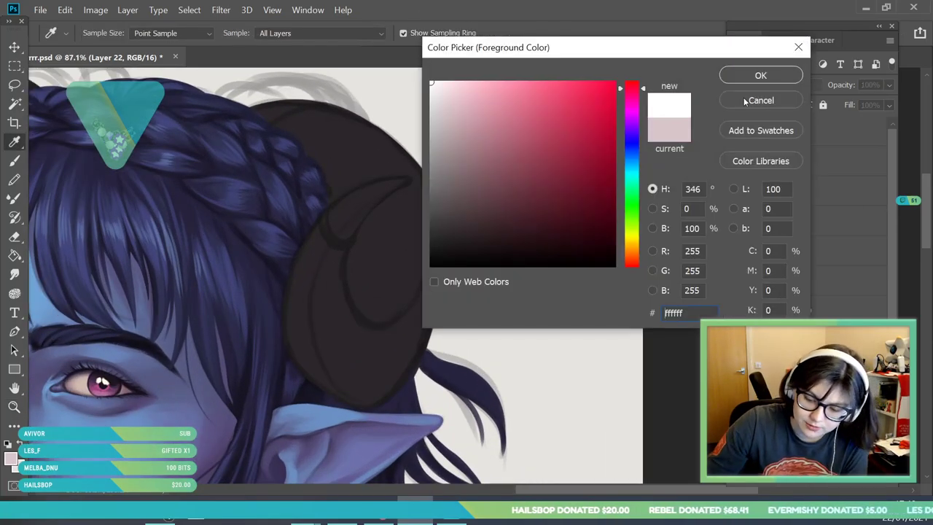
{"action": "left_click", "coordinate": [762, 71]}
- Paint white on the near horn's inner edge and pointed tip with a 31 px brush
{"action": "key", "text": "b"}
{"action": "left_click", "coordinate": [102, 32]}
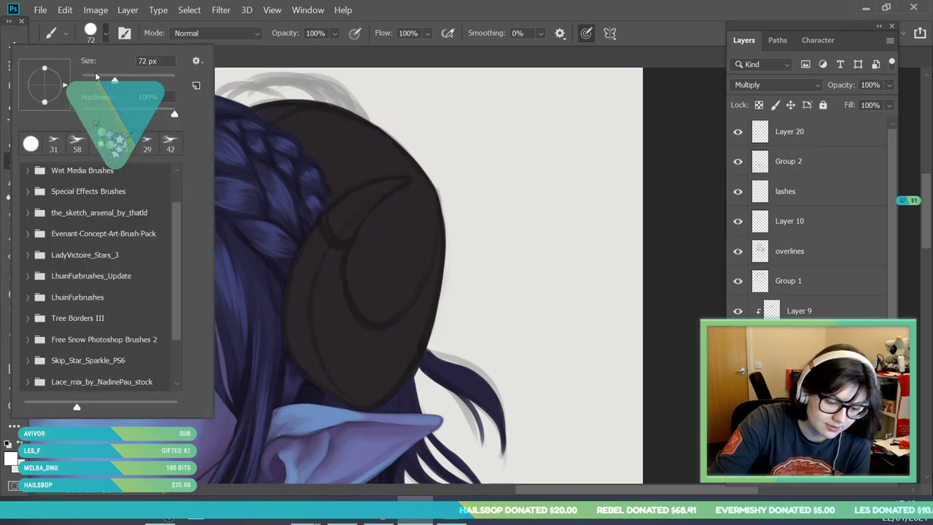
{"action": "left_click", "coordinate": [294, 271]}
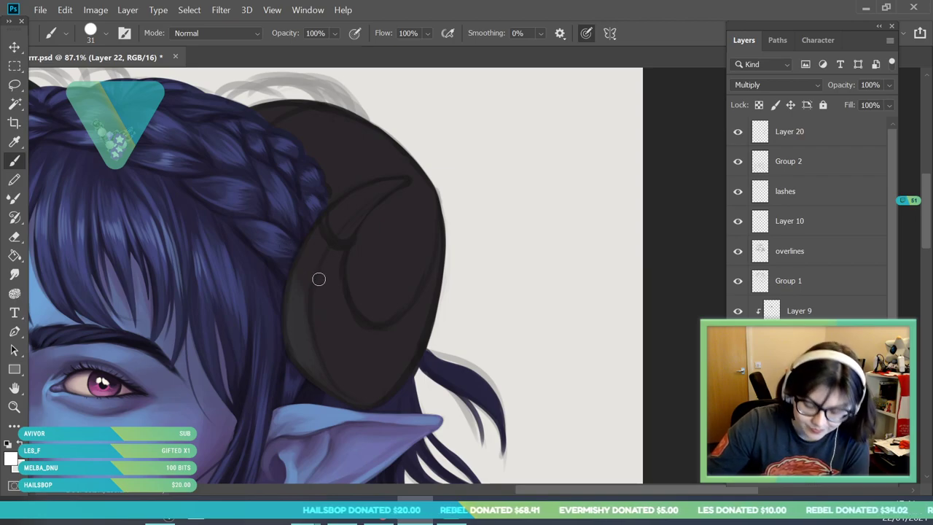
{"action": "left_click_drag", "start_coordinate": [303, 333], "coordinate": [331, 219]}
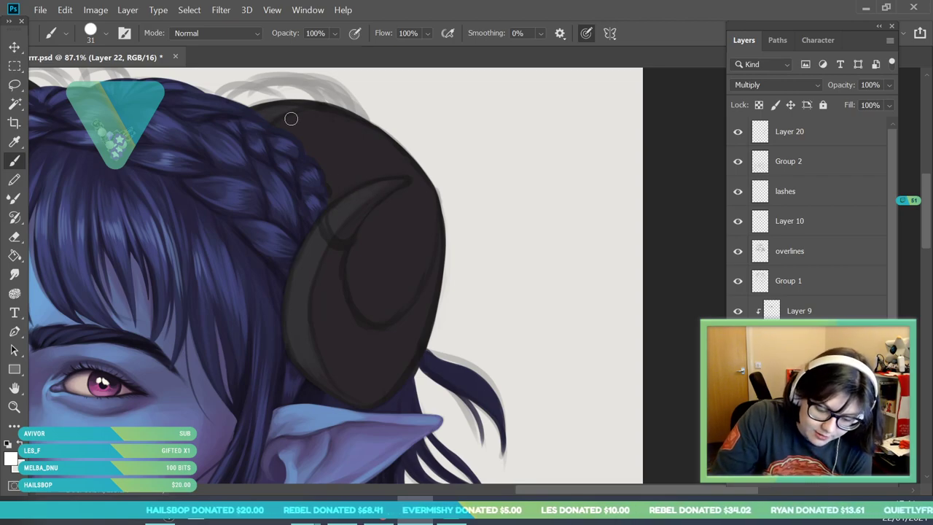
- Paint white over the curled body of the far horn on the Multiply layer with the 31 px brush
{"action": "left_click", "coordinate": [16, 406]}
{"action": "left_click_drag", "start_coordinate": [345, 189], "coordinate": [284, 284]}
{"action": "left_click_drag", "start_coordinate": [281, 137], "coordinate": [326, 210]}
{"action": "left_click_drag", "start_coordinate": [123, 225], "coordinate": [132, 230]}
{"action": "scroll", "coordinate": [233, 196], "scroll_direction": "up", "scroll_amount": 3}
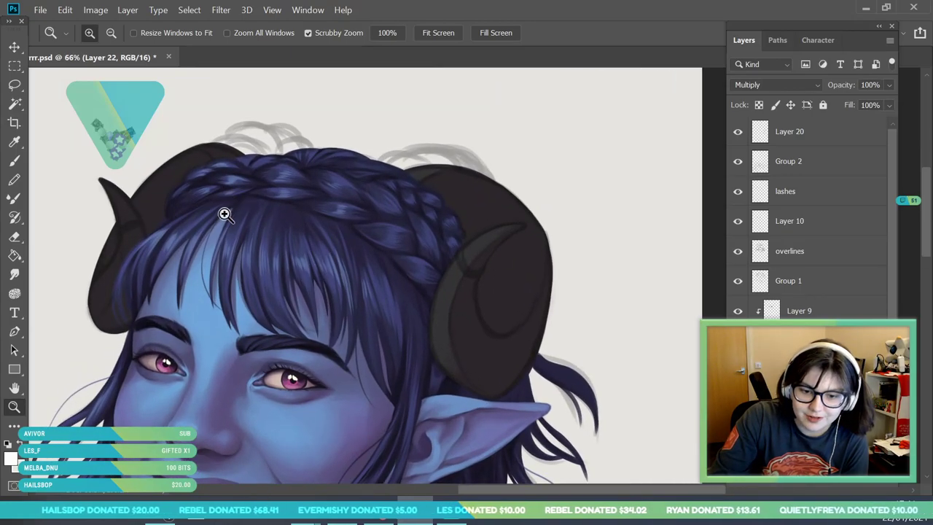
{"action": "scroll", "coordinate": [124, 258], "scroll_direction": "down", "scroll_amount": 1}
{"action": "scroll", "coordinate": [142, 254], "scroll_direction": "up", "scroll_amount": 3}
{"action": "left_click", "coordinate": [15, 142]}
{"action": "left_click", "coordinate": [14, 161]}
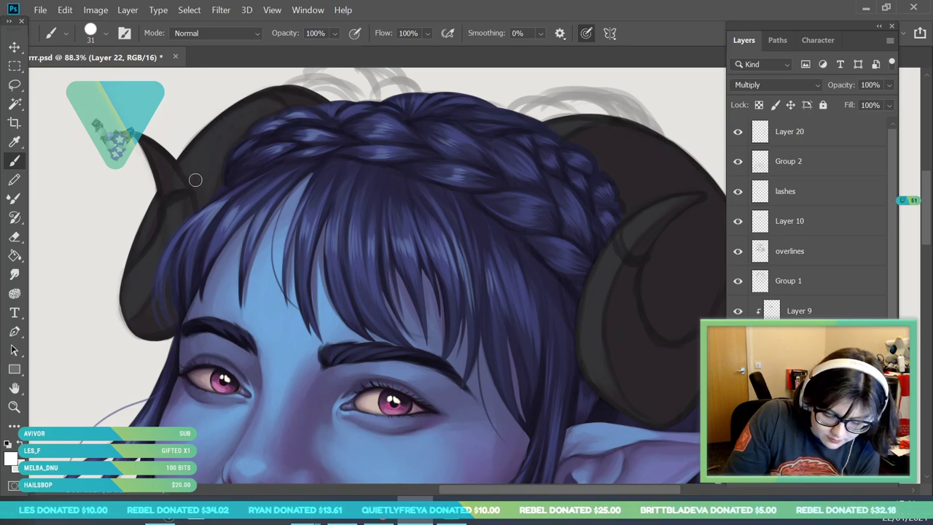
- Paint white over the broad surfaces of the near horn on the Multiply layer with a 139 px brush
{"action": "left_click", "coordinate": [15, 407]}
{"action": "left_click_drag", "start_coordinate": [203, 257], "coordinate": [109, 266]}
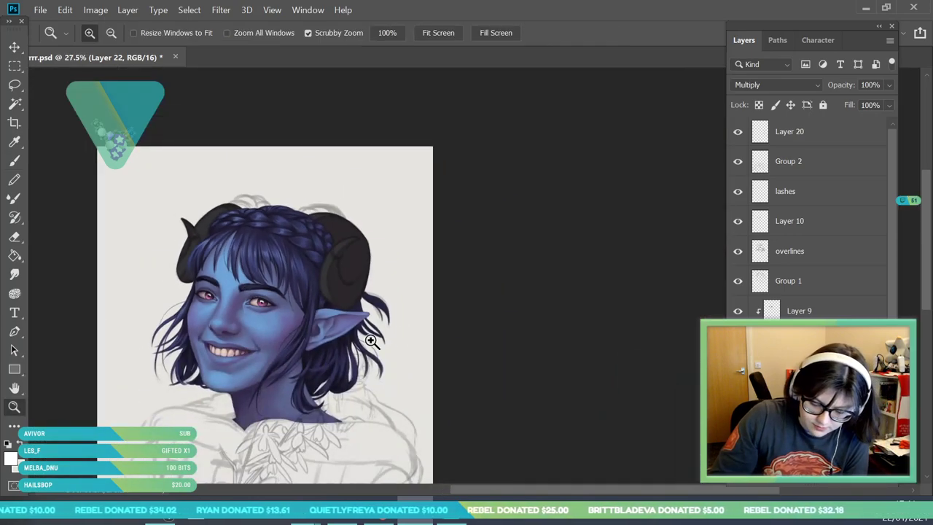
{"action": "left_click", "coordinate": [366, 267]}
{"action": "left_click", "coordinate": [298, 273]}
{"action": "left_click_drag", "start_coordinate": [187, 272], "coordinate": [199, 271]}
{"action": "left_click", "coordinate": [15, 161]}
{"action": "left_click", "coordinate": [105, 34]}
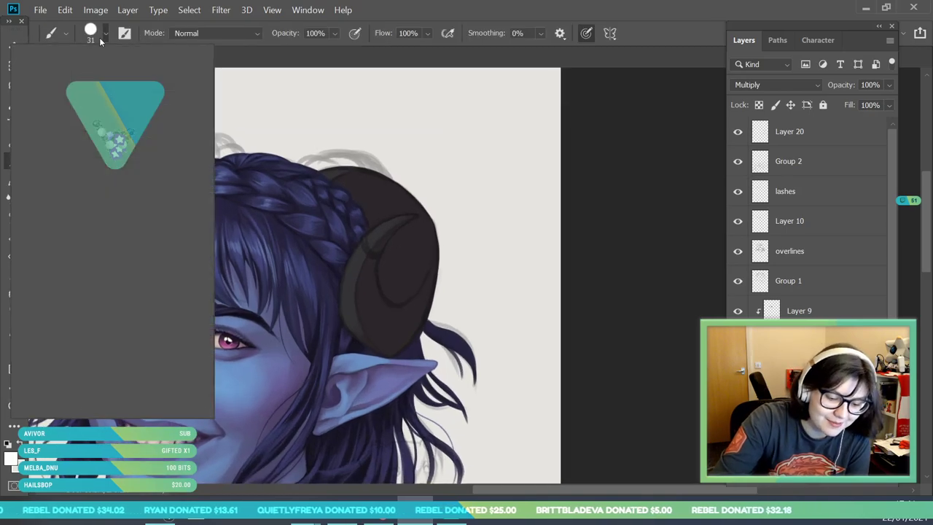
{"action": "left_click", "coordinate": [400, 297]}
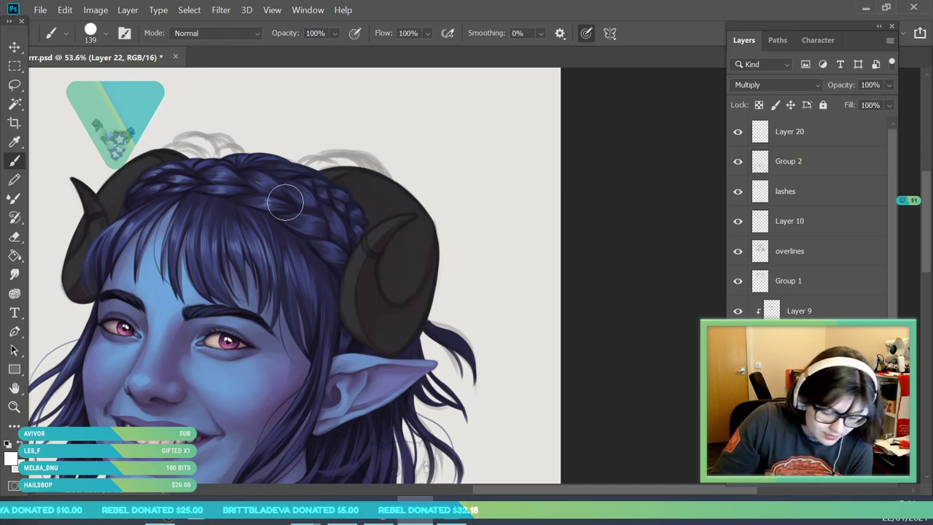
{"action": "key", "text": "z"}
{"action": "left_click_drag", "start_coordinate": [227, 224], "coordinate": [211, 301]}
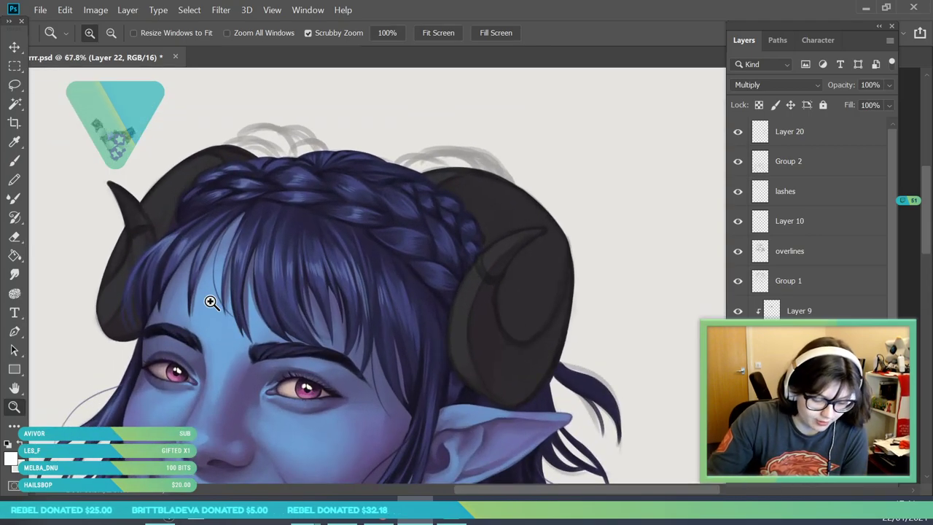
- Set the eyedropper to sample the current layer, then darken the pale pink sampled from the near horn to #b6a0a5
{"action": "left_click", "coordinate": [15, 145]}
{"action": "left_click", "coordinate": [328, 36]}
{"action": "left_click", "coordinate": [292, 40]}
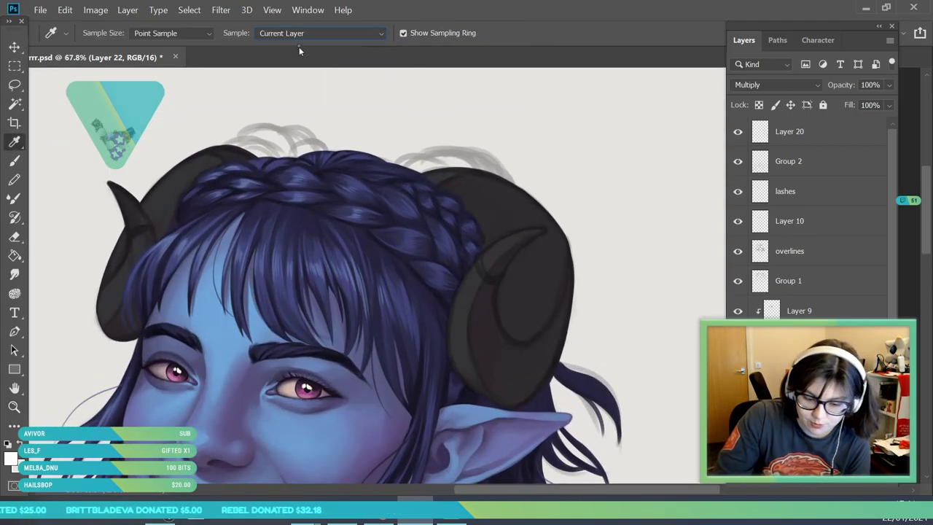
{"action": "left_click", "coordinate": [485, 306]}
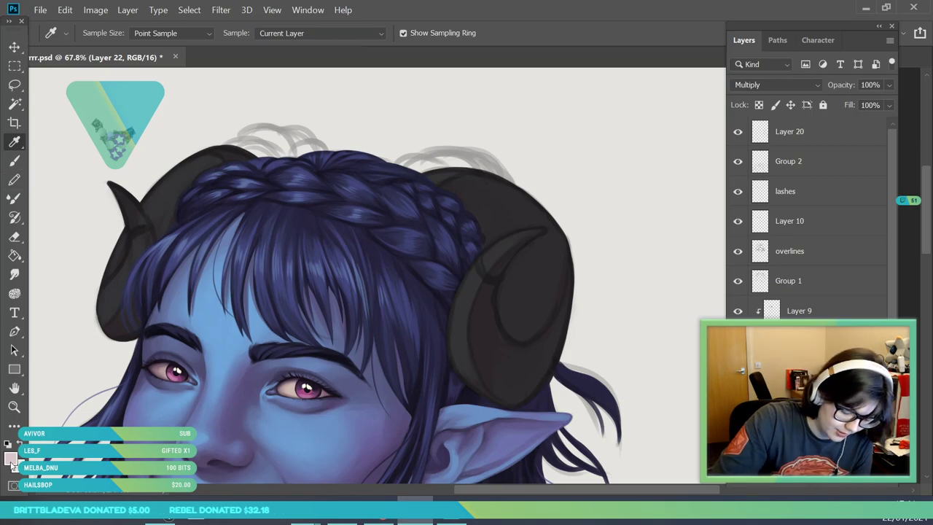
{"action": "left_click", "coordinate": [10, 457]}
{"action": "left_click_drag", "start_coordinate": [451, 133], "coordinate": [452, 135]}
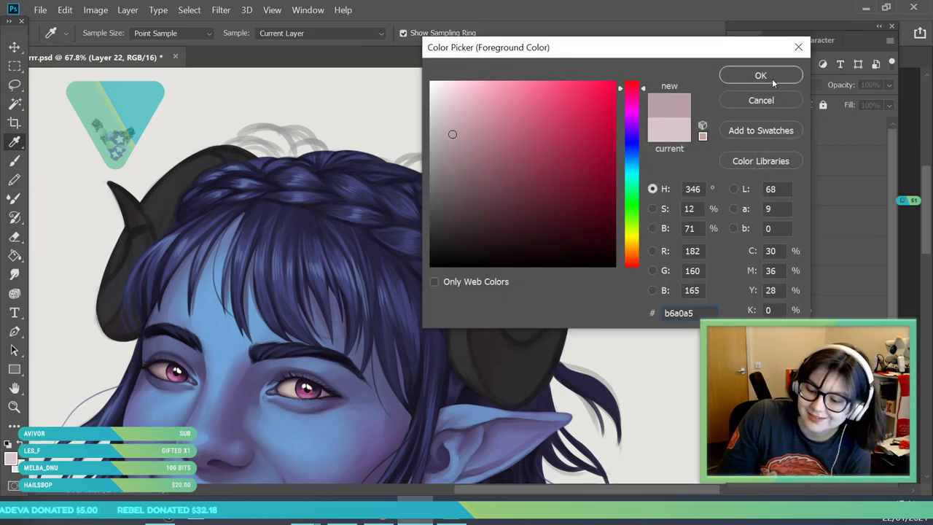
{"action": "left_click", "coordinate": [770, 81]}
- Paint curved ridge stripes across the lower body of the near horn with a 21 px brush
{"action": "left_click", "coordinate": [14, 160]}
{"action": "left_click", "coordinate": [106, 34]}
{"action": "left_click", "coordinate": [101, 80]}
{"action": "left_click", "coordinate": [268, 215]}
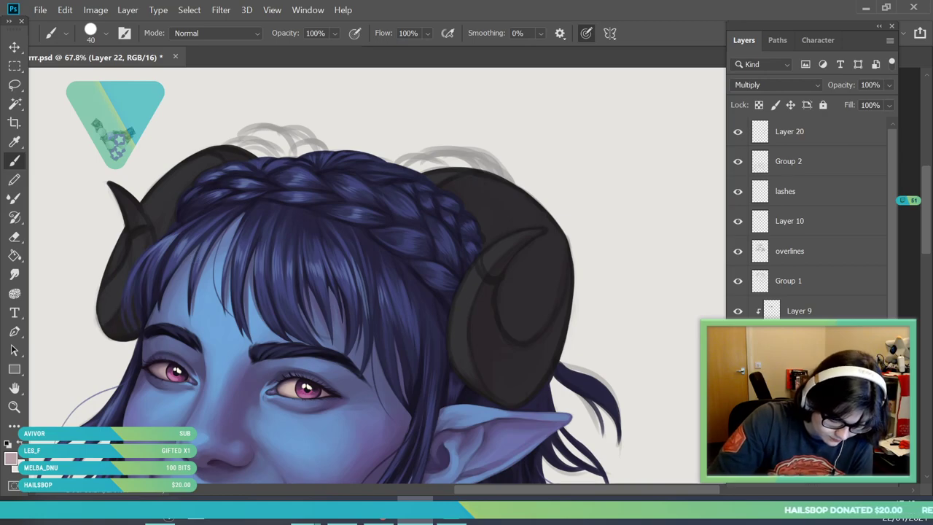
{"action": "key", "text": "z"}
{"action": "left_click_drag", "start_coordinate": [170, 265], "coordinate": [129, 291]}
{"action": "mouse_move", "coordinate": [309, 275]}
{"action": "left_mouse_down"}
{"action": "mouse_move", "coordinate": [319, 274]}
{"action": "mouse_move", "coordinate": [323, 327]}
{"action": "mouse_move", "coordinate": [333, 290]}
{"action": "mouse_move", "coordinate": [326, 303]}
{"action": "mouse_move", "coordinate": [339, 321]}
{"action": "left_mouse_up"}
{"action": "left_click_drag", "start_coordinate": [195, 209], "coordinate": [220, 237]}
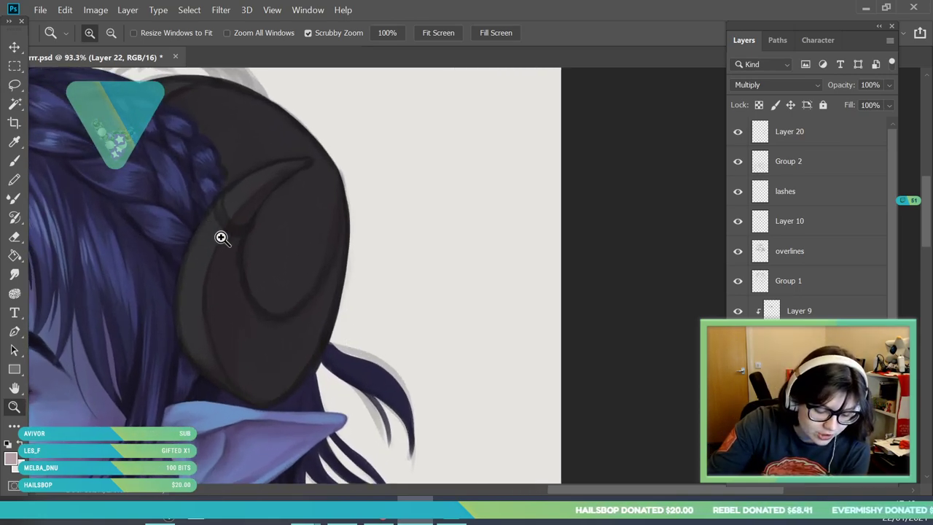
{"action": "left_click", "coordinate": [16, 164]}
{"action": "left_click", "coordinate": [104, 38]}
{"action": "type", "text": "21"}
{"action": "key", "text": "Return"}
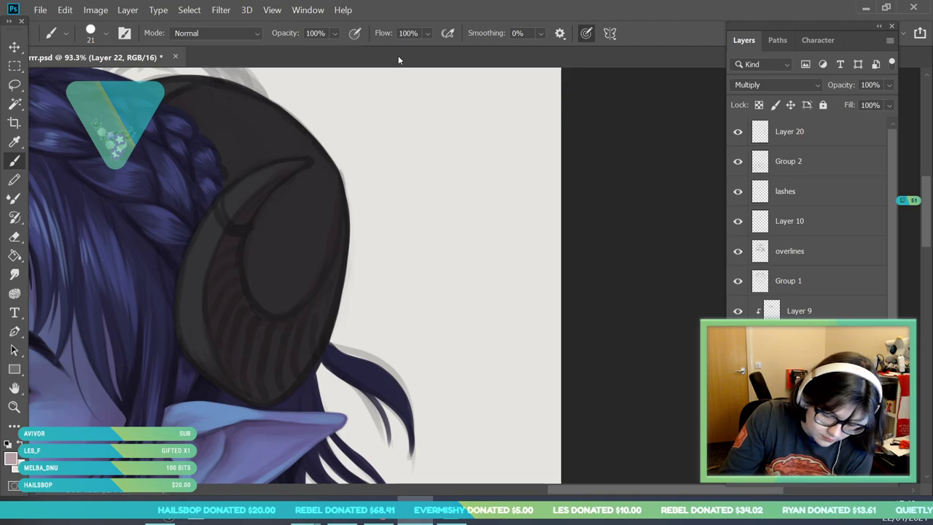
- Sample the pink shading colour from the striped lower part of the near horn
{"action": "key", "text": "z"}
{"action": "left_click_drag", "start_coordinate": [321, 235], "coordinate": [268, 255]}
{"action": "left_click_drag", "start_coordinate": [134, 204], "coordinate": [160, 246]}
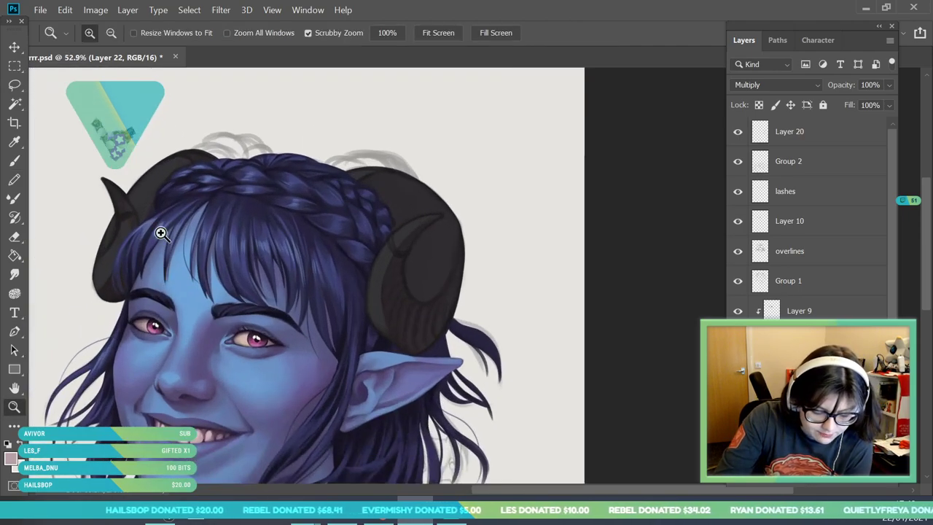
{"action": "left_click_drag", "start_coordinate": [528, 249], "coordinate": [560, 322]}
{"action": "left_click_drag", "start_coordinate": [488, 306], "coordinate": [478, 298]}
{"action": "left_click_drag", "start_coordinate": [489, 221], "coordinate": [502, 218]}
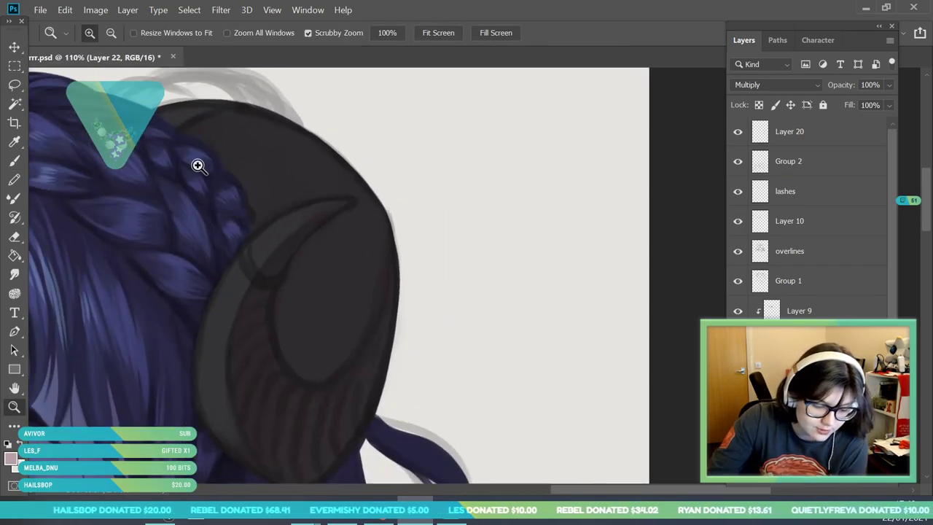
{"action": "key", "text": "i"}
{"action": "left_click", "coordinate": [271, 448]}
{"action": "key", "text": "z"}
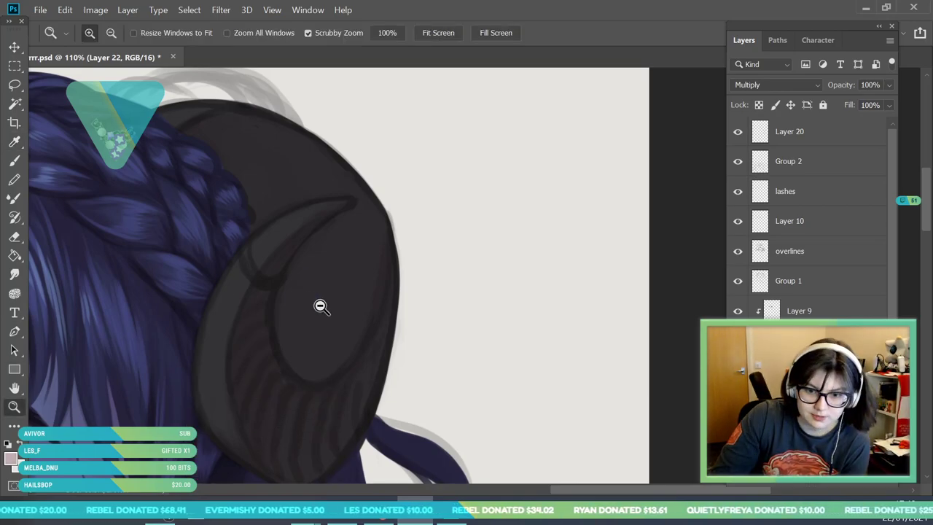
- Paint ridge stripes on the upper part of the near horn beside the braid with a 28 px brush
{"action": "left_click_drag", "start_coordinate": [324, 292], "coordinate": [311, 303]}
{"action": "left_click_drag", "start_coordinate": [253, 248], "coordinate": [263, 295]}
{"action": "mouse_move", "coordinate": [212, 226]}
{"action": "left_mouse_down"}
{"action": "mouse_move", "coordinate": [395, 212]}
{"action": "mouse_move", "coordinate": [306, 181]}
{"action": "mouse_move", "coordinate": [241, 193]}
{"action": "left_mouse_up"}
{"action": "key", "text": "b"}
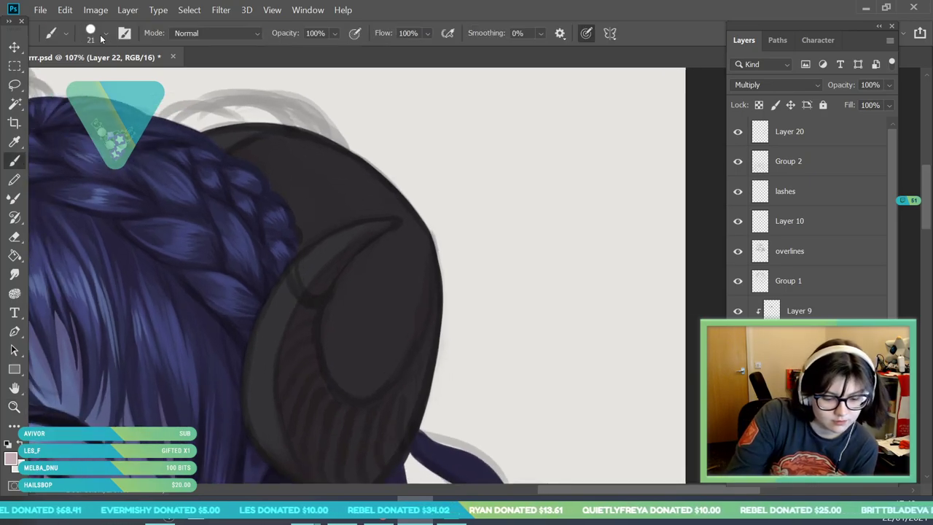
{"action": "left_click", "coordinate": [105, 35]}
{"action": "left_click", "coordinate": [99, 78]}
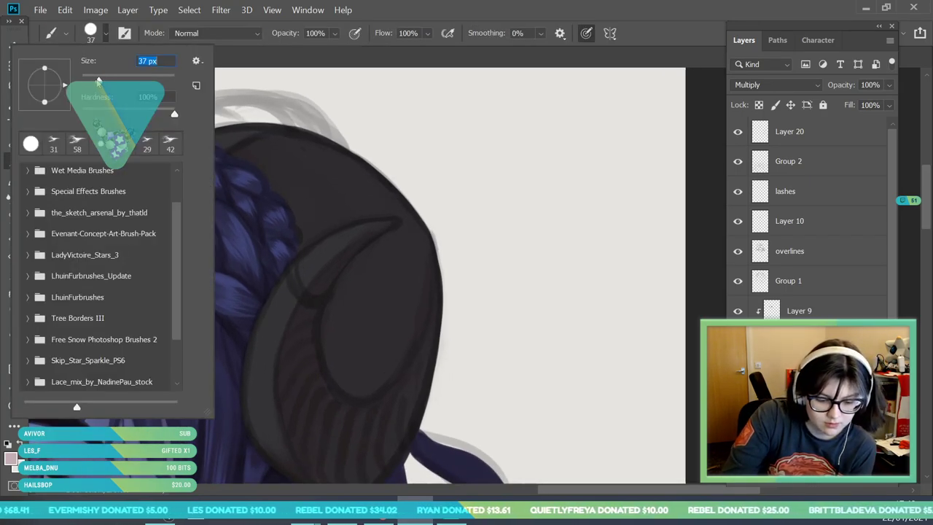
{"action": "left_click", "coordinate": [253, 233]}
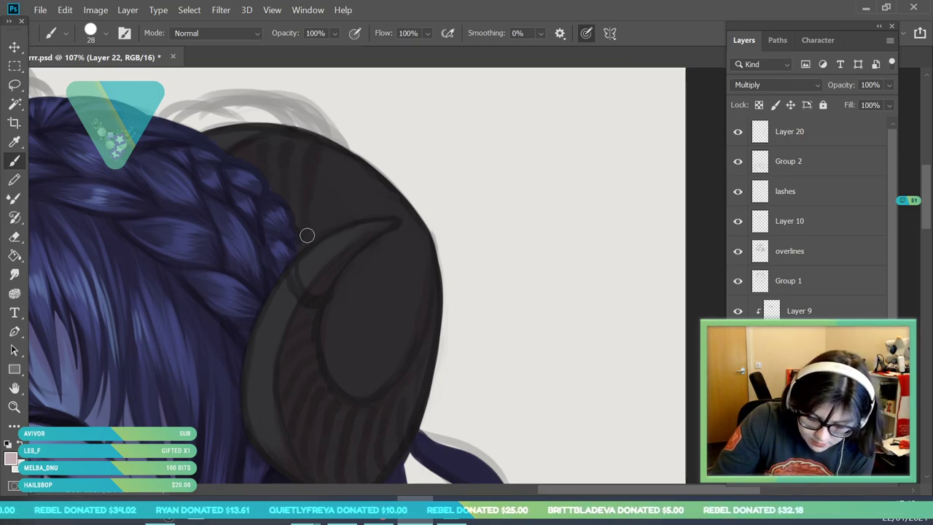
- Continue the ridge stripes over the near horn's outer curve and curled centre with 47 px and 31 px brushes
{"action": "left_click", "coordinate": [106, 34]}
{"action": "left_click_drag", "start_coordinate": [96, 80], "coordinate": [103, 80]}
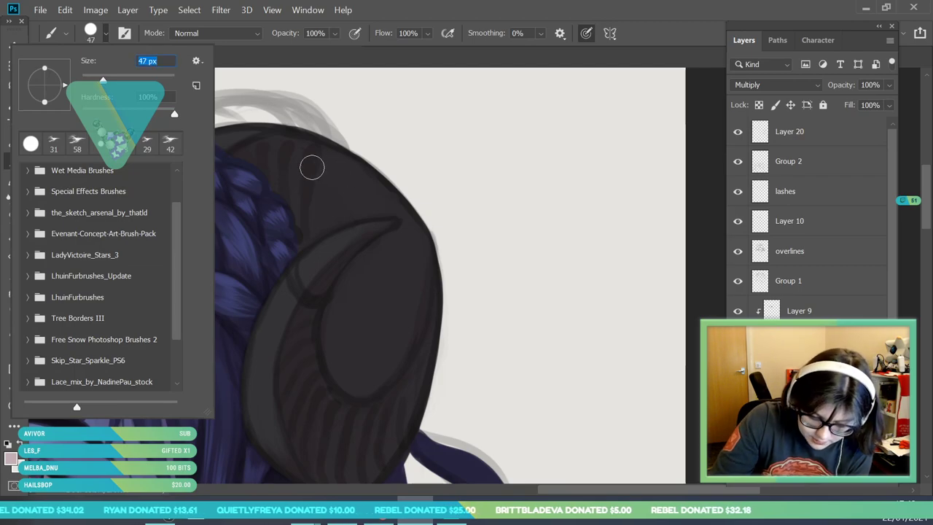
{"action": "left_click", "coordinate": [293, 148]}
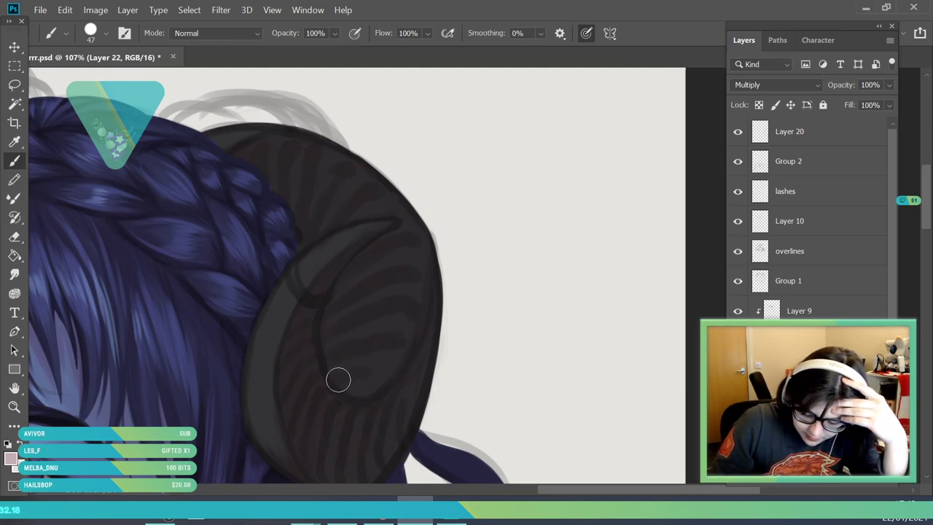
{"action": "left_click", "coordinate": [99, 35]}
{"action": "left_click", "coordinate": [95, 80]}
{"action": "left_click", "coordinate": [387, 362]}
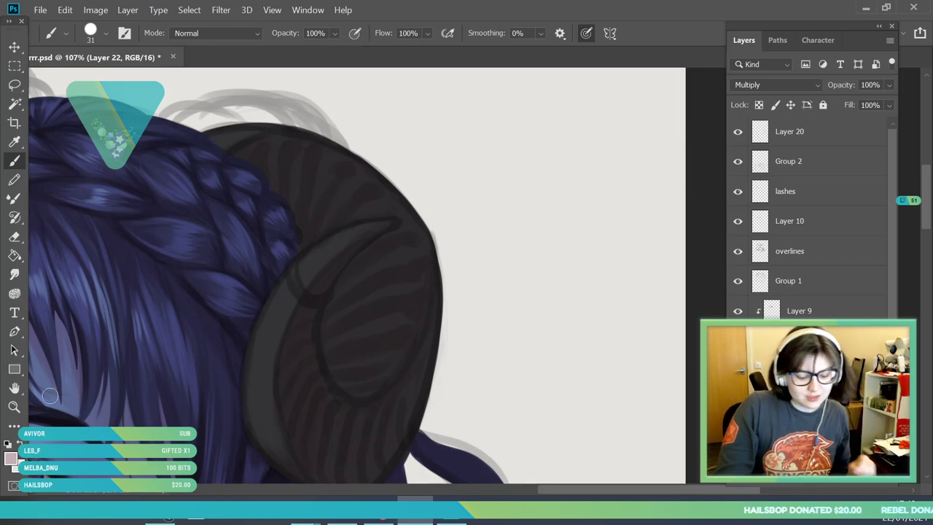
- Add broader shading strokes around the inner curl of the near horn with a 56 px brush
{"action": "key", "text": "z"}
{"action": "left_click_drag", "start_coordinate": [240, 246], "coordinate": [200, 310]}
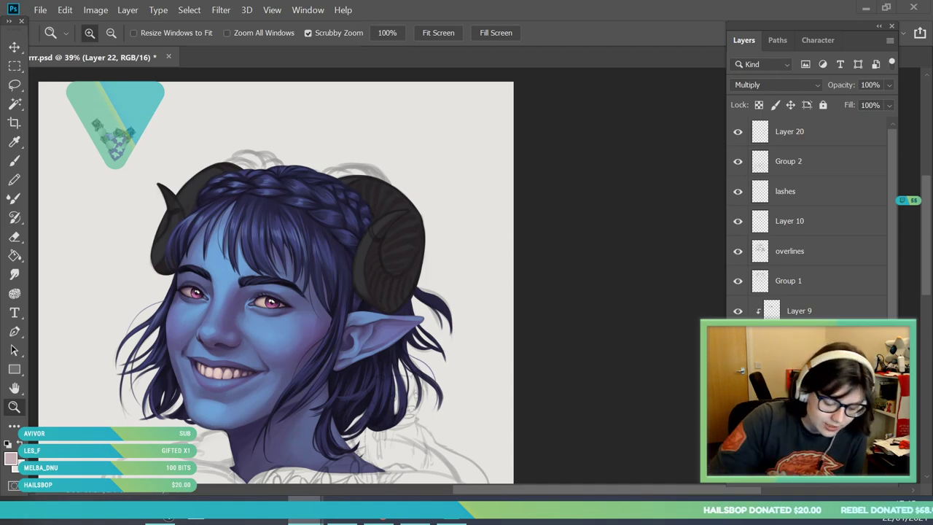
{"action": "left_click_drag", "start_coordinate": [434, 244], "coordinate": [459, 254]}
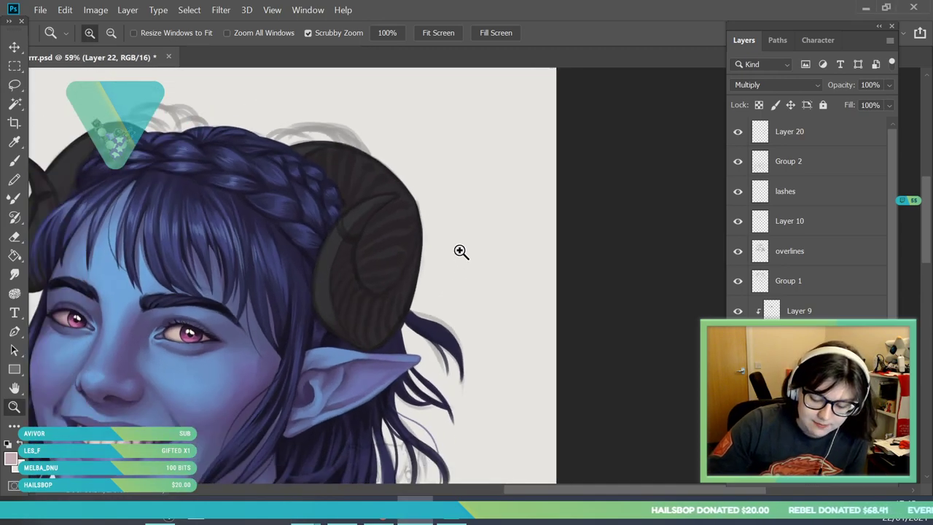
{"action": "left_click", "coordinate": [14, 161]}
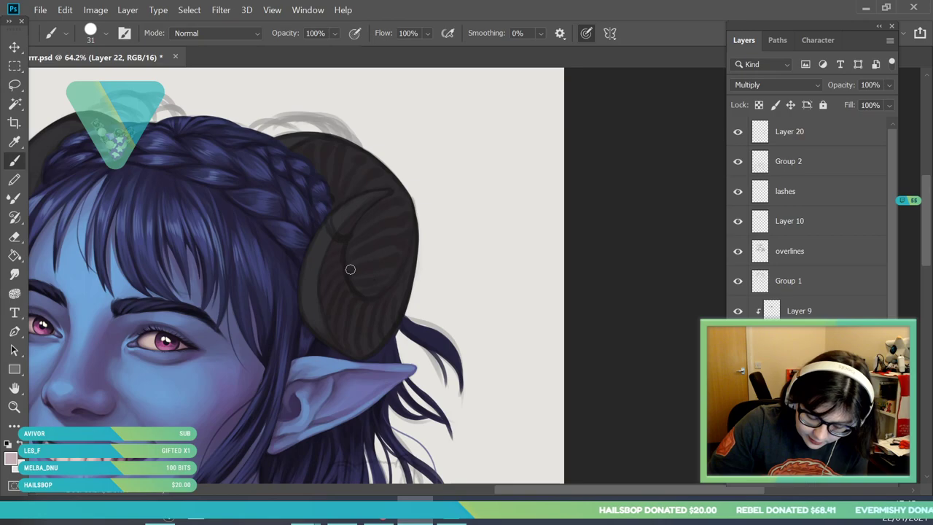
{"action": "left_click", "coordinate": [106, 34]}
{"action": "left_click", "coordinate": [107, 79]}
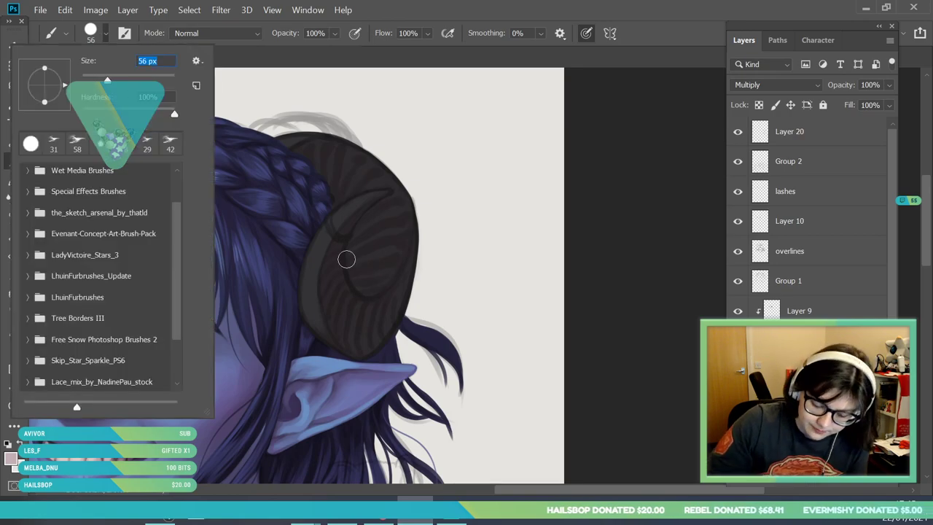
{"action": "key", "text": "Return"}
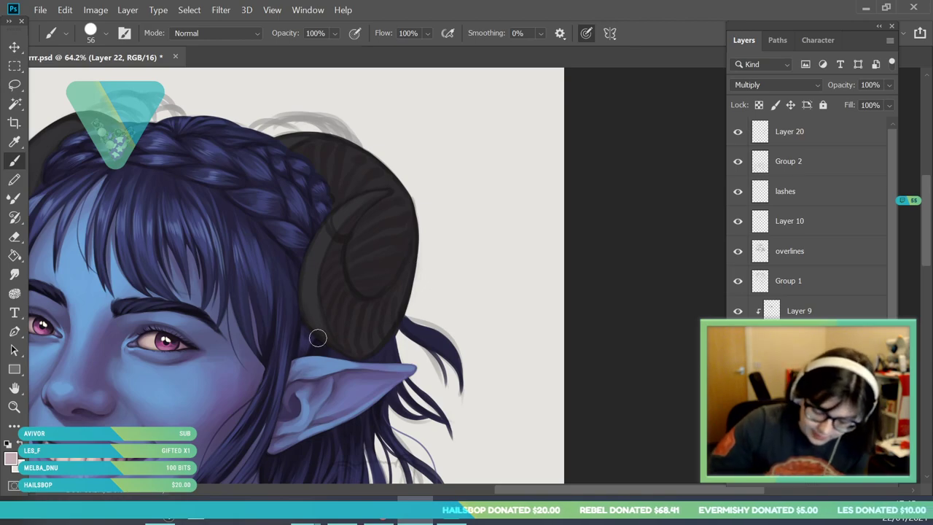
- Sample the shading colour from the near horn and paint ridge stripes on the far horn with a 29 px brush
{"action": "key", "text": "z"}
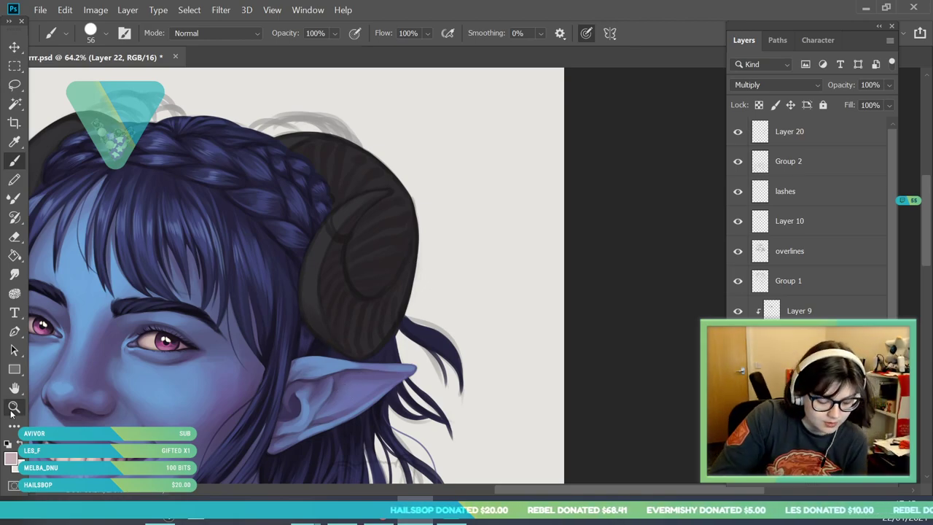
{"action": "left_click_drag", "start_coordinate": [399, 320], "coordinate": [373, 381]}
{"action": "left_click_drag", "start_coordinate": [398, 240], "coordinate": [421, 320]}
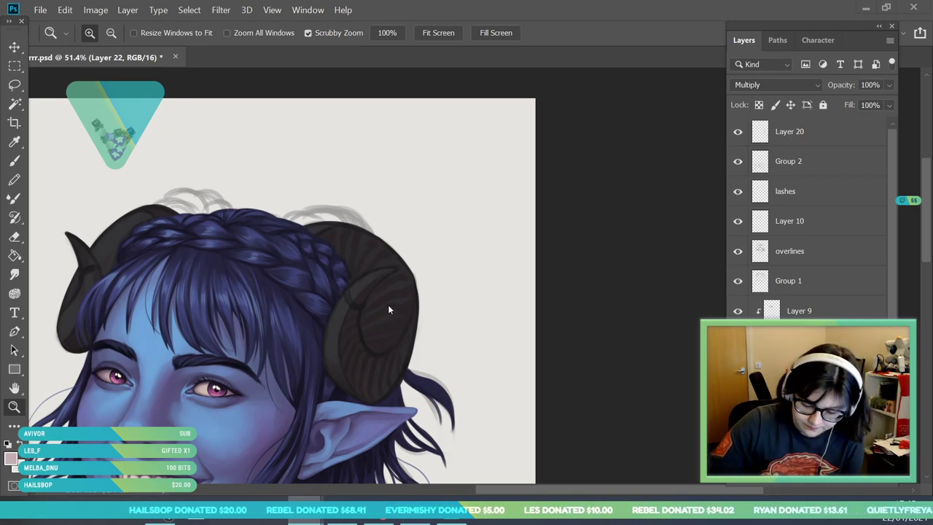
{"action": "left_click_drag", "start_coordinate": [74, 239], "coordinate": [40, 218]}
{"action": "left_click_drag", "start_coordinate": [98, 248], "coordinate": [53, 184]}
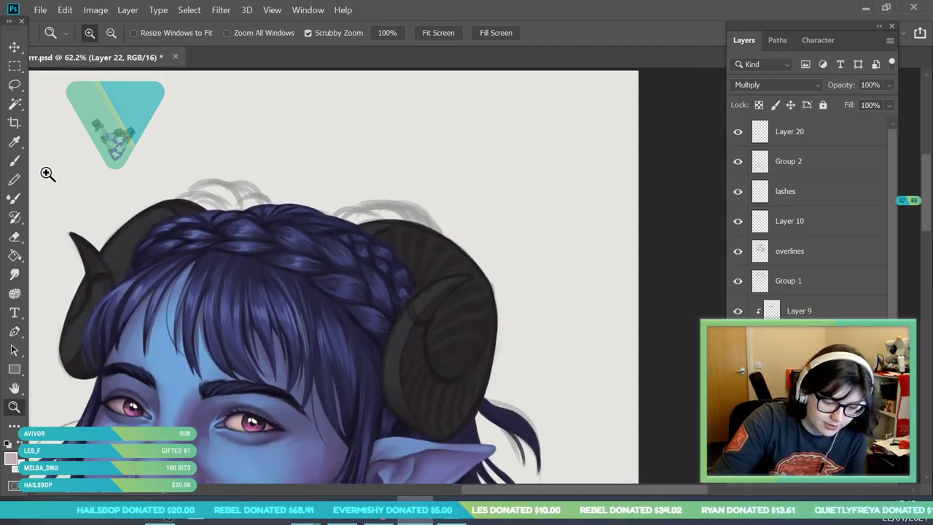
{"action": "key", "text": "i"}
{"action": "left_click", "coordinate": [480, 325]}
{"action": "left_click", "coordinate": [15, 160]}
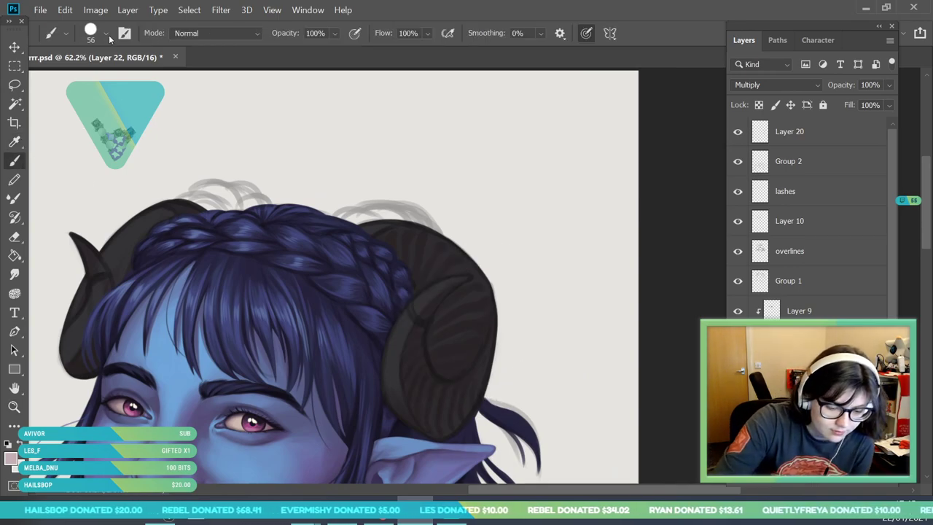
{"action": "left_click", "coordinate": [106, 34]}
{"action": "left_click_drag", "start_coordinate": [98, 80], "coordinate": [95, 80]}
{"action": "left_click", "coordinate": [237, 180]}
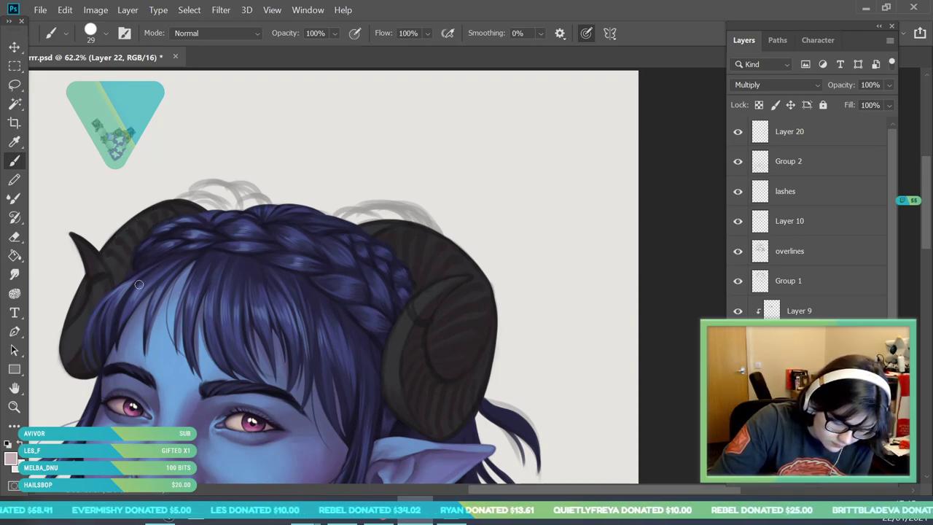
- Paint finer ridge stripes on the far horn's lower curl and the near horn's inner band with a 15 px brush
{"action": "left_click", "coordinate": [91, 38]}
{"action": "left_click_drag", "start_coordinate": [95, 78], "coordinate": [88, 79]}
{"action": "left_click", "coordinate": [273, 245]}
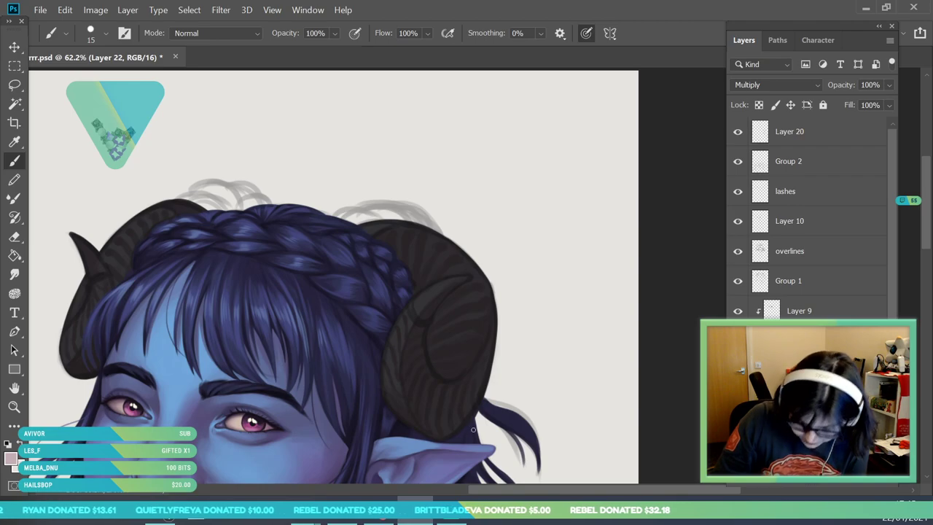
- Set the foreground colour to a darker dusty pink, #896a71
{"action": "left_click", "coordinate": [21, 424]}
{"action": "left_click", "coordinate": [16, 408]}
{"action": "left_click_drag", "start_coordinate": [235, 254], "coordinate": [197, 389]}
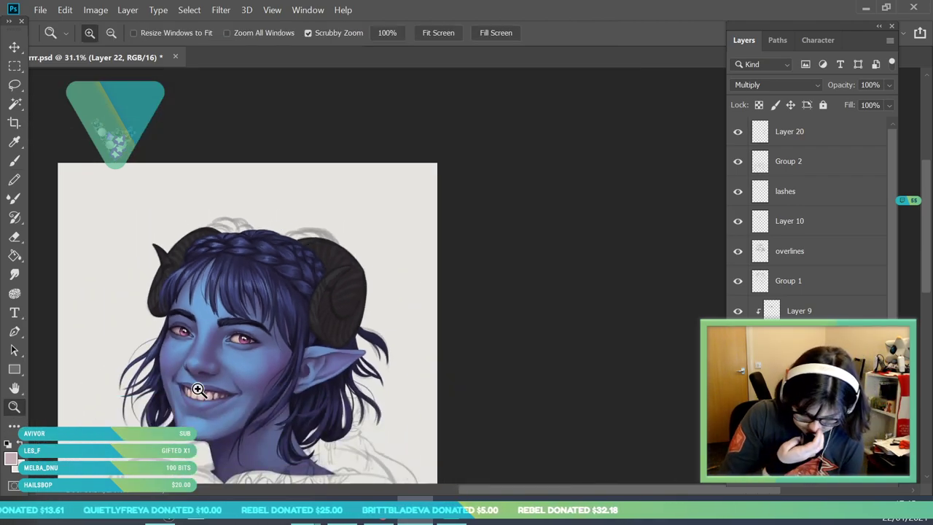
{"action": "left_click_drag", "start_coordinate": [321, 222], "coordinate": [307, 301]}
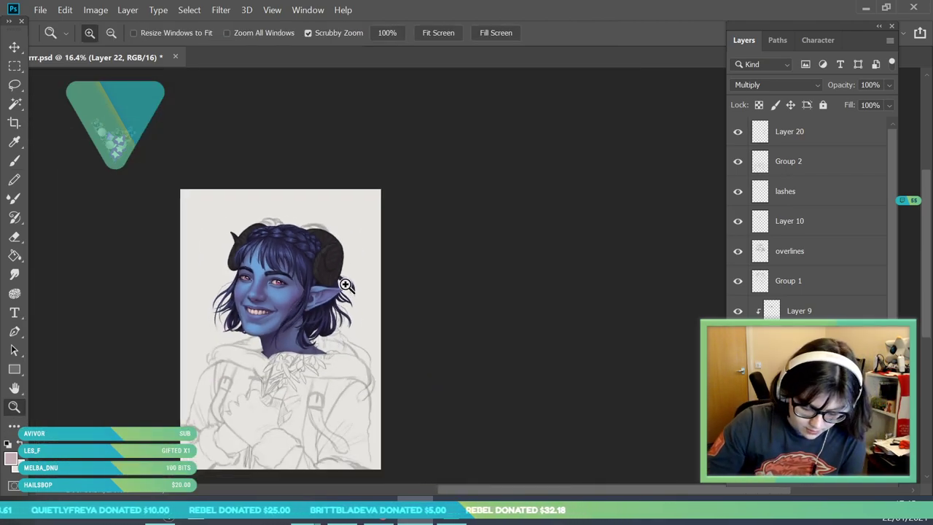
{"action": "left_click_drag", "start_coordinate": [340, 250], "coordinate": [379, 391]}
{"action": "left_click_drag", "start_coordinate": [311, 251], "coordinate": [338, 332]}
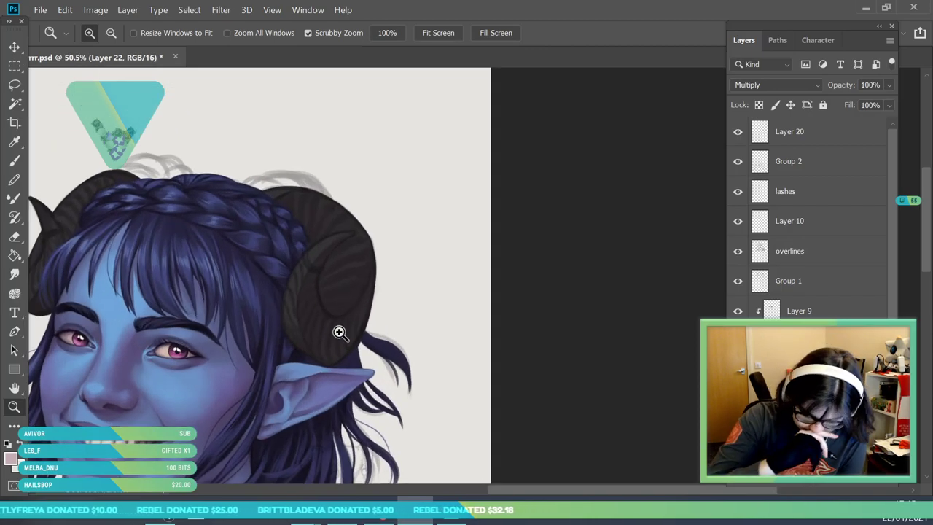
{"action": "left_click", "coordinate": [10, 458]}
{"action": "left_click", "coordinate": [480, 160]}
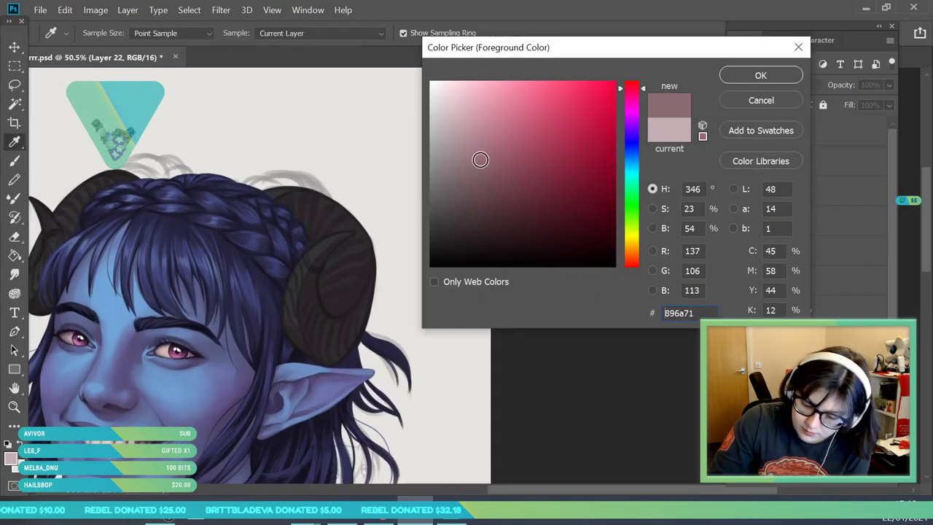
{"action": "left_click", "coordinate": [758, 76]}
- Paint deeper shadows around the near horn's curl, lower edge and upper part with a 117 px brush
{"action": "key", "text": "b"}
{"action": "left_click", "coordinate": [104, 33]}
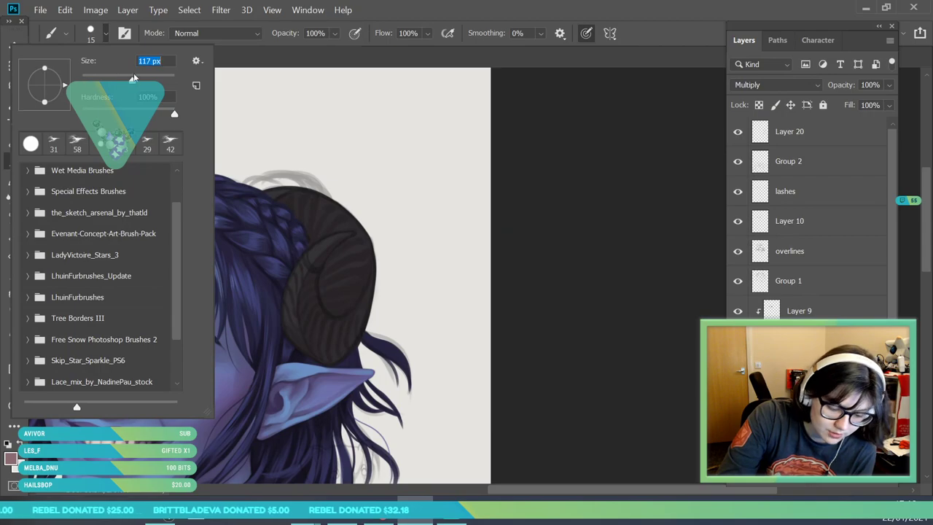
{"action": "left_click_drag", "start_coordinate": [132, 79], "coordinate": [134, 79]}
{"action": "left_click", "coordinate": [376, 261]}
{"action": "mouse_move", "coordinate": [328, 317]}
{"action": "left_mouse_down"}
{"action": "mouse_move", "coordinate": [348, 338]}
{"action": "mouse_move", "coordinate": [352, 322]}
{"action": "mouse_move", "coordinate": [320, 353]}
{"action": "mouse_move", "coordinate": [303, 312]}
{"action": "left_mouse_up"}
{"action": "left_click_drag", "start_coordinate": [379, 292], "coordinate": [357, 317]}
{"action": "left_click_drag", "start_coordinate": [379, 274], "coordinate": [369, 303]}
{"action": "mouse_move", "coordinate": [339, 219]}
{"action": "left_mouse_down"}
{"action": "mouse_move", "coordinate": [310, 228]}
{"action": "mouse_move", "coordinate": [303, 252]}
{"action": "mouse_move", "coordinate": [330, 234]}
{"action": "mouse_move", "coordinate": [291, 220]}
{"action": "mouse_move", "coordinate": [311, 230]}
{"action": "mouse_move", "coordinate": [327, 312]}
{"action": "mouse_move", "coordinate": [323, 271]}
{"action": "mouse_move", "coordinate": [323, 307]}
{"action": "mouse_move", "coordinate": [334, 249]}
{"action": "mouse_move", "coordinate": [340, 285]}
{"action": "mouse_move", "coordinate": [327, 271]}
{"action": "mouse_move", "coordinate": [325, 298]}
{"action": "left_mouse_up"}
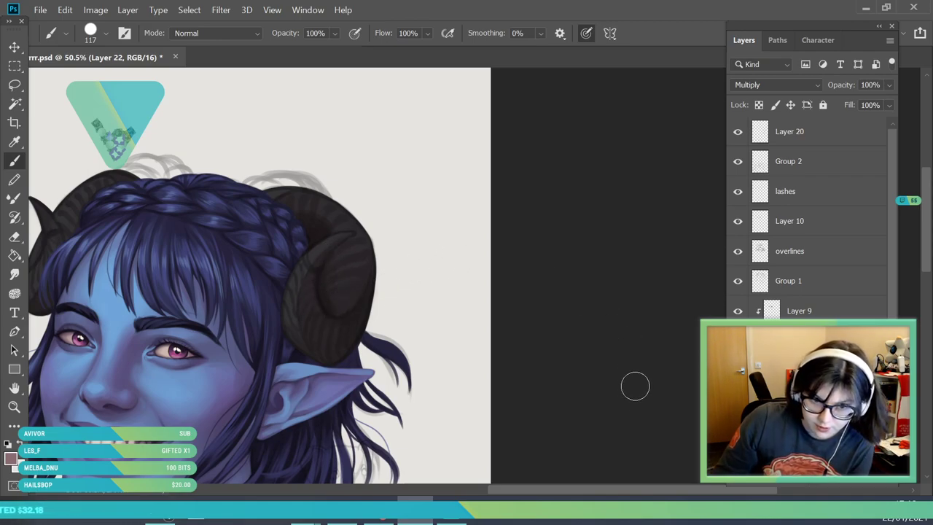
- Sample the lighter dusty pink from the near horn and paint shading on its upper part and lower edge with the 117 px brush
{"action": "left_click_drag", "start_coordinate": [615, 488], "coordinate": [592, 494]}
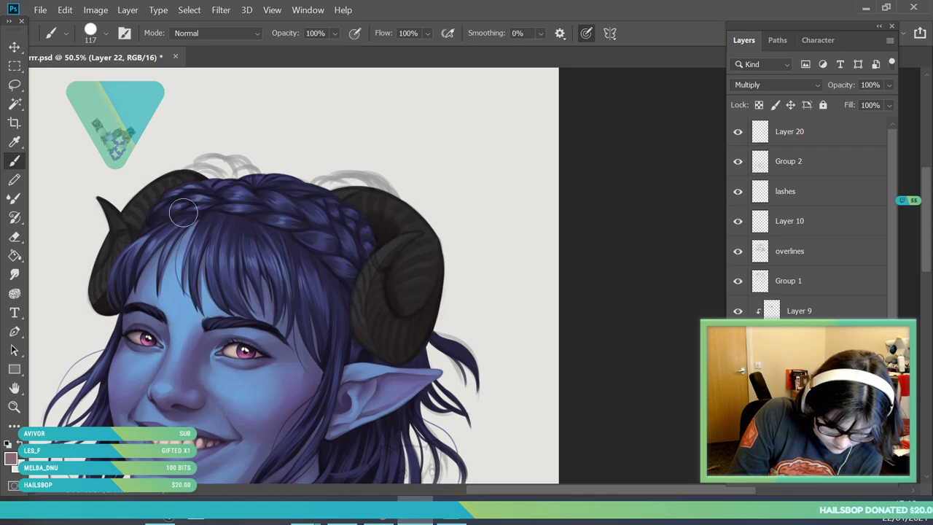
{"action": "key", "text": "i"}
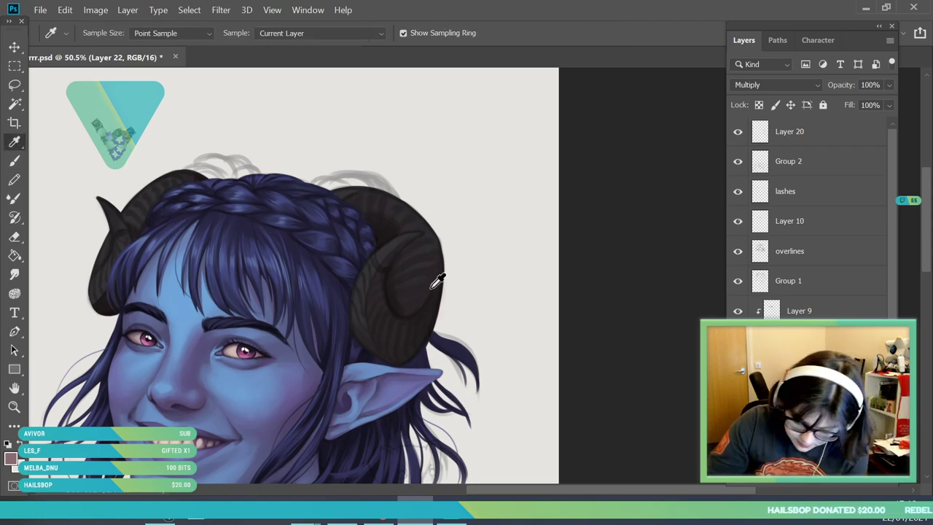
{"action": "left_click", "coordinate": [393, 212]}
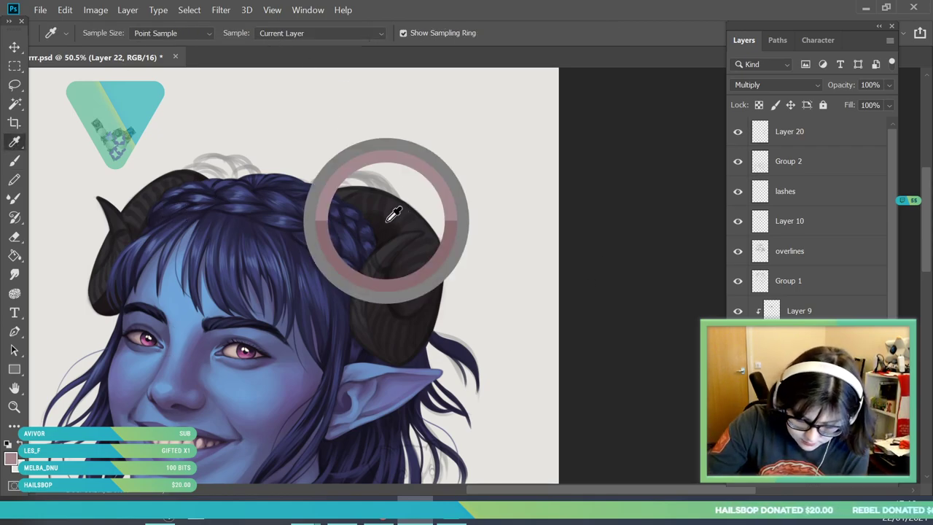
{"action": "key", "text": "b"}
{"action": "left_click_drag", "start_coordinate": [370, 205], "coordinate": [380, 210]}
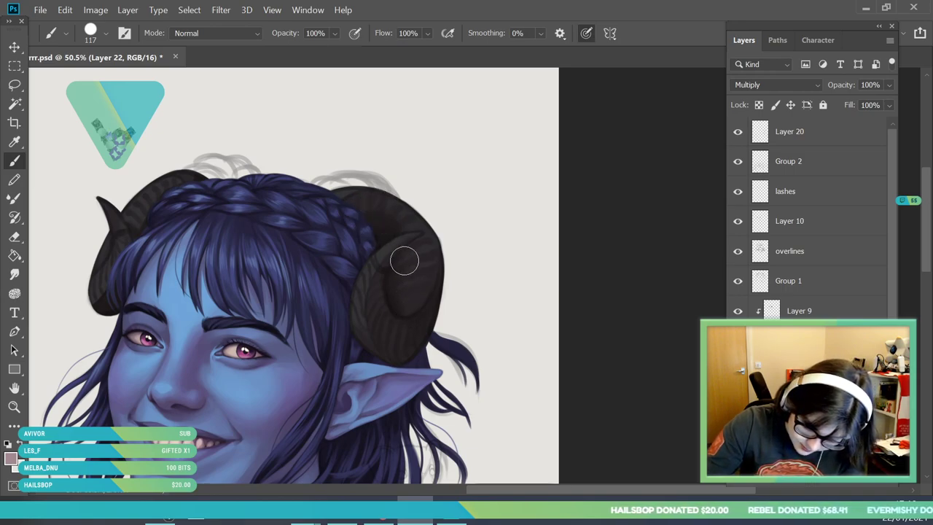
{"action": "left_click_drag", "start_coordinate": [389, 356], "coordinate": [365, 306]}
{"action": "mouse_move", "coordinate": [408, 343]}
{"action": "left_mouse_down"}
{"action": "mouse_move", "coordinate": [408, 320]}
{"action": "mouse_move", "coordinate": [398, 318]}
{"action": "mouse_move", "coordinate": [359, 375]}
{"action": "left_mouse_up"}
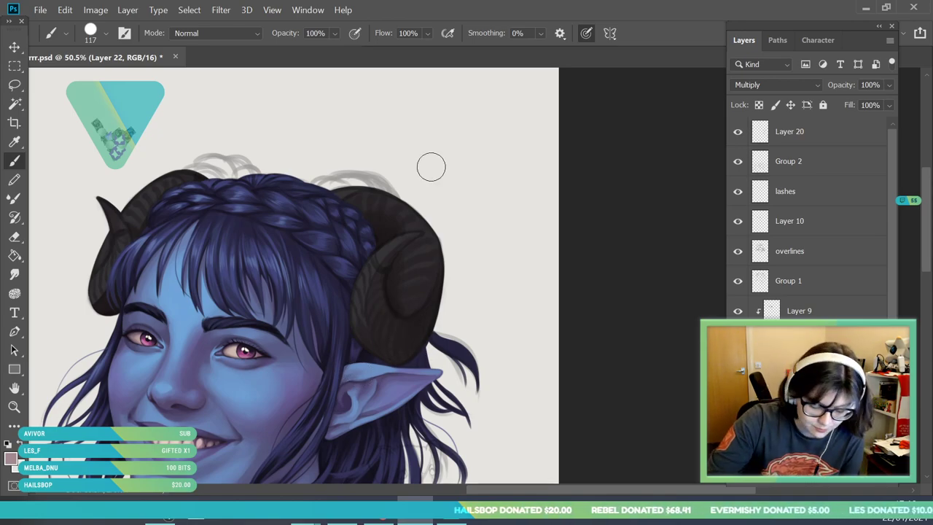
- Sample white from the near horn's inner band and paint over its ridge stripes to clear them with the 117 px brush
{"action": "key", "text": "z"}
{"action": "left_click_drag", "start_coordinate": [252, 208], "coordinate": [222, 355]}
{"action": "left_click_drag", "start_coordinate": [282, 188], "coordinate": [272, 251]}
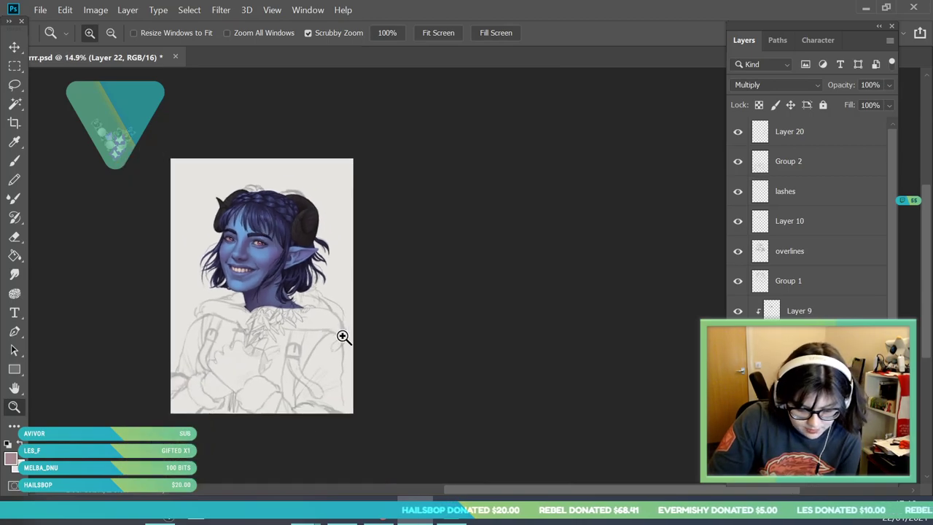
{"action": "left_click_drag", "start_coordinate": [284, 172], "coordinate": [344, 298]}
{"action": "left_click_drag", "start_coordinate": [318, 236], "coordinate": [364, 360]}
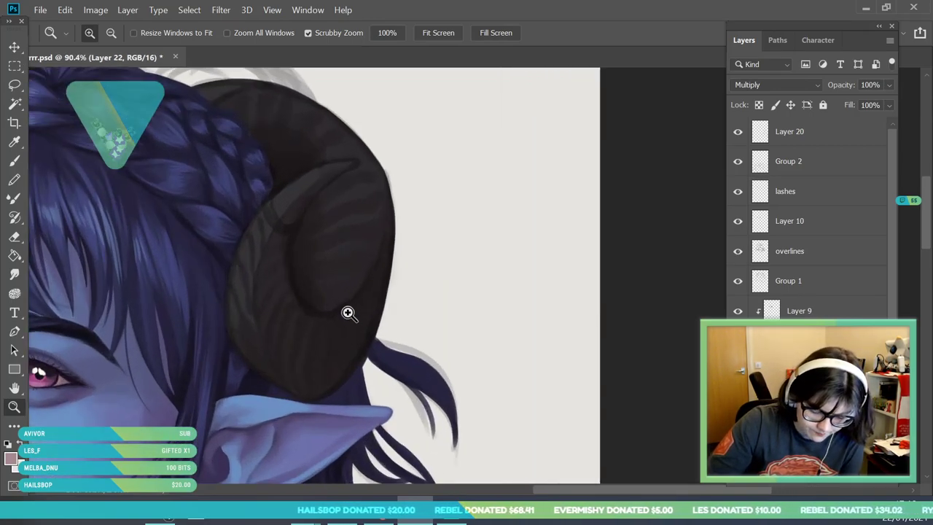
{"action": "left_click_drag", "start_coordinate": [348, 313], "coordinate": [360, 338]}
{"action": "left_click", "coordinate": [14, 141]}
{"action": "left_click", "coordinate": [216, 271]}
{"action": "key", "text": "b"}
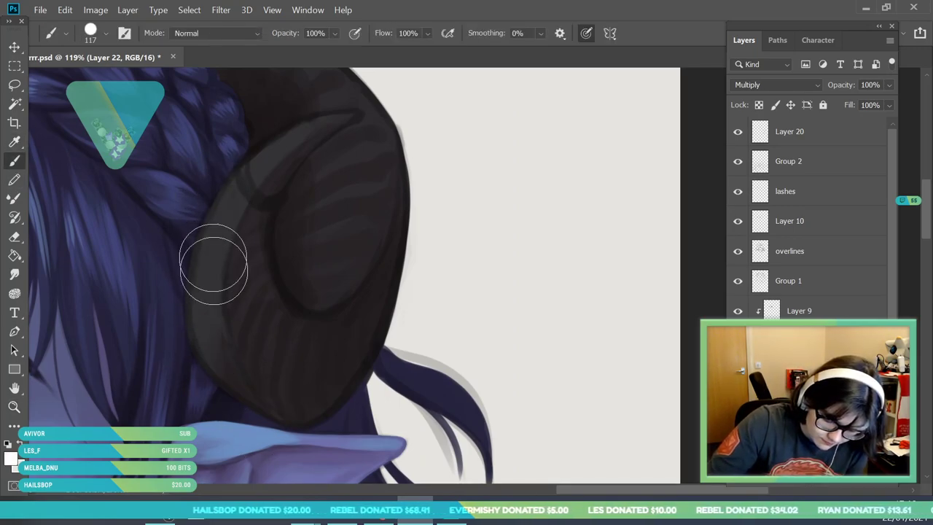
- Sample a pale pink from the near horn and paint new ridge stripes along its inner band with a 14 px brush
{"action": "left_click", "coordinate": [14, 141]}
{"action": "left_click", "coordinate": [244, 297]}
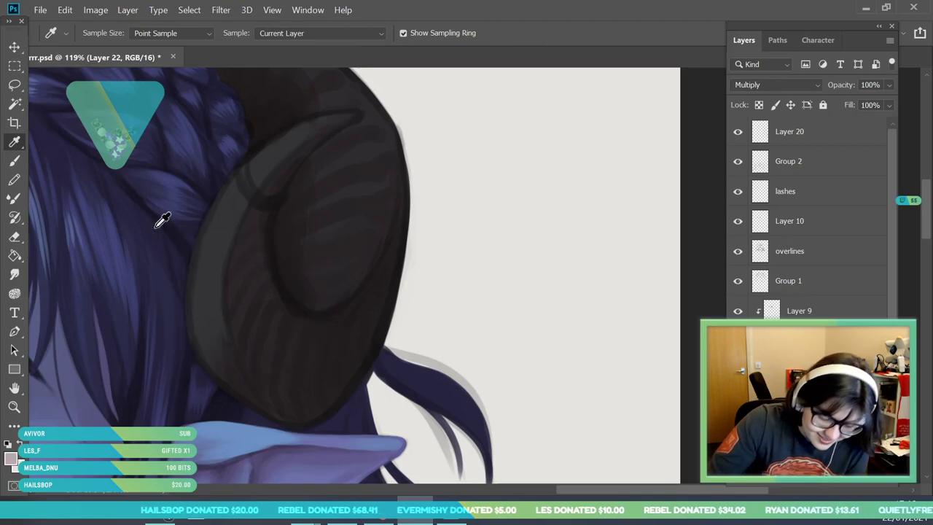
{"action": "left_click", "coordinate": [14, 161]}
{"action": "left_click", "coordinate": [104, 37]}
{"action": "left_click", "coordinate": [87, 78]}
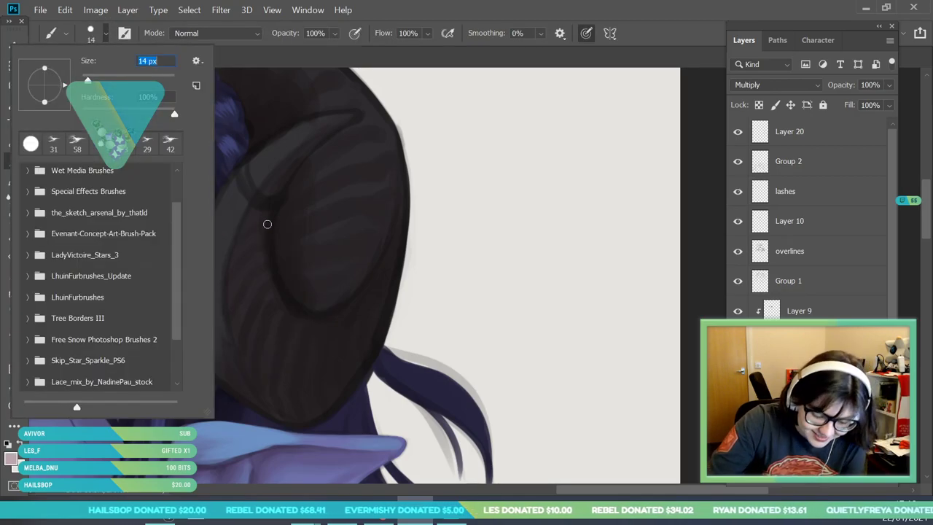
{"action": "left_click", "coordinate": [265, 223]}
{"action": "mouse_move", "coordinate": [214, 213]}
{"action": "left_mouse_down"}
{"action": "mouse_move", "coordinate": [231, 243]}
{"action": "mouse_move", "coordinate": [213, 252]}
{"action": "mouse_move", "coordinate": [222, 327]}
{"action": "left_mouse_up"}
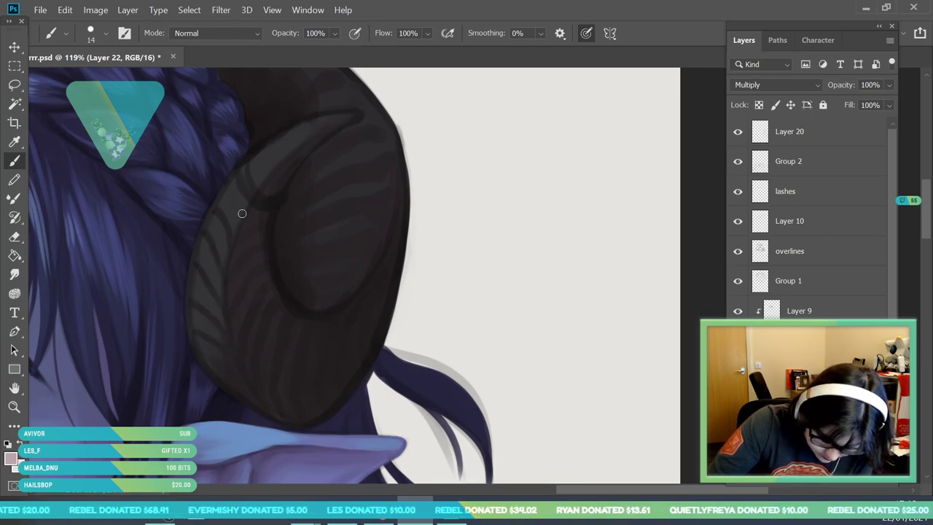
{"action": "left_click_drag", "start_coordinate": [226, 206], "coordinate": [234, 232]}
{"action": "left_click_drag", "start_coordinate": [231, 181], "coordinate": [234, 219]}
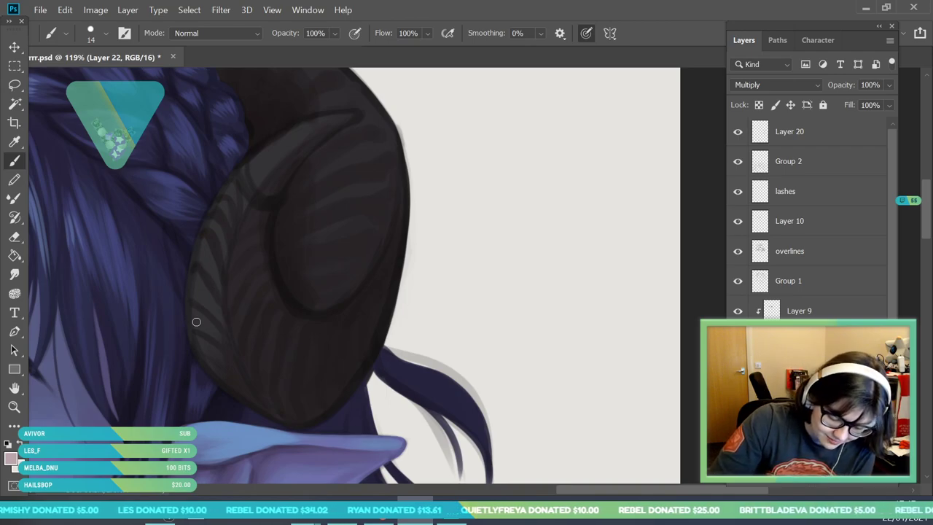
- Paint crisper ridge stripes on the far horn's shaft and lower curl with the 14 px brush
{"action": "key", "text": "z"}
{"action": "mouse_move", "coordinate": [281, 301]}
{"action": "left_mouse_down"}
{"action": "mouse_move", "coordinate": [298, 344]}
{"action": "mouse_move", "coordinate": [275, 441]}
{"action": "left_mouse_up"}
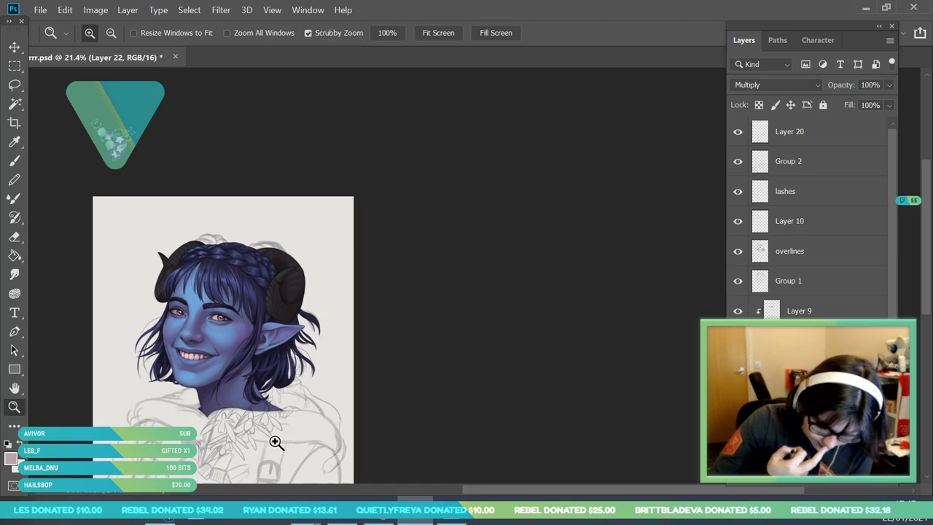
{"action": "scroll", "coordinate": [197, 360], "scroll_direction": "up", "scroll_amount": 6}
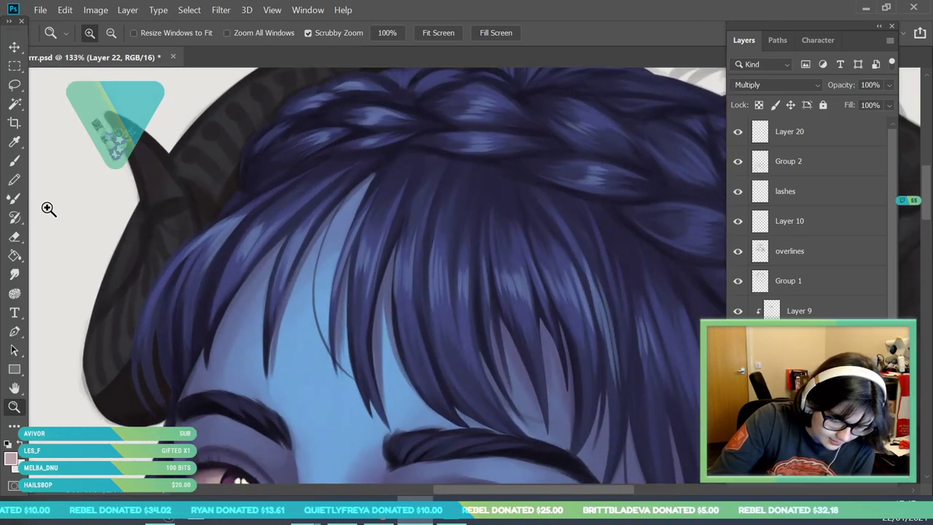
{"action": "left_click", "coordinate": [16, 237]}
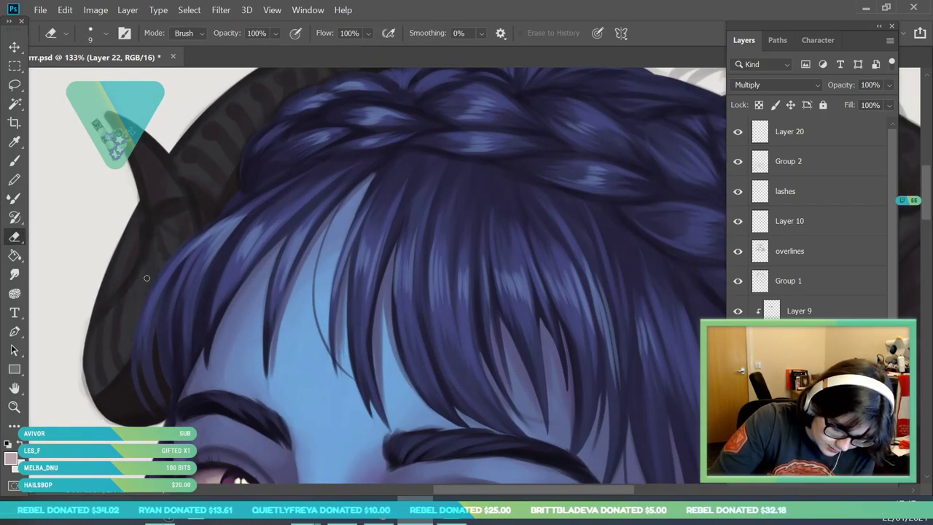
{"action": "key", "text": "b"}
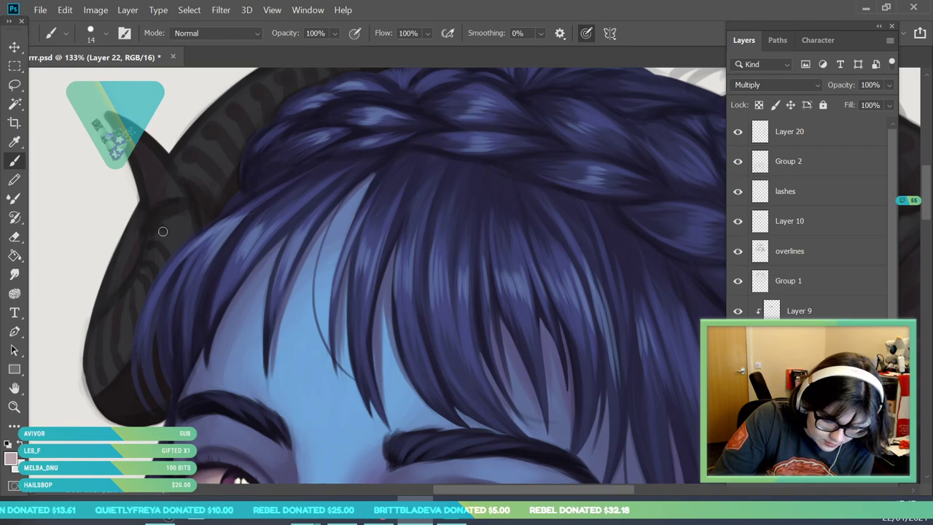
- Sample the shading colour from the near horn's curl and refine the ridge stripes along the inner band with the 14 px brush
{"action": "left_click", "coordinate": [14, 410]}
{"action": "left_click_drag", "start_coordinate": [175, 275], "coordinate": [114, 519]}
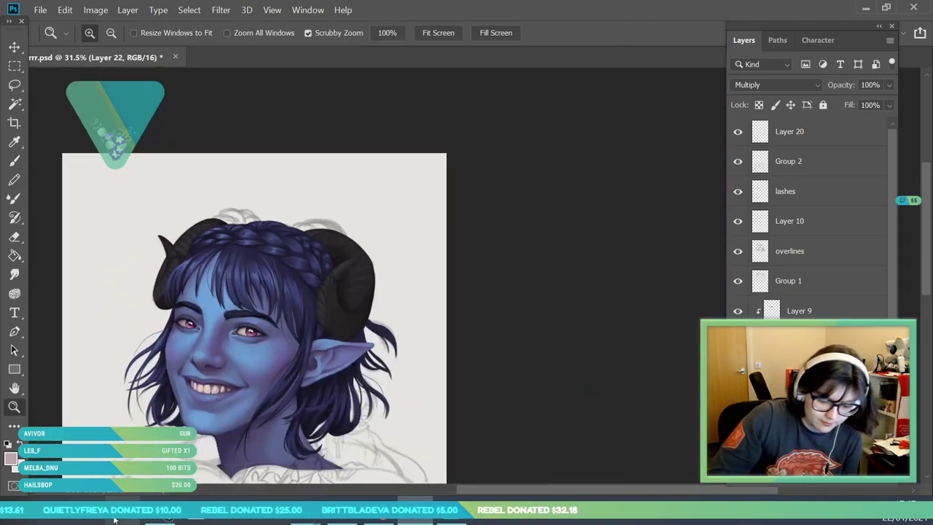
{"action": "scroll", "coordinate": [394, 370], "scroll_direction": "up", "scroll_amount": 2}
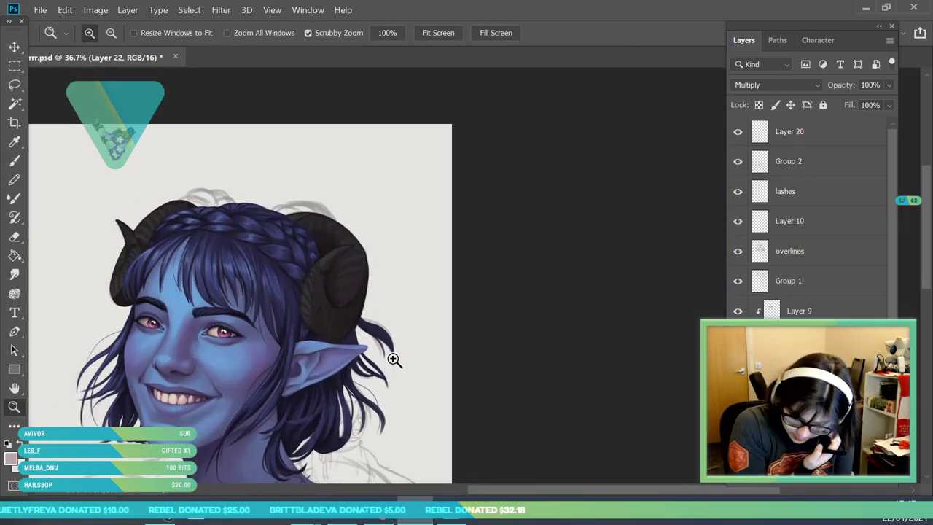
{"action": "scroll", "coordinate": [343, 291], "scroll_direction": "up", "scroll_amount": 8}
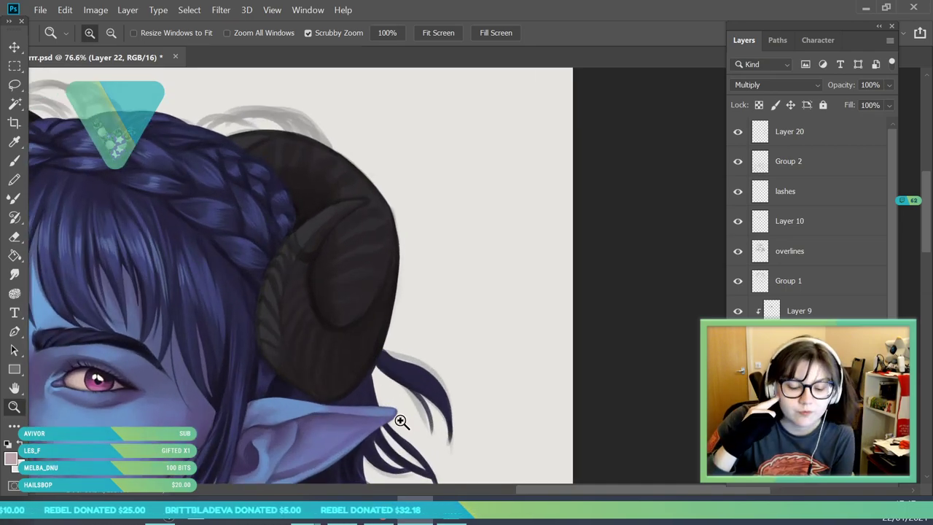
{"action": "scroll", "coordinate": [328, 361], "scroll_direction": "up", "scroll_amount": 5}
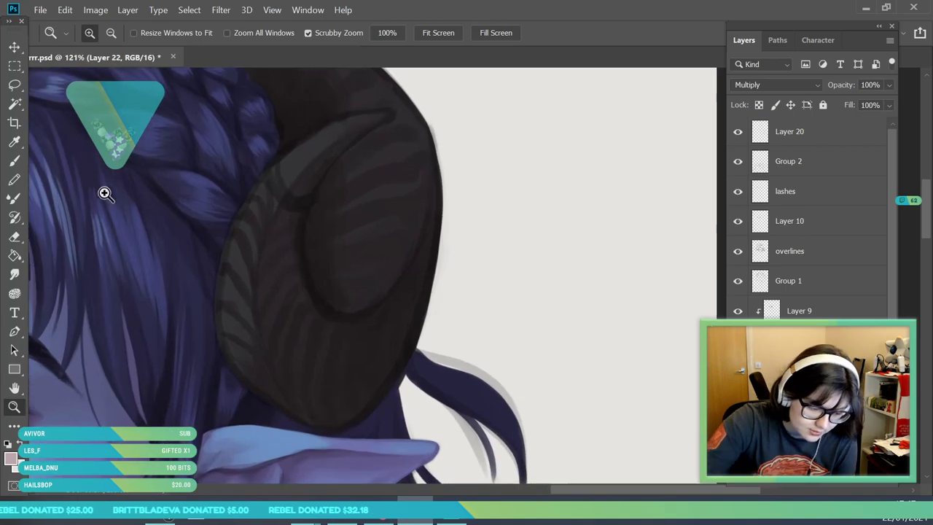
{"action": "key", "text": "i"}
{"action": "left_click", "coordinate": [347, 308]}
{"action": "mouse_move", "coordinate": [348, 309]}
{"action": "left_mouse_down"}
{"action": "mouse_move", "coordinate": [394, 318]}
{"action": "mouse_move", "coordinate": [410, 240]}
{"action": "left_mouse_up"}
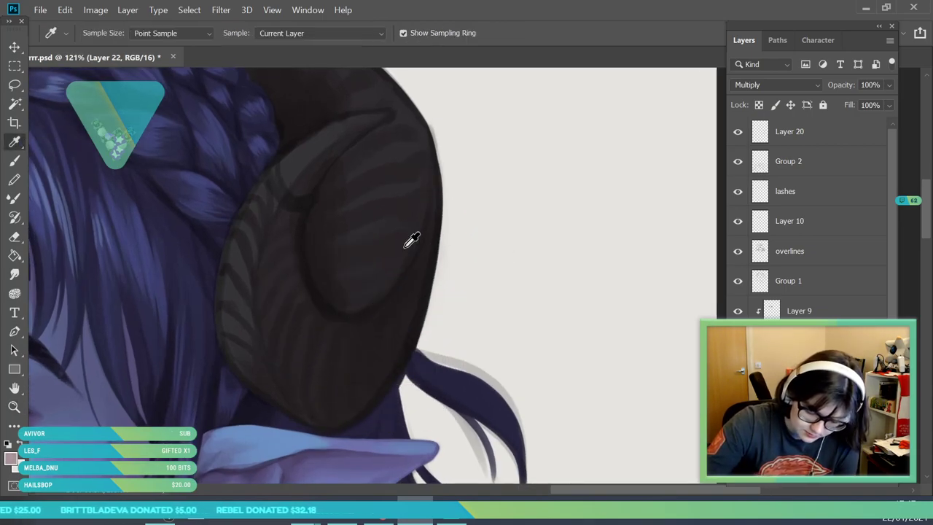
{"action": "key", "text": "b"}
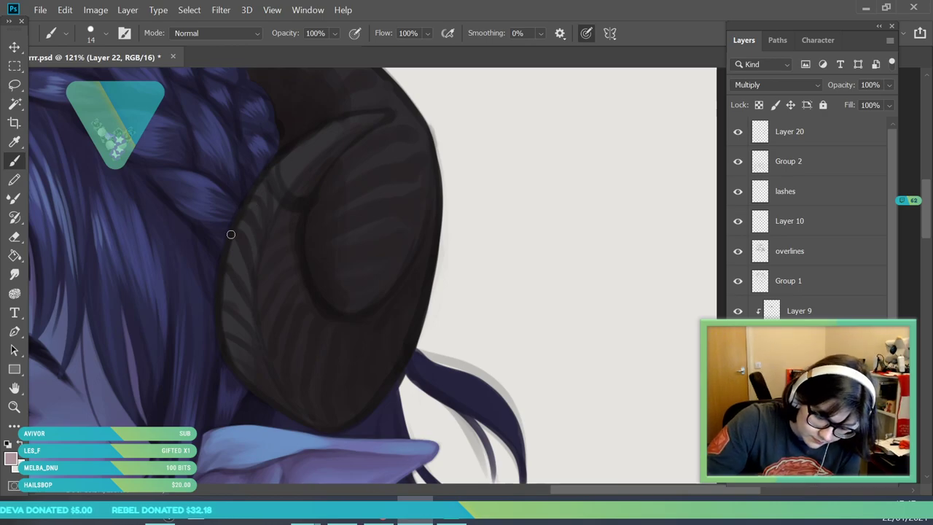
- Check Layer 10's content by toggling its visibility and make it the active layer
{"action": "key", "text": "z"}
{"action": "left_click_drag", "start_coordinate": [327, 241], "coordinate": [201, 222]}
{"action": "left_click_drag", "start_coordinate": [299, 189], "coordinate": [329, 231]}
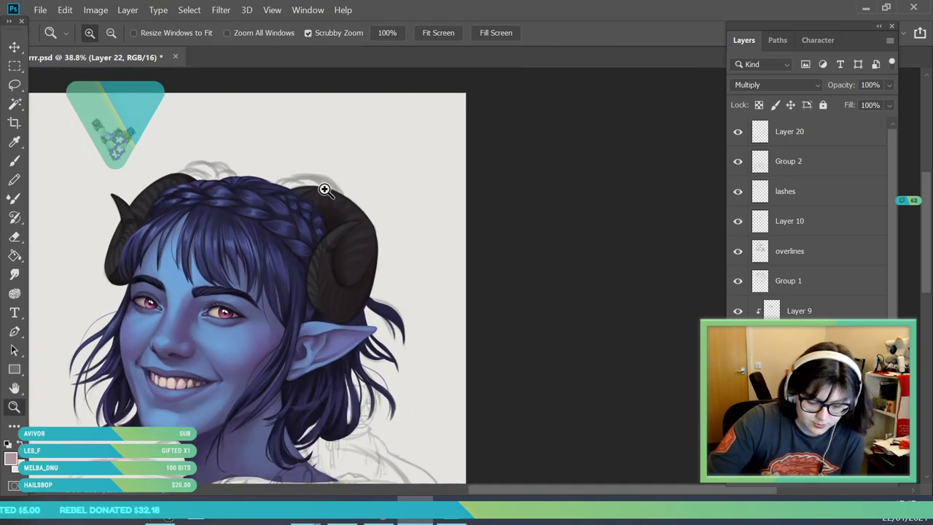
{"action": "scroll", "coordinate": [209, 271], "scroll_direction": "up", "scroll_amount": 3}
{"action": "scroll", "coordinate": [323, 236], "scroll_direction": "down", "scroll_amount": 6}
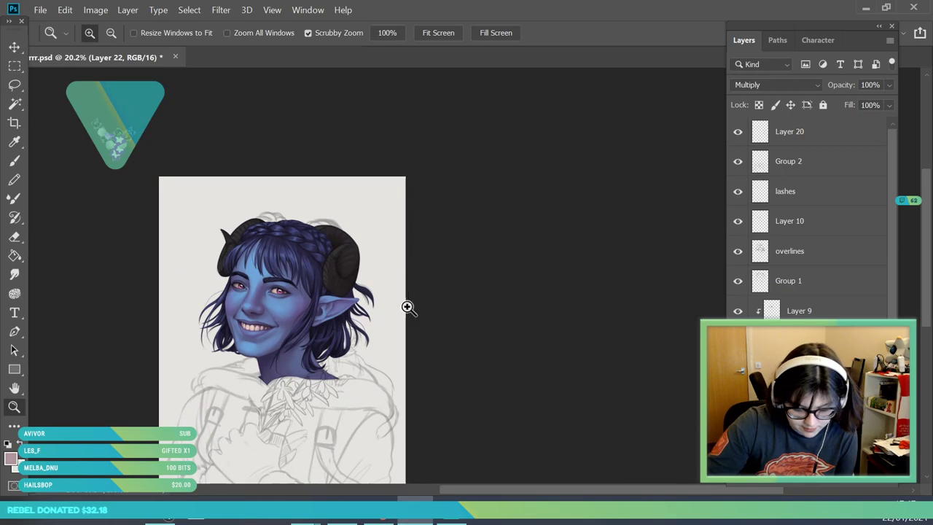
{"action": "scroll", "coordinate": [315, 247], "scroll_direction": "up", "scroll_amount": 5}
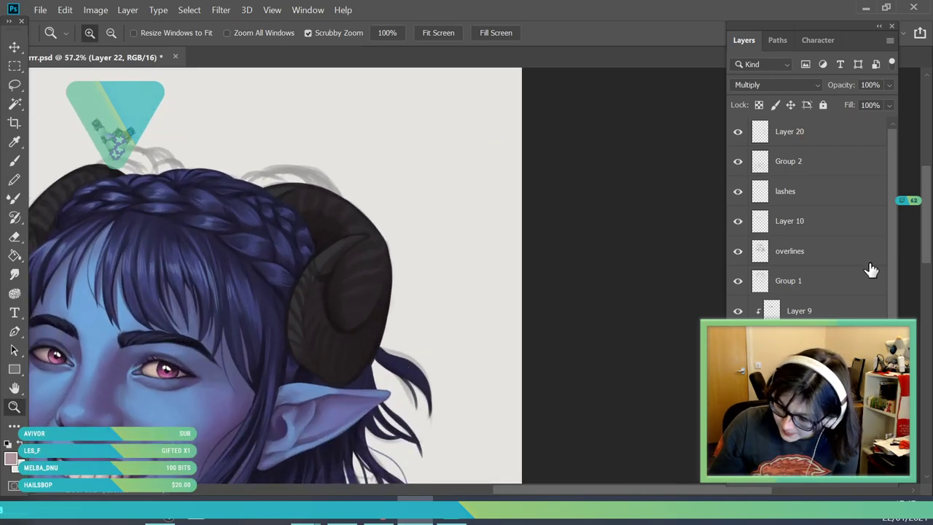
{"action": "left_click", "coordinate": [844, 259]}
{"action": "left_click", "coordinate": [738, 223]}
{"action": "left_click", "coordinate": [738, 222]}
{"action": "left_click", "coordinate": [738, 223]}
{"action": "left_click", "coordinate": [738, 222]}
{"action": "left_click", "coordinate": [805, 235]}
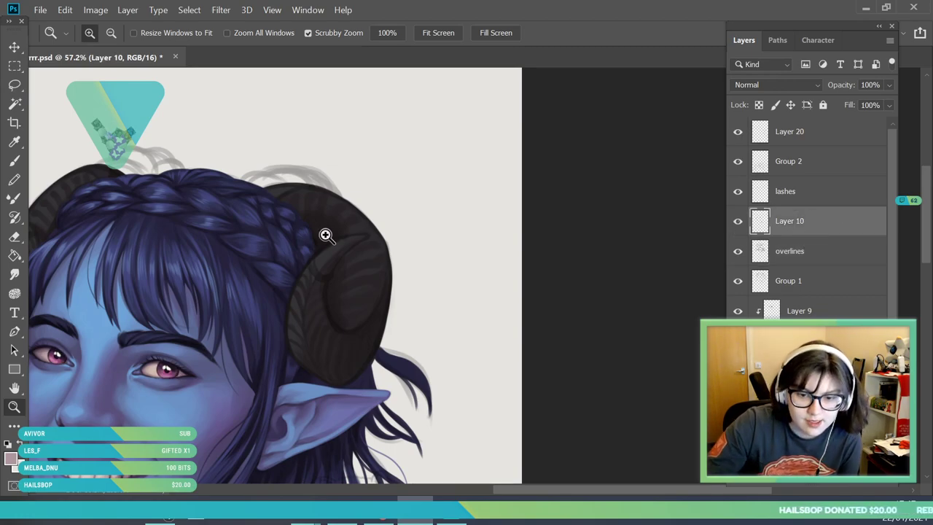
- Set the eyedropper to sample all layers and pick the dark grey of the near horn's inner band
{"action": "left_click_drag", "start_coordinate": [357, 234], "coordinate": [351, 249]}
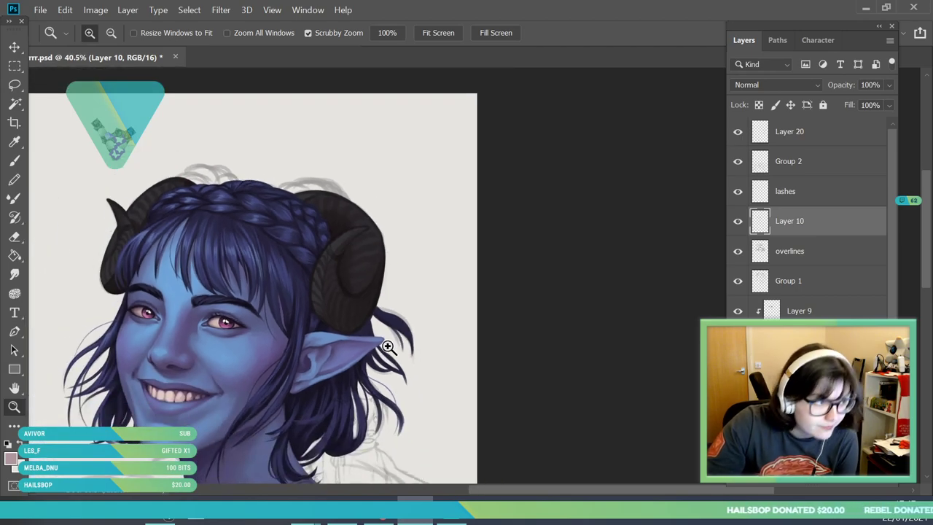
{"action": "left_click_drag", "start_coordinate": [383, 293], "coordinate": [467, 333]}
{"action": "key", "text": "i"}
{"action": "left_click", "coordinate": [208, 298]}
{"action": "left_click", "coordinate": [321, 33]}
{"action": "left_click", "coordinate": [273, 70]}
{"action": "left_click", "coordinate": [202, 308]}
- Change the foreground colour to a slightly lighter, green-tinted grey with a hue of 154°
{"action": "left_click", "coordinate": [11, 457]}
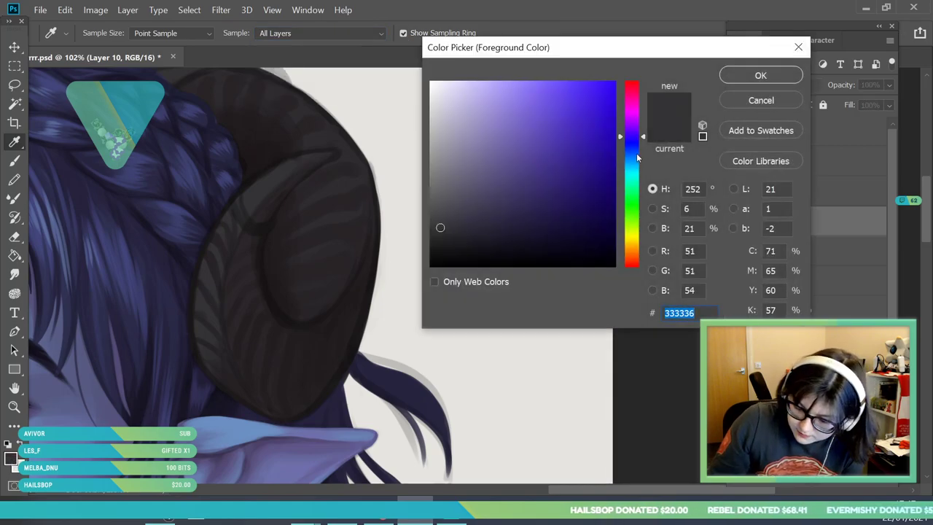
{"action": "left_click", "coordinate": [634, 189]}
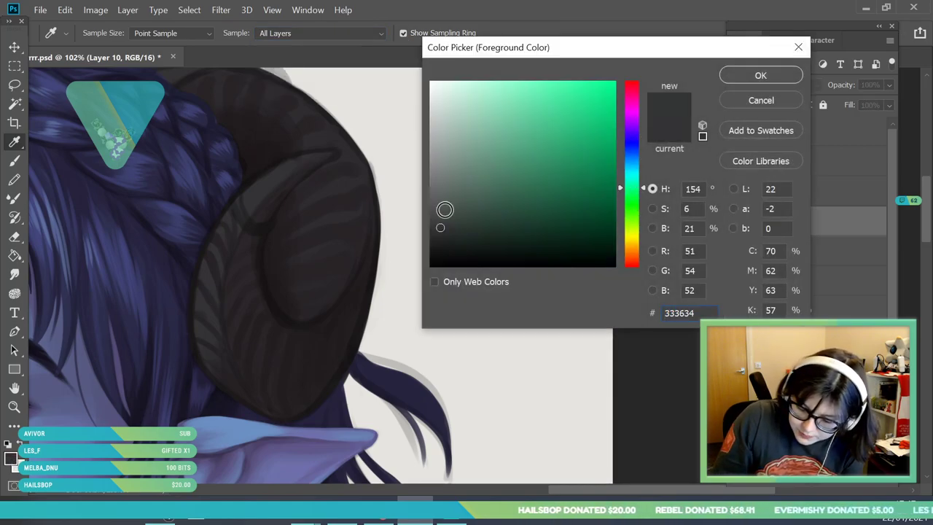
{"action": "left_click", "coordinate": [443, 208]}
{"action": "left_click", "coordinate": [760, 75]}
{"action": "key", "text": "b"}
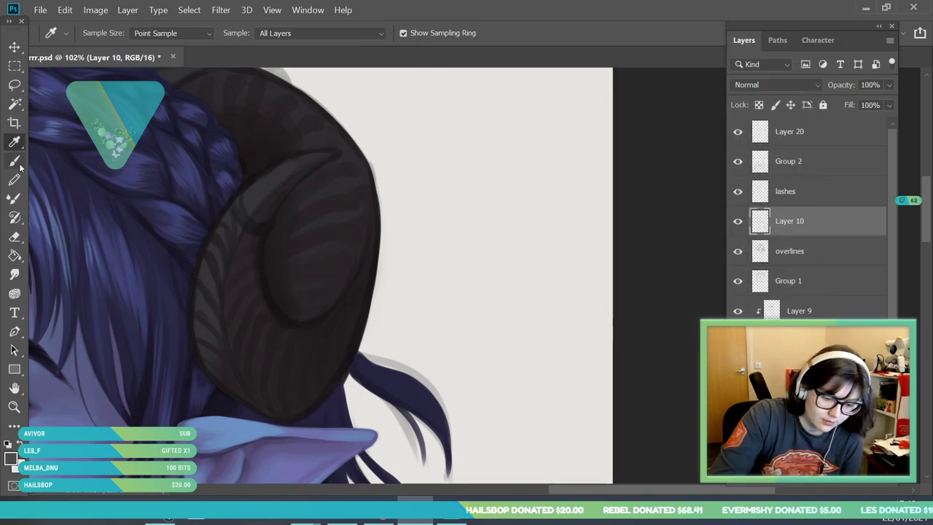
- Paint light grey highlights between the upper stripes of the near horn's inner band with an 18 px brush
{"action": "left_click", "coordinate": [105, 33]}
{"action": "left_click_drag", "start_coordinate": [88, 79], "coordinate": [91, 80]}
{"action": "left_click", "coordinate": [249, 224]}
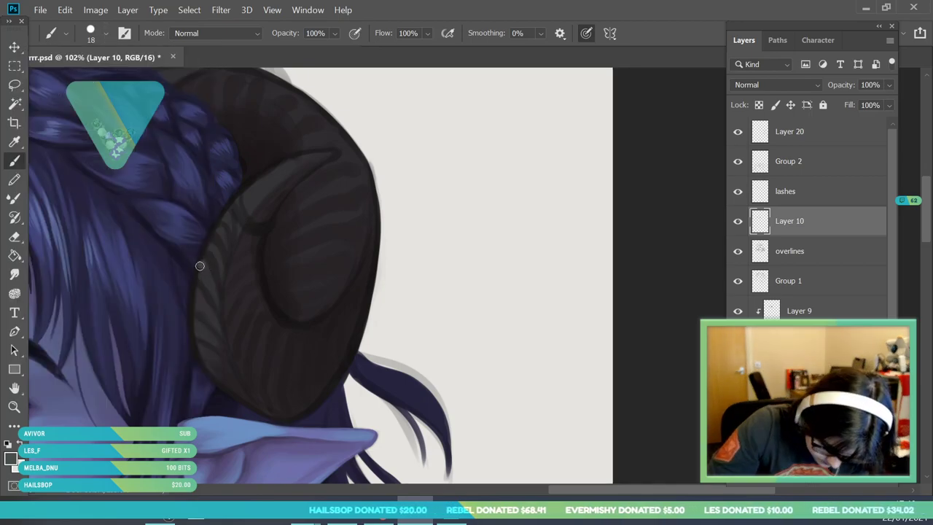
{"action": "left_click_drag", "start_coordinate": [207, 246], "coordinate": [221, 271]}
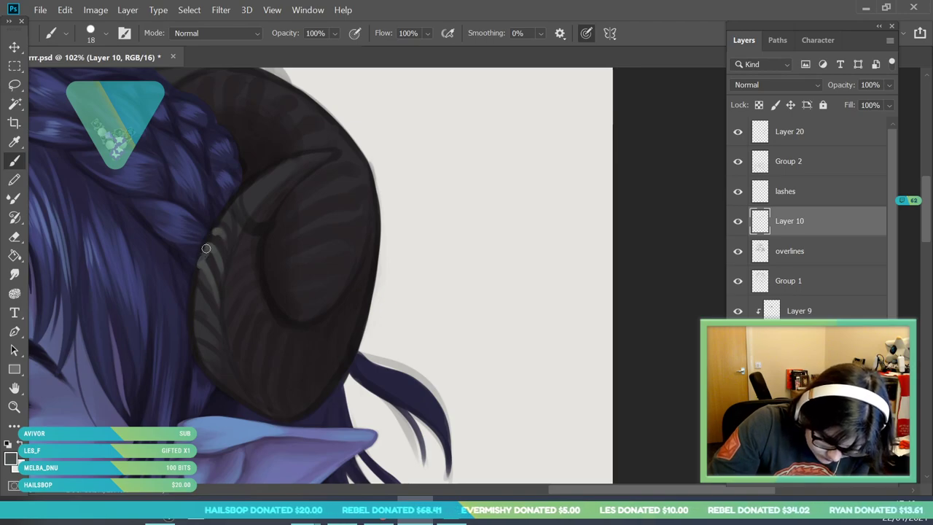
{"action": "left_click_drag", "start_coordinate": [213, 236], "coordinate": [222, 221]}
- Set the brush to 9 px and paint small light grey highlights along the outer edge of the near horn's inner band
{"action": "right_click", "coordinate": [208, 194]}
{"action": "type", "text": "9"}
{"action": "key", "text": "Return"}
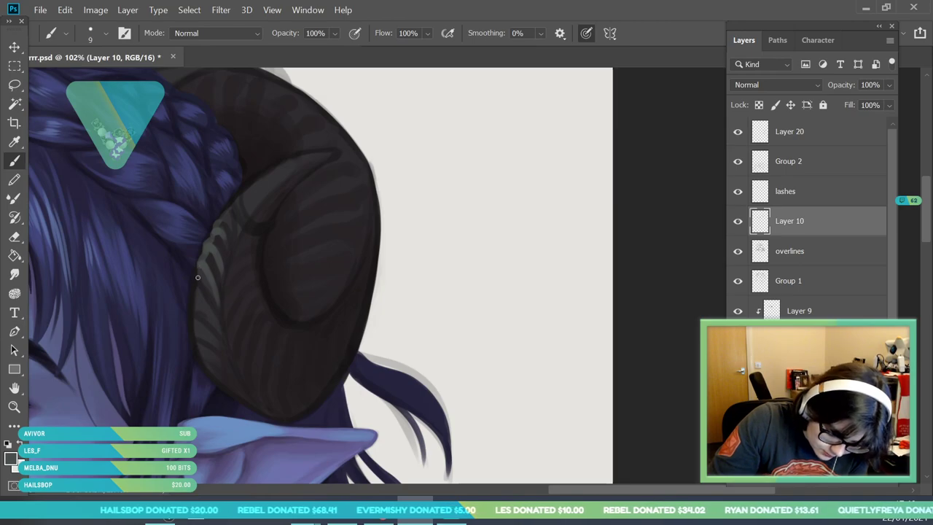
{"action": "left_click_drag", "start_coordinate": [195, 296], "coordinate": [191, 317]}
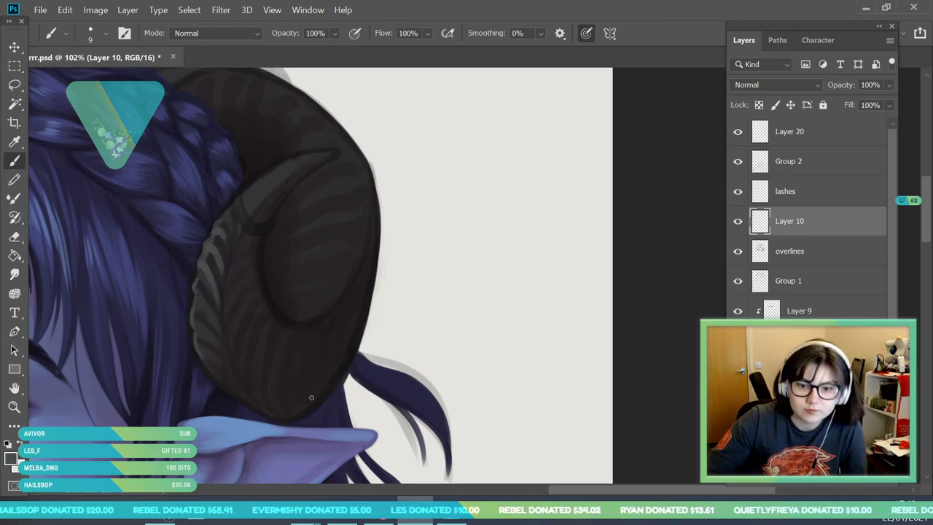
{"action": "left_click_drag", "start_coordinate": [218, 323], "coordinate": [223, 341]}
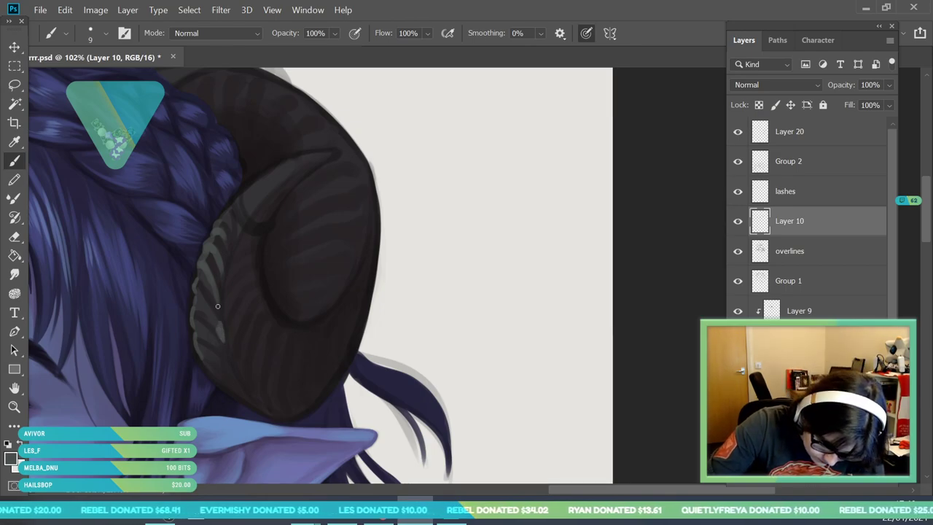
{"action": "mouse_move", "coordinate": [226, 248]}
{"action": "left_mouse_down"}
{"action": "mouse_move", "coordinate": [226, 260]}
{"action": "mouse_move", "coordinate": [233, 230]}
{"action": "left_mouse_up"}
- Enlarge the brush to 21 px and thicken the grey highlights down to the inner band's lower tip
{"action": "left_click", "coordinate": [106, 34]}
{"action": "left_click_drag", "start_coordinate": [87, 79], "coordinate": [91, 79]}
{"action": "left_click", "coordinate": [219, 341]}
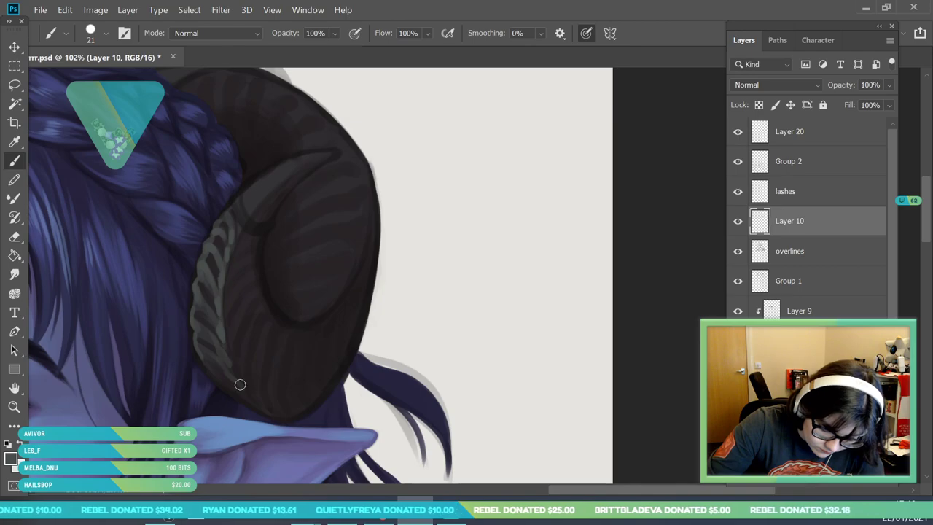
- Erase the highlights spilling over the outer edge of the near horn's inner band with a 37 px eraser
{"action": "key", "text": "z"}
{"action": "left_click_drag", "start_coordinate": [294, 254], "coordinate": [226, 273]}
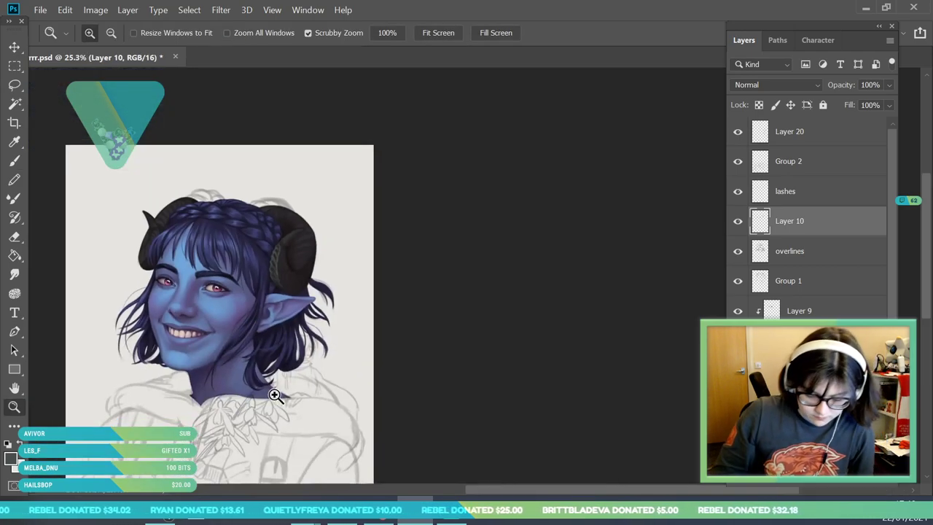
{"action": "left_click_drag", "start_coordinate": [345, 355], "coordinate": [289, 329]}
{"action": "left_click_drag", "start_coordinate": [272, 238], "coordinate": [294, 235]}
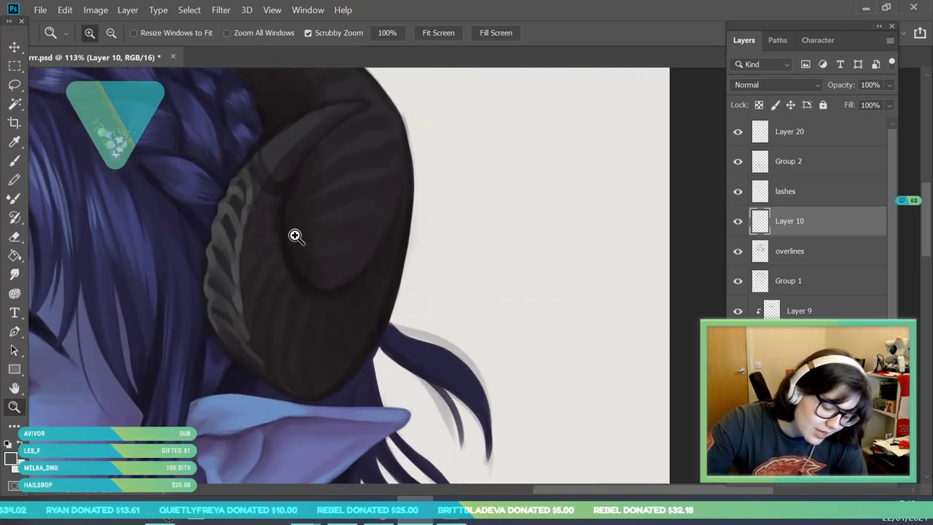
{"action": "key", "text": "e"}
{"action": "left_click", "coordinate": [105, 34]}
{"action": "left_click_drag", "start_coordinate": [95, 81], "coordinate": [104, 82]}
{"action": "left_click", "coordinate": [221, 198]}
{"action": "mouse_move", "coordinate": [210, 321]}
{"action": "left_mouse_down"}
{"action": "mouse_move", "coordinate": [198, 279]}
{"action": "mouse_move", "coordinate": [216, 205]}
{"action": "left_mouse_up"}
- Resample dark and light greys from the inner band and repaint its edge, dark stripes and highlights with a 21 px brush
{"action": "key", "text": "i"}
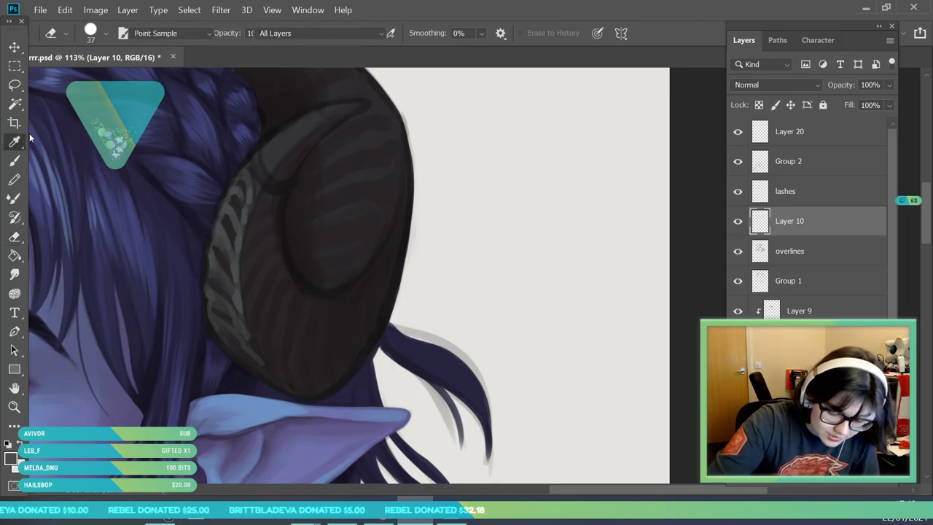
{"action": "left_click", "coordinate": [213, 274]}
{"action": "key", "text": "b"}
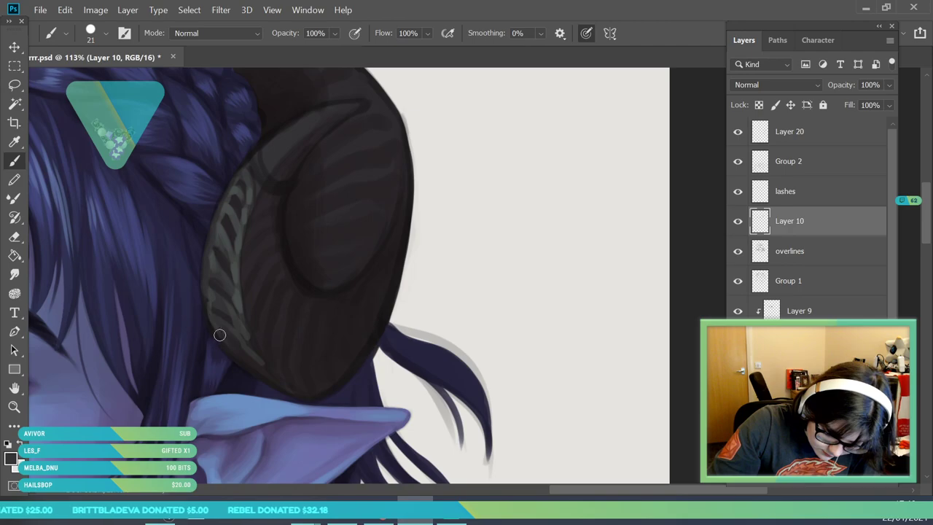
{"action": "key", "text": "i"}
{"action": "left_click", "coordinate": [220, 255]}
{"action": "left_click", "coordinate": [15, 161]}
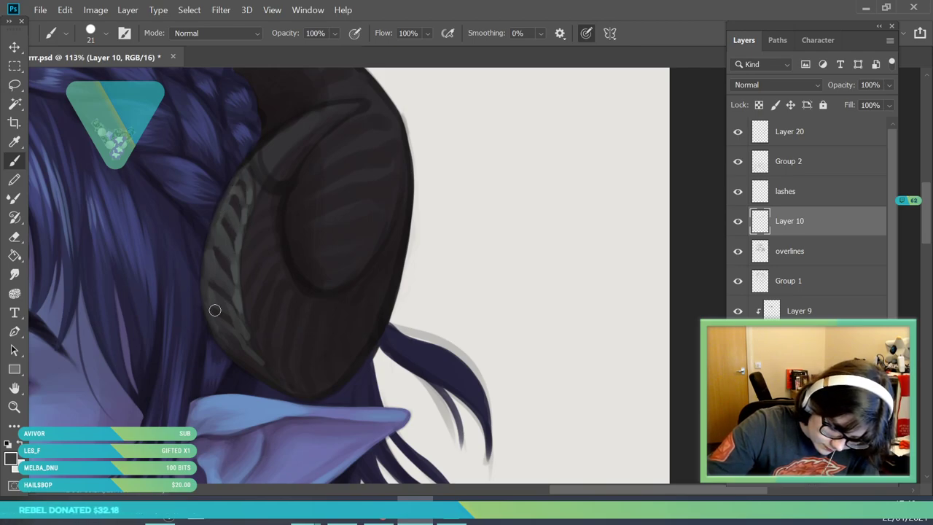
{"action": "left_click", "coordinate": [18, 143]}
{"action": "left_click", "coordinate": [239, 302]}
{"action": "left_click", "coordinate": [21, 164]}
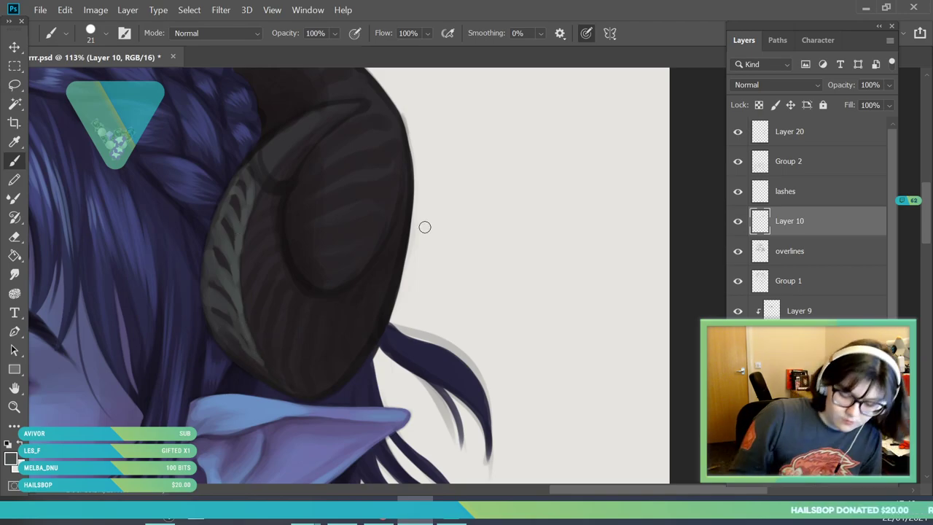
- Pick the dark tone of the near horn's front face and reshape the dark gaps between the inner band's ridges
{"action": "left_click", "coordinate": [16, 408]}
{"action": "mouse_move", "coordinate": [318, 287]}
{"action": "left_mouse_down"}
{"action": "mouse_move", "coordinate": [282, 350]}
{"action": "mouse_move", "coordinate": [270, 352]}
{"action": "left_mouse_up"}
{"action": "left_click_drag", "start_coordinate": [334, 276], "coordinate": [105, 193]}
{"action": "key", "text": "i"}
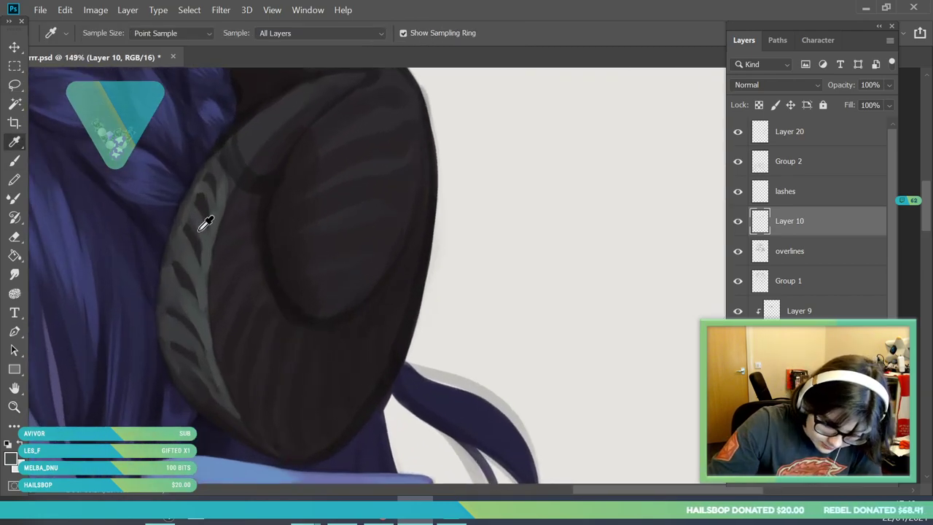
{"action": "left_click", "coordinate": [394, 111]}
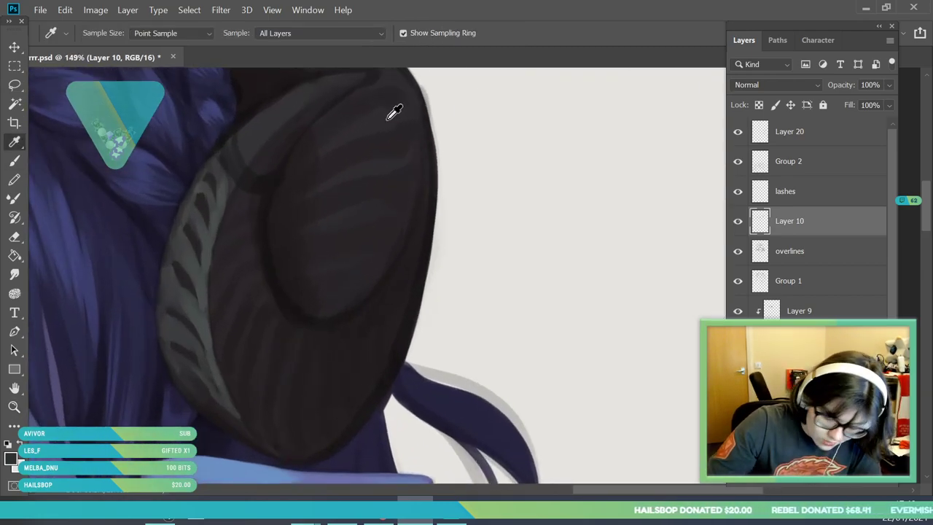
{"action": "left_click", "coordinate": [14, 160]}
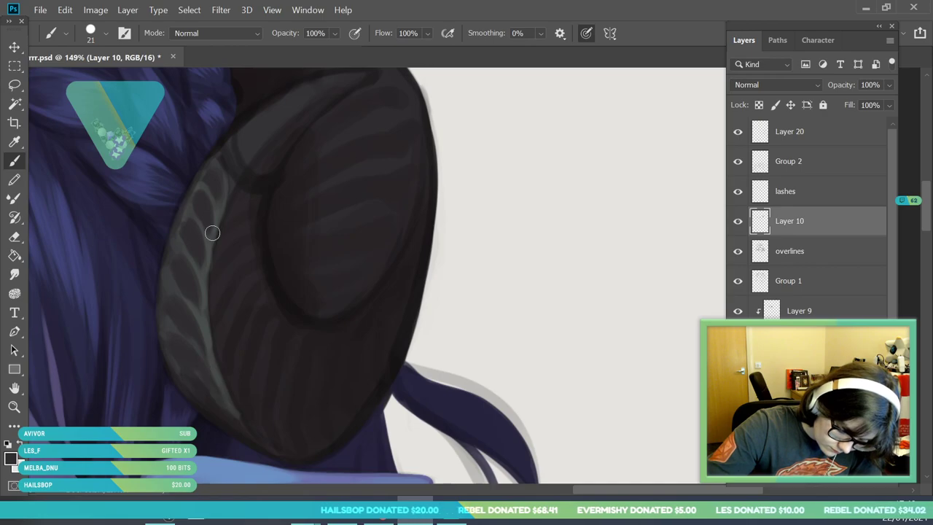
- Check the horn against the whole portrait and refine the grey shading toward the lower end of its inner band
{"action": "key", "text": "z"}
{"action": "left_click_drag", "start_coordinate": [250, 282], "coordinate": [168, 306]}
{"action": "left_click_drag", "start_coordinate": [313, 331], "coordinate": [293, 354]}
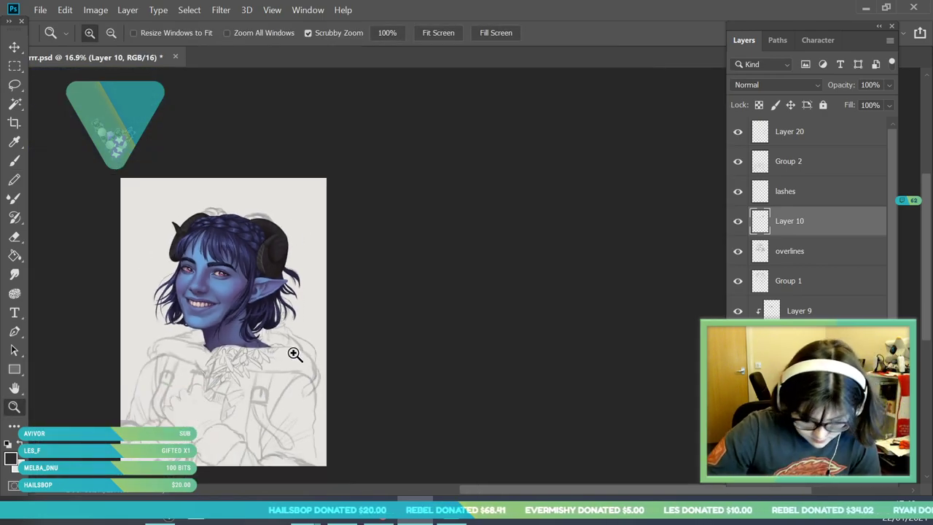
{"action": "left_click_drag", "start_coordinate": [287, 260], "coordinate": [301, 362]}
{"action": "left_click_drag", "start_coordinate": [234, 253], "coordinate": [210, 340]}
{"action": "left_click_drag", "start_coordinate": [38, 141], "coordinate": [200, 321]}
{"action": "key", "text": "i"}
{"action": "key", "text": "b"}
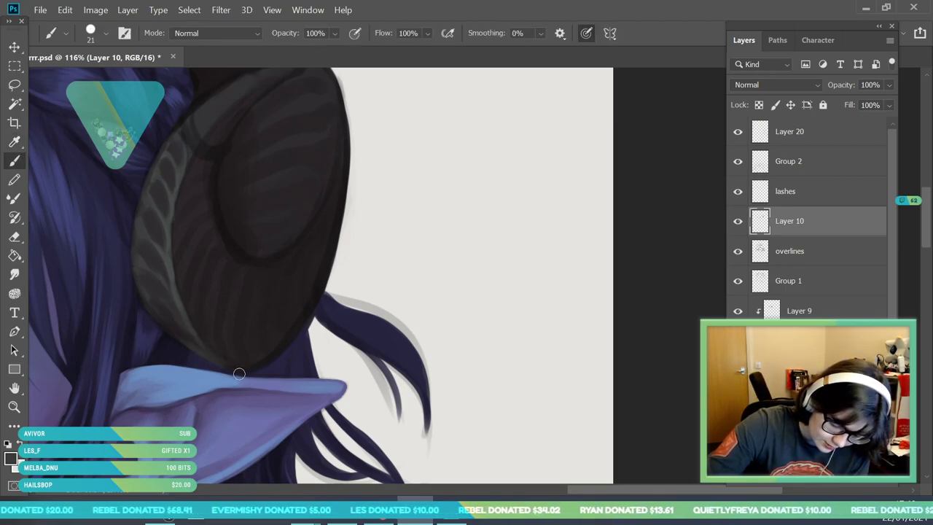
- Paint grey ridge highlights on the near horn between the inner band and the curled front section with the 21 px brush
{"action": "left_click", "coordinate": [16, 408]}
{"action": "left_click_drag", "start_coordinate": [213, 313], "coordinate": [212, 349]}
{"action": "key", "text": "b"}
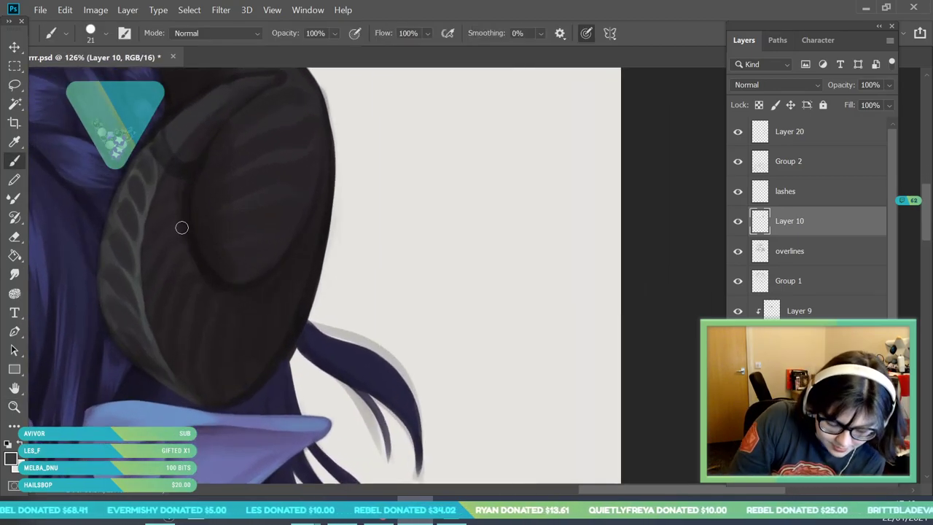
{"action": "mouse_move", "coordinate": [169, 222]}
{"action": "left_mouse_down"}
{"action": "mouse_move", "coordinate": [160, 239]}
{"action": "mouse_move", "coordinate": [185, 238]}
{"action": "mouse_move", "coordinate": [172, 255]}
{"action": "mouse_move", "coordinate": [204, 277]}
{"action": "mouse_move", "coordinate": [196, 304]}
{"action": "mouse_move", "coordinate": [215, 294]}
{"action": "mouse_move", "coordinate": [213, 319]}
{"action": "left_mouse_up"}
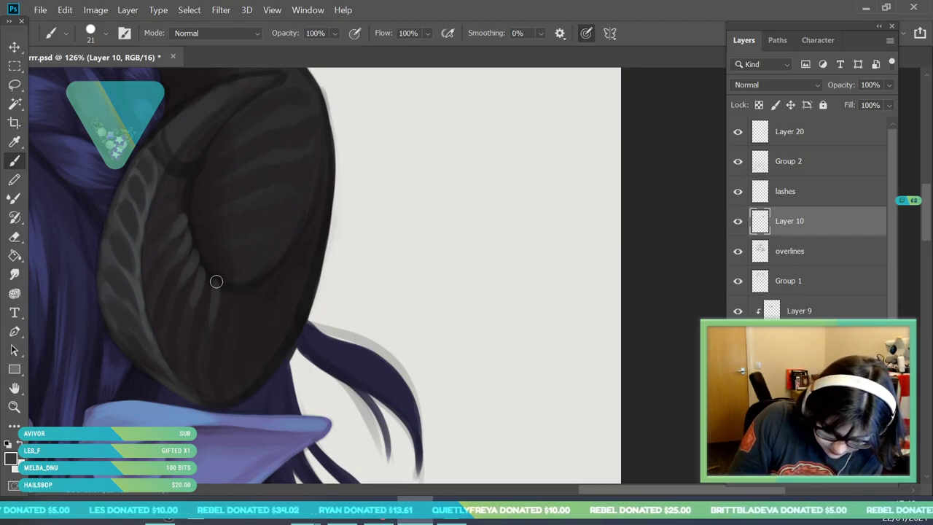
{"action": "left_click_drag", "start_coordinate": [215, 282], "coordinate": [215, 316]}
{"action": "left_click_drag", "start_coordinate": [186, 196], "coordinate": [179, 209]}
{"action": "mouse_move", "coordinate": [193, 179]}
{"action": "left_mouse_down"}
{"action": "mouse_move", "coordinate": [168, 198]}
{"action": "mouse_move", "coordinate": [176, 214]}
{"action": "left_mouse_up"}
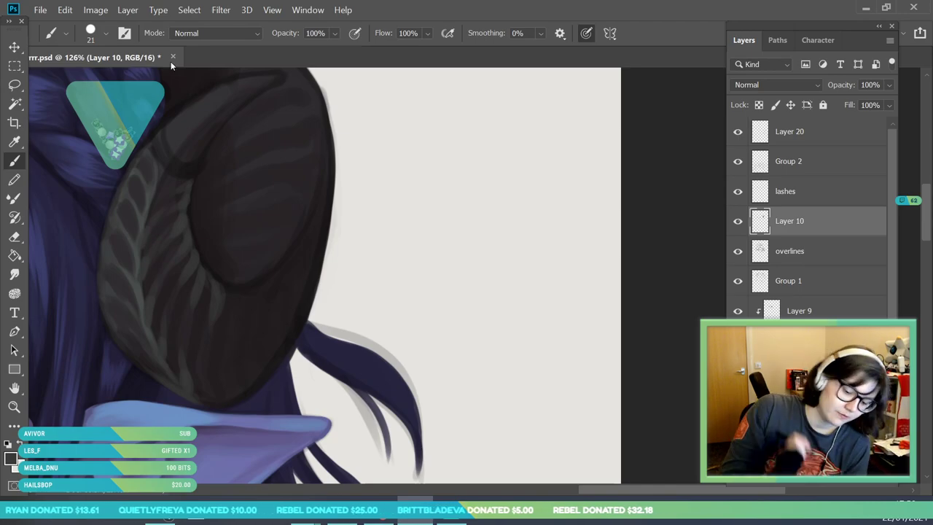
- Continue the grey ridge highlights beneath the curled front section and along the near horn's lower edge
{"action": "key", "text": "z"}
{"action": "mouse_move", "coordinate": [194, 261]}
{"action": "left_mouse_down"}
{"action": "mouse_move", "coordinate": [121, 437]}
{"action": "mouse_move", "coordinate": [109, 445]}
{"action": "left_mouse_up"}
{"action": "left_click_drag", "start_coordinate": [139, 295], "coordinate": [164, 350]}
{"action": "left_click_drag", "start_coordinate": [267, 317], "coordinate": [313, 379]}
{"action": "left_click_drag", "start_coordinate": [157, 317], "coordinate": [206, 370]}
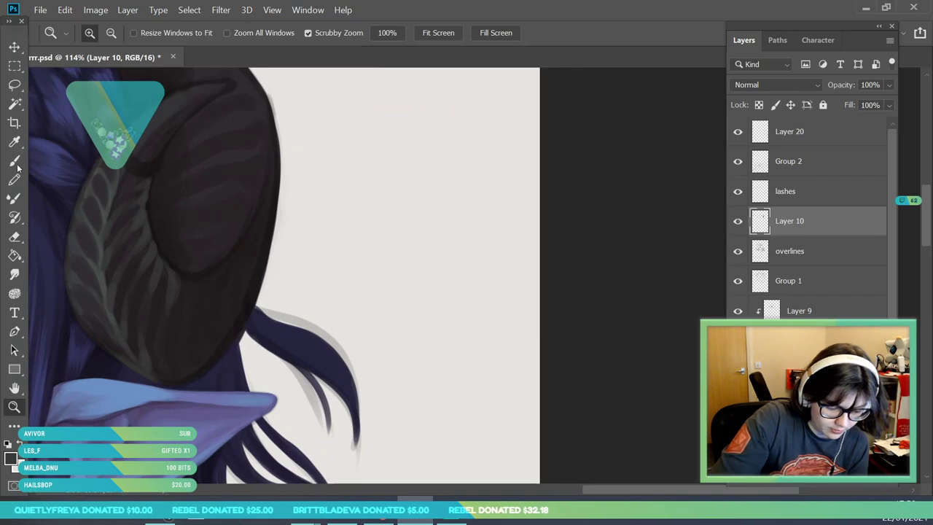
{"action": "left_click", "coordinate": [15, 163]}
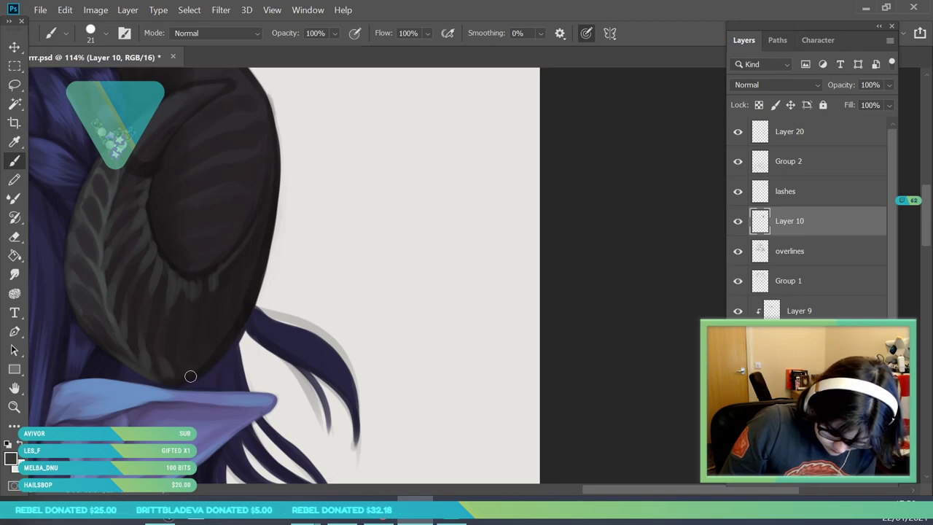
{"action": "key", "text": "i"}
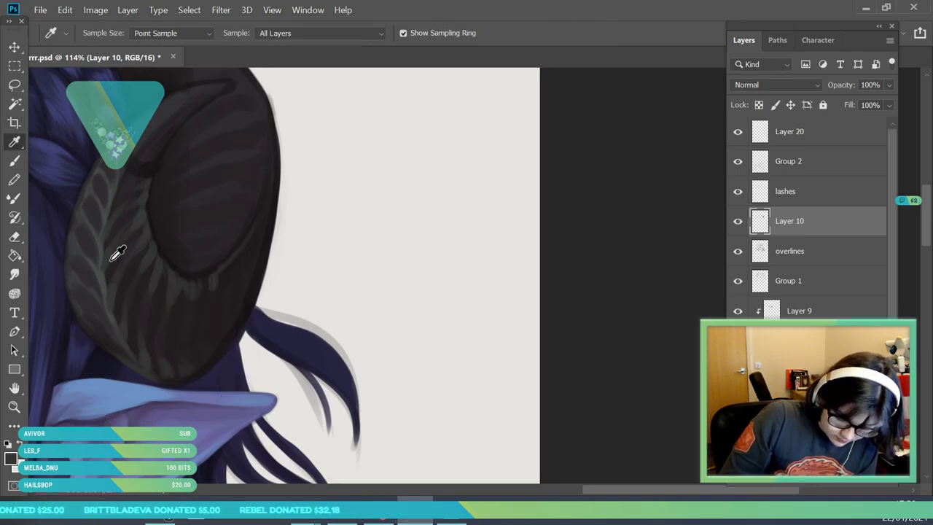
{"action": "key", "text": "b"}
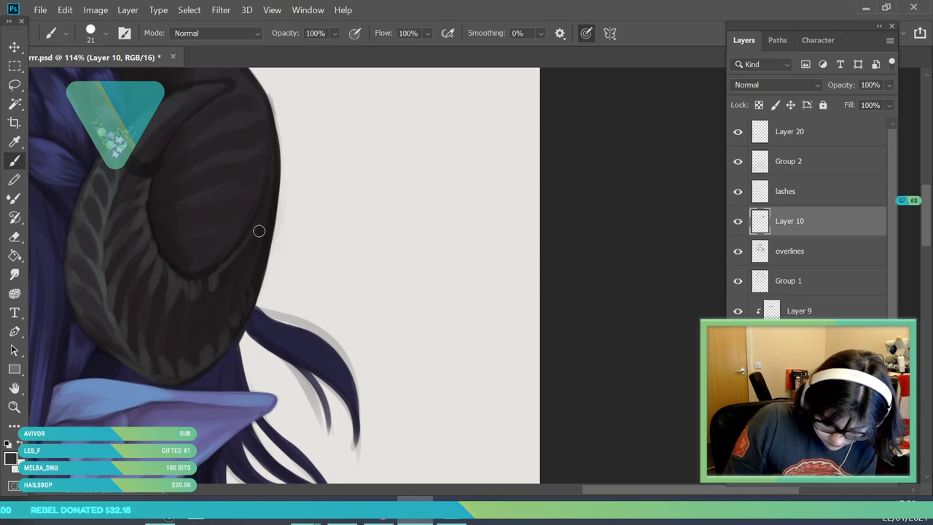
- Pick near-black tones from the near horn and darken the gaps between the ridges below its curled front section
{"action": "left_click", "coordinate": [14, 407]}
{"action": "left_click_drag", "start_coordinate": [247, 270], "coordinate": [154, 440]}
{"action": "mouse_move", "coordinate": [211, 229]}
{"action": "left_mouse_down"}
{"action": "mouse_move", "coordinate": [313, 348]}
{"action": "mouse_move", "coordinate": [246, 348]}
{"action": "left_mouse_up"}
{"action": "key", "text": "i"}
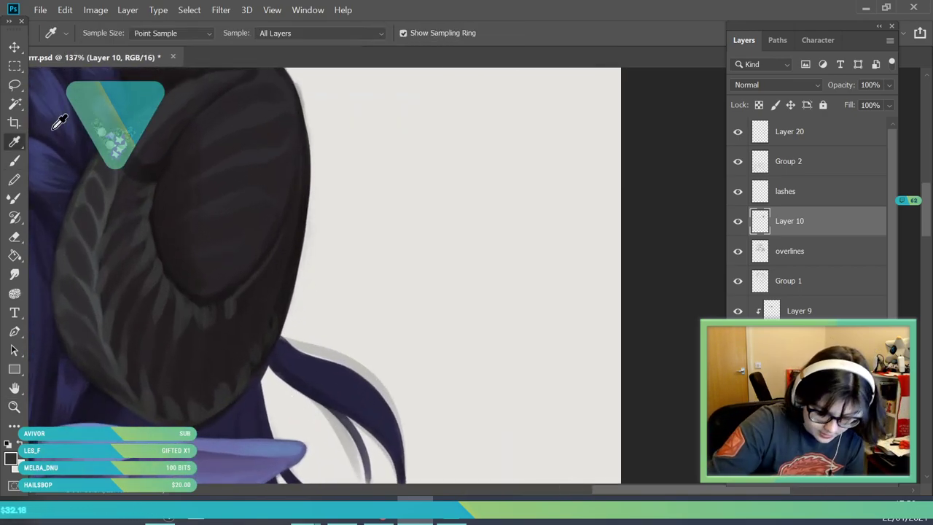
{"action": "left_click", "coordinate": [223, 294]}
{"action": "key", "text": "b"}
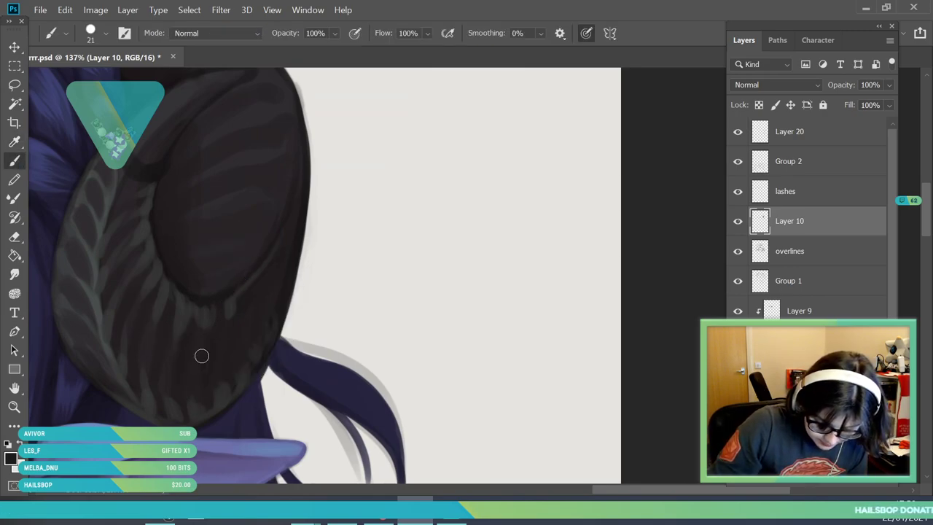
{"action": "key", "text": "i"}
{"action": "left_click", "coordinate": [305, 205]}
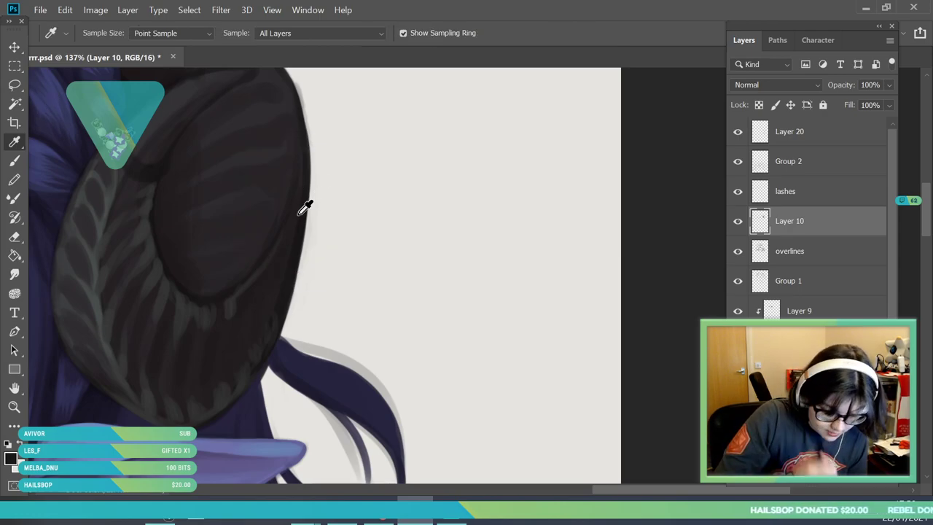
{"action": "key", "text": "b"}
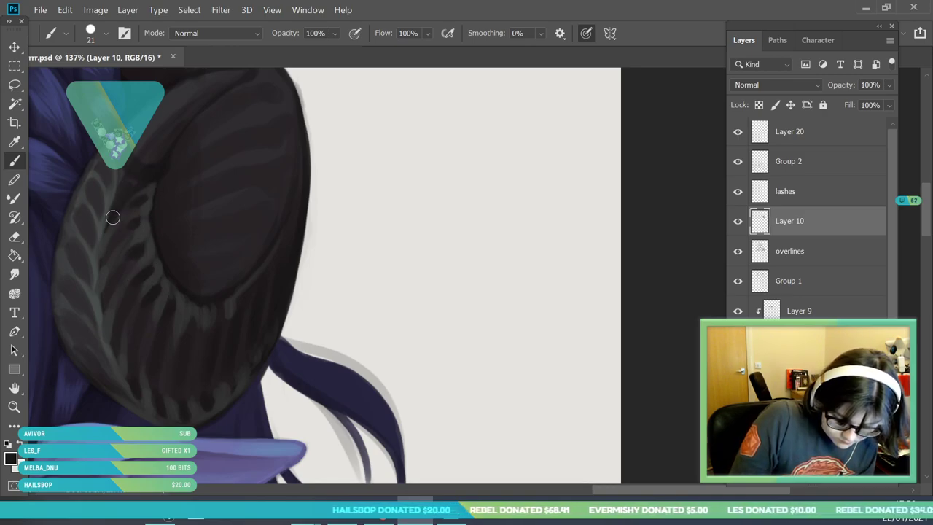
- Check the horns against the whole portrait and pick the light grey of the near horn's inner band for painting
{"action": "key", "text": "z"}
{"action": "left_click_drag", "start_coordinate": [164, 301], "coordinate": [104, 294]}
{"action": "left_click_drag", "start_coordinate": [138, 235], "coordinate": [155, 258]}
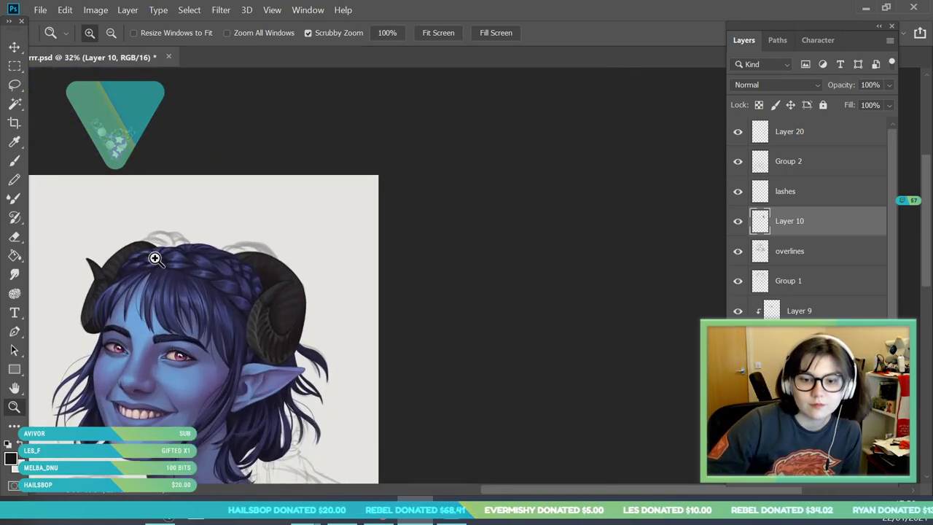
{"action": "left_click_drag", "start_coordinate": [331, 239], "coordinate": [300, 264]}
{"action": "left_click_drag", "start_coordinate": [278, 305], "coordinate": [301, 361]}
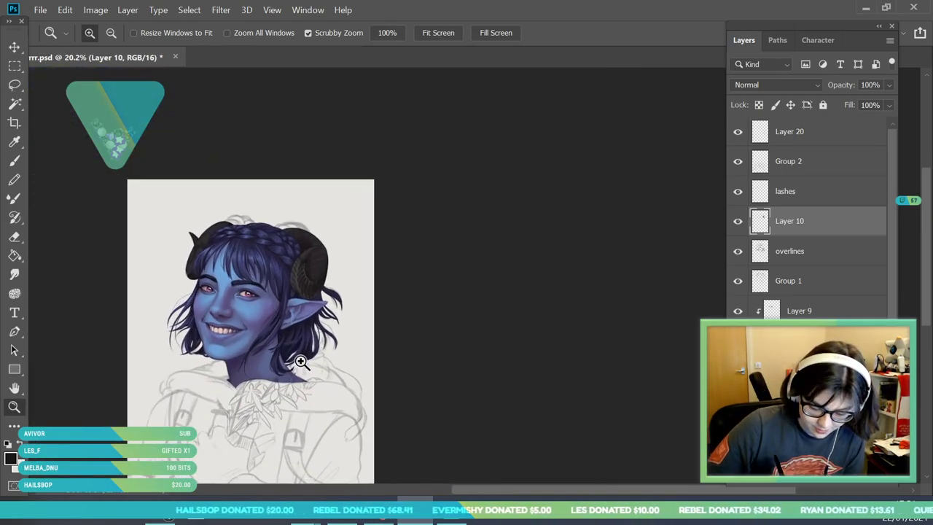
{"action": "left_click_drag", "start_coordinate": [316, 239], "coordinate": [348, 354]}
{"action": "left_click_drag", "start_coordinate": [351, 274], "coordinate": [348, 320]}
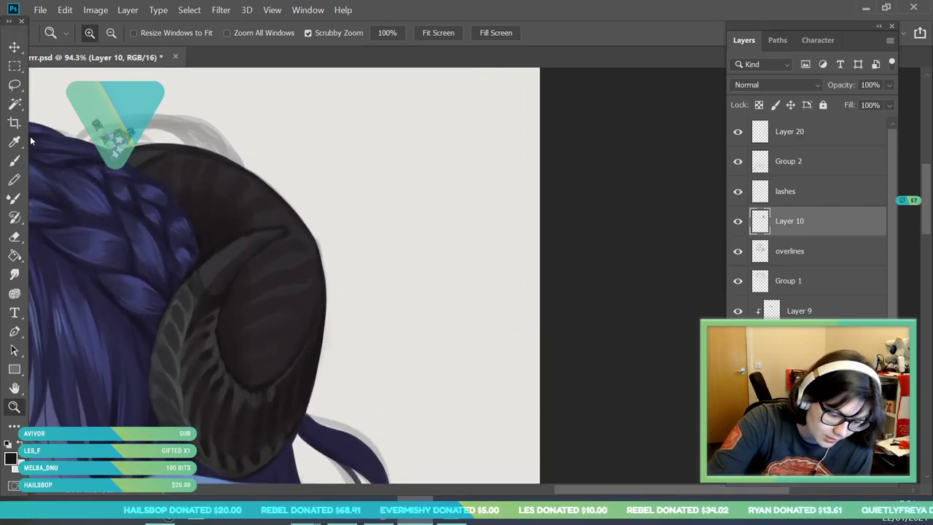
{"action": "key", "text": "i"}
{"action": "left_click", "coordinate": [187, 329]}
{"action": "key", "text": "b"}
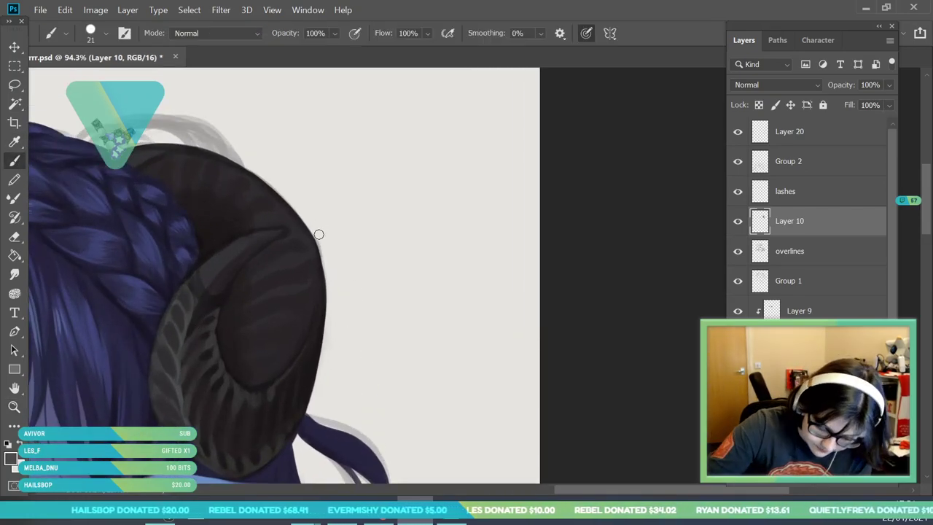
- Set the brush to 37 px and dab a grey highlight on the upper crest of the near horn
{"action": "left_click", "coordinate": [105, 33]}
{"action": "left_click_drag", "start_coordinate": [93, 79], "coordinate": [98, 79]}
{"action": "left_click", "coordinate": [242, 179]}
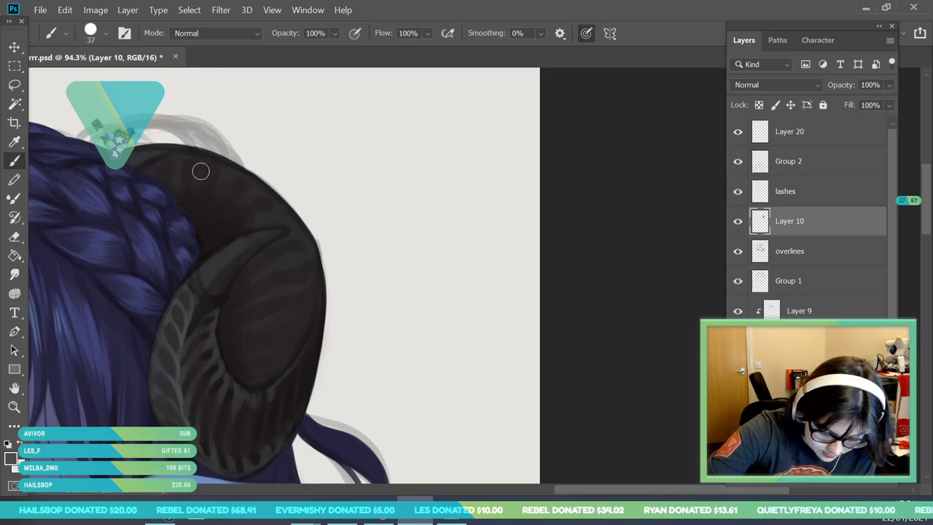
{"action": "mouse_move", "coordinate": [199, 149]}
{"action": "left_mouse_down"}
{"action": "mouse_move", "coordinate": [176, 157]}
{"action": "mouse_move", "coordinate": [204, 159]}
{"action": "left_mouse_up"}
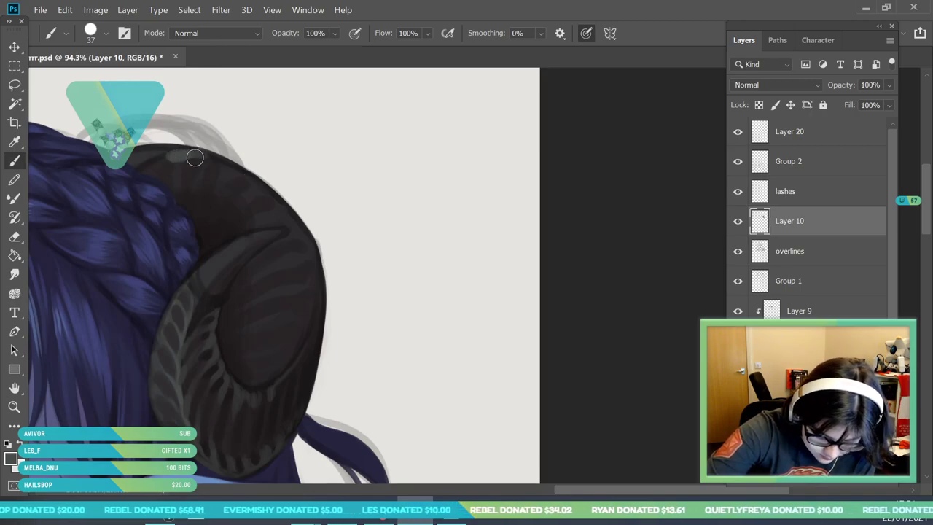
- Reduce the brush to 29 px and dab grey ridge highlights along the near horn's outer curve and the front section's edge
{"action": "left_click", "coordinate": [106, 33]}
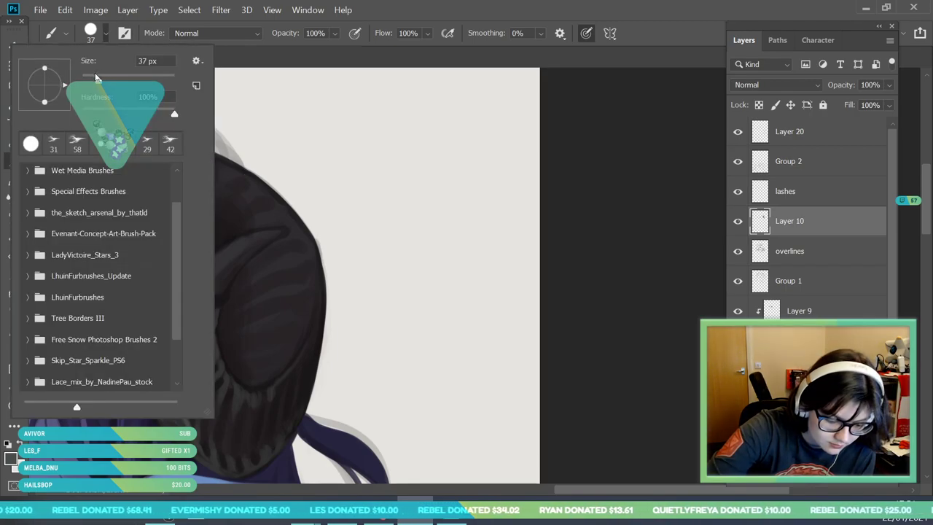
{"action": "left_click_drag", "start_coordinate": [98, 79], "coordinate": [95, 78]}
{"action": "left_click", "coordinate": [230, 170]}
{"action": "mouse_move", "coordinate": [224, 166]}
{"action": "left_mouse_down"}
{"action": "mouse_move", "coordinate": [279, 202]}
{"action": "mouse_move", "coordinate": [320, 273]}
{"action": "left_mouse_up"}
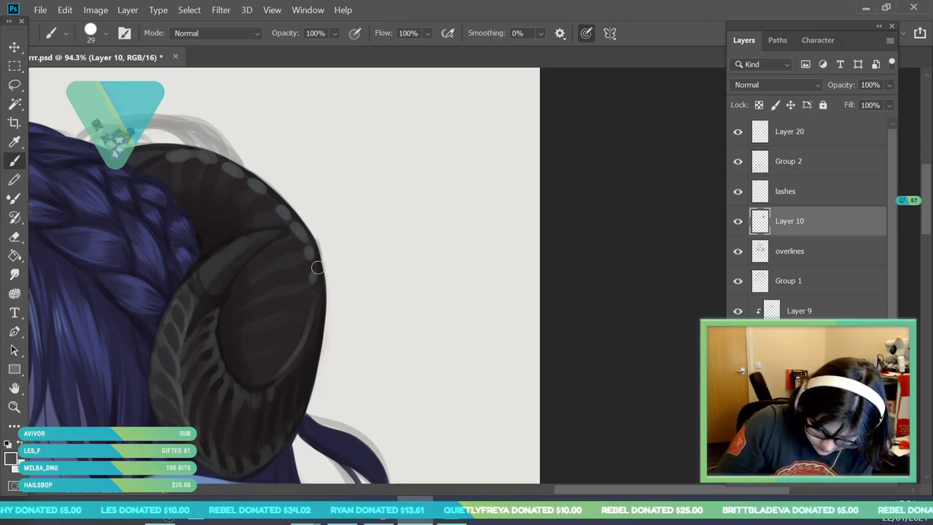
{"action": "left_click_drag", "start_coordinate": [305, 343], "coordinate": [319, 298]}
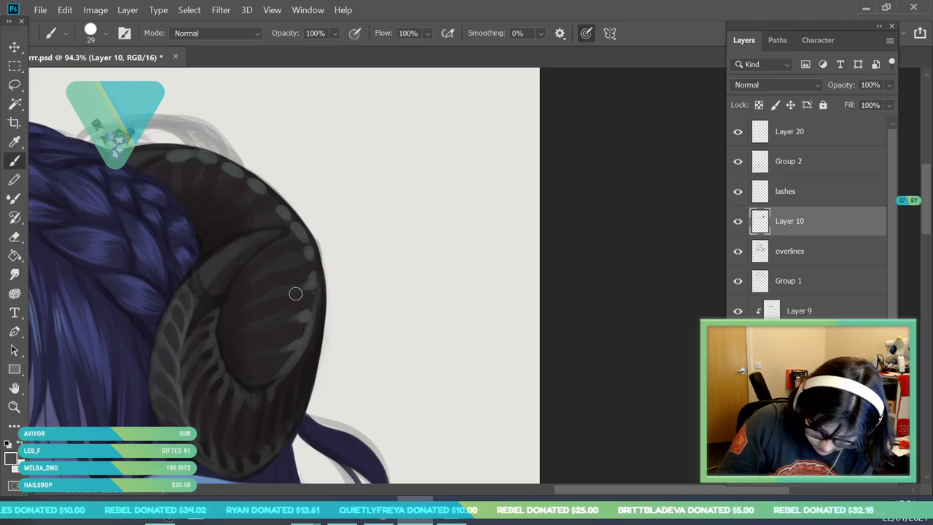
- Paint grey ridge highlights along the outer edge of the near horn's curled front section and check them against the whole portrait
{"action": "left_click_drag", "start_coordinate": [312, 257], "coordinate": [314, 308]}
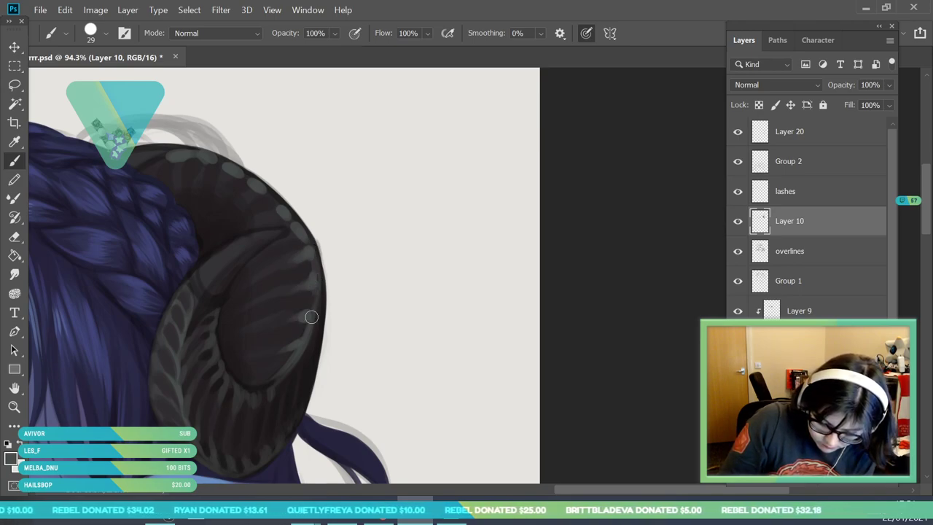
{"action": "left_click", "coordinate": [15, 407]}
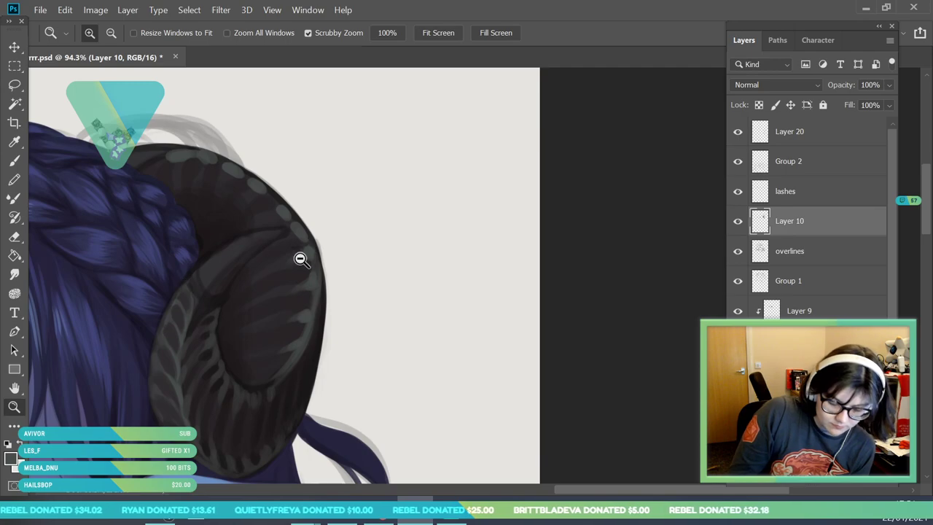
{"action": "left_click_drag", "start_coordinate": [303, 242], "coordinate": [271, 350]}
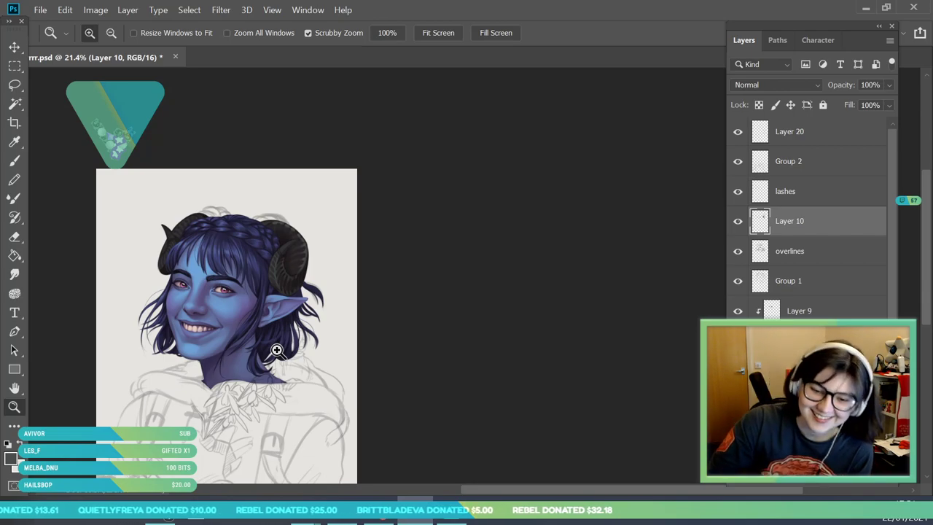
{"action": "left_click_drag", "start_coordinate": [298, 243], "coordinate": [324, 368]}
{"action": "left_click_drag", "start_coordinate": [215, 173], "coordinate": [256, 204]}
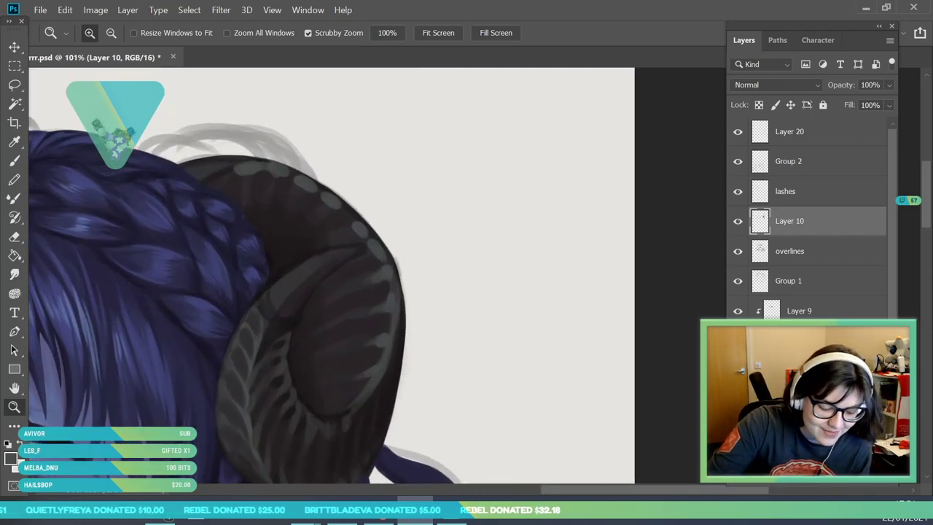
- Set the brush to 15 px and paint a thin grey rim along the near horn's upper crest and outer curve
{"action": "left_click", "coordinate": [21, 161]}
{"action": "left_click", "coordinate": [106, 34]}
{"action": "left_click_drag", "start_coordinate": [94, 81], "coordinate": [89, 81]}
{"action": "left_click", "coordinate": [252, 163]}
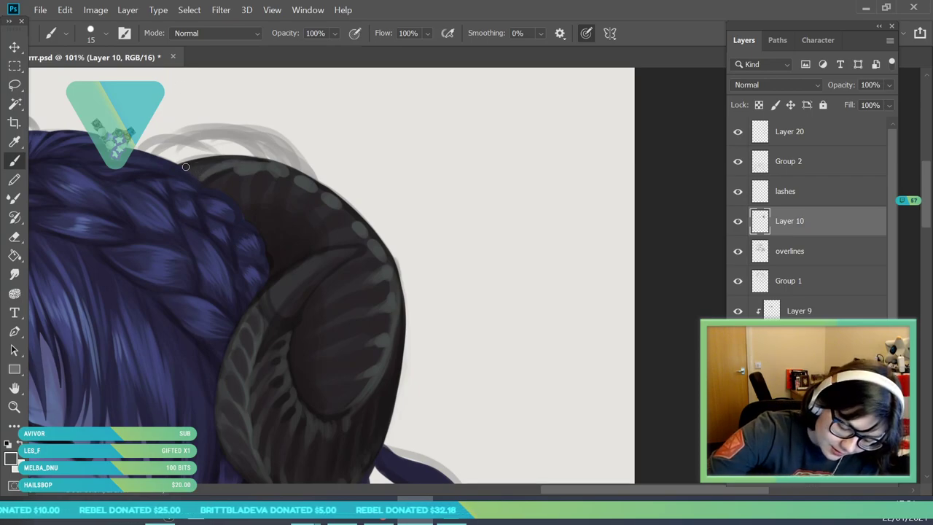
{"action": "left_click_drag", "start_coordinate": [192, 163], "coordinate": [263, 163]}
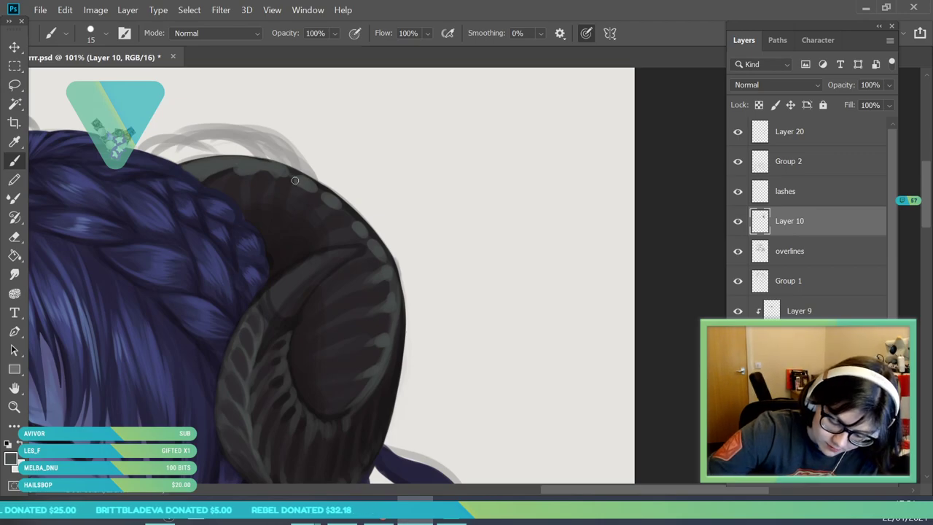
{"action": "left_click_drag", "start_coordinate": [274, 163], "coordinate": [362, 226]}
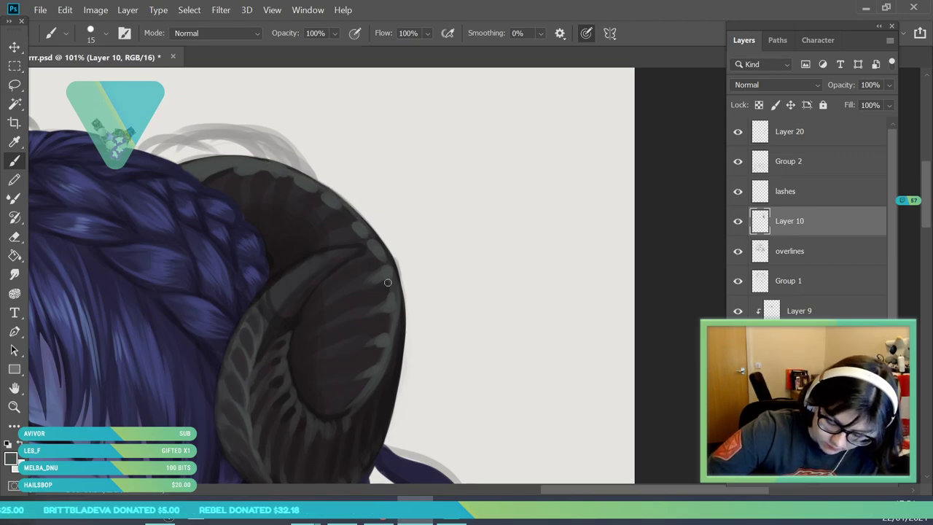
- Enlarge the brush to 58 px and stroke grey ridges inward from the near horn's upper crest
{"action": "left_click", "coordinate": [105, 35]}
{"action": "left_click", "coordinate": [107, 77]}
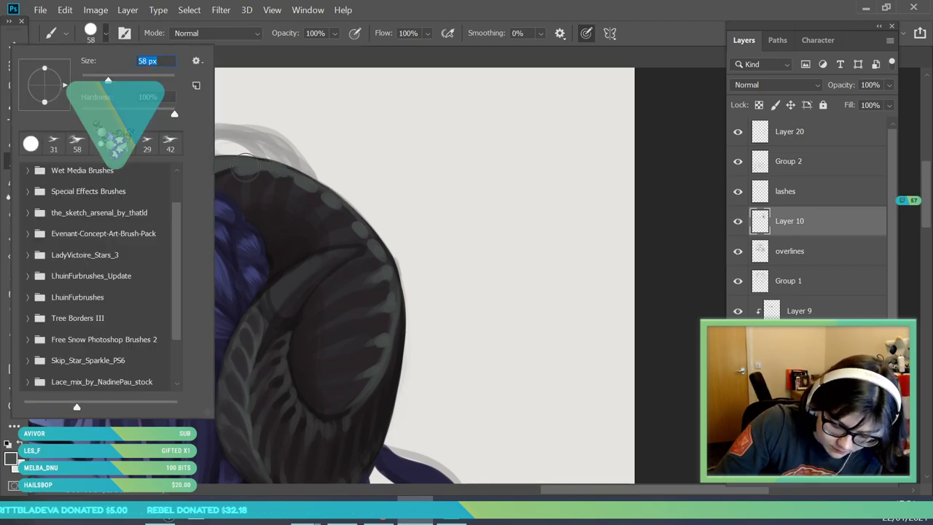
{"action": "key", "text": "Return"}
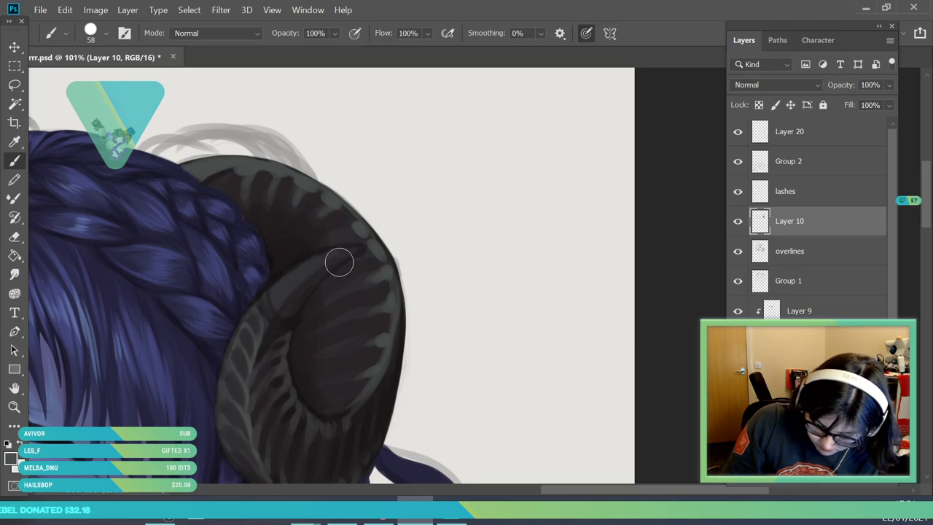
- Pick a darker tone from the near horn's crest and deepen the gaps between the ridge highlights along the outer curve
{"action": "key", "text": "i"}
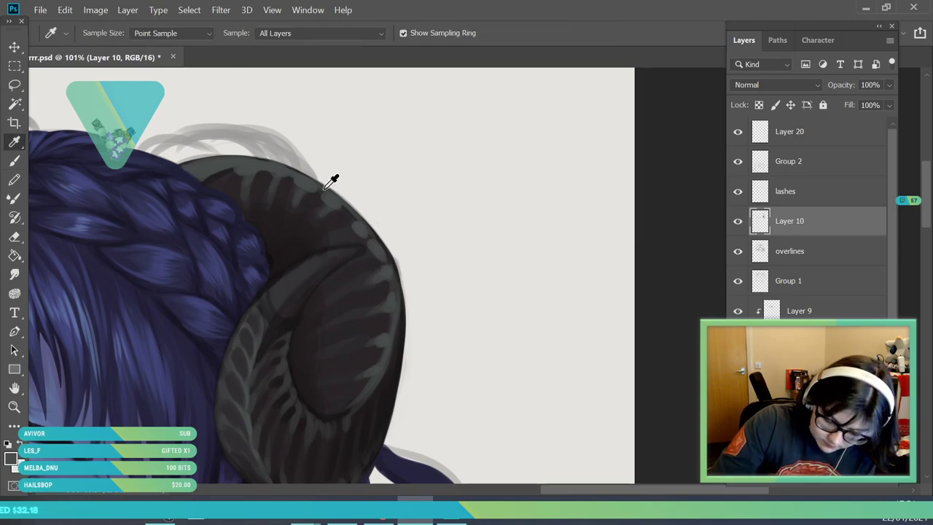
{"action": "left_click", "coordinate": [323, 184]}
{"action": "key", "text": "b"}
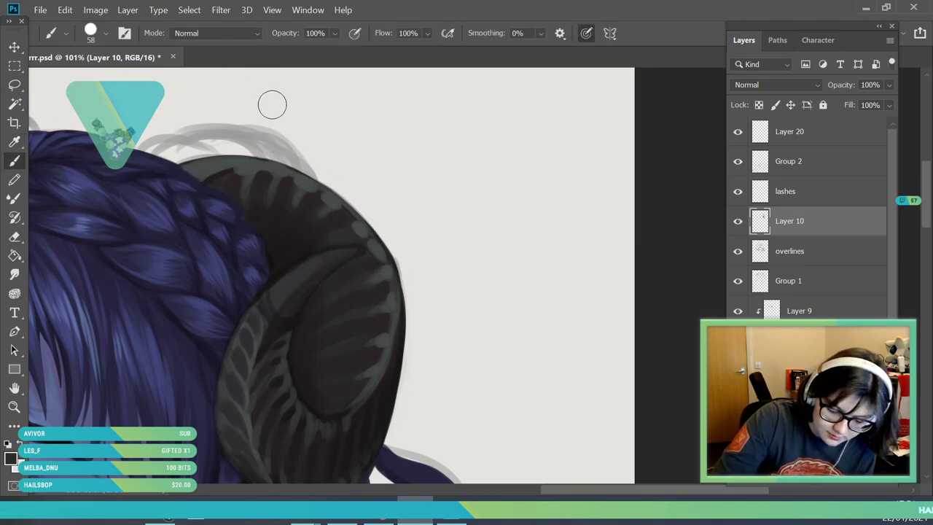
{"action": "mouse_move", "coordinate": [291, 173]}
{"action": "left_mouse_down"}
{"action": "mouse_move", "coordinate": [345, 212]}
{"action": "mouse_move", "coordinate": [383, 264]}
{"action": "mouse_move", "coordinate": [375, 272]}
{"action": "mouse_move", "coordinate": [382, 260]}
{"action": "left_mouse_up"}
- Sample the near horn's ridge grey and change the foreground colour to a lighter grey
{"action": "left_click", "coordinate": [14, 406]}
{"action": "mouse_move", "coordinate": [301, 226]}
{"action": "left_mouse_down"}
{"action": "mouse_move", "coordinate": [247, 360]}
{"action": "mouse_move", "coordinate": [343, 298]}
{"action": "mouse_move", "coordinate": [357, 325]}
{"action": "left_mouse_up"}
{"action": "left_click_drag", "start_coordinate": [278, 208], "coordinate": [291, 231]}
{"action": "left_click_drag", "start_coordinate": [130, 146], "coordinate": [155, 185]}
{"action": "left_click", "coordinate": [16, 142]}
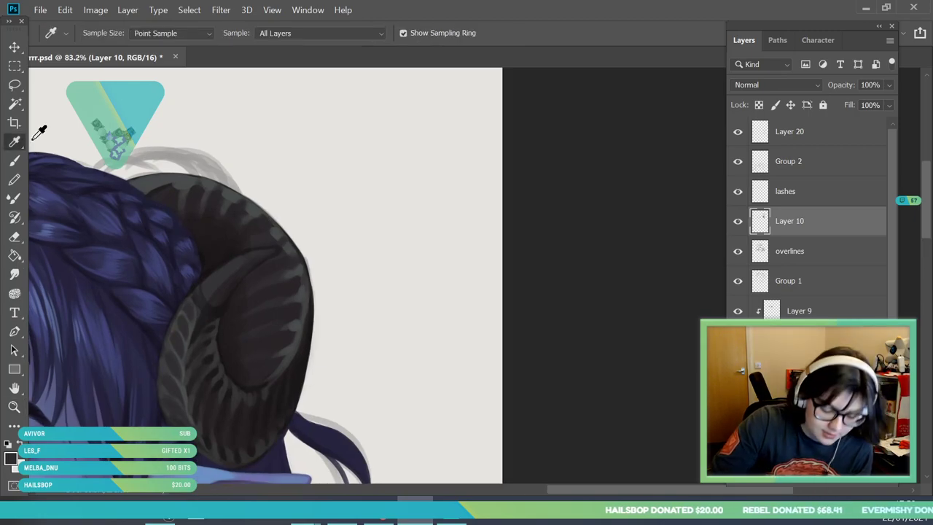
{"action": "left_click", "coordinate": [16, 459]}
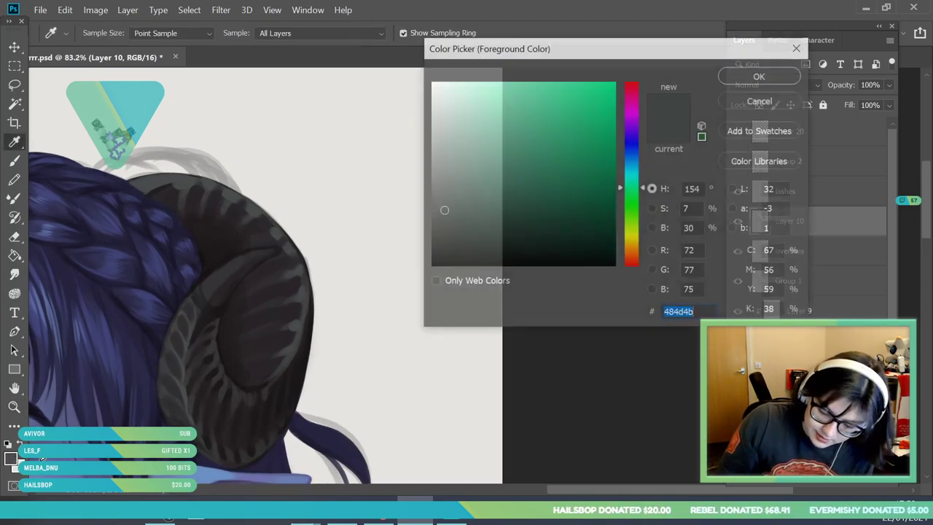
{"action": "left_click", "coordinate": [443, 171]}
{"action": "left_click", "coordinate": [732, 81]}
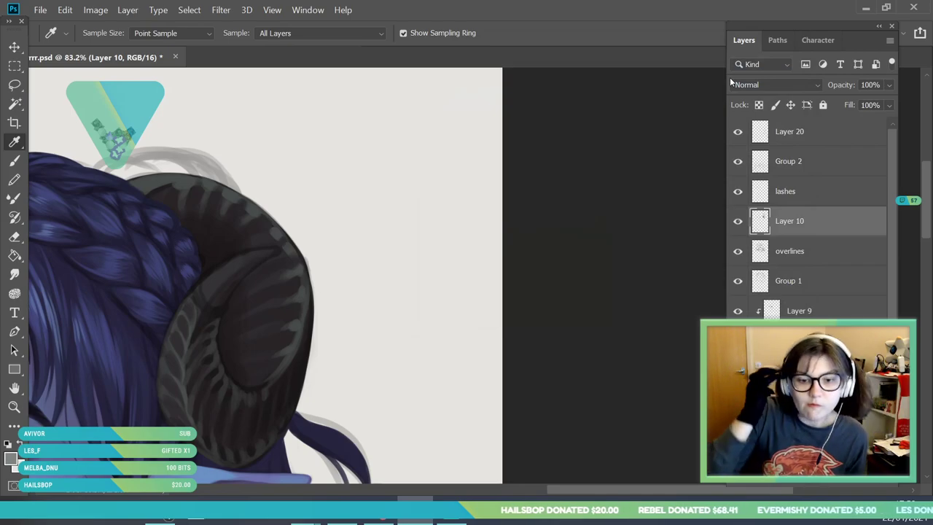
- Set the brush to 15 px and dab lighter grey highlights on the near horn's upper crest ridges
{"action": "left_click", "coordinate": [14, 407]}
{"action": "left_click_drag", "start_coordinate": [319, 238], "coordinate": [235, 240]}
{"action": "left_click_drag", "start_coordinate": [187, 191], "coordinate": [284, 188]}
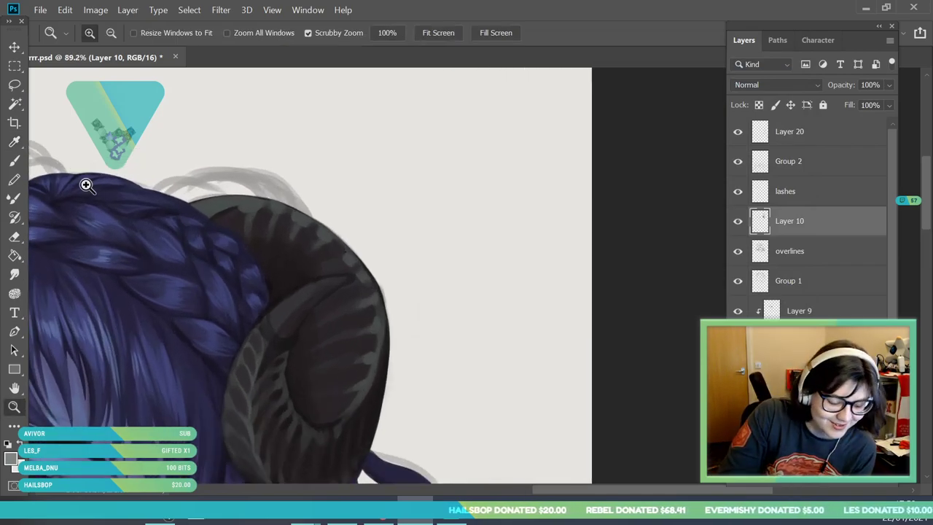
{"action": "left_click", "coordinate": [15, 161]}
{"action": "left_click", "coordinate": [93, 34]}
{"action": "left_click_drag", "start_coordinate": [99, 81], "coordinate": [92, 80]}
{"action": "left_click", "coordinate": [229, 207]}
{"action": "left_click", "coordinate": [90, 32]}
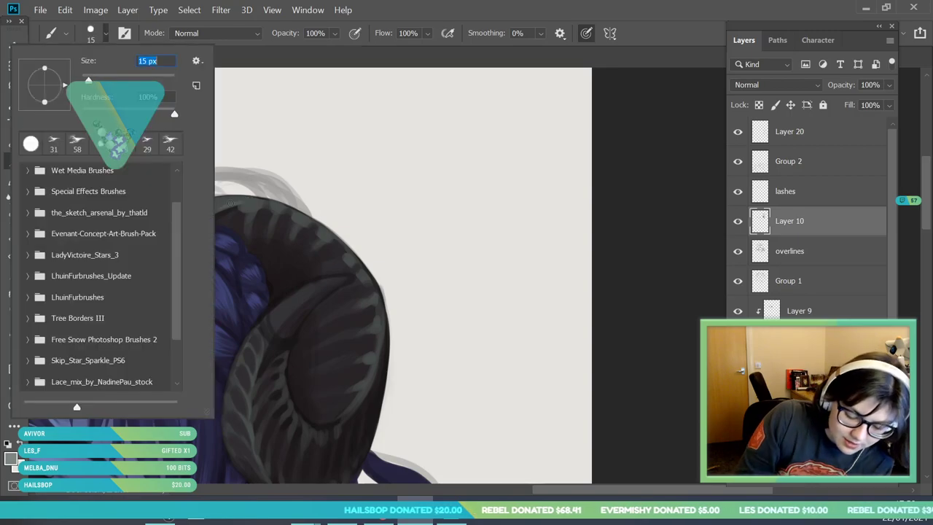
{"action": "left_click", "coordinate": [217, 213]}
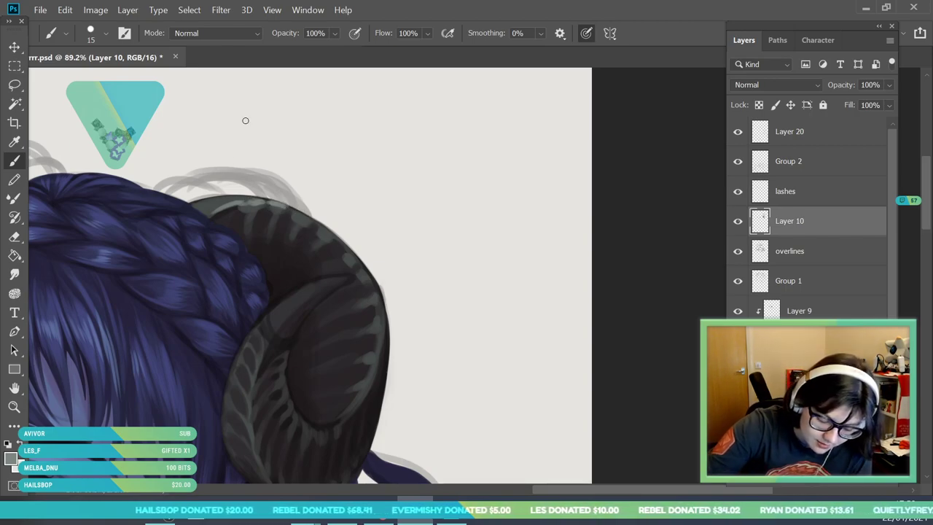
- Paint thin light grey highlights along the ridge line and outer edge of the near horn's inner band
{"action": "key", "text": "z"}
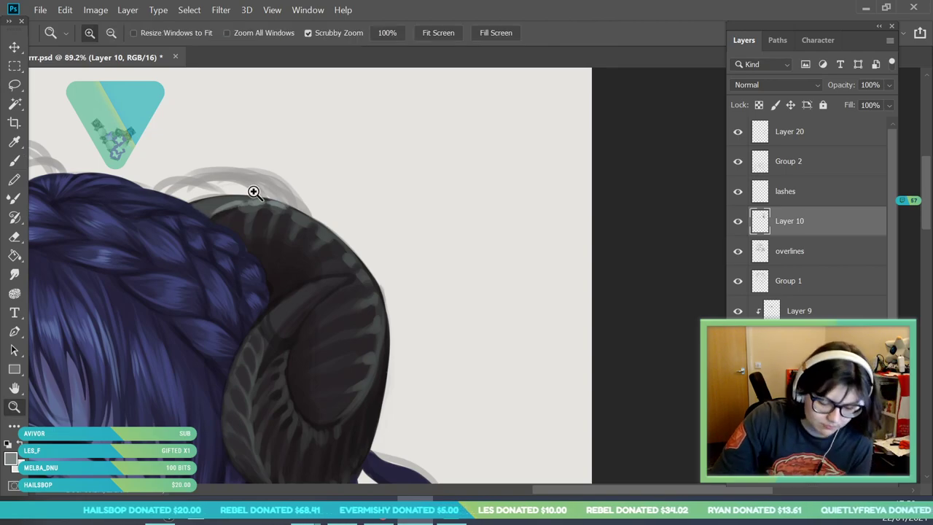
{"action": "left_click_drag", "start_coordinate": [254, 195], "coordinate": [236, 345]}
{"action": "left_click_drag", "start_coordinate": [292, 289], "coordinate": [321, 325]}
{"action": "key", "text": "b"}
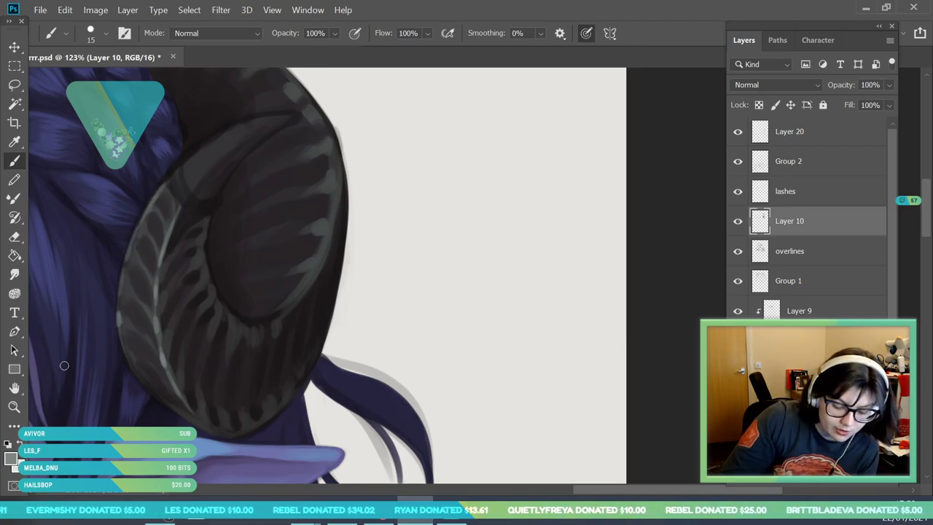
- Add light grey accents to the ridge tips along the near horn's crest and the curled front section's edge
{"action": "key", "text": "z"}
{"action": "left_click_drag", "start_coordinate": [220, 251], "coordinate": [241, 292]}
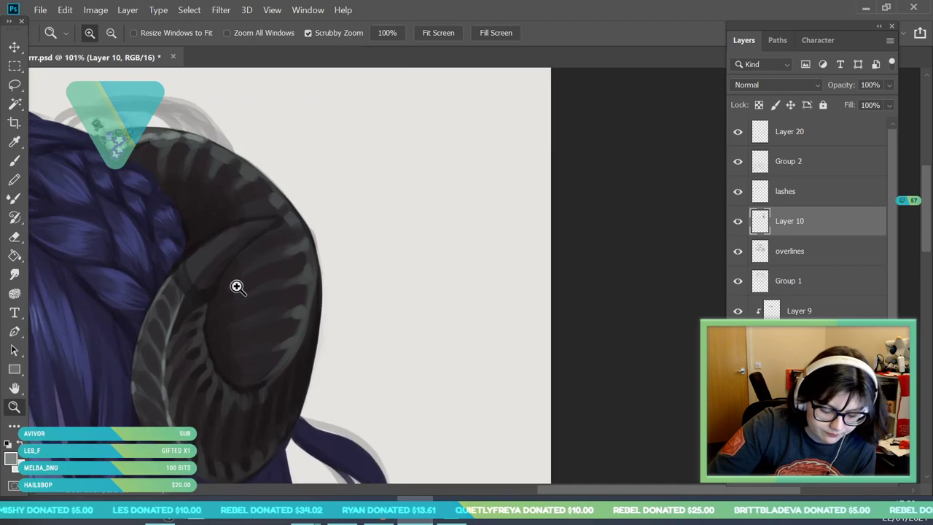
{"action": "key", "text": "b"}
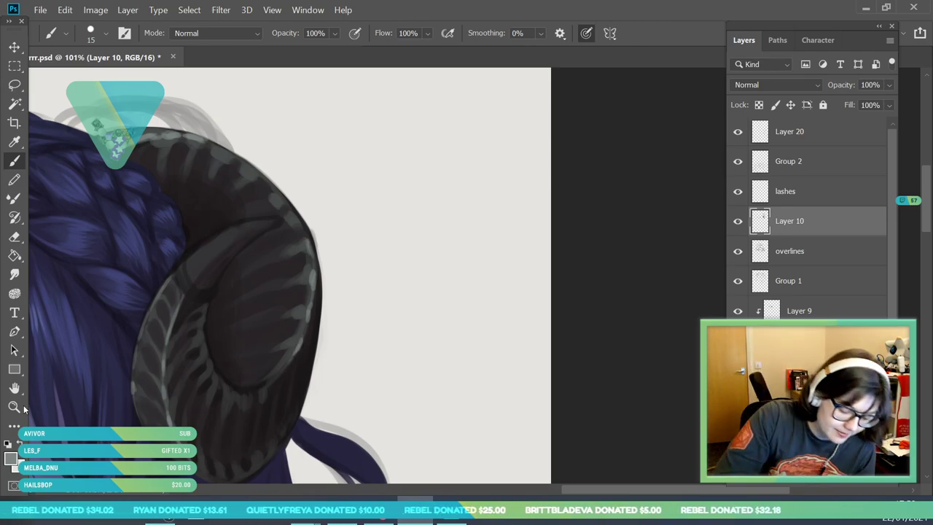
- Pick a dark grey from the lower near horn and paint along its outer edge beside and below the curled section
{"action": "key", "text": "z"}
{"action": "scroll", "coordinate": [248, 364], "scroll_direction": "down", "scroll_amount": 8}
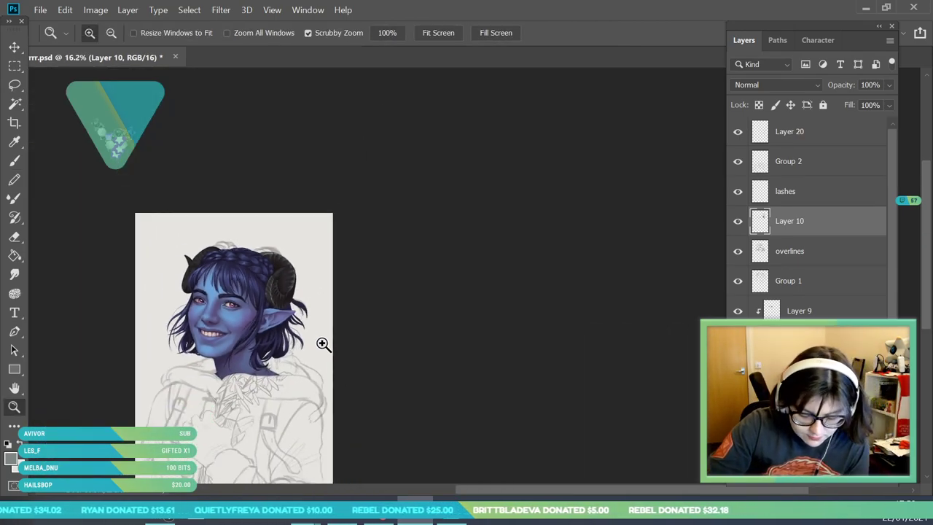
{"action": "scroll", "coordinate": [324, 332], "scroll_direction": "up", "scroll_amount": 4}
{"action": "scroll", "coordinate": [326, 357], "scroll_direction": "up", "scroll_amount": 5}
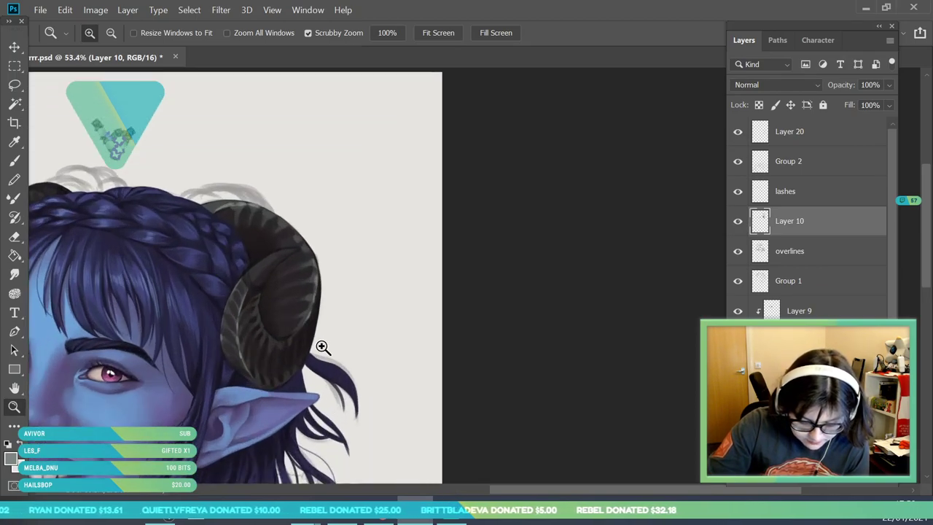
{"action": "key", "text": "i"}
{"action": "left_click", "coordinate": [248, 384]}
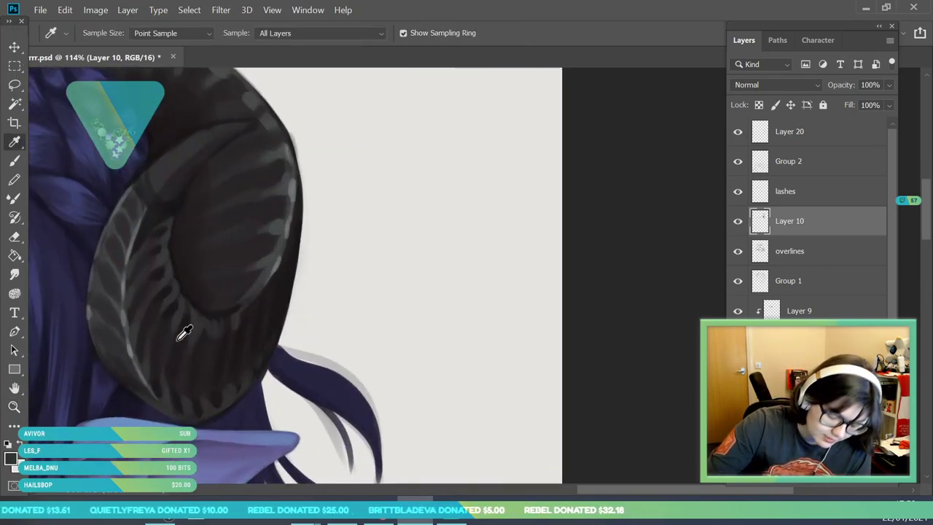
{"action": "key", "text": "b"}
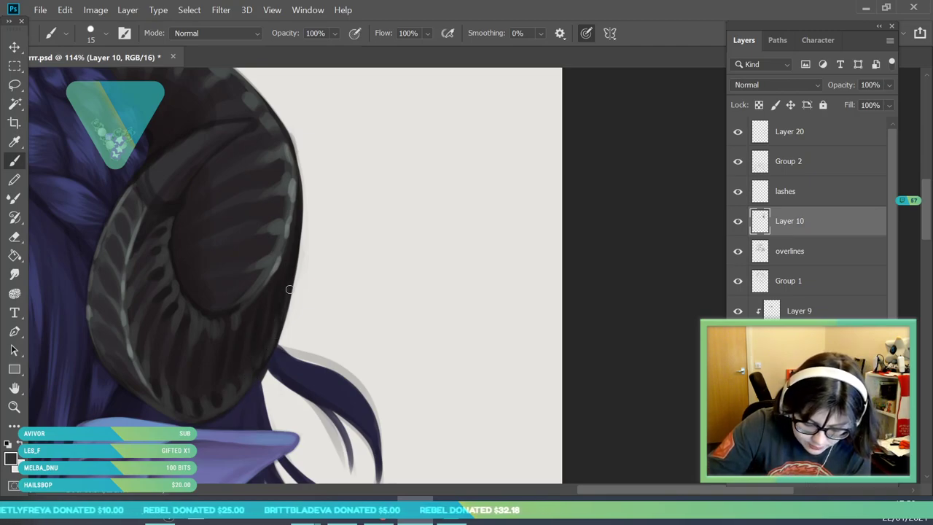
{"action": "mouse_move", "coordinate": [304, 196]}
{"action": "left_mouse_down"}
{"action": "mouse_move", "coordinate": [277, 334]}
{"action": "mouse_move", "coordinate": [295, 284]}
{"action": "mouse_move", "coordinate": [280, 317]}
{"action": "left_mouse_up"}
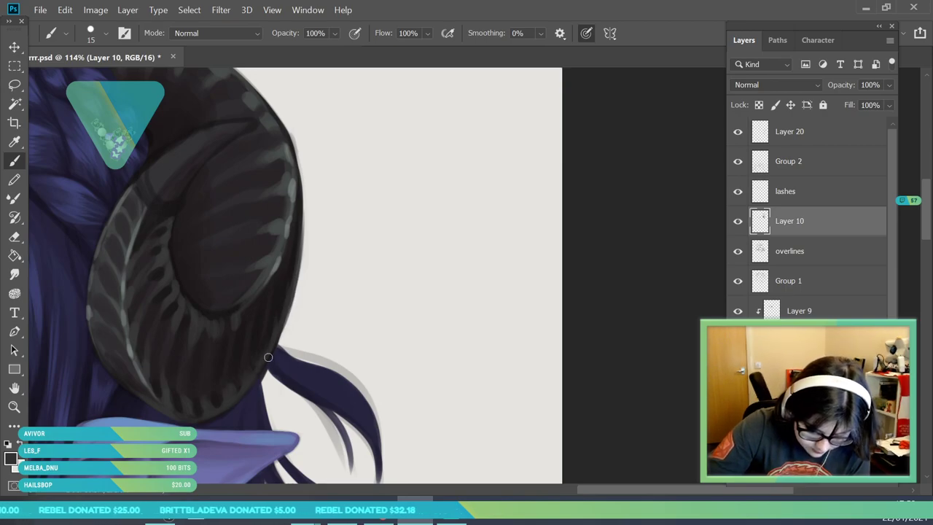
- Pick a near-black tone from the near horn and darken the gaps between the ridges on the inner band's lower part
{"action": "key", "text": "z"}
{"action": "mouse_move", "coordinate": [314, 351]}
{"action": "left_mouse_down"}
{"action": "mouse_move", "coordinate": [252, 345]}
{"action": "mouse_move", "coordinate": [159, 316]}
{"action": "left_mouse_up"}
{"action": "scroll", "coordinate": [287, 266], "scroll_direction": "up", "scroll_amount": 8}
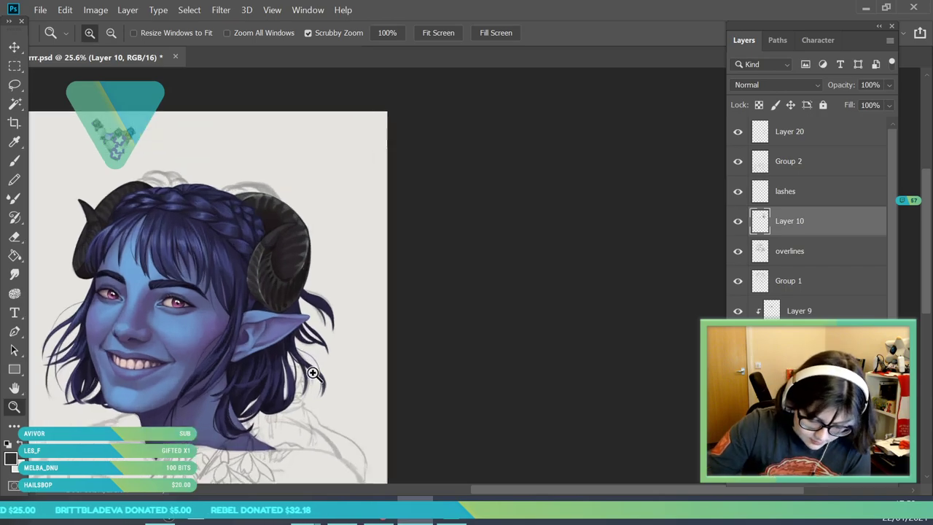
{"action": "key", "text": "i"}
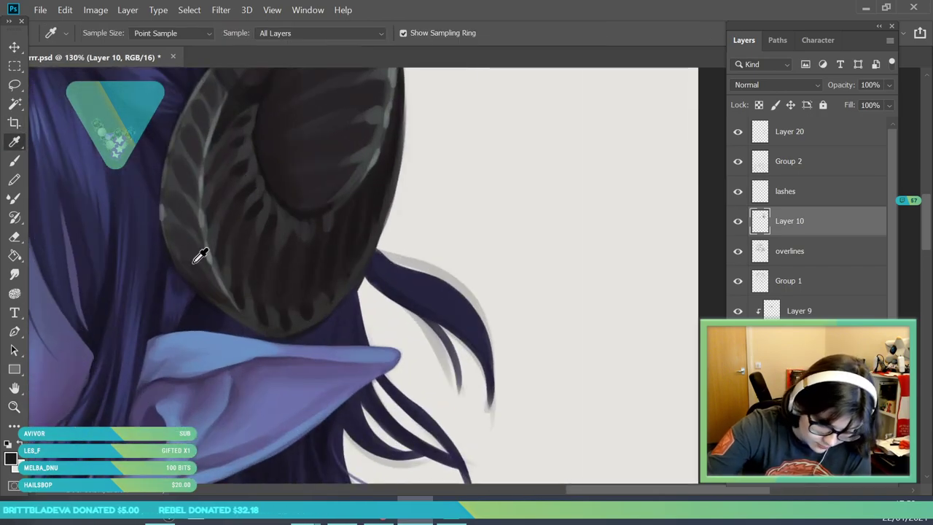
{"action": "key", "text": "b"}
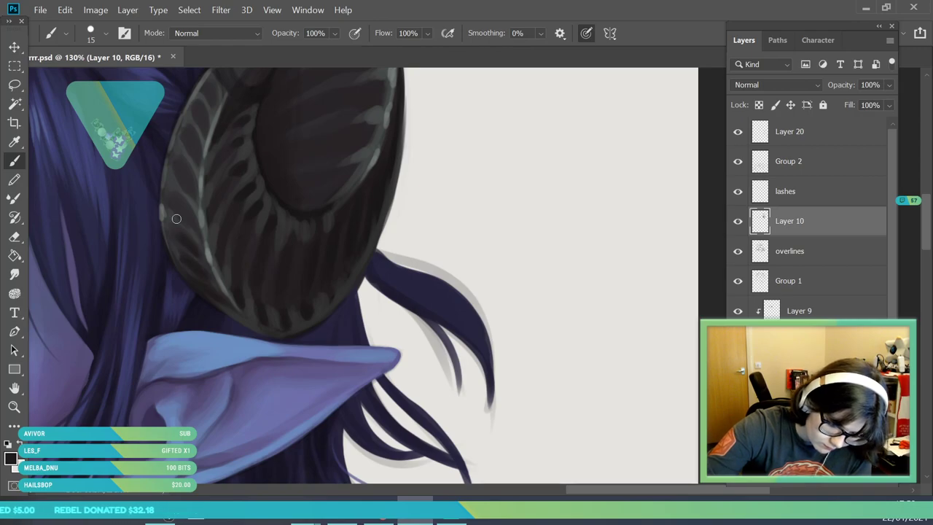
{"action": "left_click_drag", "start_coordinate": [204, 251], "coordinate": [222, 303]}
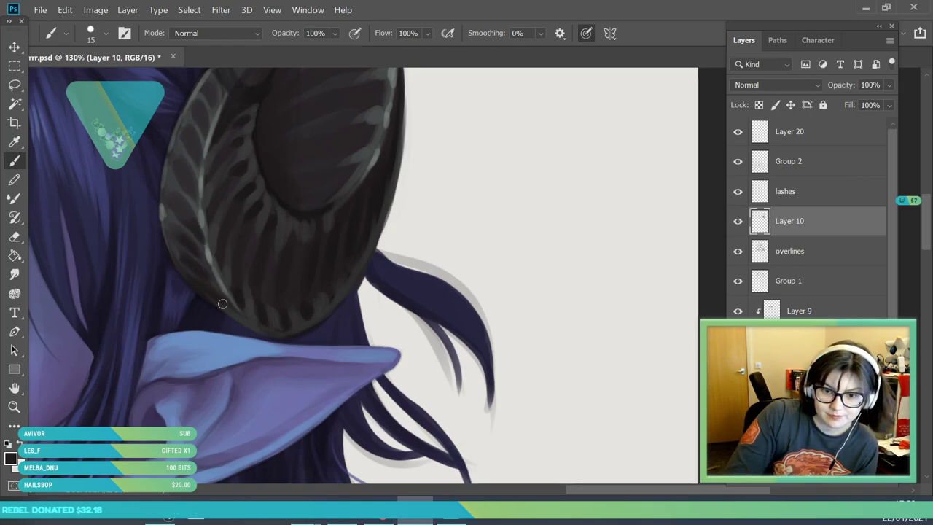
- Examine the whole portrait, comparing the shading of the far horn with the near horn
{"action": "left_click", "coordinate": [15, 407]}
{"action": "left_click_drag", "start_coordinate": [288, 280], "coordinate": [264, 363]}
{"action": "left_click_drag", "start_coordinate": [394, 251], "coordinate": [364, 244]}
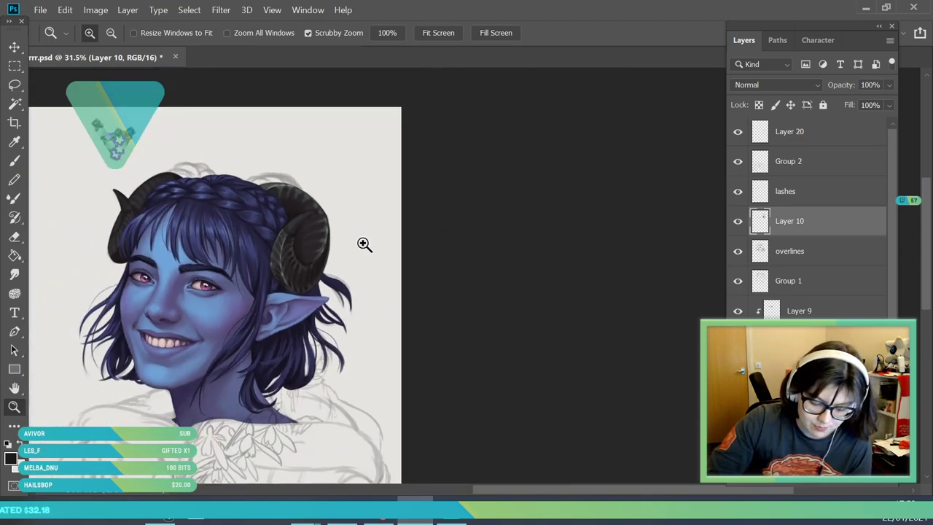
{"action": "left_click_drag", "start_coordinate": [151, 154], "coordinate": [130, 153]}
{"action": "scroll", "coordinate": [124, 151], "scroll_direction": "down", "scroll_amount": 2}
{"action": "scroll", "coordinate": [113, 154], "scroll_direction": "up", "scroll_amount": 1}
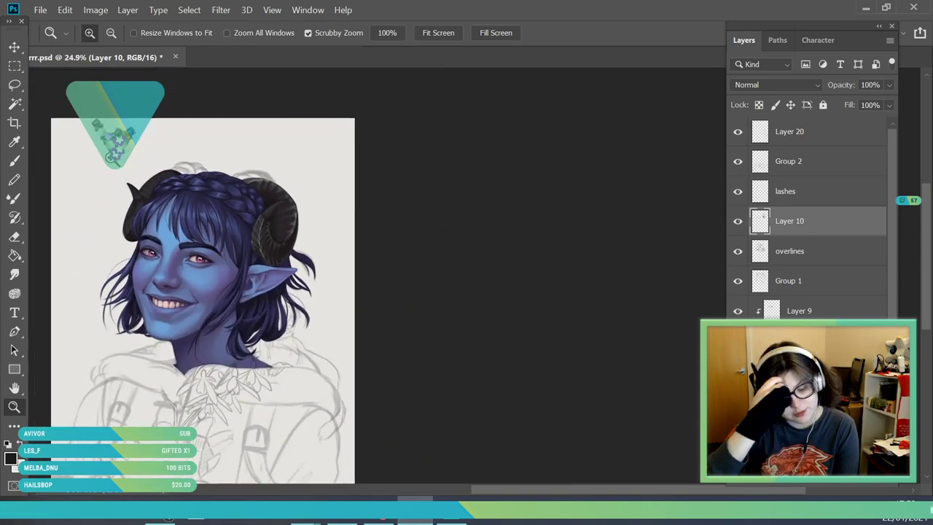
{"action": "scroll", "coordinate": [115, 156], "scroll_direction": "up", "scroll_amount": 1}
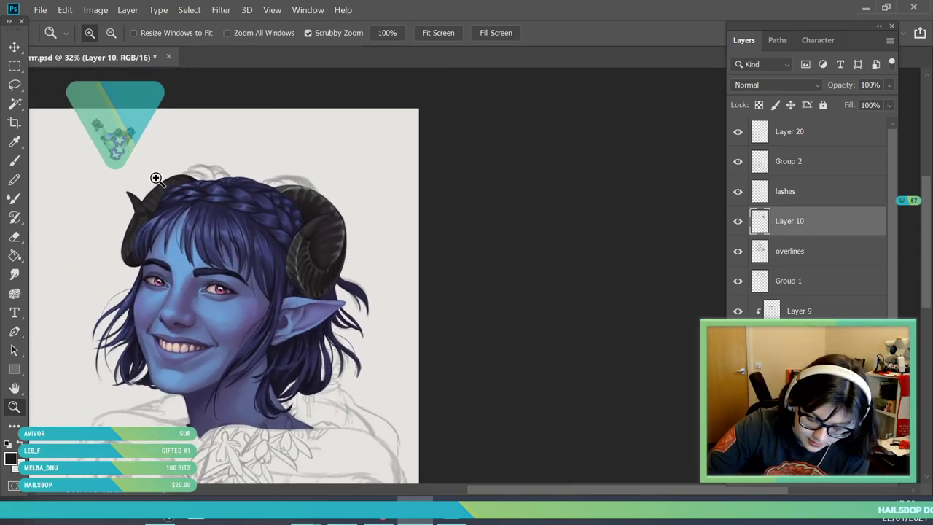
{"action": "scroll", "coordinate": [156, 179], "scroll_direction": "up", "scroll_amount": 1}
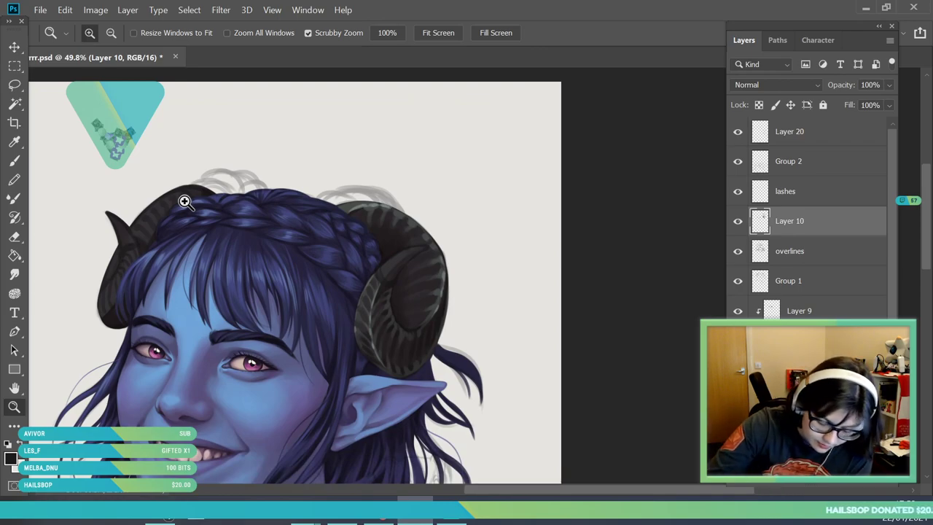
{"action": "scroll", "coordinate": [184, 202], "scroll_direction": "up", "scroll_amount": 1}
- Pick a dark grey from the near horn and touch up the ridges on the far horn's lower section
{"action": "left_click", "coordinate": [14, 142]}
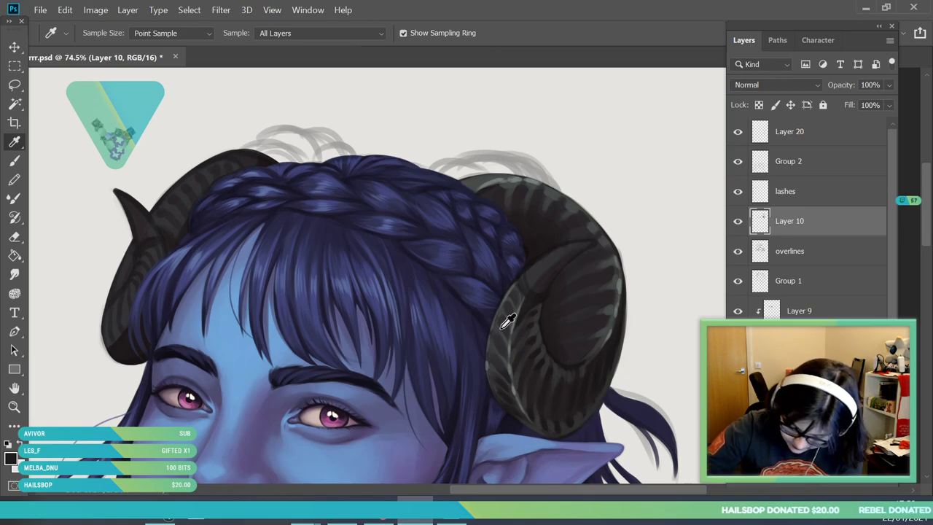
{"action": "left_click", "coordinate": [496, 353]}
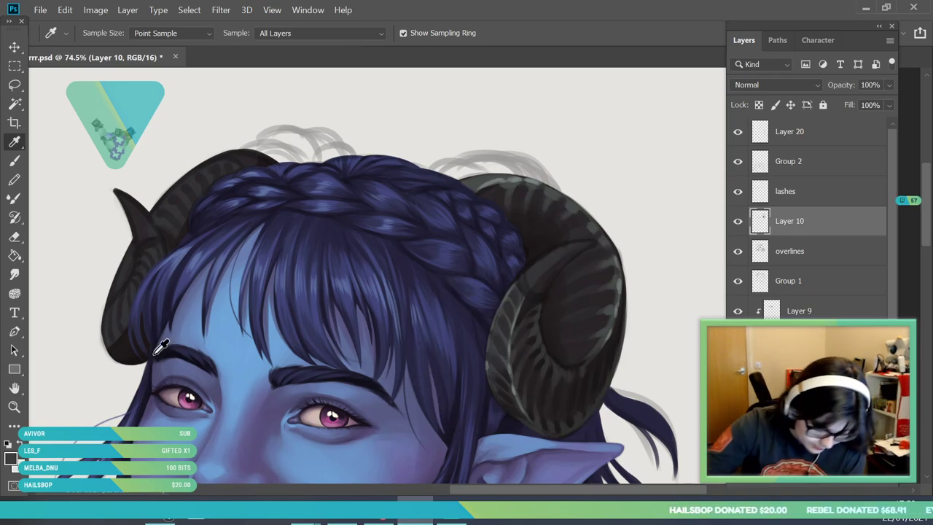
{"action": "key", "text": "z"}
{"action": "scroll", "coordinate": [110, 327], "scroll_direction": "up", "scroll_amount": 2}
{"action": "left_click", "coordinate": [15, 163]}
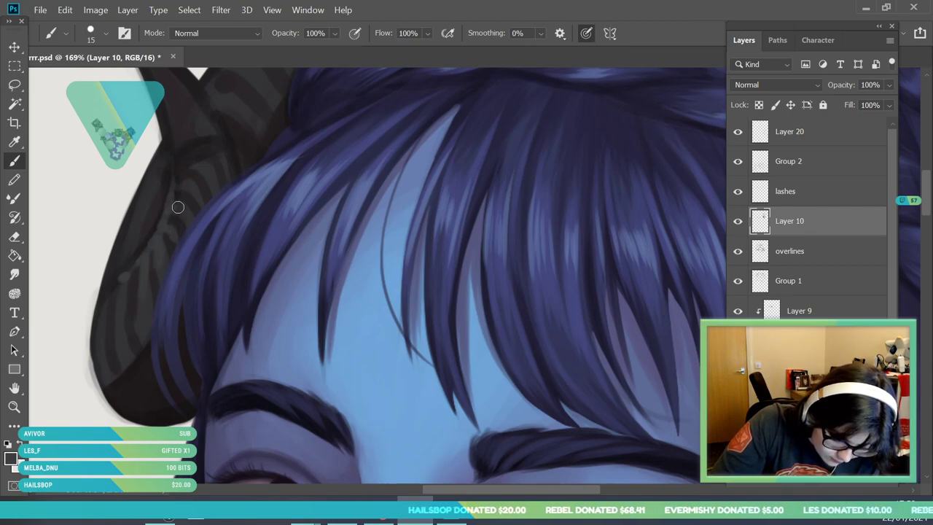
{"action": "key", "text": "z"}
{"action": "mouse_move", "coordinate": [130, 278]}
{"action": "left_mouse_down"}
{"action": "mouse_move", "coordinate": [110, 273]}
{"action": "mouse_move", "coordinate": [119, 267]}
{"action": "mouse_move", "coordinate": [140, 287]}
{"action": "left_mouse_up"}
{"action": "key", "text": "i"}
{"action": "left_click", "coordinate": [430, 318]}
{"action": "left_click", "coordinate": [17, 405]}
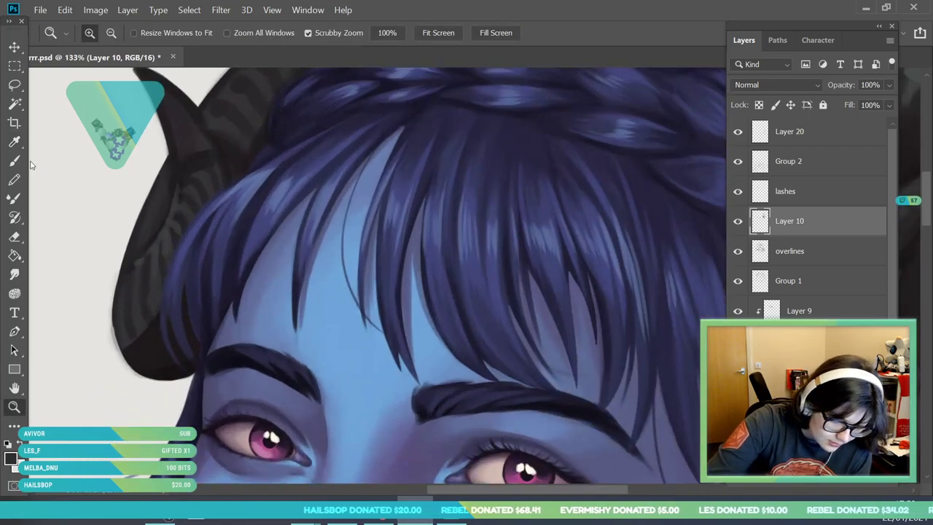
{"action": "left_click", "coordinate": [16, 161]}
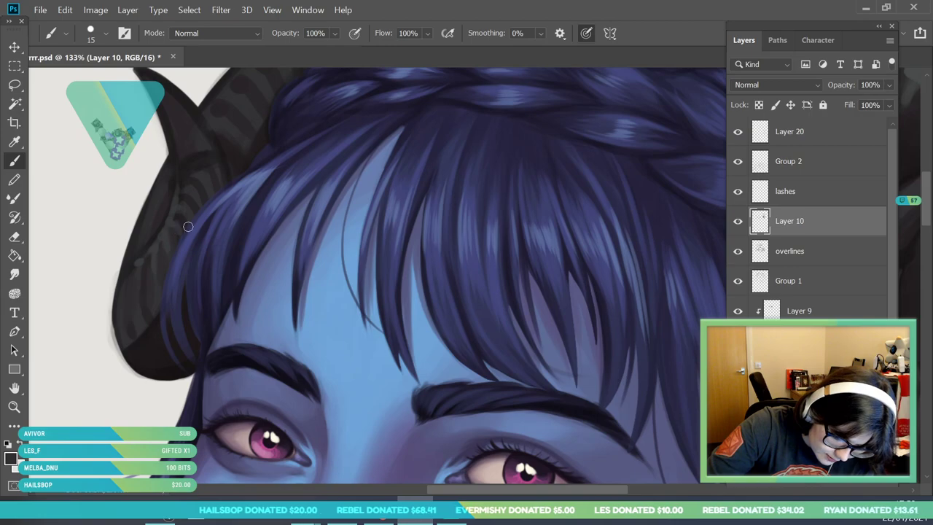
- Pick a near-black tone from the near horn, set the brush to 29 px and darken the far horn's lower section
{"action": "left_click", "coordinate": [16, 143]}
{"action": "left_click", "coordinate": [15, 406]}
{"action": "left_click_drag", "start_coordinate": [121, 268], "coordinate": [102, 256]}
{"action": "left_click", "coordinate": [17, 143]}
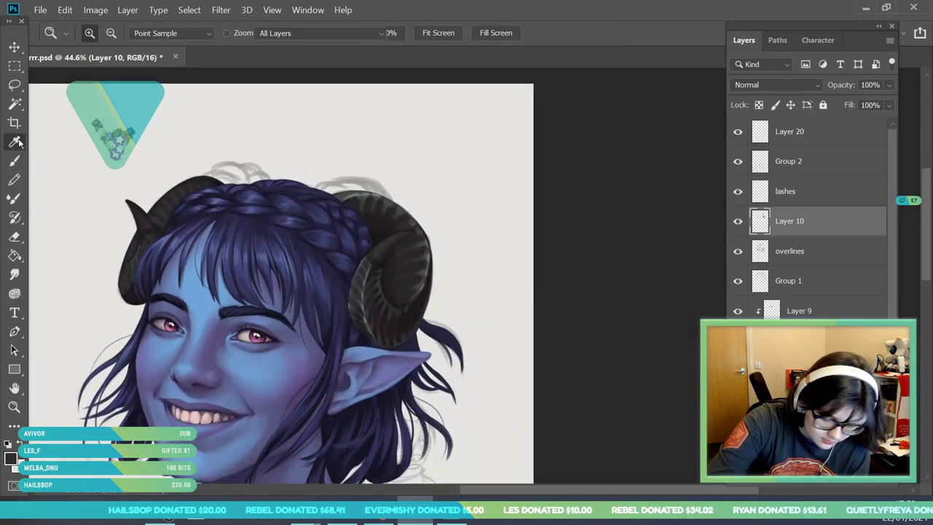
{"action": "left_click", "coordinate": [357, 318]}
{"action": "left_click", "coordinate": [17, 405]}
{"action": "mouse_move", "coordinate": [126, 277]}
{"action": "left_mouse_down"}
{"action": "mouse_move", "coordinate": [144, 304]}
{"action": "mouse_move", "coordinate": [139, 263]}
{"action": "mouse_move", "coordinate": [139, 270]}
{"action": "left_mouse_up"}
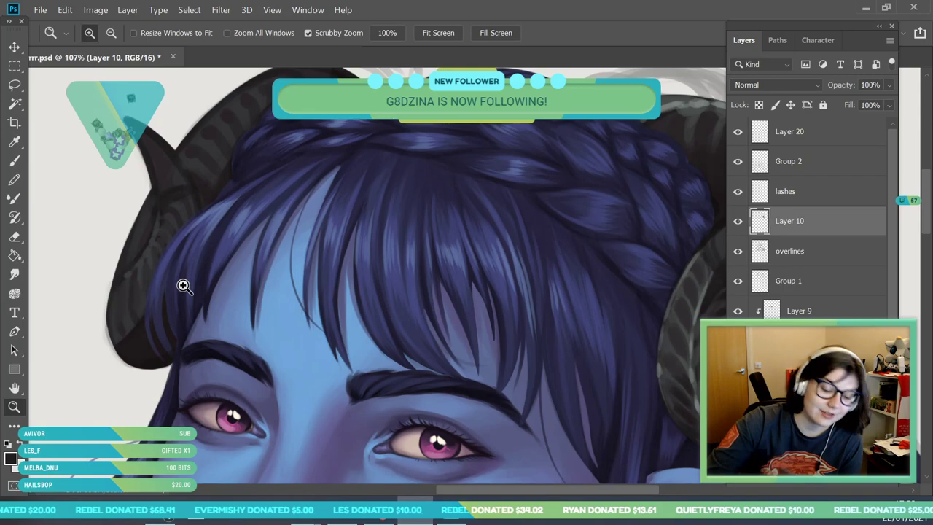
{"action": "left_click_drag", "start_coordinate": [159, 261], "coordinate": [153, 279]}
{"action": "left_click", "coordinate": [15, 161]}
{"action": "left_click", "coordinate": [106, 33]}
{"action": "left_click_drag", "start_coordinate": [89, 80], "coordinate": [95, 80]}
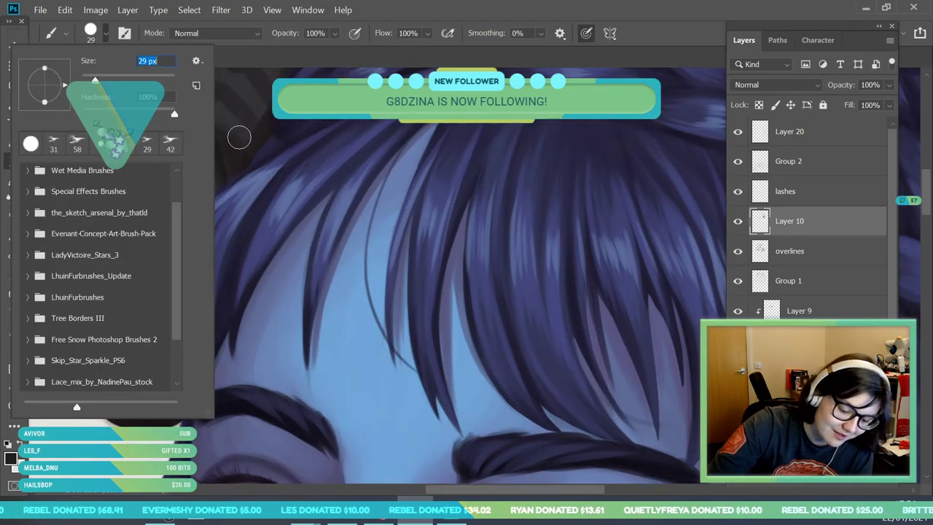
{"action": "left_click", "coordinate": [229, 162]}
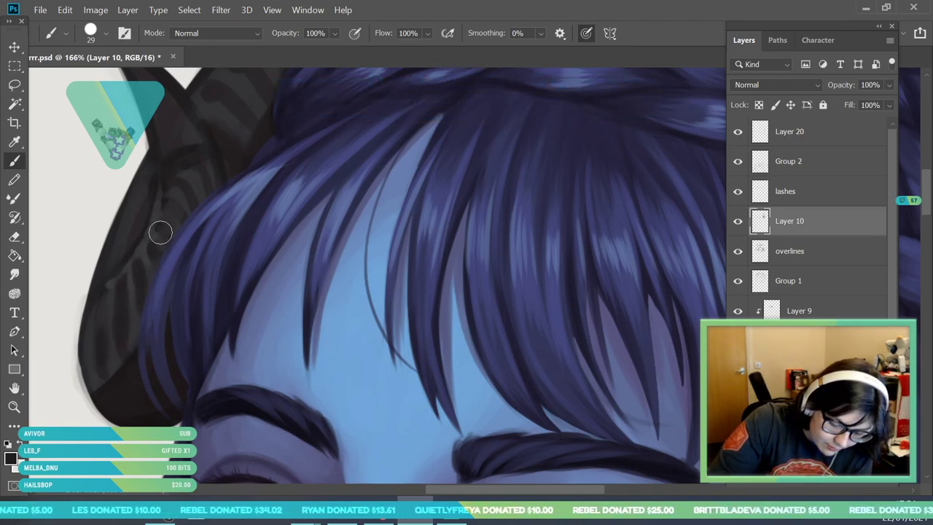
- Pick a lighter grey from the near horn and paint a thin 7 px highlight along the far horn's lower ridge line
{"action": "key", "text": "z"}
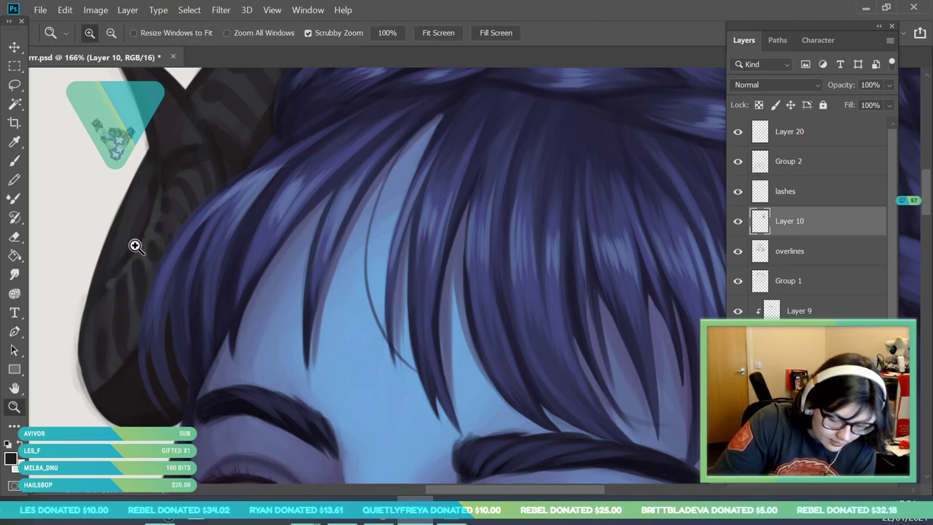
{"action": "left_click_drag", "start_coordinate": [134, 244], "coordinate": [83, 468]}
{"action": "mouse_move", "coordinate": [157, 305]}
{"action": "left_mouse_down"}
{"action": "mouse_move", "coordinate": [139, 314]}
{"action": "mouse_move", "coordinate": [118, 225]}
{"action": "left_mouse_up"}
{"action": "left_click", "coordinate": [17, 157]}
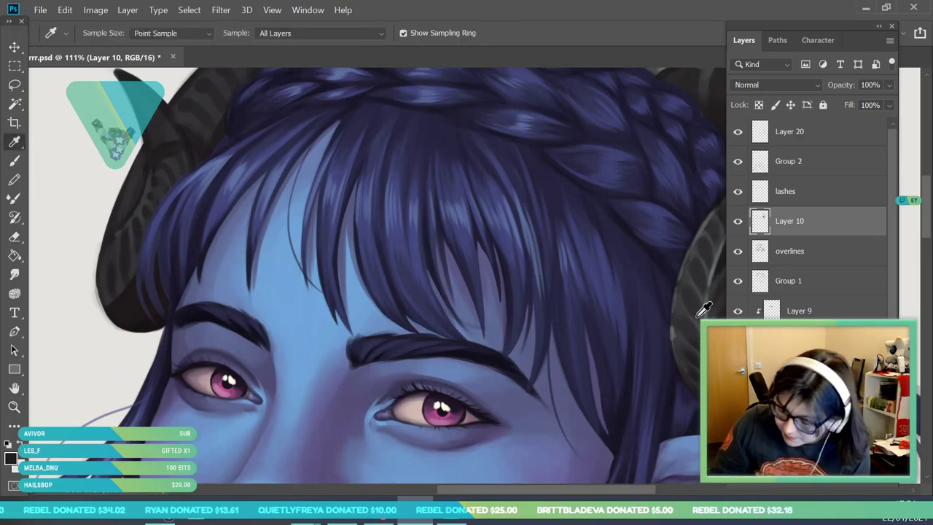
{"action": "left_click", "coordinate": [16, 406]}
{"action": "left_click_drag", "start_coordinate": [69, 167], "coordinate": [74, 182]}
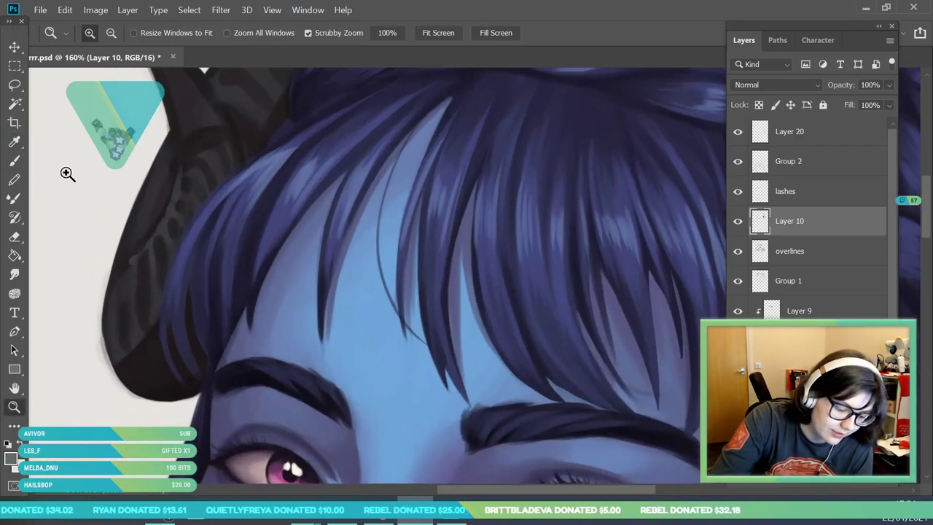
{"action": "left_click", "coordinate": [17, 161]}
{"action": "left_click", "coordinate": [107, 34]}
{"action": "left_click_drag", "start_coordinate": [92, 79], "coordinate": [87, 79]}
{"action": "key", "text": "Return"}
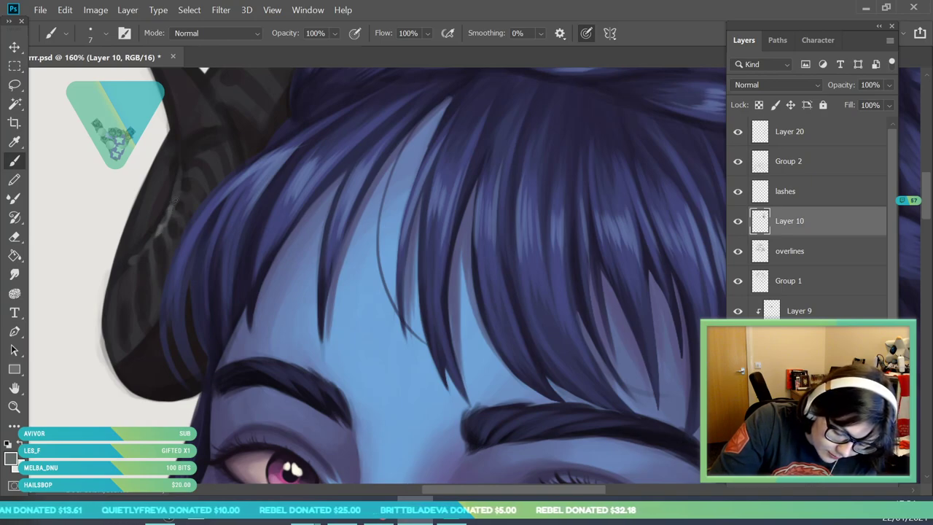
{"action": "left_click_drag", "start_coordinate": [155, 234], "coordinate": [134, 258]}
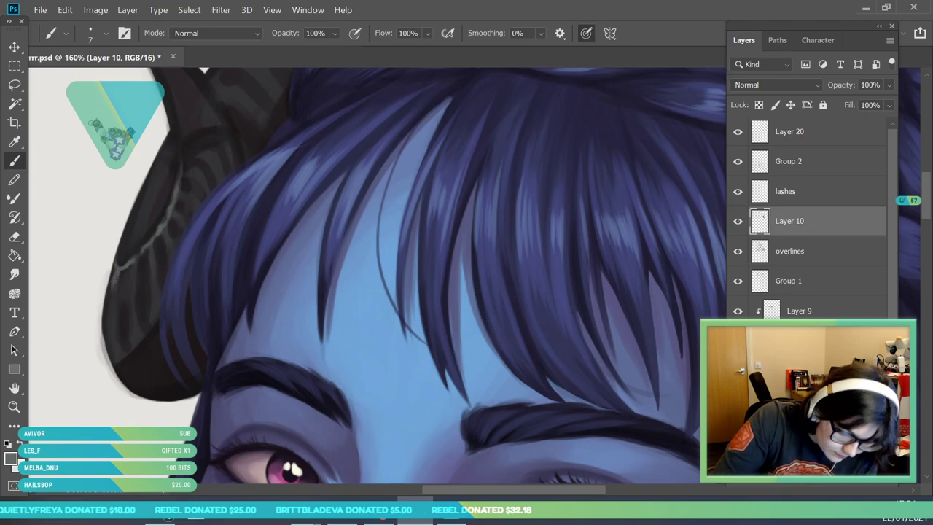
- Set the brush to 21 px and extend light grey strokes down the ridges of the far horn's lower section
{"action": "left_click", "coordinate": [106, 34]}
{"action": "left_click_drag", "start_coordinate": [86, 79], "coordinate": [90, 79]}
{"action": "left_click", "coordinate": [235, 159]}
{"action": "left_click_drag", "start_coordinate": [164, 235], "coordinate": [171, 279]}
{"action": "mouse_move", "coordinate": [153, 244]}
{"action": "left_mouse_down"}
{"action": "mouse_move", "coordinate": [150, 287]}
{"action": "mouse_move", "coordinate": [135, 293]}
{"action": "left_mouse_up"}
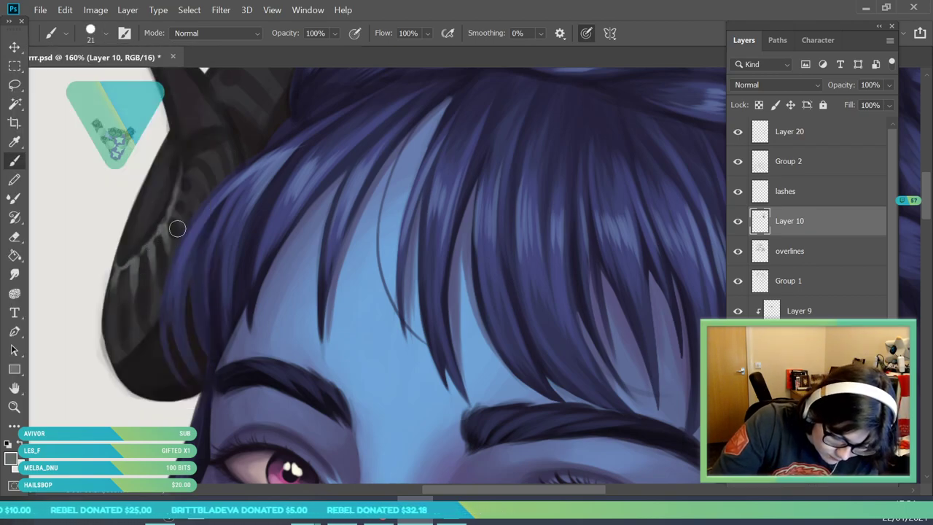
- Pick a dark grey from the far horn and paint the outer edge and base of its lower section with a 15 px brush
{"action": "key", "text": "z"}
{"action": "left_click_drag", "start_coordinate": [268, 313], "coordinate": [157, 353]}
{"action": "mouse_move", "coordinate": [178, 296]}
{"action": "left_mouse_down"}
{"action": "mouse_move", "coordinate": [183, 363]}
{"action": "mouse_move", "coordinate": [200, 357]}
{"action": "mouse_move", "coordinate": [187, 385]}
{"action": "left_mouse_up"}
{"action": "left_click", "coordinate": [15, 143]}
{"action": "left_click", "coordinate": [171, 286]}
{"action": "key", "text": "z"}
{"action": "key", "text": "b"}
{"action": "left_click", "coordinate": [105, 36]}
{"action": "left_click_drag", "start_coordinate": [92, 79], "coordinate": [87, 80]}
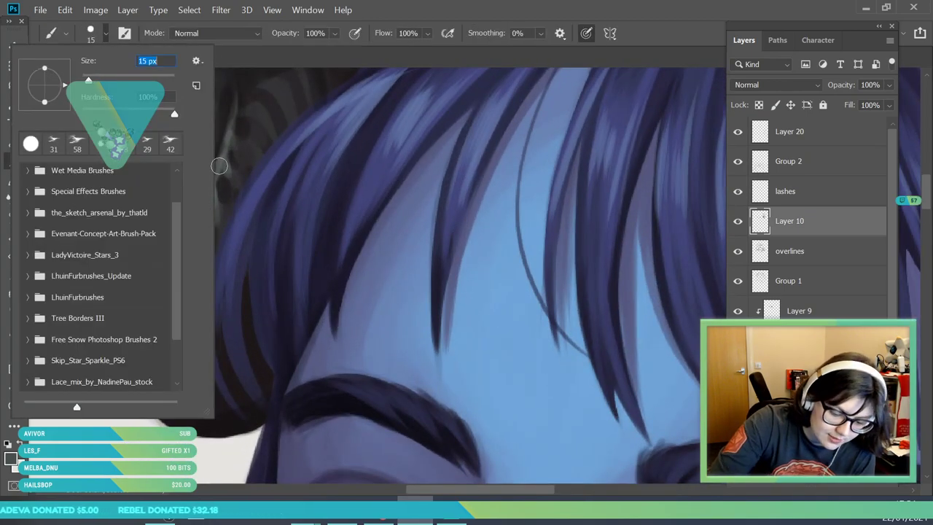
{"action": "left_click", "coordinate": [239, 169]}
{"action": "mouse_move", "coordinate": [141, 373]}
{"action": "left_mouse_down"}
{"action": "mouse_move", "coordinate": [190, 338]}
{"action": "mouse_move", "coordinate": [201, 312]}
{"action": "left_mouse_up"}
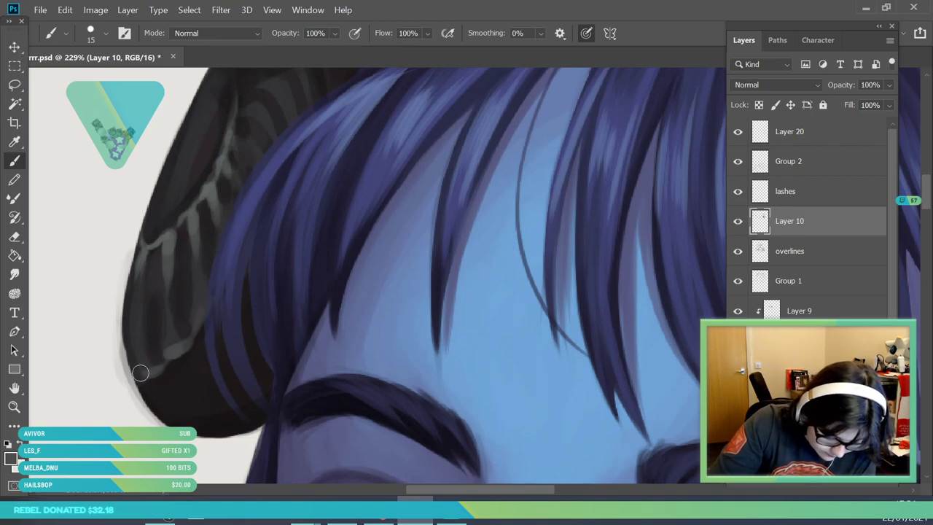
{"action": "left_click_drag", "start_coordinate": [142, 255], "coordinate": [132, 325]}
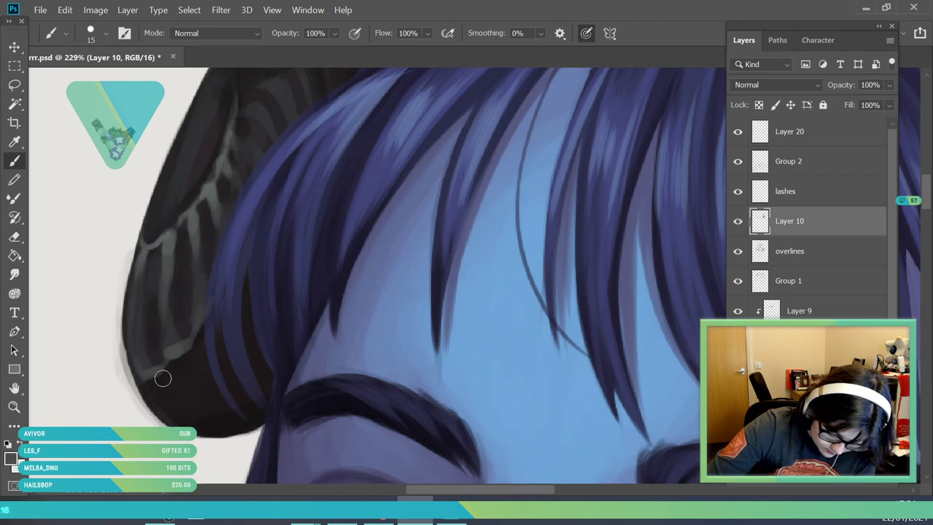
{"action": "left_click_drag", "start_coordinate": [214, 434], "coordinate": [273, 407]}
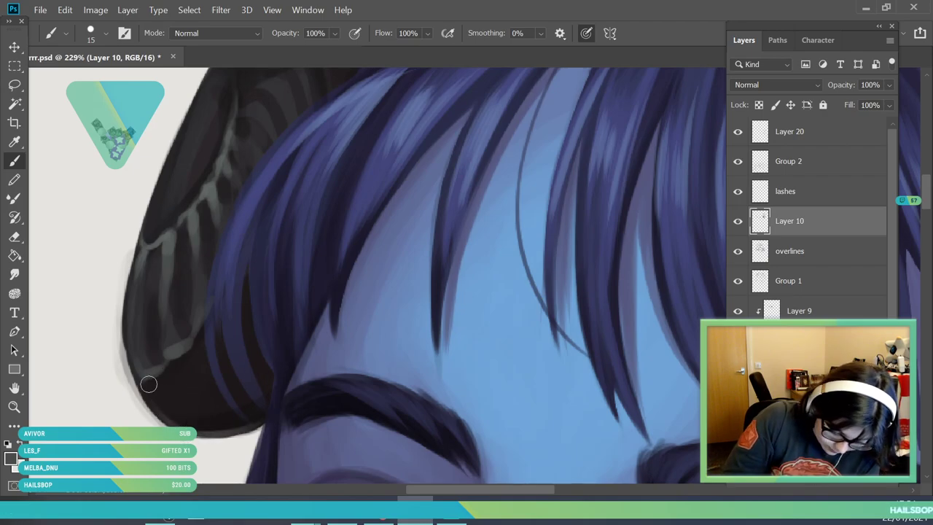
- Set the brush to 21 px and paint lighter grey over the ridges and outer edge of the far horn's upper arc
{"action": "left_click", "coordinate": [15, 408]}
{"action": "left_click_drag", "start_coordinate": [208, 314], "coordinate": [145, 430]}
{"action": "left_click_drag", "start_coordinate": [322, 297], "coordinate": [304, 365]}
{"action": "left_click_drag", "start_coordinate": [353, 323], "coordinate": [369, 400]}
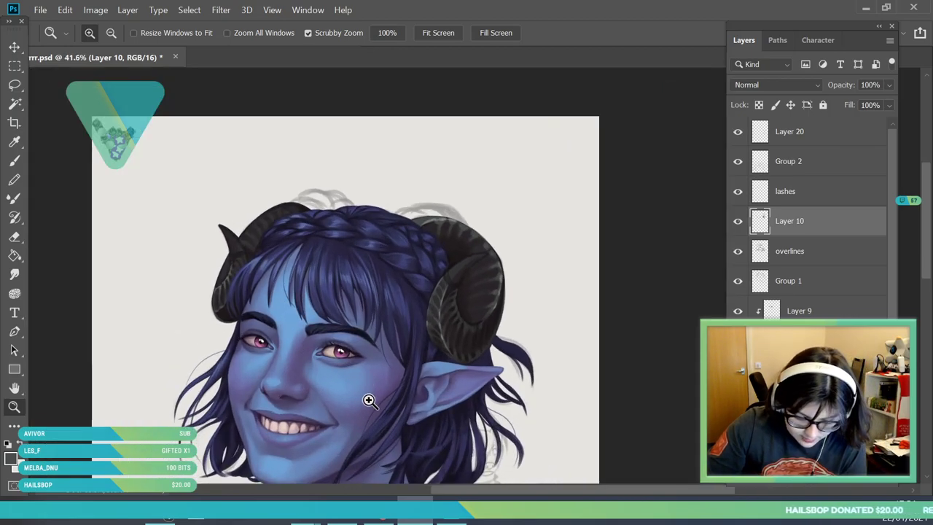
{"action": "left_click_drag", "start_coordinate": [293, 248], "coordinate": [319, 266]}
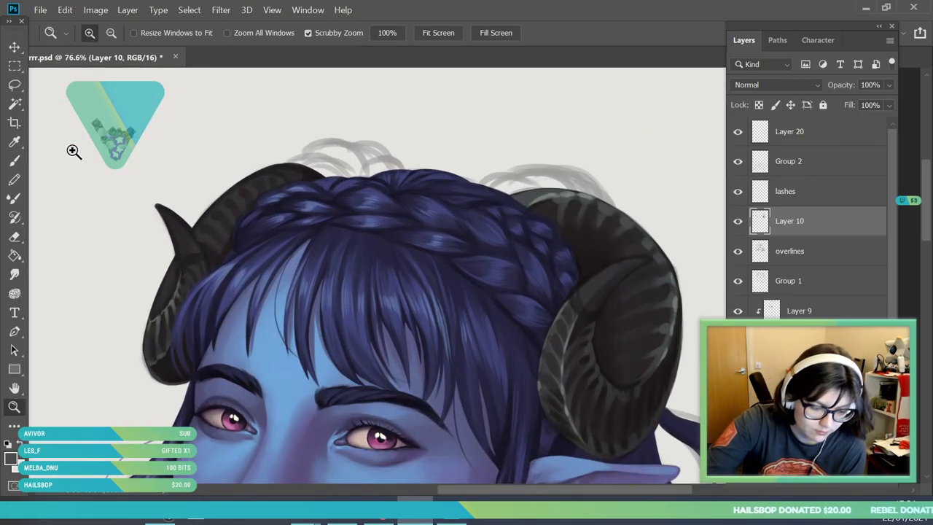
{"action": "left_click", "coordinate": [14, 142]}
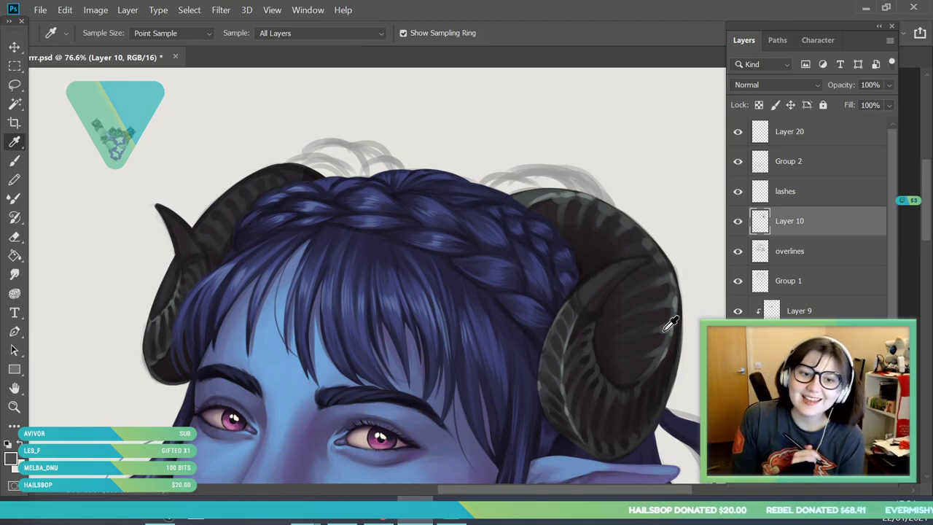
{"action": "key", "text": "z"}
{"action": "left_click", "coordinate": [187, 258]}
{"action": "key", "text": "b"}
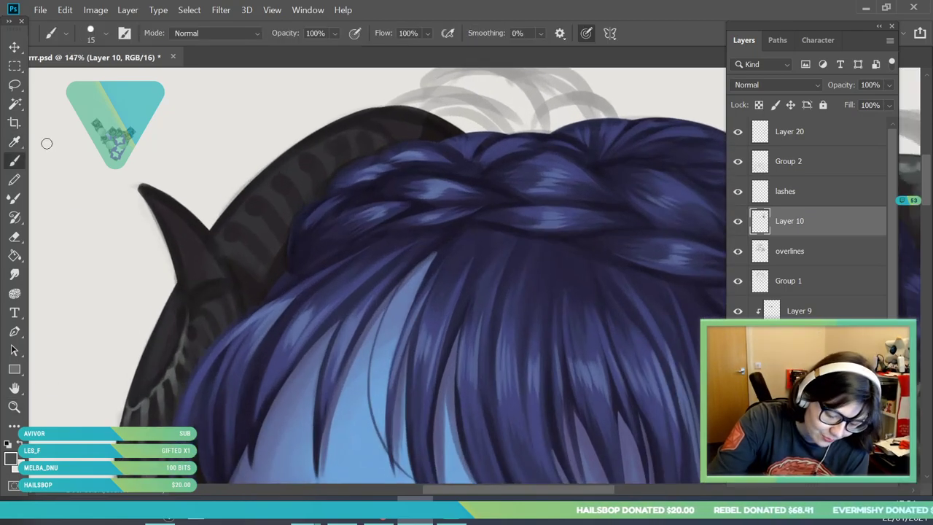
{"action": "left_click", "coordinate": [103, 34]}
{"action": "left_click_drag", "start_coordinate": [89, 80], "coordinate": [93, 82]}
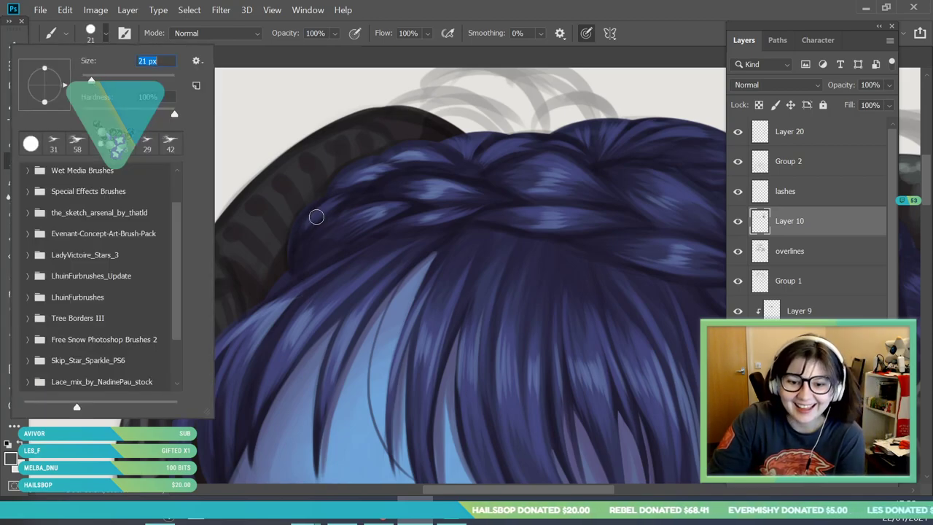
{"action": "left_click", "coordinate": [260, 248]}
{"action": "mouse_move", "coordinate": [237, 207]}
{"action": "left_mouse_down"}
{"action": "mouse_move", "coordinate": [263, 192]}
{"action": "mouse_move", "coordinate": [265, 200]}
{"action": "mouse_move", "coordinate": [263, 178]}
{"action": "mouse_move", "coordinate": [319, 149]}
{"action": "left_mouse_up"}
{"action": "left_click_drag", "start_coordinate": [243, 215], "coordinate": [270, 171]}
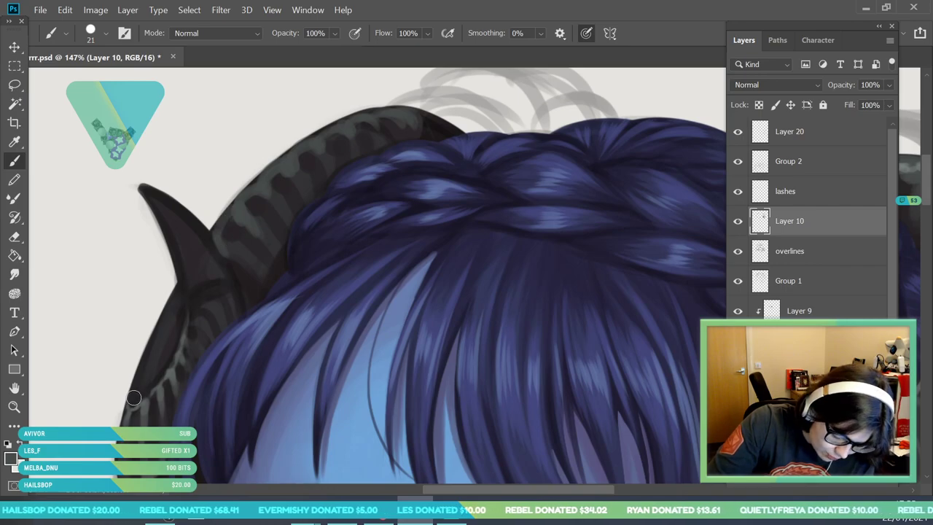
- Reduce the brush to 15 px and add finer grey accents to the far horn's ridges
{"action": "left_click", "coordinate": [106, 34]}
{"action": "left_click_drag", "start_coordinate": [92, 80], "coordinate": [89, 81]}
{"action": "left_click", "coordinate": [233, 215]}
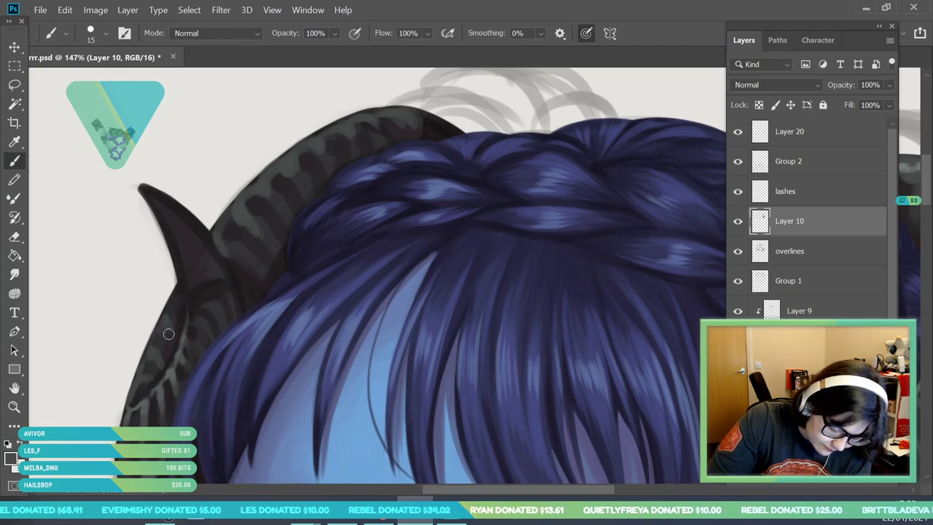
- Pick a grey from the far horn's upper arc and touch up its ridges beside the braid
{"action": "left_click", "coordinate": [15, 407]}
{"action": "left_click_drag", "start_coordinate": [245, 228], "coordinate": [91, 408]}
{"action": "left_click_drag", "start_coordinate": [290, 242], "coordinate": [339, 246]}
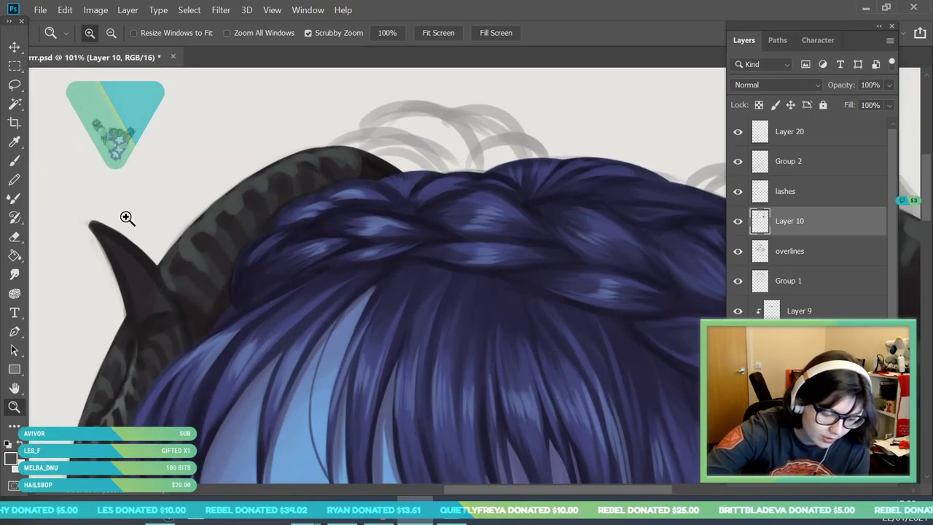
{"action": "key", "text": "i"}
{"action": "left_click", "coordinate": [209, 254]}
{"action": "key", "text": "b"}
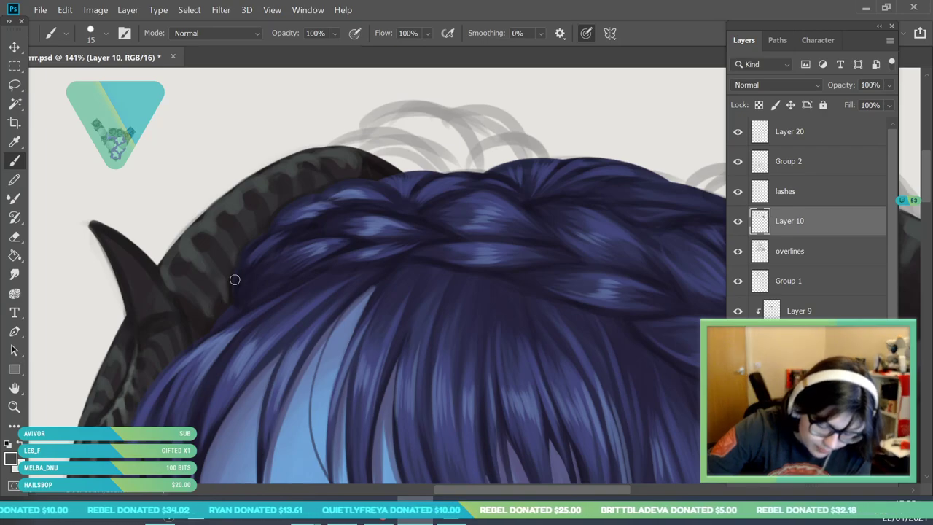
- Pick a near-black from the near horn and darken the gaps on the far horn's upper arc with the 15 px brush
{"action": "left_click", "coordinate": [15, 407]}
{"action": "left_click_drag", "start_coordinate": [164, 240], "coordinate": [92, 273]}
{"action": "left_click_drag", "start_coordinate": [210, 281], "coordinate": [235, 269]}
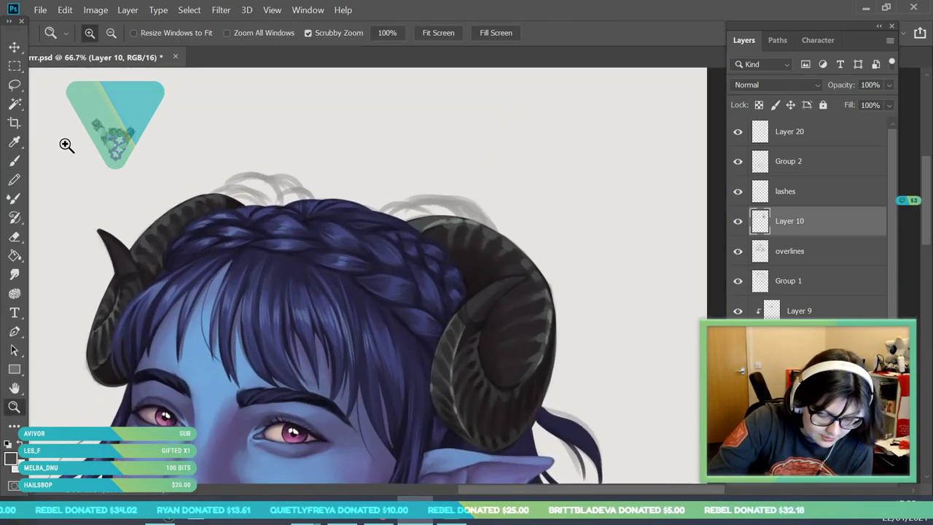
{"action": "key", "text": "i"}
{"action": "left_click", "coordinate": [477, 346]}
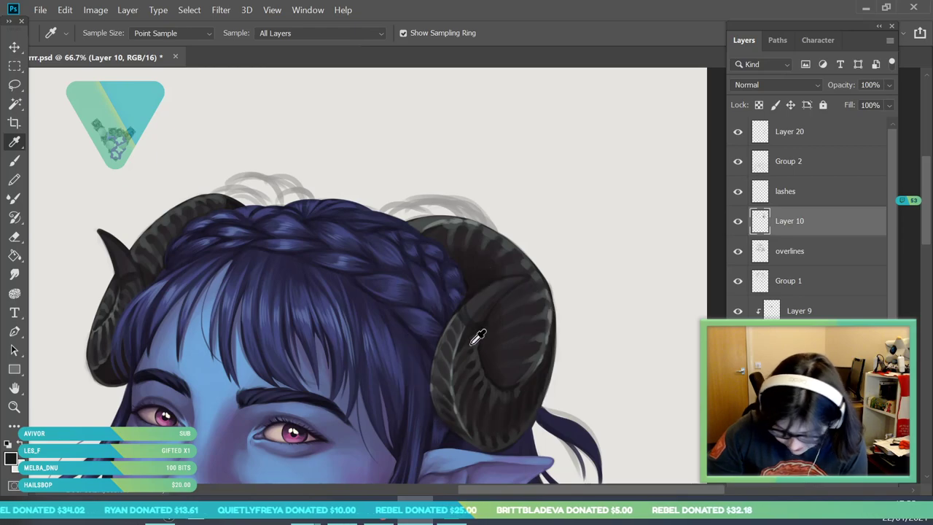
{"action": "left_click", "coordinate": [14, 388]}
{"action": "left_click_drag", "start_coordinate": [81, 117], "coordinate": [206, 274]}
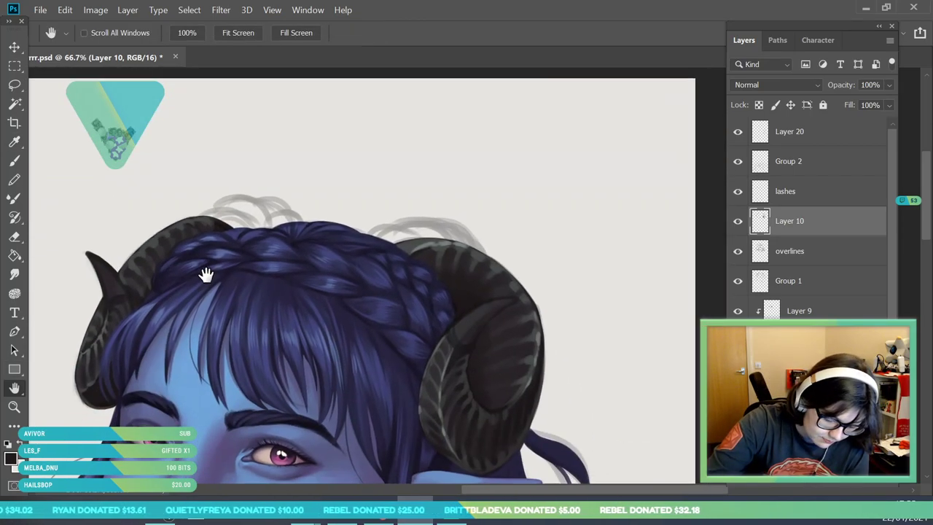
{"action": "left_click", "coordinate": [15, 407]}
{"action": "left_click_drag", "start_coordinate": [158, 309], "coordinate": [193, 349]}
{"action": "left_click", "coordinate": [16, 161]}
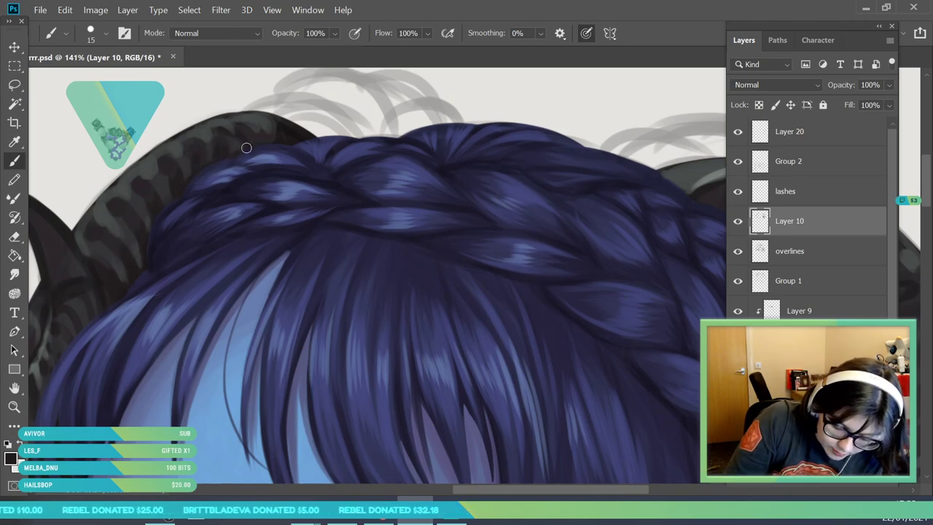
- Pick a light blue from the braid and paint thin 7 px highlights along the braid's outer edge on the overlines layer
{"action": "left_click", "coordinate": [14, 142]}
{"action": "left_click", "coordinate": [188, 249]}
{"action": "left_click", "coordinate": [244, 204]}
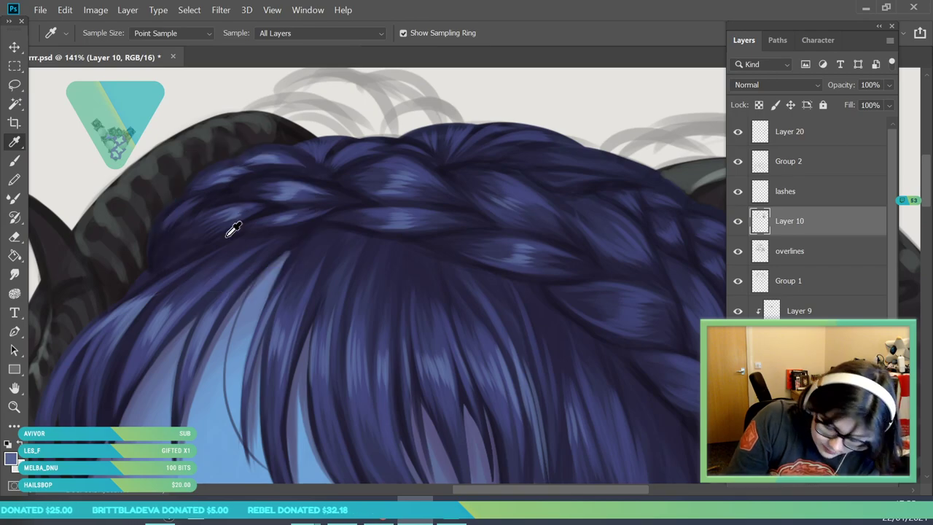
{"action": "left_click", "coordinate": [805, 254]}
{"action": "left_click", "coordinate": [14, 406]}
{"action": "left_click_drag", "start_coordinate": [235, 253], "coordinate": [191, 266]}
{"action": "left_click_drag", "start_coordinate": [233, 327], "coordinate": [266, 326]}
{"action": "left_click_drag", "start_coordinate": [171, 244], "coordinate": [213, 246]}
{"action": "left_click", "coordinate": [15, 163]}
{"action": "left_click", "coordinate": [104, 34]}
{"action": "left_click", "coordinate": [84, 78]}
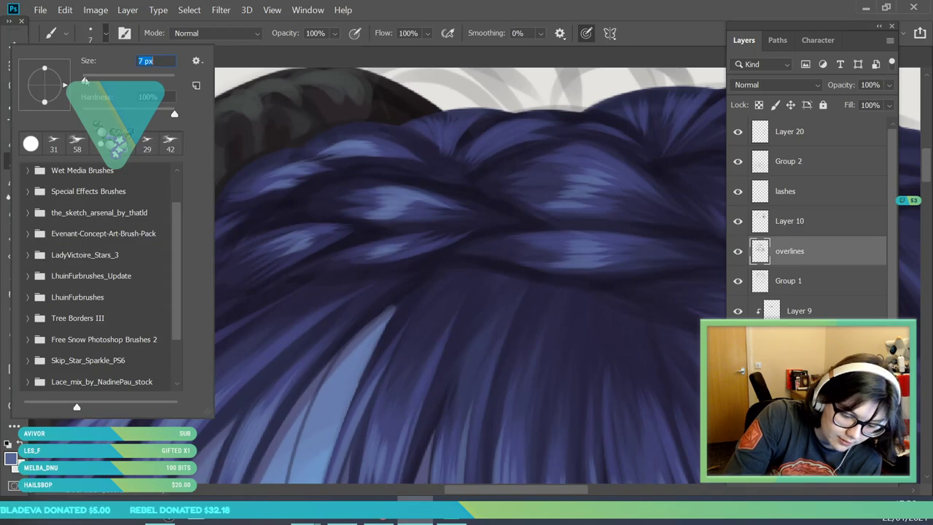
{"action": "left_click", "coordinate": [241, 194]}
{"action": "mouse_move", "coordinate": [155, 328]}
{"action": "left_mouse_down"}
{"action": "mouse_move", "coordinate": [190, 231]}
{"action": "mouse_move", "coordinate": [229, 223]}
{"action": "mouse_move", "coordinate": [221, 202]}
{"action": "mouse_move", "coordinate": [211, 222]}
{"action": "mouse_move", "coordinate": [272, 156]}
{"action": "mouse_move", "coordinate": [314, 154]}
{"action": "mouse_move", "coordinate": [350, 133]}
{"action": "mouse_move", "coordinate": [318, 143]}
{"action": "mouse_move", "coordinate": [411, 132]}
{"action": "left_mouse_up"}
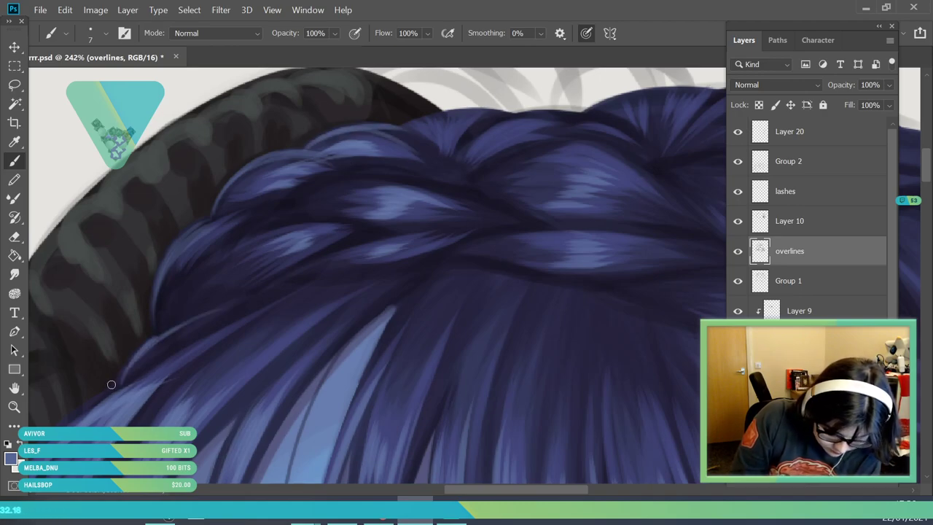
- Switch to Layer 10, pick a light grey from the near horn's top and add fine 7 px accents to the far horn
{"action": "key", "text": "z"}
{"action": "left_click_drag", "start_coordinate": [250, 267], "coordinate": [139, 306]}
{"action": "left_click_drag", "start_coordinate": [288, 316], "coordinate": [315, 423]}
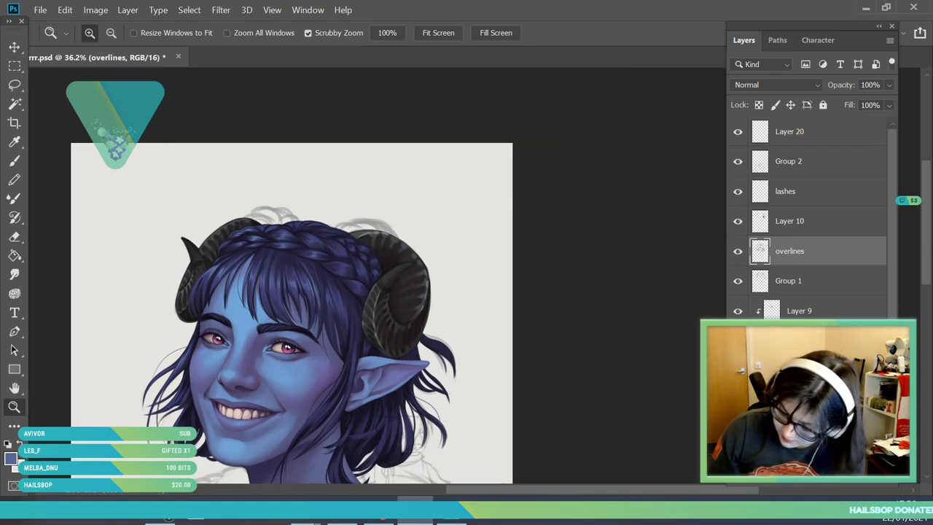
{"action": "left_click", "coordinate": [832, 229]}
{"action": "left_click_drag", "start_coordinate": [260, 267], "coordinate": [292, 266]}
{"action": "key", "text": "i"}
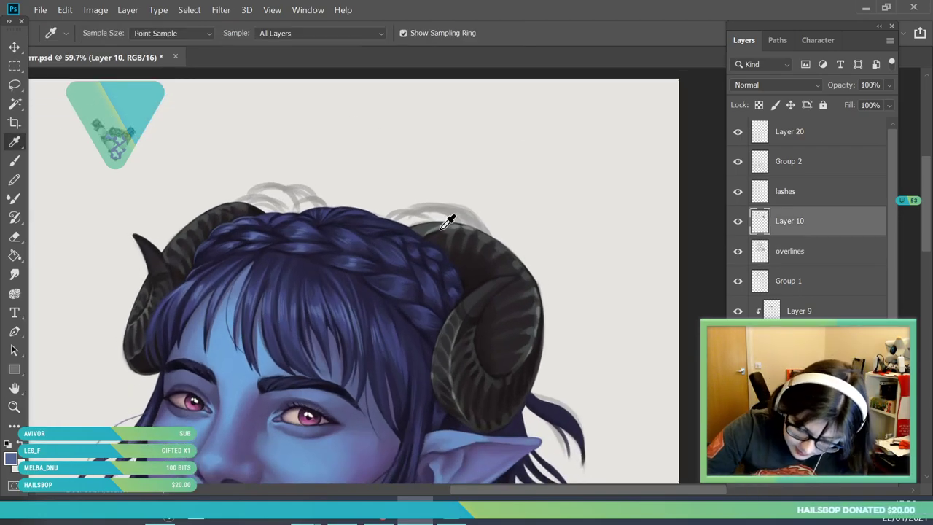
{"action": "left_click", "coordinate": [444, 226]}
{"action": "key", "text": "z"}
{"action": "left_click", "coordinate": [172, 248]}
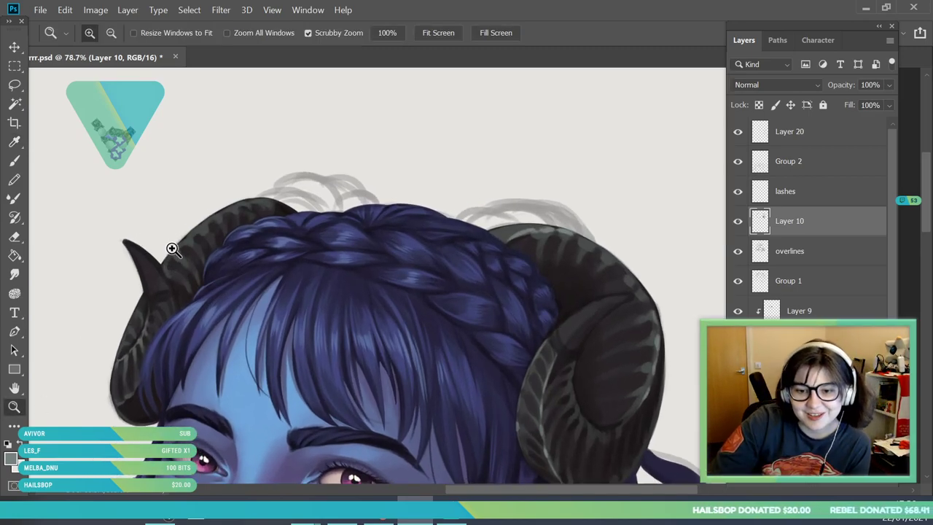
{"action": "mouse_move", "coordinate": [172, 249]}
{"action": "left_mouse_down"}
{"action": "mouse_move", "coordinate": [233, 284]}
{"action": "mouse_move", "coordinate": [129, 209]}
{"action": "left_mouse_up"}
{"action": "key", "text": "b"}
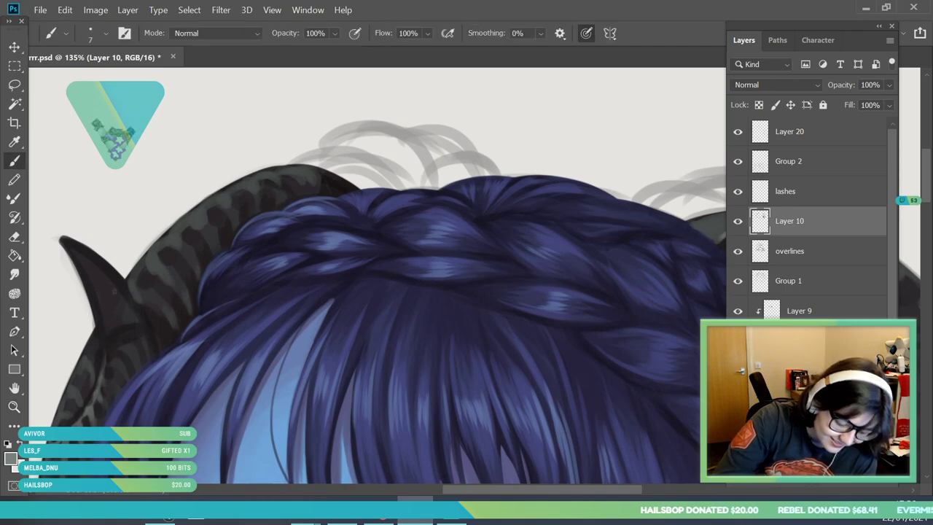
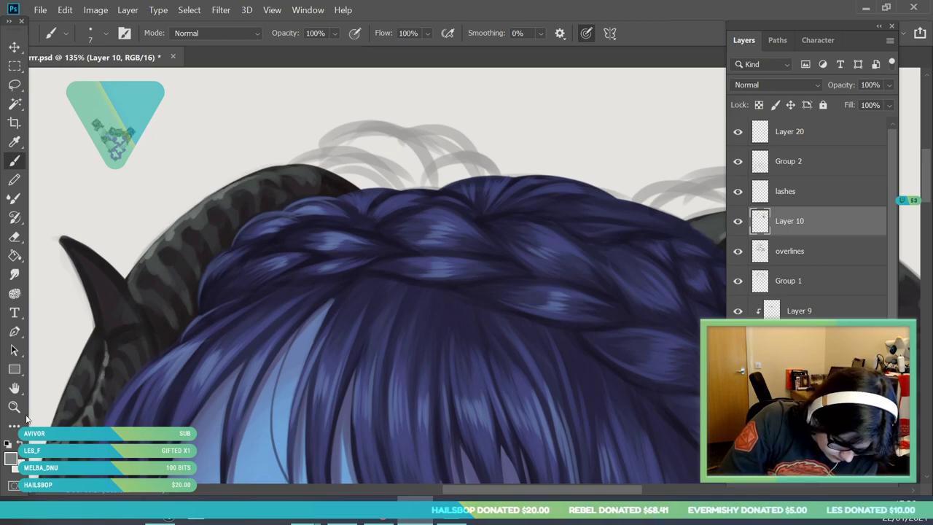
- Paint thin grey ridge highlights on the end of the far horn's upper arc, where it meets the braid
{"action": "key", "text": "z"}
{"action": "left_click_drag", "start_coordinate": [202, 238], "coordinate": [261, 363]}
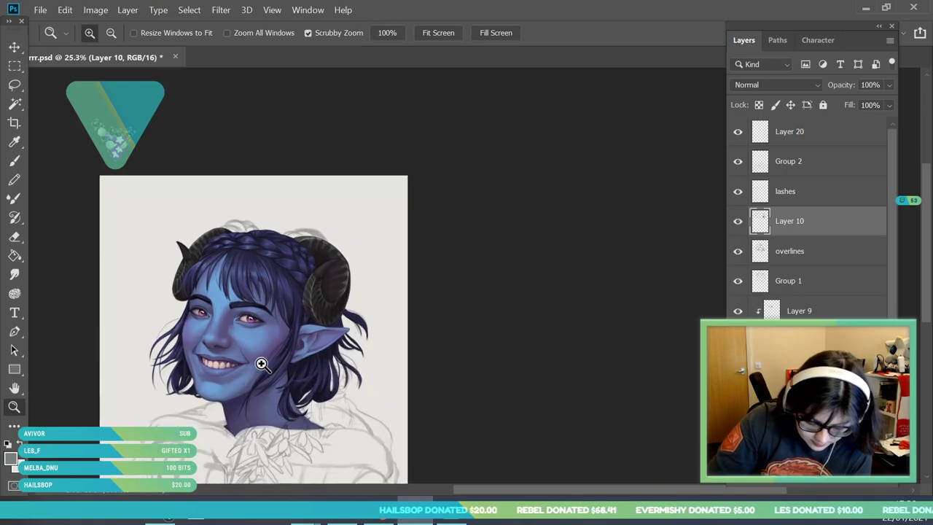
{"action": "left_click_drag", "start_coordinate": [241, 243], "coordinate": [255, 260]}
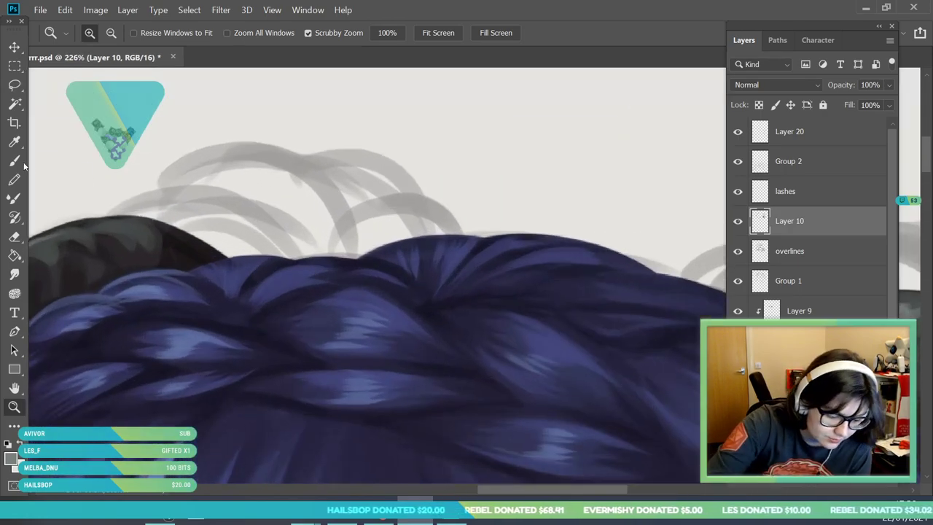
{"action": "key", "text": "b"}
{"action": "mouse_move", "coordinate": [79, 226]}
{"action": "left_mouse_down"}
{"action": "mouse_move", "coordinate": [148, 225]}
{"action": "mouse_move", "coordinate": [189, 268]}
{"action": "mouse_move", "coordinate": [159, 257]}
{"action": "left_mouse_up"}
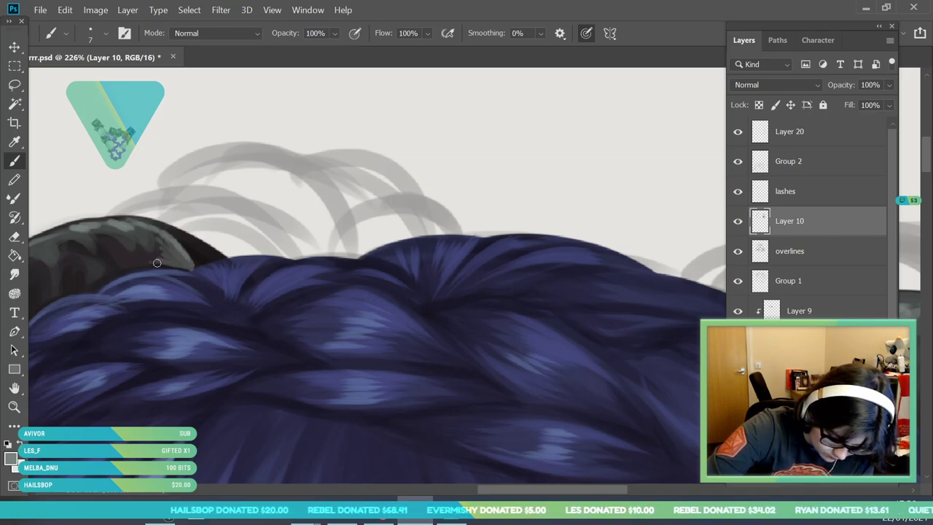
- Pick a dark grey from the far horn and blend the end of its upper arc with 26 px and 14 px brushes
{"action": "left_click", "coordinate": [13, 146]}
{"action": "left_click", "coordinate": [146, 240]}
{"action": "left_click", "coordinate": [16, 158]}
{"action": "left_click", "coordinate": [106, 34]}
{"action": "type", "text": "26"}
{"action": "key", "text": "Return"}
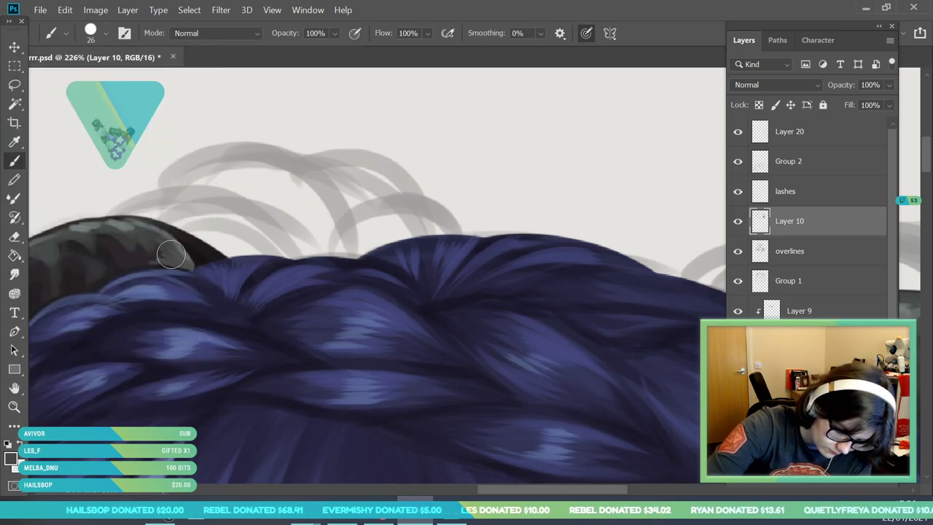
{"action": "left_click_drag", "start_coordinate": [172, 260], "coordinate": [128, 229]}
{"action": "left_click", "coordinate": [105, 33]}
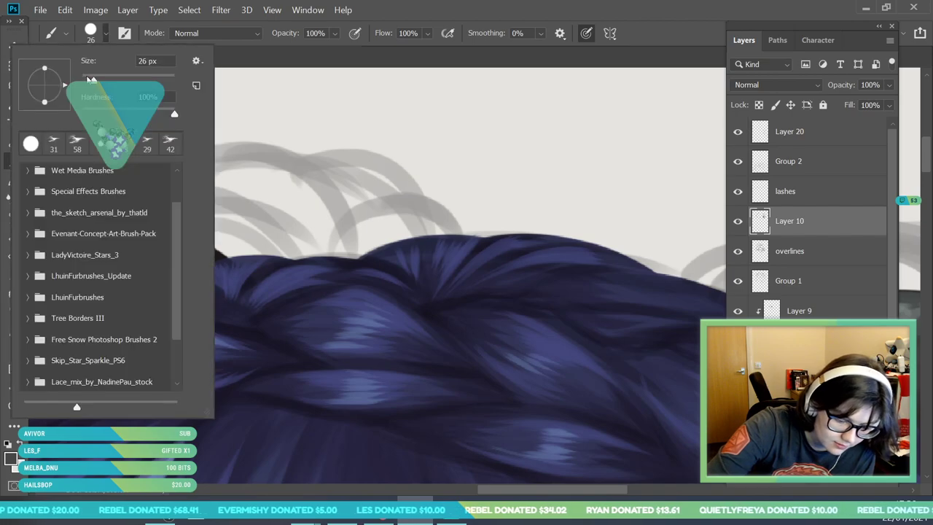
{"action": "type", "text": "14"}
{"action": "key", "text": "Return"}
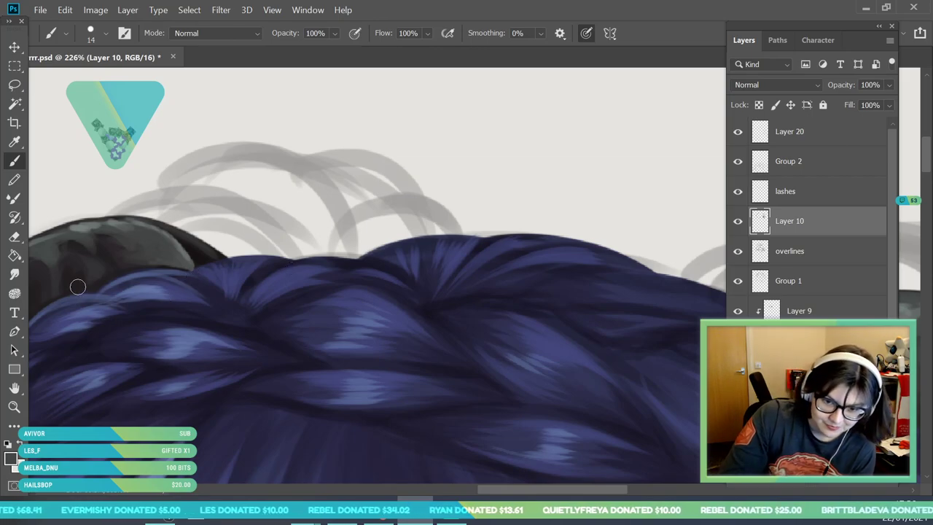
- Pick a lighter grey from the near horn and paint the outer face of the far horn's lower section with the 14 px brush
{"action": "left_click", "coordinate": [15, 407]}
{"action": "left_click_drag", "start_coordinate": [284, 281], "coordinate": [302, 353]}
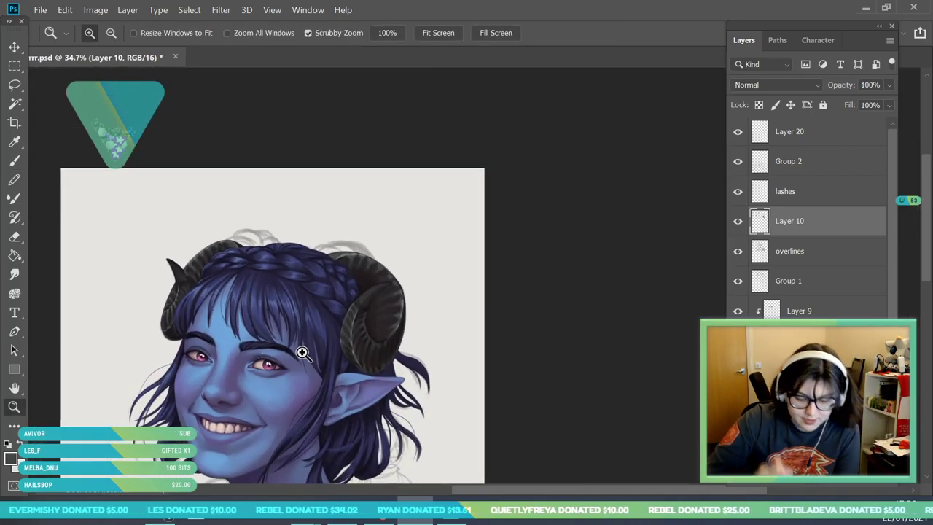
{"action": "left_click_drag", "start_coordinate": [286, 241], "coordinate": [267, 245]}
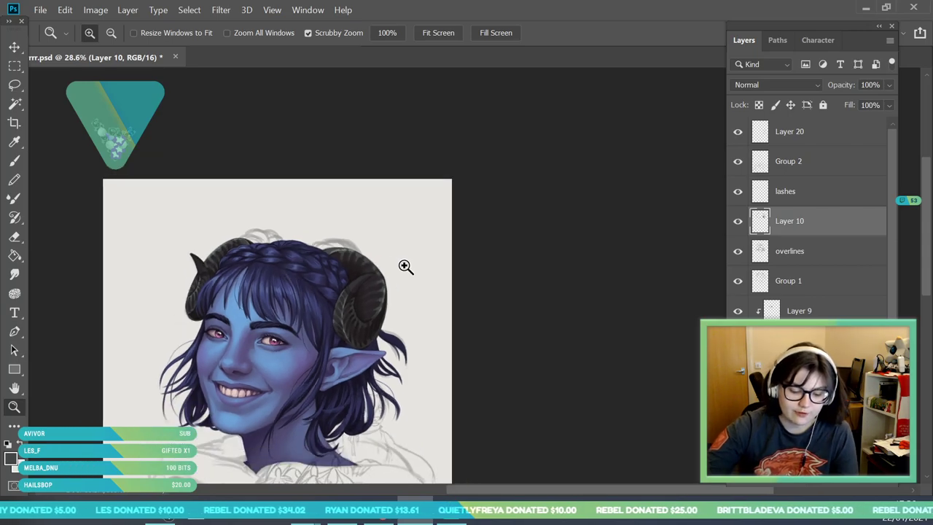
{"action": "left_click_drag", "start_coordinate": [206, 276], "coordinate": [290, 278]}
{"action": "left_click", "coordinate": [15, 141]}
{"action": "left_click", "coordinate": [542, 218]}
{"action": "key", "text": "z"}
{"action": "mouse_move", "coordinate": [191, 323]}
{"action": "left_mouse_down"}
{"action": "mouse_move", "coordinate": [189, 375]}
{"action": "mouse_move", "coordinate": [207, 379]}
{"action": "left_mouse_up"}
{"action": "left_click", "coordinate": [15, 161]}
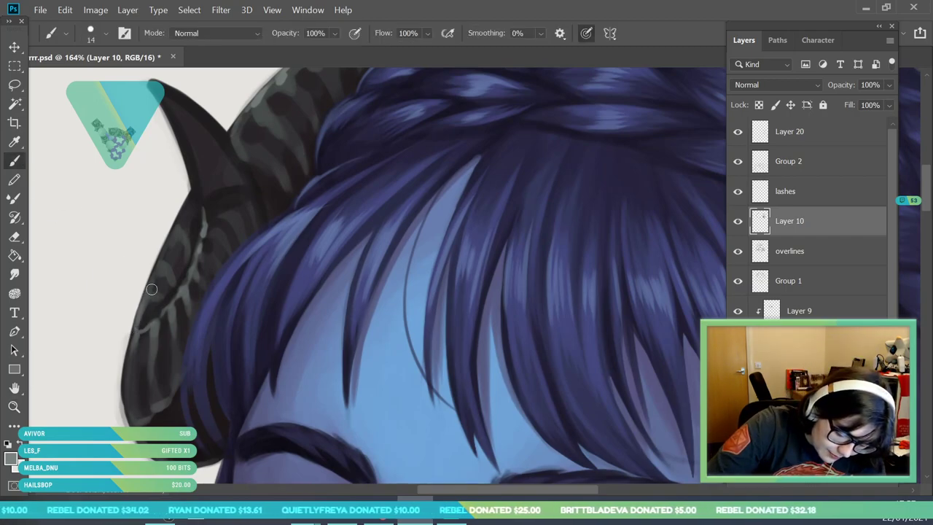
{"action": "mouse_move", "coordinate": [149, 294]}
{"action": "left_mouse_down"}
{"action": "mouse_move", "coordinate": [159, 295]}
{"action": "mouse_move", "coordinate": [166, 268]}
{"action": "mouse_move", "coordinate": [151, 295]}
{"action": "mouse_move", "coordinate": [167, 280]}
{"action": "mouse_move", "coordinate": [160, 304]}
{"action": "mouse_move", "coordinate": [160, 283]}
{"action": "left_mouse_up"}
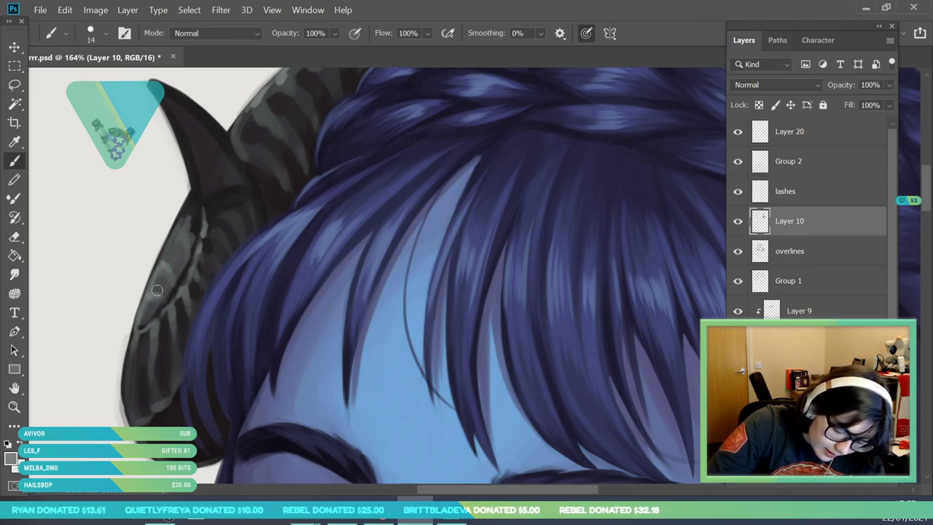
{"action": "left_click_drag", "start_coordinate": [197, 212], "coordinate": [161, 300]}
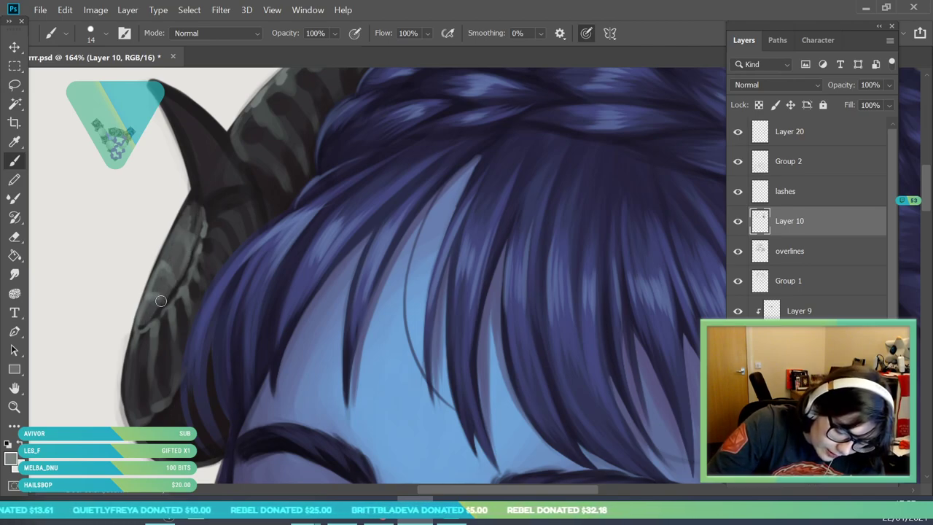
- Extend the light grey ridge strokes down the far horn's lower section and around its inner curve beside the hair
{"action": "left_click", "coordinate": [14, 407]}
{"action": "left_click_drag", "start_coordinate": [227, 265], "coordinate": [170, 423]}
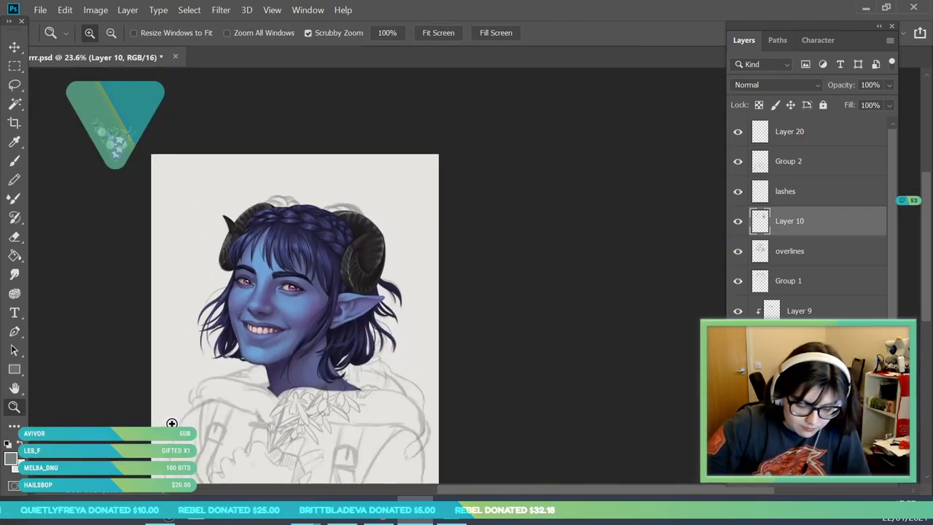
{"action": "left_click_drag", "start_coordinate": [220, 245], "coordinate": [260, 267]}
{"action": "left_click", "coordinate": [14, 159]}
{"action": "left_click_drag", "start_coordinate": [213, 249], "coordinate": [208, 313]}
{"action": "left_click_drag", "start_coordinate": [230, 221], "coordinate": [233, 222]}
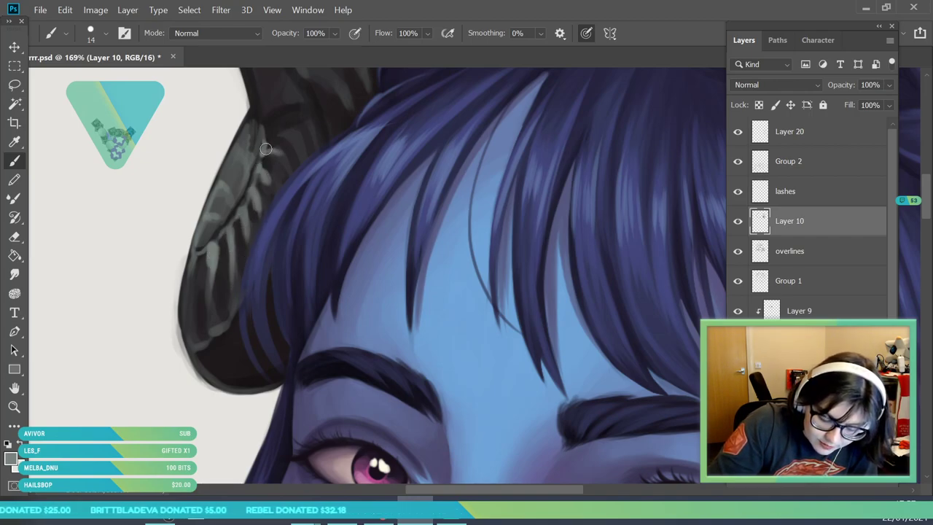
{"action": "mouse_move", "coordinate": [263, 141]}
{"action": "left_mouse_down"}
{"action": "mouse_move", "coordinate": [286, 149]}
{"action": "mouse_move", "coordinate": [295, 135]}
{"action": "left_mouse_up"}
{"action": "left_click_drag", "start_coordinate": [197, 259], "coordinate": [187, 339]}
- Pick a darker grey from the far horn's lower section and fill in the ridges along its inner side beside the fringe
{"action": "left_click", "coordinate": [14, 410]}
{"action": "mouse_move", "coordinate": [218, 292]}
{"action": "left_mouse_down"}
{"action": "mouse_move", "coordinate": [180, 358]}
{"action": "mouse_move", "coordinate": [159, 442]}
{"action": "left_mouse_up"}
{"action": "mouse_move", "coordinate": [232, 264]}
{"action": "left_mouse_down"}
{"action": "mouse_move", "coordinate": [233, 337]}
{"action": "mouse_move", "coordinate": [199, 285]}
{"action": "left_mouse_up"}
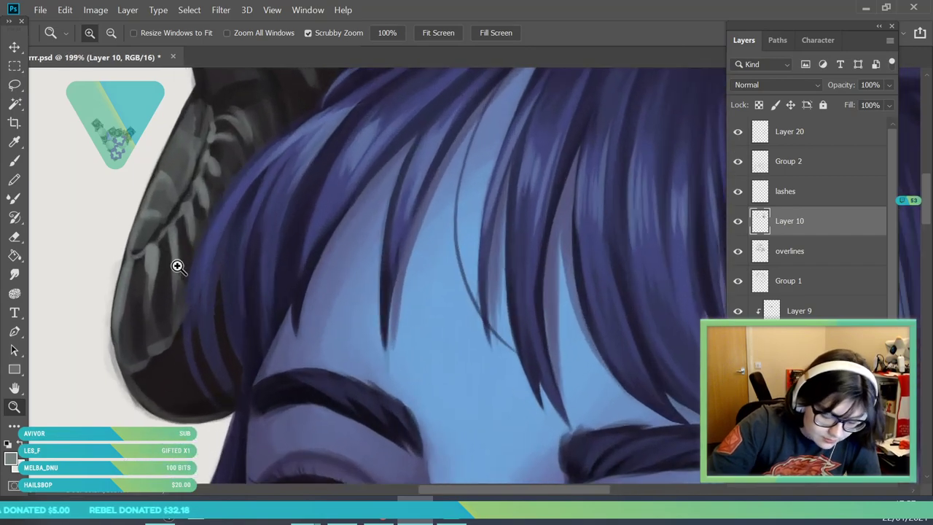
{"action": "key", "text": "i"}
{"action": "left_click", "coordinate": [158, 290]}
{"action": "key", "text": "b"}
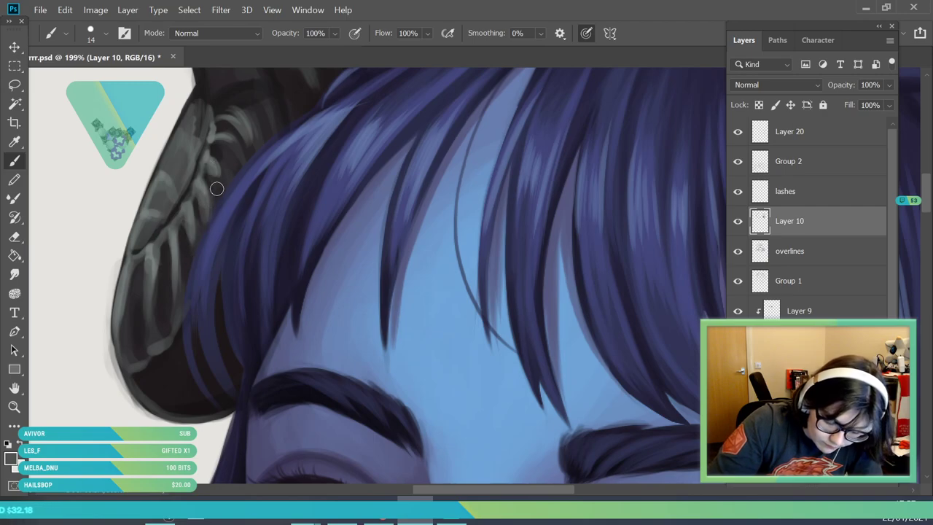
{"action": "left_click_drag", "start_coordinate": [217, 146], "coordinate": [239, 181]}
{"action": "mouse_move", "coordinate": [250, 145]}
{"action": "left_mouse_down"}
{"action": "mouse_move", "coordinate": [232, 104]}
{"action": "mouse_move", "coordinate": [252, 133]}
{"action": "left_mouse_up"}
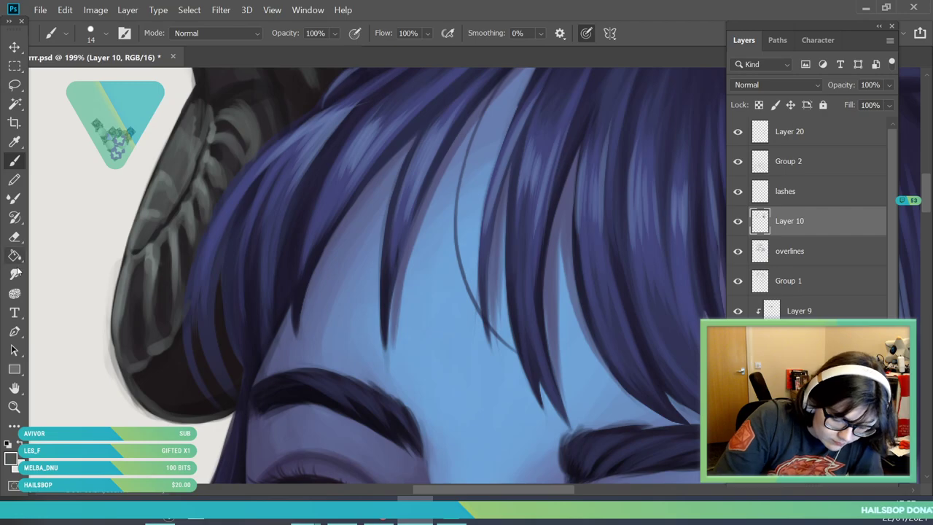
- Examine the whole portrait at several magnifications to compare the far horn's shading with the near horn
{"action": "left_click", "coordinate": [14, 236]}
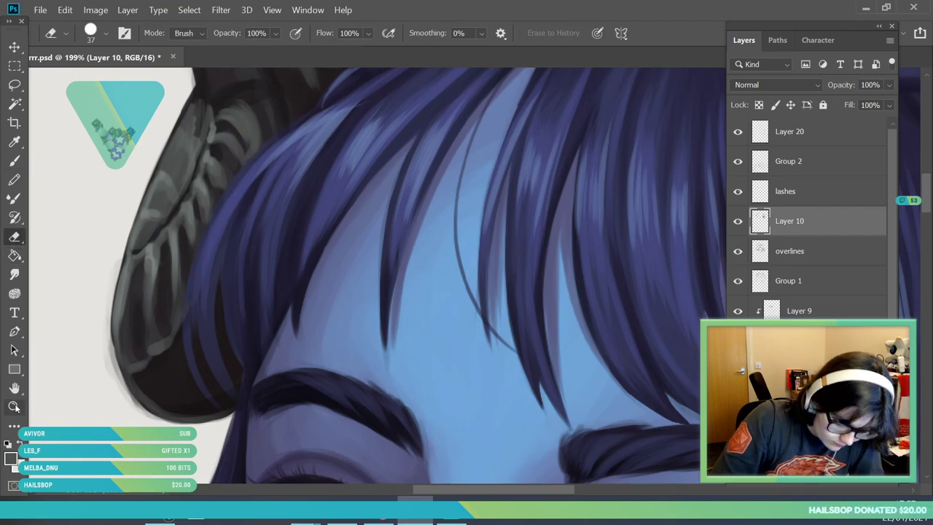
{"action": "left_click", "coordinate": [14, 406]}
{"action": "left_click_drag", "start_coordinate": [211, 247], "coordinate": [183, 387]}
{"action": "left_click_drag", "start_coordinate": [269, 258], "coordinate": [238, 395]}
{"action": "left_click_drag", "start_coordinate": [341, 281], "coordinate": [365, 349]}
{"action": "left_click_drag", "start_coordinate": [318, 224], "coordinate": [327, 240]}
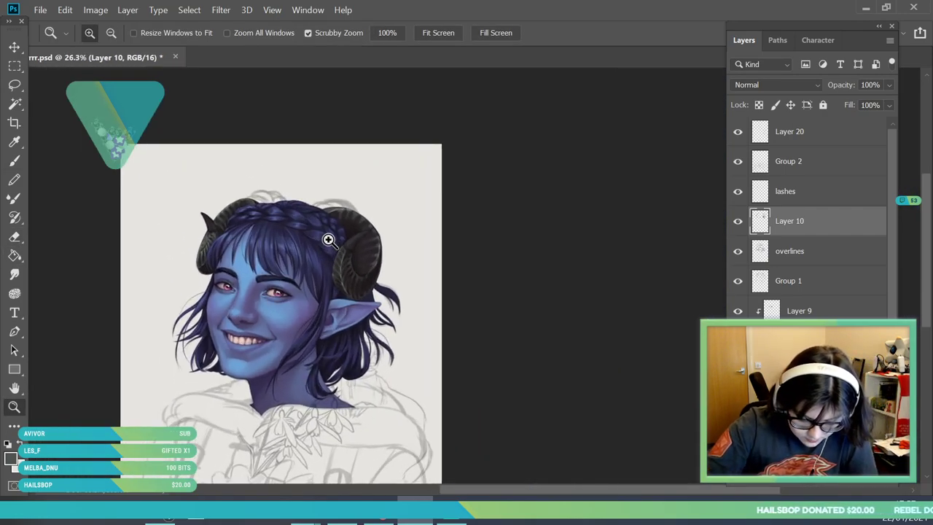
{"action": "left_click_drag", "start_coordinate": [351, 175], "coordinate": [329, 281]}
{"action": "left_click_drag", "start_coordinate": [341, 192], "coordinate": [357, 220]}
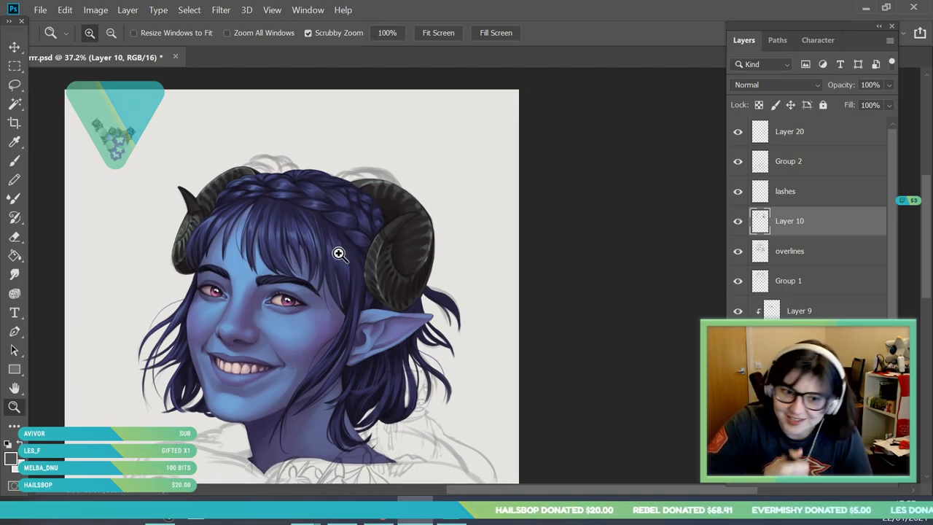
{"action": "left_click_drag", "start_coordinate": [333, 162], "coordinate": [356, 262]}
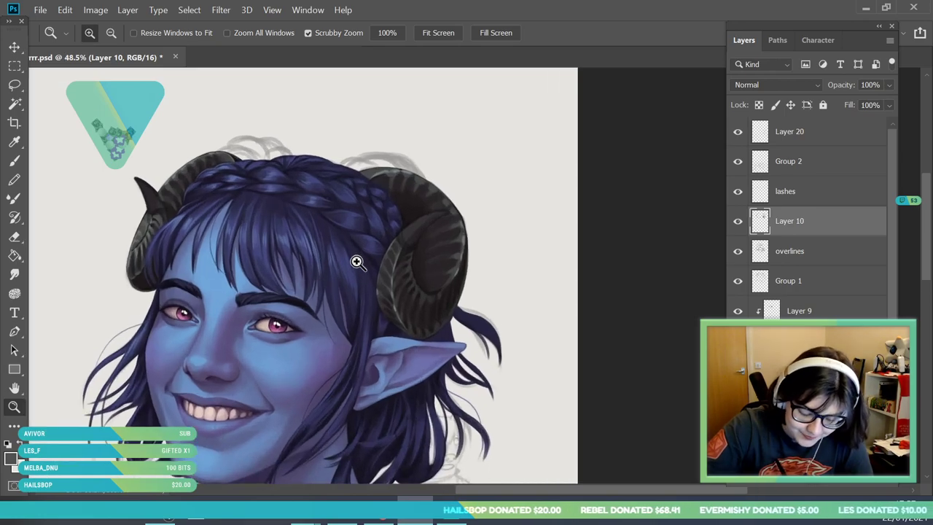
{"action": "left_click_drag", "start_coordinate": [354, 158], "coordinate": [340, 218]}
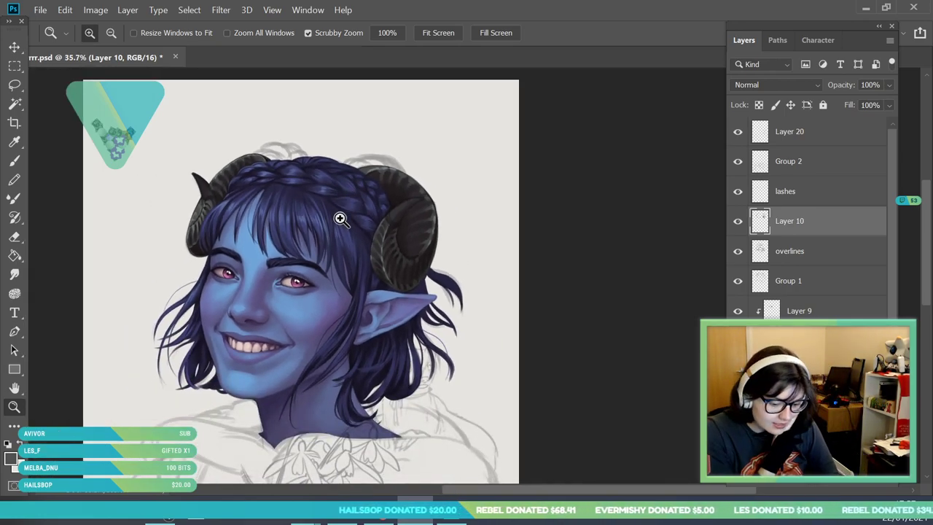
- Choose a muted purple-grey foreground colour and tint the near horn's tapered tip on Layer 21 with the 14 px brush
{"action": "scroll", "coordinate": [816, 218], "scroll_direction": "down", "scroll_amount": 1}
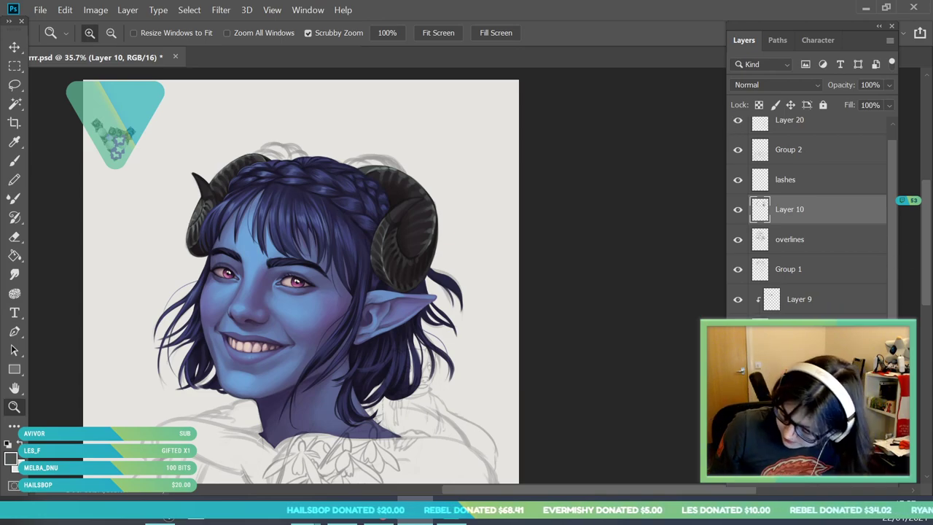
{"action": "left_click_drag", "start_coordinate": [414, 199], "coordinate": [358, 239]}
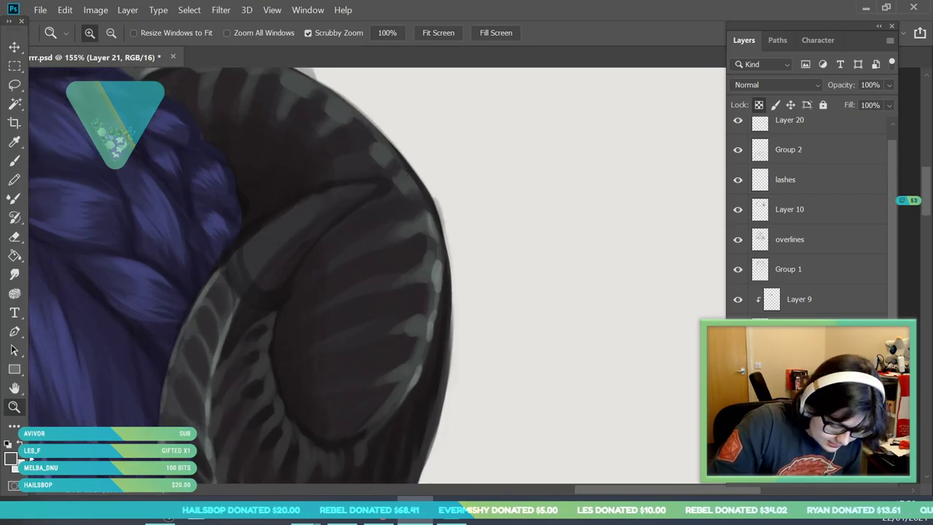
{"action": "left_click", "coordinate": [12, 457]}
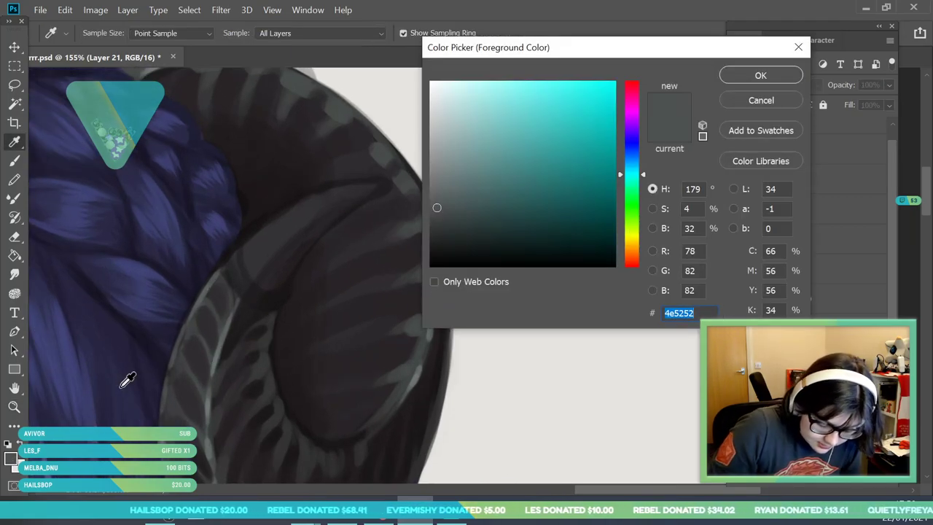
{"action": "left_click", "coordinate": [638, 131]}
{"action": "left_click_drag", "start_coordinate": [451, 201], "coordinate": [451, 204]}
{"action": "left_click", "coordinate": [760, 76]}
{"action": "key", "text": "b"}
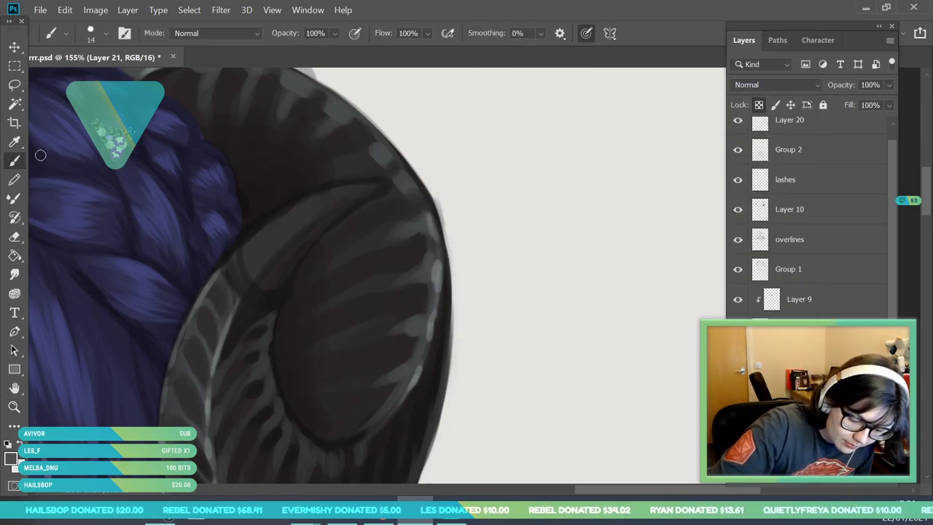
{"action": "mouse_move", "coordinate": [238, 275]}
{"action": "left_mouse_down"}
{"action": "mouse_move", "coordinate": [240, 243]}
{"action": "mouse_move", "coordinate": [270, 289]}
{"action": "mouse_move", "coordinate": [256, 295]}
{"action": "mouse_move", "coordinate": [241, 285]}
{"action": "mouse_move", "coordinate": [279, 293]}
{"action": "mouse_move", "coordinate": [253, 263]}
{"action": "mouse_move", "coordinate": [294, 208]}
{"action": "mouse_move", "coordinate": [244, 282]}
{"action": "mouse_move", "coordinate": [267, 269]}
{"action": "mouse_move", "coordinate": [297, 242]}
{"action": "mouse_move", "coordinate": [234, 250]}
{"action": "mouse_move", "coordinate": [276, 295]}
{"action": "mouse_move", "coordinate": [352, 201]}
{"action": "mouse_move", "coordinate": [287, 252]}
{"action": "mouse_move", "coordinate": [350, 195]}
{"action": "mouse_move", "coordinate": [328, 211]}
{"action": "left_mouse_up"}
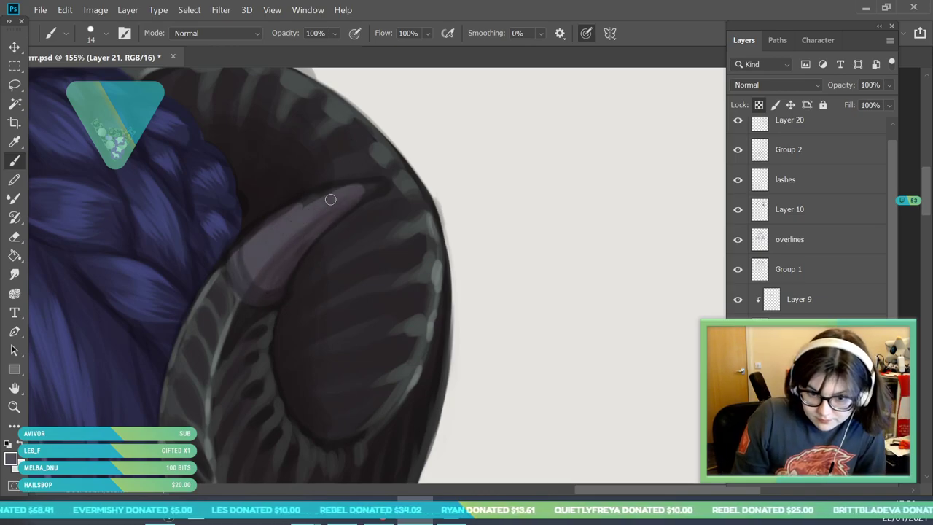
{"action": "left_click_drag", "start_coordinate": [302, 199], "coordinate": [366, 182]}
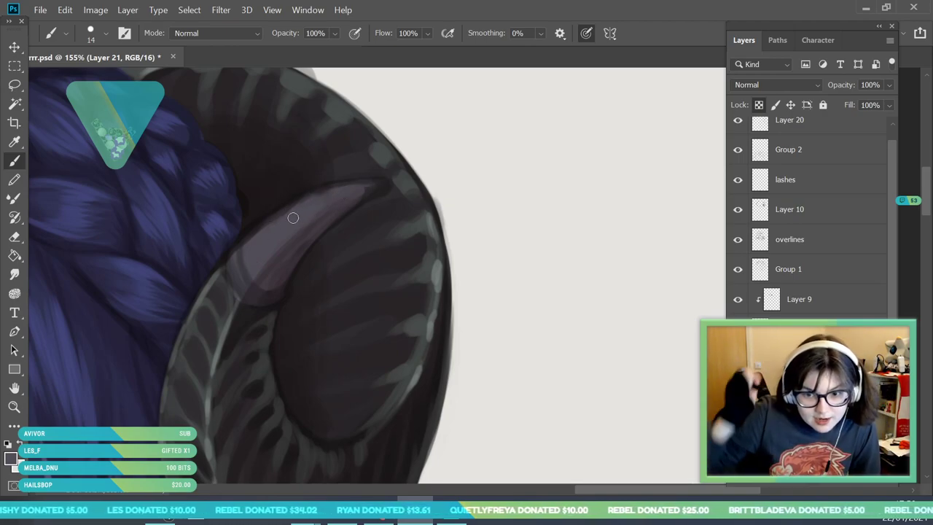
{"action": "left_click_drag", "start_coordinate": [315, 193], "coordinate": [381, 182]}
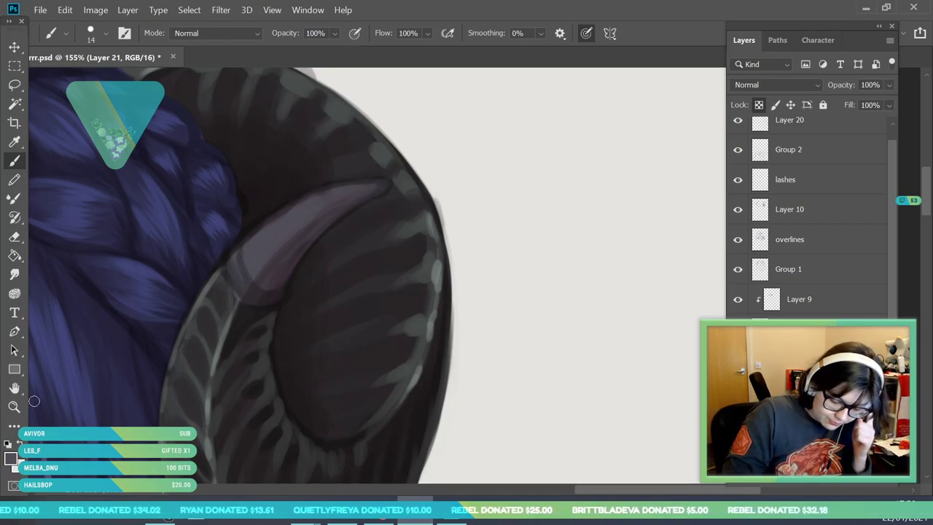
- Paint the far horn's pointed tip down to its base with the same purple-grey and 14 px brush
{"action": "key", "text": "z"}
{"action": "left_click_drag", "start_coordinate": [408, 270], "coordinate": [428, 342]}
{"action": "mouse_move", "coordinate": [227, 240]}
{"action": "left_mouse_down"}
{"action": "mouse_move", "coordinate": [244, 276]}
{"action": "mouse_move", "coordinate": [259, 280]}
{"action": "left_mouse_up"}
{"action": "key", "text": "b"}
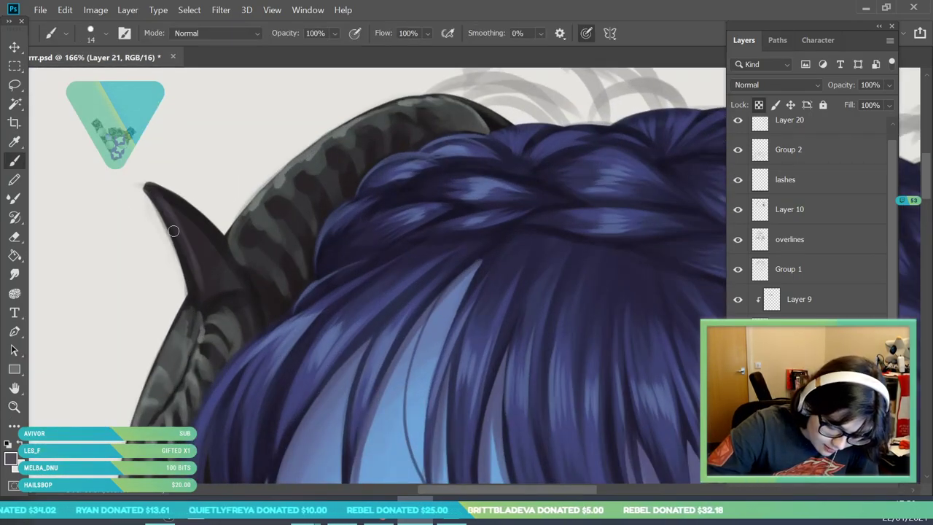
{"action": "mouse_move", "coordinate": [166, 207]}
{"action": "left_mouse_down"}
{"action": "mouse_move", "coordinate": [228, 257]}
{"action": "mouse_move", "coordinate": [214, 238]}
{"action": "mouse_move", "coordinate": [234, 289]}
{"action": "mouse_move", "coordinate": [217, 271]}
{"action": "mouse_move", "coordinate": [206, 298]}
{"action": "mouse_move", "coordinate": [215, 274]}
{"action": "mouse_move", "coordinate": [185, 217]}
{"action": "left_mouse_up"}
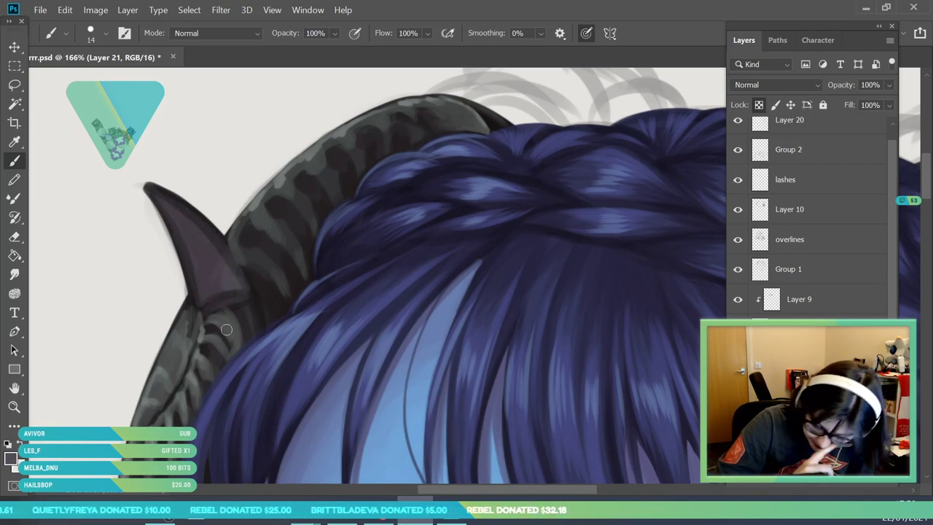
- Make Layer 10 the active layer and sample a grey from the horn area below the small spike
{"action": "left_click", "coordinate": [826, 188]}
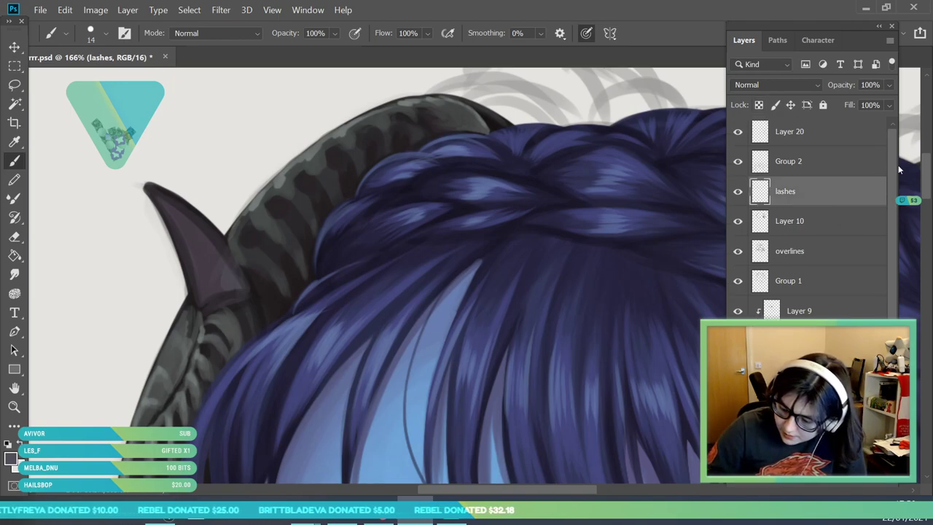
{"action": "left_click", "coordinate": [861, 237]}
{"action": "left_click", "coordinate": [16, 144]}
{"action": "left_click", "coordinate": [205, 341]}
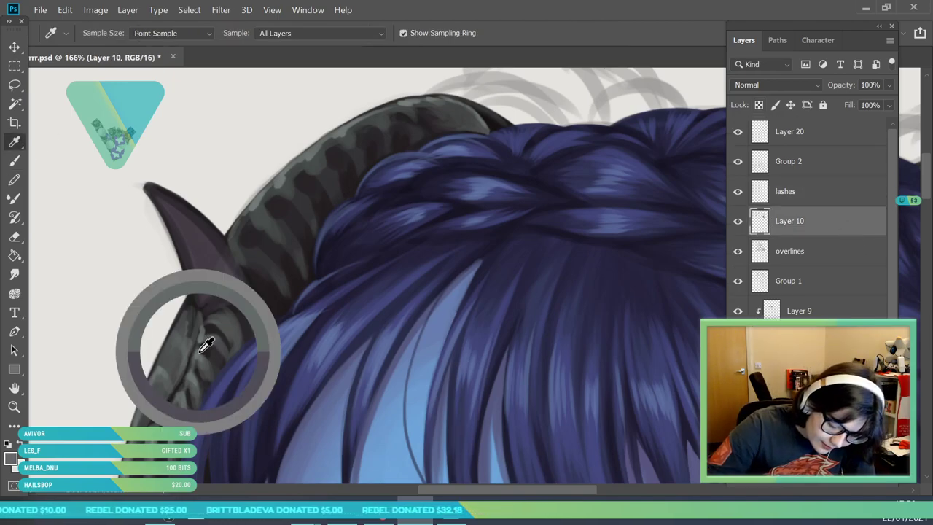
{"action": "left_click", "coordinate": [16, 160]}
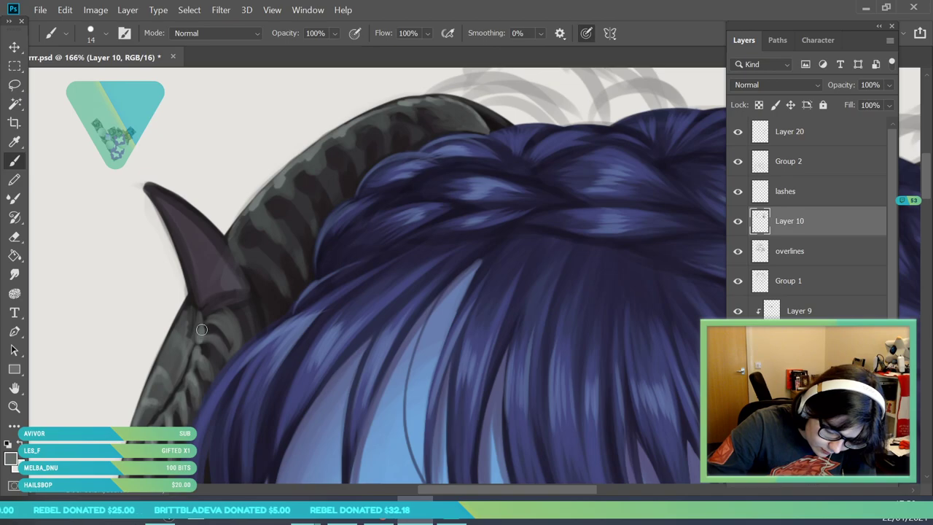
{"action": "left_click", "coordinate": [16, 407]}
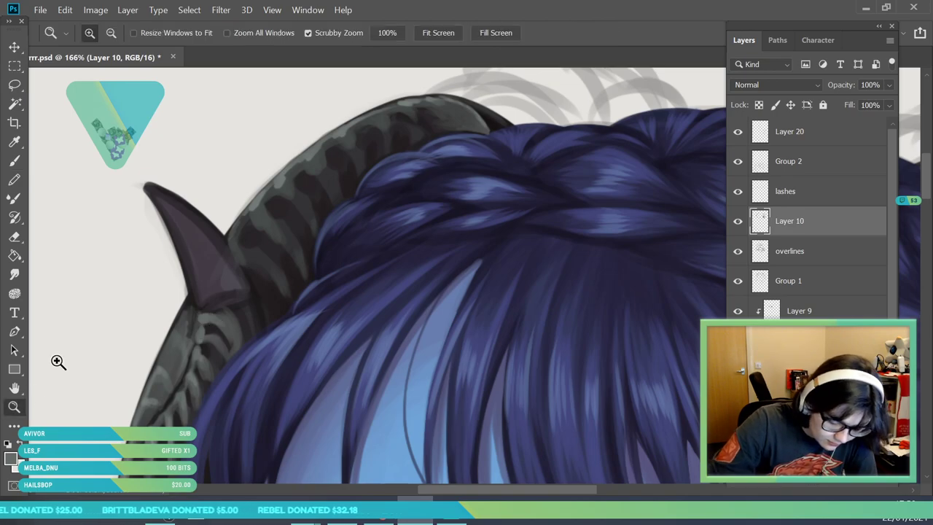
{"action": "left_click_drag", "start_coordinate": [216, 232], "coordinate": [70, 291]}
{"action": "left_click_drag", "start_coordinate": [454, 284], "coordinate": [439, 301]}
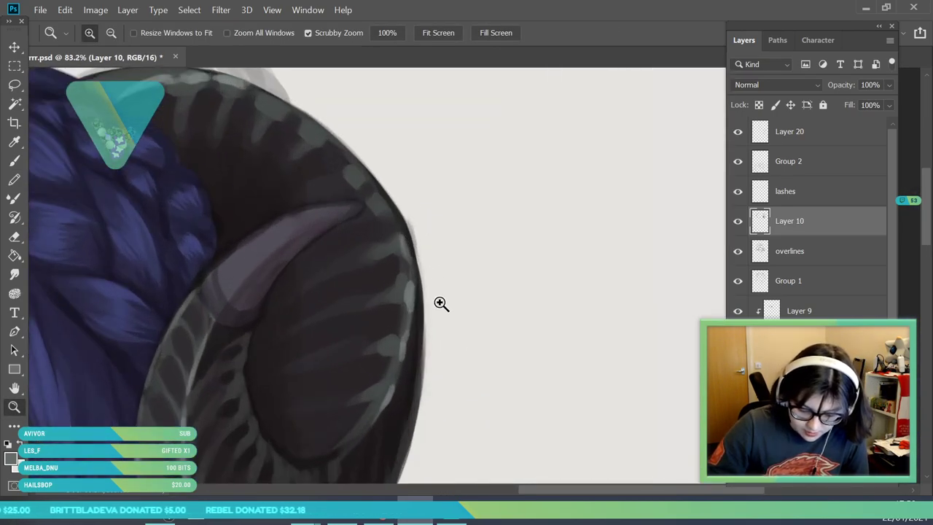
{"action": "left_click_drag", "start_coordinate": [290, 253], "coordinate": [301, 252]}
{"action": "left_click", "coordinate": [16, 129]}
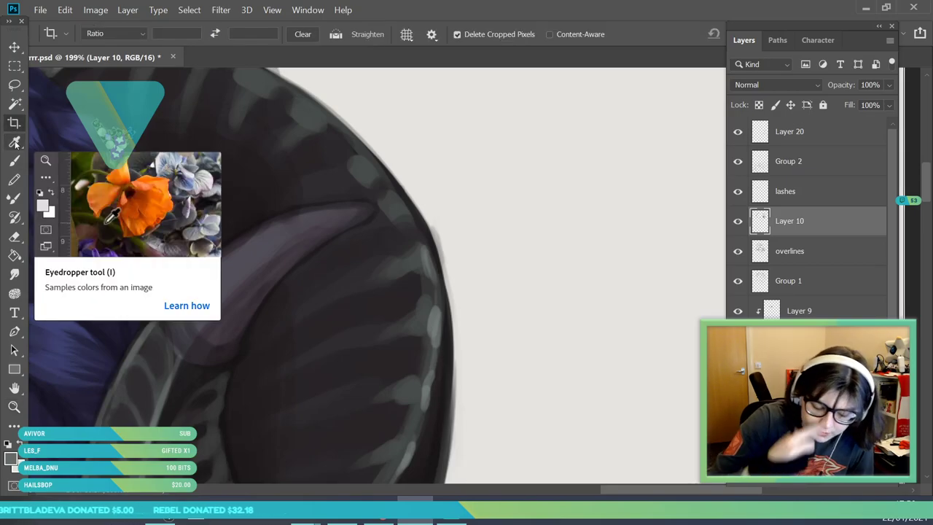
{"action": "left_click", "coordinate": [269, 298]}
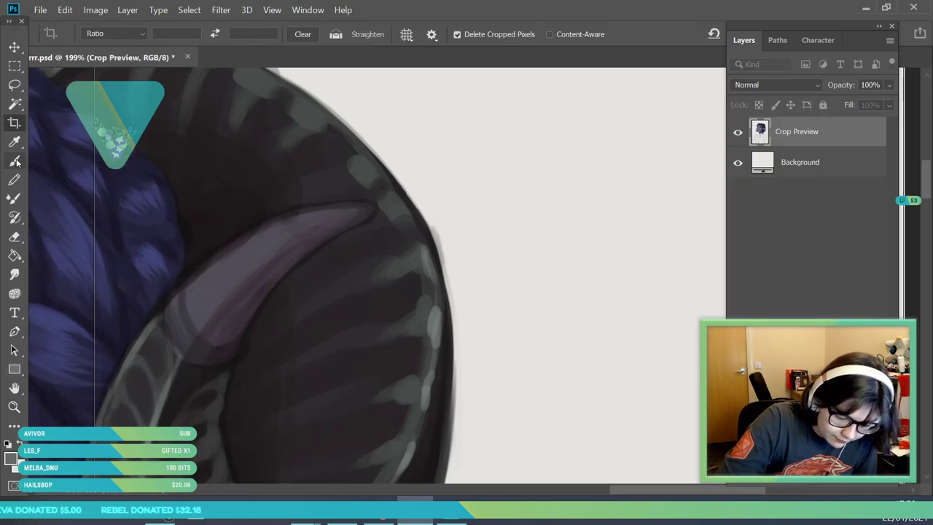
{"action": "left_click", "coordinate": [18, 161]}
- Sample the purple of the spike on the horn above the pointed ear and change it to a pale mauve with hue 287
{"action": "left_click", "coordinate": [14, 407]}
{"action": "mouse_move", "coordinate": [251, 219]}
{"action": "left_mouse_down"}
{"action": "mouse_move", "coordinate": [241, 258]}
{"action": "mouse_move", "coordinate": [244, 366]}
{"action": "mouse_move", "coordinate": [263, 205]}
{"action": "left_mouse_up"}
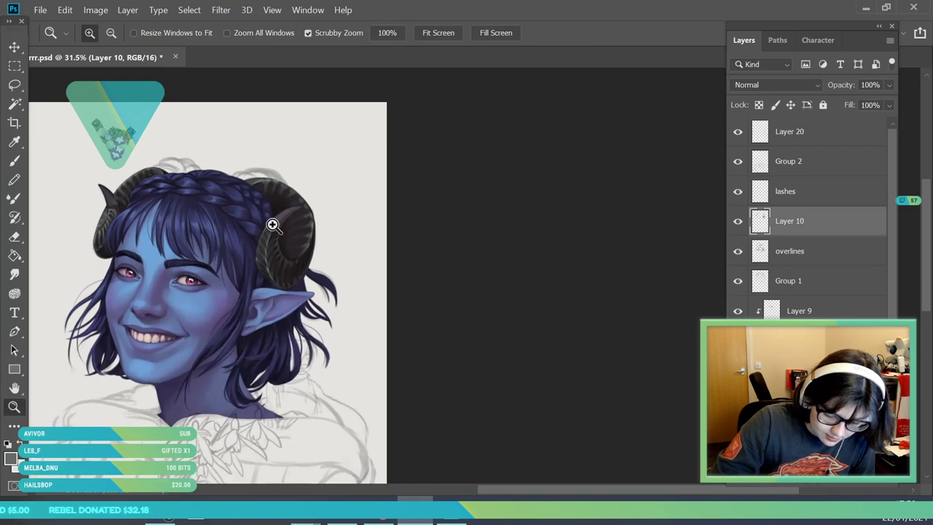
{"action": "scroll", "coordinate": [263, 205], "scroll_direction": "up", "scroll_amount": 4, "text": "alt"}
{"action": "scroll", "coordinate": [304, 264], "scroll_direction": "up", "scroll_amount": 1, "text": "alt"}
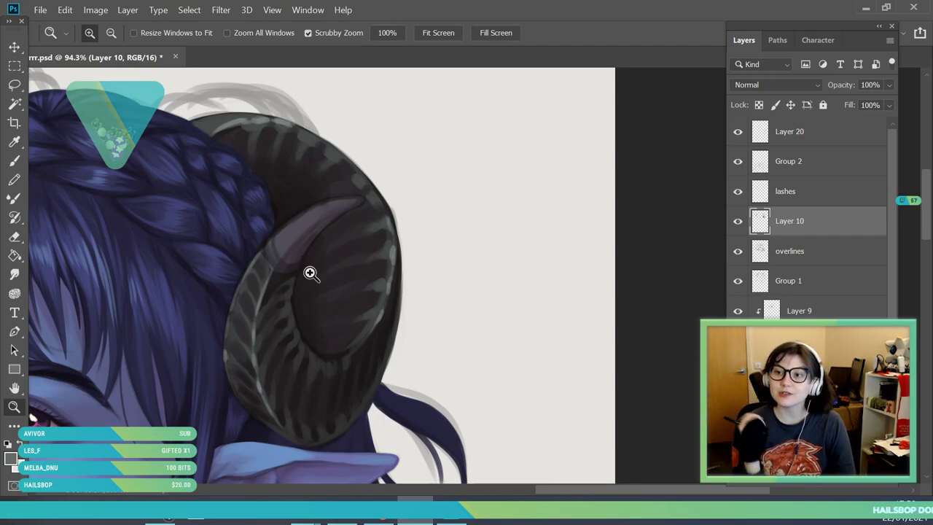
{"action": "scroll", "coordinate": [319, 252], "scroll_direction": "up", "scroll_amount": 3, "text": "alt"}
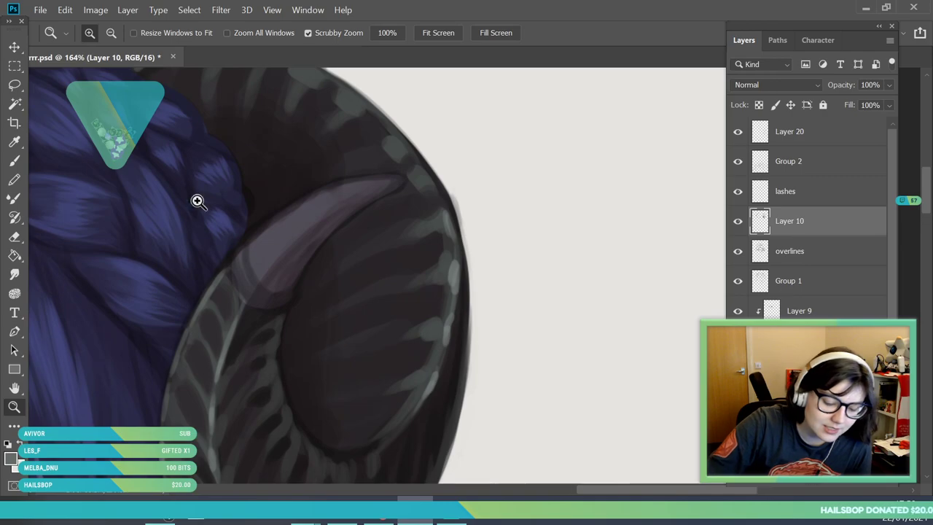
{"action": "key", "text": "i"}
{"action": "left_click", "coordinate": [12, 460]}
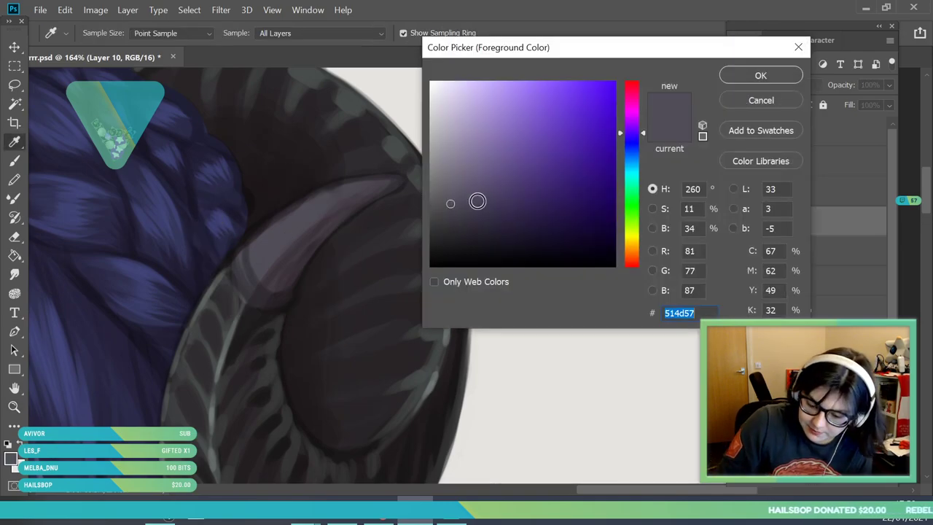
{"action": "left_click", "coordinate": [634, 124]}
{"action": "left_click_drag", "start_coordinate": [634, 124], "coordinate": [633, 120]}
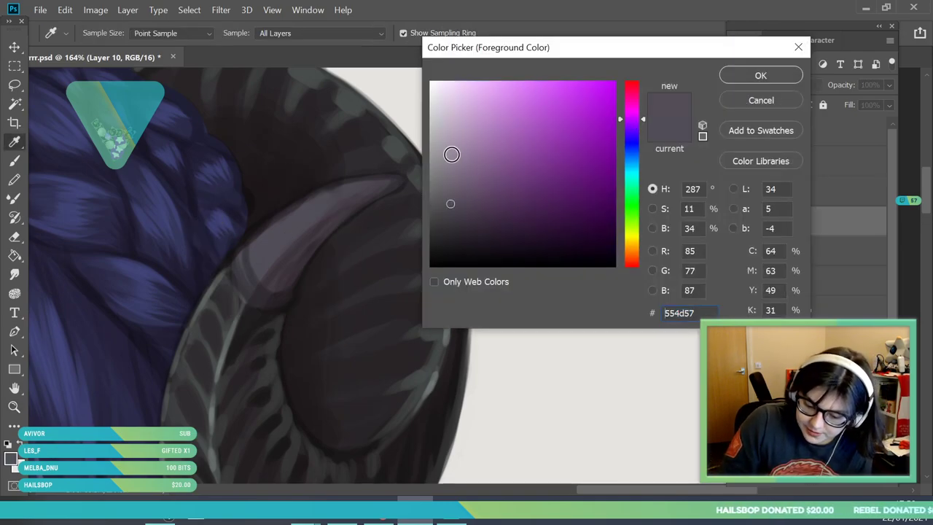
{"action": "left_click", "coordinate": [439, 139]}
{"action": "left_click", "coordinate": [760, 75]}
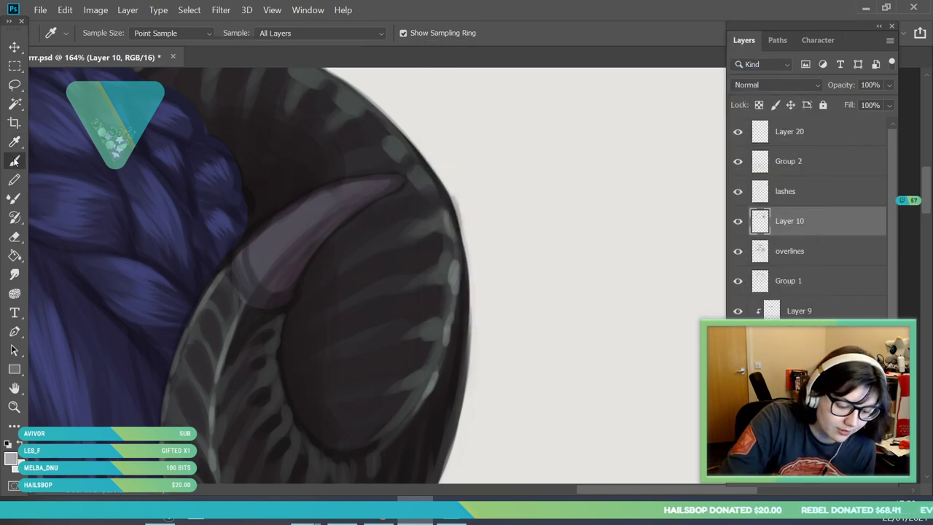
- Paint the upper face of the spike pale mauve from base to tip and erase along its lower edge near the tip
{"action": "key", "text": "b"}
{"action": "mouse_move", "coordinate": [276, 256]}
{"action": "left_mouse_down"}
{"action": "mouse_move", "coordinate": [297, 236]}
{"action": "mouse_move", "coordinate": [259, 271]}
{"action": "mouse_move", "coordinate": [255, 250]}
{"action": "mouse_move", "coordinate": [257, 270]}
{"action": "mouse_move", "coordinate": [266, 247]}
{"action": "mouse_move", "coordinate": [253, 246]}
{"action": "mouse_move", "coordinate": [290, 215]}
{"action": "left_mouse_up"}
{"action": "left_click_drag", "start_coordinate": [254, 242], "coordinate": [325, 196]}
{"action": "left_click_drag", "start_coordinate": [269, 222], "coordinate": [387, 183]}
{"action": "left_click_drag", "start_coordinate": [321, 191], "coordinate": [390, 181]}
{"action": "mouse_move", "coordinate": [286, 242]}
{"action": "left_mouse_down"}
{"action": "mouse_move", "coordinate": [378, 181]}
{"action": "mouse_move", "coordinate": [319, 218]}
{"action": "mouse_move", "coordinate": [404, 178]}
{"action": "mouse_move", "coordinate": [353, 186]}
{"action": "mouse_move", "coordinate": [400, 179]}
{"action": "mouse_move", "coordinate": [291, 220]}
{"action": "mouse_move", "coordinate": [368, 185]}
{"action": "mouse_move", "coordinate": [317, 202]}
{"action": "mouse_move", "coordinate": [257, 247]}
{"action": "mouse_move", "coordinate": [258, 265]}
{"action": "mouse_move", "coordinate": [279, 232]}
{"action": "mouse_move", "coordinate": [323, 205]}
{"action": "mouse_move", "coordinate": [273, 248]}
{"action": "mouse_move", "coordinate": [307, 219]}
{"action": "left_mouse_up"}
{"action": "key", "text": "e"}
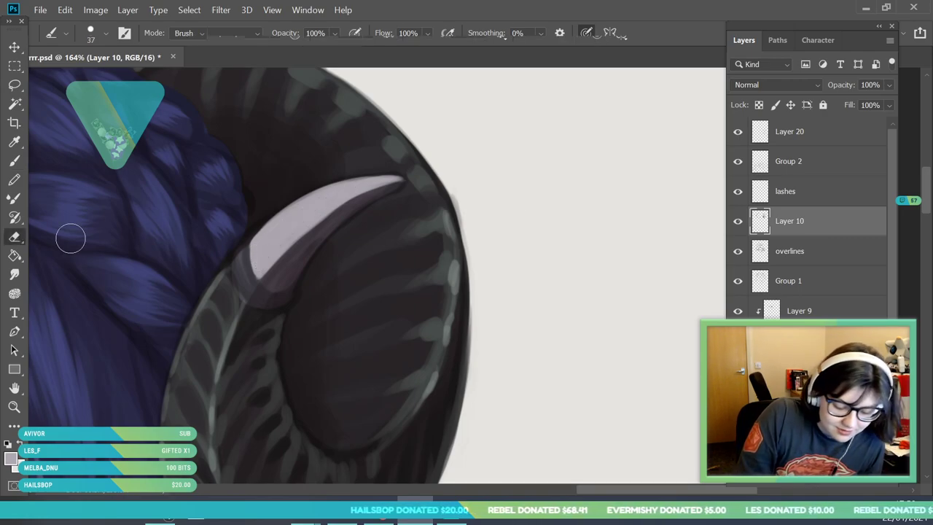
{"action": "mouse_move", "coordinate": [348, 224]}
{"action": "left_mouse_down"}
{"action": "mouse_move", "coordinate": [289, 268]}
{"action": "mouse_move", "coordinate": [412, 190]}
{"action": "mouse_move", "coordinate": [430, 191]}
{"action": "left_mouse_up"}
- Paint a collar around the spike's base, pale mauve at the upper end and a sampled darker mauve-grey along the underside
{"action": "left_click", "coordinate": [14, 161]}
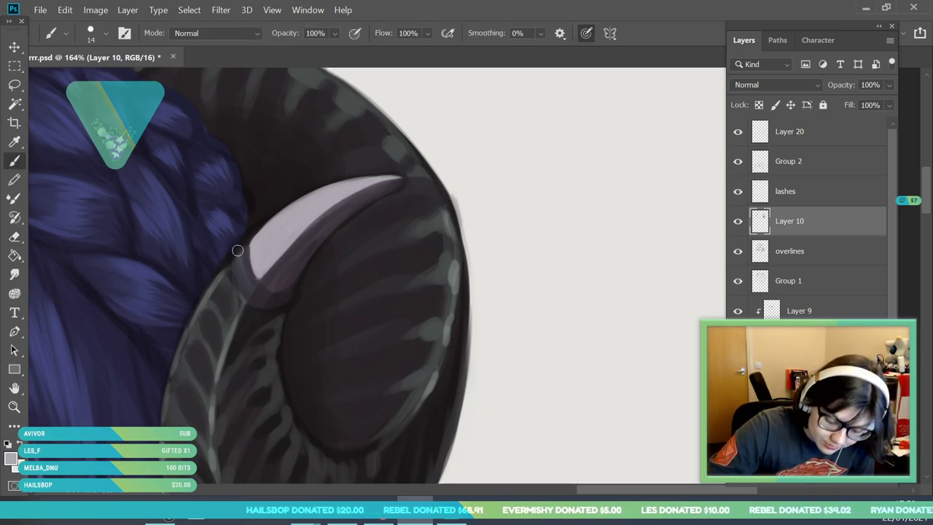
{"action": "mouse_move", "coordinate": [244, 257]}
{"action": "left_mouse_down"}
{"action": "mouse_move", "coordinate": [243, 280]}
{"action": "mouse_move", "coordinate": [244, 241]}
{"action": "mouse_move", "coordinate": [264, 269]}
{"action": "mouse_move", "coordinate": [255, 294]}
{"action": "mouse_move", "coordinate": [241, 243]}
{"action": "mouse_move", "coordinate": [259, 255]}
{"action": "mouse_move", "coordinate": [259, 294]}
{"action": "mouse_move", "coordinate": [245, 241]}
{"action": "mouse_move", "coordinate": [257, 248]}
{"action": "mouse_move", "coordinate": [257, 295]}
{"action": "left_mouse_up"}
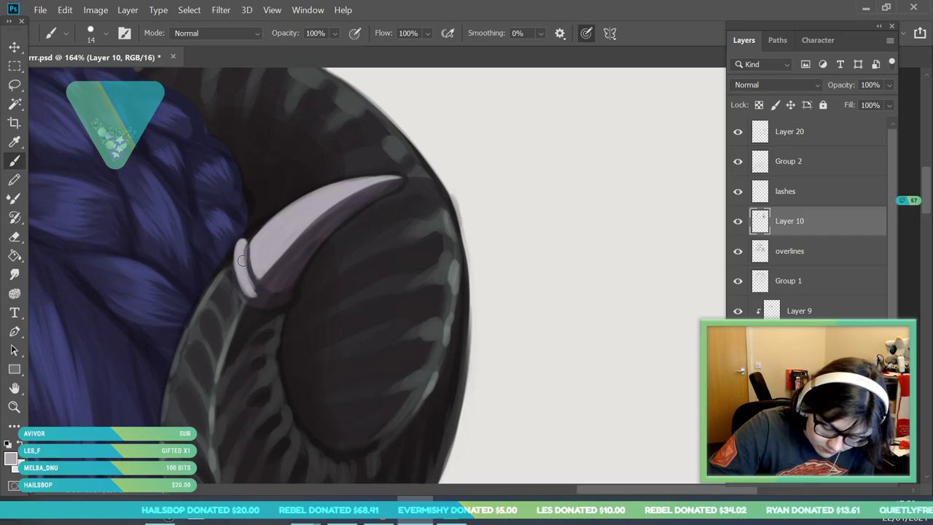
{"action": "left_click", "coordinate": [16, 407]}
{"action": "left_click_drag", "start_coordinate": [293, 227], "coordinate": [247, 420]}
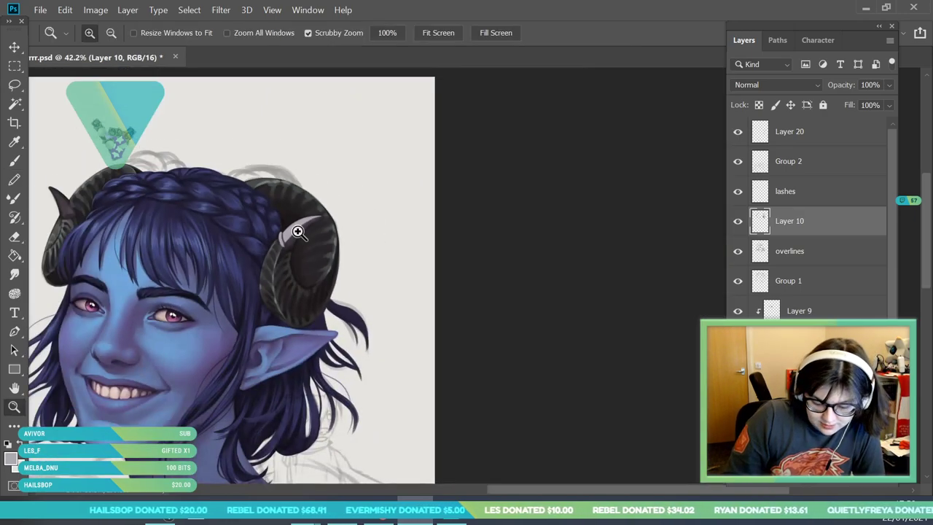
{"action": "left_click_drag", "start_coordinate": [299, 234], "coordinate": [323, 239]}
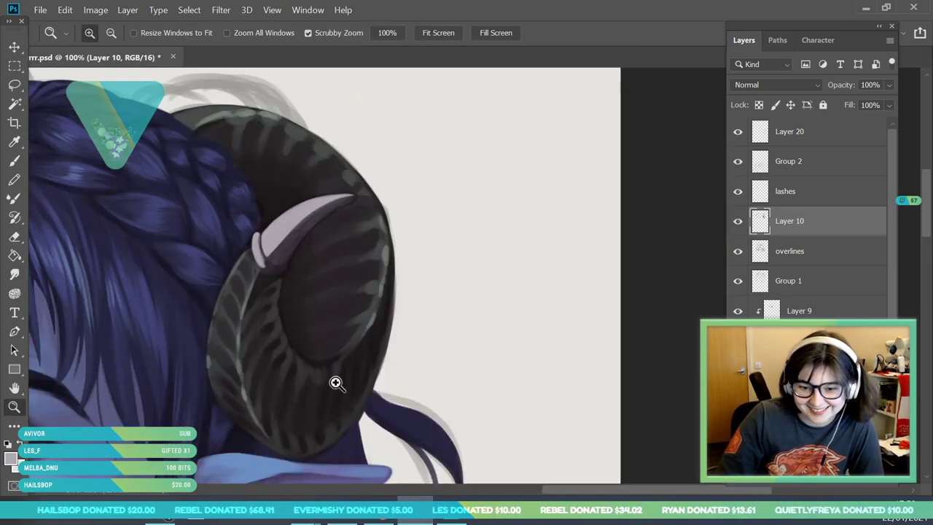
{"action": "scroll", "coordinate": [329, 317], "scroll_direction": "up", "scroll_amount": 5}
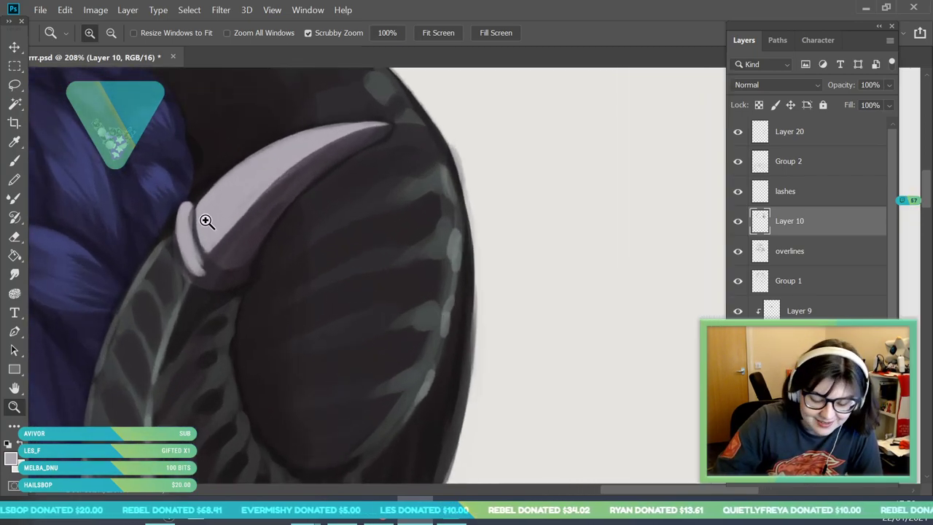
{"action": "scroll", "coordinate": [207, 222], "scroll_direction": "up", "scroll_amount": 2}
{"action": "key", "text": "b"}
{"action": "left_click", "coordinate": [201, 252], "text": "alt"}
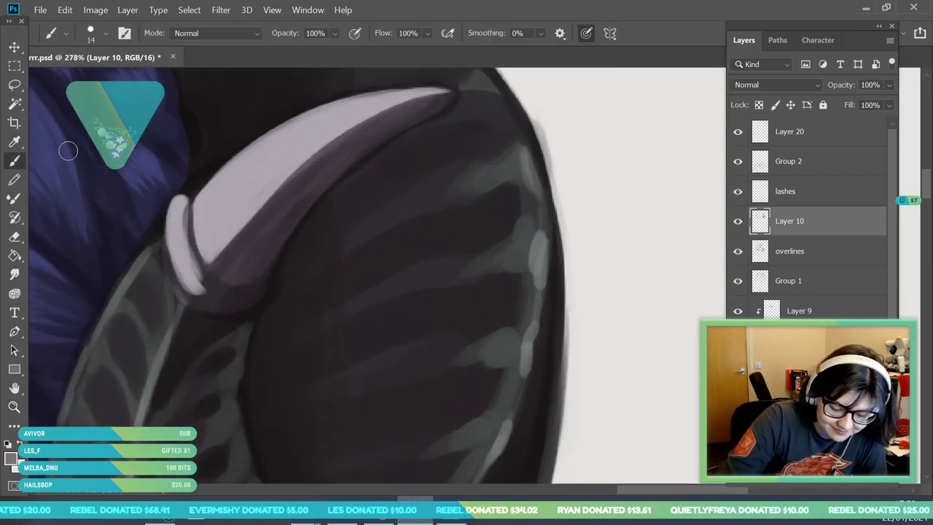
{"action": "mouse_move", "coordinate": [200, 272]}
{"action": "left_mouse_down"}
{"action": "mouse_move", "coordinate": [250, 284]}
{"action": "mouse_move", "coordinate": [228, 293]}
{"action": "mouse_move", "coordinate": [186, 282]}
{"action": "mouse_move", "coordinate": [225, 266]}
{"action": "mouse_move", "coordinate": [185, 280]}
{"action": "mouse_move", "coordinate": [267, 282]}
{"action": "mouse_move", "coordinate": [229, 291]}
{"action": "mouse_move", "coordinate": [252, 279]}
{"action": "mouse_move", "coordinate": [227, 301]}
{"action": "left_mouse_up"}
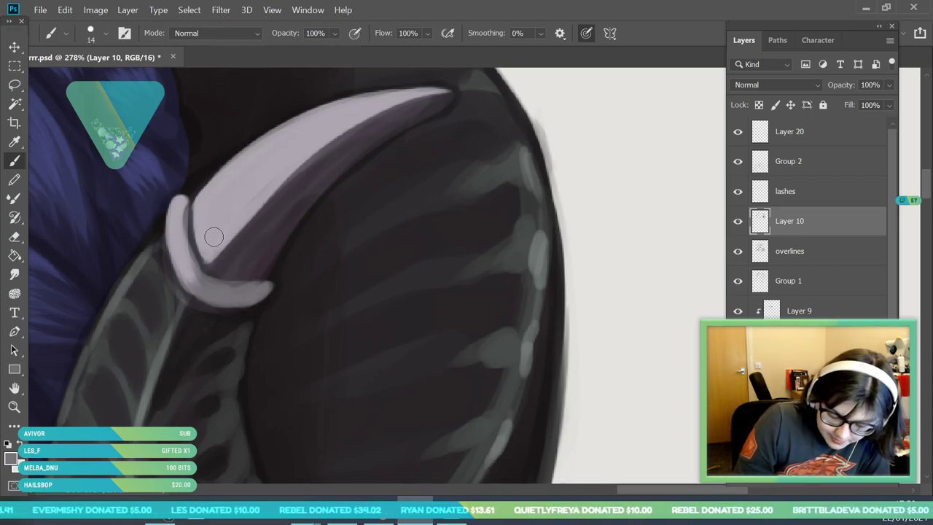
- Set the brush size to 9 px and refine the collar's outer edge and both ends with sampled mauve tones
{"action": "left_click", "coordinate": [105, 34]}
{"action": "left_click", "coordinate": [85, 80]}
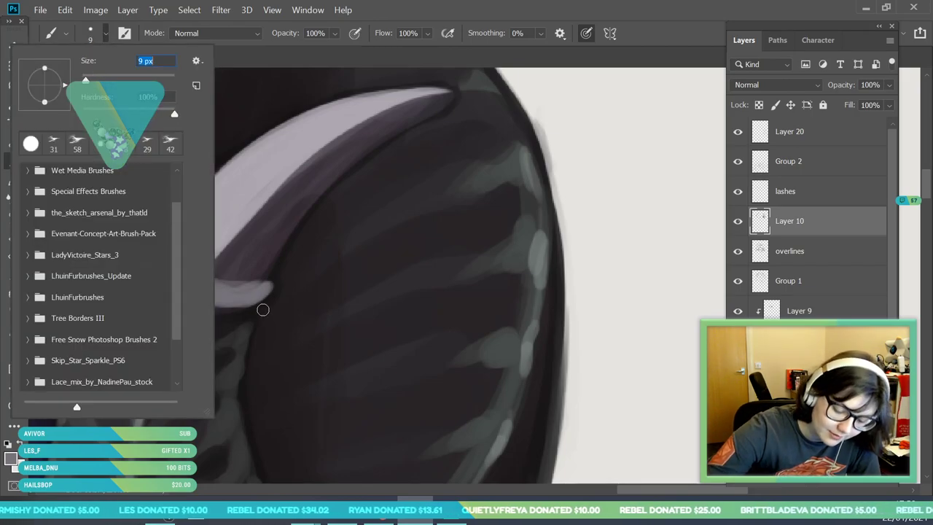
{"action": "left_click", "coordinate": [256, 305]}
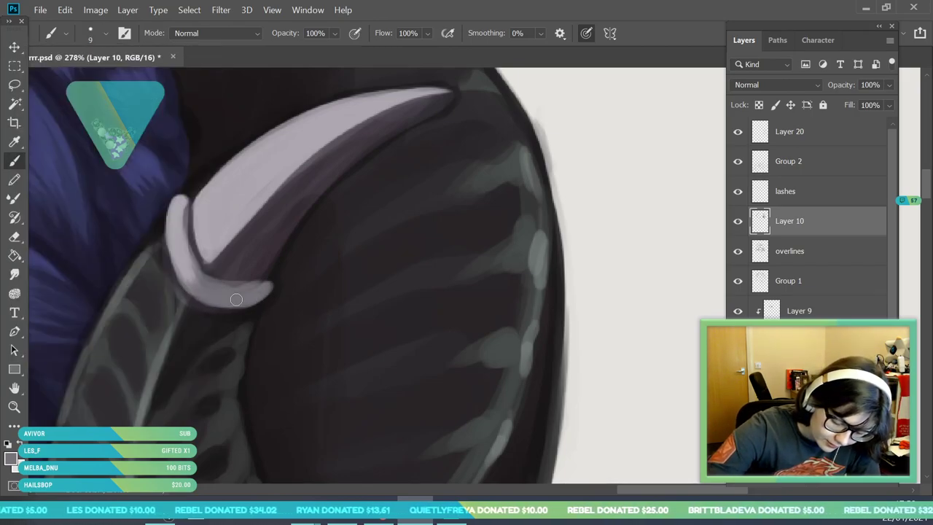
{"action": "mouse_move", "coordinate": [185, 285]}
{"action": "left_mouse_down"}
{"action": "mouse_move", "coordinate": [163, 219]}
{"action": "mouse_move", "coordinate": [175, 196]}
{"action": "left_mouse_up"}
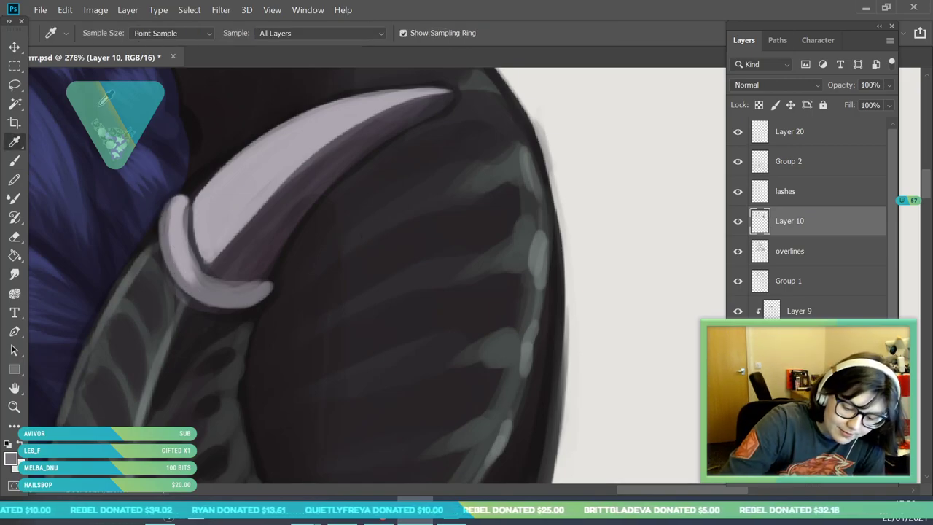
{"action": "left_click", "coordinate": [193, 193], "text": "alt"}
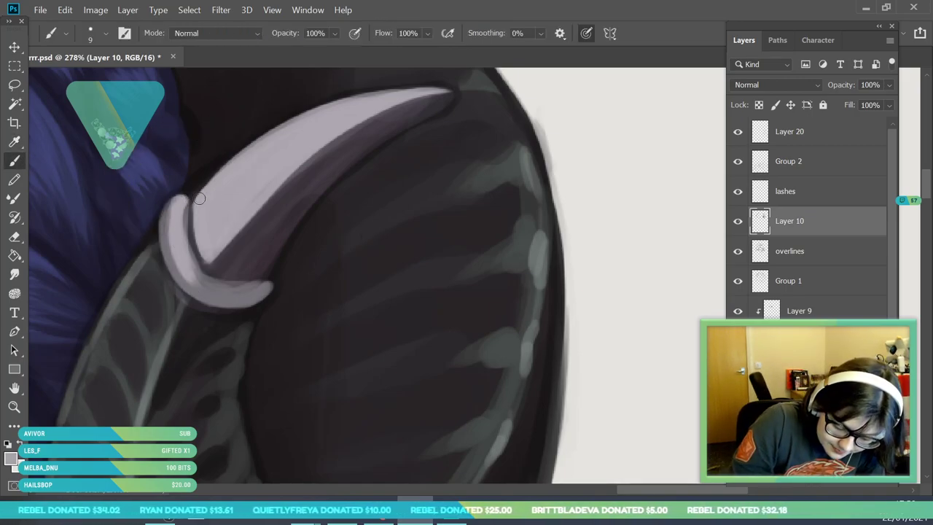
{"action": "mouse_move", "coordinate": [197, 211]}
{"action": "left_mouse_down"}
{"action": "mouse_move", "coordinate": [235, 155]}
{"action": "mouse_move", "coordinate": [195, 191]}
{"action": "left_mouse_up"}
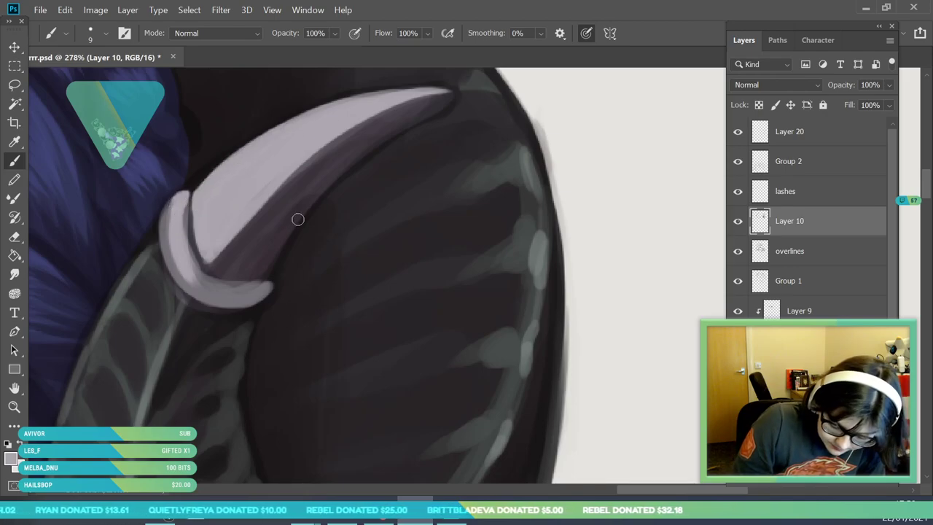
{"action": "left_click", "coordinate": [268, 284], "text": "alt"}
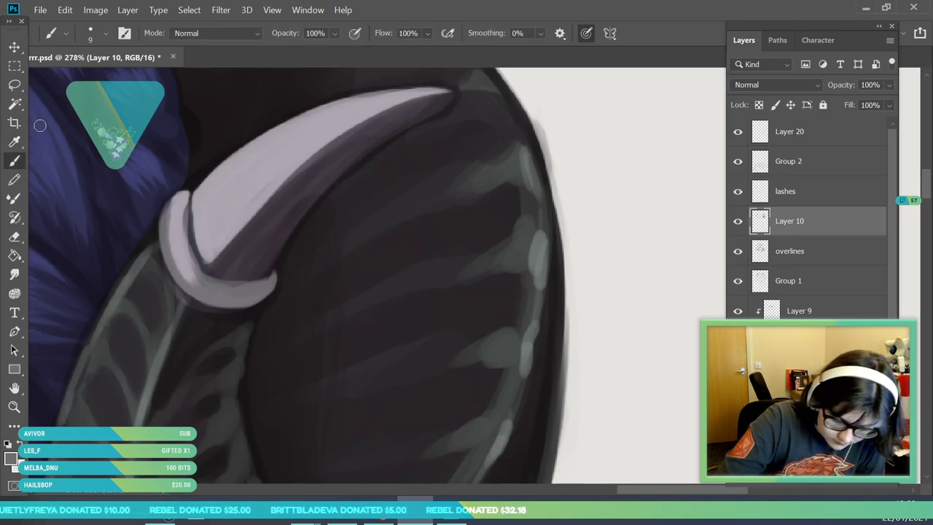
- Sample the dark crease tone, deepen the groove between spike and collar, and shade a dark band along the collar's outer curve
{"action": "left_click", "coordinate": [191, 235], "text": "alt"}
{"action": "mouse_move", "coordinate": [190, 195]}
{"action": "left_mouse_down"}
{"action": "mouse_move", "coordinate": [191, 252]}
{"action": "mouse_move", "coordinate": [202, 267]}
{"action": "left_mouse_up"}
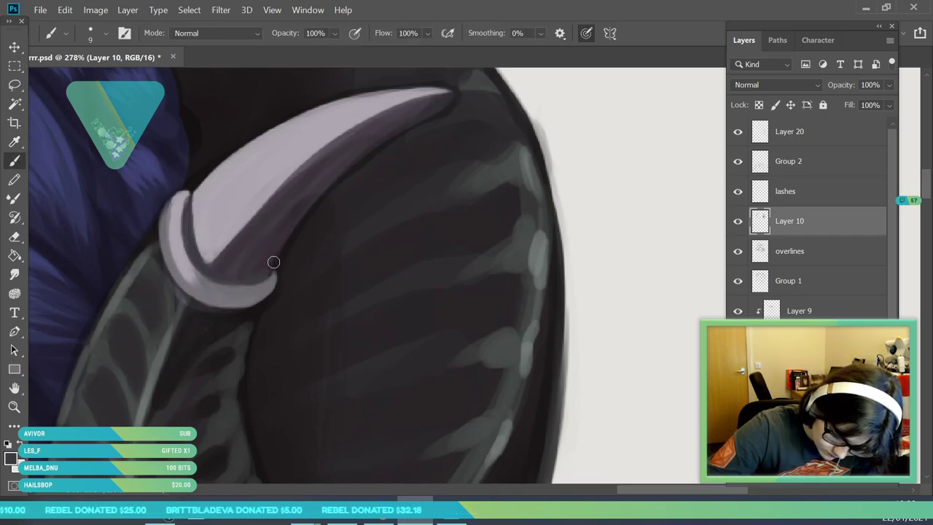
{"action": "mouse_move", "coordinate": [166, 225]}
{"action": "left_mouse_down"}
{"action": "mouse_move", "coordinate": [172, 257]}
{"action": "mouse_move", "coordinate": [222, 300]}
{"action": "mouse_move", "coordinate": [214, 276]}
{"action": "mouse_move", "coordinate": [196, 289]}
{"action": "mouse_move", "coordinate": [269, 288]}
{"action": "mouse_move", "coordinate": [165, 385]}
{"action": "left_mouse_up"}
{"action": "left_click", "coordinate": [11, 410]}
{"action": "left_click_drag", "start_coordinate": [293, 275], "coordinate": [314, 360]}
{"action": "left_click_drag", "start_coordinate": [253, 280], "coordinate": [299, 295]}
- Sample the pale mauve, paint a thin rim light along the spike's lower edge, and touch up its light face beside the shadow and groove
{"action": "left_click", "coordinate": [175, 226]}
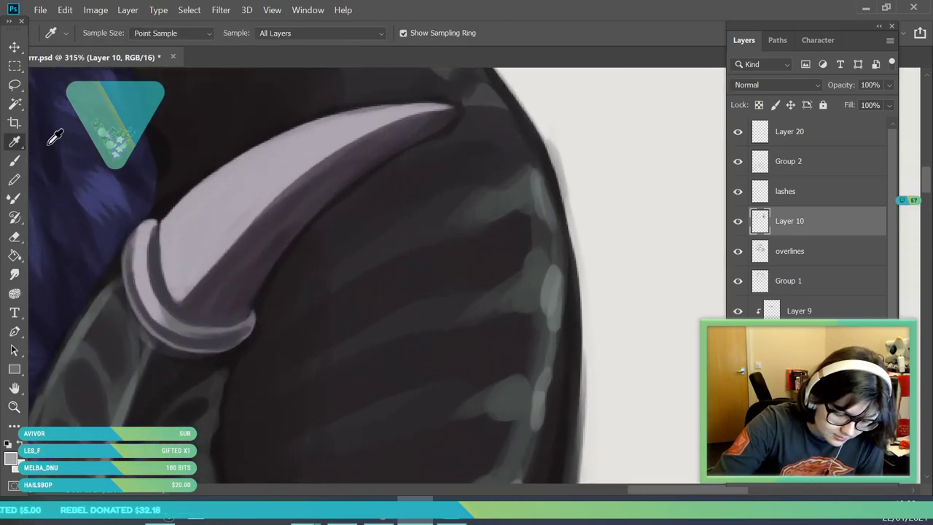
{"action": "left_click", "coordinate": [15, 161]}
{"action": "mouse_move", "coordinate": [249, 316]}
{"action": "left_mouse_down"}
{"action": "mouse_move", "coordinate": [227, 331]}
{"action": "mouse_move", "coordinate": [254, 312]}
{"action": "mouse_move", "coordinate": [227, 345]}
{"action": "mouse_move", "coordinate": [187, 350]}
{"action": "mouse_move", "coordinate": [241, 318]}
{"action": "mouse_move", "coordinate": [214, 333]}
{"action": "mouse_move", "coordinate": [313, 208]}
{"action": "mouse_move", "coordinate": [446, 119]}
{"action": "left_mouse_up"}
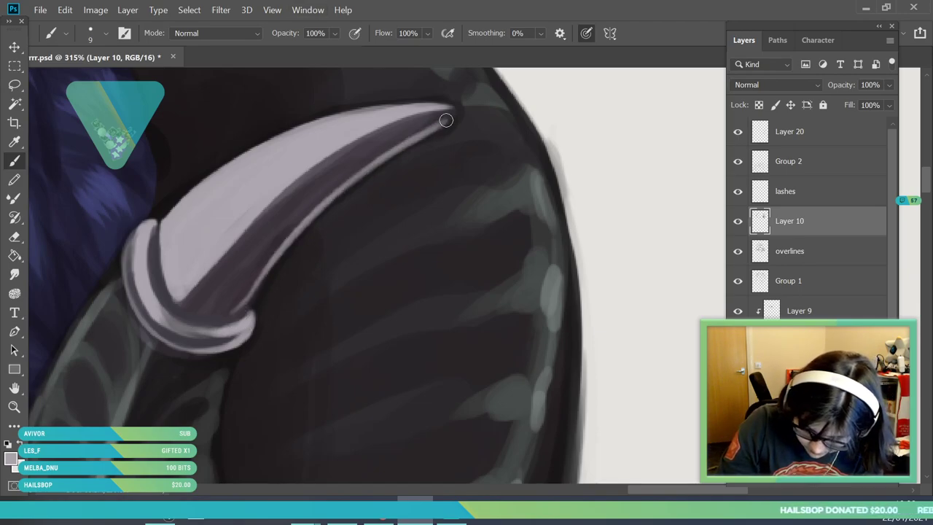
{"action": "left_click_drag", "start_coordinate": [193, 266], "coordinate": [416, 110]}
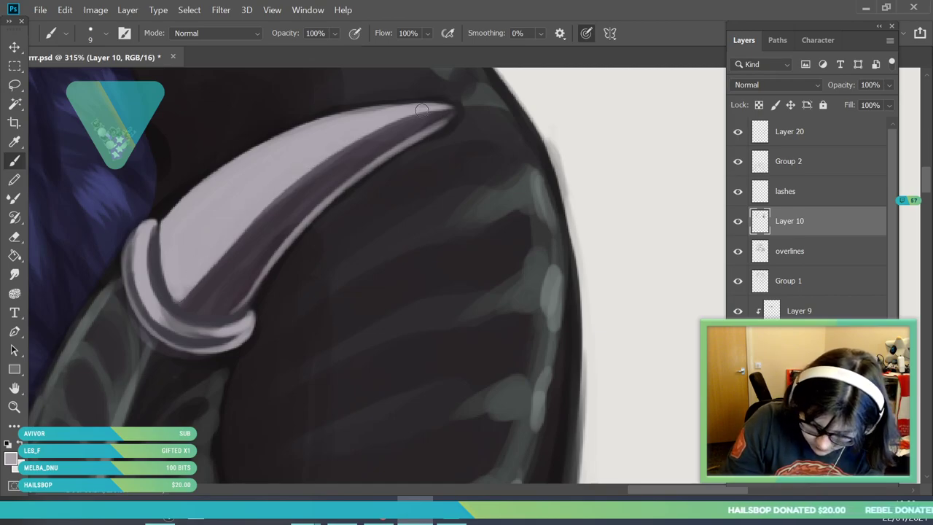
{"action": "left_click_drag", "start_coordinate": [160, 247], "coordinate": [175, 301]}
- Sample a mid mauve-grey near the spike's tip and tone down the rim light along its lower edge from base to tip
{"action": "left_click", "coordinate": [12, 404]}
{"action": "left_click_drag", "start_coordinate": [310, 236], "coordinate": [255, 288]}
{"action": "scroll", "coordinate": [279, 216], "scroll_direction": "up", "scroll_amount": 2}
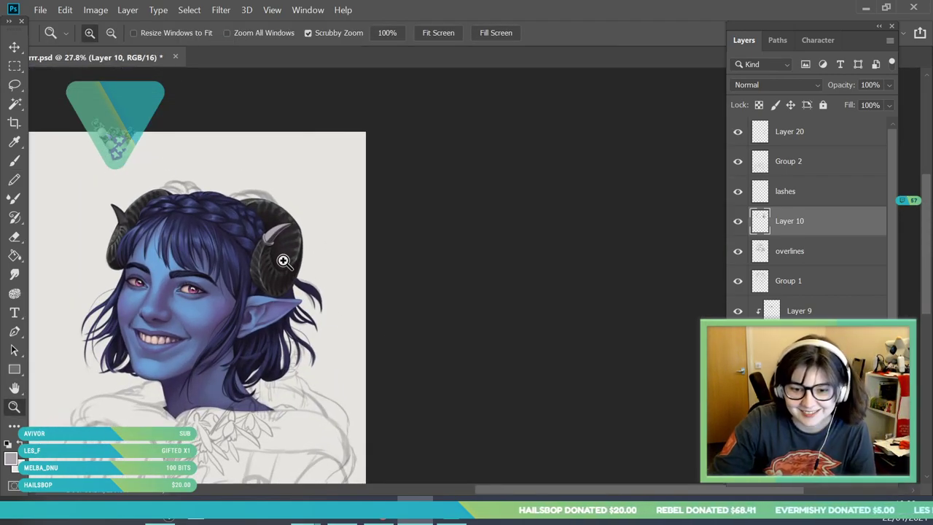
{"action": "scroll", "coordinate": [309, 237], "scroll_direction": "up", "scroll_amount": 5}
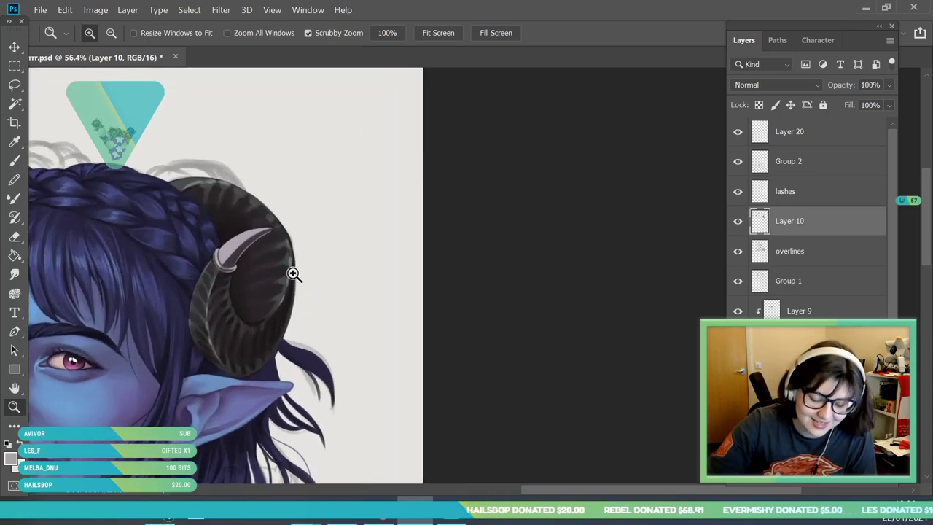
{"action": "scroll", "coordinate": [295, 282], "scroll_direction": "up", "scroll_amount": 8}
{"action": "key", "text": "i"}
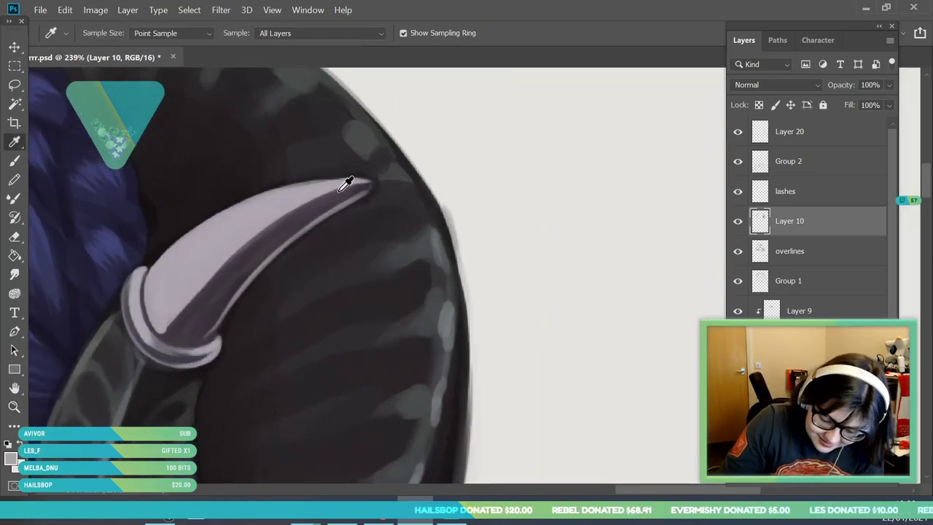
{"action": "left_click", "coordinate": [342, 182]}
{"action": "key", "text": "b"}
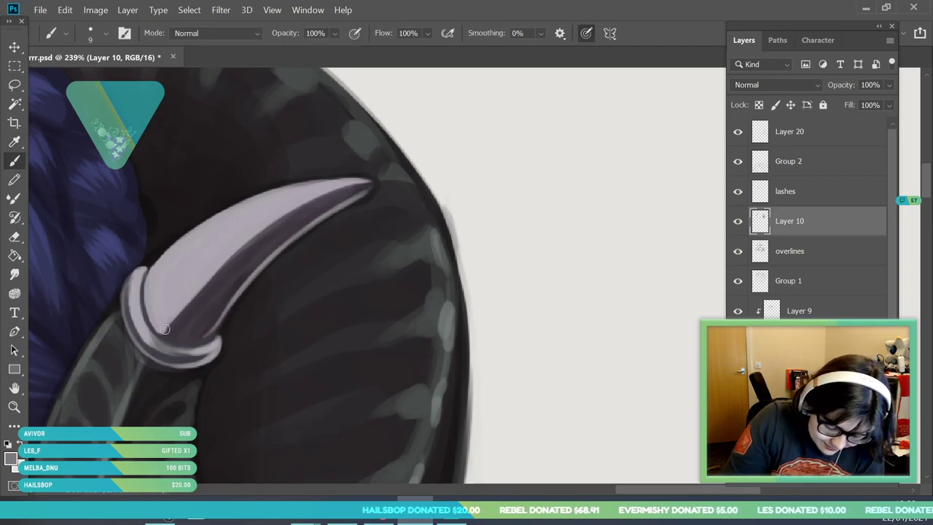
{"action": "left_click_drag", "start_coordinate": [212, 324], "coordinate": [244, 281]}
{"action": "left_click_drag", "start_coordinate": [200, 343], "coordinate": [289, 236]}
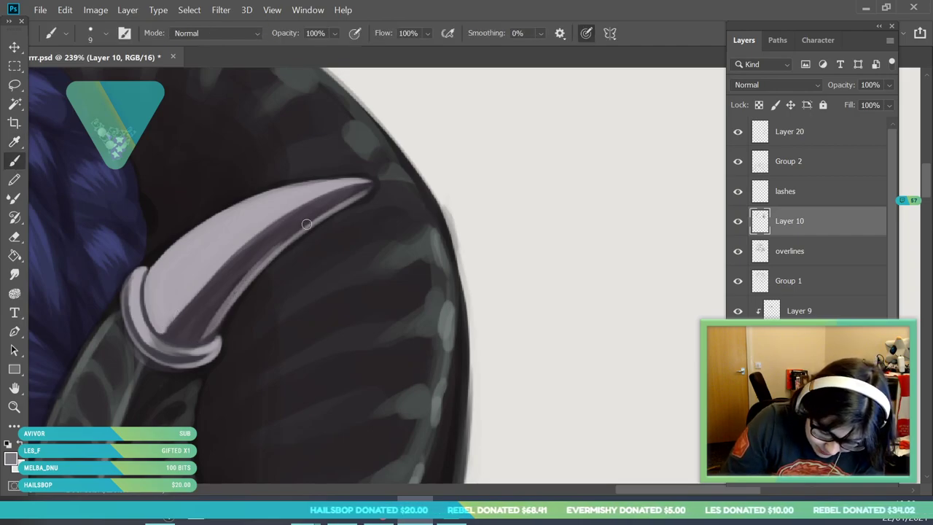
{"action": "left_click_drag", "start_coordinate": [225, 303], "coordinate": [370, 187]}
{"action": "left_click_drag", "start_coordinate": [327, 210], "coordinate": [363, 193]}
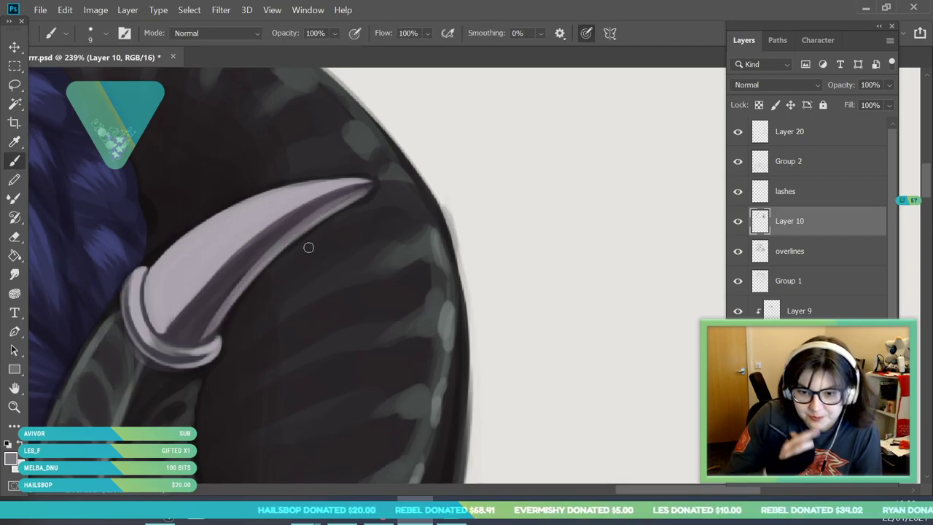
- Sample the spike's shadow tone and darken the foreground colour to the near-black purple #171419
{"action": "key", "text": "z"}
{"action": "left_click_drag", "start_coordinate": [238, 264], "coordinate": [220, 312]}
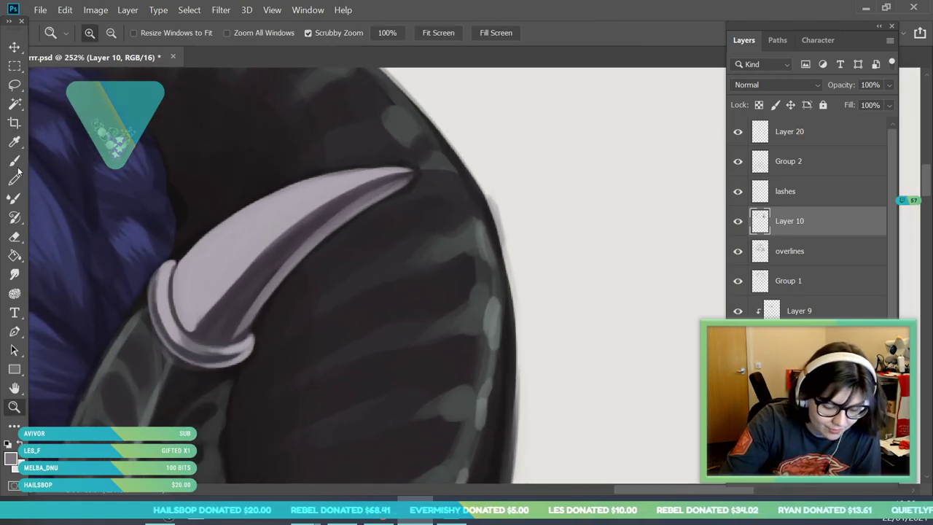
{"action": "left_click", "coordinate": [14, 142]}
{"action": "left_click", "coordinate": [207, 326]}
{"action": "left_click", "coordinate": [11, 458]}
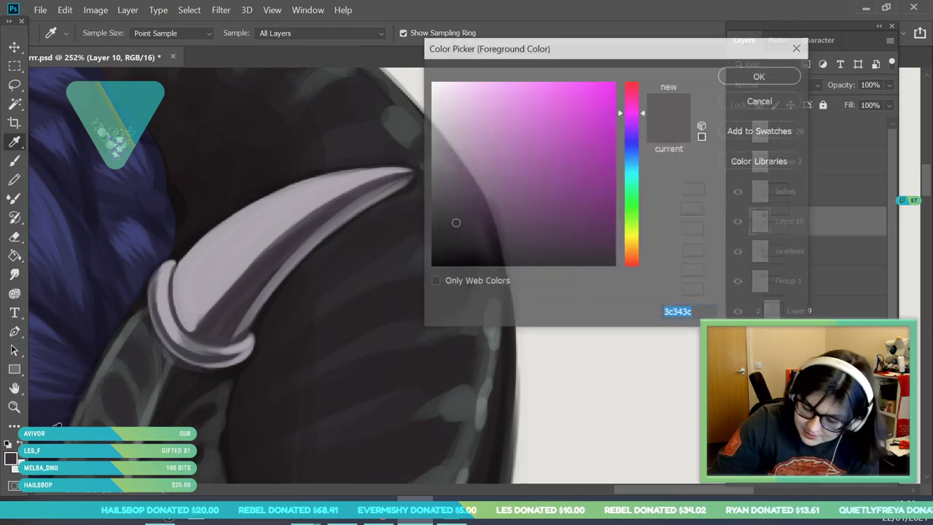
{"action": "left_click", "coordinate": [468, 248]}
{"action": "left_click", "coordinate": [644, 123]}
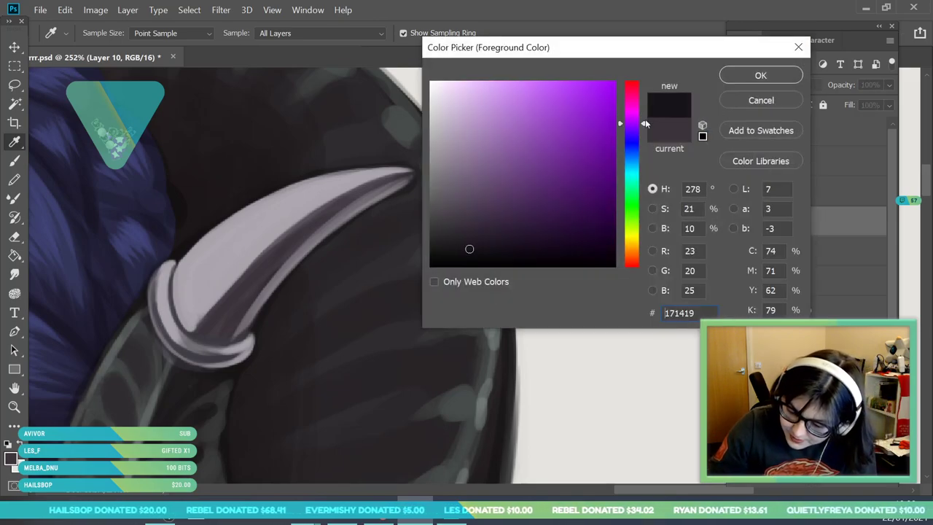
{"action": "left_click", "coordinate": [755, 76]}
- Paint a near-black core shadow through the spike's dark side, then darken the groove around its base and the collar's shadow band
{"action": "left_click", "coordinate": [14, 160]}
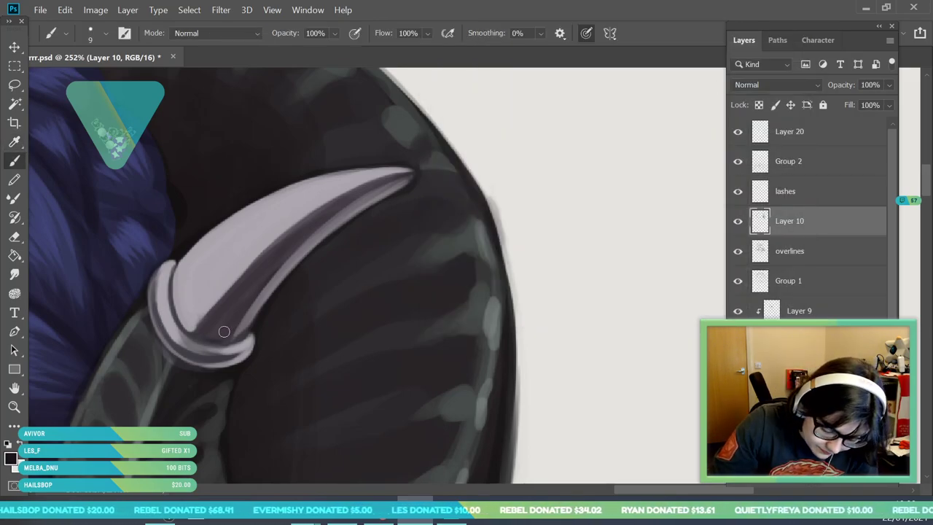
{"action": "mouse_move", "coordinate": [205, 337]}
{"action": "left_mouse_down"}
{"action": "mouse_move", "coordinate": [219, 338]}
{"action": "mouse_move", "coordinate": [211, 331]}
{"action": "mouse_move", "coordinate": [282, 253]}
{"action": "mouse_move", "coordinate": [234, 318]}
{"action": "left_mouse_up"}
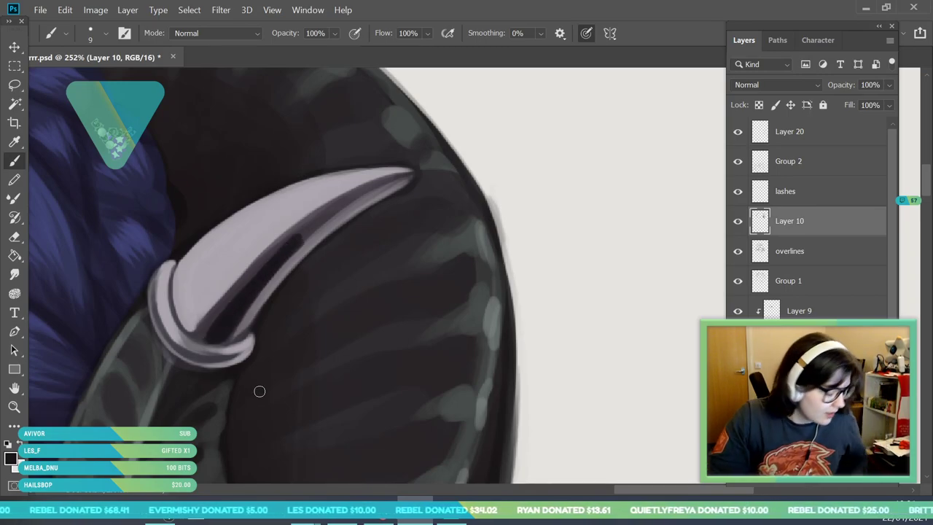
{"action": "key", "text": "ctrl+z"}
{"action": "mouse_move", "coordinate": [242, 306]}
{"action": "left_mouse_down"}
{"action": "mouse_move", "coordinate": [299, 244]}
{"action": "mouse_move", "coordinate": [207, 346]}
{"action": "left_mouse_up"}
{"action": "mouse_move", "coordinate": [256, 279]}
{"action": "left_mouse_down"}
{"action": "mouse_move", "coordinate": [326, 223]}
{"action": "mouse_move", "coordinate": [254, 292]}
{"action": "mouse_move", "coordinate": [387, 185]}
{"action": "mouse_move", "coordinate": [286, 250]}
{"action": "mouse_move", "coordinate": [354, 198]}
{"action": "mouse_move", "coordinate": [389, 194]}
{"action": "left_mouse_up"}
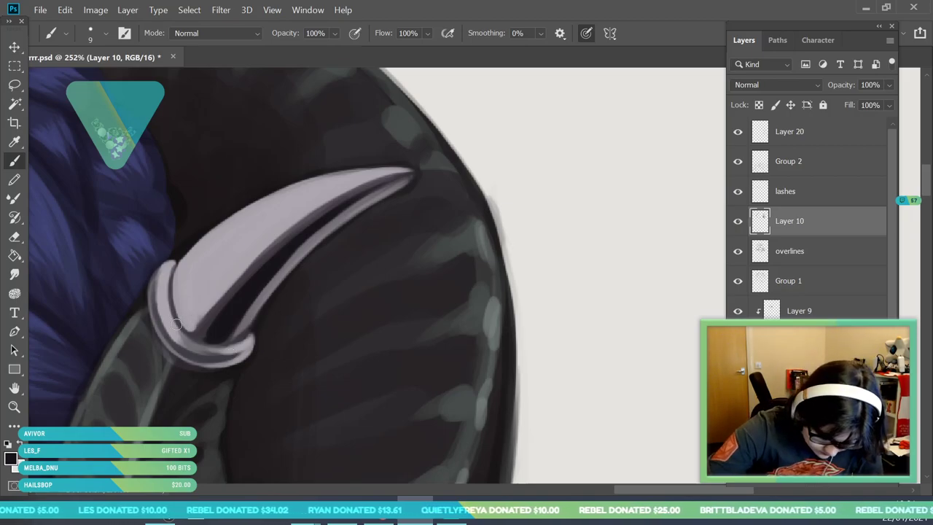
{"action": "mouse_move", "coordinate": [179, 306]}
{"action": "left_mouse_down"}
{"action": "mouse_move", "coordinate": [218, 339]}
{"action": "mouse_move", "coordinate": [208, 338]}
{"action": "mouse_move", "coordinate": [186, 323]}
{"action": "mouse_move", "coordinate": [245, 337]}
{"action": "mouse_move", "coordinate": [198, 309]}
{"action": "mouse_move", "coordinate": [177, 314]}
{"action": "mouse_move", "coordinate": [198, 307]}
{"action": "left_mouse_up"}
{"action": "mouse_move", "coordinate": [168, 335]}
{"action": "left_mouse_down"}
{"action": "mouse_move", "coordinate": [222, 356]}
{"action": "mouse_move", "coordinate": [170, 336]}
{"action": "mouse_move", "coordinate": [162, 317]}
{"action": "left_mouse_up"}
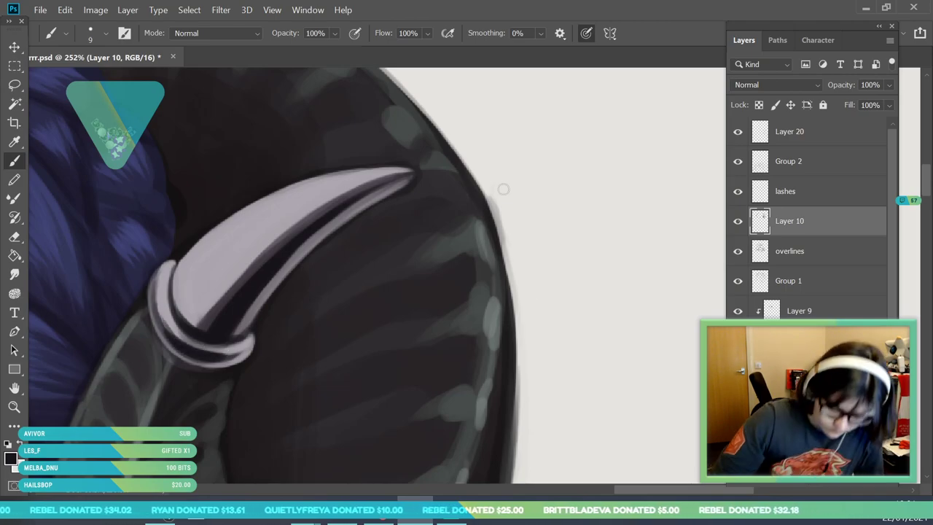
- Sample the spike's pale mauve and lighten the foreground colour to the off-white lilac #e9e3ed
{"action": "left_click", "coordinate": [15, 407]}
{"action": "left_click_drag", "start_coordinate": [309, 250], "coordinate": [255, 351]}
{"action": "left_click_drag", "start_coordinate": [316, 234], "coordinate": [231, 296]}
{"action": "key", "text": "i"}
{"action": "left_click", "coordinate": [203, 255]}
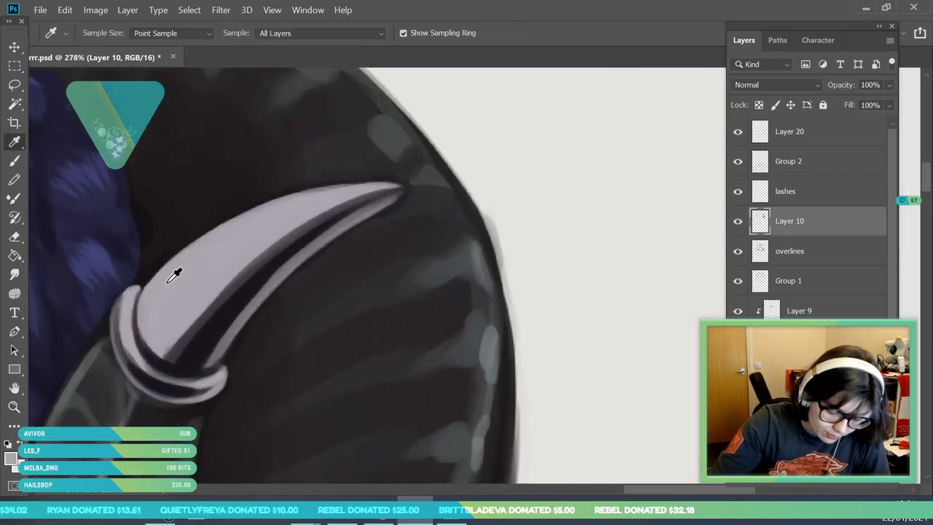
{"action": "left_click", "coordinate": [10, 457]}
{"action": "left_click_drag", "start_coordinate": [469, 139], "coordinate": [438, 94]}
{"action": "left_click", "coordinate": [641, 124]}
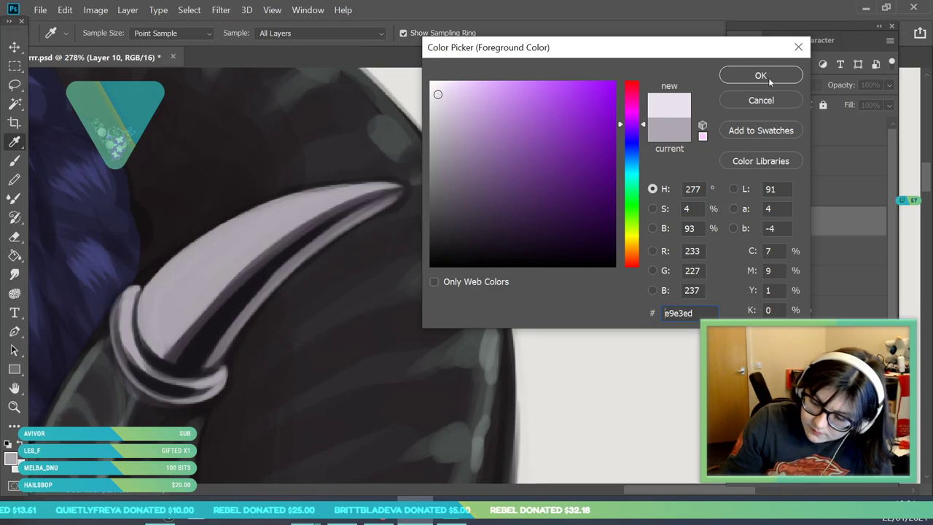
{"action": "left_click", "coordinate": [768, 79]}
- Paint a bright highlight along the spike's light face and on the collar, reducing the brush size to 4 px
{"action": "key", "text": "b"}
{"action": "mouse_move", "coordinate": [147, 326]}
{"action": "left_mouse_down"}
{"action": "mouse_move", "coordinate": [238, 243]}
{"action": "mouse_move", "coordinate": [153, 330]}
{"action": "mouse_move", "coordinate": [292, 215]}
{"action": "mouse_move", "coordinate": [241, 242]}
{"action": "mouse_move", "coordinate": [385, 182]}
{"action": "mouse_move", "coordinate": [314, 205]}
{"action": "mouse_move", "coordinate": [370, 198]}
{"action": "left_mouse_up"}
{"action": "mouse_move", "coordinate": [165, 301]}
{"action": "left_mouse_down"}
{"action": "mouse_move", "coordinate": [235, 238]}
{"action": "mouse_move", "coordinate": [253, 228]}
{"action": "mouse_move", "coordinate": [148, 305]}
{"action": "mouse_move", "coordinate": [275, 217]}
{"action": "mouse_move", "coordinate": [185, 274]}
{"action": "mouse_move", "coordinate": [296, 208]}
{"action": "left_mouse_up"}
{"action": "mouse_move", "coordinate": [124, 314]}
{"action": "left_mouse_down"}
{"action": "mouse_move", "coordinate": [130, 340]}
{"action": "mouse_move", "coordinate": [130, 305]}
{"action": "mouse_move", "coordinate": [148, 357]}
{"action": "left_mouse_up"}
{"action": "left_click", "coordinate": [106, 34]}
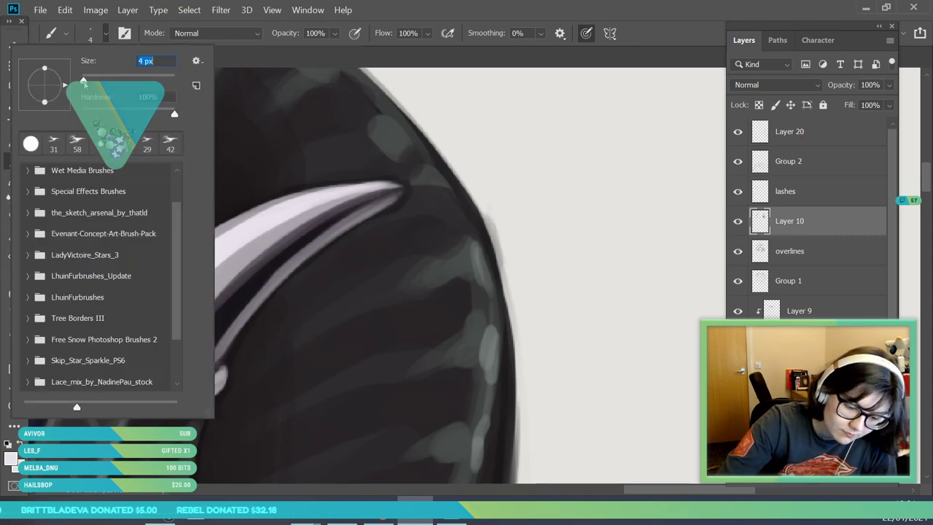
{"action": "left_click", "coordinate": [255, 238]}
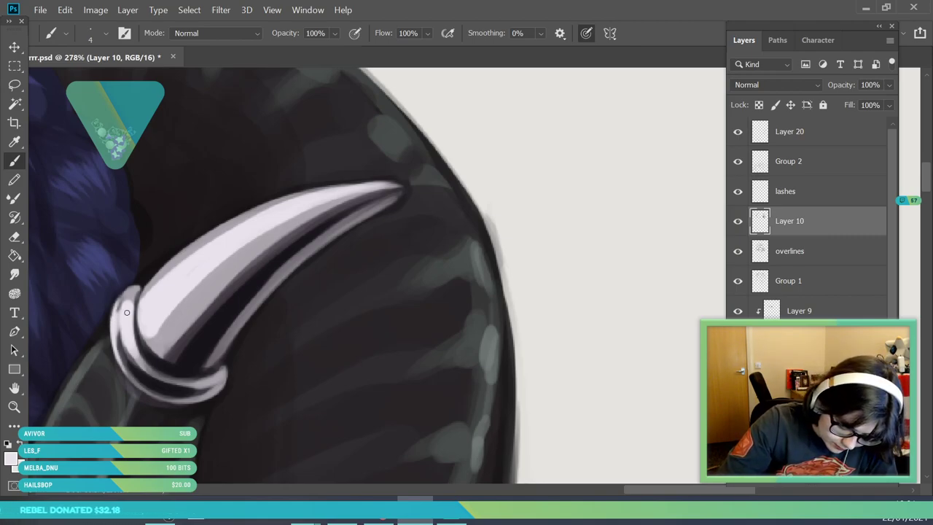
- Sample a mauve-grey from the finished spike and set the brush size to 20 px for the spike on the opposite horn
{"action": "left_click", "coordinate": [14, 406]}
{"action": "left_click_drag", "start_coordinate": [220, 295], "coordinate": [118, 424]}
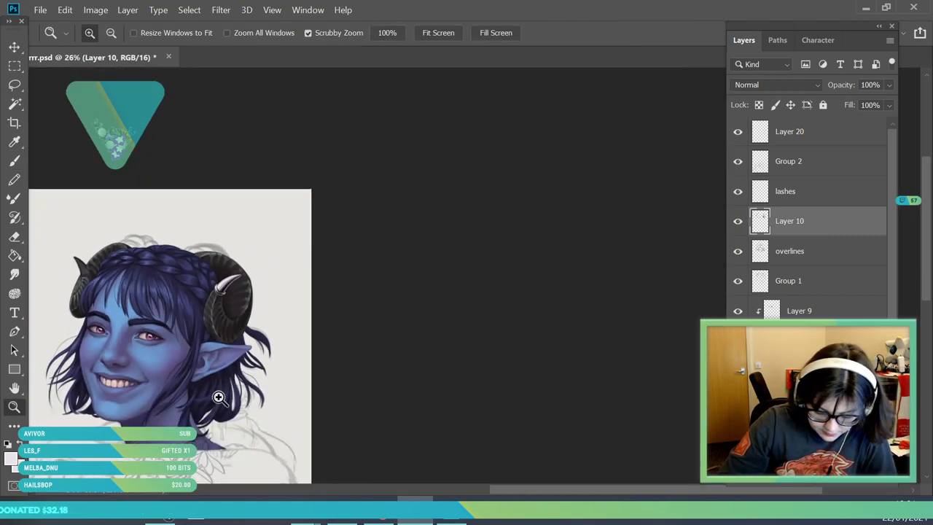
{"action": "left_click_drag", "start_coordinate": [311, 288], "coordinate": [289, 354]}
{"action": "scroll", "coordinate": [215, 312], "scroll_direction": "up", "scroll_amount": 3}
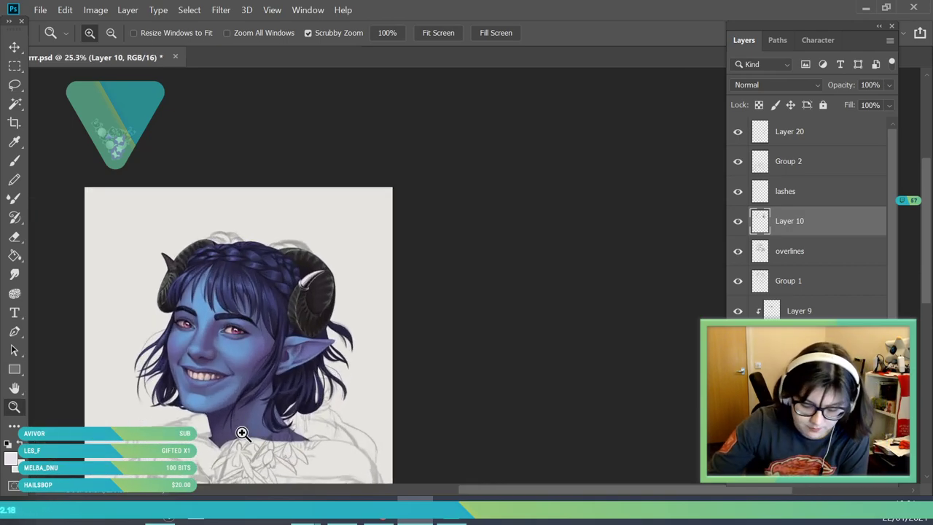
{"action": "scroll", "coordinate": [267, 285], "scroll_direction": "up", "scroll_amount": 3}
{"action": "scroll", "coordinate": [158, 264], "scroll_direction": "up", "scroll_amount": 2}
{"action": "key", "text": "i"}
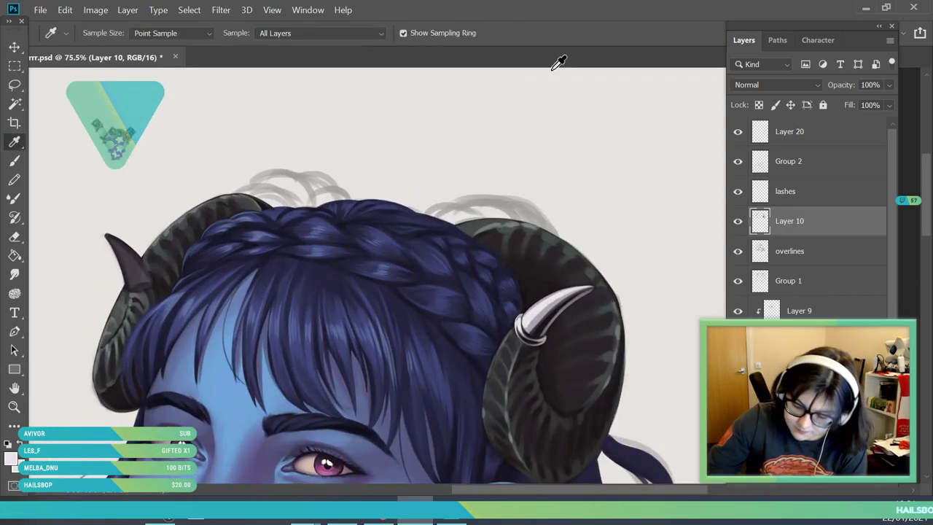
{"action": "left_click", "coordinate": [556, 319]}
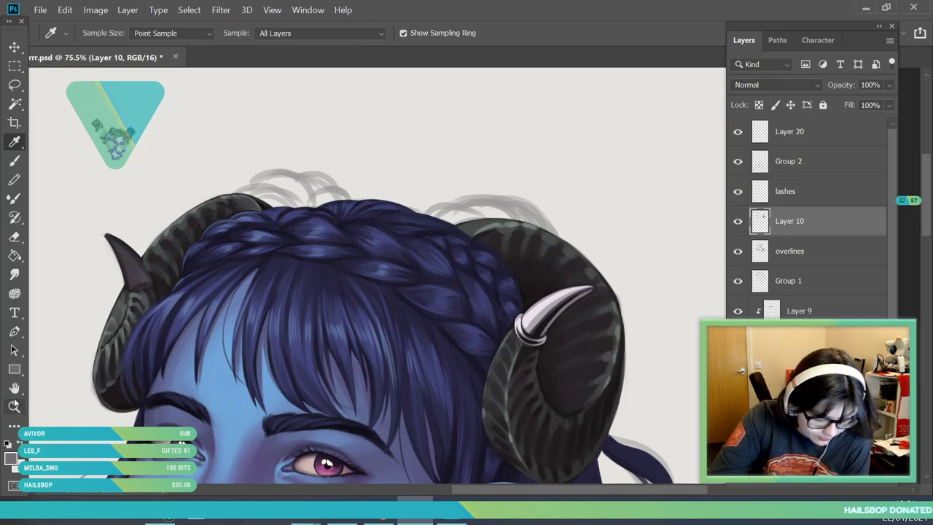
{"action": "key", "text": "z"}
{"action": "scroll", "coordinate": [111, 275], "scroll_direction": "up", "scroll_amount": 2}
{"action": "left_click_drag", "start_coordinate": [112, 276], "coordinate": [135, 276]}
{"action": "key", "text": "b"}
{"action": "left_click", "coordinate": [106, 33]}
{"action": "left_click", "coordinate": [91, 77]}
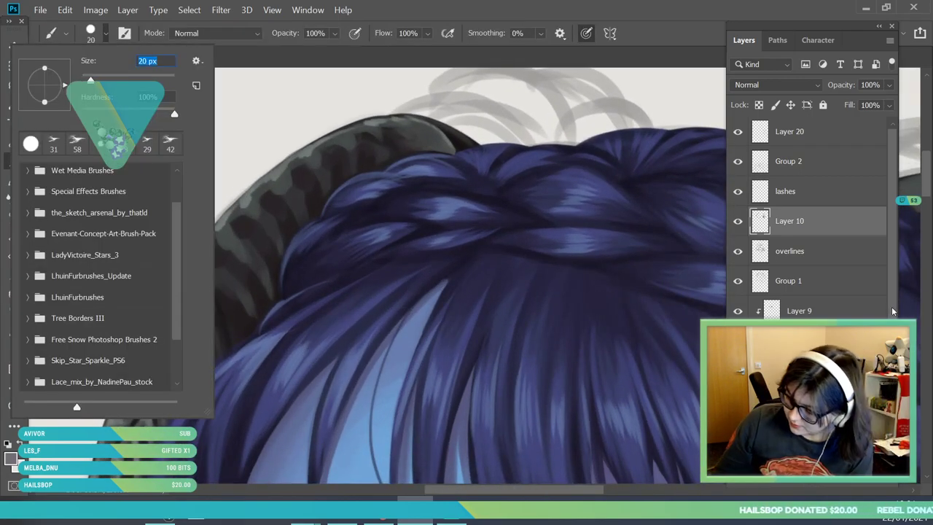
- Sample the dark mauve from the finished spike and fill the opposite horn's spike with it as an even base coat
{"action": "left_click", "coordinate": [9, 410]}
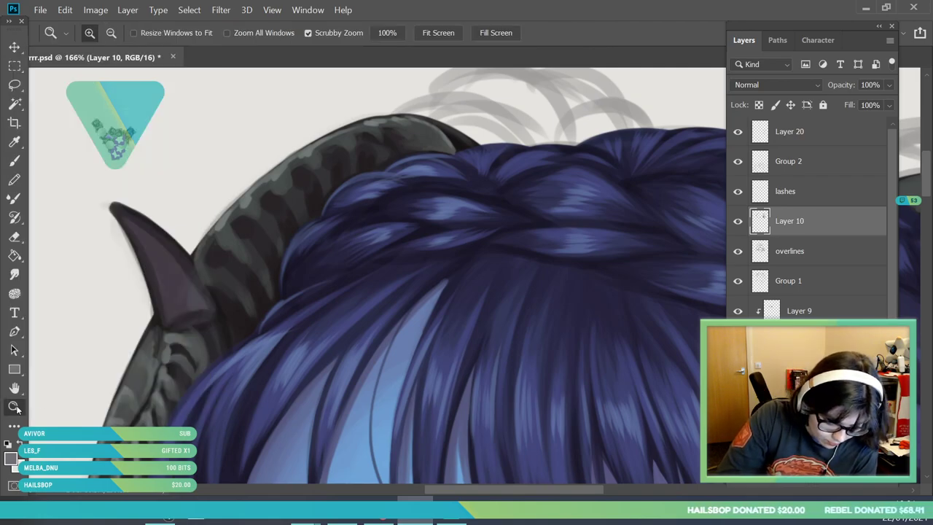
{"action": "left_click_drag", "start_coordinate": [203, 244], "coordinate": [102, 243]}
{"action": "left_click_drag", "start_coordinate": [420, 301], "coordinate": [434, 255]}
{"action": "scroll", "coordinate": [433, 255], "scroll_direction": "up", "scroll_amount": 4}
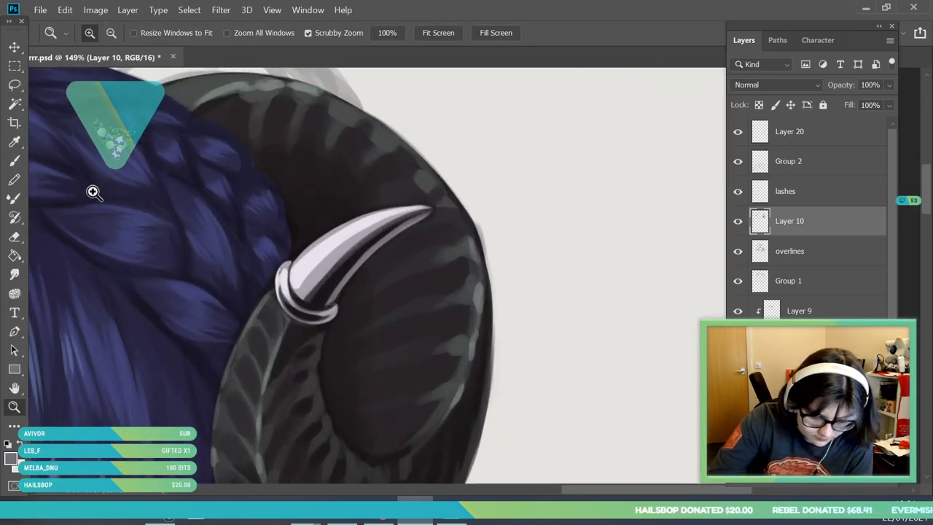
{"action": "key", "text": "i"}
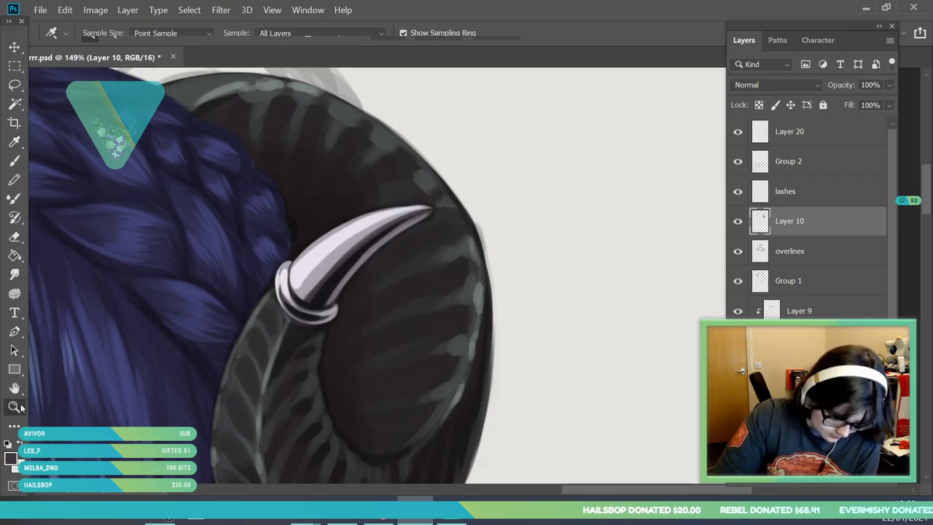
{"action": "key", "text": "z"}
{"action": "scroll", "coordinate": [326, 283], "scroll_direction": "down", "scroll_amount": 3}
{"action": "scroll", "coordinate": [236, 322], "scroll_direction": "up", "scroll_amount": 1}
{"action": "scroll", "coordinate": [143, 268], "scroll_direction": "up", "scroll_amount": 2}
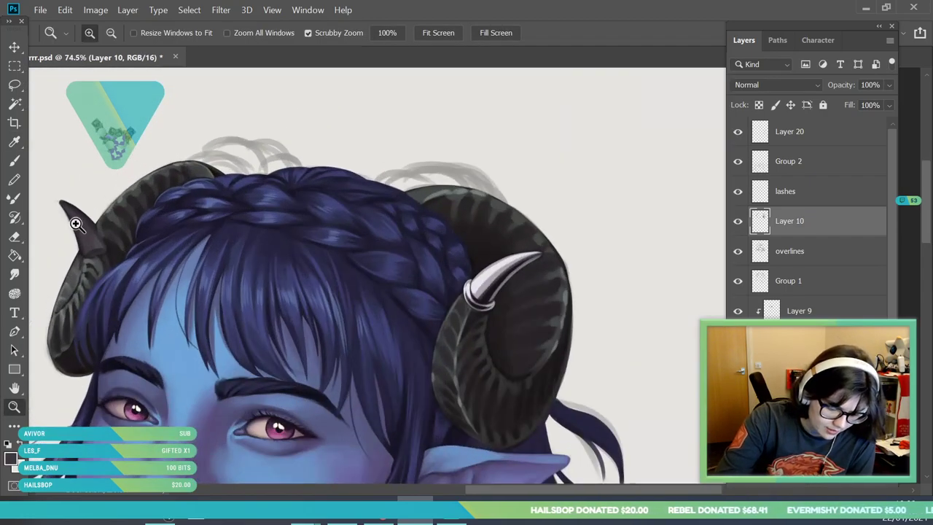
{"action": "scroll", "coordinate": [87, 223], "scroll_direction": "up", "scroll_amount": 3}
{"action": "key", "text": "b"}
{"action": "mouse_move", "coordinate": [155, 287]}
{"action": "left_mouse_down"}
{"action": "mouse_move", "coordinate": [171, 290]}
{"action": "mouse_move", "coordinate": [158, 295]}
{"action": "left_mouse_up"}
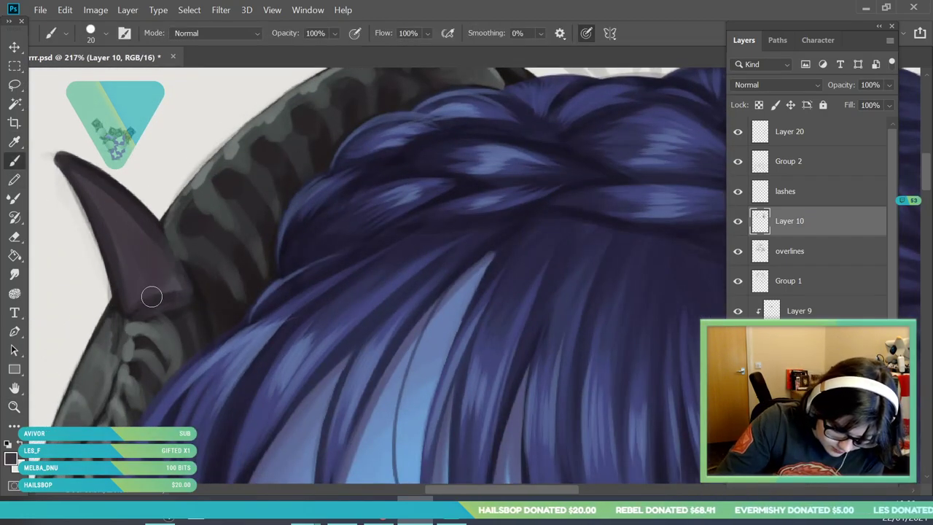
{"action": "mouse_move", "coordinate": [114, 209]}
{"action": "left_mouse_down"}
{"action": "mouse_move", "coordinate": [64, 159]}
{"action": "mouse_move", "coordinate": [179, 286]}
{"action": "left_mouse_up"}
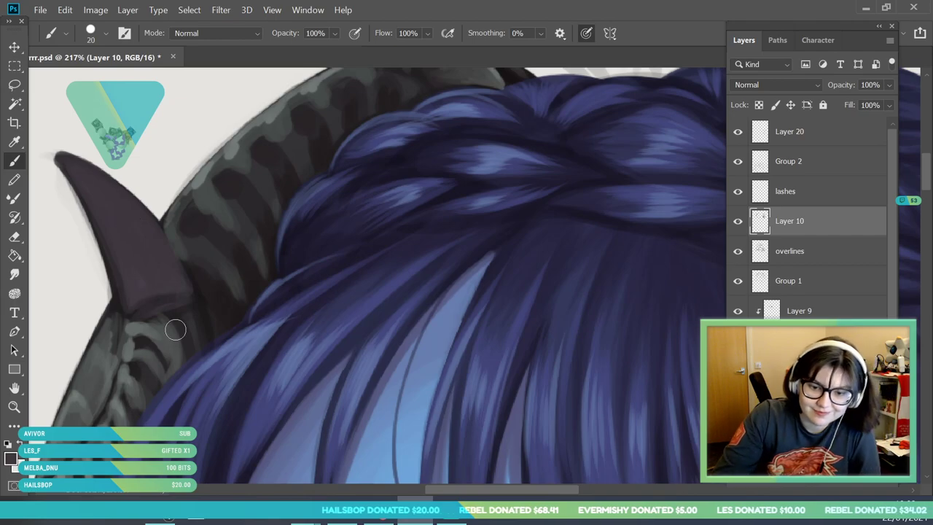
- Set the brush size to 15 px and paint a dark mauve collar band across the base of the opposite horn's spike
{"action": "left_click", "coordinate": [105, 34]}
{"action": "left_click_drag", "start_coordinate": [92, 80], "coordinate": [89, 81]}
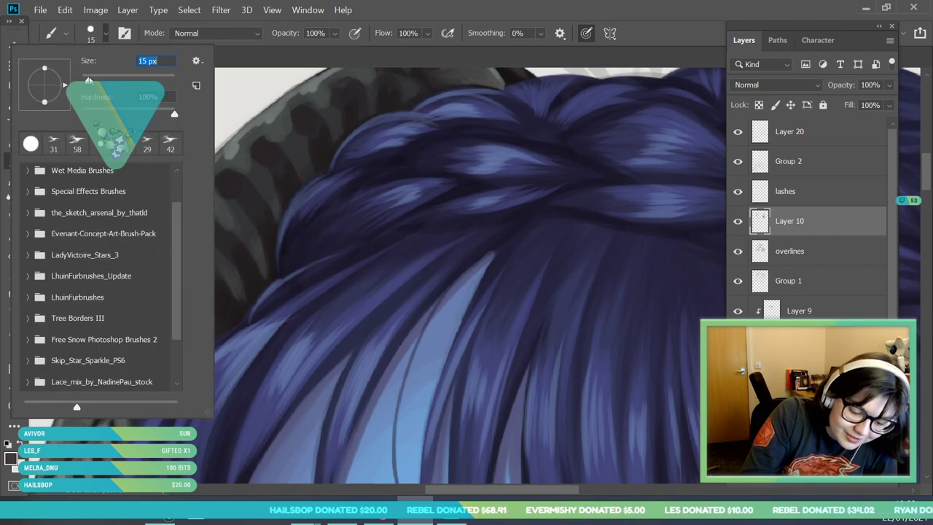
{"action": "left_click", "coordinate": [247, 255]}
{"action": "mouse_move", "coordinate": [128, 324]}
{"action": "left_mouse_down"}
{"action": "mouse_move", "coordinate": [183, 303]}
{"action": "mouse_move", "coordinate": [125, 330]}
{"action": "mouse_move", "coordinate": [194, 307]}
{"action": "mouse_move", "coordinate": [177, 303]}
{"action": "mouse_move", "coordinate": [152, 314]}
{"action": "mouse_move", "coordinate": [203, 306]}
{"action": "left_mouse_up"}
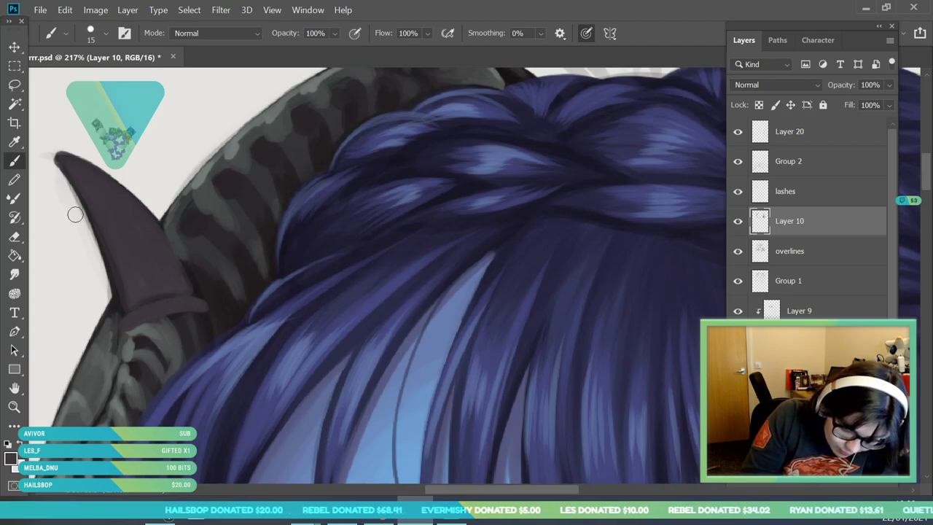
- Sample a near-black tone and paint the groove between that spike and its collar plus a shadow beneath the collar
{"action": "left_click", "coordinate": [188, 286], "text": "alt"}
{"action": "mouse_move", "coordinate": [134, 307]}
{"action": "left_mouse_down"}
{"action": "mouse_move", "coordinate": [118, 331]}
{"action": "mouse_move", "coordinate": [129, 311]}
{"action": "mouse_move", "coordinate": [134, 347]}
{"action": "mouse_move", "coordinate": [174, 320]}
{"action": "left_mouse_up"}
{"action": "left_click_drag", "start_coordinate": [128, 338], "coordinate": [203, 313]}
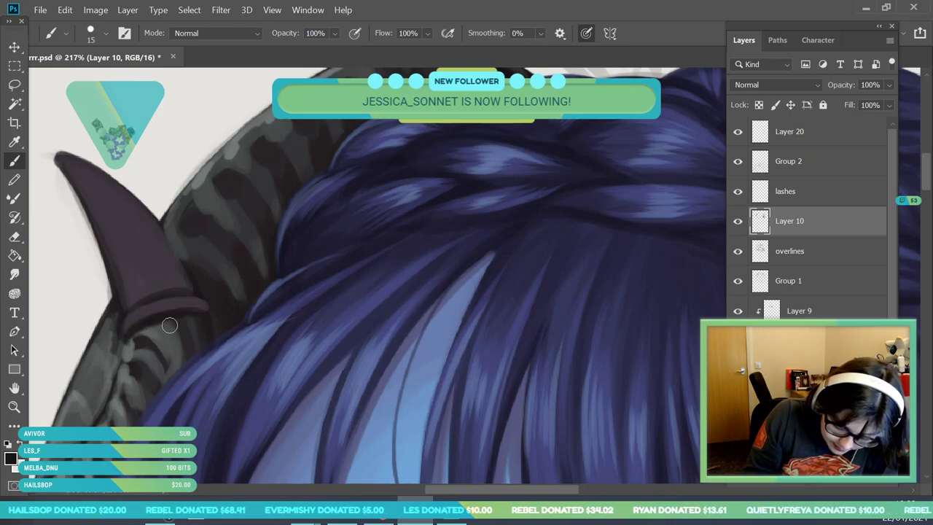
{"action": "left_click", "coordinate": [15, 407]}
{"action": "left_click_drag", "start_coordinate": [190, 242], "coordinate": [160, 238]}
{"action": "left_click", "coordinate": [22, 160]}
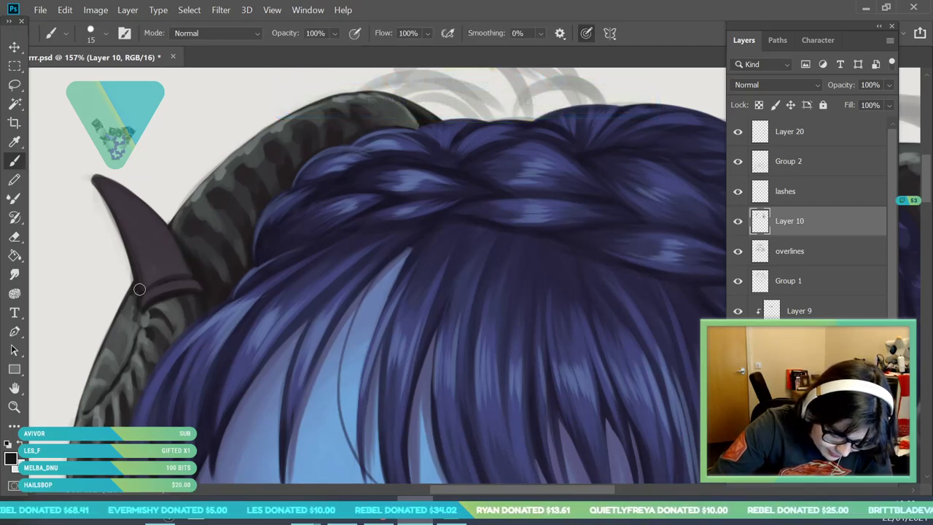
- Sample the pale mauve from the finished spike's collar and paint a light band down the opposite spike's outer edge to its base
{"action": "left_click", "coordinate": [21, 406]}
{"action": "left_click_drag", "start_coordinate": [171, 260], "coordinate": [115, 427]}
{"action": "left_click_drag", "start_coordinate": [238, 251], "coordinate": [261, 279]}
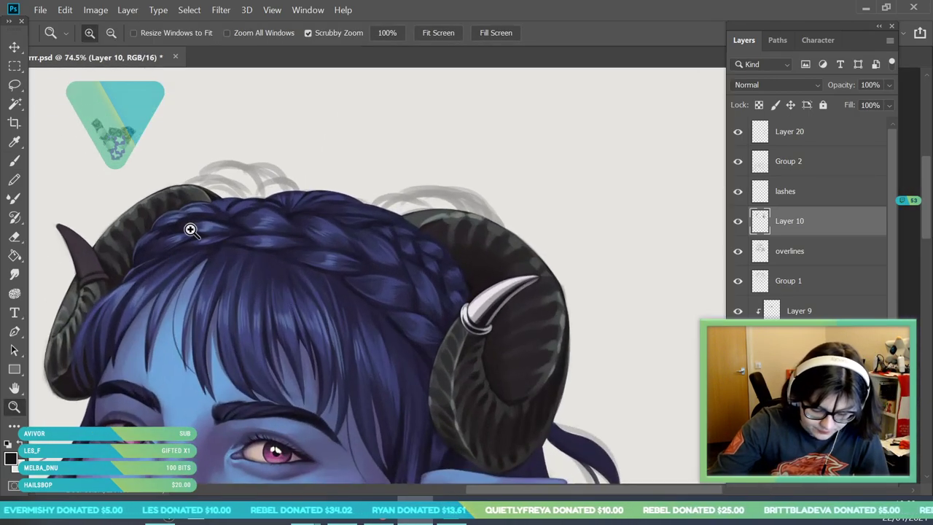
{"action": "left_click", "coordinate": [20, 147]}
{"action": "left_click", "coordinate": [481, 312]}
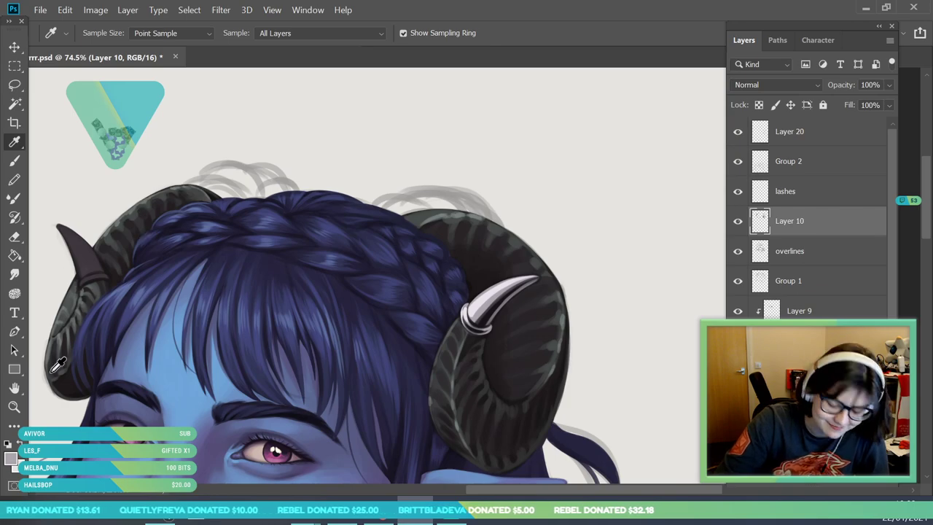
{"action": "key", "text": "z"}
{"action": "left_click_drag", "start_coordinate": [239, 246], "coordinate": [138, 280]}
{"action": "left_click_drag", "start_coordinate": [219, 257], "coordinate": [172, 224]}
{"action": "scroll", "coordinate": [171, 223], "scroll_direction": "up", "scroll_amount": 3}
{"action": "key", "text": "b"}
{"action": "mouse_move", "coordinate": [67, 161]}
{"action": "left_mouse_down"}
{"action": "mouse_move", "coordinate": [117, 222]}
{"action": "mouse_move", "coordinate": [62, 162]}
{"action": "mouse_move", "coordinate": [140, 279]}
{"action": "mouse_move", "coordinate": [77, 172]}
{"action": "mouse_move", "coordinate": [116, 239]}
{"action": "mouse_move", "coordinate": [96, 201]}
{"action": "mouse_move", "coordinate": [142, 333]}
{"action": "mouse_move", "coordinate": [129, 354]}
{"action": "left_mouse_up"}
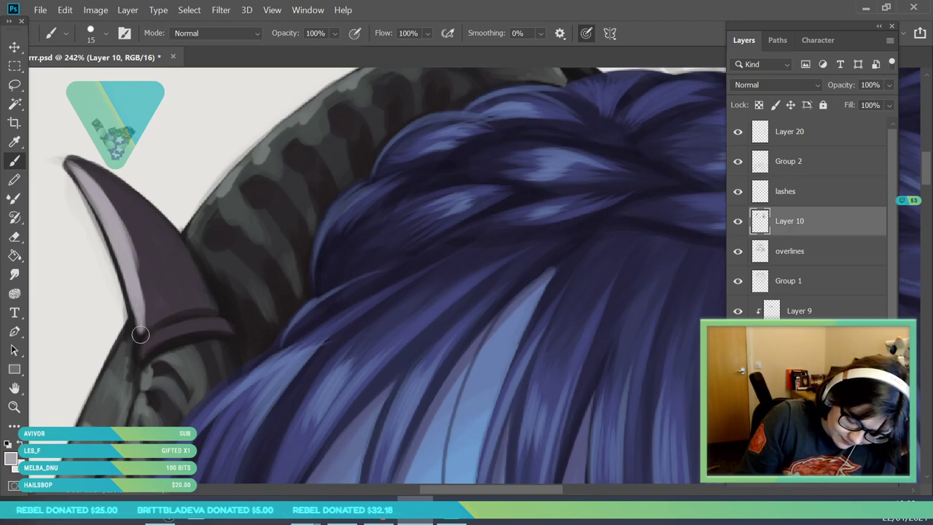
- Fill the spike with pale mauve from its outer edge to its base, leaving a dark strip along the inner curve
{"action": "mouse_move", "coordinate": [150, 322]}
{"action": "left_mouse_down"}
{"action": "mouse_move", "coordinate": [183, 306]}
{"action": "mouse_move", "coordinate": [146, 328]}
{"action": "mouse_move", "coordinate": [219, 306]}
{"action": "left_mouse_up"}
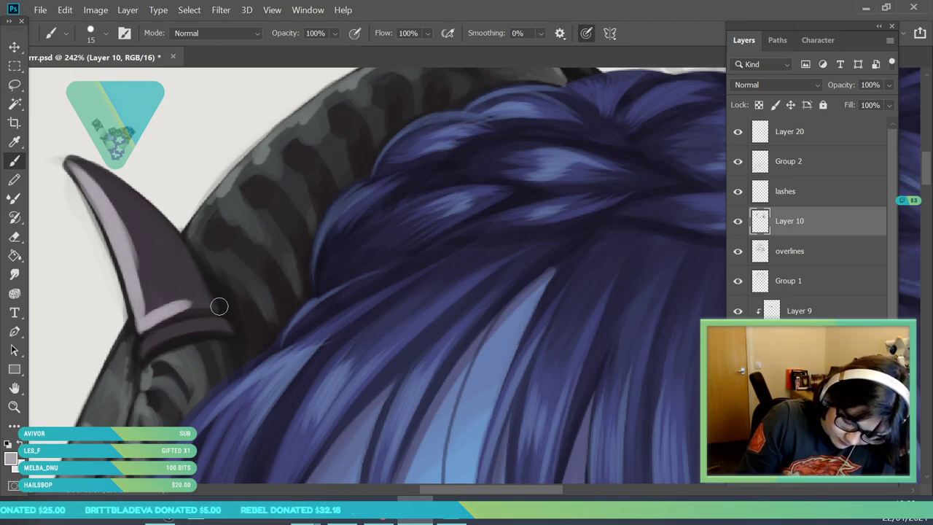
{"action": "mouse_move", "coordinate": [72, 170]}
{"action": "left_mouse_down"}
{"action": "mouse_move", "coordinate": [128, 222]}
{"action": "mouse_move", "coordinate": [185, 318]}
{"action": "left_mouse_up"}
{"action": "mouse_move", "coordinate": [176, 276]}
{"action": "left_mouse_down"}
{"action": "mouse_move", "coordinate": [188, 301]}
{"action": "mouse_move", "coordinate": [151, 309]}
{"action": "mouse_move", "coordinate": [134, 233]}
{"action": "mouse_move", "coordinate": [167, 295]}
{"action": "left_mouse_up"}
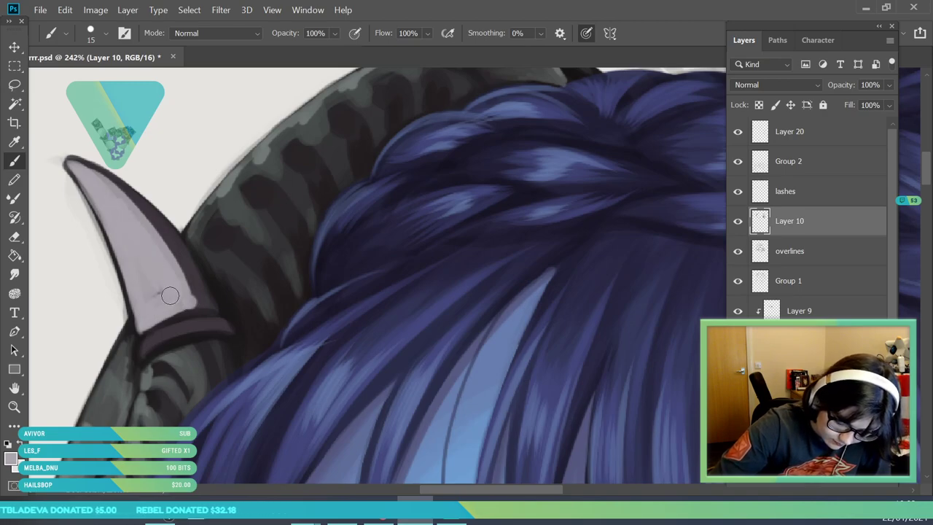
{"action": "left_click_drag", "start_coordinate": [99, 188], "coordinate": [175, 263]}
- Set the brush size to 7 px and paint a thin pale mauve rim along the spike's inner edge, keeping a dark band beside it
{"action": "left_click", "coordinate": [106, 33]}
{"action": "left_click_drag", "start_coordinate": [89, 79], "coordinate": [84, 79]}
{"action": "left_click", "coordinate": [221, 270]}
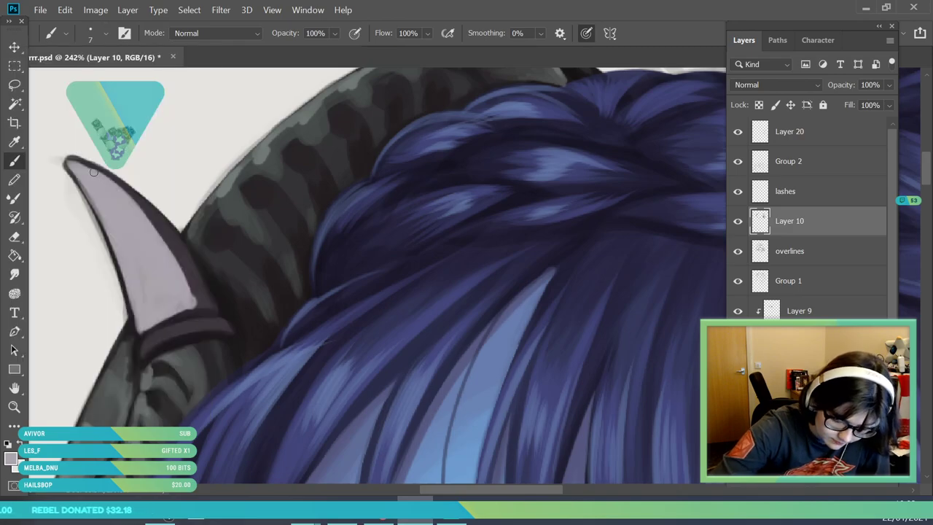
{"action": "left_click_drag", "start_coordinate": [97, 169], "coordinate": [172, 229]}
{"action": "left_click_drag", "start_coordinate": [137, 194], "coordinate": [184, 249]}
{"action": "left_click_drag", "start_coordinate": [150, 208], "coordinate": [200, 275]}
{"action": "left_click_drag", "start_coordinate": [176, 246], "coordinate": [229, 318]}
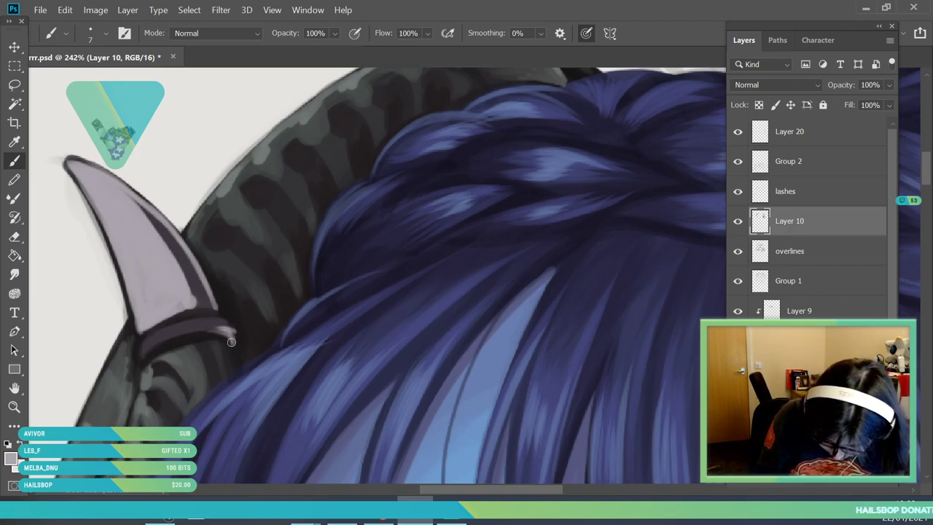
- Paint pale mauve along the collar's upper and lower edges and around its rounded ends
{"action": "left_click_drag", "start_coordinate": [203, 319], "coordinate": [231, 333]}
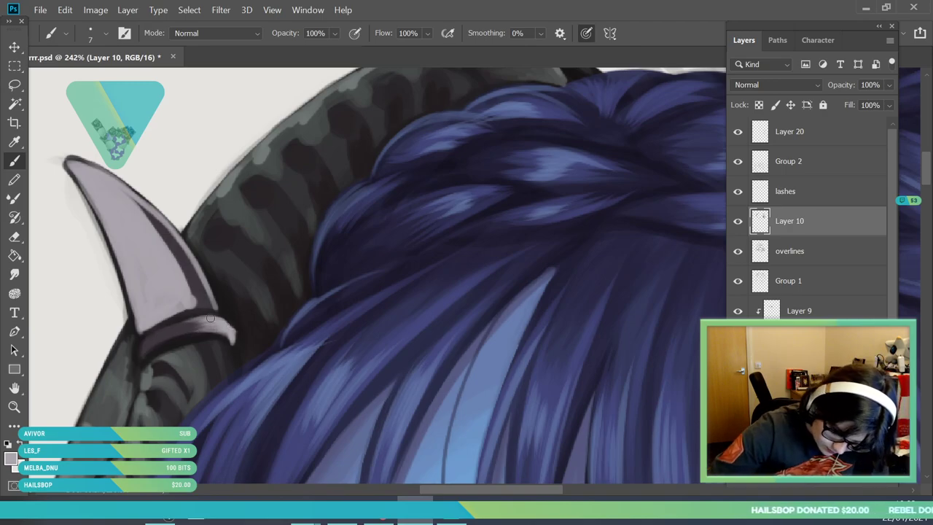
{"action": "mouse_move", "coordinate": [142, 364]}
{"action": "left_mouse_down"}
{"action": "mouse_move", "coordinate": [173, 338]}
{"action": "mouse_move", "coordinate": [205, 330]}
{"action": "left_mouse_up"}
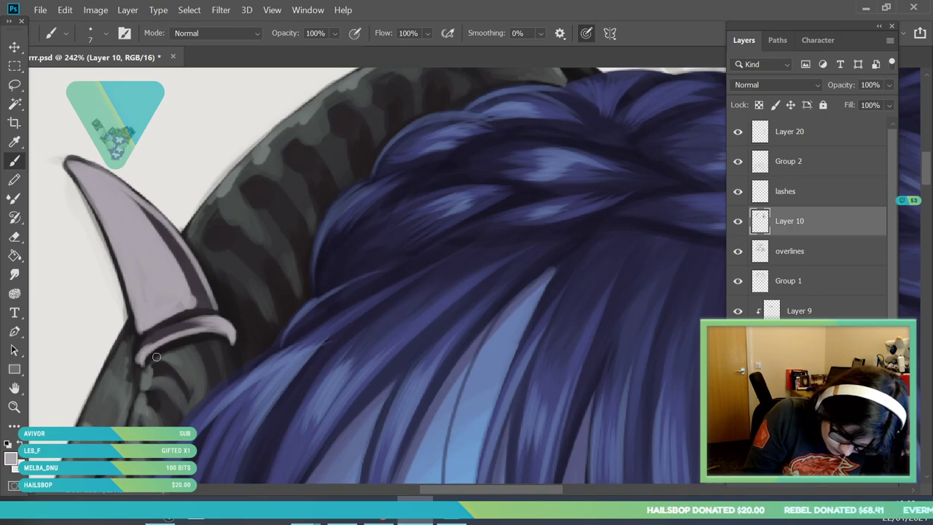
{"action": "left_click_drag", "start_coordinate": [141, 350], "coordinate": [198, 320]}
{"action": "mouse_move", "coordinate": [138, 321]}
{"action": "left_mouse_down"}
{"action": "mouse_move", "coordinate": [149, 332]}
{"action": "mouse_move", "coordinate": [189, 310]}
{"action": "mouse_move", "coordinate": [212, 315]}
{"action": "left_mouse_up"}
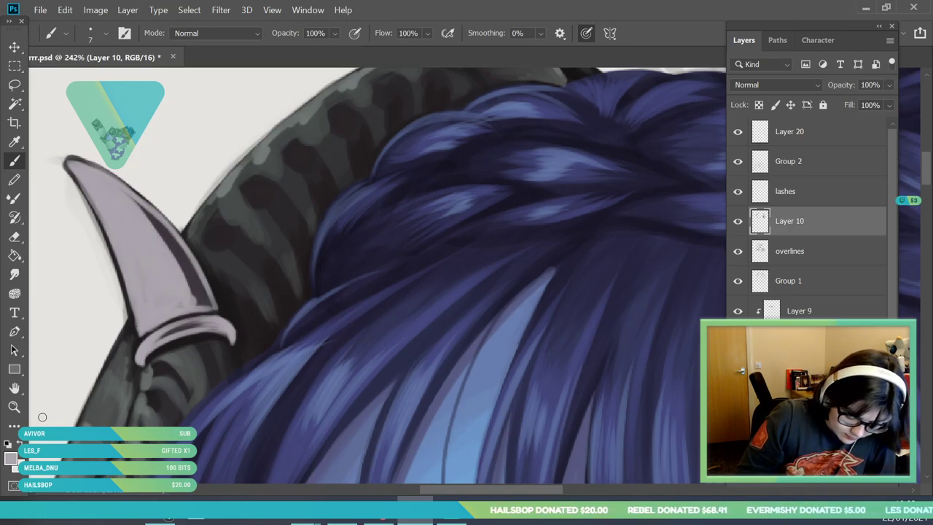
- Sample a dark tone and paint it into the spike's inner band and along its outer edge from base to tip
{"action": "left_click", "coordinate": [14, 407]}
{"action": "left_click_drag", "start_coordinate": [230, 270], "coordinate": [142, 291]}
{"action": "left_click_drag", "start_coordinate": [368, 319], "coordinate": [358, 353]}
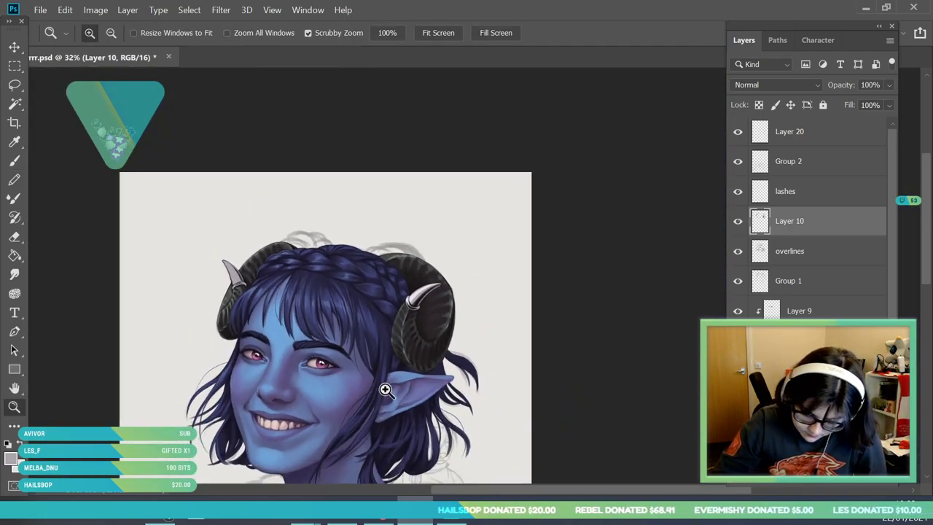
{"action": "scroll", "coordinate": [252, 254], "scroll_direction": "up", "scroll_amount": 3}
{"action": "key", "text": "i"}
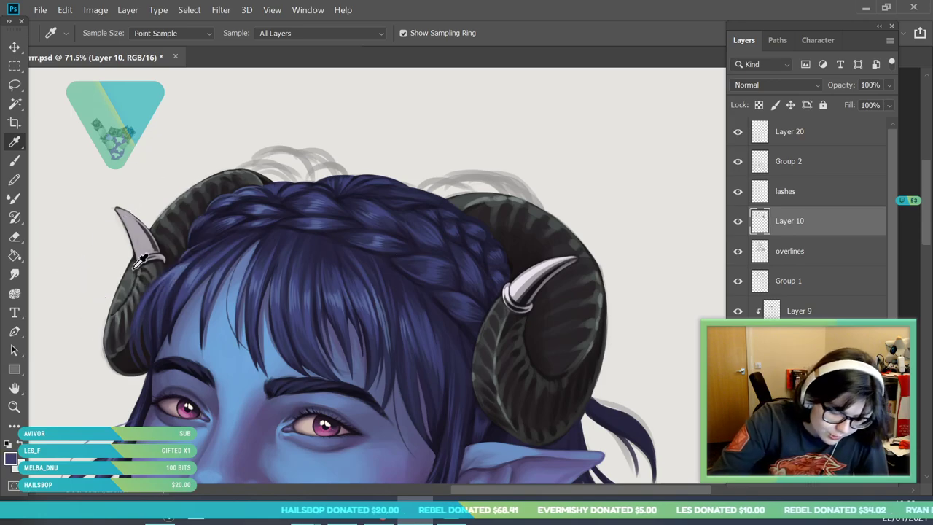
{"action": "left_click", "coordinate": [16, 408]}
{"action": "mouse_move", "coordinate": [145, 251]}
{"action": "left_mouse_down"}
{"action": "mouse_move", "coordinate": [152, 275]}
{"action": "mouse_move", "coordinate": [198, 275]}
{"action": "left_mouse_up"}
{"action": "left_click", "coordinate": [15, 161]}
{"action": "left_click_drag", "start_coordinate": [102, 206], "coordinate": [121, 224]}
{"action": "mouse_move", "coordinate": [146, 277]}
{"action": "left_mouse_down"}
{"action": "mouse_move", "coordinate": [94, 196]}
{"action": "mouse_move", "coordinate": [170, 316]}
{"action": "left_mouse_up"}
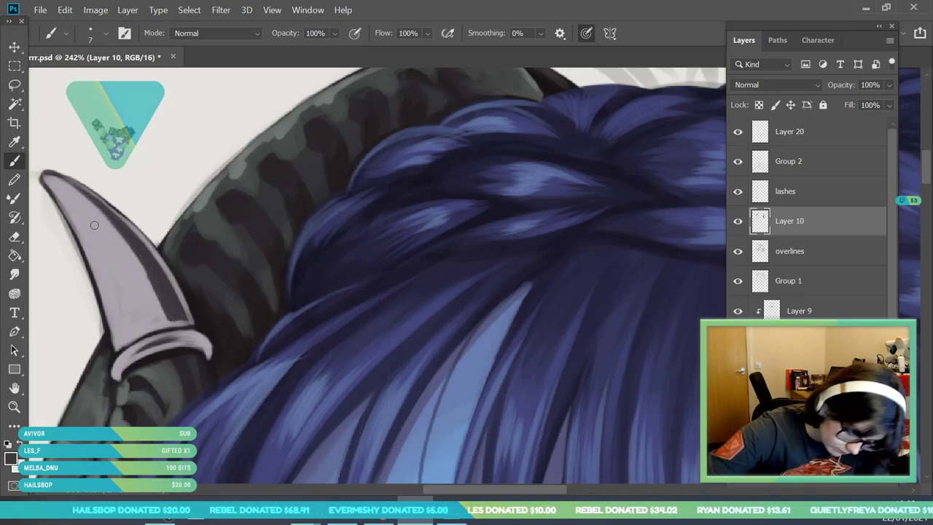
{"action": "left_click_drag", "start_coordinate": [106, 315], "coordinate": [48, 187]}
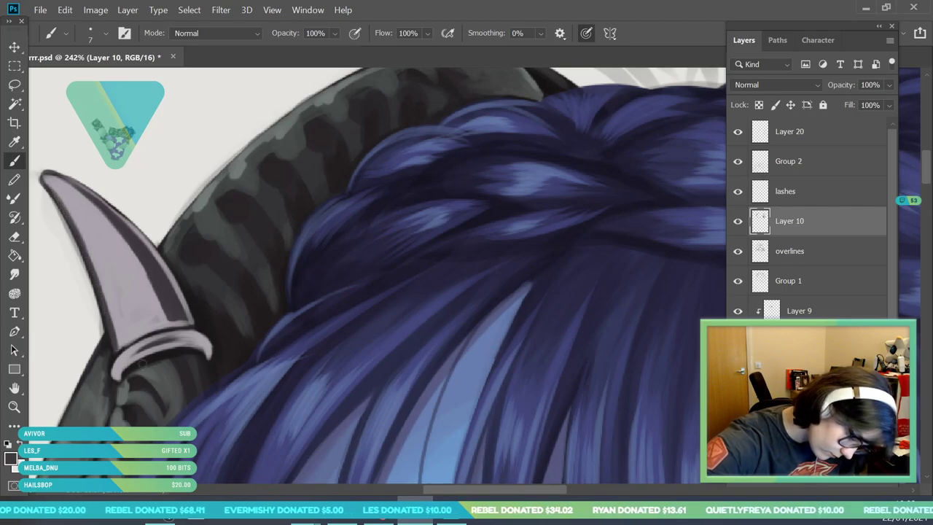
- Sample a near-black from the finished spike and deepen the opposite spike's inner dark band and the groove along its collar
{"action": "left_click", "coordinate": [15, 408]}
{"action": "left_click_drag", "start_coordinate": [178, 292], "coordinate": [292, 328]}
{"action": "left_click", "coordinate": [15, 142]}
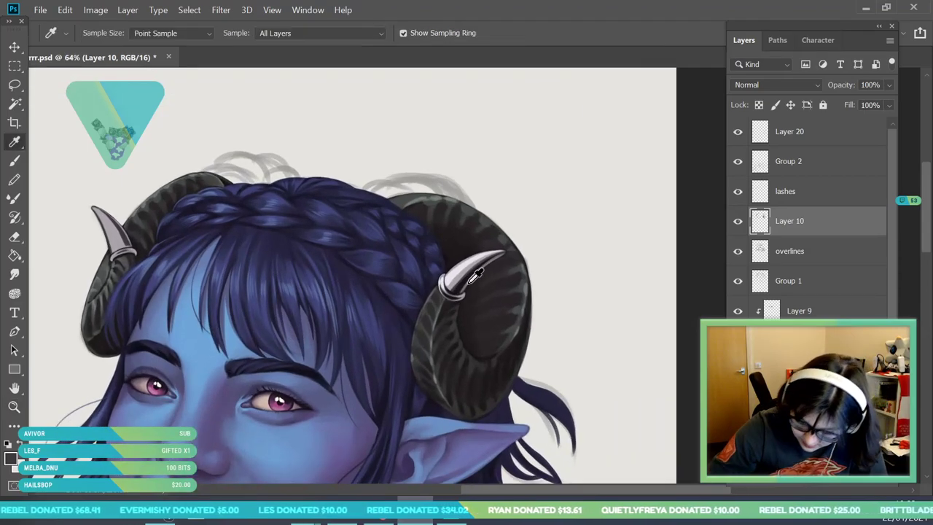
{"action": "left_click", "coordinate": [13, 406]}
{"action": "scroll", "coordinate": [109, 221], "scroll_direction": "up", "scroll_amount": 5}
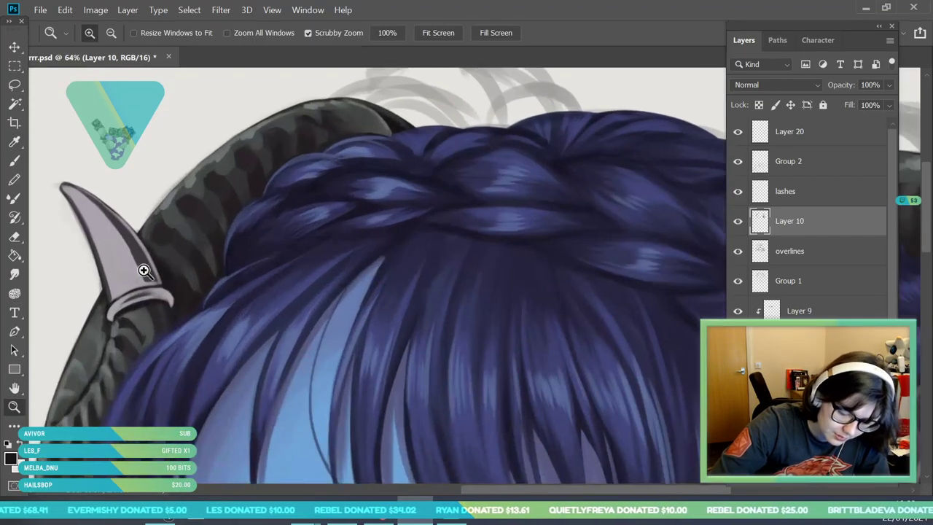
{"action": "scroll", "coordinate": [110, 211], "scroll_direction": "up", "scroll_amount": 3}
{"action": "key", "text": "b"}
{"action": "mouse_move", "coordinate": [82, 181]}
{"action": "left_mouse_down"}
{"action": "mouse_move", "coordinate": [154, 241]}
{"action": "mouse_move", "coordinate": [195, 317]}
{"action": "mouse_move", "coordinate": [180, 293]}
{"action": "mouse_move", "coordinate": [211, 311]}
{"action": "mouse_move", "coordinate": [120, 361]}
{"action": "mouse_move", "coordinate": [172, 327]}
{"action": "mouse_move", "coordinate": [159, 335]}
{"action": "mouse_move", "coordinate": [198, 327]}
{"action": "left_mouse_up"}
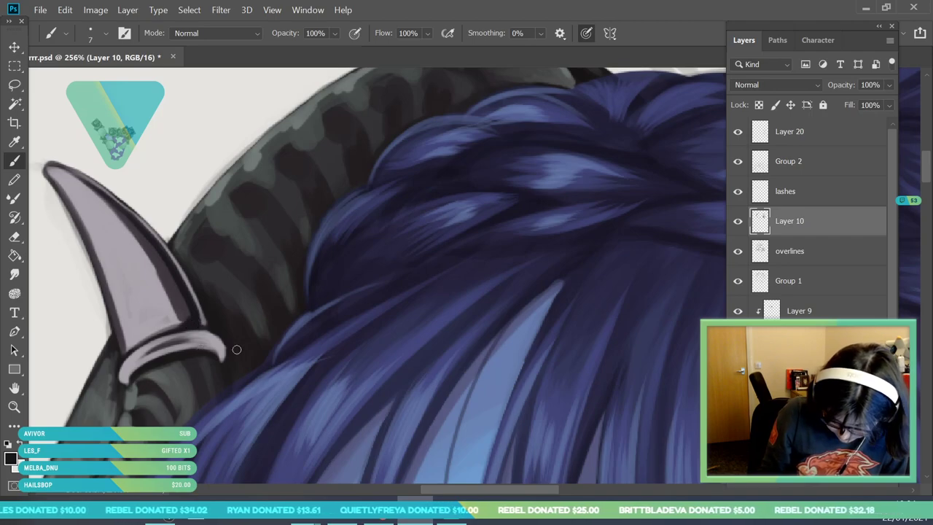
{"action": "mouse_move", "coordinate": [218, 348]}
{"action": "left_mouse_down"}
{"action": "mouse_move", "coordinate": [183, 342]}
{"action": "mouse_move", "coordinate": [217, 346]}
{"action": "mouse_move", "coordinate": [160, 354]}
{"action": "mouse_move", "coordinate": [191, 341]}
{"action": "mouse_move", "coordinate": [208, 345]}
{"action": "mouse_move", "coordinate": [150, 352]}
{"action": "left_mouse_up"}
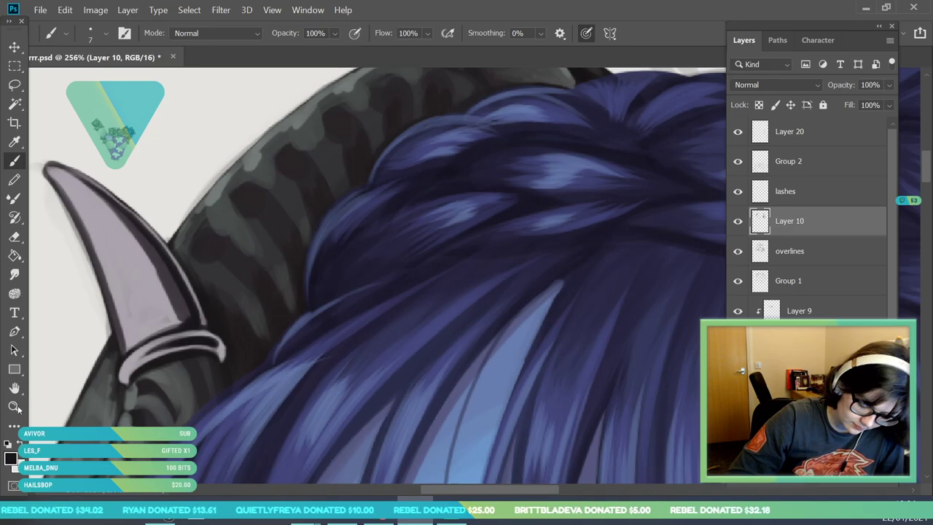
- Sample the near-white highlight from the finished spike and paint it down the middle of the opposite spike and along its collar
{"action": "left_click", "coordinate": [14, 407]}
{"action": "key", "text": "ctrl+0"}
{"action": "left_click", "coordinate": [609, 371]}
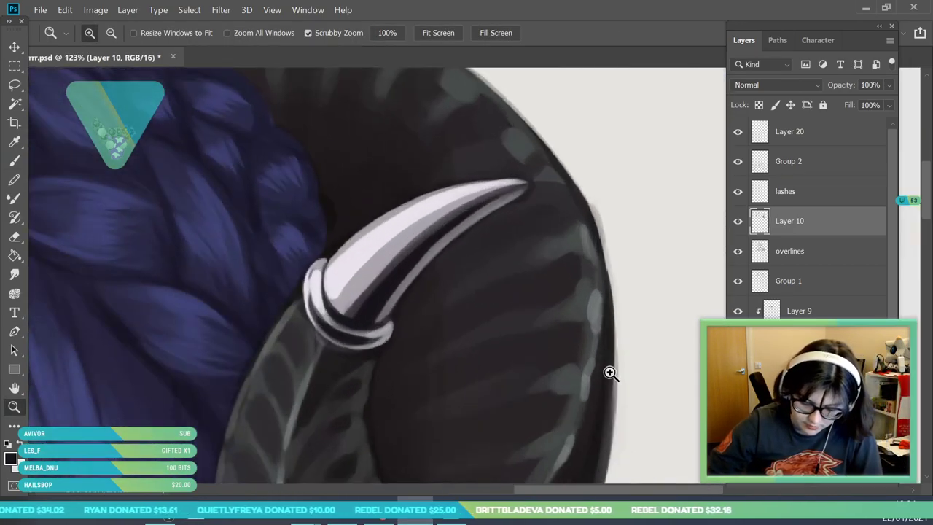
{"action": "left_click", "coordinate": [21, 145]}
{"action": "left_click", "coordinate": [356, 258]}
{"action": "left_click", "coordinate": [14, 411]}
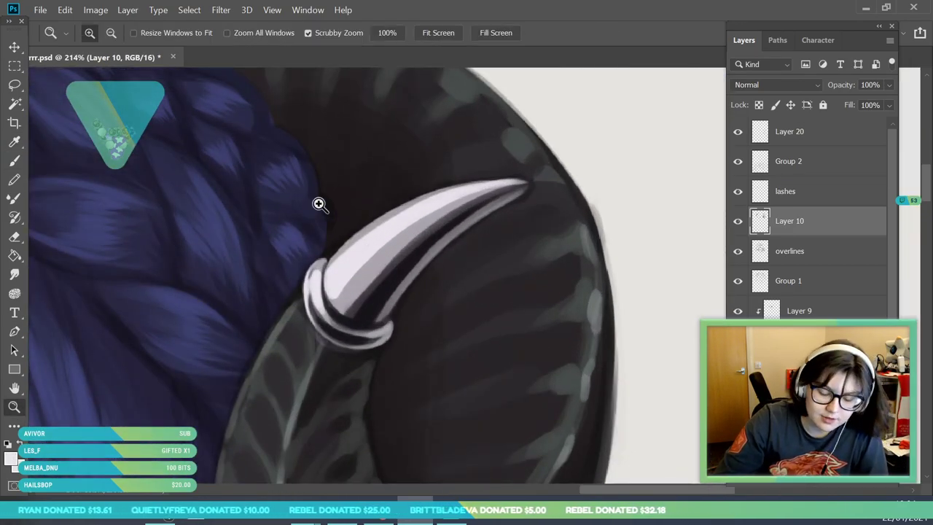
{"action": "left_click_drag", "start_coordinate": [319, 204], "coordinate": [281, 267]}
{"action": "left_click_drag", "start_coordinate": [135, 188], "coordinate": [187, 283]}
{"action": "left_click", "coordinate": [150, 243]}
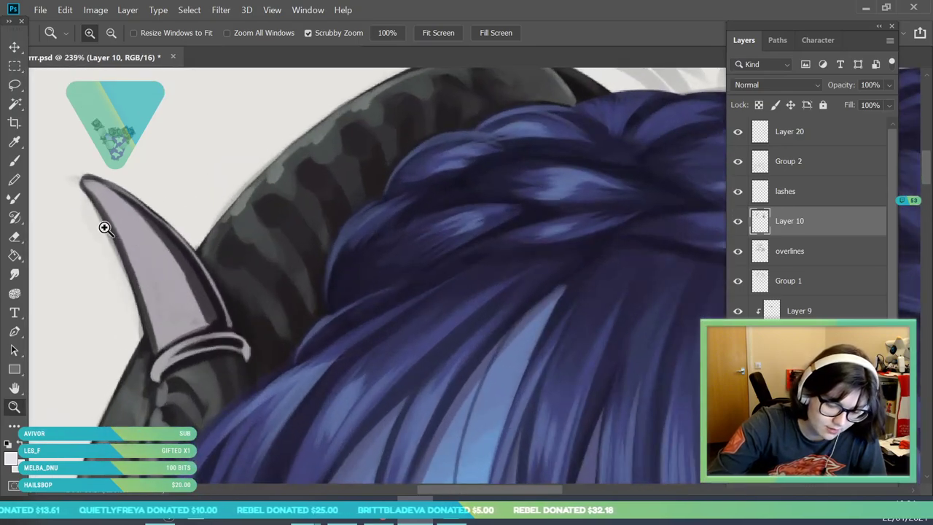
{"action": "key", "text": "b"}
{"action": "mouse_move", "coordinate": [94, 191]}
{"action": "left_mouse_down"}
{"action": "mouse_move", "coordinate": [130, 223]}
{"action": "mouse_move", "coordinate": [181, 325]}
{"action": "left_mouse_up"}
{"action": "mouse_move", "coordinate": [117, 203]}
{"action": "left_mouse_down"}
{"action": "mouse_move", "coordinate": [161, 256]}
{"action": "mouse_move", "coordinate": [140, 239]}
{"action": "mouse_move", "coordinate": [179, 312]}
{"action": "mouse_move", "coordinate": [187, 289]}
{"action": "mouse_move", "coordinate": [199, 319]}
{"action": "left_mouse_up"}
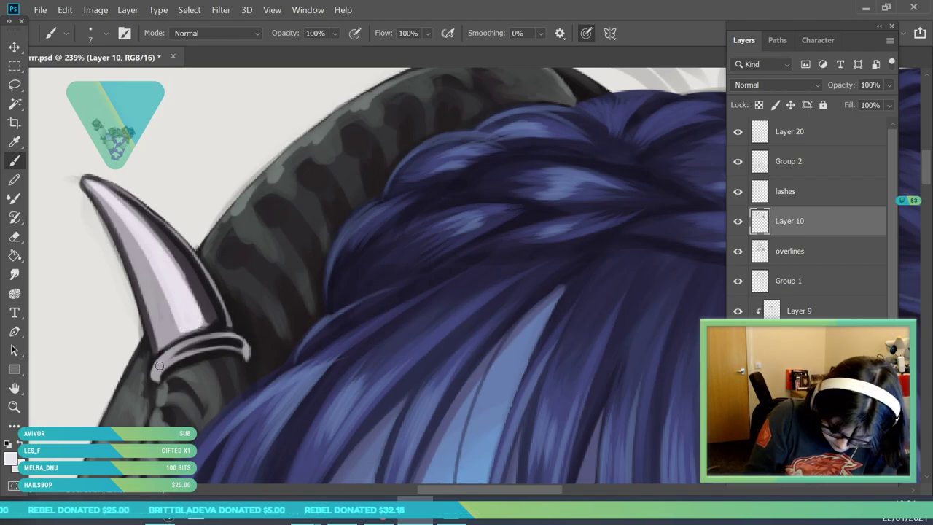
{"action": "mouse_move", "coordinate": [158, 370]}
{"action": "left_mouse_down"}
{"action": "mouse_move", "coordinate": [211, 338]}
{"action": "mouse_move", "coordinate": [158, 369]}
{"action": "mouse_move", "coordinate": [218, 339]}
{"action": "left_mouse_up"}
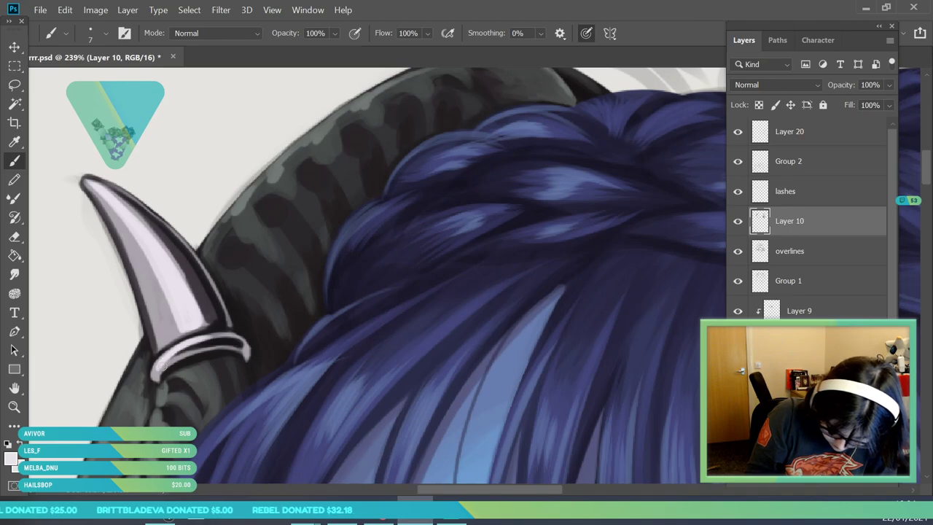
{"action": "left_click_drag", "start_coordinate": [172, 363], "coordinate": [188, 354]}
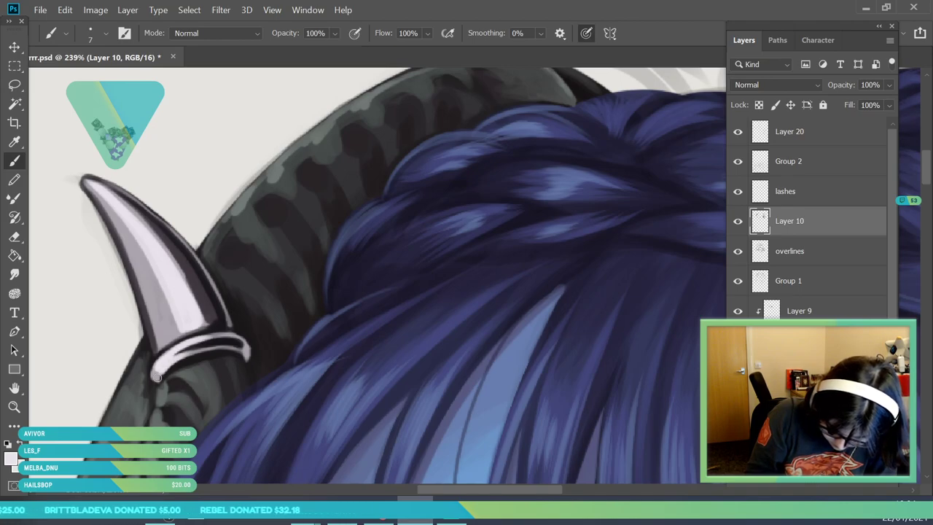
- Add a new layer lower in the layer stack, behind the horns and braid
{"action": "left_click", "coordinate": [15, 407]}
{"action": "left_click_drag", "start_coordinate": [200, 268], "coordinate": [73, 390]}
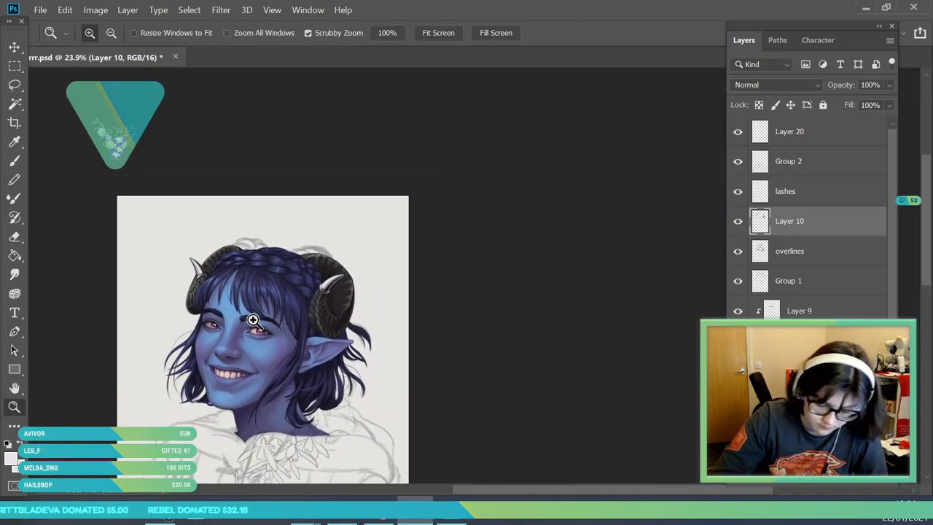
{"action": "mouse_move", "coordinate": [334, 327]}
{"action": "left_mouse_down"}
{"action": "mouse_move", "coordinate": [310, 382]}
{"action": "mouse_move", "coordinate": [359, 389]}
{"action": "left_mouse_up"}
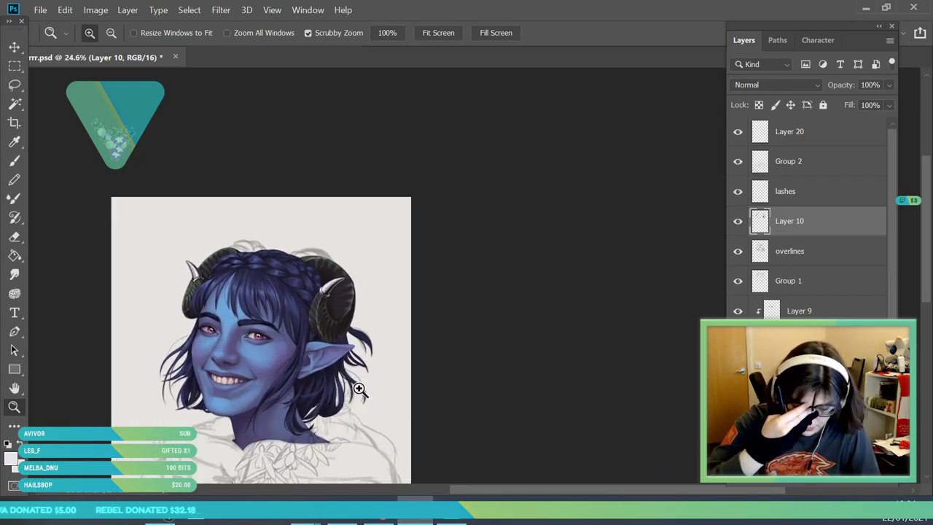
{"action": "left_click", "coordinate": [309, 390]}
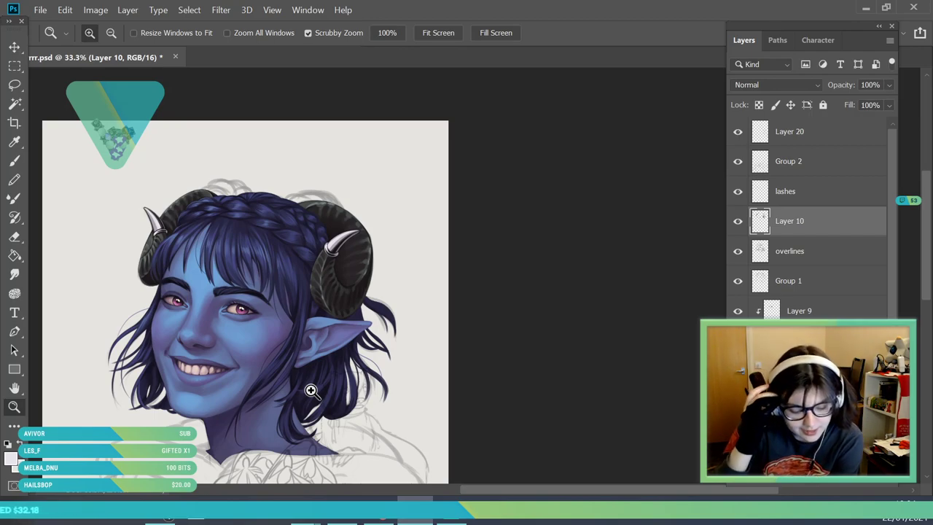
{"action": "scroll", "coordinate": [894, 296], "scroll_direction": "down", "scroll_amount": 1}
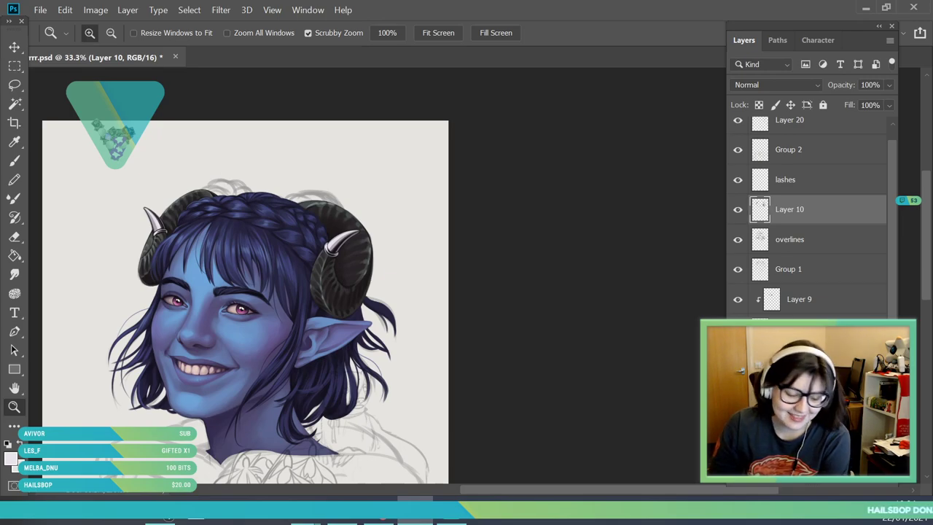
{"action": "left_click_drag", "start_coordinate": [341, 359], "coordinate": [327, 475]}
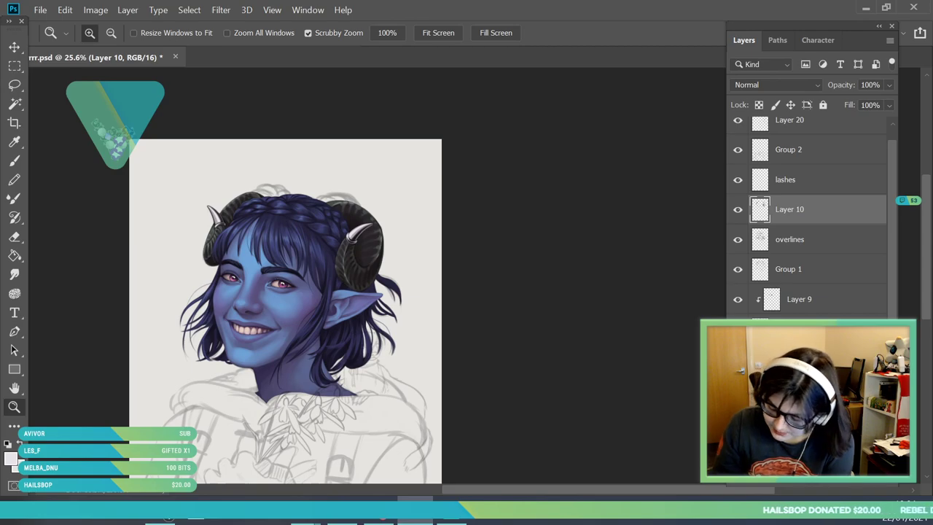
{"action": "left_click", "coordinate": [802, 448]}
{"action": "left_click", "coordinate": [858, 479]}
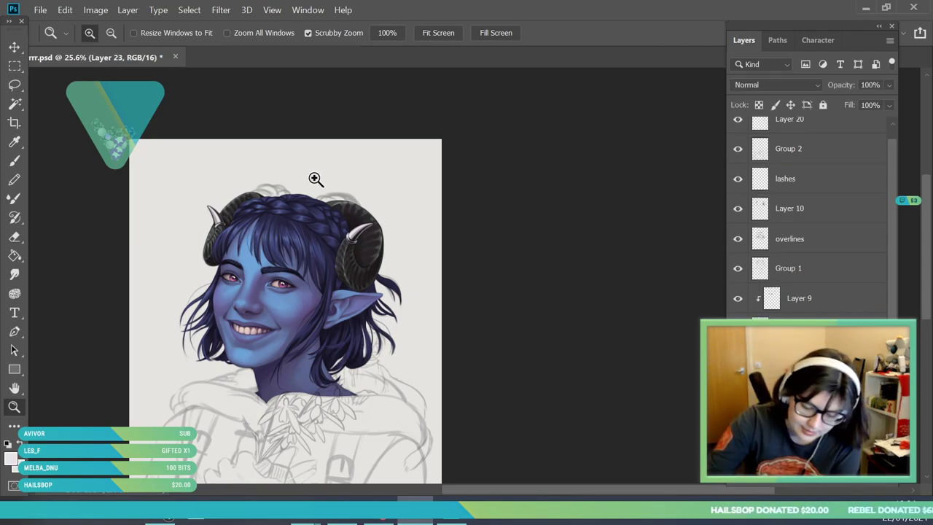
- Sample a dark navy from the hair, set the brush size to 47 px and fill the sketched bun behind the smaller horn
{"action": "left_click_drag", "start_coordinate": [314, 182], "coordinate": [366, 254]}
{"action": "key", "text": "i"}
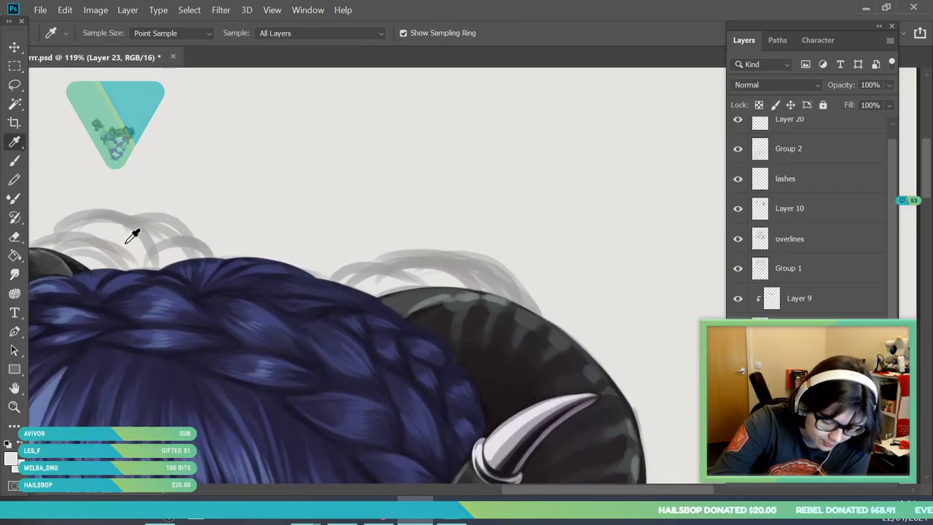
{"action": "left_click", "coordinate": [117, 299]}
{"action": "key", "text": "z"}
{"action": "left_click", "coordinate": [179, 279], "text": "alt"}
{"action": "left_click", "coordinate": [179, 279], "text": "alt"}
{"action": "key", "text": "b"}
{"action": "left_click", "coordinate": [104, 33]}
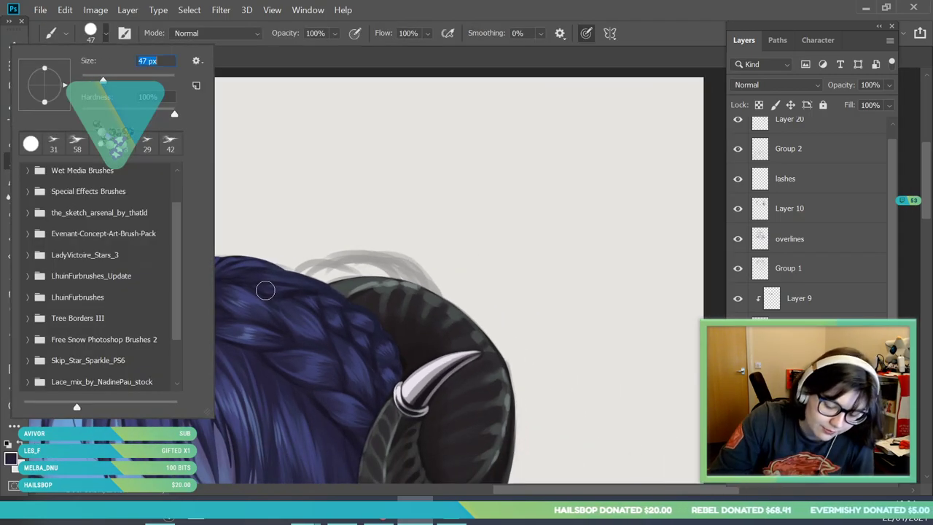
{"action": "key", "text": "Return"}
{"action": "mouse_move", "coordinate": [105, 253]}
{"action": "left_mouse_down"}
{"action": "mouse_move", "coordinate": [82, 263]}
{"action": "mouse_move", "coordinate": [150, 278]}
{"action": "mouse_move", "coordinate": [107, 250]}
{"action": "mouse_move", "coordinate": [106, 259]}
{"action": "mouse_move", "coordinate": [149, 238]}
{"action": "mouse_move", "coordinate": [119, 234]}
{"action": "mouse_move", "coordinate": [151, 255]}
{"action": "mouse_move", "coordinate": [138, 253]}
{"action": "mouse_move", "coordinate": [161, 252]}
{"action": "mouse_move", "coordinate": [176, 235]}
{"action": "mouse_move", "coordinate": [157, 246]}
{"action": "mouse_move", "coordinate": [178, 271]}
{"action": "mouse_move", "coordinate": [166, 248]}
{"action": "mouse_move", "coordinate": [189, 251]}
{"action": "mouse_move", "coordinate": [143, 246]}
{"action": "left_mouse_up"}
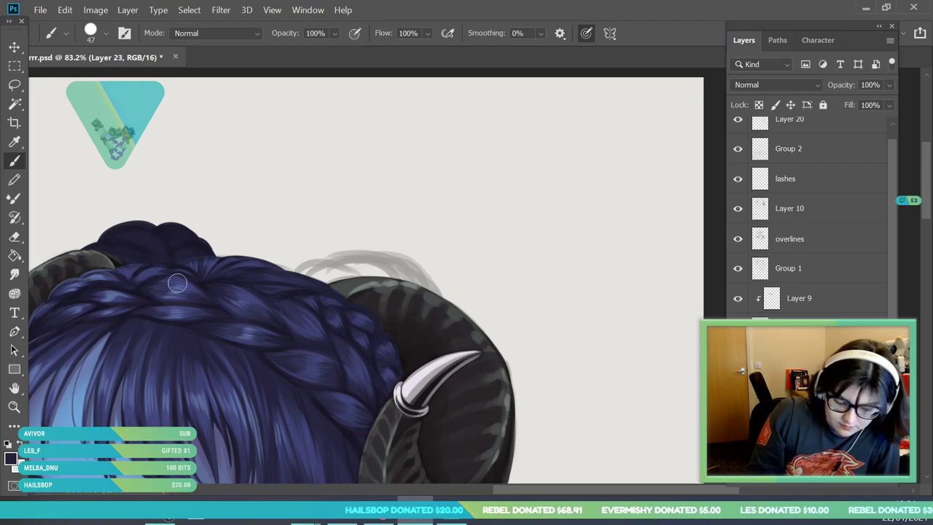
- Save the document and fill the sketched bun behind the larger horn with the same dark navy
{"action": "left_click", "coordinate": [40, 11]}
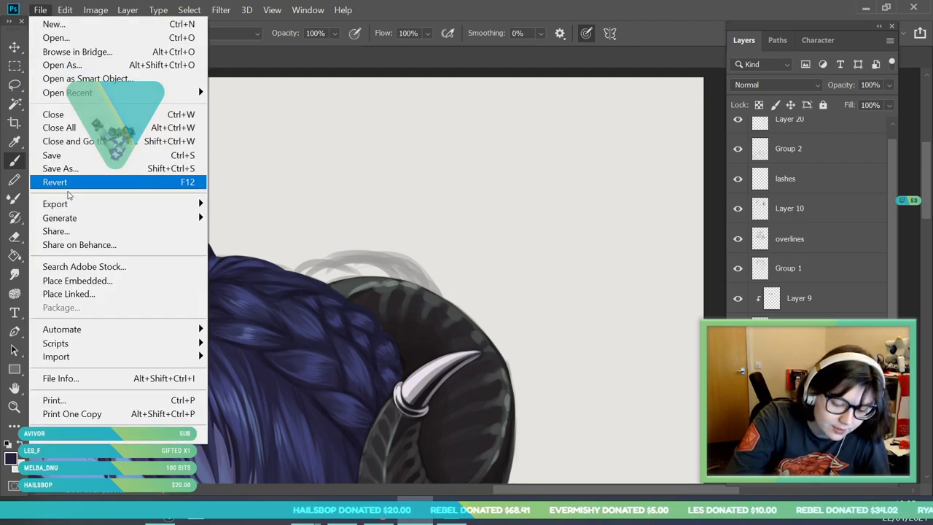
{"action": "left_click", "coordinate": [59, 153]}
{"action": "mouse_move", "coordinate": [337, 280]}
{"action": "left_mouse_down"}
{"action": "mouse_move", "coordinate": [306, 277]}
{"action": "mouse_move", "coordinate": [332, 274]}
{"action": "mouse_move", "coordinate": [325, 267]}
{"action": "mouse_move", "coordinate": [309, 281]}
{"action": "mouse_move", "coordinate": [356, 281]}
{"action": "mouse_move", "coordinate": [370, 266]}
{"action": "mouse_move", "coordinate": [362, 259]}
{"action": "mouse_move", "coordinate": [347, 271]}
{"action": "mouse_move", "coordinate": [358, 283]}
{"action": "mouse_move", "coordinate": [386, 276]}
{"action": "mouse_move", "coordinate": [360, 268]}
{"action": "mouse_move", "coordinate": [382, 265]}
{"action": "mouse_move", "coordinate": [425, 306]}
{"action": "left_mouse_up"}
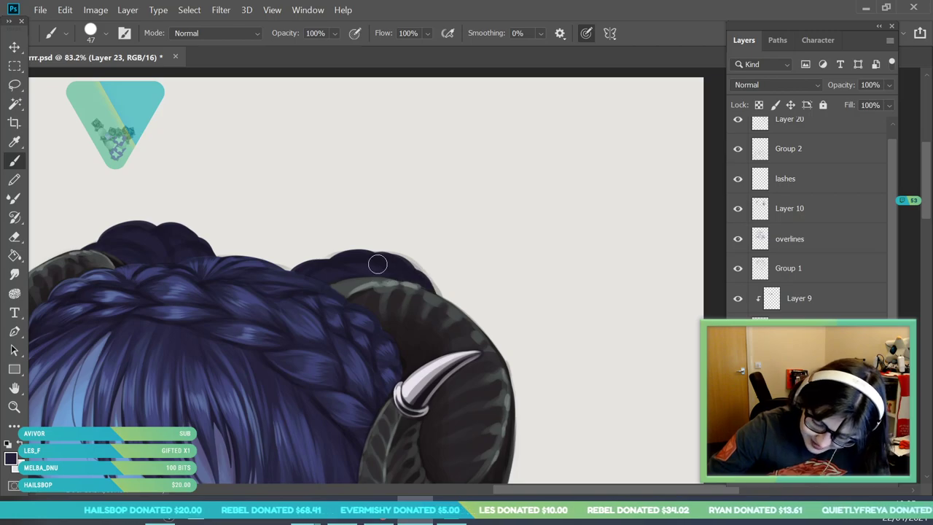
- Examine the two dark navy buns against the whole portrait and up close
{"action": "left_click", "coordinate": [14, 407]}
{"action": "left_click_drag", "start_coordinate": [313, 215], "coordinate": [261, 264]}
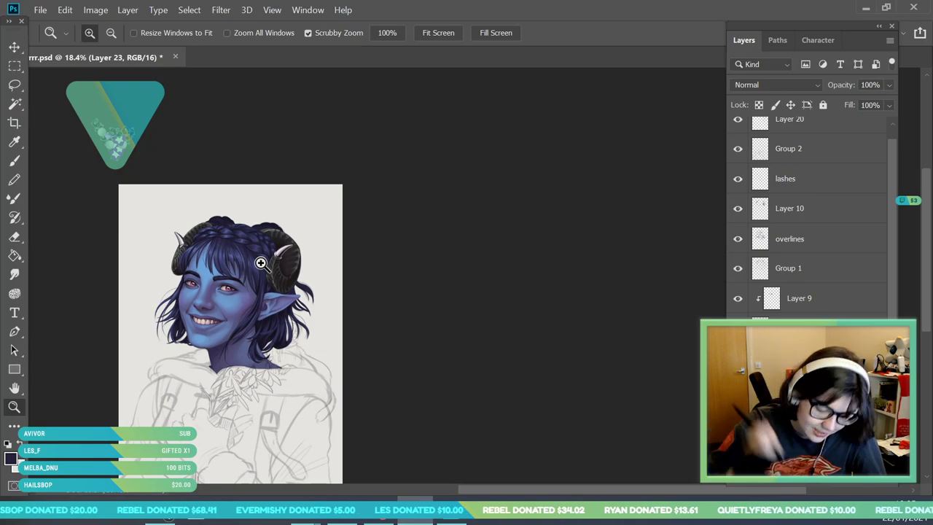
{"action": "left_click_drag", "start_coordinate": [255, 220], "coordinate": [237, 222]}
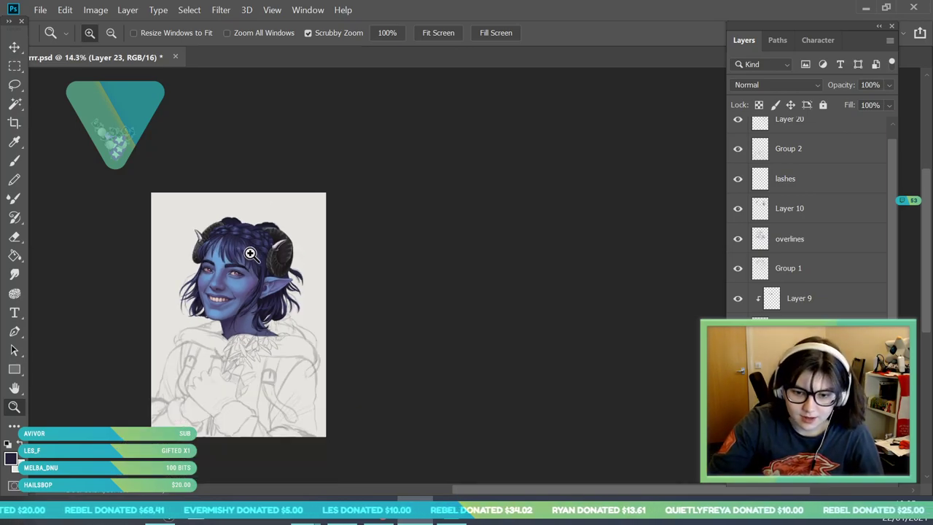
{"action": "left_click_drag", "start_coordinate": [217, 280], "coordinate": [238, 327]}
{"action": "left_click_drag", "start_coordinate": [238, 221], "coordinate": [261, 231]}
{"action": "left_click_drag", "start_coordinate": [239, 188], "coordinate": [266, 196]}
{"action": "left_click_drag", "start_coordinate": [252, 235], "coordinate": [260, 202]}
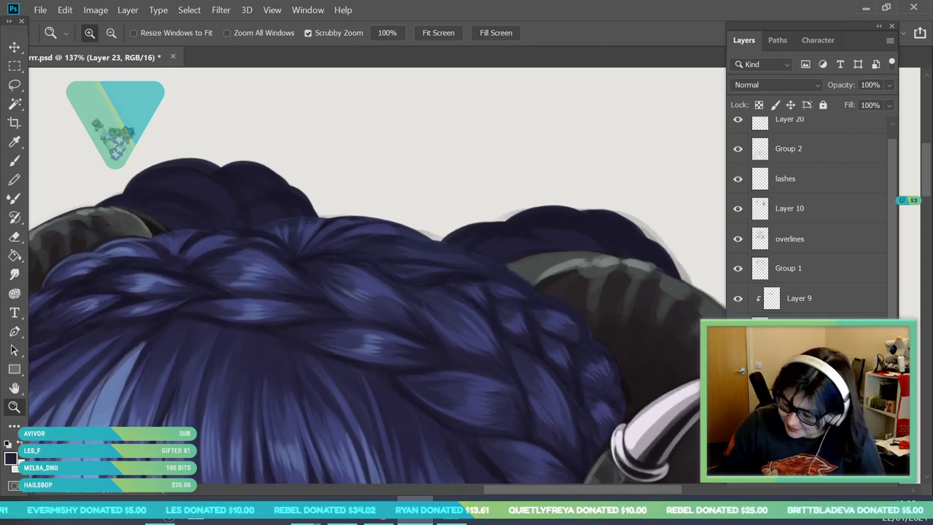
- On the hair layer, clean up the braid's upper edge beside the smaller horn with a 15 px eraser
{"action": "left_click", "coordinate": [792, 388]}
{"action": "left_click", "coordinate": [758, 105]}
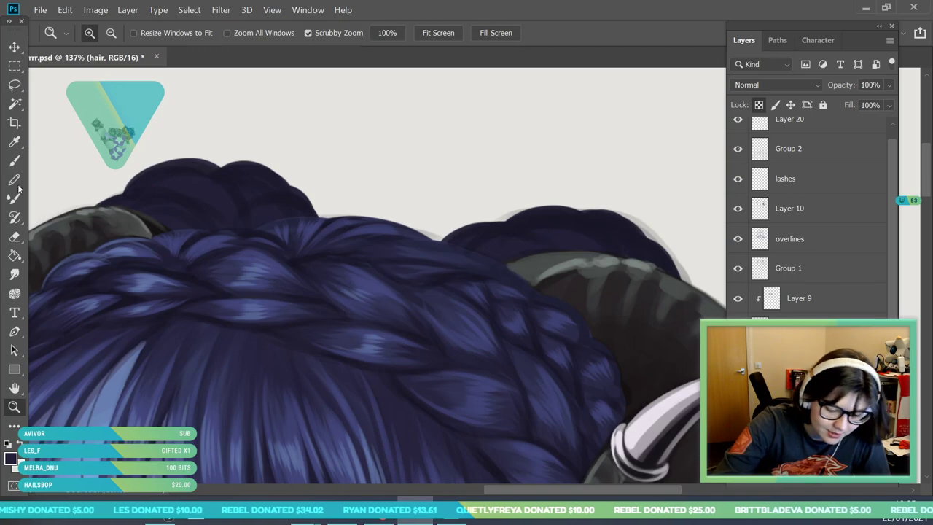
{"action": "left_click", "coordinate": [17, 239]}
{"action": "left_click", "coordinate": [16, 237]}
{"action": "left_click", "coordinate": [103, 34]}
{"action": "left_click_drag", "start_coordinate": [97, 78], "coordinate": [89, 79]}
{"action": "left_click", "coordinate": [173, 235]}
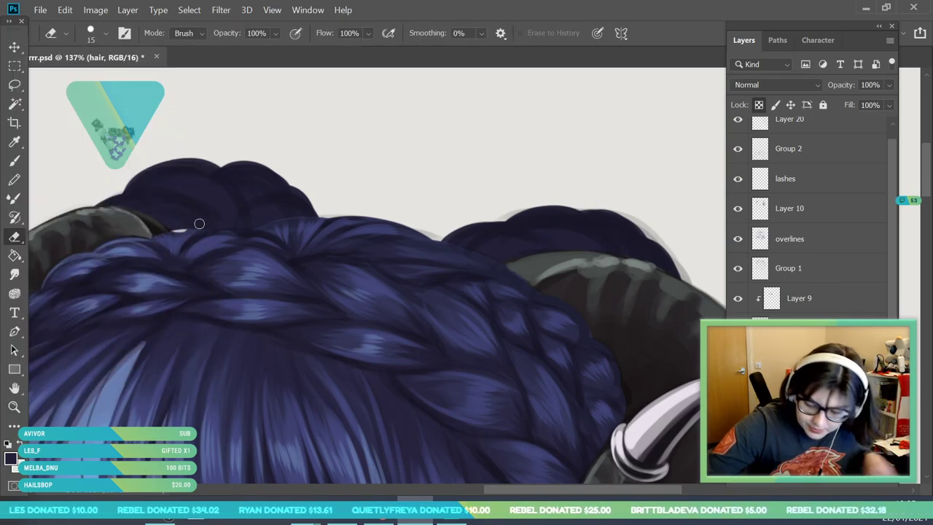
{"action": "left_click_drag", "start_coordinate": [185, 231], "coordinate": [174, 231]}
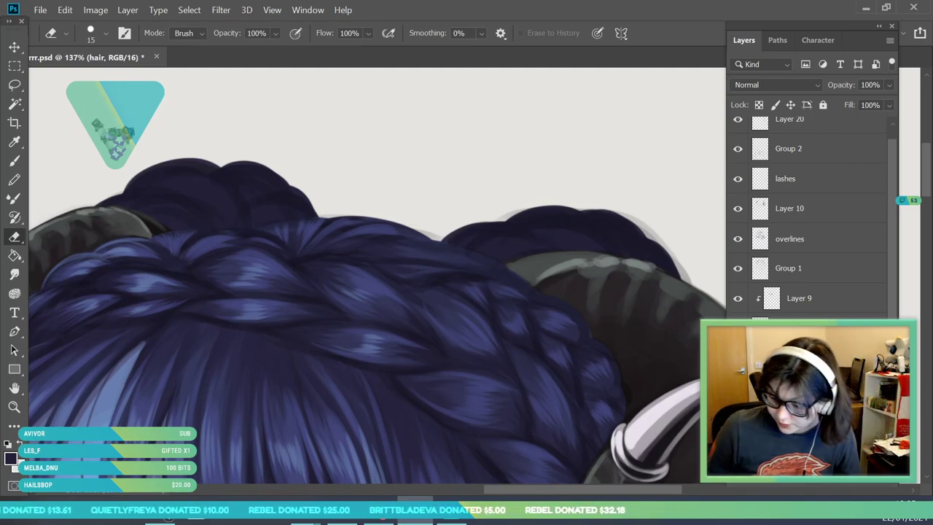
- Return to Layer 23, sample a near-black navy from the braid and shade the buns' folds with a 58 px fur brush
{"action": "scroll", "coordinate": [816, 365], "scroll_direction": "down", "scroll_amount": 1}
{"action": "left_click", "coordinate": [816, 365]}
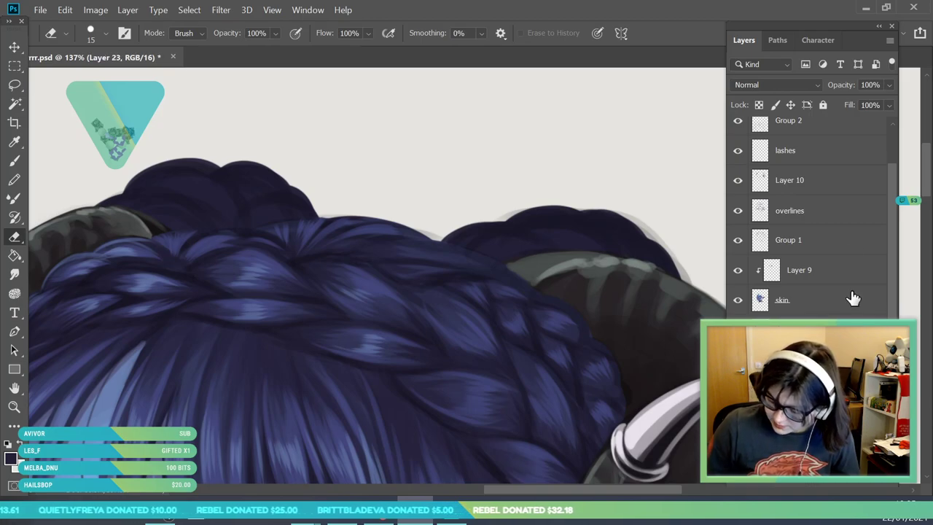
{"action": "key", "text": "i"}
{"action": "left_click", "coordinate": [407, 365]}
{"action": "key", "text": "b"}
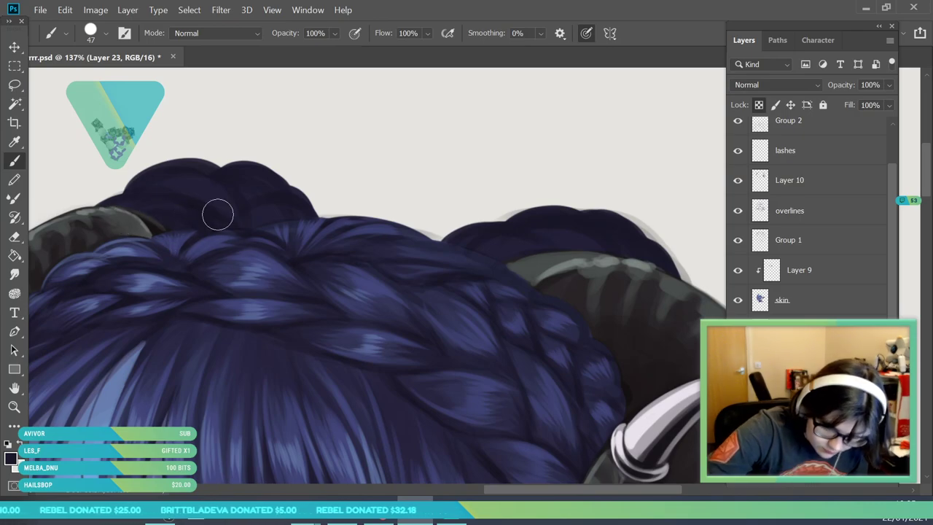
{"action": "left_click", "coordinate": [92, 33]}
{"action": "left_click", "coordinate": [76, 142]}
{"action": "left_click", "coordinate": [230, 223]}
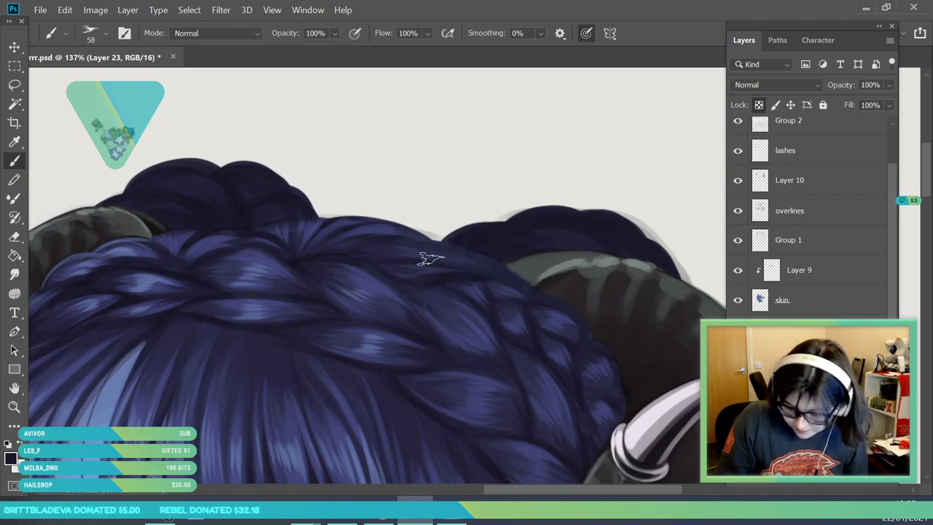
- Sample a lighter navy from the hair and make the overlines layer active for painting
{"action": "left_click", "coordinate": [14, 142]}
{"action": "left_click_drag", "start_coordinate": [231, 376], "coordinate": [225, 388]}
{"action": "left_click", "coordinate": [853, 217]}
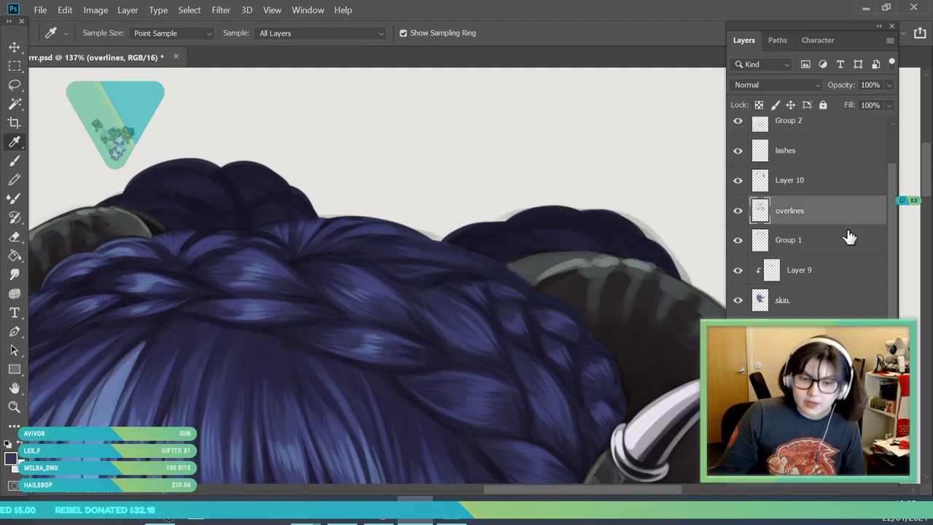
{"action": "left_click", "coordinate": [15, 161]}
{"action": "left_click", "coordinate": [15, 406]}
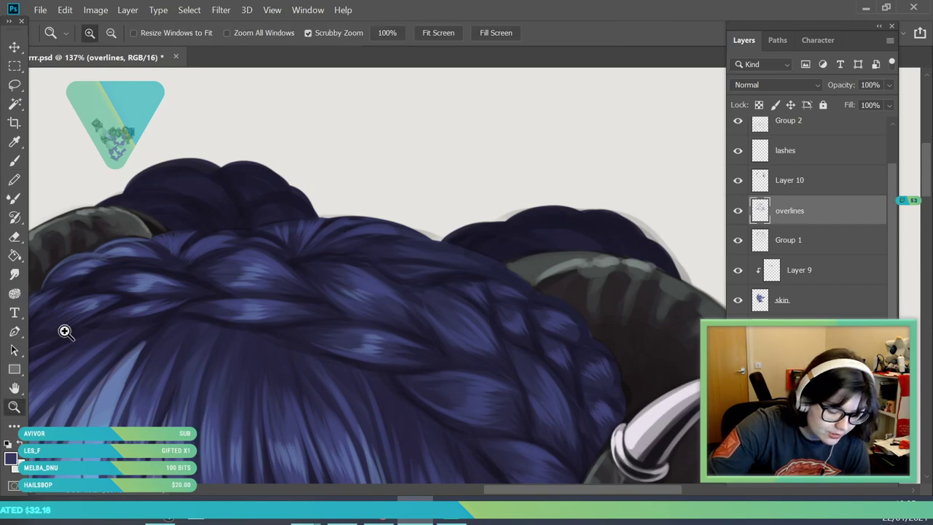
{"action": "left_click_drag", "start_coordinate": [386, 239], "coordinate": [295, 252]}
{"action": "mouse_move", "coordinate": [255, 174]}
{"action": "left_mouse_down"}
{"action": "mouse_move", "coordinate": [260, 202]}
{"action": "mouse_move", "coordinate": [273, 207]}
{"action": "left_mouse_up"}
{"action": "left_click", "coordinate": [16, 162]}
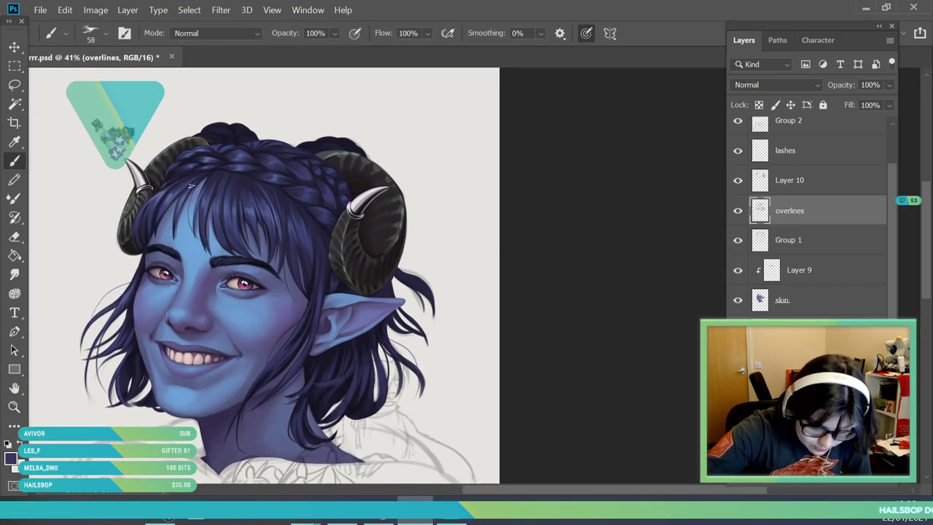
- Choose the Hard Round Pressure Size brush and turn on Transfer in its brush settings
{"action": "left_click", "coordinate": [93, 33]}
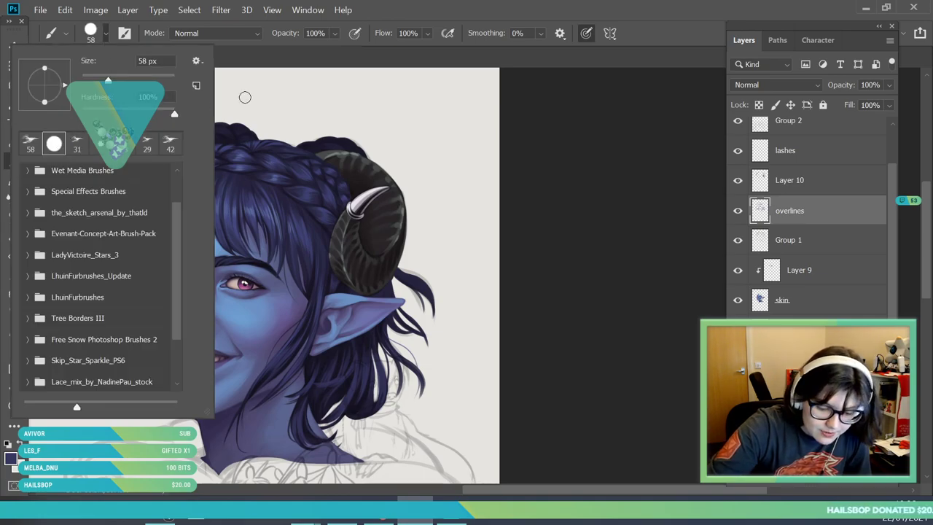
{"action": "scroll", "coordinate": [166, 231], "scroll_direction": "up", "scroll_amount": 2}
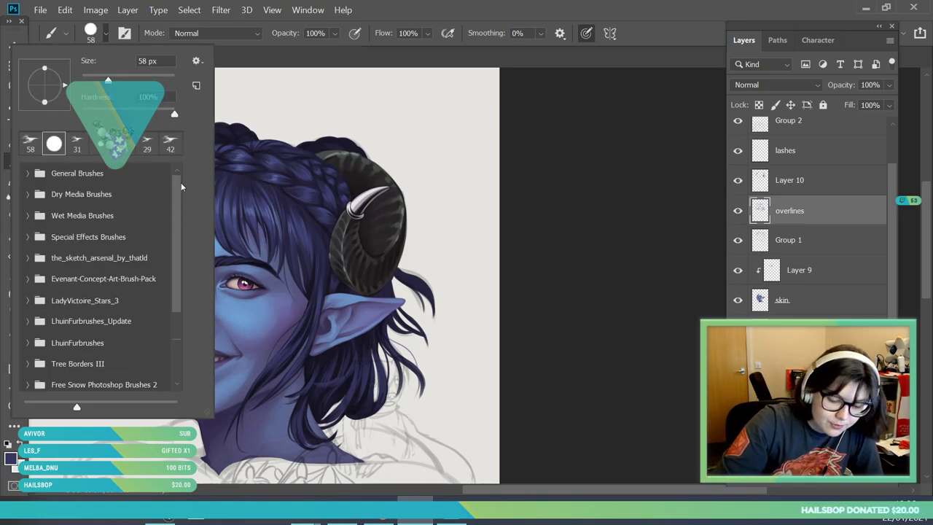
{"action": "left_click", "coordinate": [28, 174]}
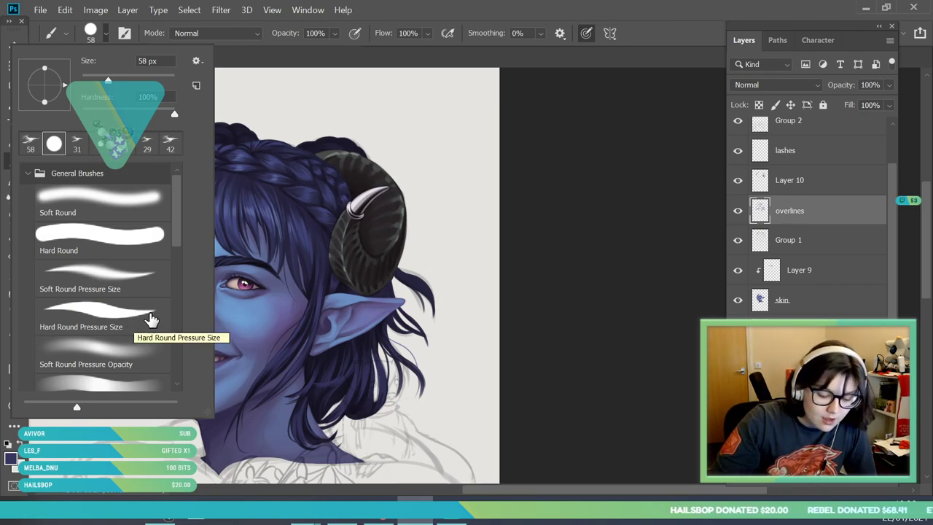
{"action": "left_click", "coordinate": [154, 313]}
{"action": "left_click", "coordinate": [116, 38]}
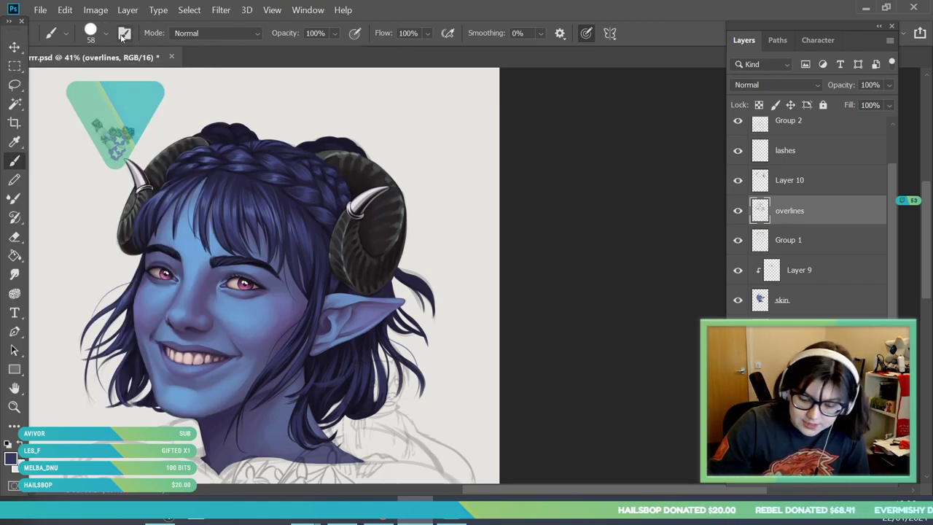
{"action": "left_click", "coordinate": [124, 32]}
{"action": "left_click_drag", "start_coordinate": [313, 57], "coordinate": [397, 43]}
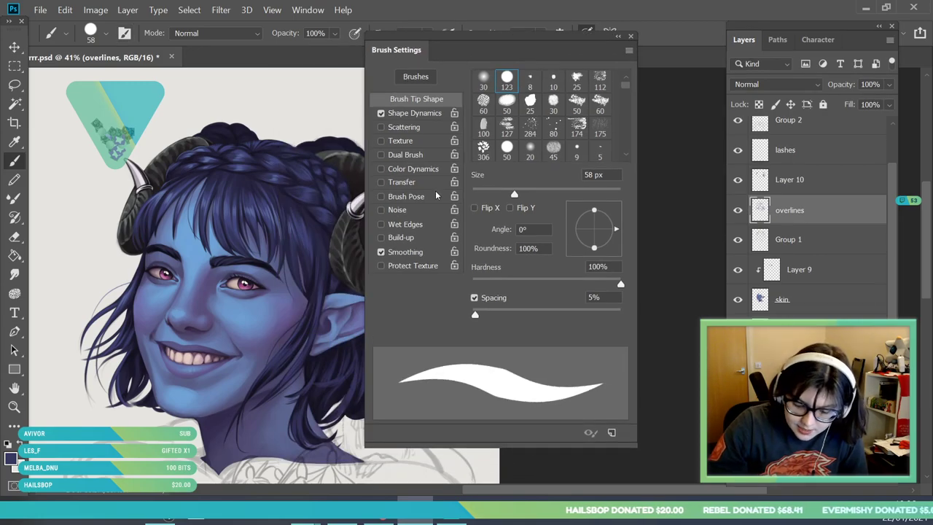
{"action": "left_click", "coordinate": [381, 182]}
{"action": "left_click", "coordinate": [427, 184]}
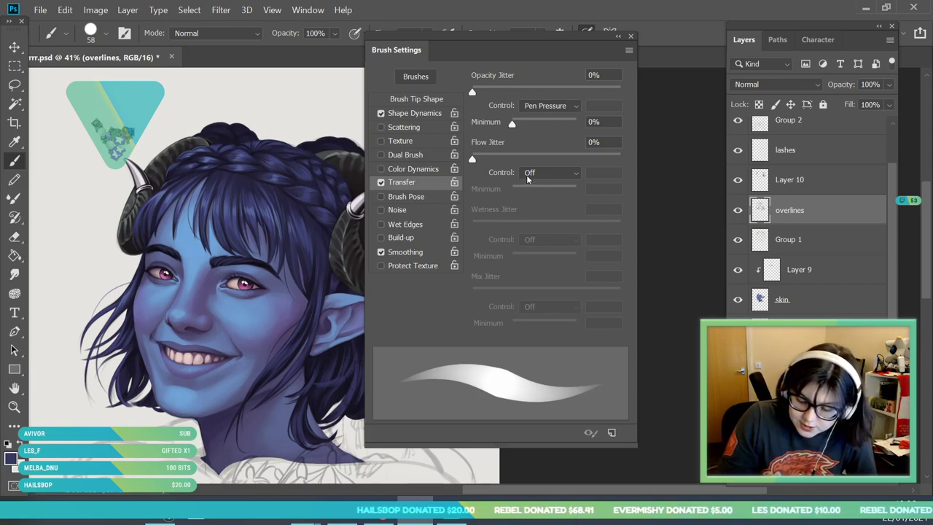
{"action": "left_click", "coordinate": [631, 36]}
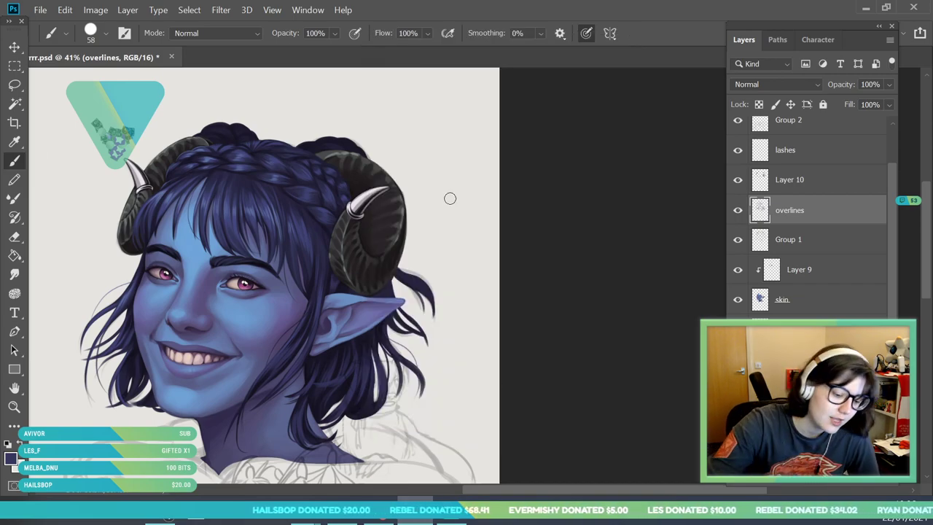
- Choose the Fur Pointy End brush from the LhuinFurbrushes set and size it to 88 px
{"action": "left_click", "coordinate": [106, 32]}
{"action": "left_click", "coordinate": [28, 175]}
{"action": "scroll", "coordinate": [180, 224], "scroll_direction": "down", "scroll_amount": 1}
{"action": "left_click", "coordinate": [28, 322]}
{"action": "left_click", "coordinate": [125, 365]}
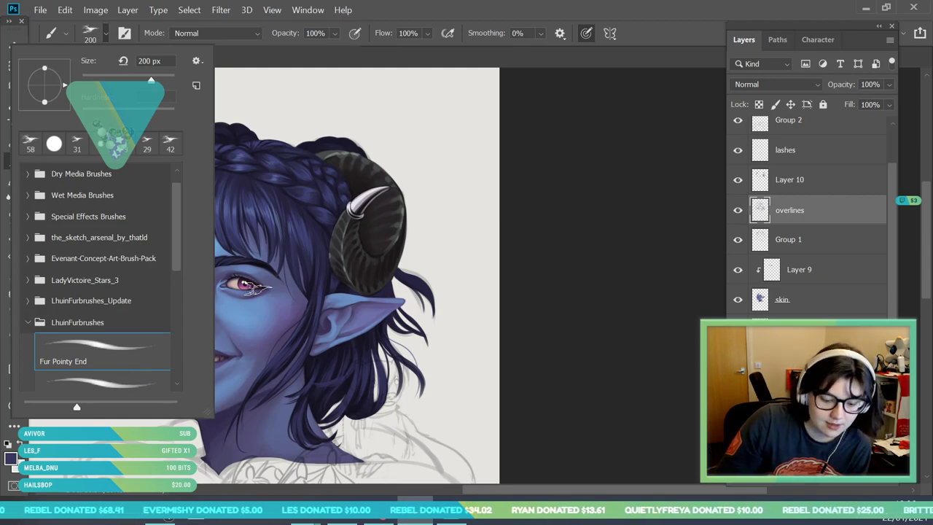
{"action": "left_click", "coordinate": [121, 76]}
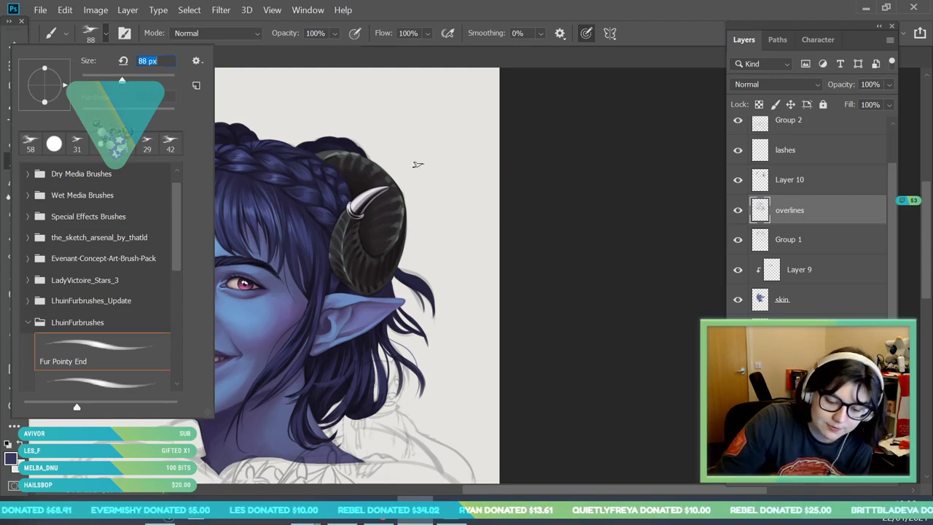
{"action": "left_click", "coordinate": [539, 213]}
- Sample an indigo from the hair, set the brush size to 37 px and paint strands over the bun behind the smaller horn
{"action": "left_click", "coordinate": [13, 410]}
{"action": "mouse_move", "coordinate": [252, 112]}
{"action": "left_mouse_down"}
{"action": "mouse_move", "coordinate": [276, 193]}
{"action": "mouse_move", "coordinate": [295, 201]}
{"action": "left_mouse_up"}
{"action": "left_click", "coordinate": [14, 142]}
{"action": "left_click", "coordinate": [246, 231]}
{"action": "key", "text": "z"}
{"action": "left_click", "coordinate": [139, 146]}
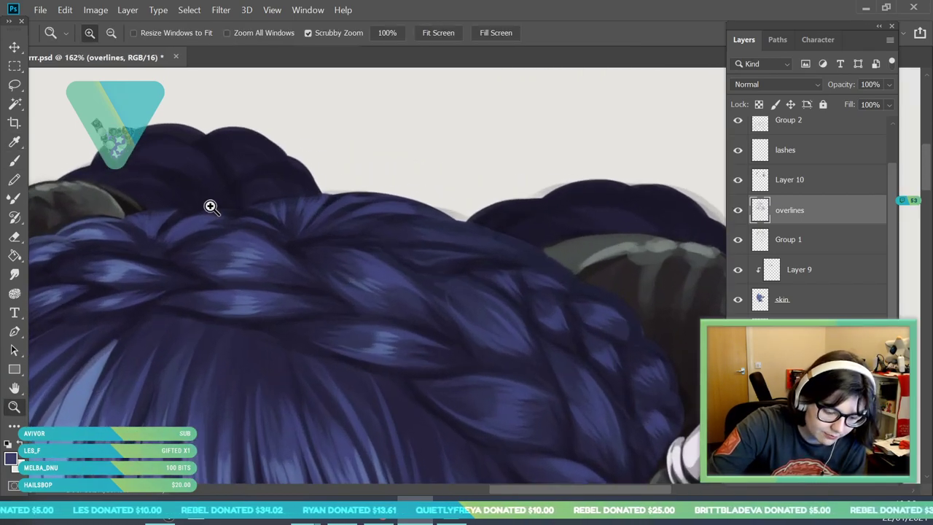
{"action": "key", "text": "b"}
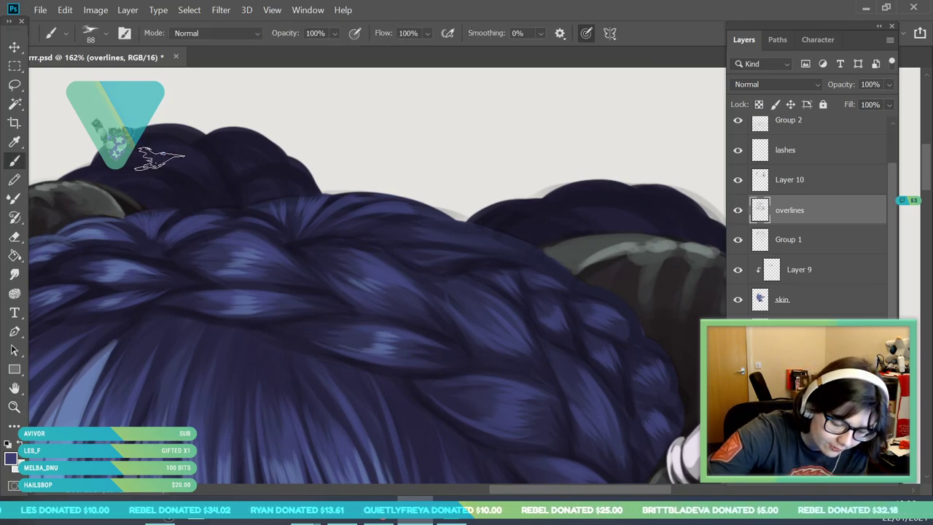
{"action": "left_click", "coordinate": [102, 35]}
{"action": "left_click_drag", "start_coordinate": [99, 82], "coordinate": [98, 82]}
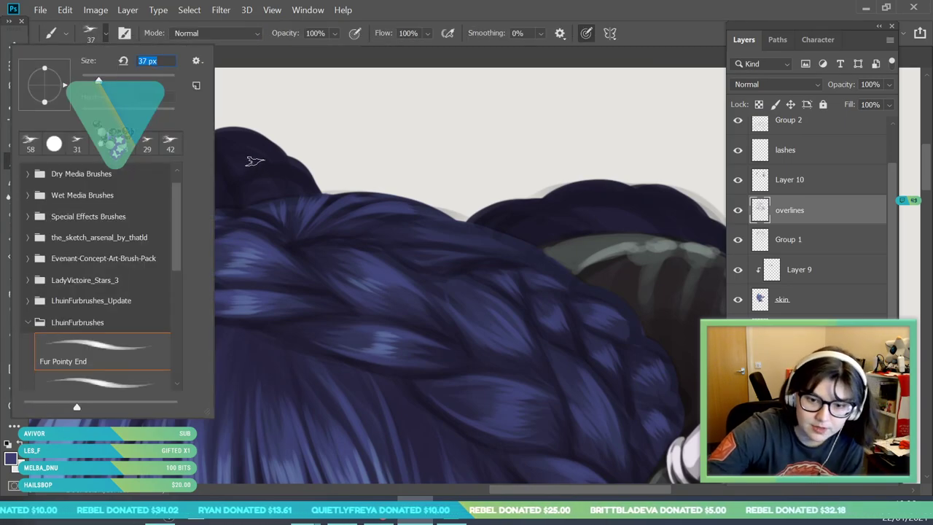
{"action": "left_click", "coordinate": [255, 163]}
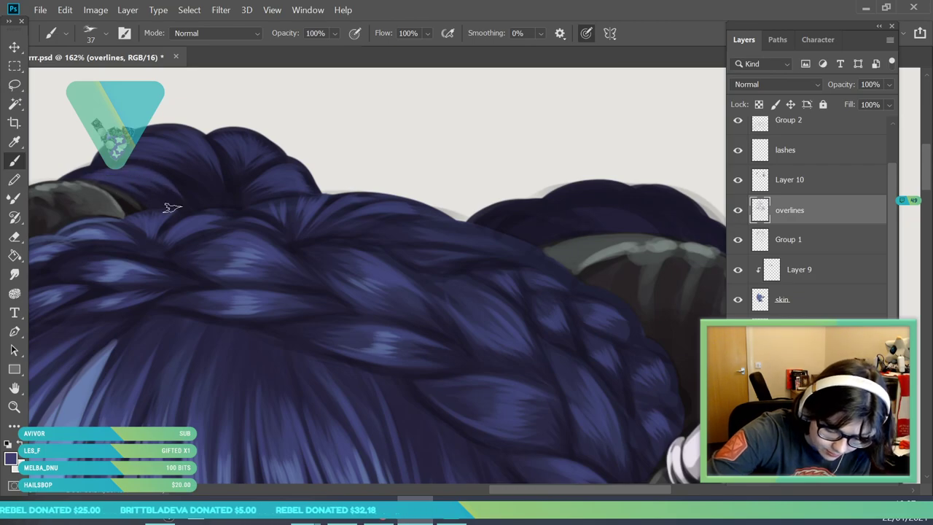
- Paint matching indigo strands over the bun behind the larger horn with the 37 px fur brush
{"action": "key", "text": "z"}
{"action": "left_click_drag", "start_coordinate": [285, 205], "coordinate": [385, 335]}
{"action": "mouse_move", "coordinate": [390, 205]}
{"action": "left_mouse_down"}
{"action": "mouse_move", "coordinate": [369, 258]}
{"action": "mouse_move", "coordinate": [98, 144]}
{"action": "left_mouse_up"}
{"action": "key", "text": "b"}
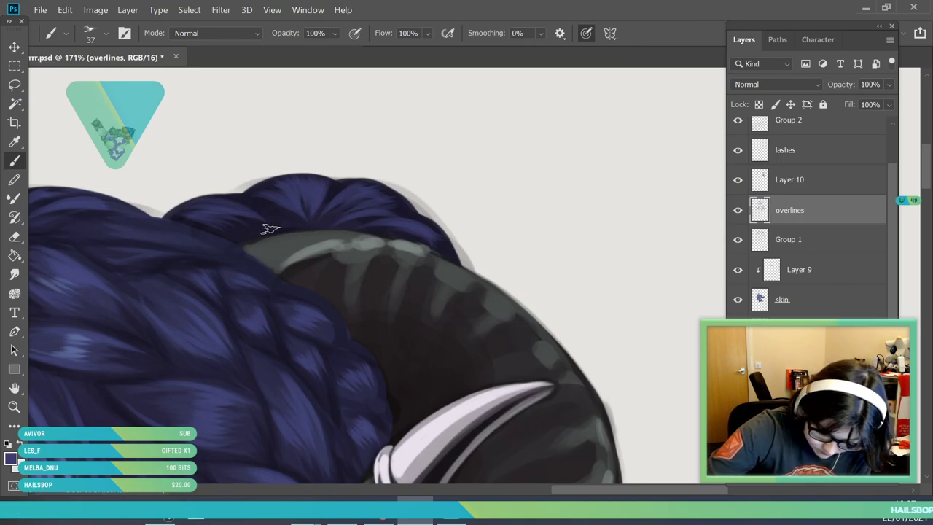
- Sample a near-black navy from the hair and deepen the gaps between the strands of both buns
{"action": "left_click", "coordinate": [16, 407]}
{"action": "left_click_drag", "start_coordinate": [283, 217], "coordinate": [243, 429]}
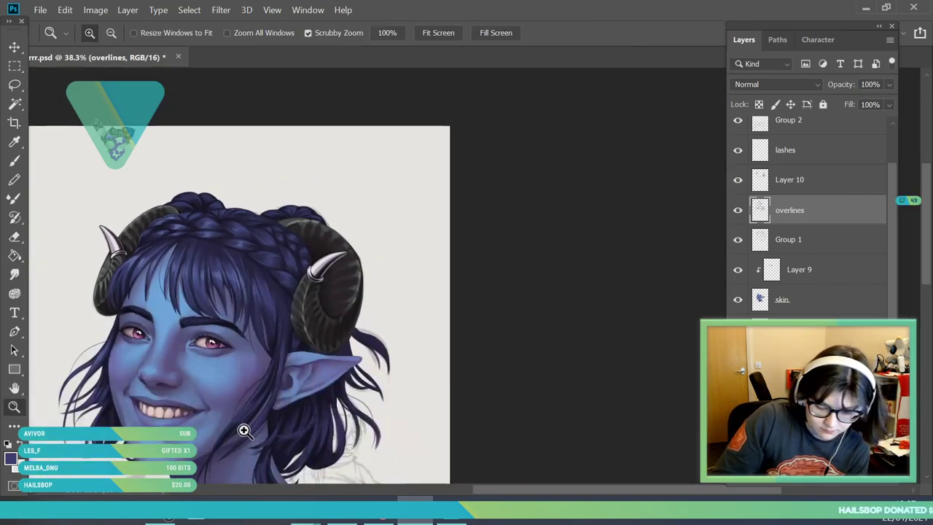
{"action": "left_click_drag", "start_coordinate": [209, 207], "coordinate": [248, 255]}
{"action": "key", "text": "i"}
{"action": "left_click", "coordinate": [166, 312]}
{"action": "key", "text": "b"}
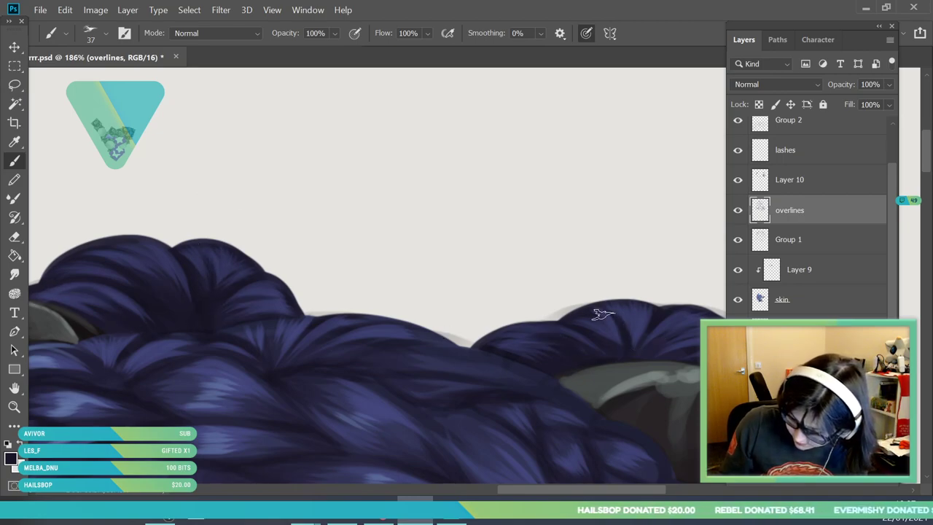
- Sample lighter blues from the braid, set the brush size to 23 px and add fine highlight strands to both buns
{"action": "left_click", "coordinate": [14, 407]}
{"action": "left_click_drag", "start_coordinate": [255, 255], "coordinate": [223, 490]}
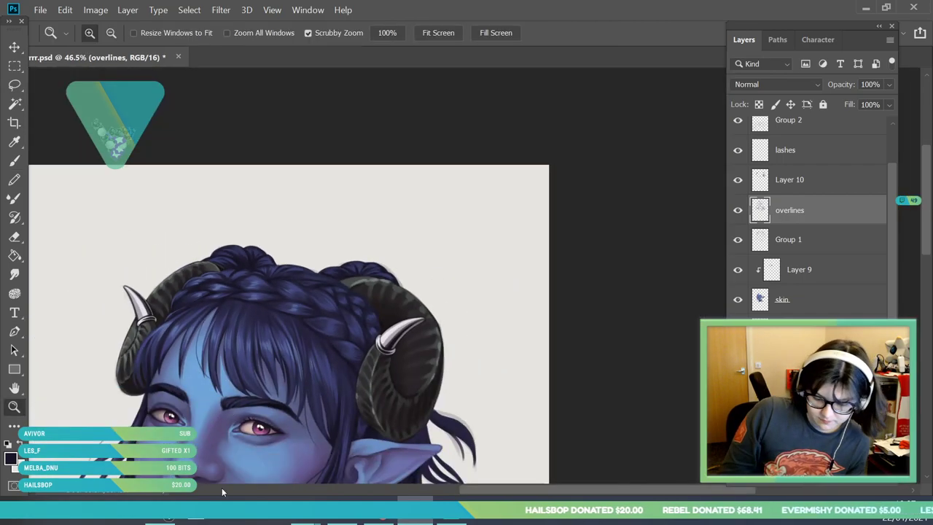
{"action": "left_click_drag", "start_coordinate": [480, 260], "coordinate": [455, 330]}
{"action": "scroll", "coordinate": [348, 252], "scroll_direction": "up", "scroll_amount": 8}
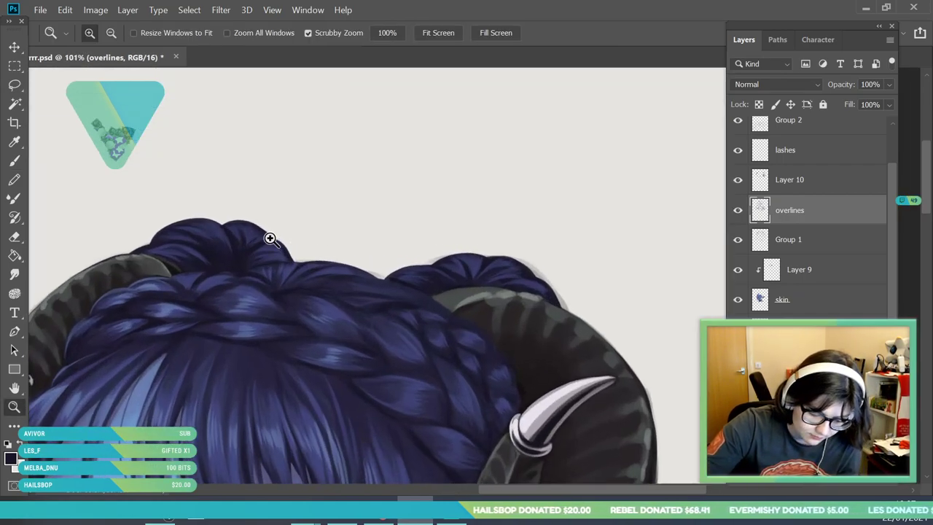
{"action": "left_click", "coordinate": [15, 141]}
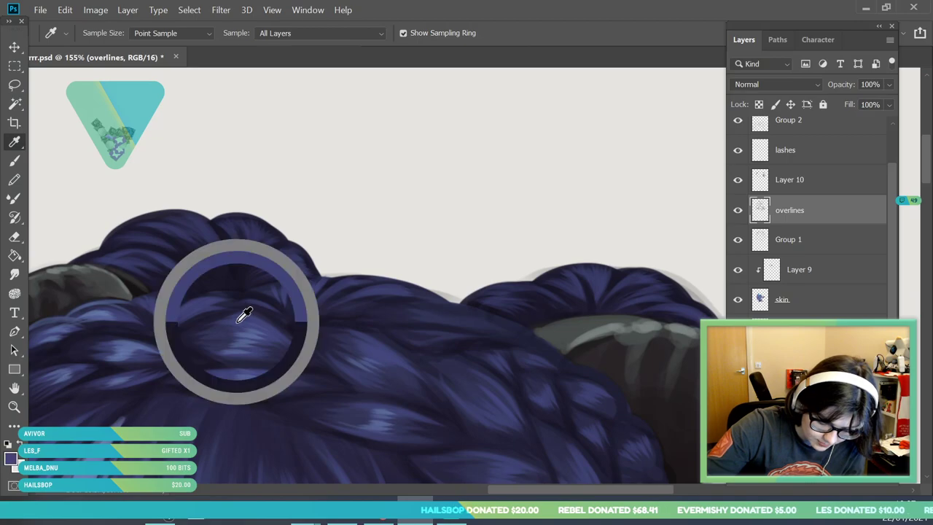
{"action": "left_click", "coordinate": [15, 161]}
{"action": "left_click", "coordinate": [108, 33]}
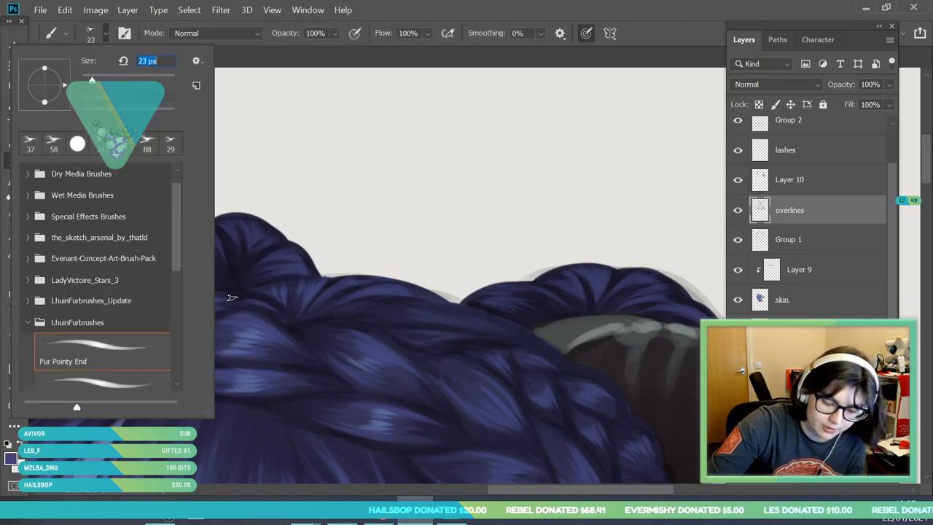
{"action": "left_click", "coordinate": [392, 330]}
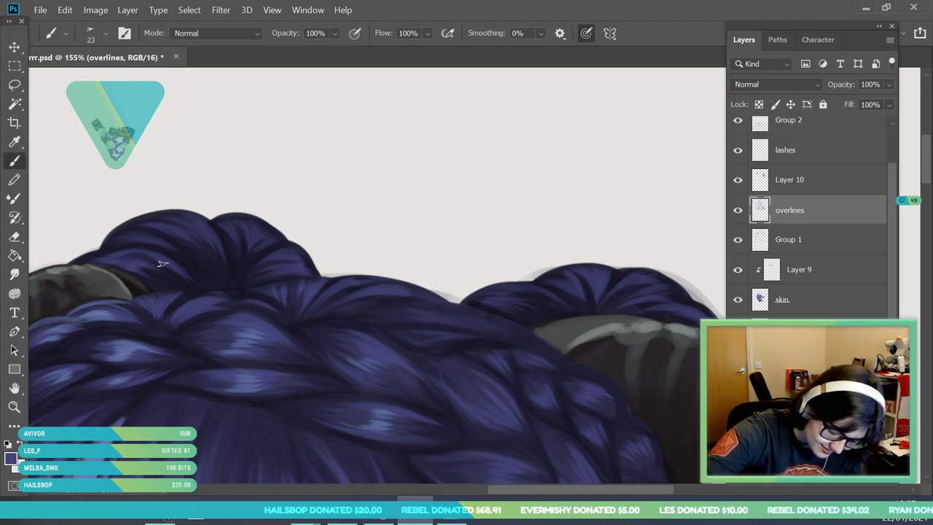
{"action": "left_click", "coordinate": [155, 343], "text": "alt"}
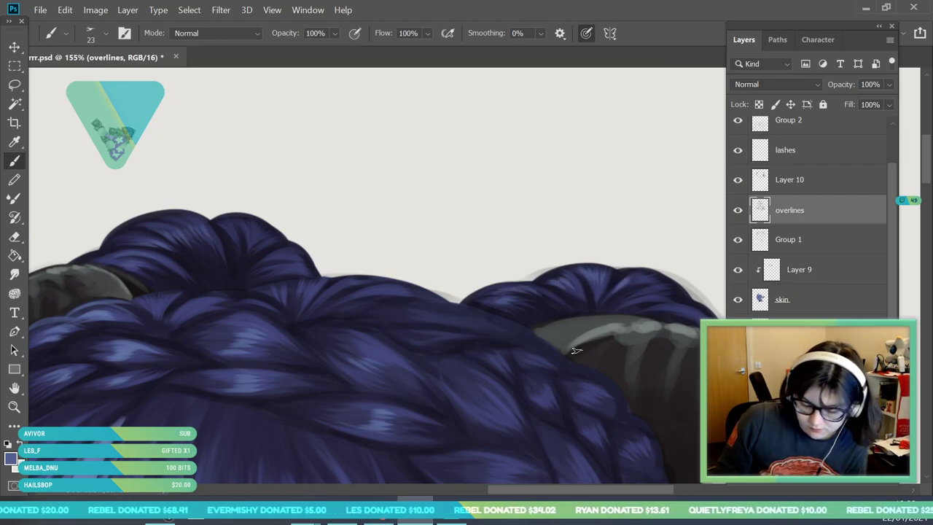
- Sample a near-black navy from the shadowed centre of the bun behind the smaller horn for the brush
{"action": "left_click", "coordinate": [17, 142]}
{"action": "left_click", "coordinate": [223, 231]}
{"action": "left_click", "coordinate": [14, 161]}
{"action": "left_click", "coordinate": [96, 38]}
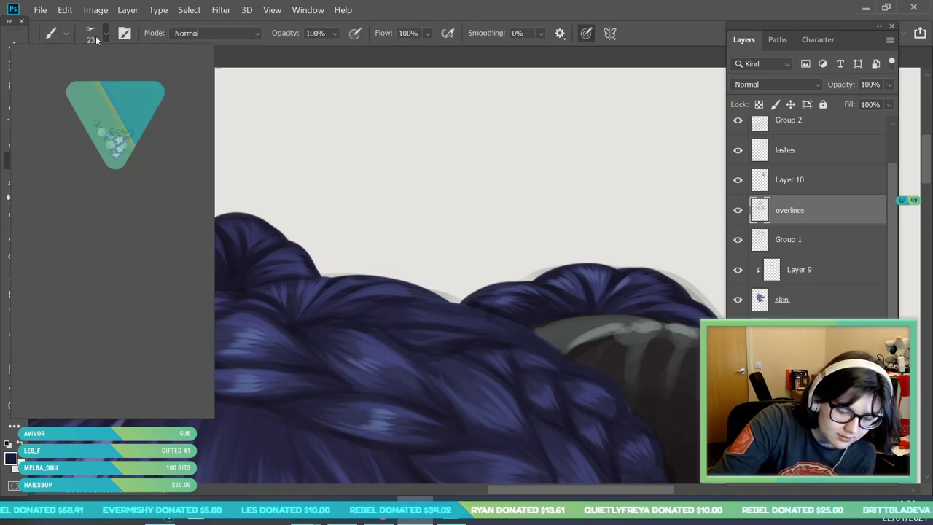
{"action": "left_click", "coordinate": [284, 242]}
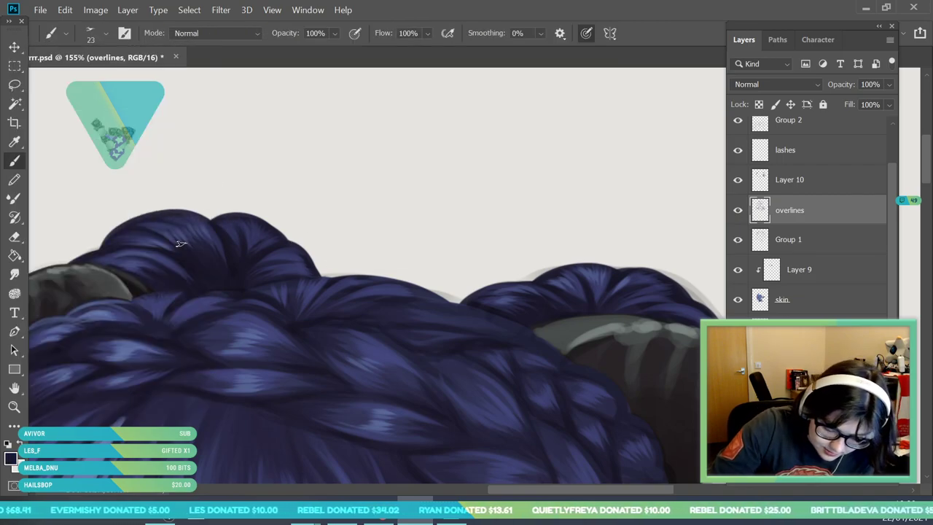
{"action": "left_click_drag", "start_coordinate": [218, 215], "coordinate": [190, 192]}
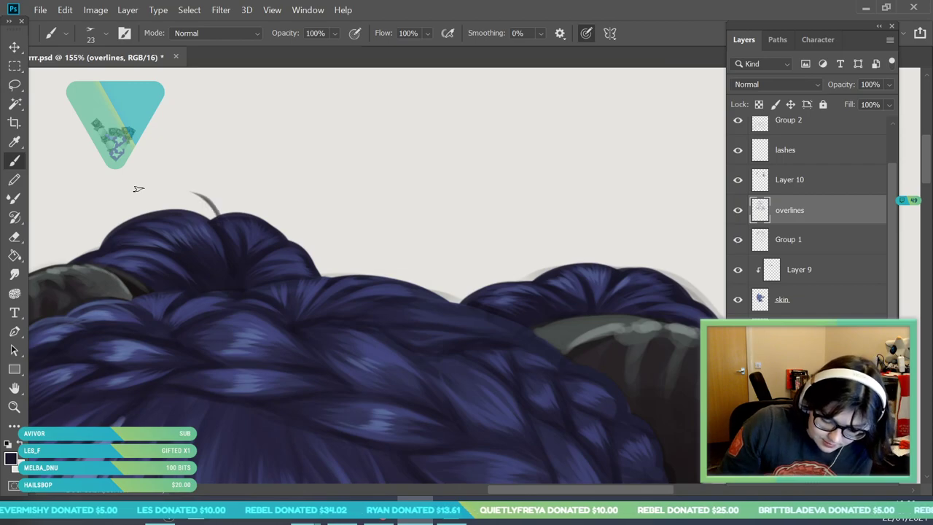
{"action": "key", "text": "ctrl+z"}
- Switch to a round brush at 6 px and draw thin curved stray hairs along the outer edges of both buns
{"action": "left_click", "coordinate": [106, 33]}
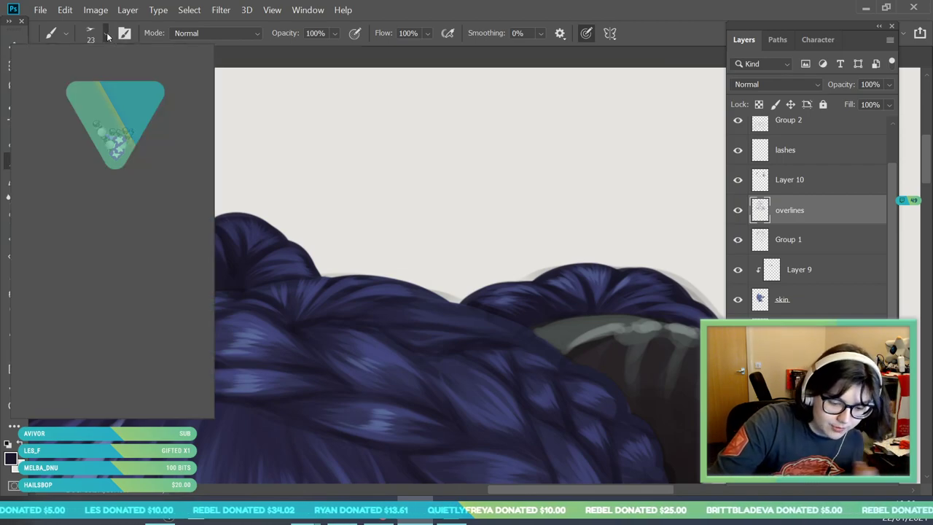
{"action": "left_click", "coordinate": [102, 145]}
{"action": "left_click_drag", "start_coordinate": [91, 79], "coordinate": [83, 77]}
{"action": "key", "text": "Return"}
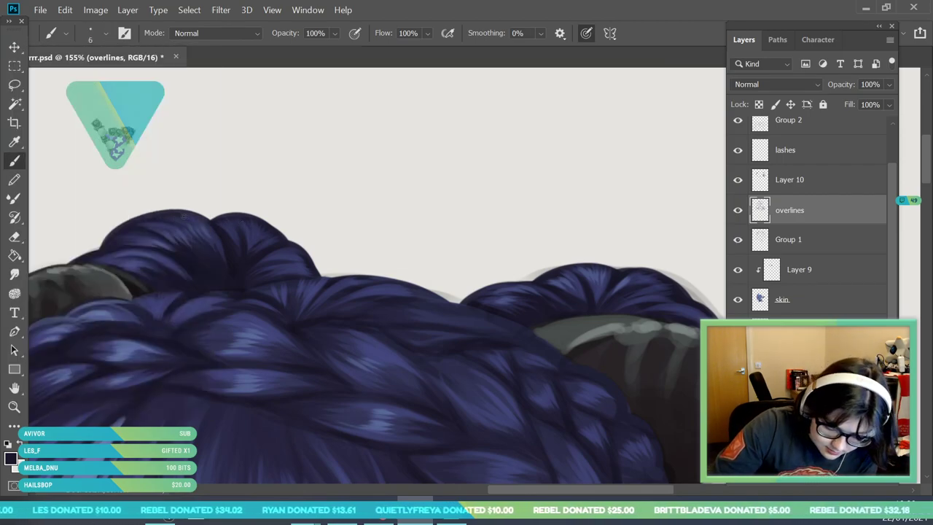
{"action": "left_click_drag", "start_coordinate": [323, 278], "coordinate": [290, 240]}
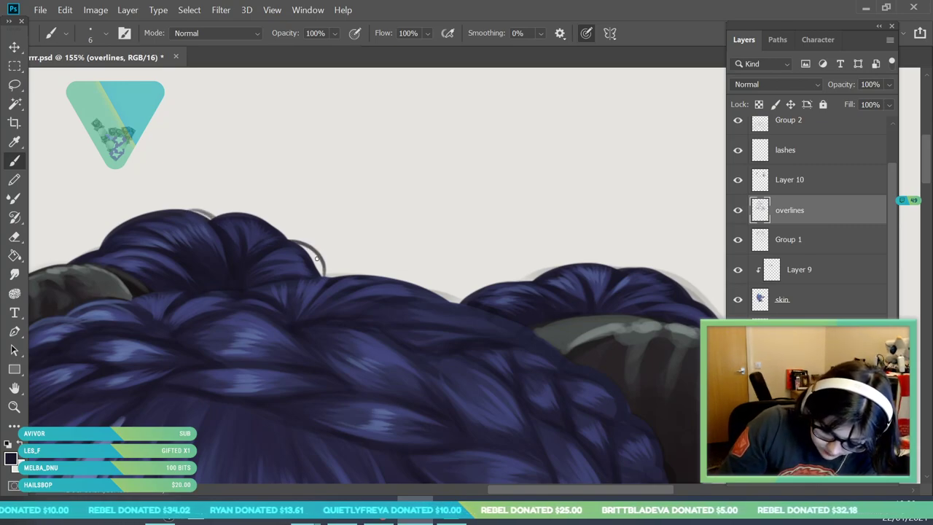
{"action": "left_click_drag", "start_coordinate": [457, 300], "coordinate": [534, 276]}
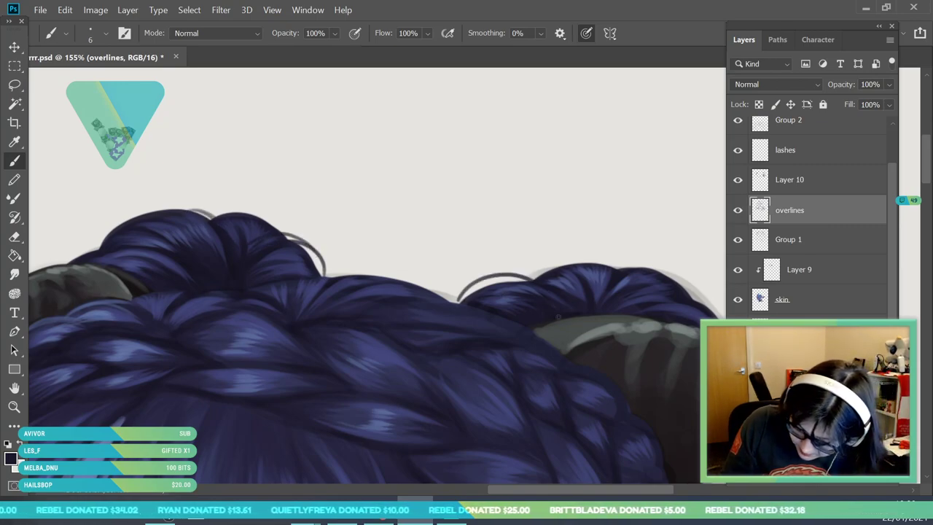
{"action": "left_click_drag", "start_coordinate": [457, 306], "coordinate": [550, 263]}
{"action": "mouse_move", "coordinate": [670, 282]}
{"action": "left_mouse_down"}
{"action": "mouse_move", "coordinate": [622, 270]}
{"action": "mouse_move", "coordinate": [682, 292]}
{"action": "left_mouse_up"}
{"action": "left_click_drag", "start_coordinate": [77, 259], "coordinate": [143, 237]}
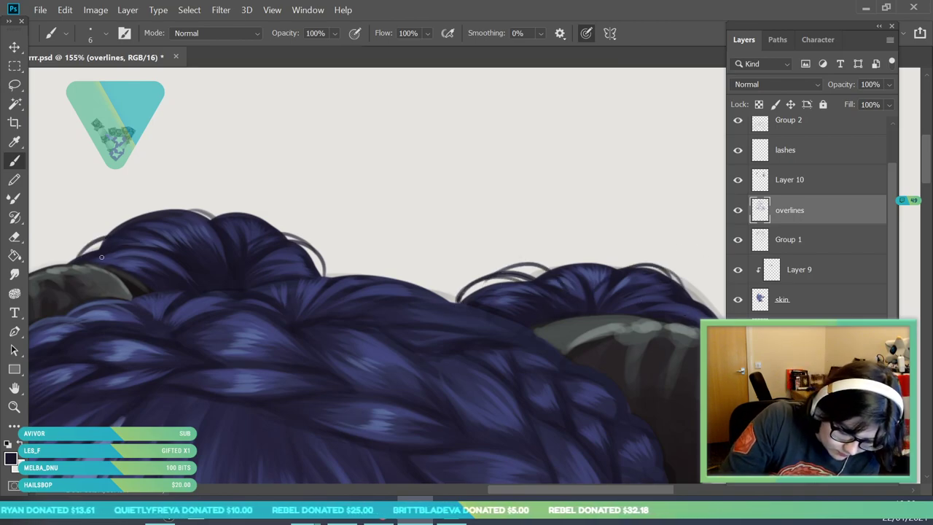
- Save the portrait document to its existing file
{"action": "left_click", "coordinate": [19, 409]}
{"action": "left_click_drag", "start_coordinate": [269, 211], "coordinate": [171, 389]}
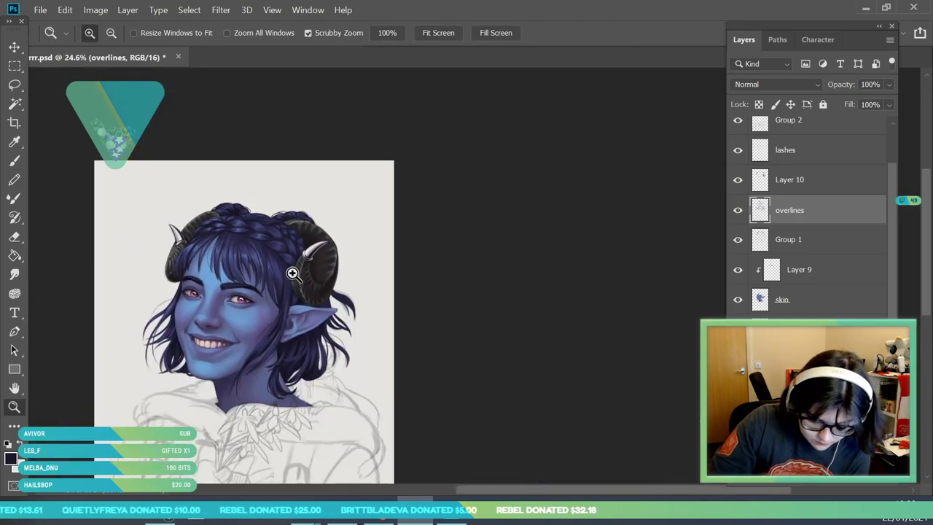
{"action": "left_click_drag", "start_coordinate": [361, 301], "coordinate": [299, 323]}
{"action": "left_click_drag", "start_coordinate": [264, 297], "coordinate": [271, 400]}
{"action": "scroll", "coordinate": [230, 409], "scroll_direction": "up", "scroll_amount": 1}
{"action": "scroll", "coordinate": [276, 327], "scroll_direction": "up", "scroll_amount": 1}
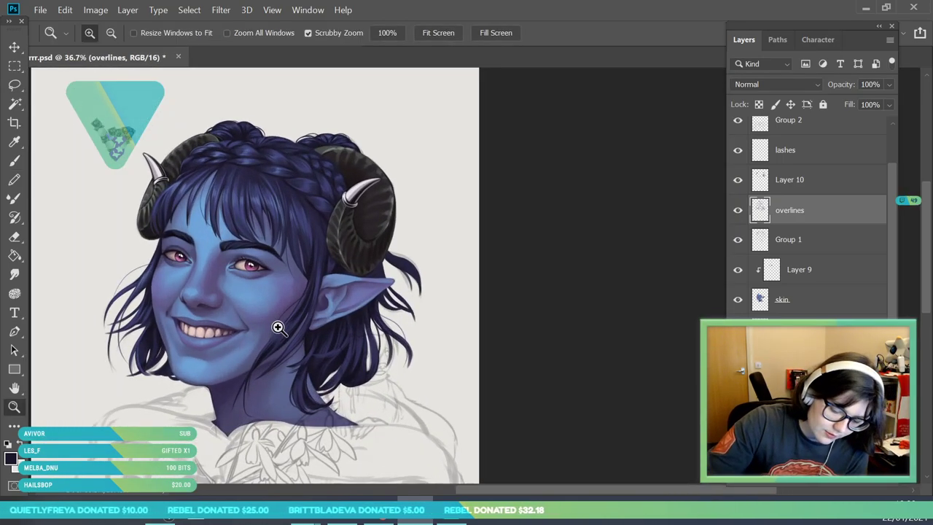
{"action": "left_click", "coordinate": [40, 10]}
{"action": "left_click", "coordinate": [65, 155]}
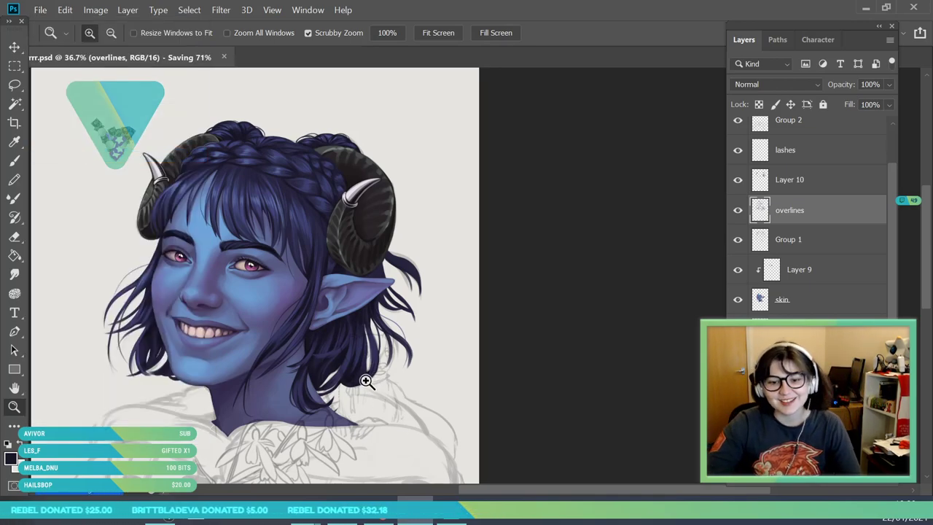
- Touch up the dark gaps where the braid meets the bun beside the smaller horn, using near-black navy and the 6 px brush
{"action": "scroll", "coordinate": [343, 274], "scroll_direction": "down", "scroll_amount": 1}
{"action": "left_click_drag", "start_coordinate": [342, 274], "coordinate": [362, 377]}
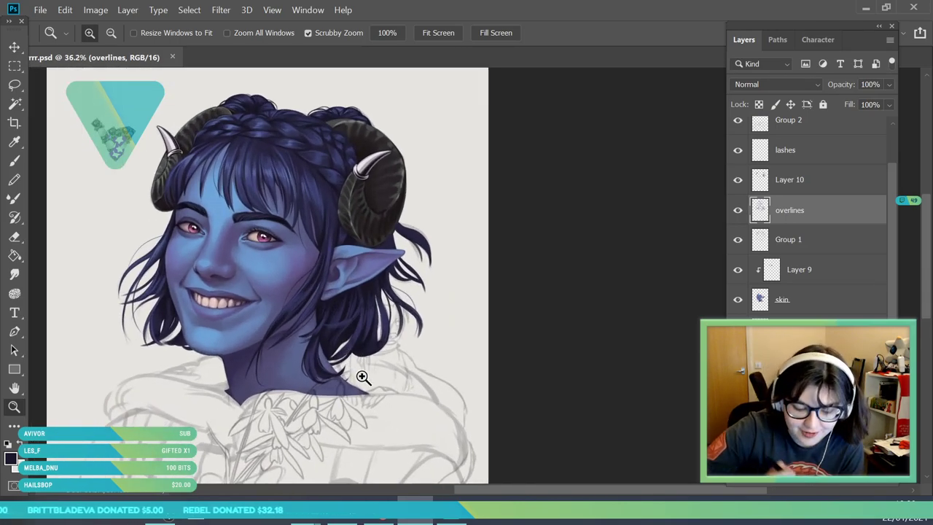
{"action": "left_click_drag", "start_coordinate": [220, 82], "coordinate": [305, 126]}
{"action": "left_click_drag", "start_coordinate": [228, 120], "coordinate": [257, 156]}
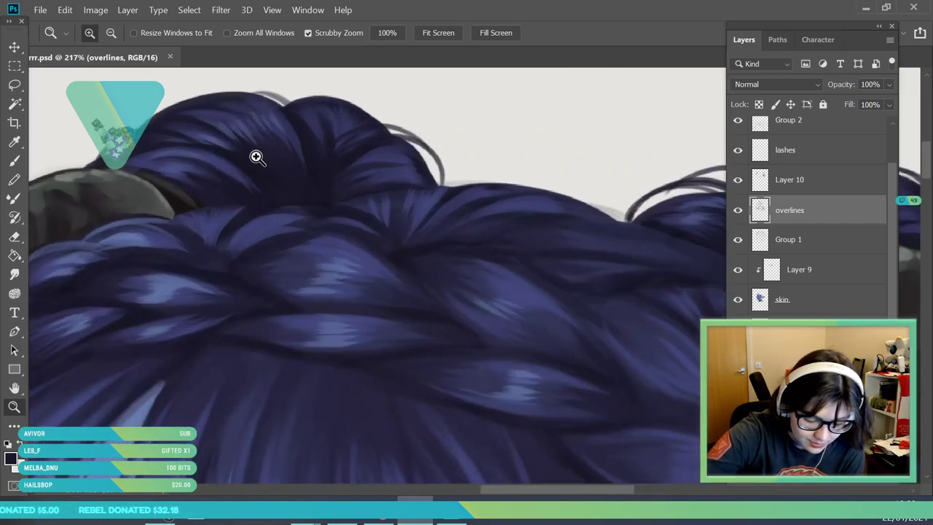
{"action": "scroll", "coordinate": [256, 156], "scroll_direction": "down", "scroll_amount": 3}
{"action": "scroll", "coordinate": [225, 150], "scroll_direction": "up", "scroll_amount": 2}
{"action": "key", "text": "i"}
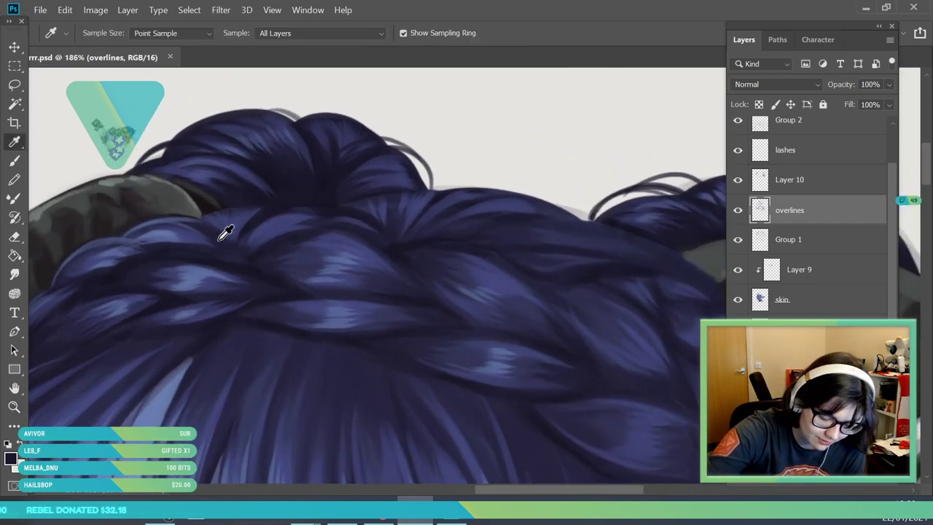
{"action": "key", "text": "b"}
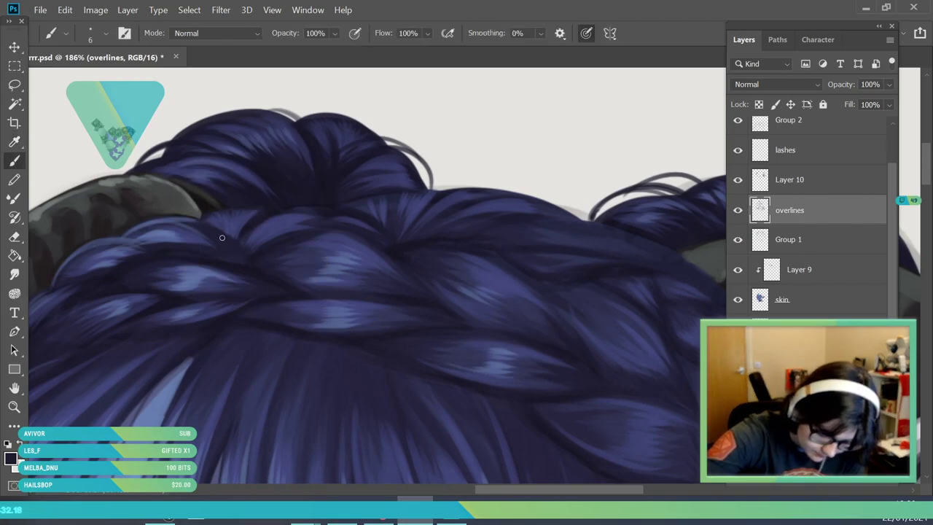
{"action": "key", "text": "i"}
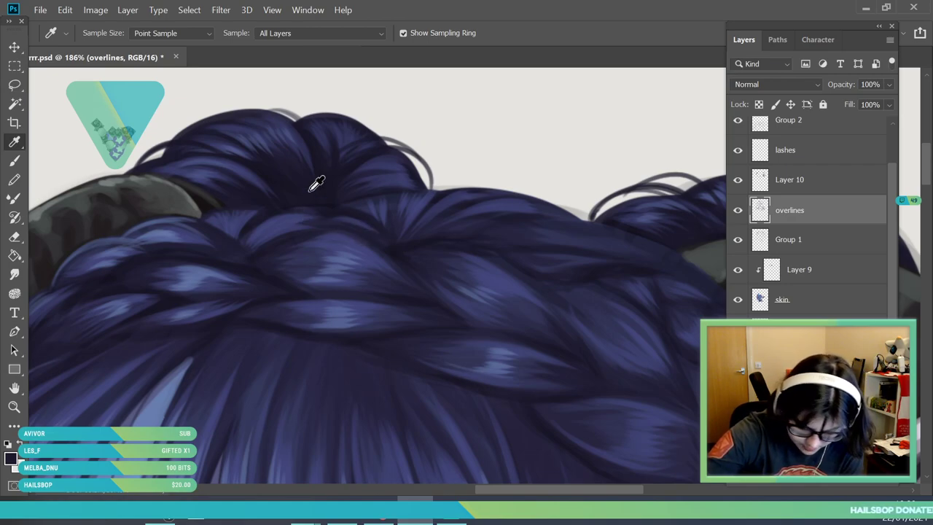
{"action": "left_click", "coordinate": [15, 161]}
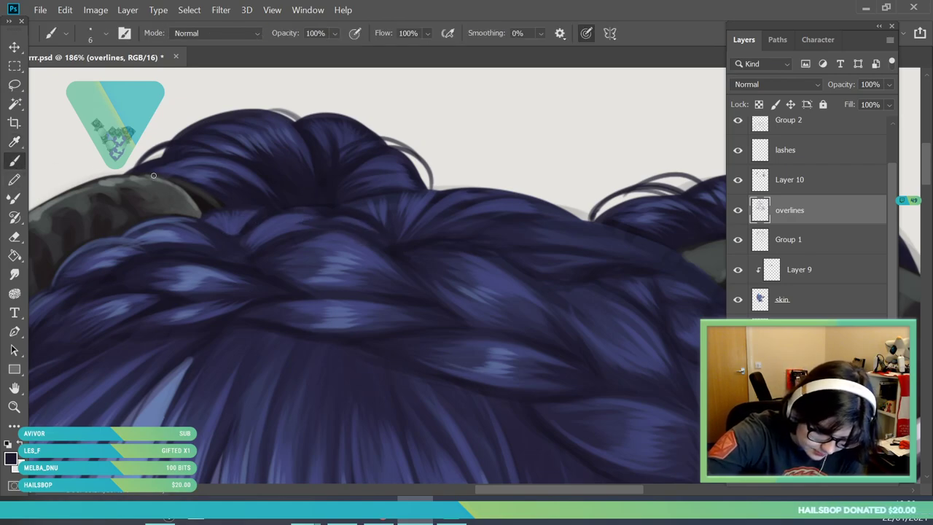
- Sample lighter blues from the braid, set the fur brush to 23 px and paint highlights on the braid sections near the smaller horn
{"action": "left_click", "coordinate": [167, 219], "text": "alt"}
{"action": "left_click", "coordinate": [95, 33]}
{"action": "left_click", "coordinate": [54, 144]}
{"action": "left_click", "coordinate": [219, 228]}
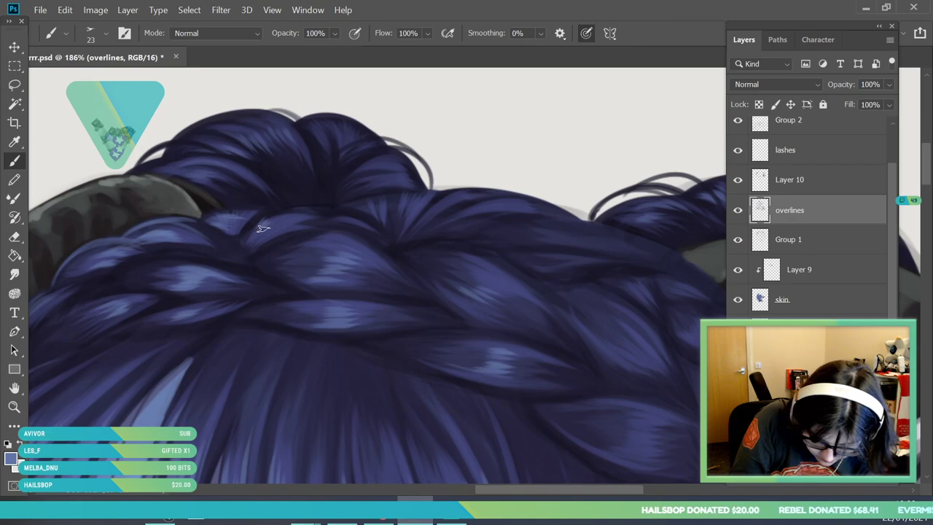
{"action": "left_click", "coordinate": [92, 175], "text": "alt"}
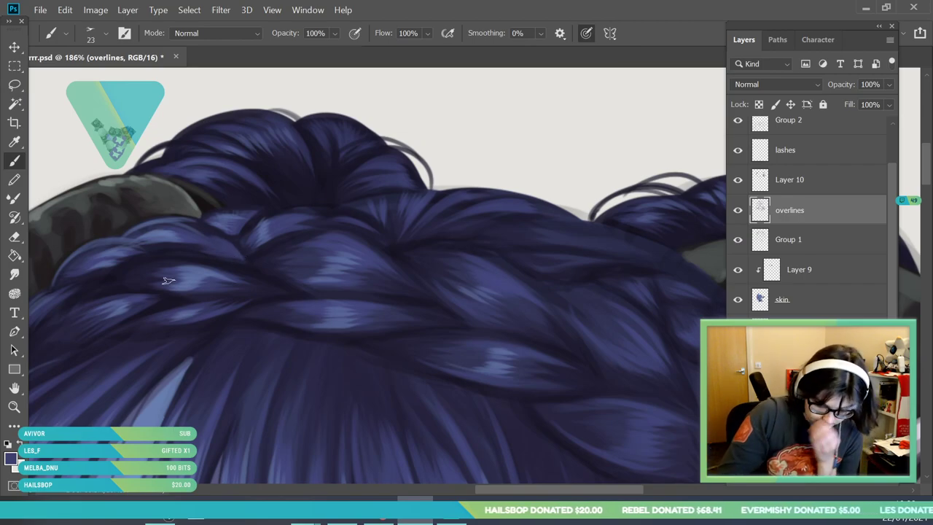
{"action": "left_click", "coordinate": [168, 223], "text": "alt"}
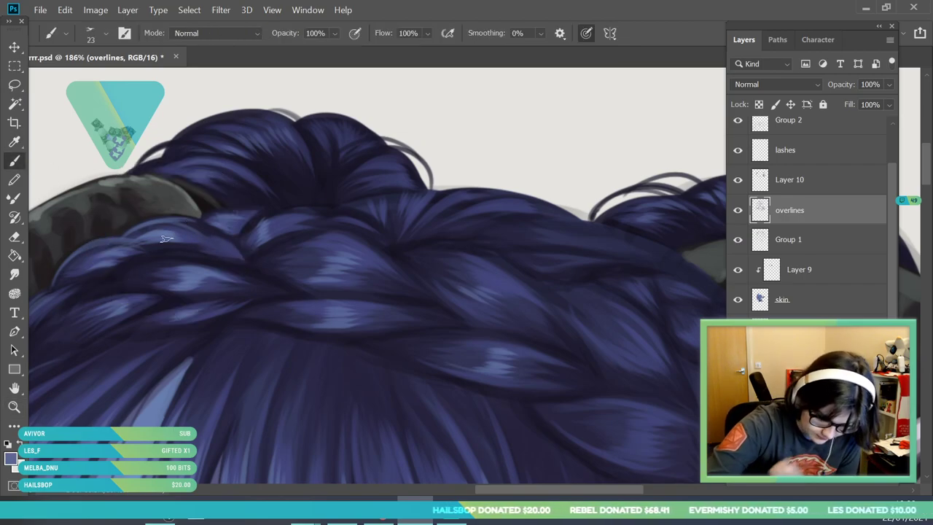
- Compare the whole head with Layer 10 hidden and shown to examine the painted horns and eyes
{"action": "key", "text": "z"}
{"action": "mouse_move", "coordinate": [243, 193]}
{"action": "left_mouse_down"}
{"action": "mouse_move", "coordinate": [192, 311]}
{"action": "mouse_move", "coordinate": [95, 328]}
{"action": "left_mouse_up"}
{"action": "mouse_move", "coordinate": [274, 291]}
{"action": "left_mouse_down"}
{"action": "mouse_move", "coordinate": [297, 333]}
{"action": "mouse_move", "coordinate": [309, 293]}
{"action": "mouse_move", "coordinate": [311, 313]}
{"action": "mouse_move", "coordinate": [307, 296]}
{"action": "left_mouse_up"}
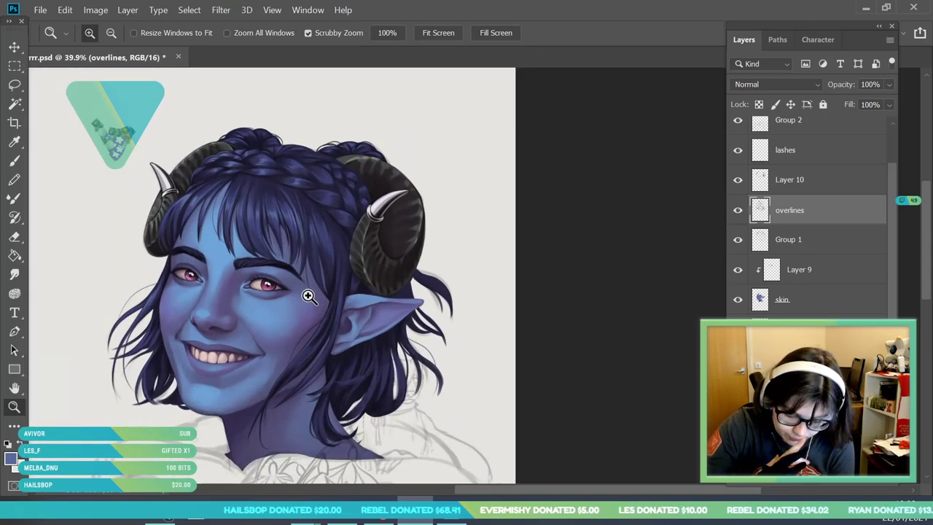
{"action": "left_click", "coordinate": [737, 181]}
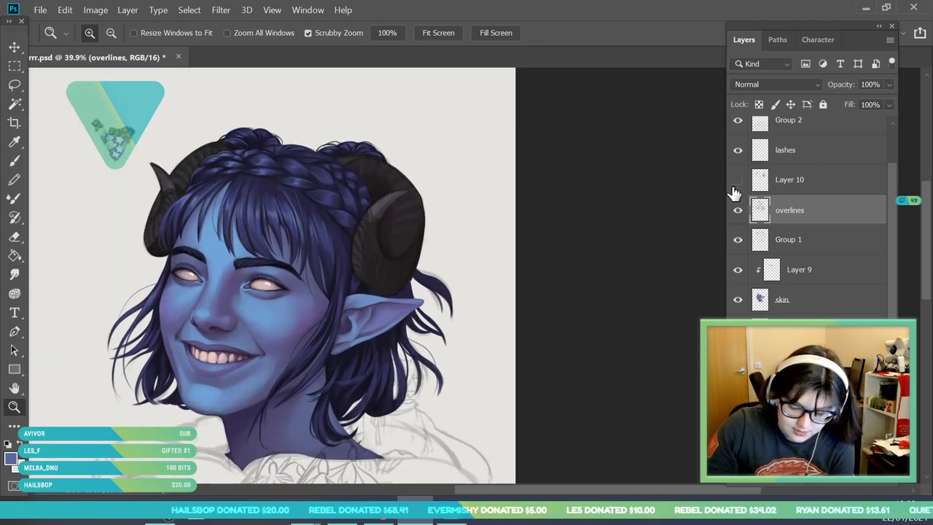
{"action": "left_click", "coordinate": [737, 180]}
{"action": "left_click", "coordinate": [736, 180]}
{"action": "left_click", "coordinate": [736, 181]}
- Make Layer 10 active and lasso loosely around both horns, adding the larger horn to the selection
{"action": "left_click", "coordinate": [789, 181]}
{"action": "left_click", "coordinate": [260, 142]}
{"action": "left_click_drag", "start_coordinate": [261, 142], "coordinate": [310, 176]}
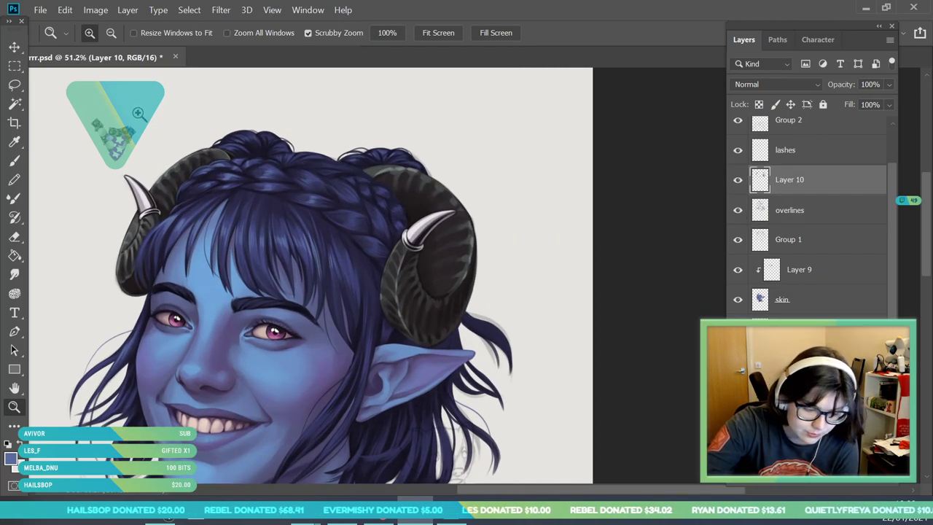
{"action": "left_click", "coordinate": [737, 180]}
{"action": "left_click", "coordinate": [737, 180]}
{"action": "left_click", "coordinate": [15, 85]}
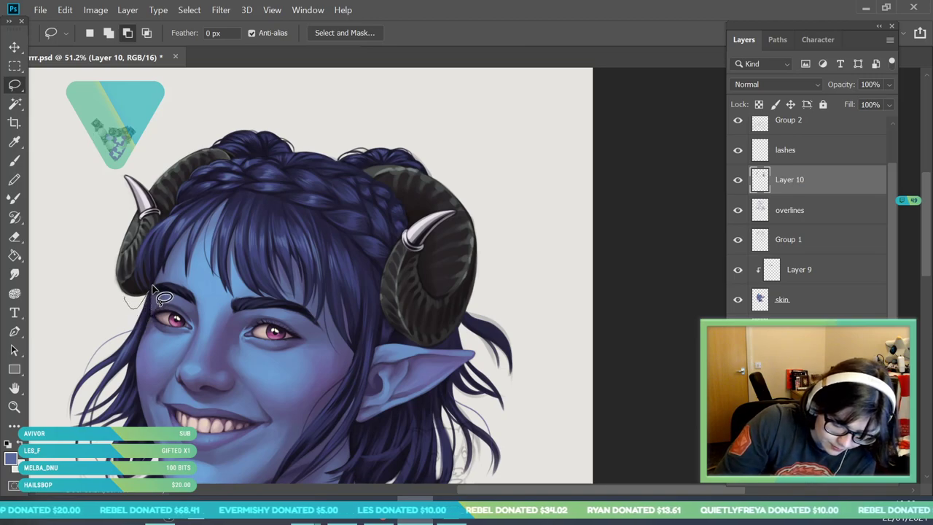
{"action": "left_click_drag", "start_coordinate": [103, 287], "coordinate": [69, 258]}
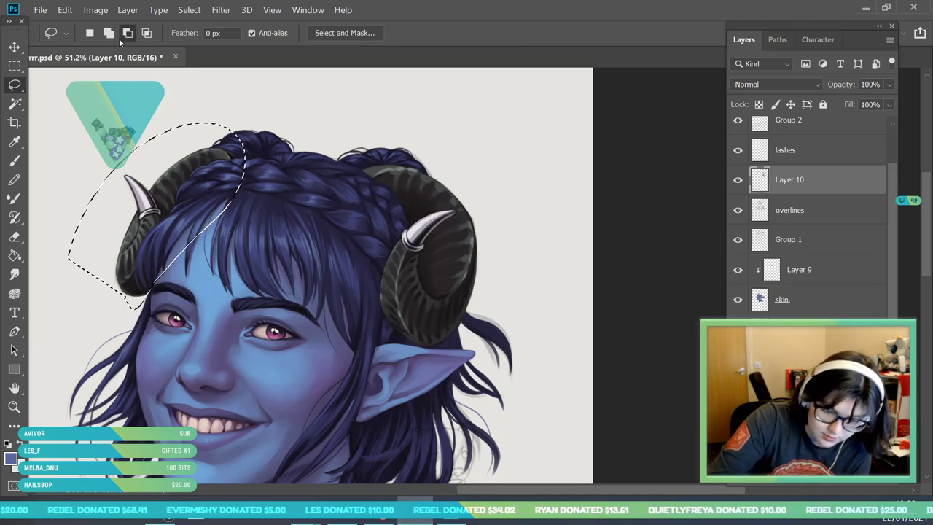
{"action": "mouse_move", "coordinate": [379, 151]}
{"action": "left_mouse_down"}
{"action": "mouse_move", "coordinate": [366, 302]}
{"action": "mouse_move", "coordinate": [427, 354]}
{"action": "mouse_move", "coordinate": [525, 202]}
{"action": "mouse_move", "coordinate": [412, 107]}
{"action": "left_mouse_up"}
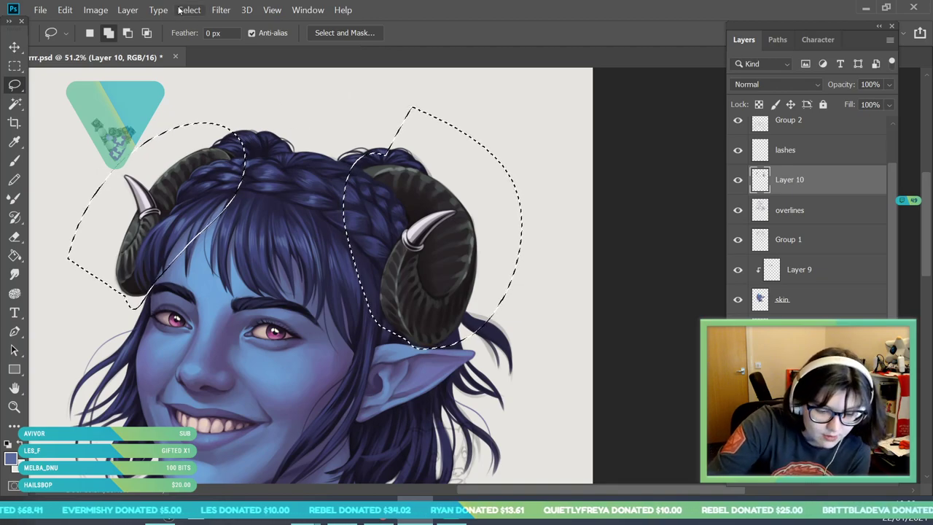
- Apply a midtone Color Balance of +4, -12, +4 to the selected horns with luminosity preserved, and deselect them
{"action": "left_click", "coordinate": [98, 11]}
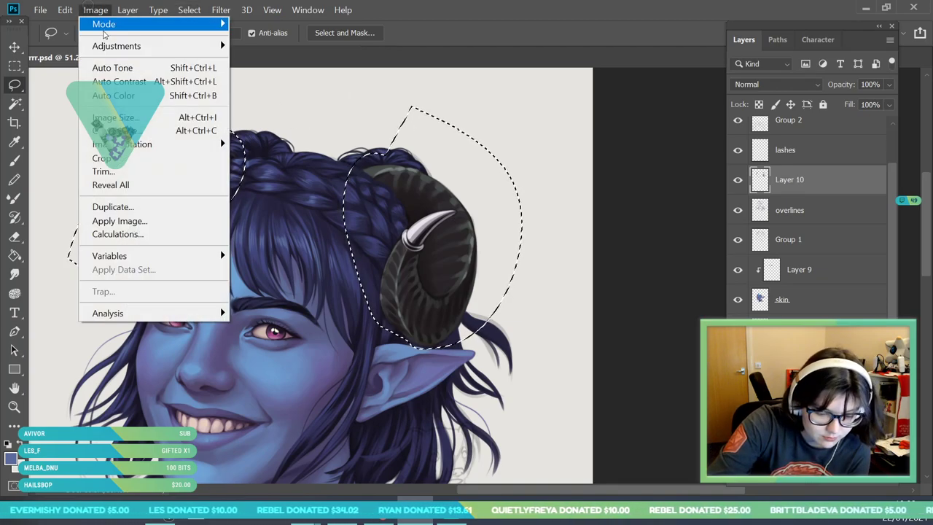
{"action": "mouse_move", "coordinate": [211, 46]}
{"action": "left_click", "coordinate": [290, 138]}
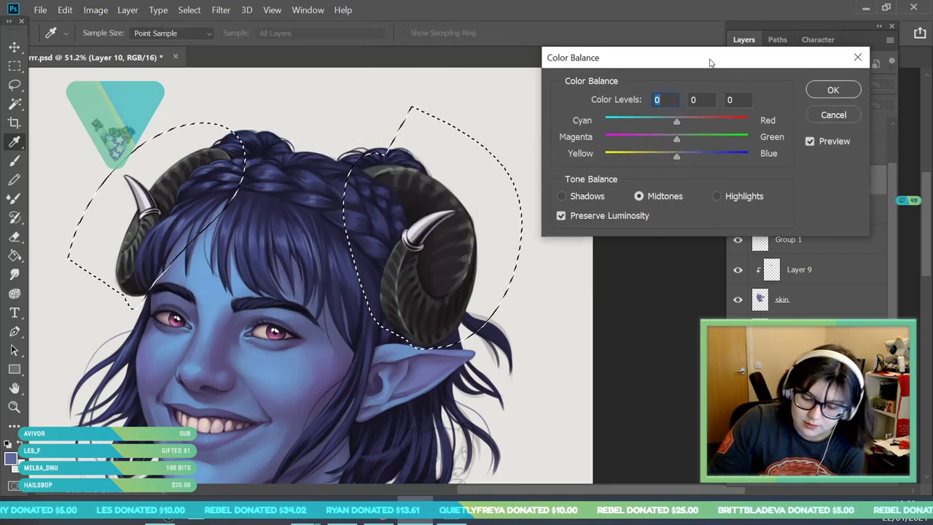
{"action": "mouse_move", "coordinate": [676, 154]}
{"action": "left_mouse_down"}
{"action": "mouse_move", "coordinate": [706, 155]}
{"action": "mouse_move", "coordinate": [678, 163]}
{"action": "left_mouse_up"}
{"action": "left_click_drag", "start_coordinate": [675, 121], "coordinate": [661, 141]}
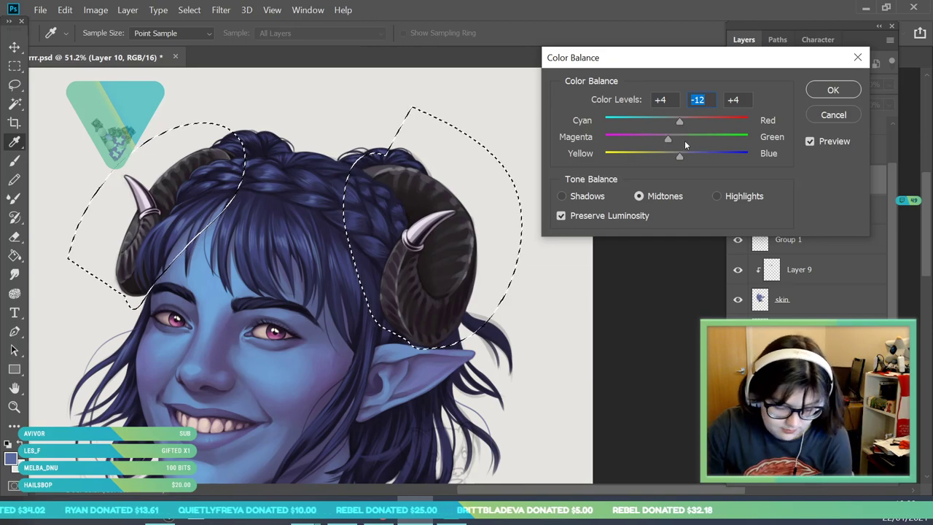
{"action": "left_click", "coordinate": [832, 90]}
{"action": "key", "text": "ctrl+d"}
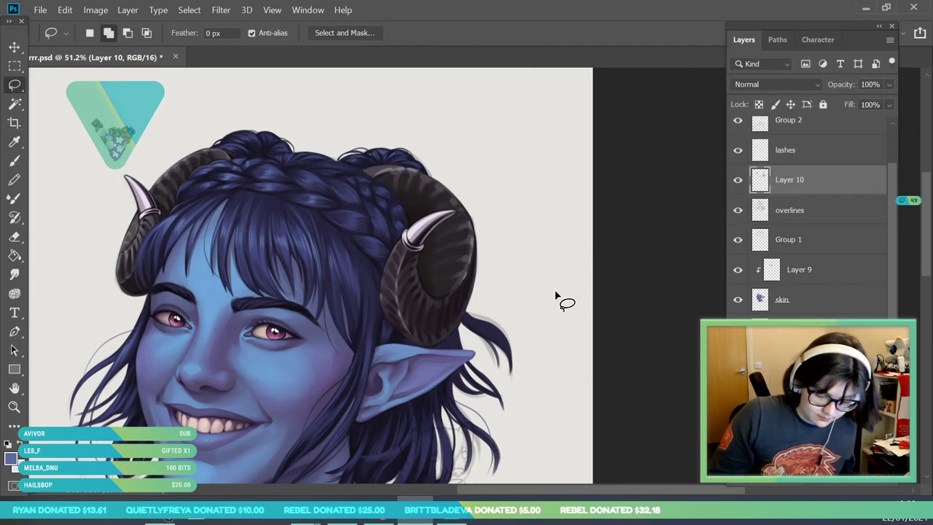
- Examine the recoloured horns against the full portrait by hiding and showing Layer 10
{"action": "left_click_drag", "start_coordinate": [252, 204], "coordinate": [220, 348]}
{"action": "left_click_drag", "start_coordinate": [278, 255], "coordinate": [292, 414]}
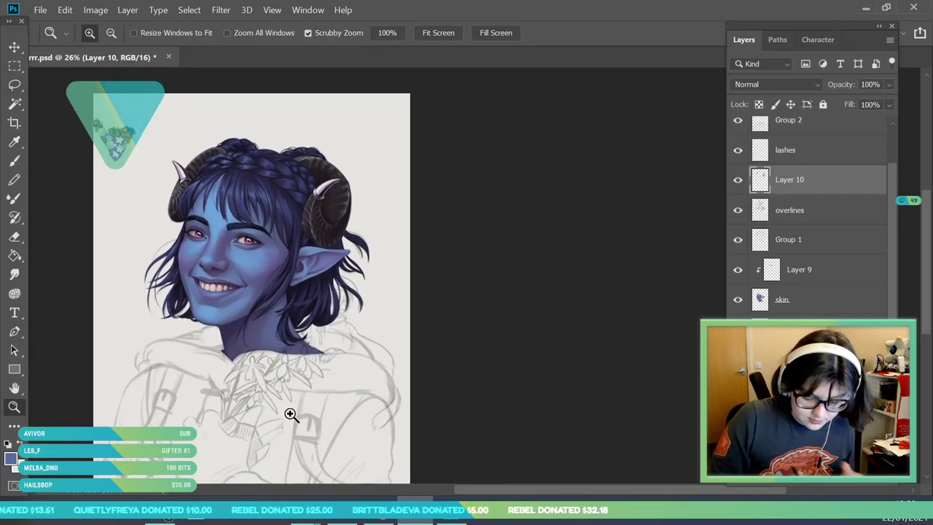
{"action": "left_click_drag", "start_coordinate": [258, 189], "coordinate": [367, 315]}
{"action": "left_click_drag", "start_coordinate": [309, 270], "coordinate": [318, 287]}
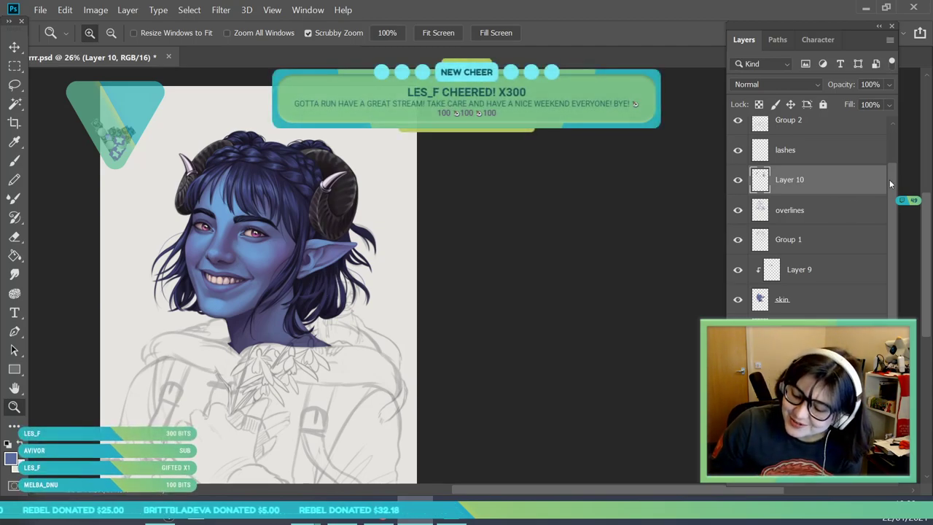
{"action": "scroll", "coordinate": [888, 180], "scroll_direction": "up", "scroll_amount": 1}
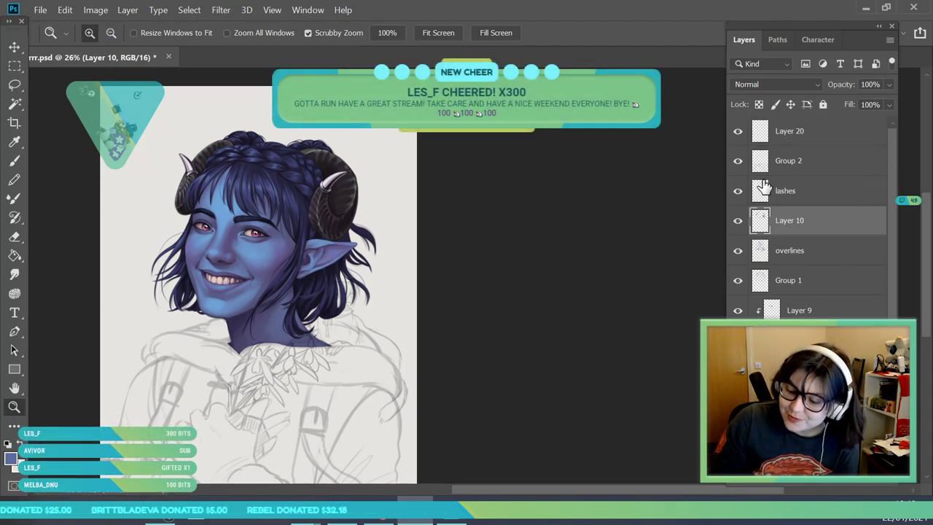
{"action": "left_click", "coordinate": [738, 221]}
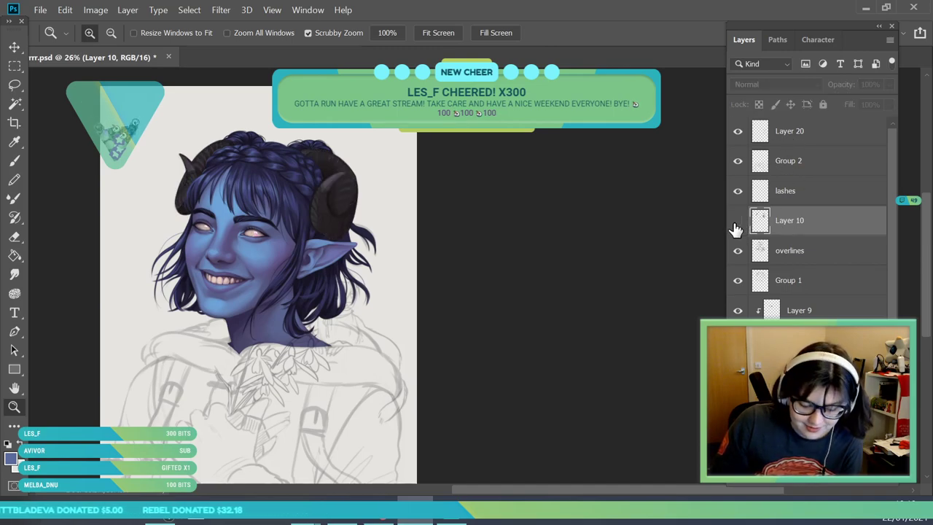
{"action": "left_click", "coordinate": [737, 222]}
- Paint thin lighter blue strands on Layer 10 along the outer fringe beside the smaller, far horn, using a colour sampled from the hair
{"action": "left_click_drag", "start_coordinate": [192, 174], "coordinate": [248, 251]}
{"action": "key", "text": "i"}
{"action": "key", "text": "b"}
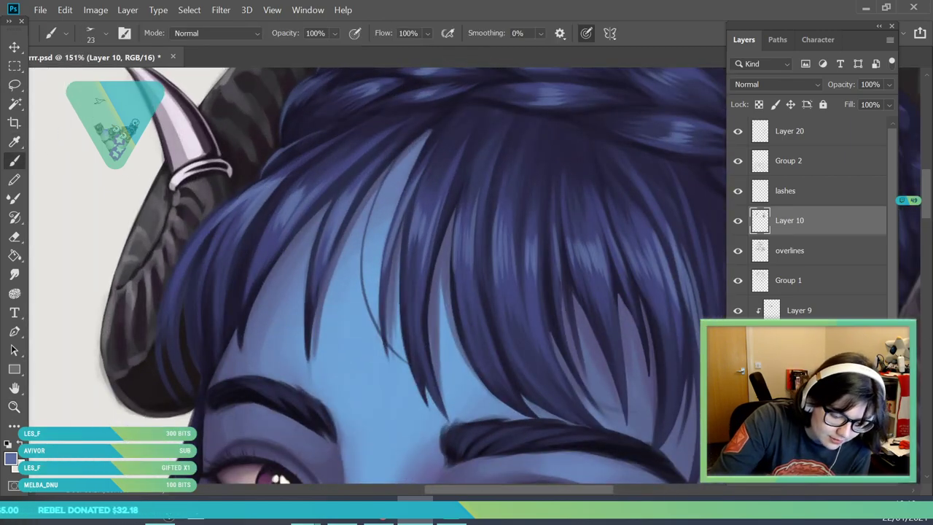
{"action": "left_click_drag", "start_coordinate": [229, 207], "coordinate": [168, 296]}
{"action": "mouse_move", "coordinate": [208, 223]}
{"action": "left_mouse_down"}
{"action": "mouse_move", "coordinate": [169, 323]}
{"action": "mouse_move", "coordinate": [183, 376]}
{"action": "left_mouse_up"}
{"action": "left_click_drag", "start_coordinate": [178, 280], "coordinate": [162, 387]}
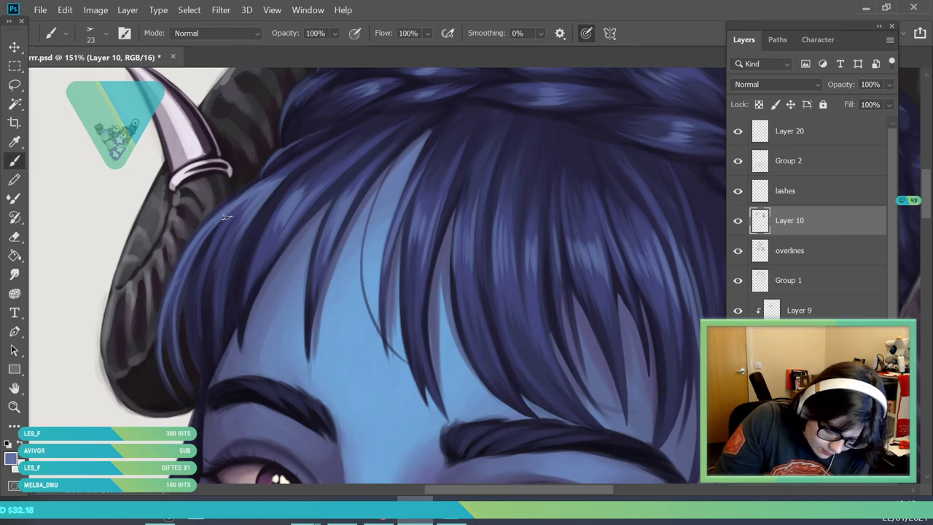
{"action": "mouse_move", "coordinate": [244, 202]}
{"action": "left_mouse_down"}
{"action": "mouse_move", "coordinate": [196, 332]}
{"action": "mouse_move", "coordinate": [223, 307]}
{"action": "left_mouse_up"}
{"action": "mouse_move", "coordinate": [242, 299]}
{"action": "left_mouse_down"}
{"action": "mouse_move", "coordinate": [273, 212]}
{"action": "mouse_move", "coordinate": [187, 322]}
{"action": "mouse_move", "coordinate": [116, 328]}
{"action": "left_mouse_up"}
{"action": "key", "text": "z"}
{"action": "left_click_drag", "start_coordinate": [340, 302], "coordinate": [349, 330]}
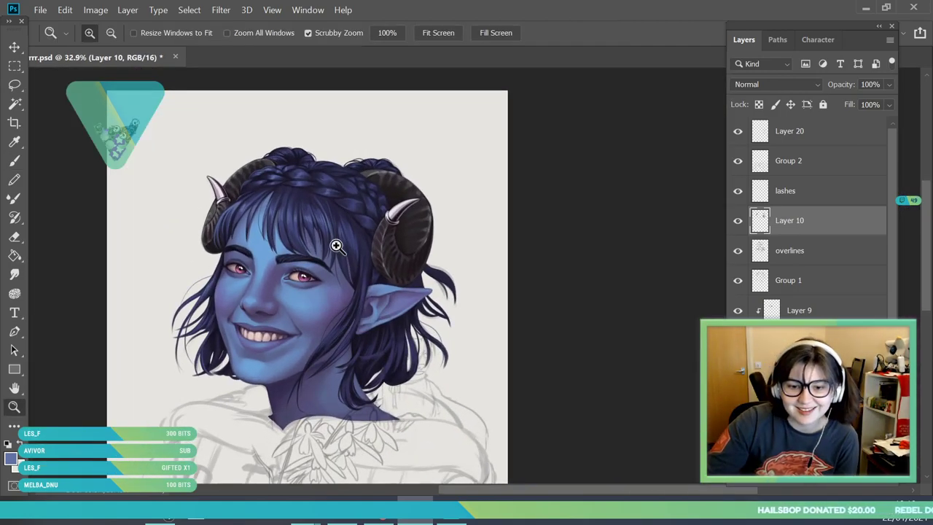
- Examine the whole portrait at several magnifications, from the horns and face down to the unpainted coat sketch
{"action": "left_click_drag", "start_coordinate": [361, 187], "coordinate": [354, 214]}
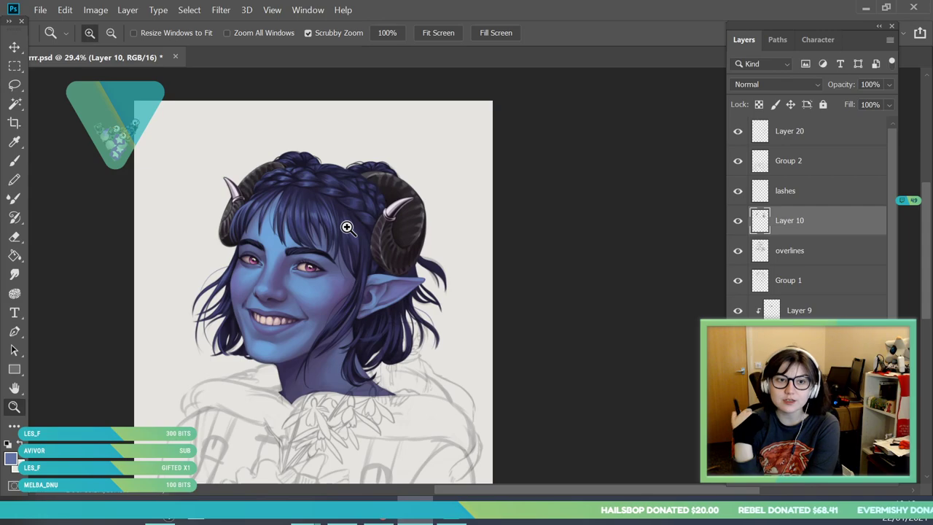
{"action": "left_click_drag", "start_coordinate": [345, 328], "coordinate": [377, 423]}
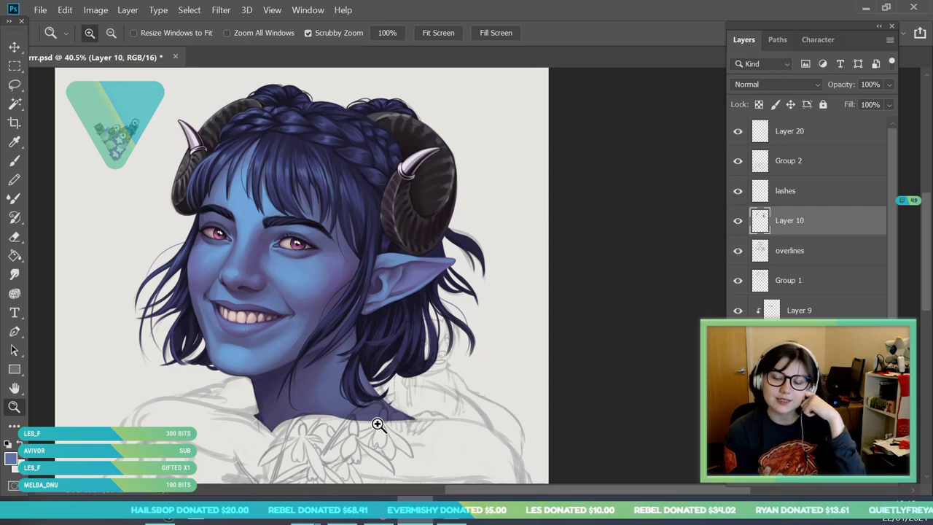
{"action": "left_click_drag", "start_coordinate": [307, 187], "coordinate": [266, 235]}
{"action": "left_click_drag", "start_coordinate": [336, 207], "coordinate": [306, 237]}
{"action": "left_click_drag", "start_coordinate": [363, 262], "coordinate": [387, 313]}
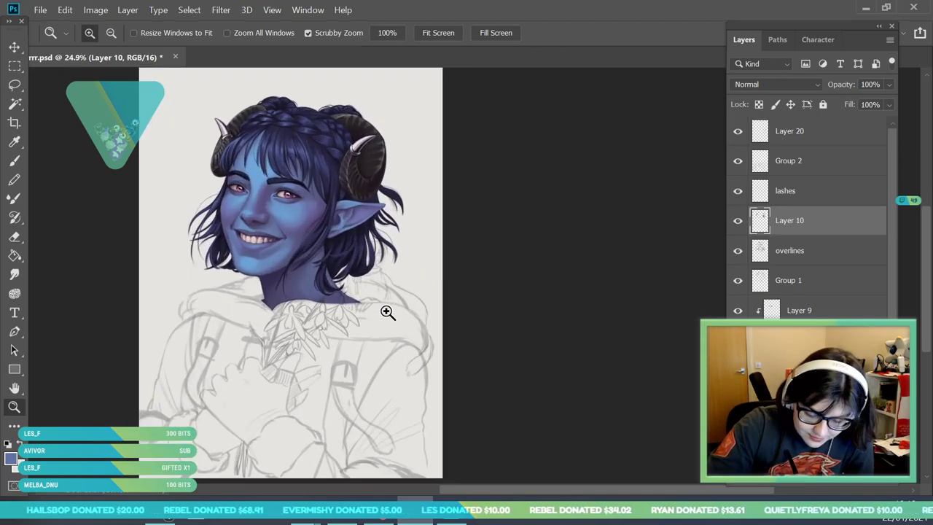
{"action": "scroll", "coordinate": [323, 197], "scroll_direction": "up", "scroll_amount": 1}
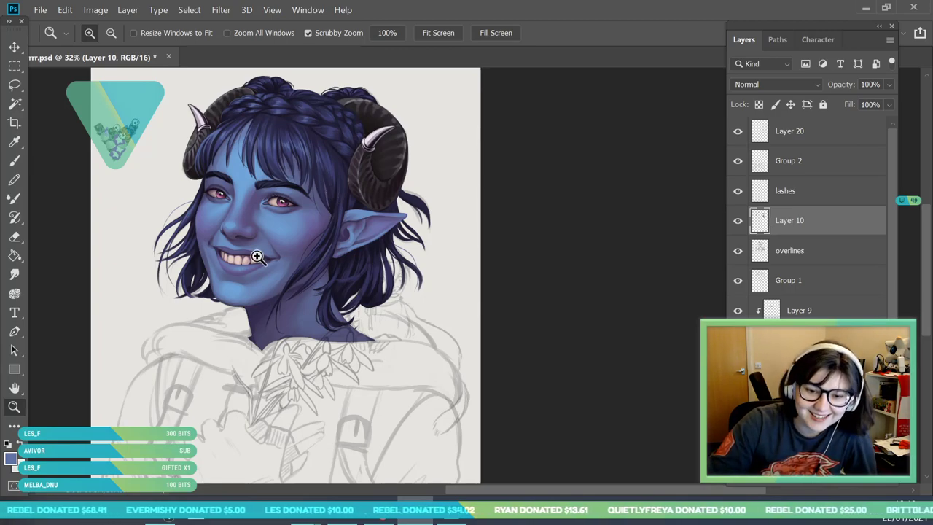
{"action": "left_click_drag", "start_coordinate": [302, 199], "coordinate": [201, 217]}
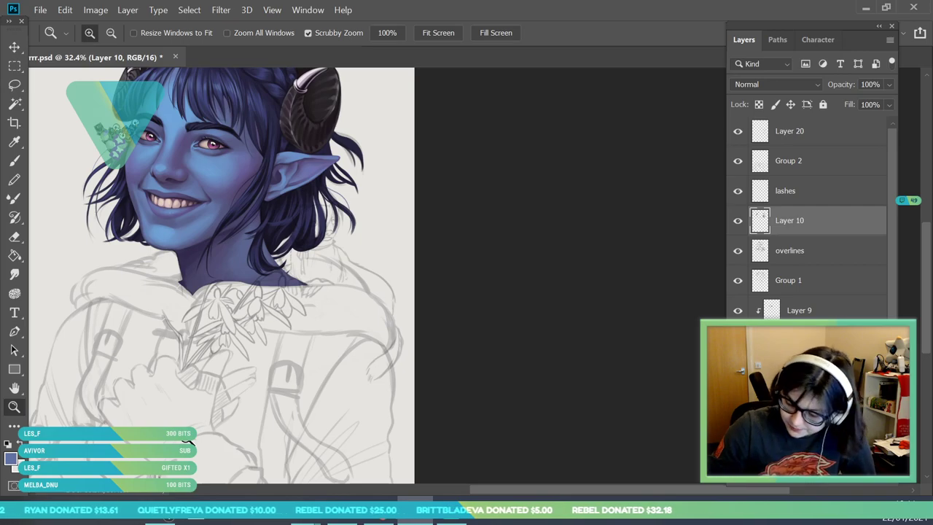
- Compare the face with Layer 9 and Group 1 hidden and shown to see what each contributes
{"action": "scroll", "coordinate": [816, 240], "scroll_direction": "down", "scroll_amount": 1}
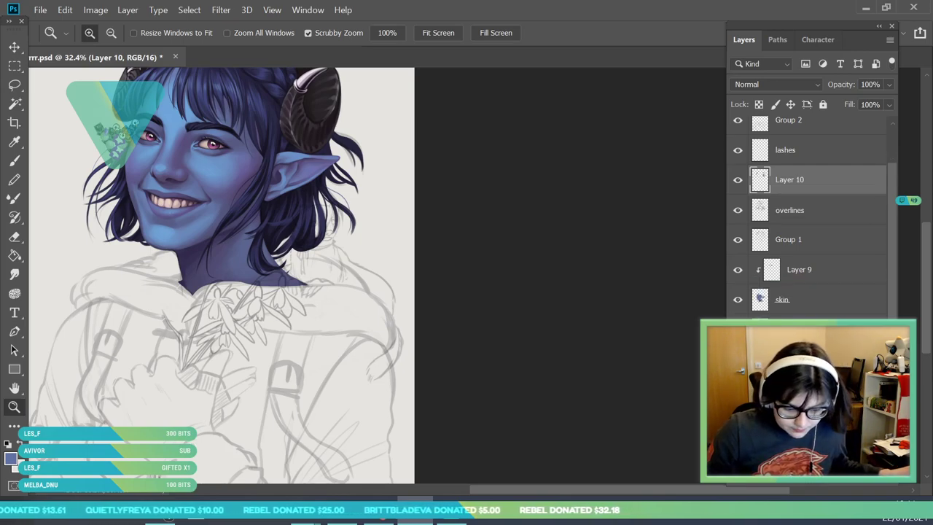
{"action": "left_click", "coordinate": [797, 330]}
{"action": "left_click", "coordinate": [738, 270]}
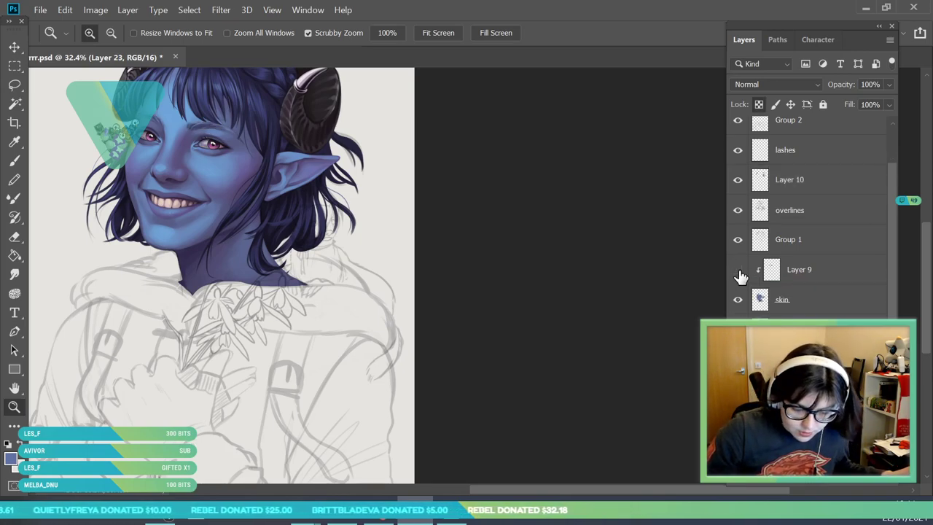
{"action": "left_click", "coordinate": [738, 269]}
{"action": "left_click", "coordinate": [736, 242]}
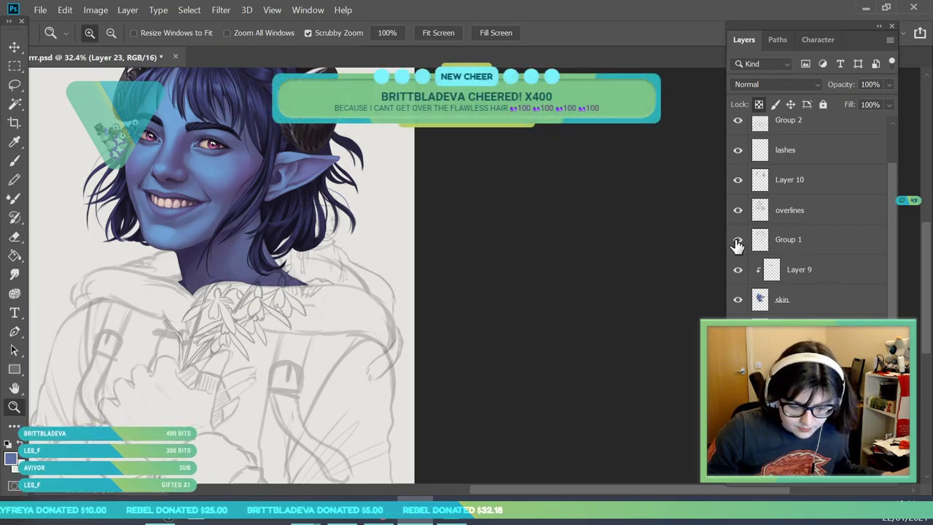
- Put Layer 9 and the skin layer together in a new group, and check the group by toggling its visibility
{"action": "left_click", "coordinate": [828, 281]}
{"action": "left_click", "coordinate": [828, 299], "text": "shift"}
{"action": "key", "text": "ctrl+g"}
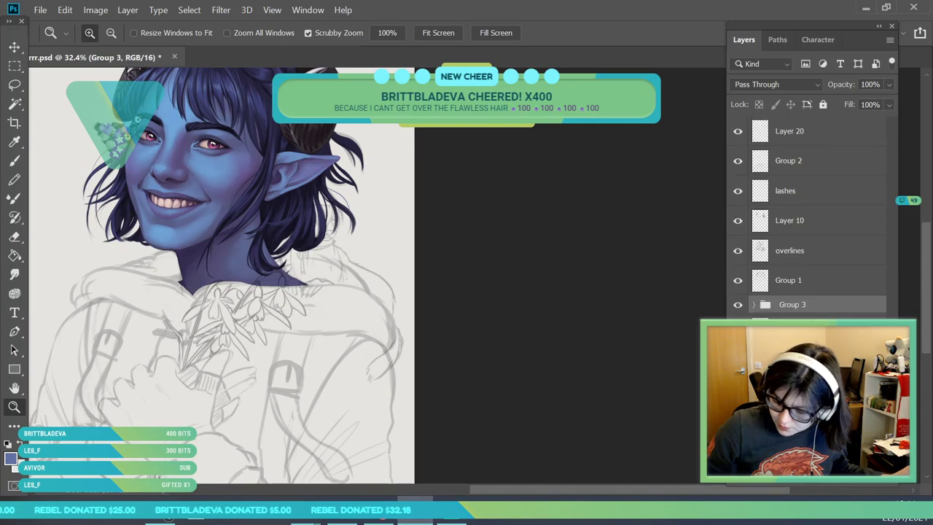
{"action": "left_click", "coordinate": [737, 305]}
{"action": "left_click", "coordinate": [738, 305]}
{"action": "right_click", "coordinate": [825, 305]}
{"action": "left_click", "coordinate": [855, 308]}
- Check the Group 1 shading layer by toggling its visibility, and clip it to Group 3
{"action": "left_click_drag", "start_coordinate": [926, 295], "coordinate": [926, 263]}
{"action": "left_click", "coordinate": [736, 283]}
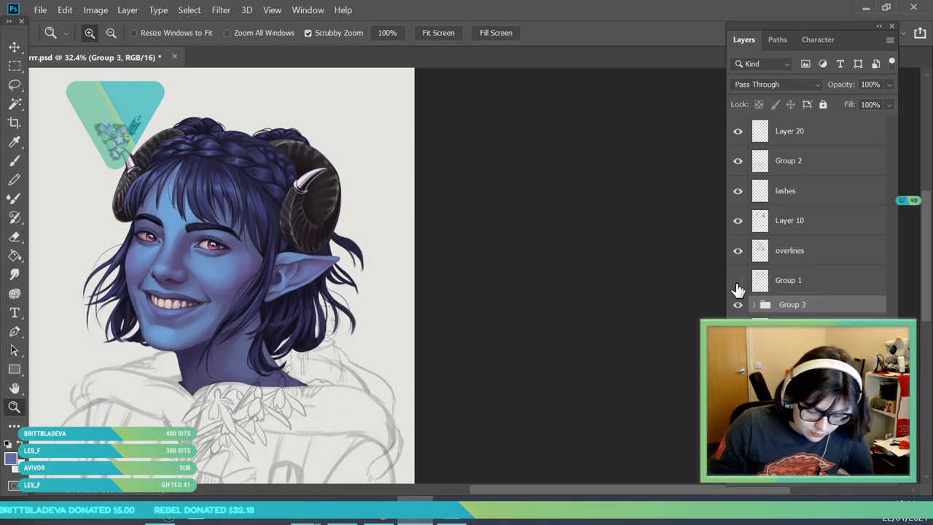
{"action": "left_click", "coordinate": [812, 286]}
{"action": "left_click", "coordinate": [737, 280]}
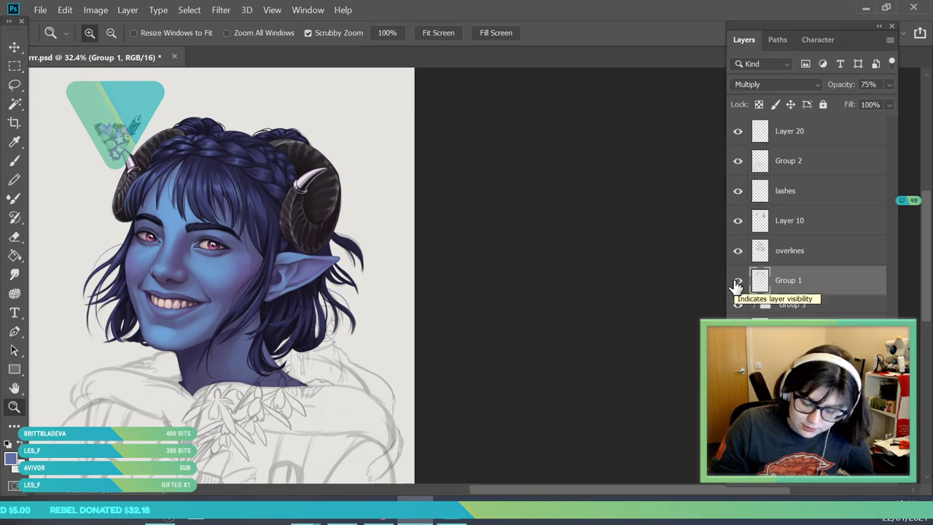
{"action": "right_click", "coordinate": [805, 277]}
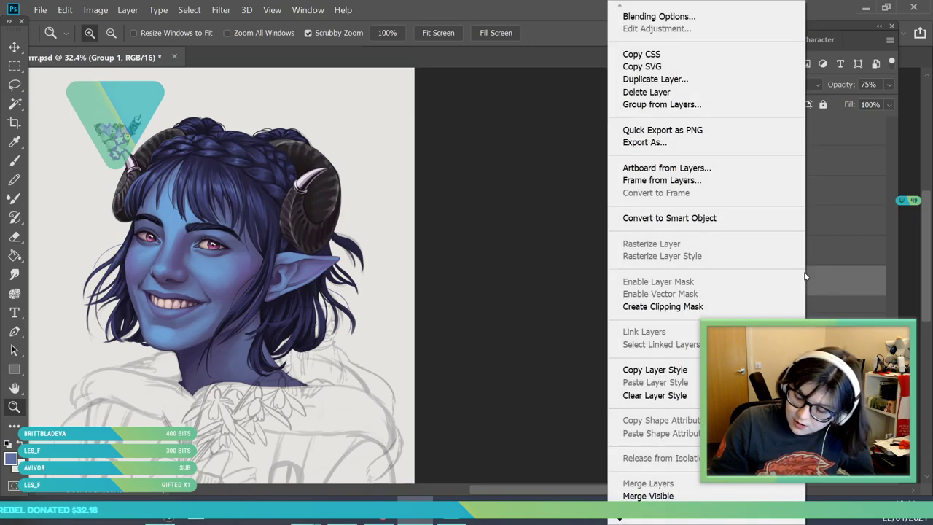
{"action": "left_click", "coordinate": [730, 309]}
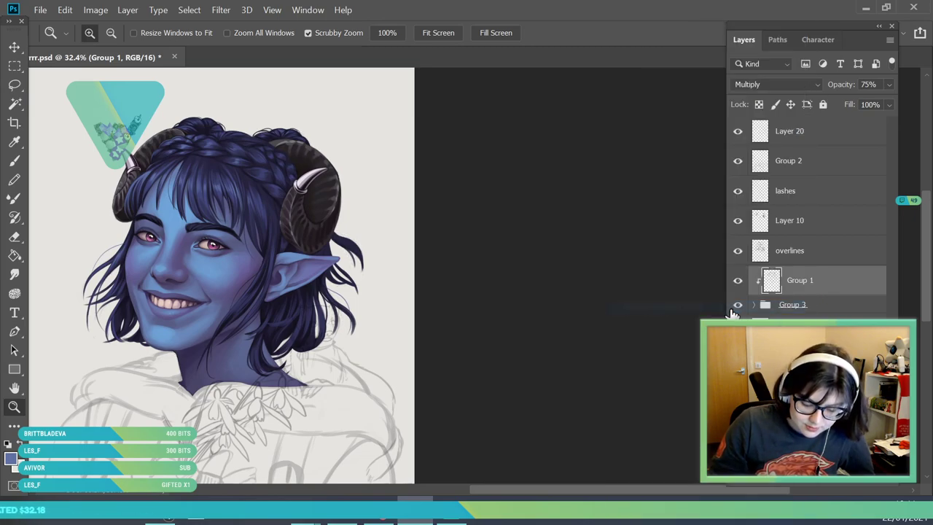
- Inspect the head and its shading close up and from a distance with Group 1 clipped
{"action": "left_click_drag", "start_coordinate": [237, 202], "coordinate": [234, 261]}
{"action": "left_click_drag", "start_coordinate": [197, 229], "coordinate": [246, 283]}
{"action": "left_click_drag", "start_coordinate": [204, 316], "coordinate": [193, 337]}
{"action": "left_click_drag", "start_coordinate": [355, 177], "coordinate": [343, 213]}
{"action": "left_click_drag", "start_coordinate": [343, 110], "coordinate": [329, 221]}
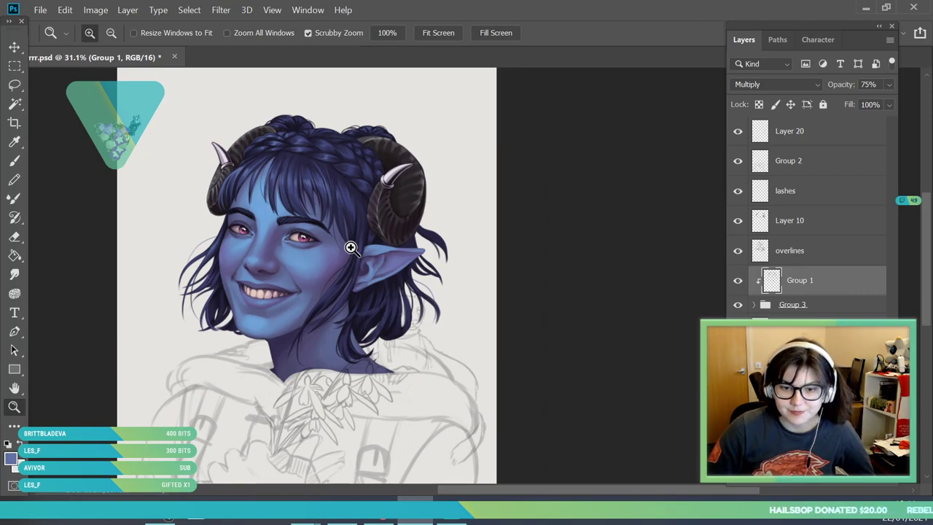
{"action": "left_click_drag", "start_coordinate": [350, 248], "coordinate": [358, 417]}
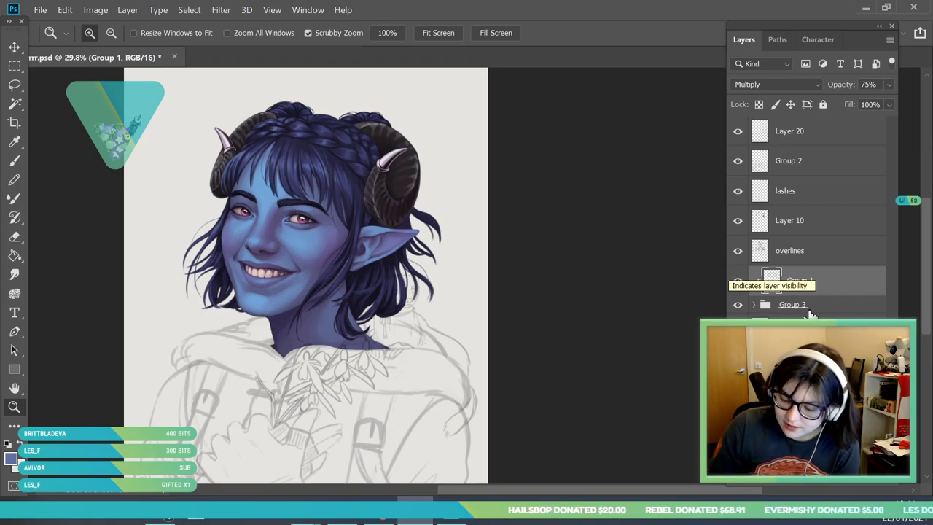
- Set up a new layer named hoodfluff directly beneath Group 3 and save the document
{"action": "left_click", "coordinate": [798, 360]}
{"action": "left_click", "coordinate": [798, 330]}
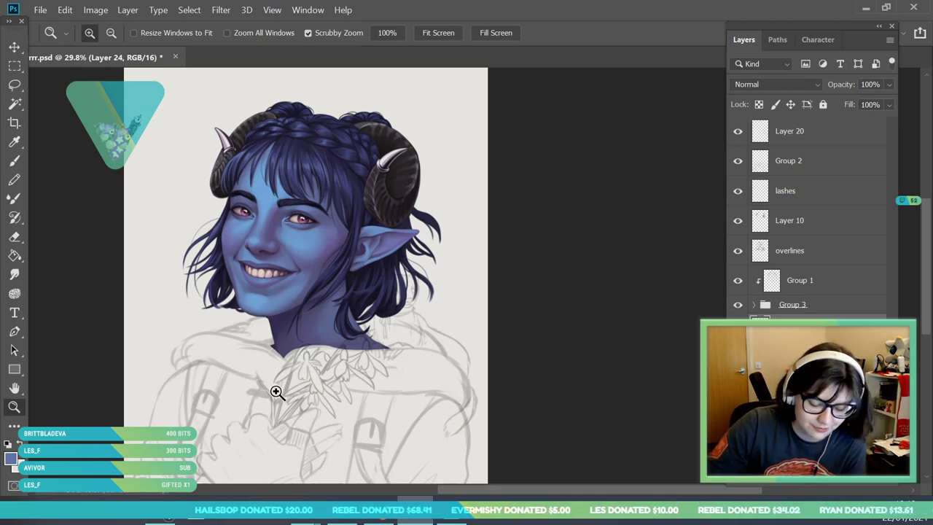
{"action": "left_click", "coordinate": [240, 419]}
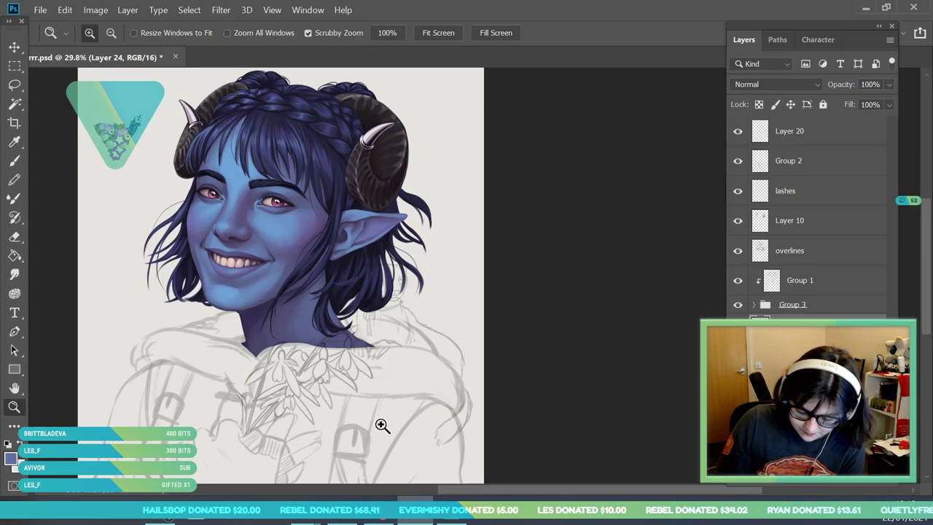
{"action": "key", "text": "ctrl+plus"}
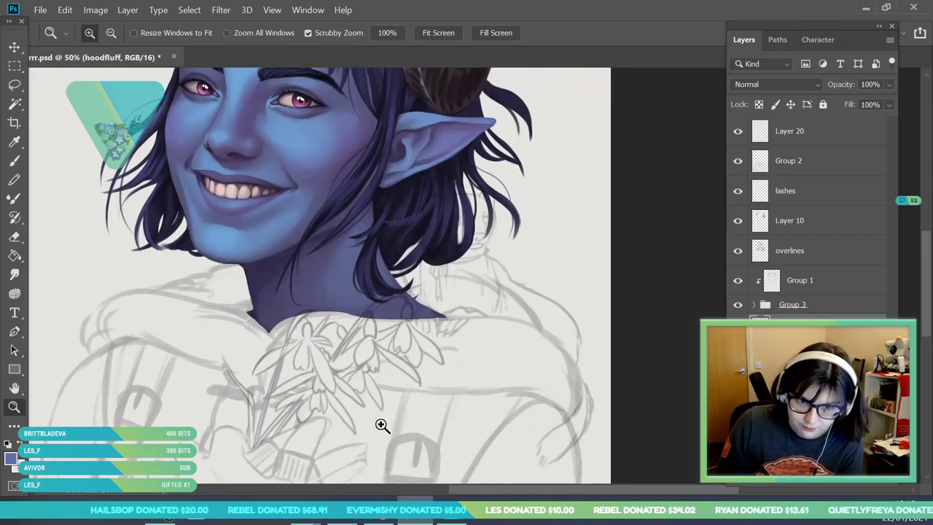
{"action": "left_click_drag", "start_coordinate": [408, 342], "coordinate": [379, 366]}
{"action": "left_click", "coordinate": [40, 10]}
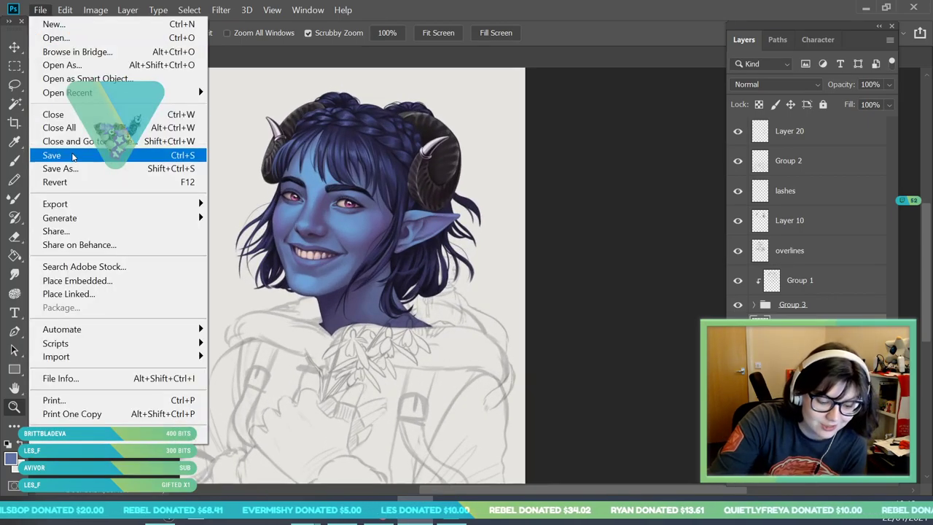
{"action": "left_click", "coordinate": [51, 156]}
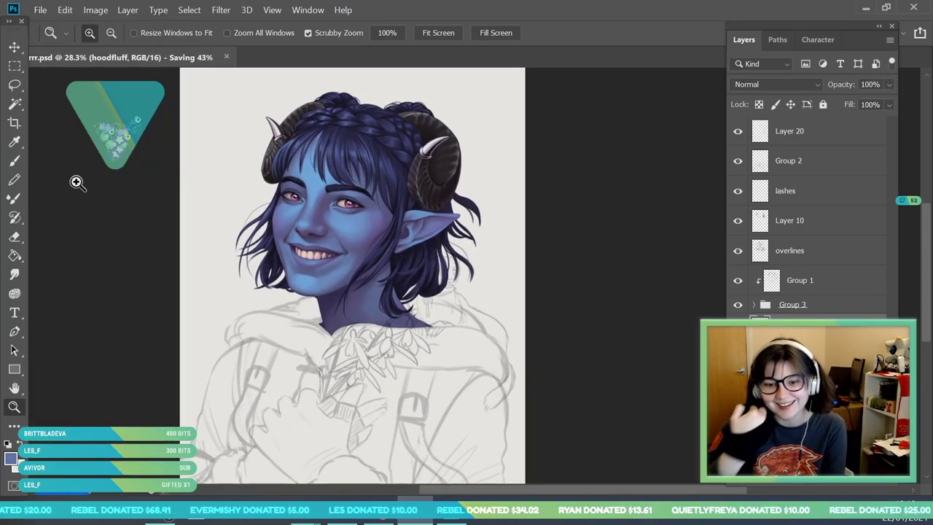
- Sample the dark purple near the neck and turn the foreground colour into pale lilac-grey, RGB 181, 181, 192
{"action": "left_click_drag", "start_coordinate": [388, 242], "coordinate": [405, 270]}
{"action": "left_click_drag", "start_coordinate": [217, 433], "coordinate": [241, 453]}
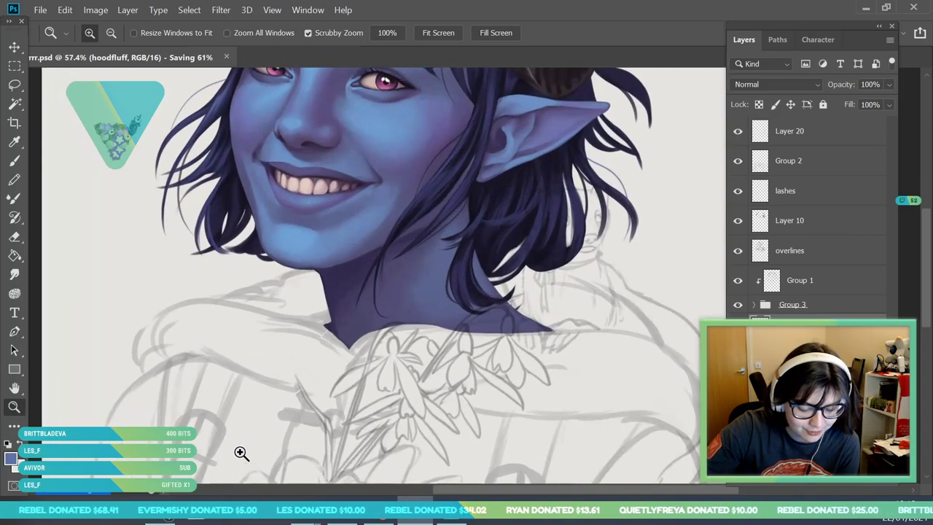
{"action": "left_click", "coordinate": [16, 144]}
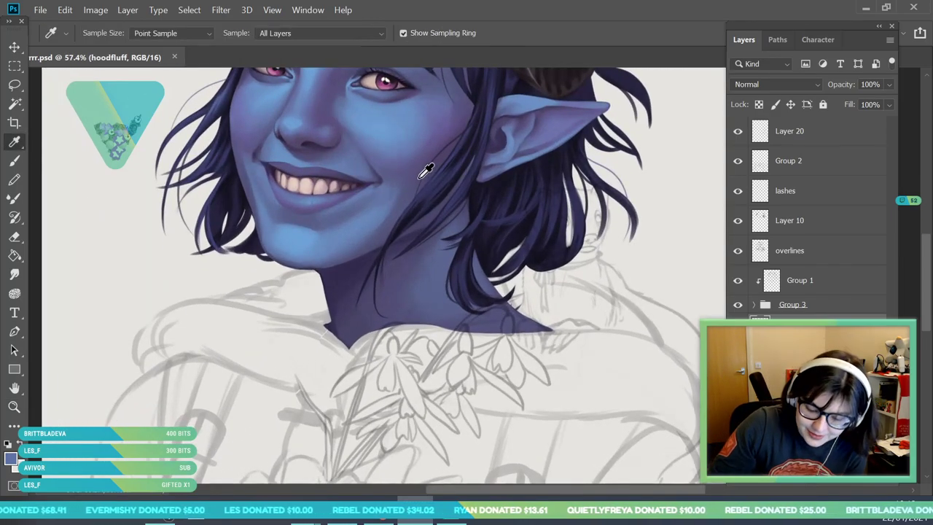
{"action": "left_click", "coordinate": [420, 254]}
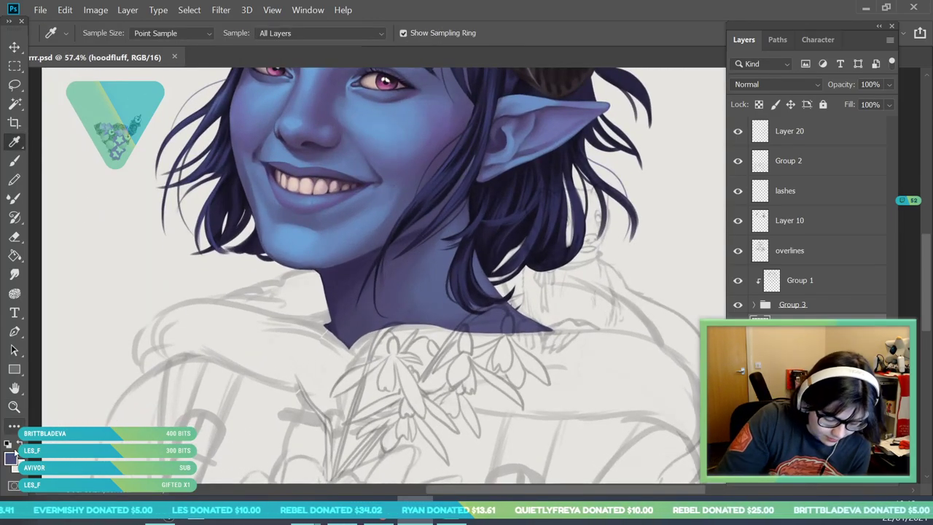
{"action": "left_click", "coordinate": [12, 456]}
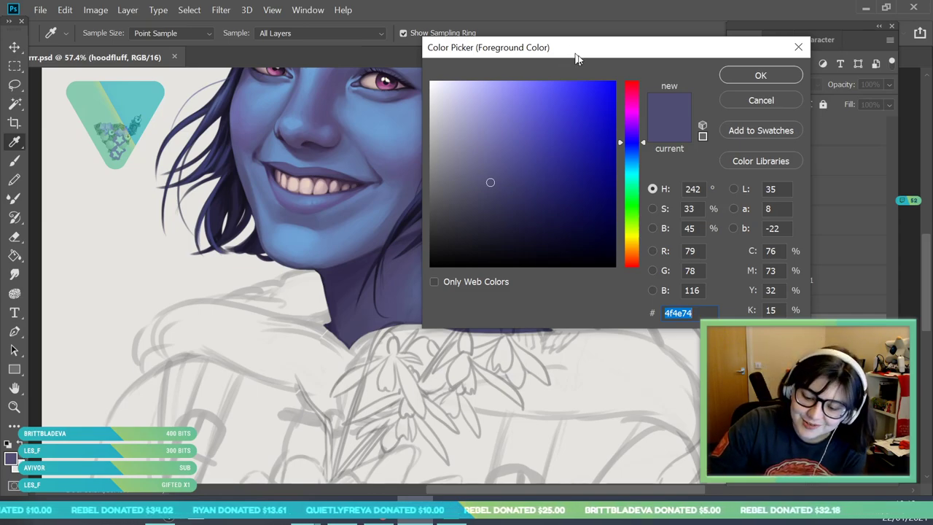
{"action": "left_click_drag", "start_coordinate": [573, 54], "coordinate": [607, 70]}
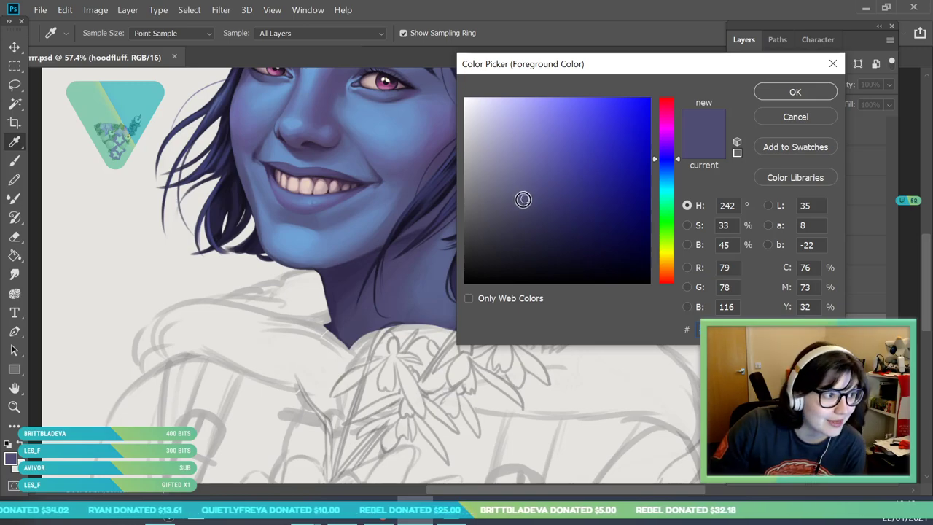
{"action": "left_click", "coordinate": [515, 200]}
{"action": "mouse_move", "coordinate": [515, 200]}
{"action": "left_mouse_down"}
{"action": "mouse_move", "coordinate": [481, 179]}
{"action": "mouse_move", "coordinate": [475, 143]}
{"action": "left_mouse_up"}
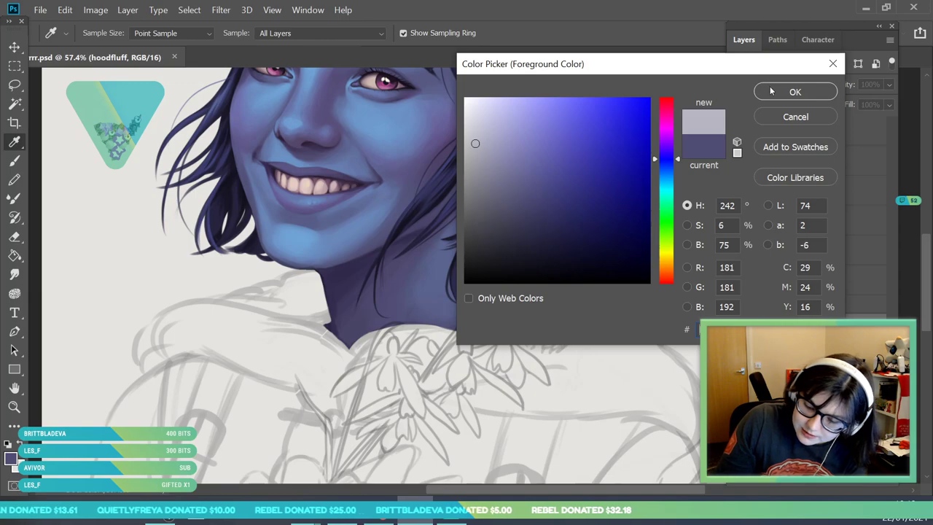
{"action": "left_click", "coordinate": [770, 89]}
- Block in the hood's fluffy trim to the left of the neck on hoodfluff with a hard round brush, size 72
{"action": "key", "text": "z"}
{"action": "left_click_drag", "start_coordinate": [309, 309], "coordinate": [243, 377]}
{"action": "left_click_drag", "start_coordinate": [223, 334], "coordinate": [239, 370]}
{"action": "left_click", "coordinate": [15, 160]}
{"action": "left_click", "coordinate": [96, 37]}
{"action": "left_click", "coordinate": [54, 144]}
{"action": "left_click", "coordinate": [276, 301]}
{"action": "mouse_move", "coordinate": [219, 341]}
{"action": "left_mouse_down"}
{"action": "mouse_move", "coordinate": [207, 363]}
{"action": "mouse_move", "coordinate": [201, 330]}
{"action": "mouse_move", "coordinate": [214, 345]}
{"action": "mouse_move", "coordinate": [250, 276]}
{"action": "mouse_move", "coordinate": [225, 307]}
{"action": "mouse_move", "coordinate": [300, 280]}
{"action": "mouse_move", "coordinate": [303, 256]}
{"action": "mouse_move", "coordinate": [258, 282]}
{"action": "mouse_move", "coordinate": [349, 274]}
{"action": "mouse_move", "coordinate": [366, 268]}
{"action": "mouse_move", "coordinate": [345, 261]}
{"action": "mouse_move", "coordinate": [446, 242]}
{"action": "mouse_move", "coordinate": [434, 220]}
{"action": "mouse_move", "coordinate": [461, 222]}
{"action": "mouse_move", "coordinate": [492, 199]}
{"action": "mouse_move", "coordinate": [456, 229]}
{"action": "mouse_move", "coordinate": [456, 295]}
{"action": "mouse_move", "coordinate": [502, 280]}
{"action": "mouse_move", "coordinate": [524, 287]}
{"action": "left_mouse_up"}
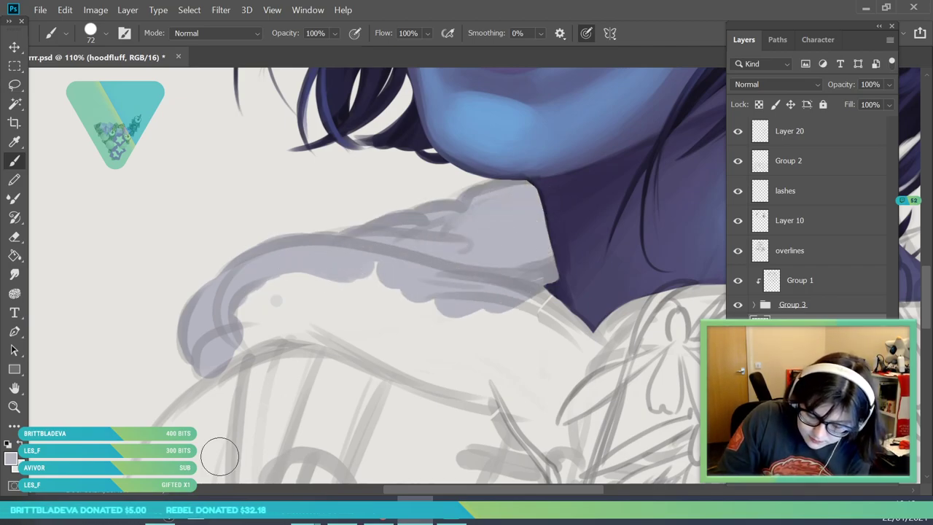
{"action": "mouse_move", "coordinate": [212, 362]}
{"action": "left_mouse_down"}
{"action": "mouse_move", "coordinate": [272, 332]}
{"action": "mouse_move", "coordinate": [209, 357]}
{"action": "mouse_move", "coordinate": [331, 330]}
{"action": "mouse_move", "coordinate": [297, 330]}
{"action": "mouse_move", "coordinate": [381, 352]}
{"action": "mouse_move", "coordinate": [326, 335]}
{"action": "mouse_move", "coordinate": [398, 370]}
{"action": "mouse_move", "coordinate": [475, 393]}
{"action": "mouse_move", "coordinate": [405, 363]}
{"action": "mouse_move", "coordinate": [504, 396]}
{"action": "mouse_move", "coordinate": [342, 282]}
{"action": "mouse_move", "coordinate": [240, 315]}
{"action": "mouse_move", "coordinate": [308, 317]}
{"action": "mouse_move", "coordinate": [381, 284]}
{"action": "left_mouse_up"}
- Extend the lilac-grey hood trim down the front of the coat, behind the lower flower stems and above the hand
{"action": "left_click", "coordinate": [15, 408]}
{"action": "left_click_drag", "start_coordinate": [221, 314], "coordinate": [154, 319]}
{"action": "left_click_drag", "start_coordinate": [389, 339], "coordinate": [430, 336]}
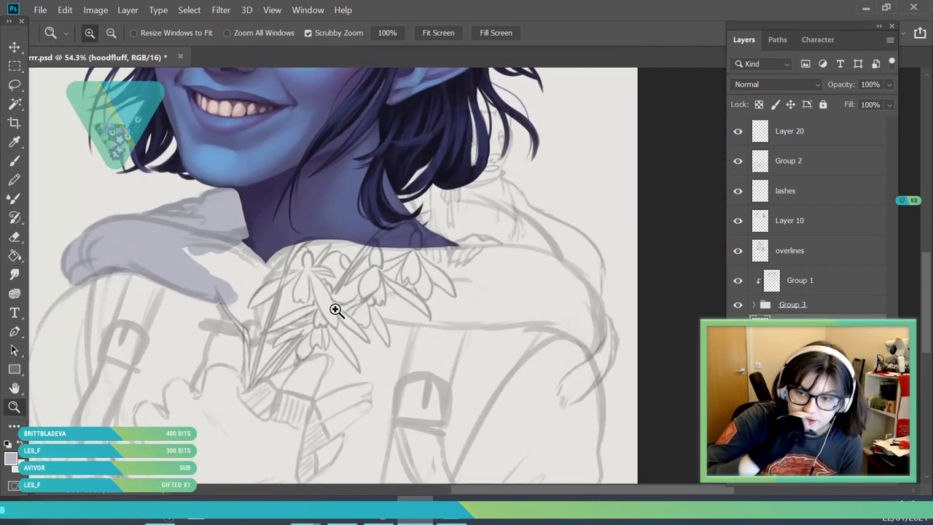
{"action": "left_click_drag", "start_coordinate": [233, 199], "coordinate": [228, 250]}
{"action": "key", "text": "b"}
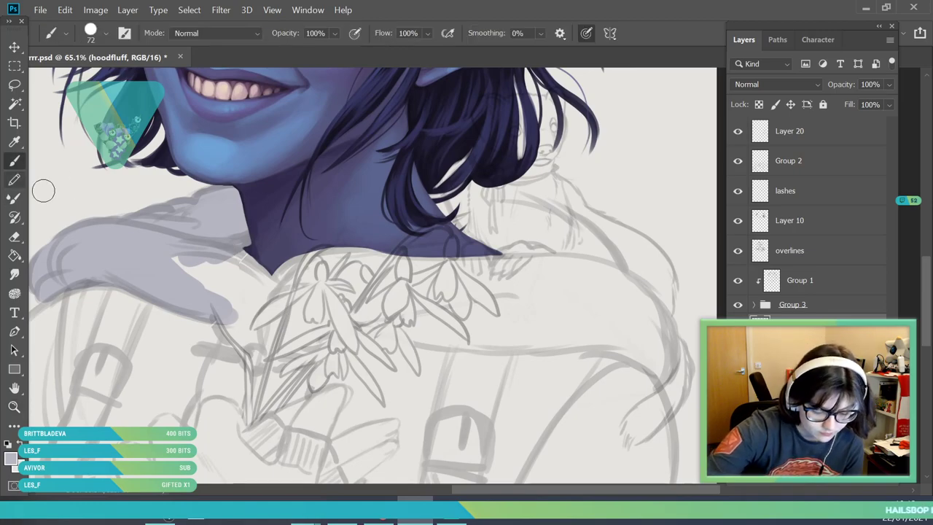
{"action": "mouse_move", "coordinate": [231, 310]}
{"action": "left_mouse_down"}
{"action": "mouse_move", "coordinate": [240, 322]}
{"action": "mouse_move", "coordinate": [202, 417]}
{"action": "mouse_move", "coordinate": [217, 437]}
{"action": "left_mouse_up"}
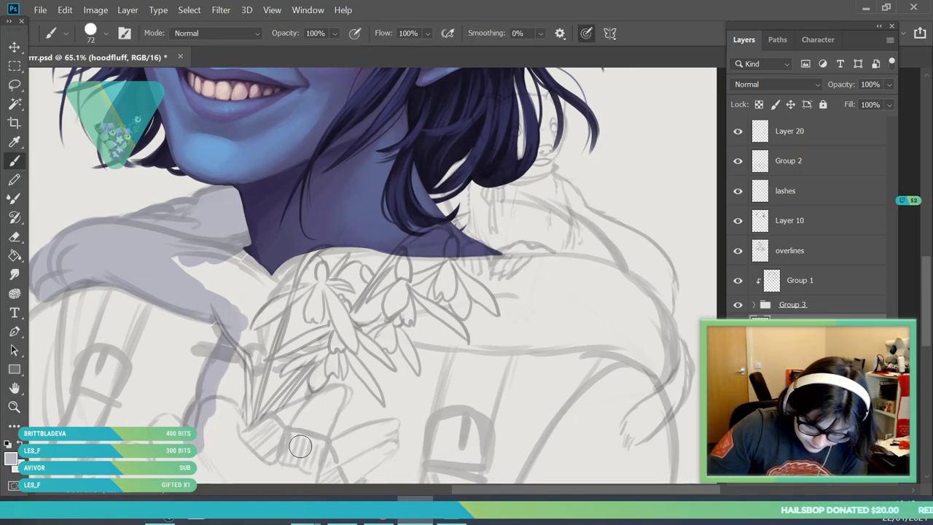
{"action": "mouse_move", "coordinate": [294, 374]}
{"action": "left_mouse_down"}
{"action": "mouse_move", "coordinate": [280, 437]}
{"action": "mouse_move", "coordinate": [251, 320]}
{"action": "mouse_move", "coordinate": [215, 419]}
{"action": "left_mouse_up"}
- Block in the hood trim on the shoulder below the pointed ear in lilac-grey, filling all remaining gaps around the flowers and neckline
{"action": "mouse_move", "coordinate": [344, 343]}
{"action": "left_mouse_down"}
{"action": "mouse_move", "coordinate": [322, 330]}
{"action": "mouse_move", "coordinate": [555, 340]}
{"action": "mouse_move", "coordinate": [520, 341]}
{"action": "mouse_move", "coordinate": [607, 352]}
{"action": "mouse_move", "coordinate": [668, 347]}
{"action": "mouse_move", "coordinate": [662, 371]}
{"action": "mouse_move", "coordinate": [655, 363]}
{"action": "mouse_move", "coordinate": [673, 384]}
{"action": "mouse_move", "coordinate": [662, 381]}
{"action": "mouse_move", "coordinate": [672, 412]}
{"action": "mouse_move", "coordinate": [672, 346]}
{"action": "left_mouse_up"}
{"action": "mouse_move", "coordinate": [621, 286]}
{"action": "left_mouse_down"}
{"action": "mouse_move", "coordinate": [672, 358]}
{"action": "mouse_move", "coordinate": [671, 349]}
{"action": "mouse_move", "coordinate": [670, 401]}
{"action": "mouse_move", "coordinate": [651, 323]}
{"action": "left_mouse_up"}
{"action": "mouse_move", "coordinate": [267, 309]}
{"action": "left_mouse_down"}
{"action": "mouse_move", "coordinate": [290, 279]}
{"action": "mouse_move", "coordinate": [348, 254]}
{"action": "mouse_move", "coordinate": [401, 249]}
{"action": "mouse_move", "coordinate": [424, 256]}
{"action": "mouse_move", "coordinate": [341, 299]}
{"action": "mouse_move", "coordinate": [448, 265]}
{"action": "mouse_move", "coordinate": [440, 285]}
{"action": "mouse_move", "coordinate": [483, 307]}
{"action": "mouse_move", "coordinate": [457, 315]}
{"action": "mouse_move", "coordinate": [403, 302]}
{"action": "left_mouse_up"}
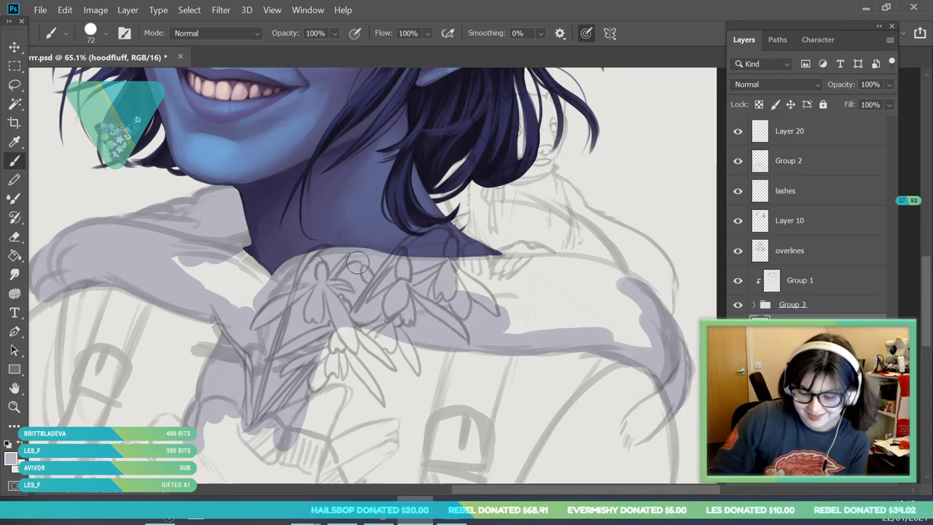
{"action": "mouse_move", "coordinate": [426, 267]}
{"action": "left_mouse_down"}
{"action": "mouse_move", "coordinate": [448, 271]}
{"action": "mouse_move", "coordinate": [429, 315]}
{"action": "mouse_move", "coordinate": [472, 322]}
{"action": "mouse_move", "coordinate": [528, 283]}
{"action": "mouse_move", "coordinate": [446, 263]}
{"action": "mouse_move", "coordinate": [575, 264]}
{"action": "mouse_move", "coordinate": [544, 262]}
{"action": "mouse_move", "coordinate": [609, 277]}
{"action": "mouse_move", "coordinate": [584, 262]}
{"action": "mouse_move", "coordinate": [628, 274]}
{"action": "left_mouse_up"}
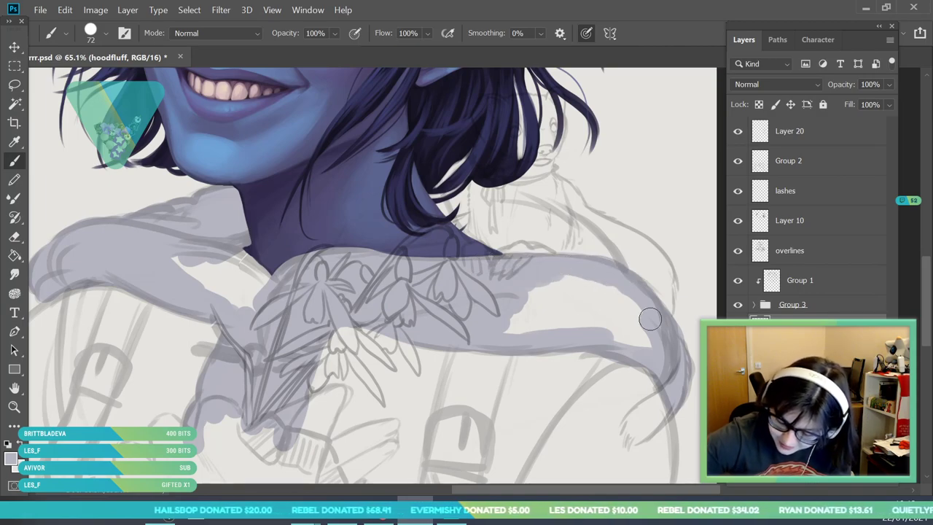
{"action": "mouse_move", "coordinate": [539, 320]}
{"action": "left_mouse_down"}
{"action": "mouse_move", "coordinate": [573, 269]}
{"action": "mouse_move", "coordinate": [598, 281]}
{"action": "mouse_move", "coordinate": [580, 306]}
{"action": "mouse_move", "coordinate": [591, 324]}
{"action": "mouse_move", "coordinate": [509, 323]}
{"action": "left_mouse_up"}
{"action": "left_click_drag", "start_coordinate": [633, 315], "coordinate": [624, 319]}
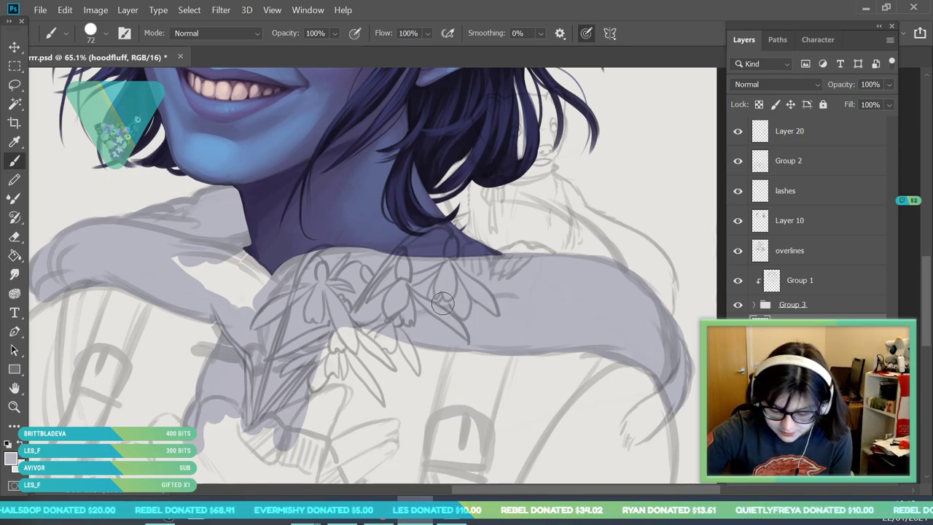
{"action": "mouse_move", "coordinate": [236, 300]}
{"action": "left_mouse_down"}
{"action": "mouse_move", "coordinate": [213, 292]}
{"action": "mouse_move", "coordinate": [251, 287]}
{"action": "mouse_move", "coordinate": [246, 263]}
{"action": "left_mouse_up"}
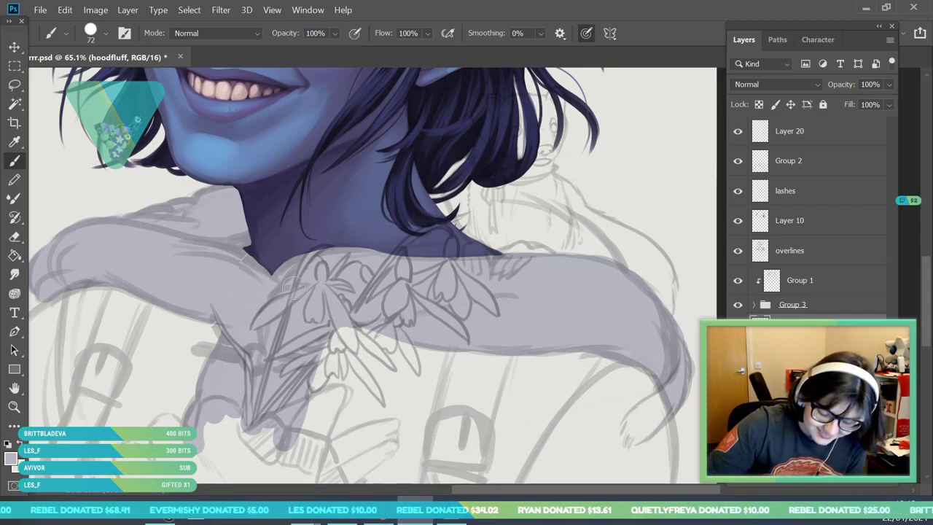
- Paint the back part of the hood trim behind the hair and neck, above the shoulder, in the same lilac-grey
{"action": "key", "text": "z"}
{"action": "mouse_move", "coordinate": [249, 277]}
{"action": "left_mouse_down"}
{"action": "mouse_move", "coordinate": [347, 368]}
{"action": "mouse_move", "coordinate": [351, 360]}
{"action": "left_mouse_up"}
{"action": "left_click_drag", "start_coordinate": [284, 187], "coordinate": [280, 158]}
{"action": "left_click", "coordinate": [280, 158]}
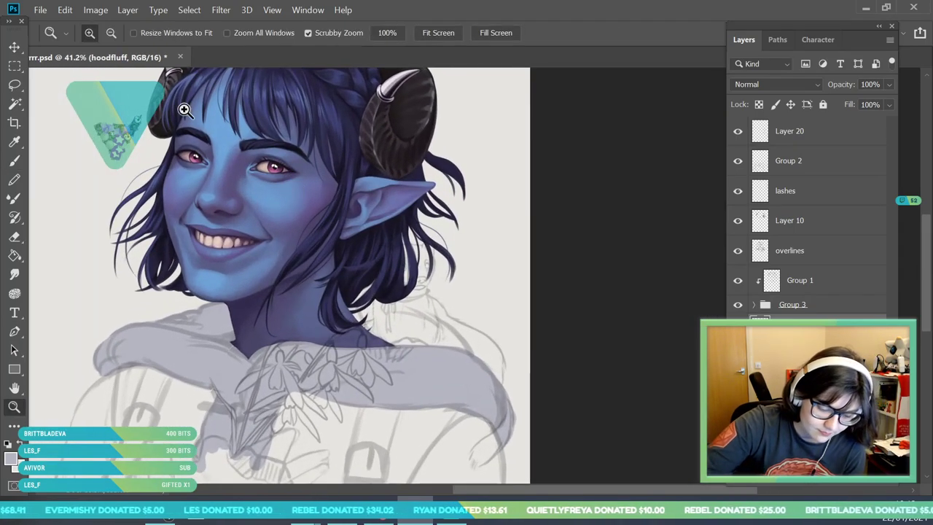
{"action": "key", "text": "b"}
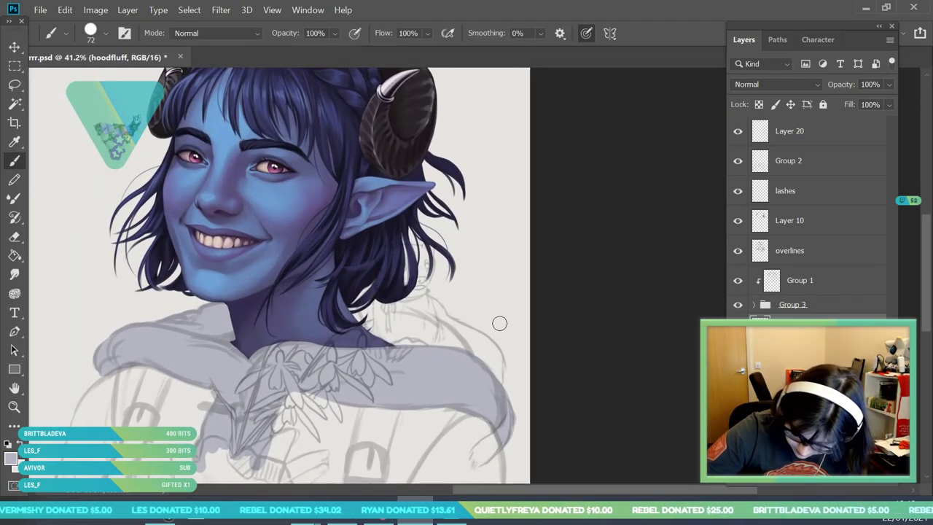
{"action": "left_click_drag", "start_coordinate": [469, 362], "coordinate": [427, 319]}
{"action": "mouse_move", "coordinate": [365, 318]}
{"action": "left_mouse_down"}
{"action": "mouse_move", "coordinate": [386, 305]}
{"action": "mouse_move", "coordinate": [435, 326]}
{"action": "mouse_move", "coordinate": [452, 348]}
{"action": "mouse_move", "coordinate": [442, 354]}
{"action": "mouse_move", "coordinate": [395, 326]}
{"action": "left_mouse_up"}
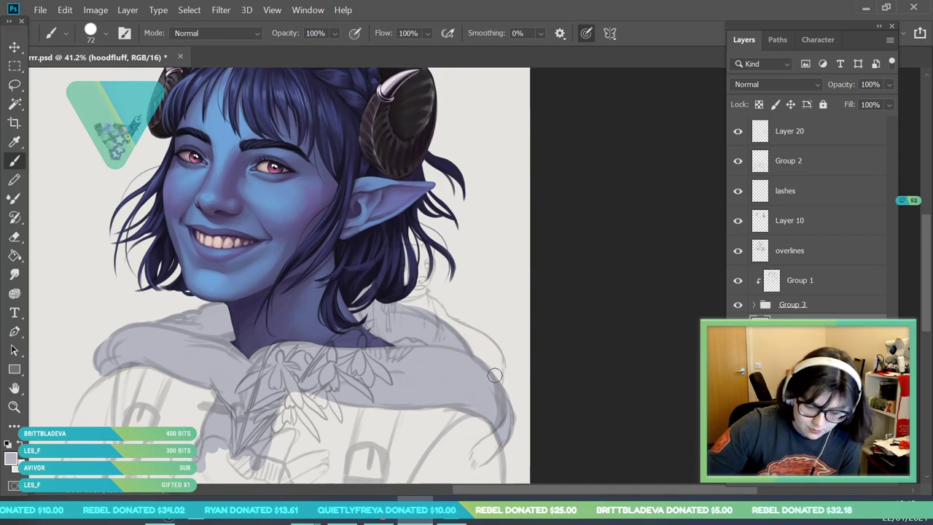
{"action": "left_click", "coordinate": [14, 406]}
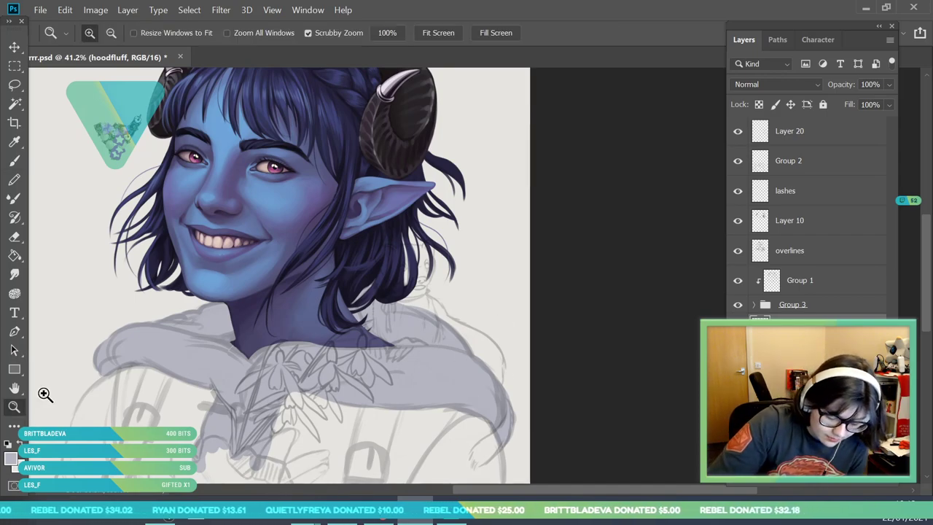
{"action": "left_click_drag", "start_coordinate": [275, 240], "coordinate": [255, 424]}
{"action": "left_click_drag", "start_coordinate": [271, 197], "coordinate": [304, 235]}
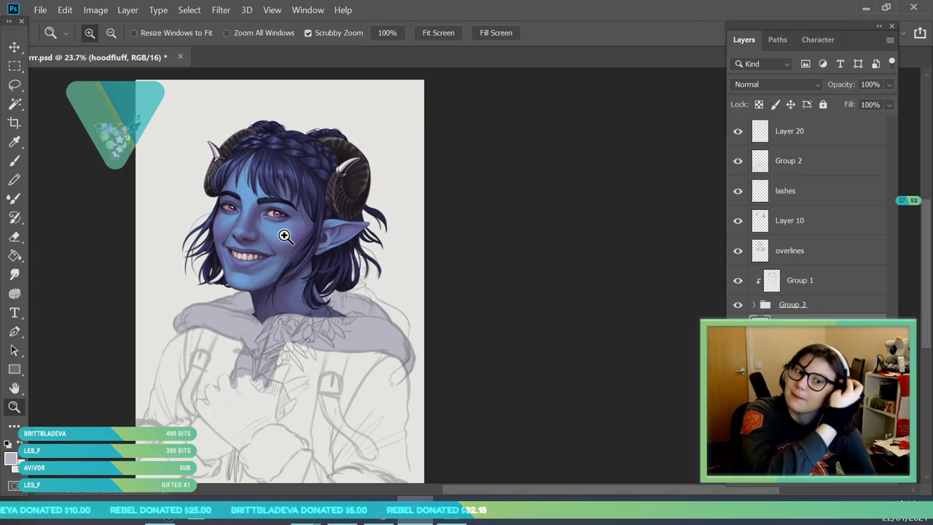
{"action": "left_click", "coordinate": [252, 371]}
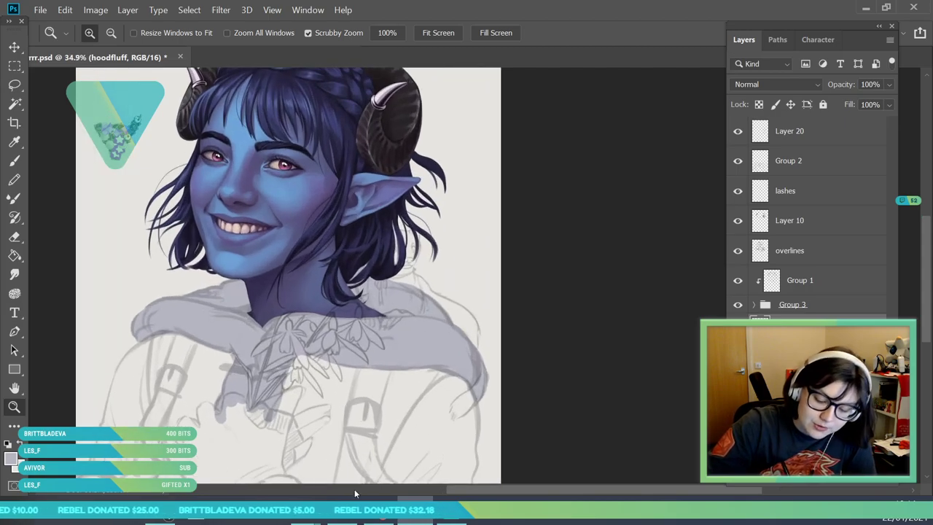
{"action": "left_click", "coordinate": [249, 374]}
{"action": "left_click", "coordinate": [264, 320]}
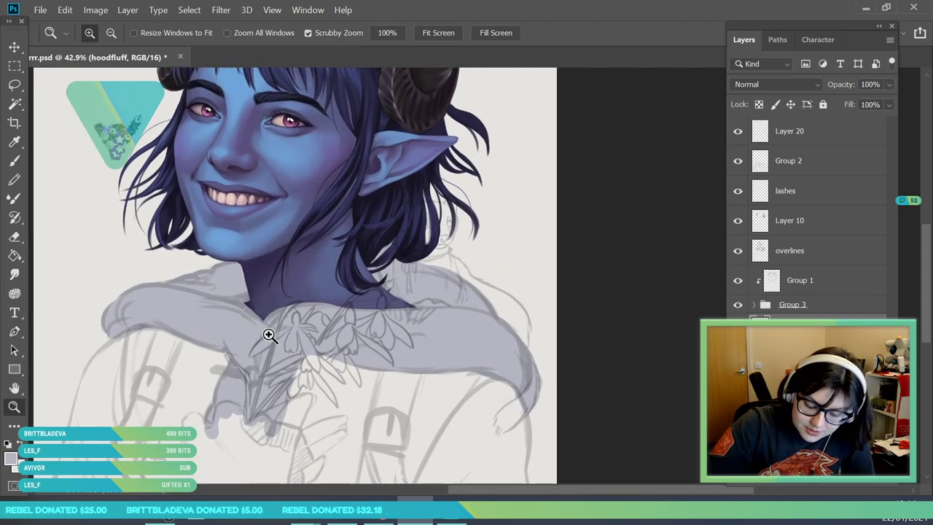
- Identify the sketch layer by toggling the visibility of Layer 20 and Group 2, and lower Group 2's opacity to 55%
{"action": "left_click", "coordinate": [738, 131]}
{"action": "left_click", "coordinate": [737, 132]}
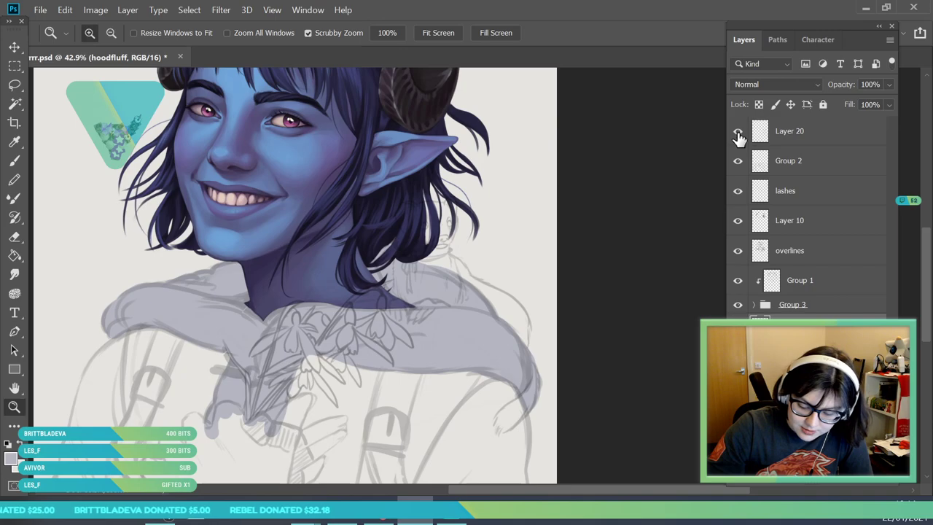
{"action": "left_click", "coordinate": [737, 160]}
{"action": "left_click", "coordinate": [737, 160]}
{"action": "left_click", "coordinate": [802, 162]}
{"action": "left_click", "coordinate": [889, 84]}
{"action": "left_click", "coordinate": [847, 104]}
{"action": "left_click", "coordinate": [443, 332]}
- Add a new layer above hoodfluff, clip it to hoodfluff and set its blend mode to Multiply
{"action": "left_click_drag", "start_coordinate": [422, 234], "coordinate": [380, 269]}
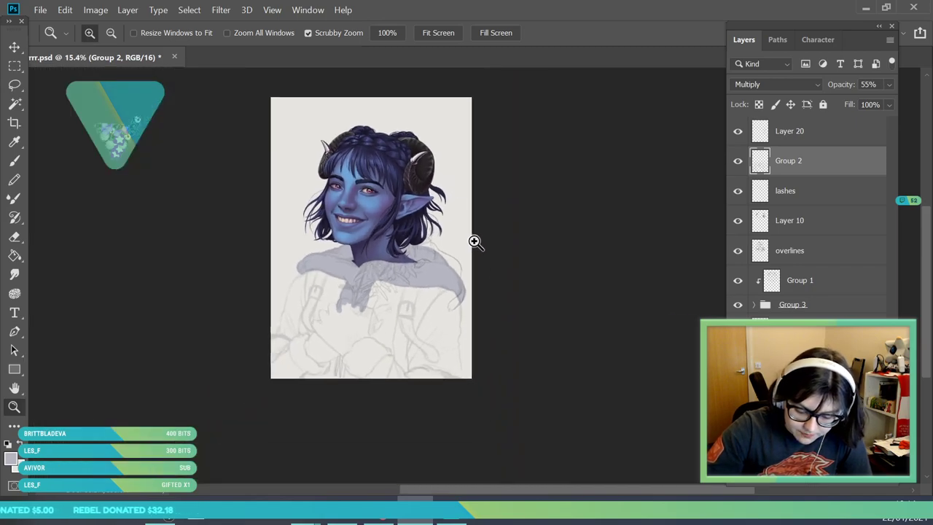
{"action": "scroll", "coordinate": [474, 241], "scroll_direction": "up", "scroll_amount": 2}
{"action": "scroll", "coordinate": [470, 328], "scroll_direction": "up", "scroll_amount": 2}
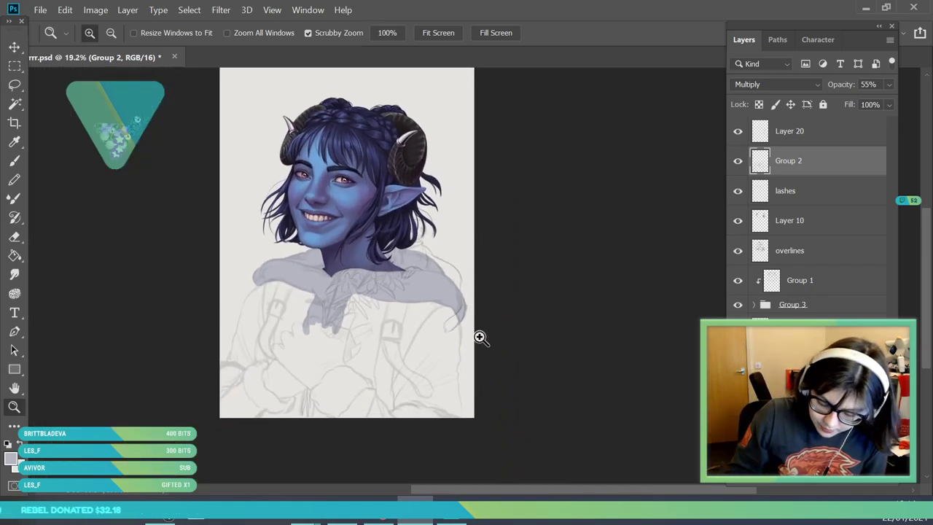
{"action": "left_click", "coordinate": [793, 330]}
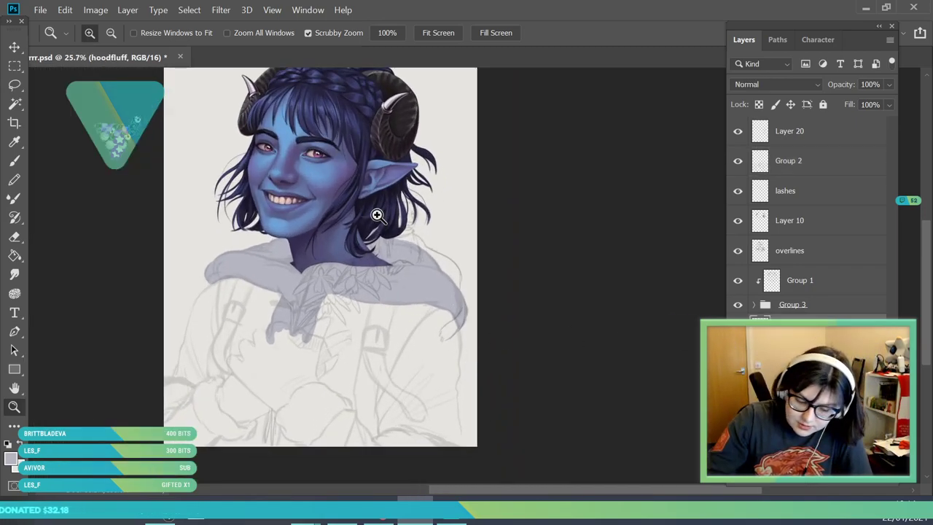
{"action": "scroll", "coordinate": [376, 166], "scroll_direction": "up", "scroll_amount": 3}
{"action": "left_click", "coordinate": [860, 475]}
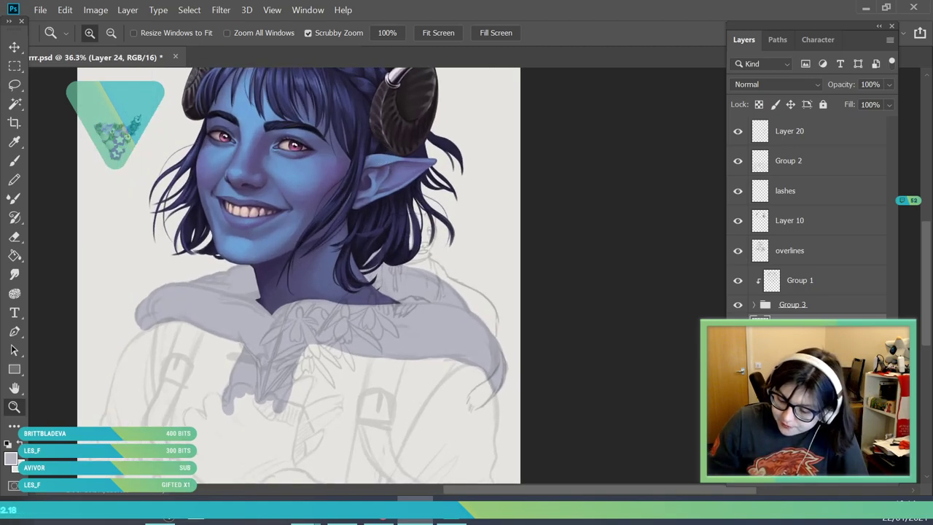
{"action": "right_click", "coordinate": [838, 330]}
{"action": "left_click", "coordinate": [812, 309]}
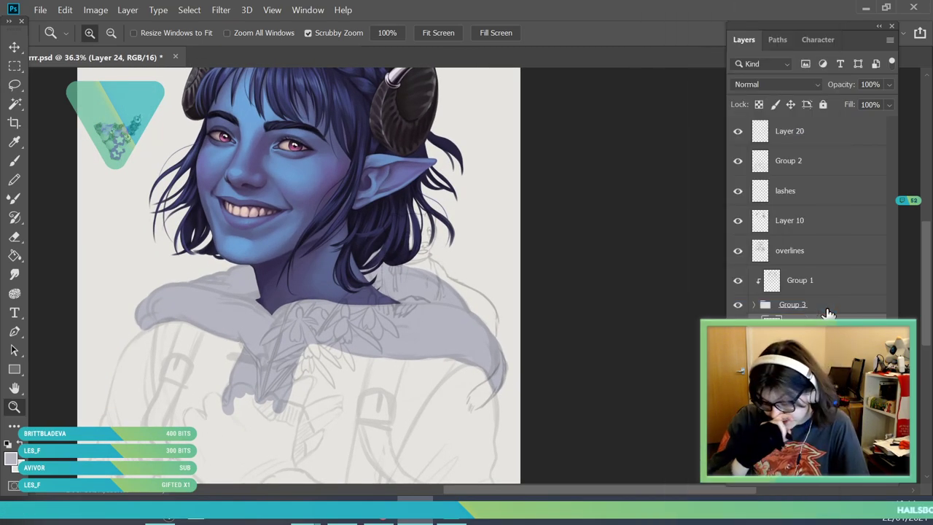
{"action": "left_click", "coordinate": [806, 89]}
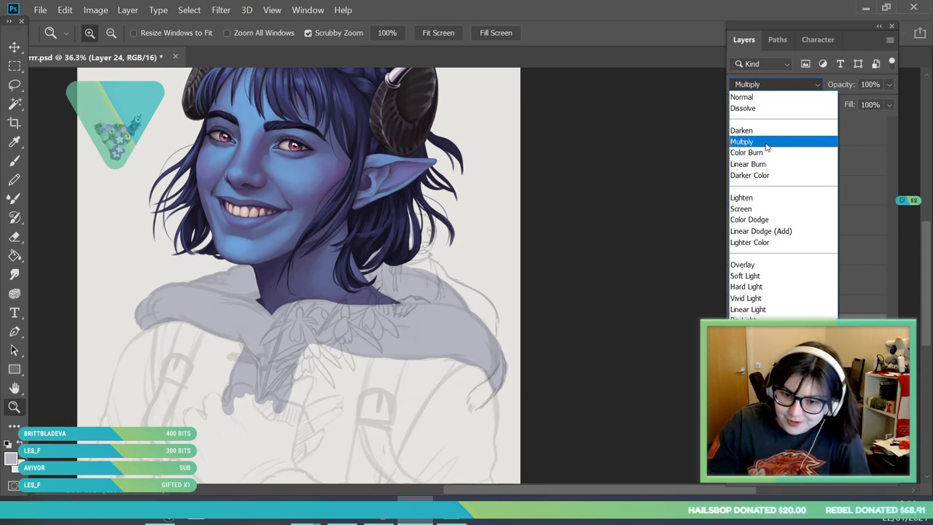
{"action": "left_click", "coordinate": [766, 144]}
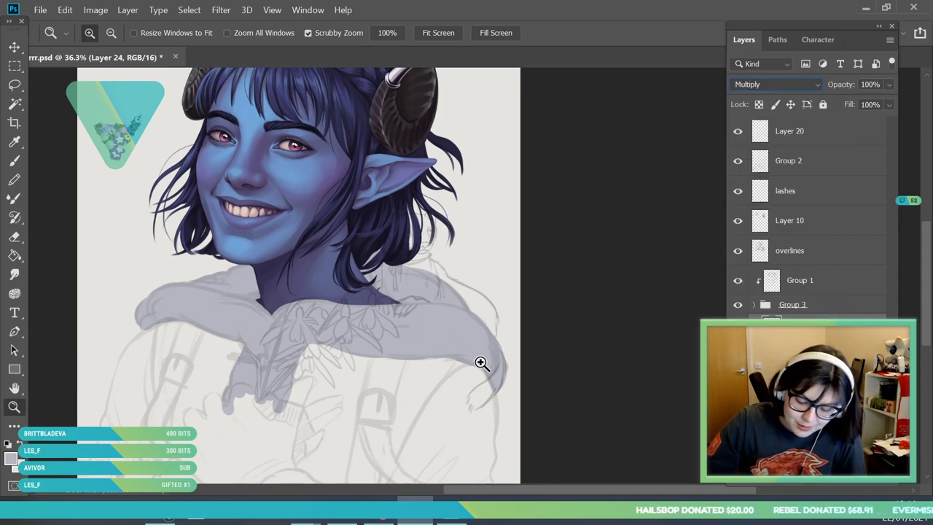
- Pick a pale pink foreground colour, RGB 217, 195, 201, and fill the hood trim with it on the Multiply layer
{"action": "left_click", "coordinate": [10, 459]}
{"action": "left_click", "coordinate": [672, 110]}
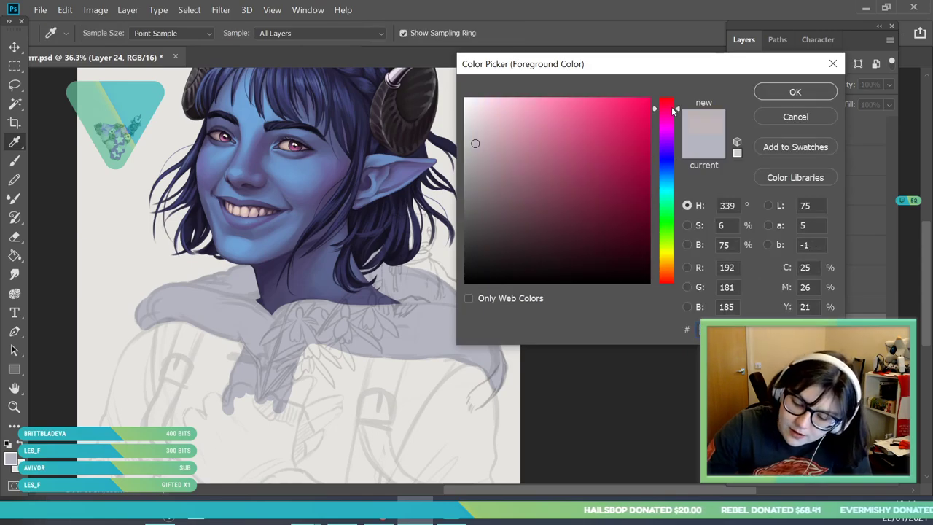
{"action": "left_click_drag", "start_coordinate": [479, 121], "coordinate": [479, 116]}
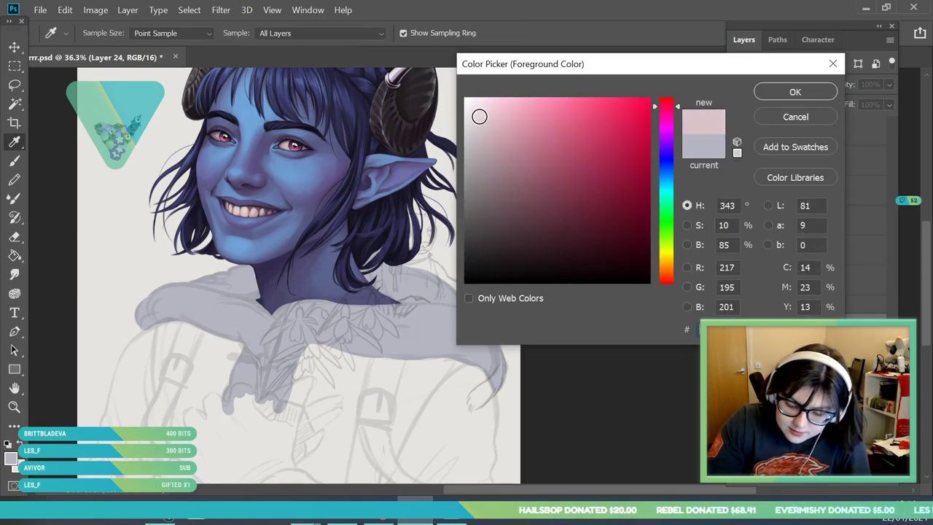
{"action": "left_click", "coordinate": [799, 86]}
{"action": "left_click", "coordinate": [16, 255]}
{"action": "left_click", "coordinate": [265, 349]}
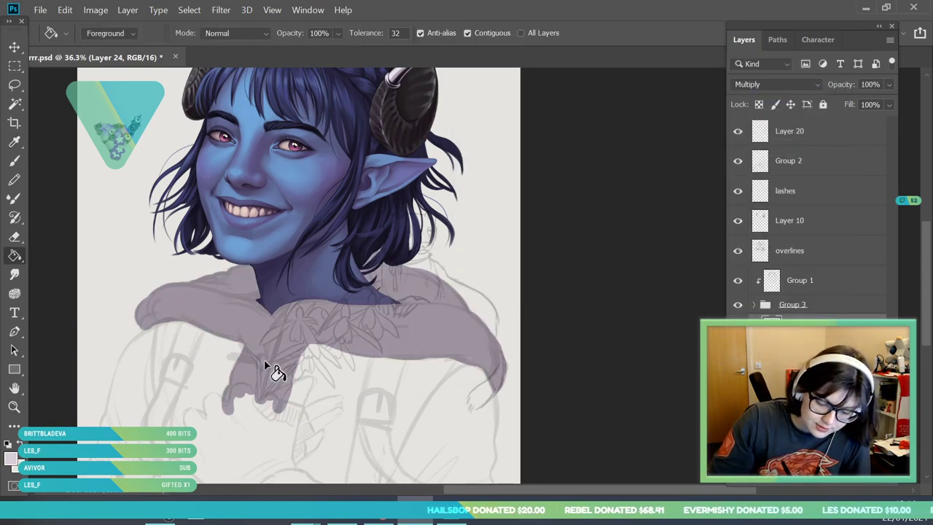
- Set the foreground colour to pure white and the hard round brush's size to 139 px
{"action": "left_click", "coordinate": [15, 407]}
{"action": "left_click_drag", "start_coordinate": [280, 287], "coordinate": [213, 362]}
{"action": "left_click_drag", "start_coordinate": [279, 209], "coordinate": [339, 264]}
{"action": "left_click_drag", "start_coordinate": [253, 338], "coordinate": [278, 363]}
{"action": "left_click_drag", "start_coordinate": [241, 295], "coordinate": [130, 365]}
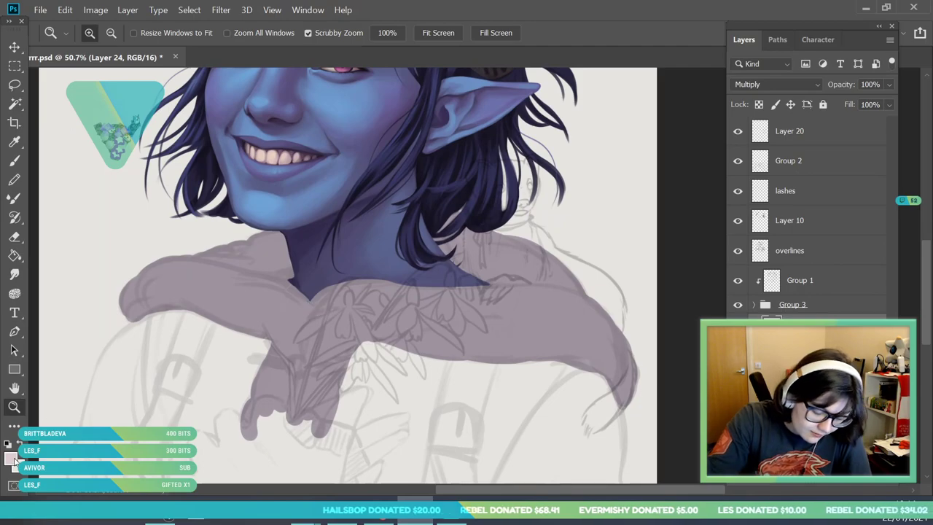
{"action": "left_click", "coordinate": [10, 457]}
{"action": "left_click", "coordinate": [467, 101]}
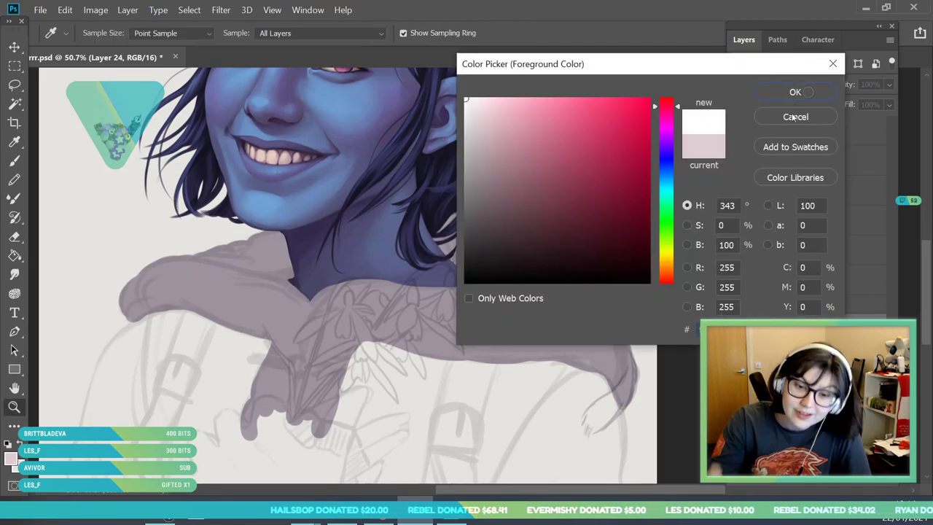
{"action": "key", "text": "Return"}
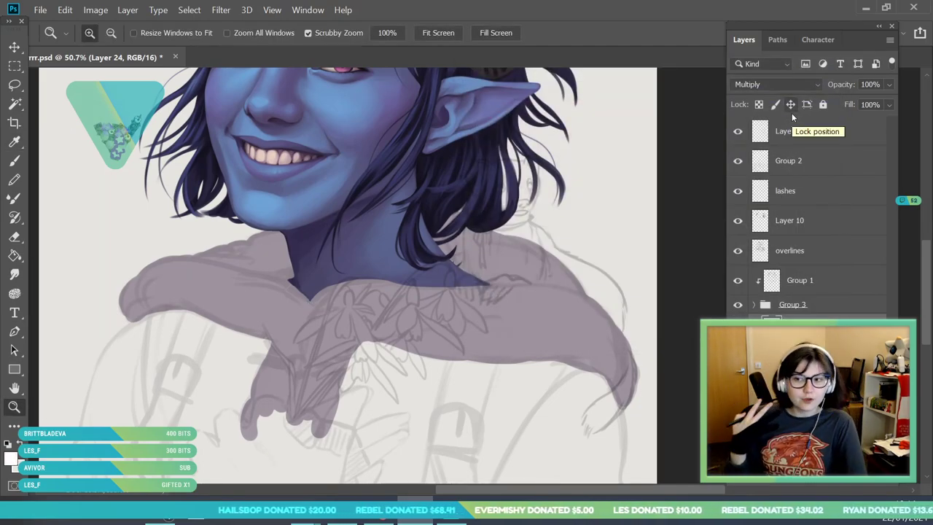
{"action": "key", "text": "b"}
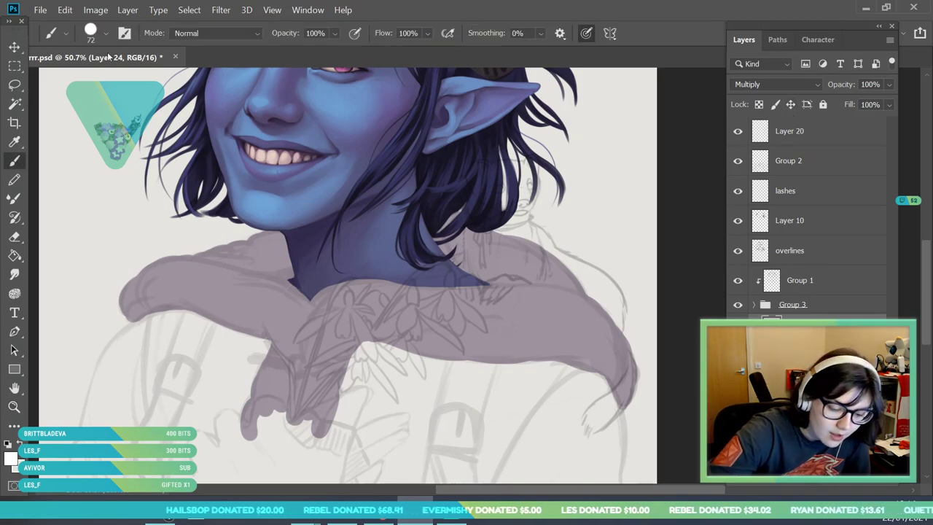
{"action": "left_click", "coordinate": [105, 33]}
{"action": "left_click_drag", "start_coordinate": [127, 80], "coordinate": [137, 80]}
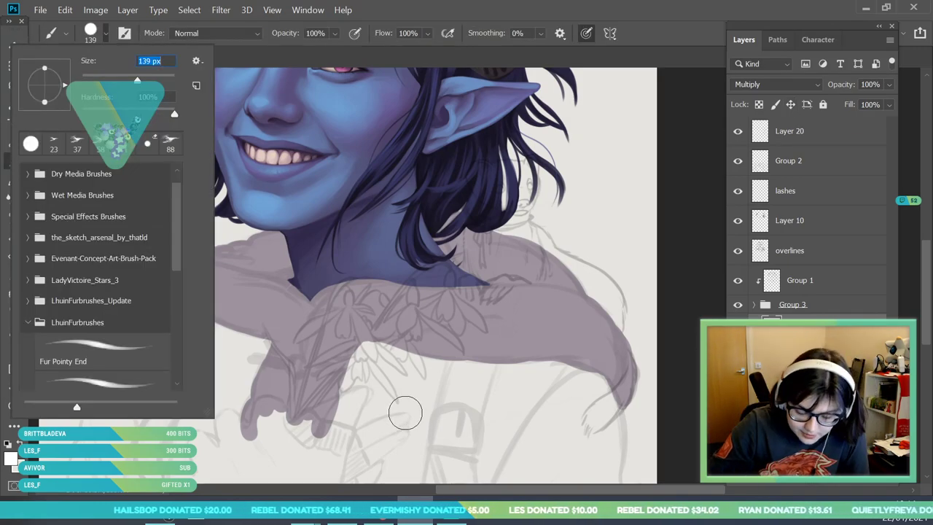
{"action": "key", "text": "Return"}
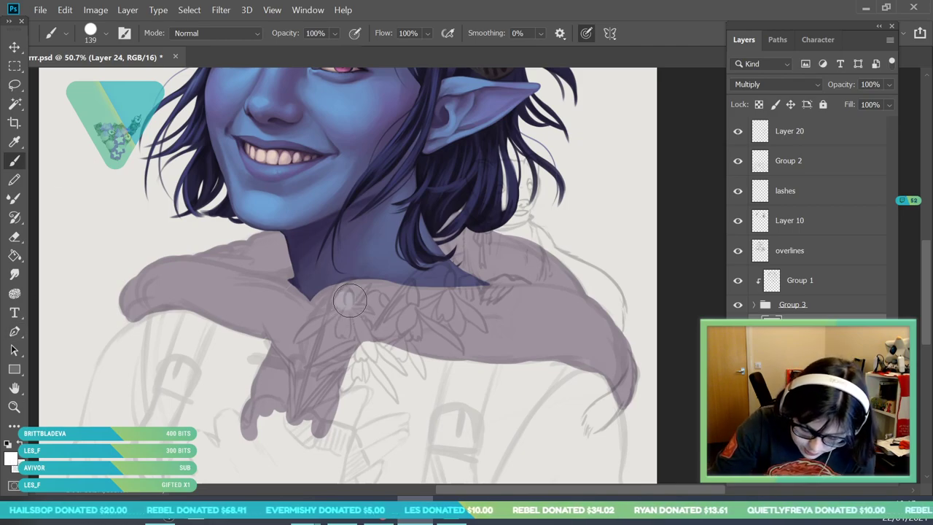
- Paint white on the Multiply layer over the lit front and both shoulder sides of the hood trim, leaving shadows along the edges
{"action": "mouse_move", "coordinate": [360, 304]}
{"action": "left_mouse_down"}
{"action": "mouse_move", "coordinate": [322, 380]}
{"action": "mouse_move", "coordinate": [333, 334]}
{"action": "mouse_move", "coordinate": [327, 342]}
{"action": "mouse_move", "coordinate": [319, 379]}
{"action": "mouse_move", "coordinate": [363, 310]}
{"action": "mouse_move", "coordinate": [340, 332]}
{"action": "mouse_move", "coordinate": [370, 302]}
{"action": "mouse_move", "coordinate": [350, 295]}
{"action": "mouse_move", "coordinate": [330, 313]}
{"action": "mouse_move", "coordinate": [337, 305]}
{"action": "mouse_move", "coordinate": [372, 340]}
{"action": "mouse_move", "coordinate": [298, 314]}
{"action": "mouse_move", "coordinate": [296, 335]}
{"action": "mouse_move", "coordinate": [276, 319]}
{"action": "mouse_move", "coordinate": [271, 291]}
{"action": "mouse_move", "coordinate": [280, 373]}
{"action": "mouse_move", "coordinate": [291, 336]}
{"action": "left_mouse_up"}
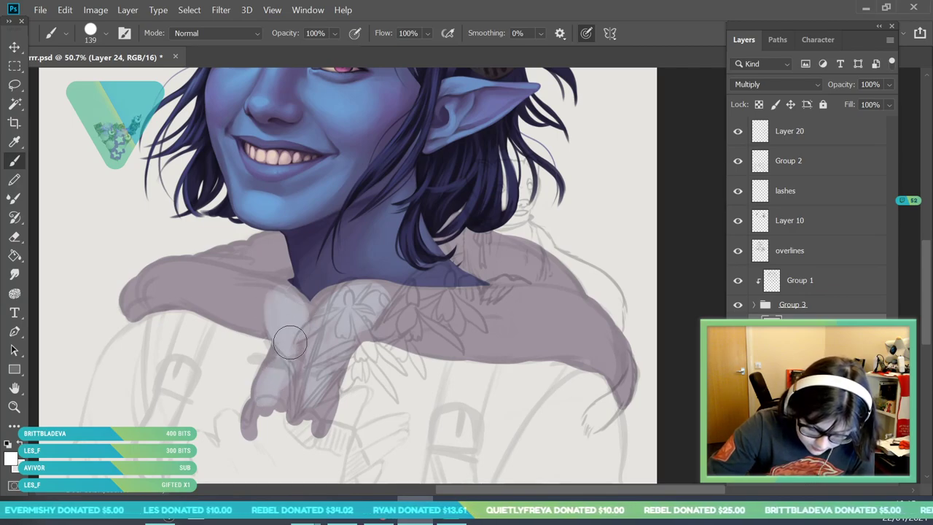
{"action": "mouse_move", "coordinate": [226, 303]}
{"action": "left_mouse_down"}
{"action": "mouse_move", "coordinate": [281, 314]}
{"action": "mouse_move", "coordinate": [257, 303]}
{"action": "mouse_move", "coordinate": [281, 302]}
{"action": "left_mouse_up"}
{"action": "mouse_move", "coordinate": [129, 306]}
{"action": "left_mouse_down"}
{"action": "mouse_move", "coordinate": [188, 276]}
{"action": "mouse_move", "coordinate": [137, 301]}
{"action": "mouse_move", "coordinate": [169, 296]}
{"action": "mouse_move", "coordinate": [151, 276]}
{"action": "mouse_move", "coordinate": [164, 271]}
{"action": "mouse_move", "coordinate": [211, 278]}
{"action": "mouse_move", "coordinate": [193, 288]}
{"action": "mouse_move", "coordinate": [223, 304]}
{"action": "mouse_move", "coordinate": [221, 287]}
{"action": "mouse_move", "coordinate": [194, 276]}
{"action": "mouse_move", "coordinate": [257, 295]}
{"action": "mouse_move", "coordinate": [255, 254]}
{"action": "mouse_move", "coordinate": [188, 265]}
{"action": "mouse_move", "coordinate": [238, 284]}
{"action": "mouse_move", "coordinate": [217, 262]}
{"action": "mouse_move", "coordinate": [236, 246]}
{"action": "mouse_move", "coordinate": [306, 231]}
{"action": "left_mouse_up"}
{"action": "left_click", "coordinate": [16, 408]}
{"action": "left_click_drag", "start_coordinate": [253, 291], "coordinate": [236, 376]}
{"action": "left_click_drag", "start_coordinate": [335, 188], "coordinate": [341, 191]}
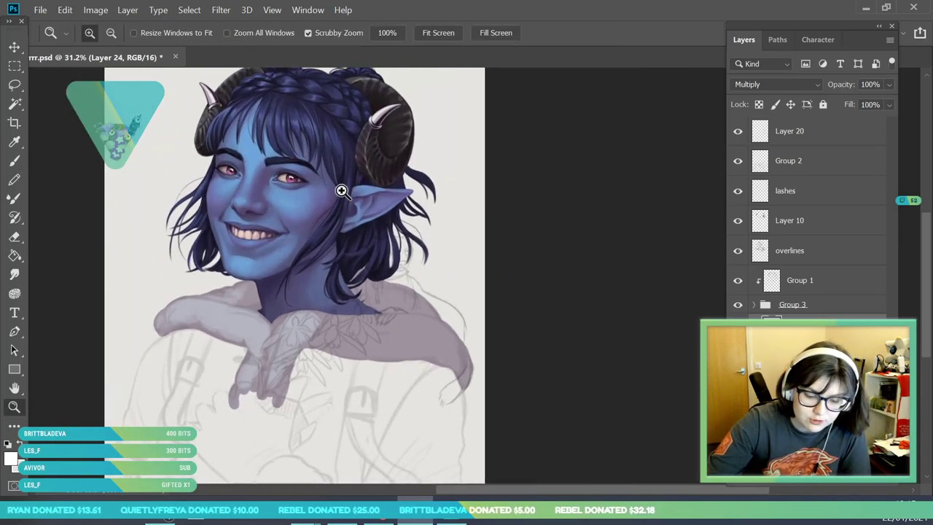
{"action": "scroll", "coordinate": [509, 282], "scroll_direction": "up", "scroll_amount": 1}
{"action": "key", "text": "b"}
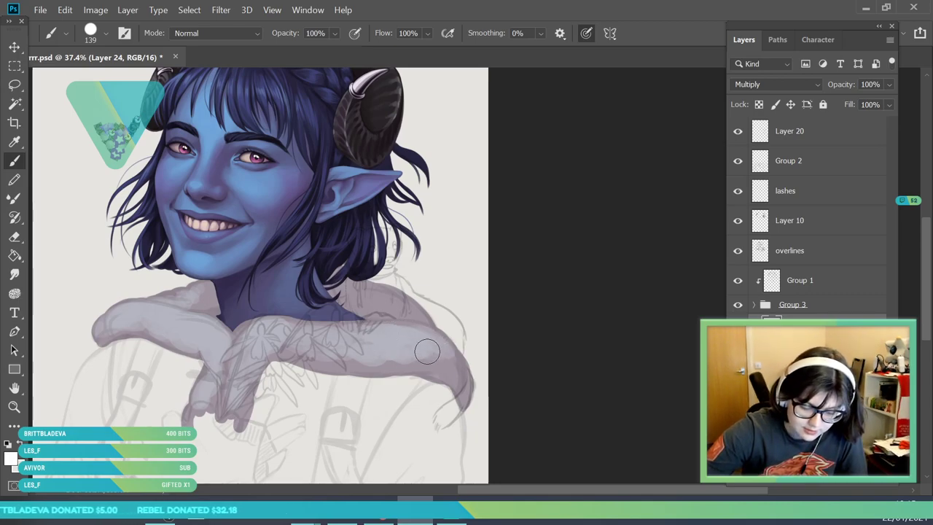
- Set the Eyedropper to sample the Current Layer, pick a pale tone from the hood trim and soften its shading with the brush
{"action": "left_click", "coordinate": [14, 141]}
{"action": "left_click", "coordinate": [294, 34]}
{"action": "left_click", "coordinate": [280, 40]}
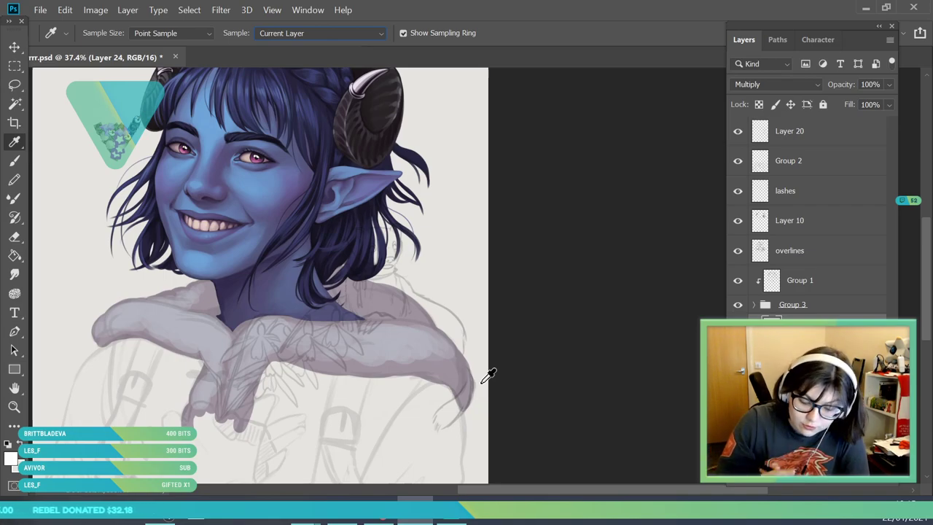
{"action": "mouse_move", "coordinate": [417, 334]}
{"action": "left_mouse_down"}
{"action": "mouse_move", "coordinate": [433, 357]}
{"action": "mouse_move", "coordinate": [422, 336]}
{"action": "mouse_move", "coordinate": [432, 358]}
{"action": "mouse_move", "coordinate": [419, 349]}
{"action": "left_mouse_up"}
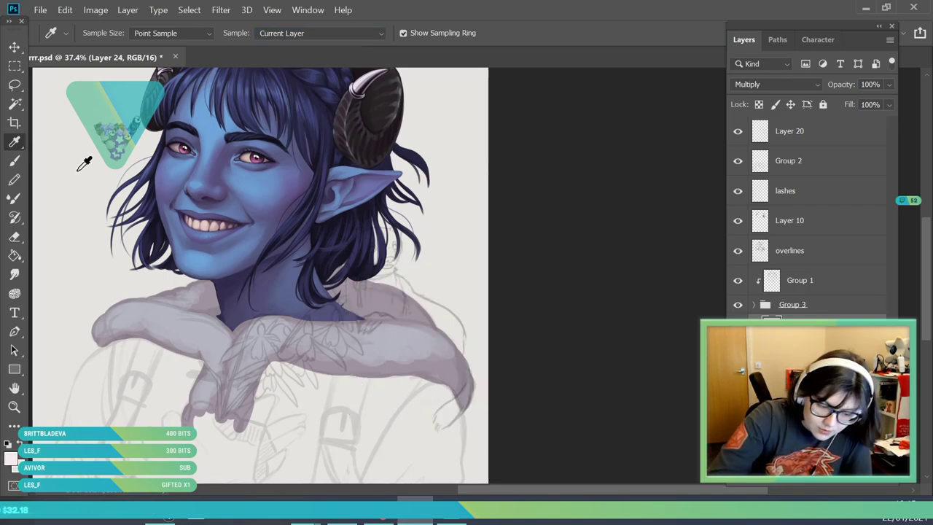
{"action": "key", "text": "b"}
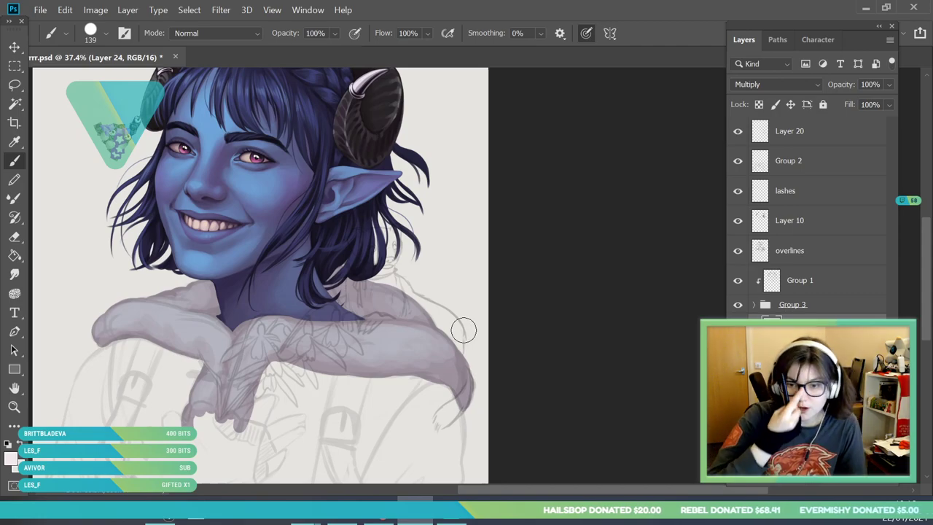
{"action": "key", "text": "z"}
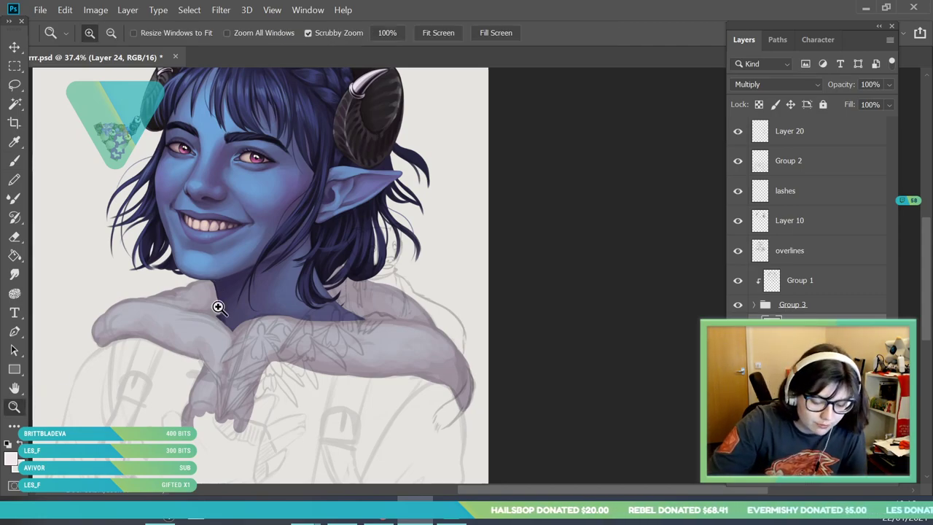
- Sample a near-white tone from the hood trim and soften its shading with the round brush set to 62 px
{"action": "left_click_drag", "start_coordinate": [219, 281], "coordinate": [183, 281]}
{"action": "left_click_drag", "start_coordinate": [245, 152], "coordinate": [249, 156]}
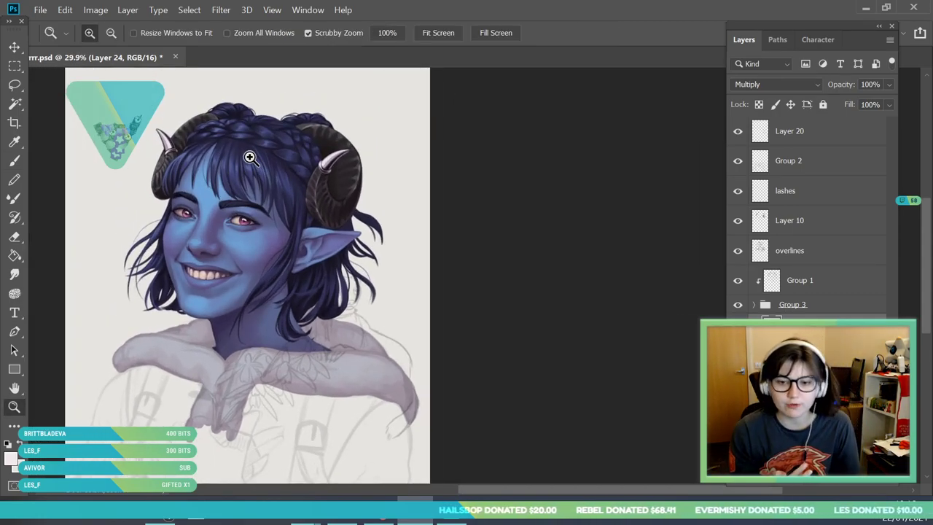
{"action": "mouse_move", "coordinate": [210, 399]}
{"action": "left_mouse_down"}
{"action": "mouse_move", "coordinate": [220, 435]}
{"action": "mouse_move", "coordinate": [237, 435]}
{"action": "left_mouse_up"}
{"action": "left_click", "coordinate": [15, 160]}
{"action": "key", "text": "b"}
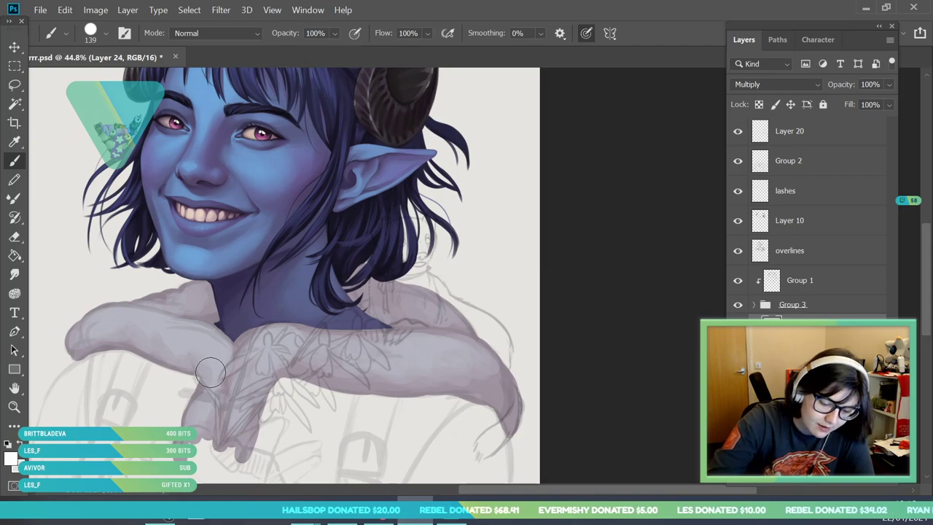
{"action": "key", "text": "z"}
{"action": "left_click_drag", "start_coordinate": [210, 372], "coordinate": [195, 316]}
{"action": "left_click", "coordinate": [321, 350]}
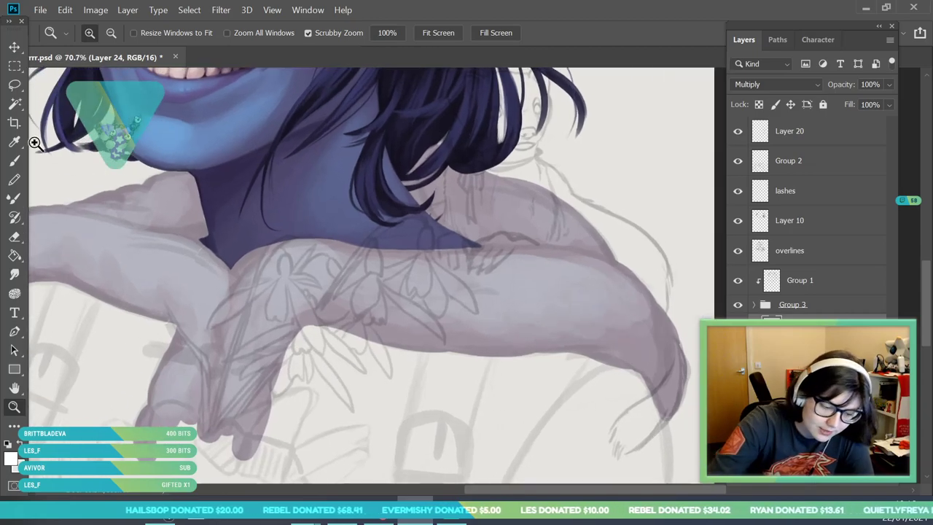
{"action": "key", "text": "i"}
{"action": "left_click", "coordinate": [202, 371]}
{"action": "left_click", "coordinate": [16, 162]}
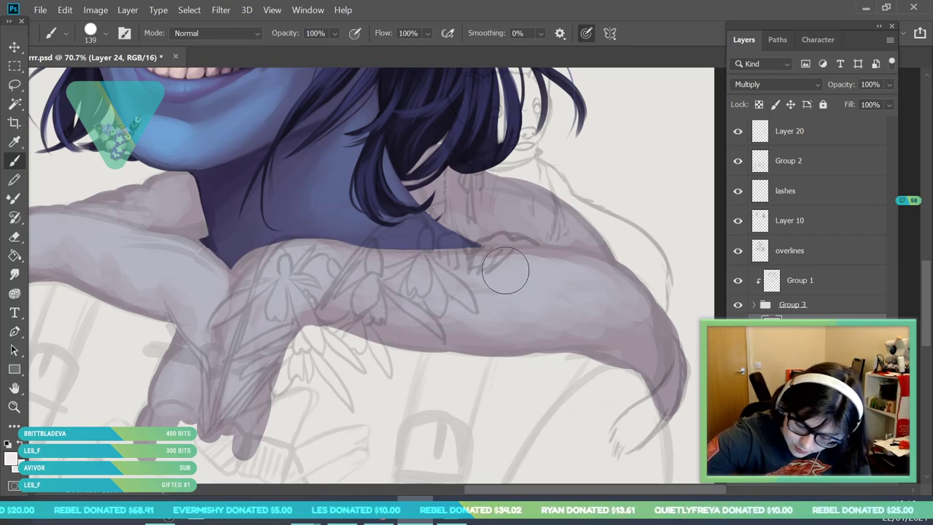
{"action": "left_click", "coordinate": [106, 37]}
{"action": "left_click", "coordinate": [505, 262]}
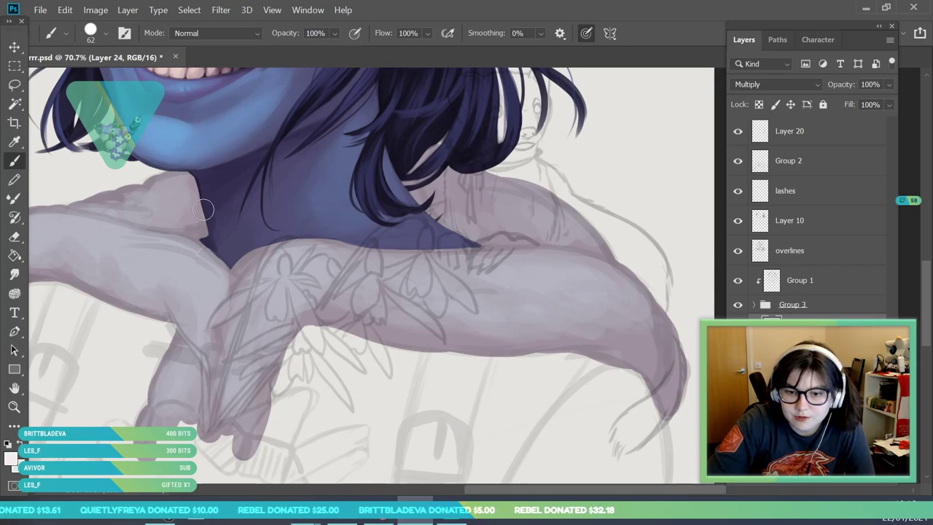
- Set the foreground colour to a darker dusty pink, RGB 185, 165, 170
{"action": "left_click", "coordinate": [14, 407]}
{"action": "left_click_drag", "start_coordinate": [302, 300], "coordinate": [283, 275]}
{"action": "left_click_drag", "start_coordinate": [241, 116], "coordinate": [261, 150]}
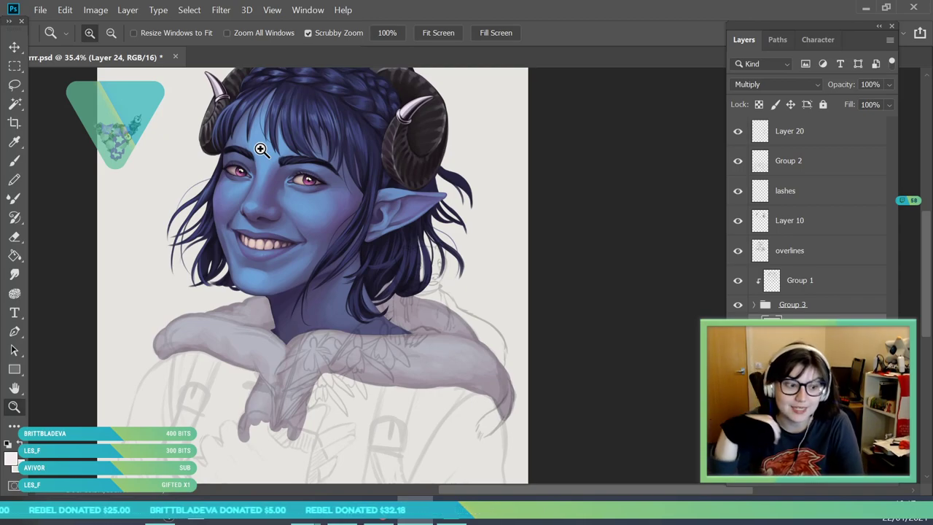
{"action": "left_click_drag", "start_coordinate": [309, 259], "coordinate": [279, 316]}
{"action": "left_click_drag", "start_coordinate": [182, 365], "coordinate": [196, 372]}
{"action": "left_click", "coordinate": [196, 372]}
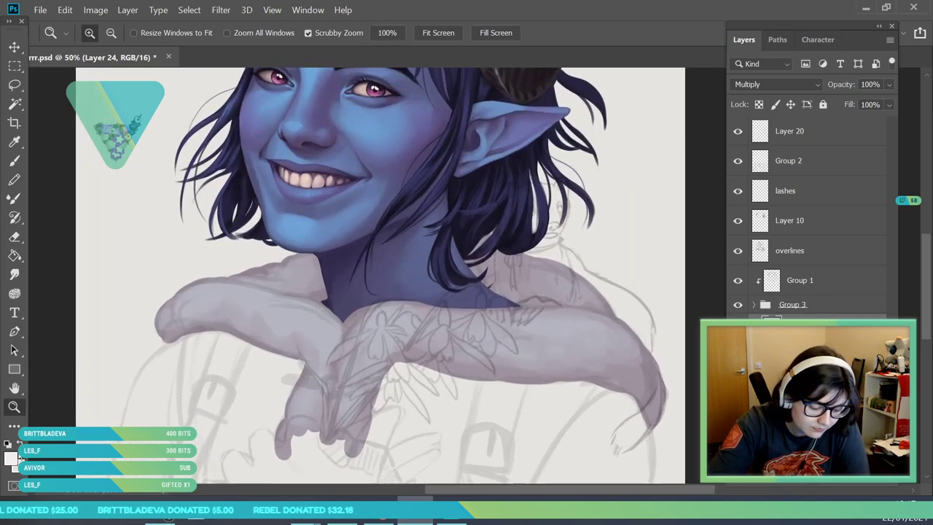
{"action": "left_click", "coordinate": [15, 456]}
{"action": "left_click", "coordinate": [479, 376]}
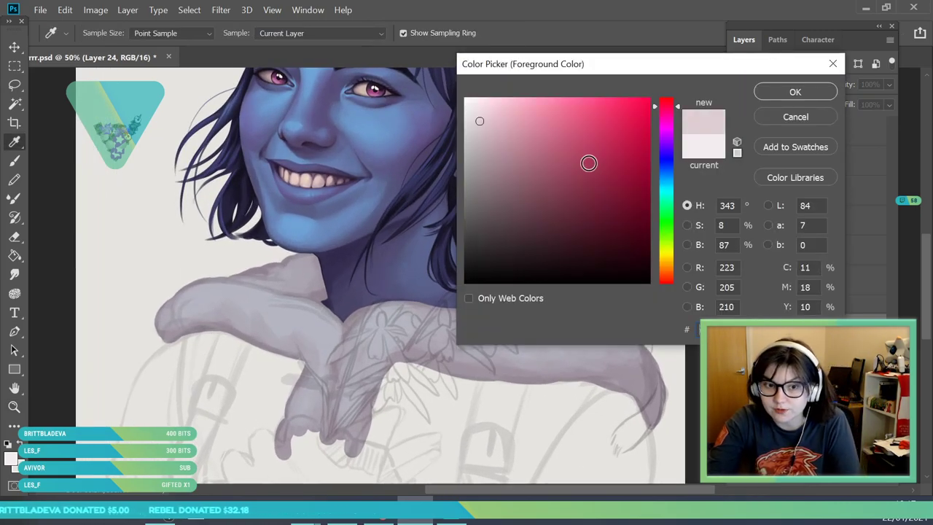
{"action": "left_click_drag", "start_coordinate": [496, 141], "coordinate": [486, 145]}
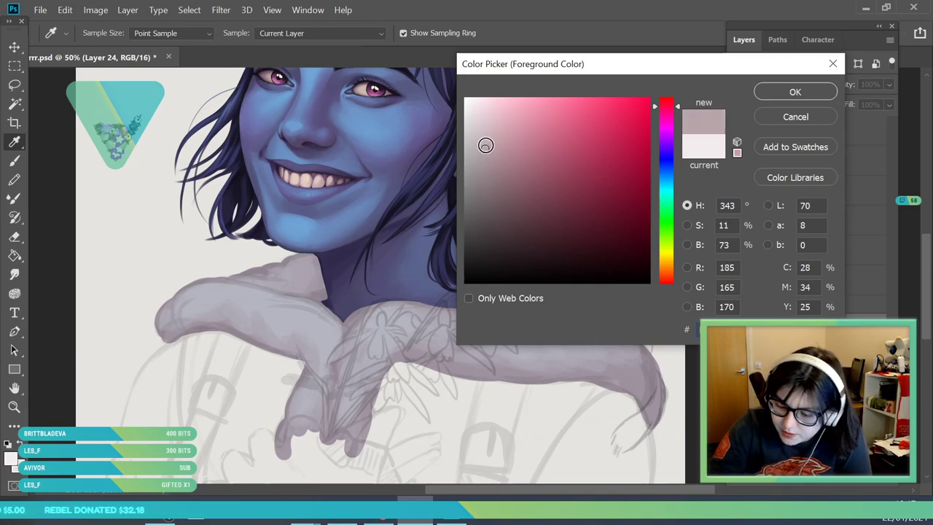
{"action": "left_click", "coordinate": [777, 97]}
- Choose the 88 px fur brush and paint fur strokes along the shaded lower edge of the hood trim's left half
{"action": "key", "text": "z"}
{"action": "left_click_drag", "start_coordinate": [183, 353], "coordinate": [198, 323]}
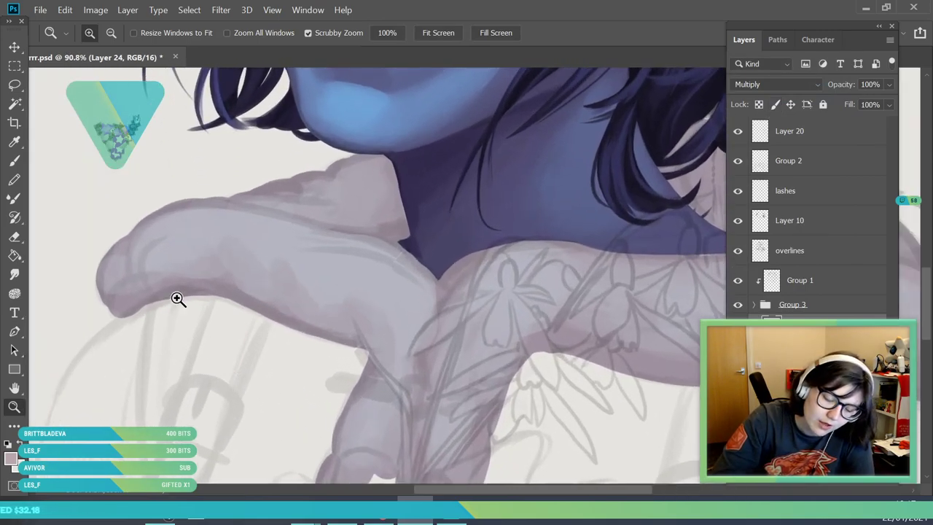
{"action": "left_click", "coordinate": [14, 161]}
{"action": "left_click", "coordinate": [100, 35]}
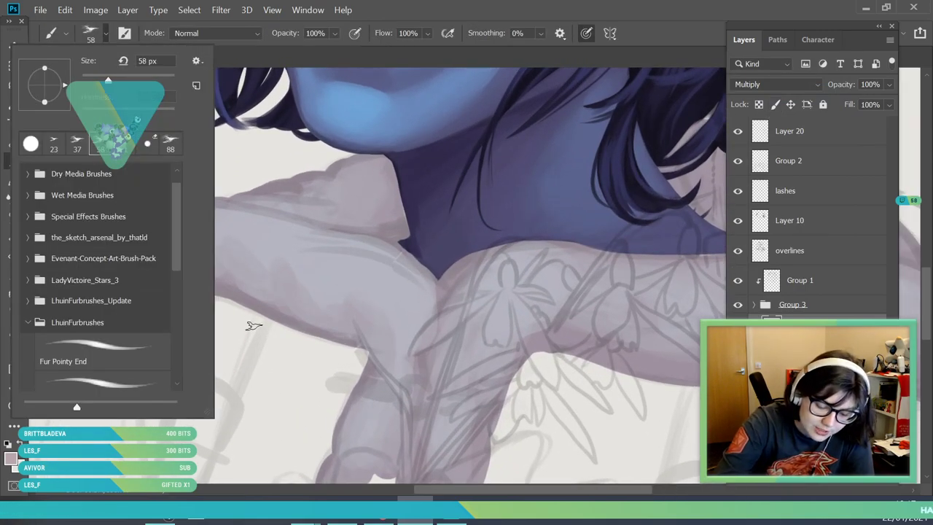
{"action": "left_click", "coordinate": [170, 143]}
{"action": "left_click", "coordinate": [271, 369]}
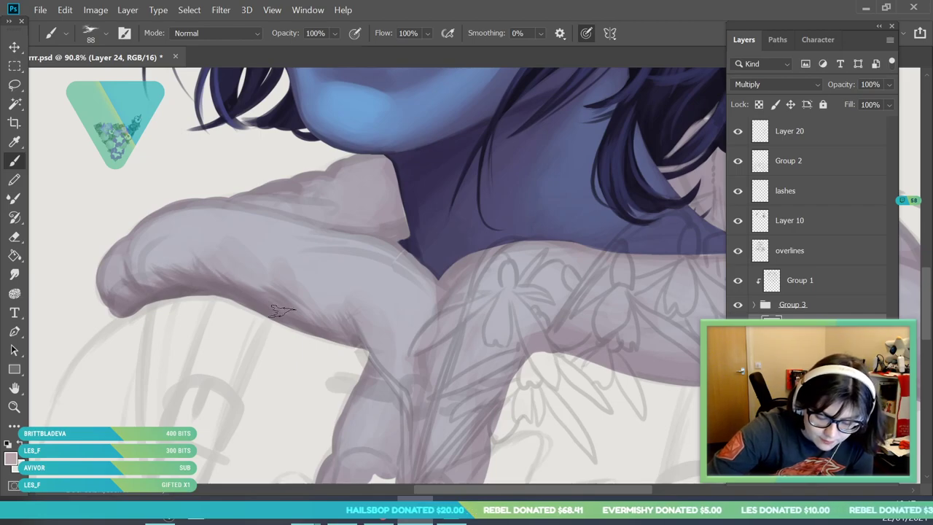
- Paint fur strokes down the trim's hanging front ends and along the lower edge of its right half to the tip
{"action": "key", "text": "z"}
{"action": "left_click_drag", "start_coordinate": [245, 240], "coordinate": [156, 244]}
{"action": "left_click_drag", "start_coordinate": [324, 251], "coordinate": [337, 250]}
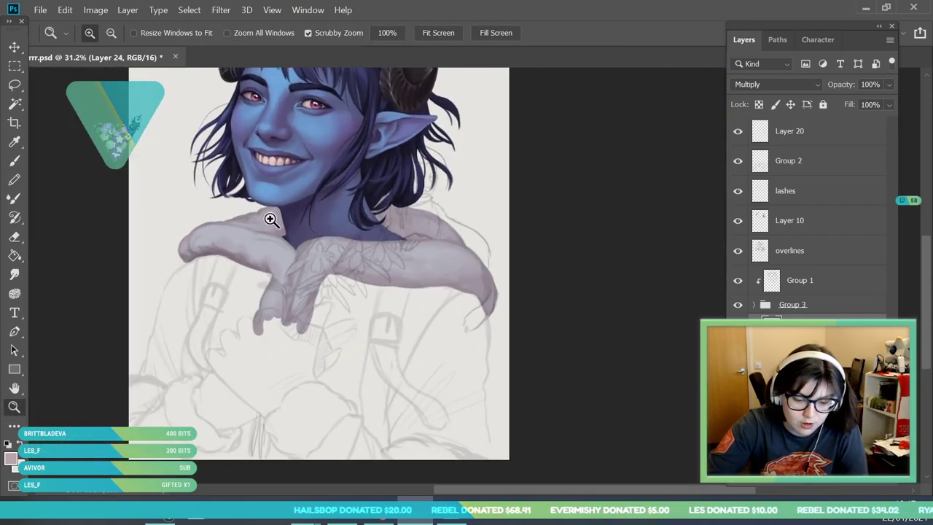
{"action": "left_click_drag", "start_coordinate": [226, 117], "coordinate": [243, 154]}
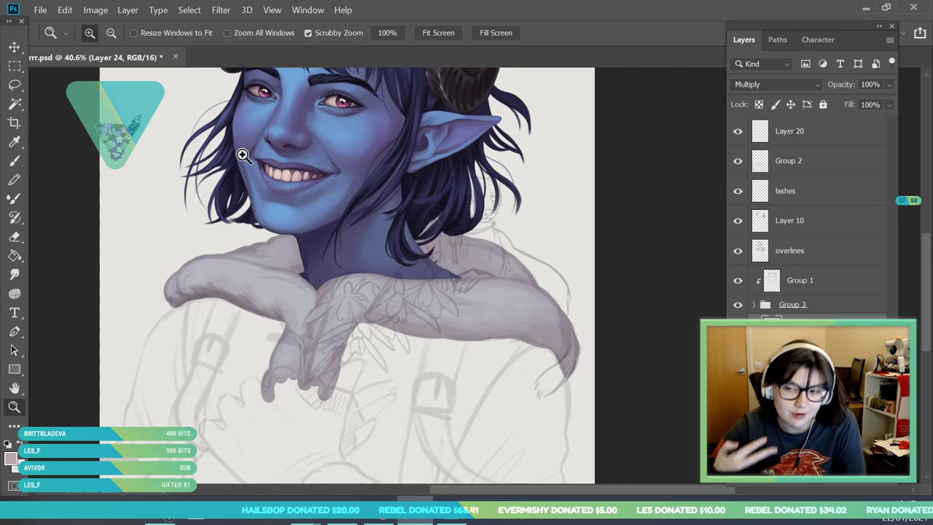
{"action": "scroll", "coordinate": [358, 339], "scroll_direction": "up", "scroll_amount": 1}
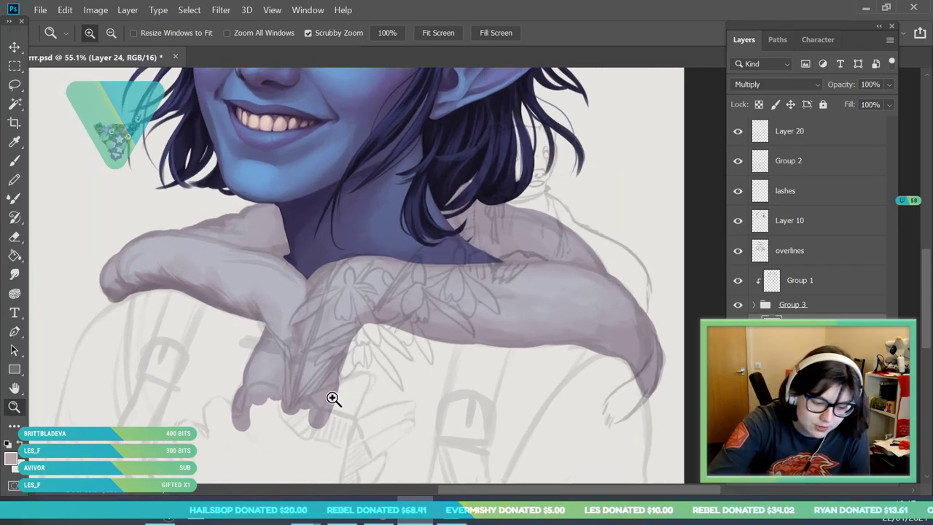
{"action": "key", "text": "b"}
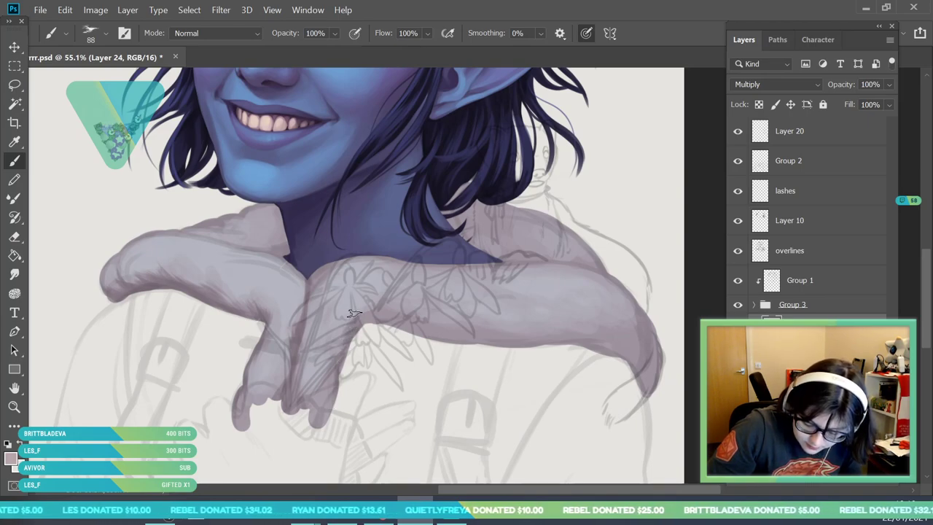
{"action": "left_click_drag", "start_coordinate": [383, 319], "coordinate": [478, 348]}
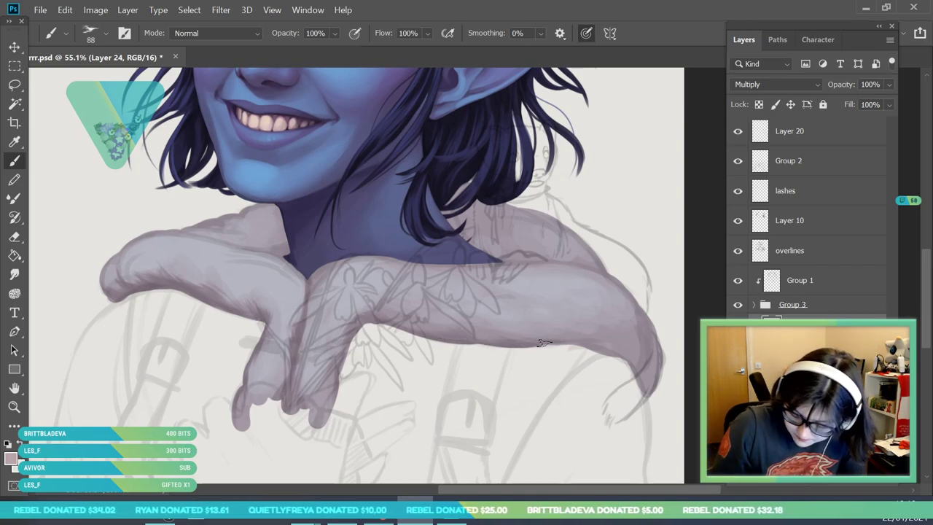
{"action": "mouse_move", "coordinate": [548, 346]}
{"action": "left_mouse_down"}
{"action": "mouse_move", "coordinate": [592, 354]}
{"action": "mouse_move", "coordinate": [598, 343]}
{"action": "mouse_move", "coordinate": [578, 335]}
{"action": "mouse_move", "coordinate": [609, 340]}
{"action": "mouse_move", "coordinate": [587, 348]}
{"action": "mouse_move", "coordinate": [612, 349]}
{"action": "mouse_move", "coordinate": [633, 370]}
{"action": "left_mouse_up"}
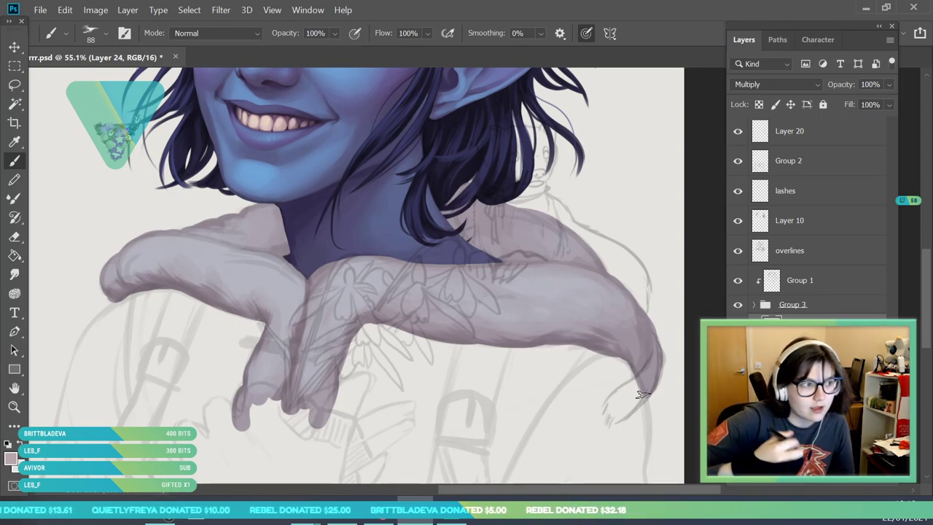
- Sample a lighter mid tone from the trim's shading and paint blending fur strokes across its front and the back section behind the neck
{"action": "left_click", "coordinate": [15, 143]}
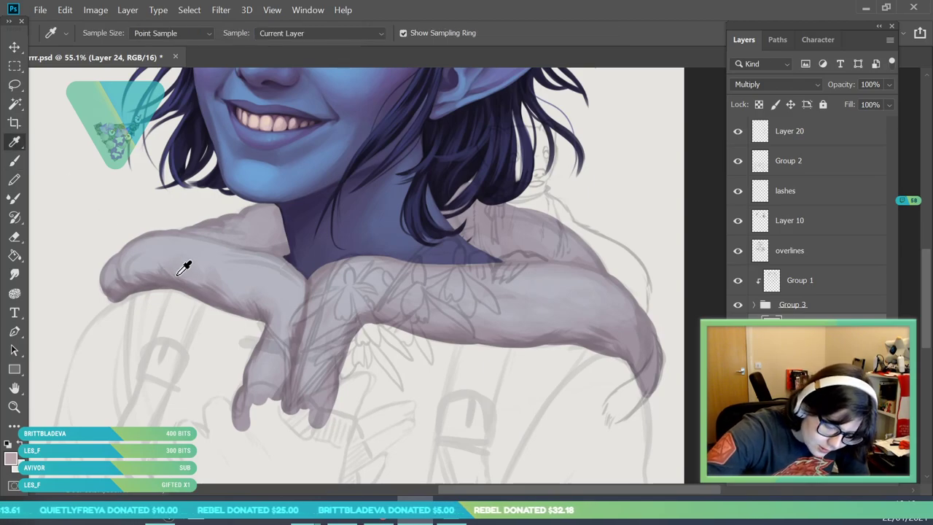
{"action": "left_click", "coordinate": [218, 281]}
{"action": "mouse_move", "coordinate": [219, 280]}
{"action": "left_mouse_down"}
{"action": "mouse_move", "coordinate": [225, 270]}
{"action": "mouse_move", "coordinate": [212, 286]}
{"action": "mouse_move", "coordinate": [241, 291]}
{"action": "left_mouse_up"}
{"action": "key", "text": "b"}
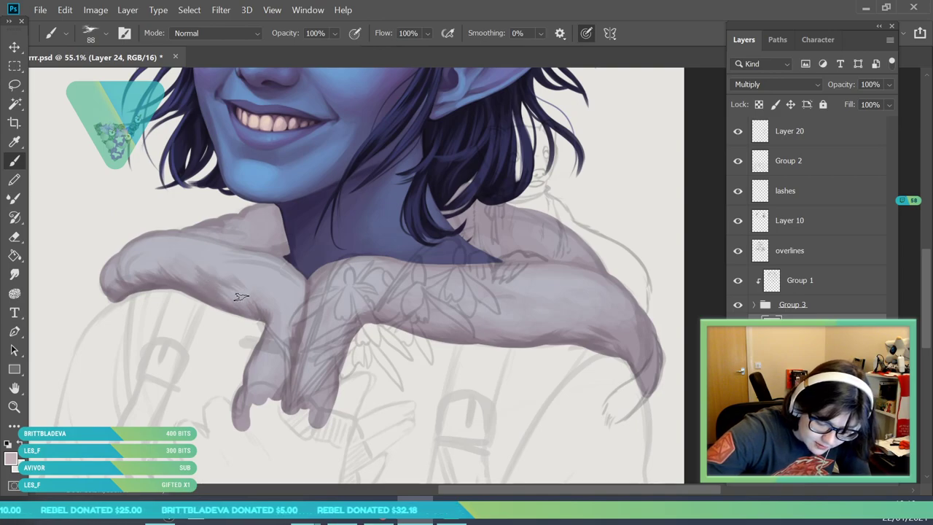
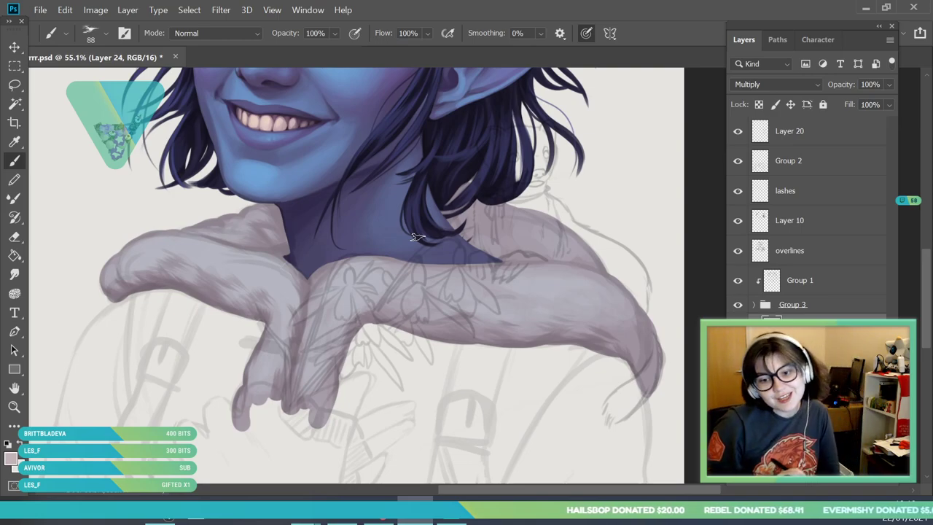
{"action": "left_click_drag", "start_coordinate": [473, 248], "coordinate": [457, 234]}
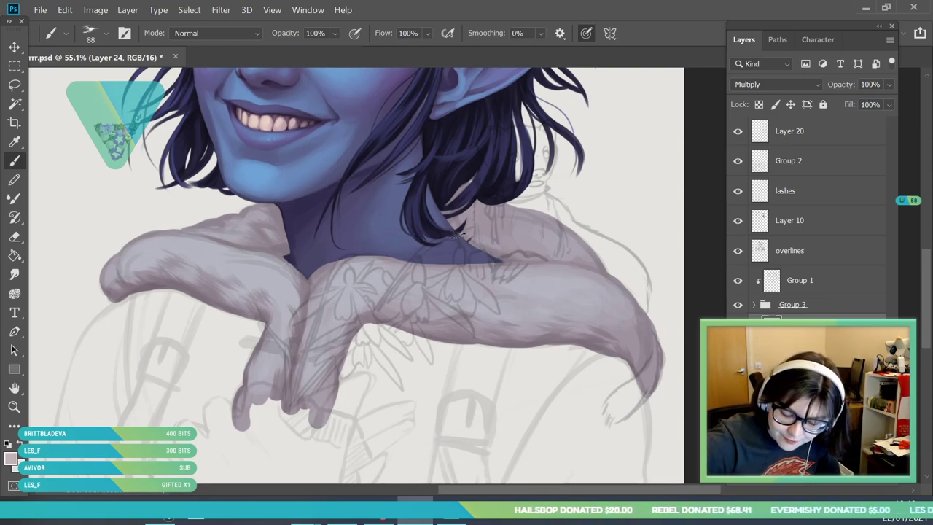
{"action": "left_click_drag", "start_coordinate": [508, 248], "coordinate": [541, 255]}
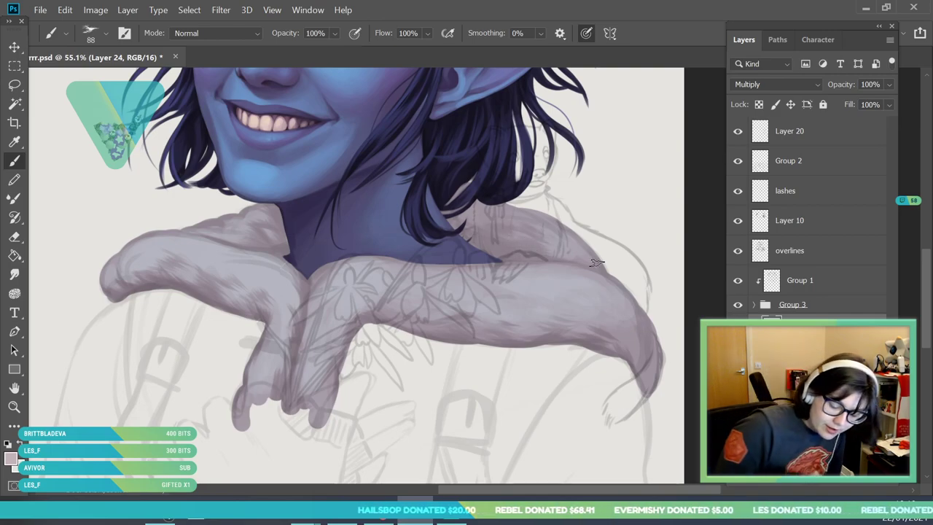
- Hide the Group 2 sketch to check the fur shading on the whole portrait, and show it again
{"action": "key", "text": "z"}
{"action": "left_click_drag", "start_coordinate": [222, 295], "coordinate": [127, 304]}
{"action": "left_click_drag", "start_coordinate": [301, 312], "coordinate": [294, 301]}
{"action": "left_click_drag", "start_coordinate": [264, 177], "coordinate": [280, 220]}
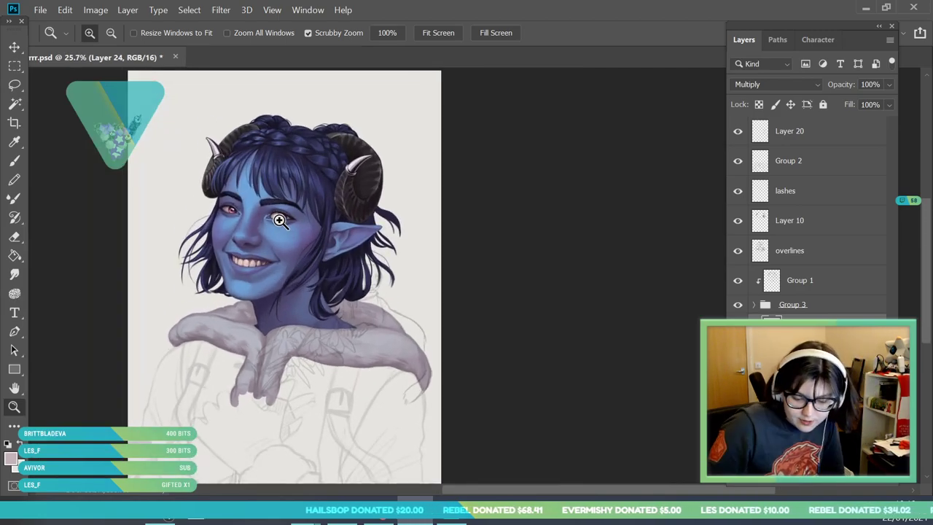
{"action": "left_click", "coordinate": [737, 160]}
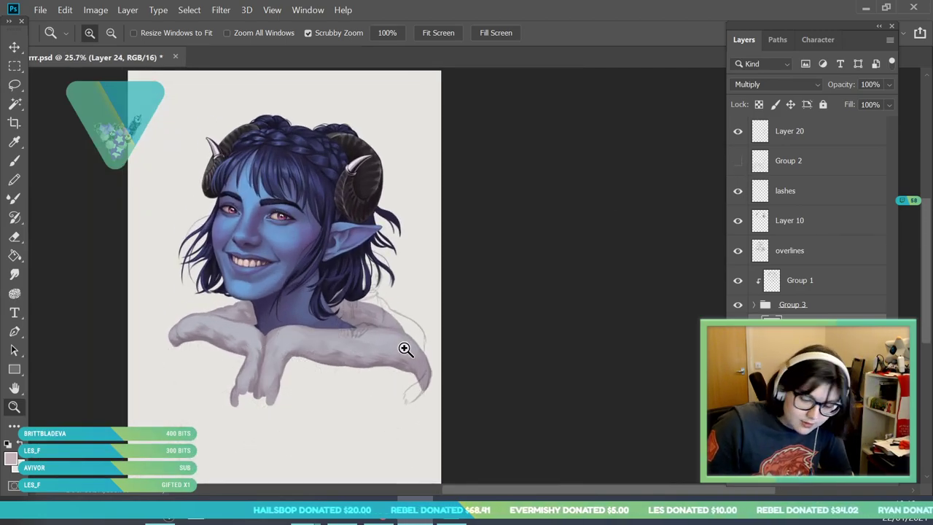
{"action": "left_click", "coordinate": [737, 161]}
- Sample a near-white tone from the lit part of the trim and paint light fur strokes across both halves
{"action": "scroll", "coordinate": [272, 435], "scroll_direction": "up", "scroll_amount": 2}
{"action": "scroll", "coordinate": [273, 444], "scroll_direction": "up", "scroll_amount": 3}
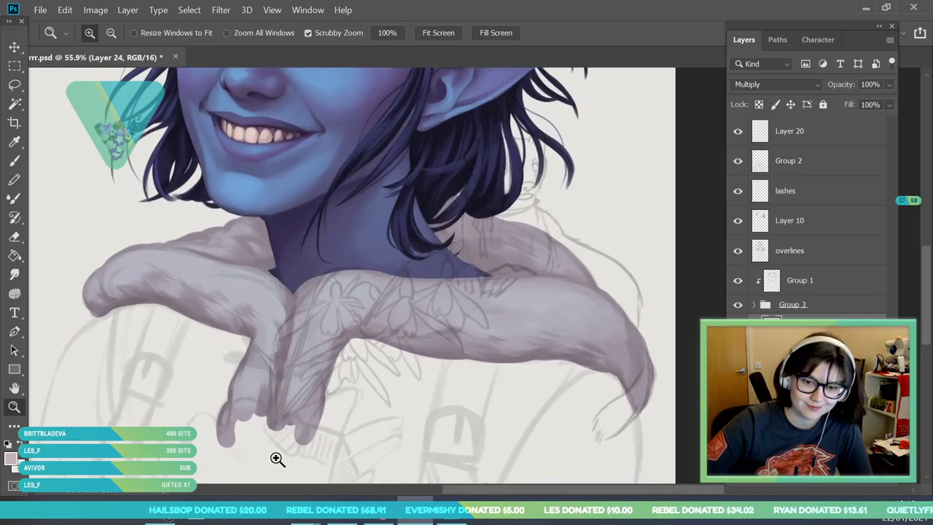
{"action": "left_click_drag", "start_coordinate": [293, 321], "coordinate": [289, 318]}
{"action": "left_click_drag", "start_coordinate": [136, 281], "coordinate": [144, 215]}
{"action": "key", "text": "i"}
{"action": "left_click", "coordinate": [167, 266]}
{"action": "key", "text": "b"}
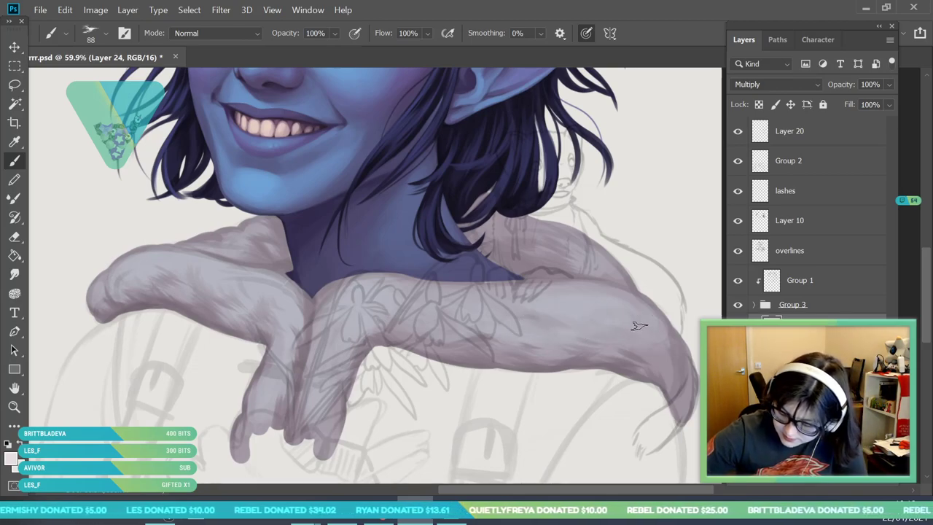
- Sample mid and shadow tones from the trim and refine the fur strokes at its right tip and near the front opening
{"action": "key", "text": "i"}
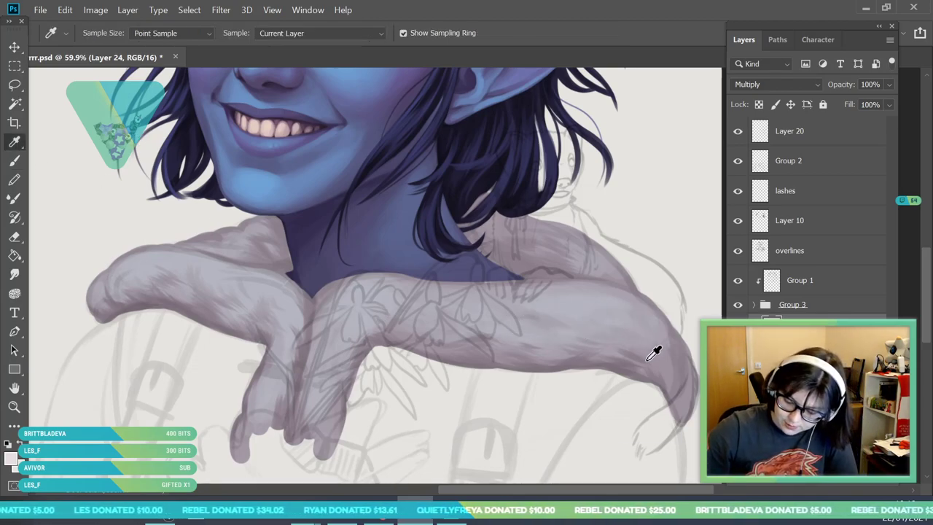
{"action": "left_click", "coordinate": [645, 355]}
{"action": "key", "text": "b"}
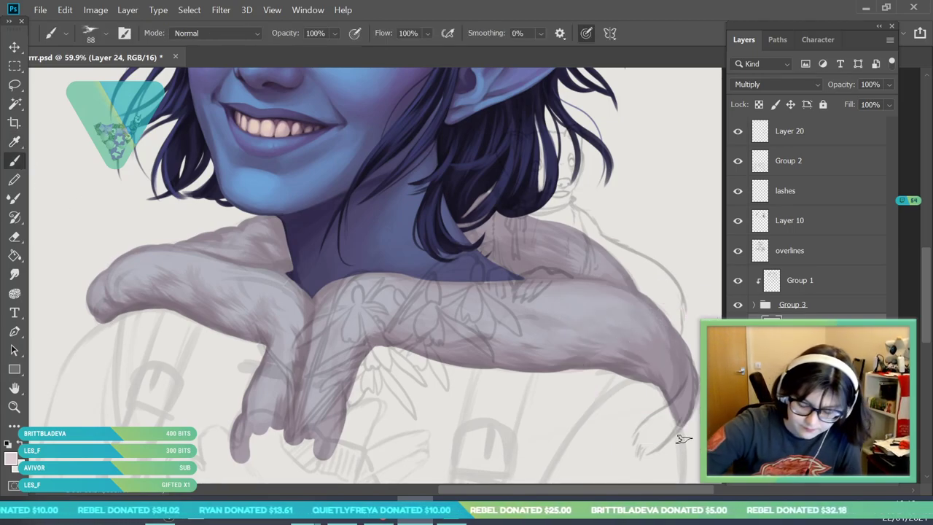
{"action": "key", "text": "i"}
{"action": "left_click", "coordinate": [216, 316]}
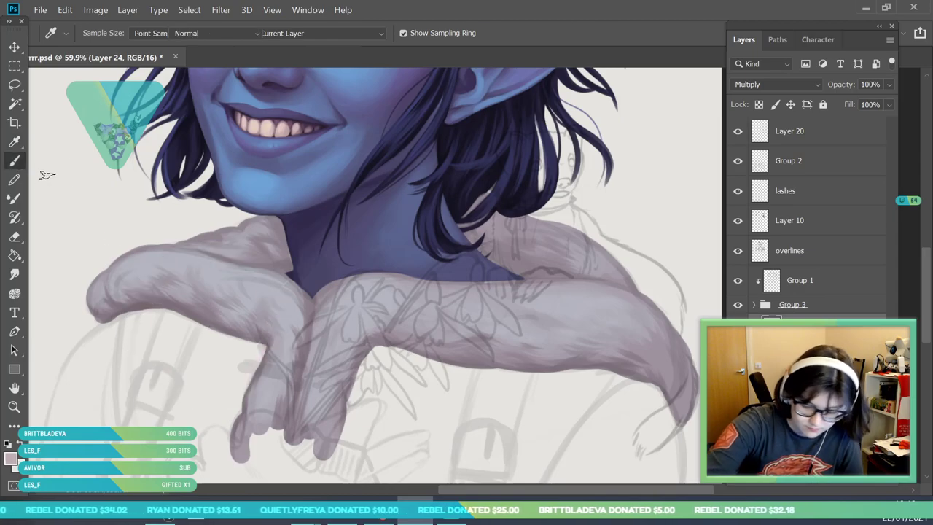
{"action": "key", "text": "b"}
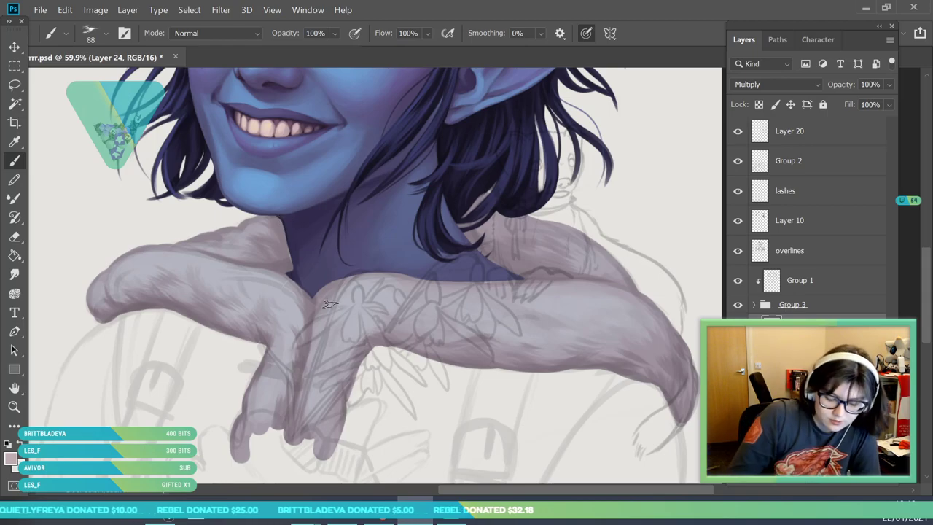
- Set the foreground colour to RGB 153, 126, 134 and paint deeper fur shadows where the trim's halves meet below the neck
{"action": "left_click", "coordinate": [11, 459]}
{"action": "left_click_drag", "start_coordinate": [494, 163], "coordinate": [497, 172]}
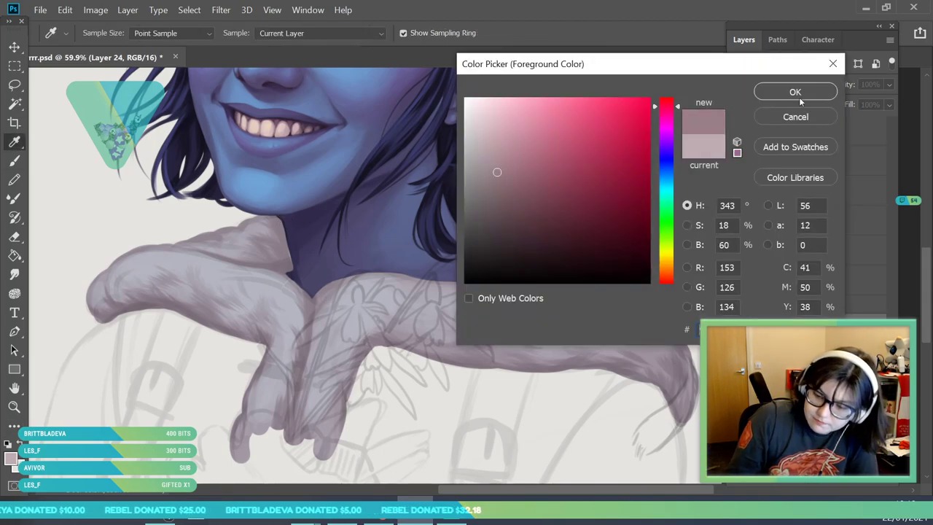
{"action": "left_click", "coordinate": [787, 98]}
{"action": "left_click", "coordinate": [19, 180]}
{"action": "left_click", "coordinate": [15, 161]}
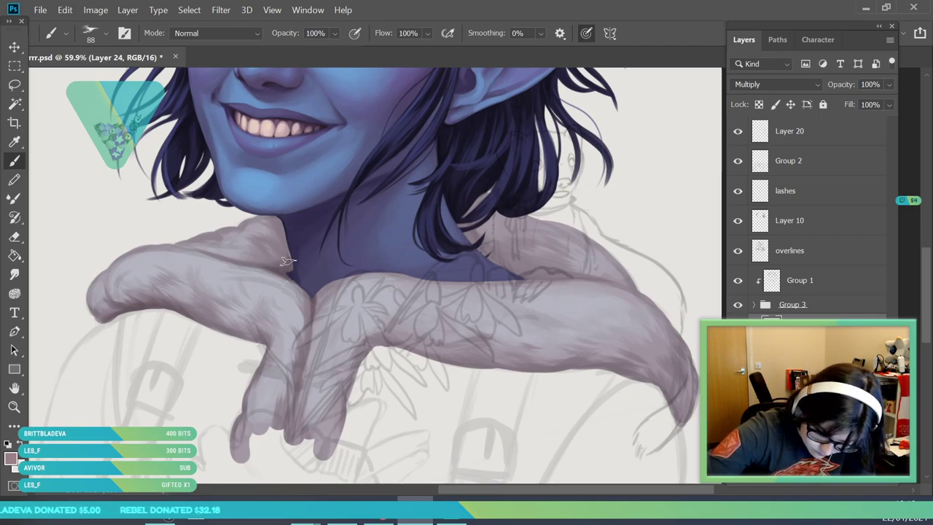
{"action": "left_click", "coordinate": [798, 360]}
{"action": "left_click", "coordinate": [210, 263], "text": "alt"}
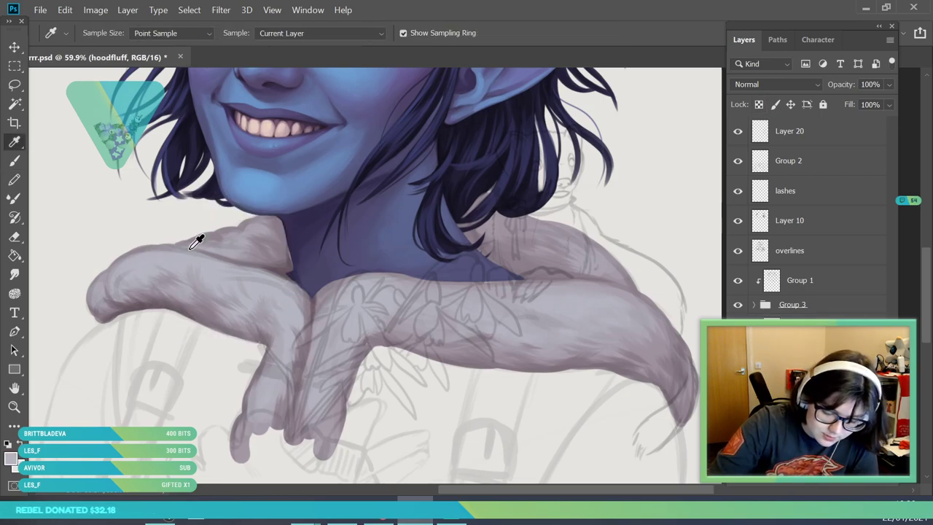
{"action": "key", "text": "b"}
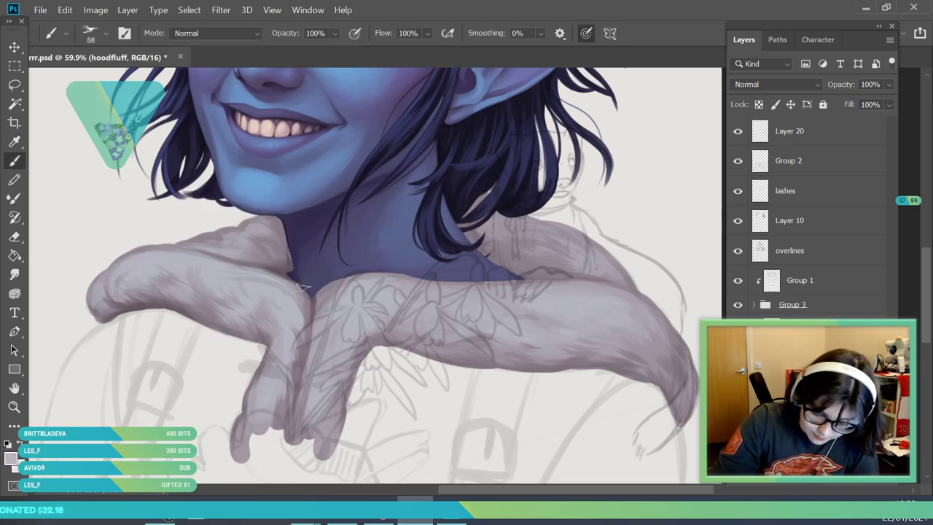
- On the skin layer inside Group 3, clean up the light gap between the neck and the trim's left half, and collapse the group
{"action": "left_click", "coordinate": [754, 305]}
{"action": "left_click", "coordinate": [831, 382]}
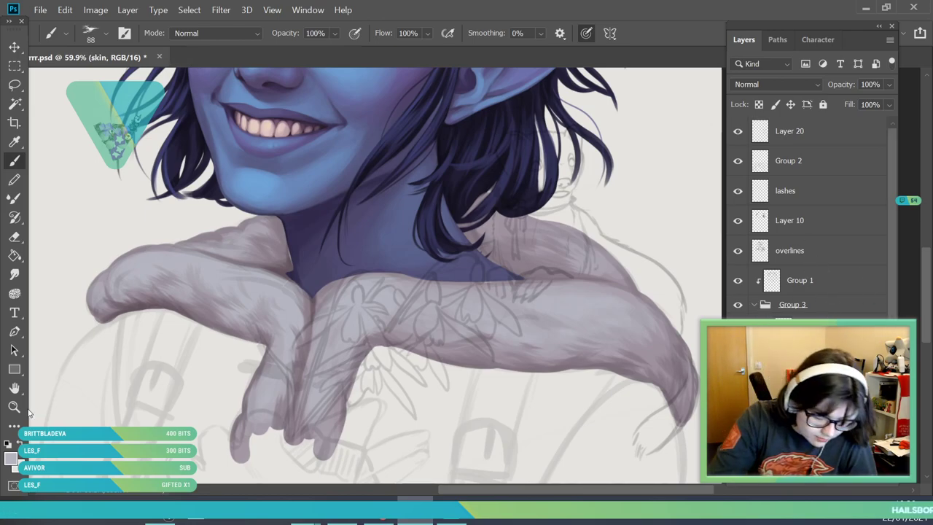
{"action": "key", "text": "z"}
{"action": "left_click", "coordinate": [298, 250]}
{"action": "key", "text": "e"}
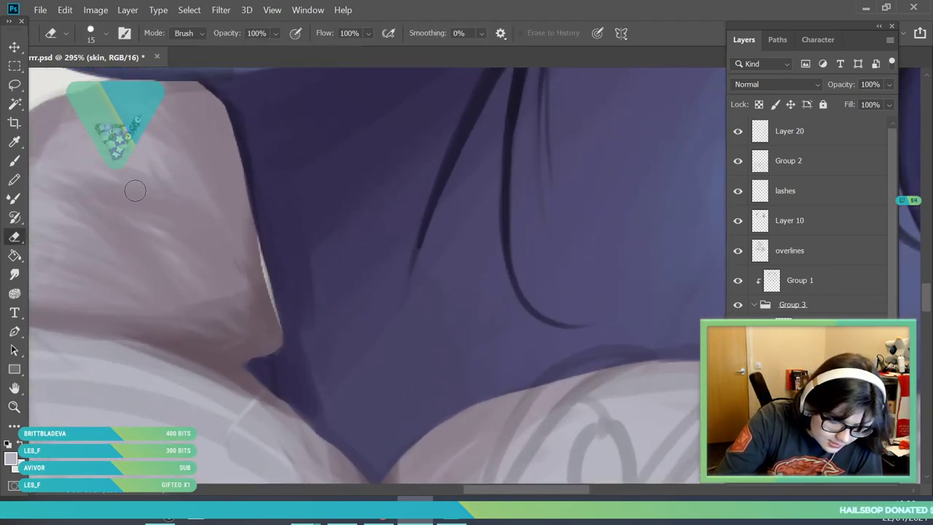
{"action": "left_click_drag", "start_coordinate": [240, 188], "coordinate": [278, 345]}
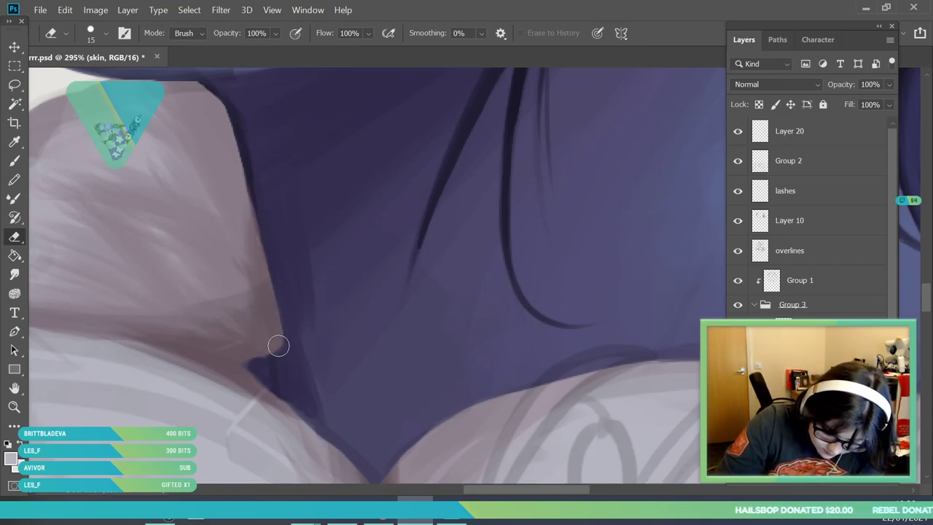
{"action": "left_click", "coordinate": [13, 410]}
{"action": "left_click_drag", "start_coordinate": [378, 330], "coordinate": [333, 359]}
{"action": "left_click", "coordinate": [756, 309]}
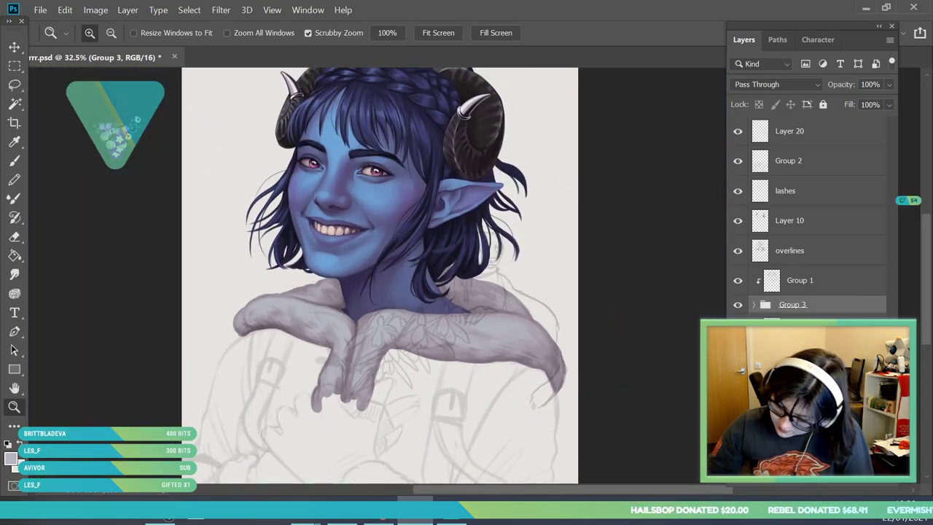
- Lock the transparent pixels of Multiply Layer 24 and paint deeper fur shadows on the trim's lower front ends with a sampled mauve shadow tone
{"action": "left_click", "coordinate": [794, 334]}
{"action": "mouse_move", "coordinate": [445, 359]}
{"action": "left_mouse_down"}
{"action": "mouse_move", "coordinate": [465, 411]}
{"action": "mouse_move", "coordinate": [496, 426]}
{"action": "left_mouse_up"}
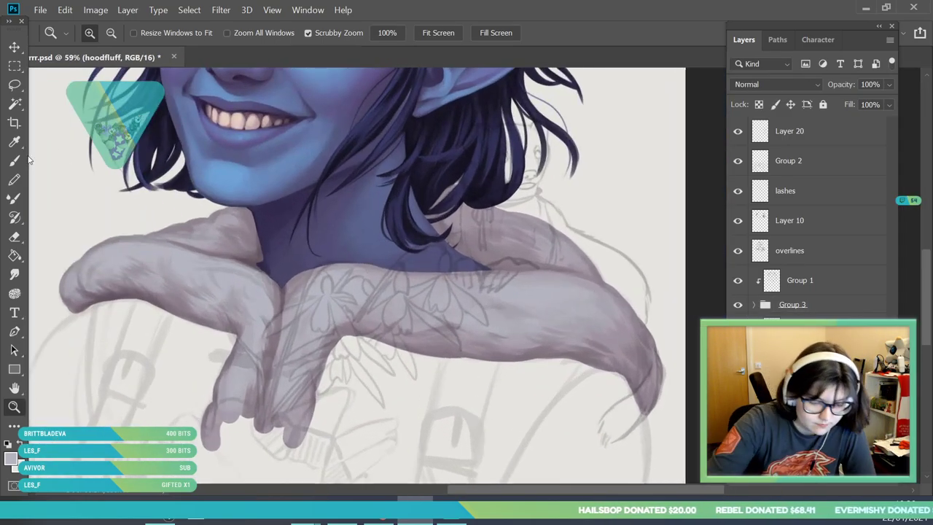
{"action": "key", "text": "i"}
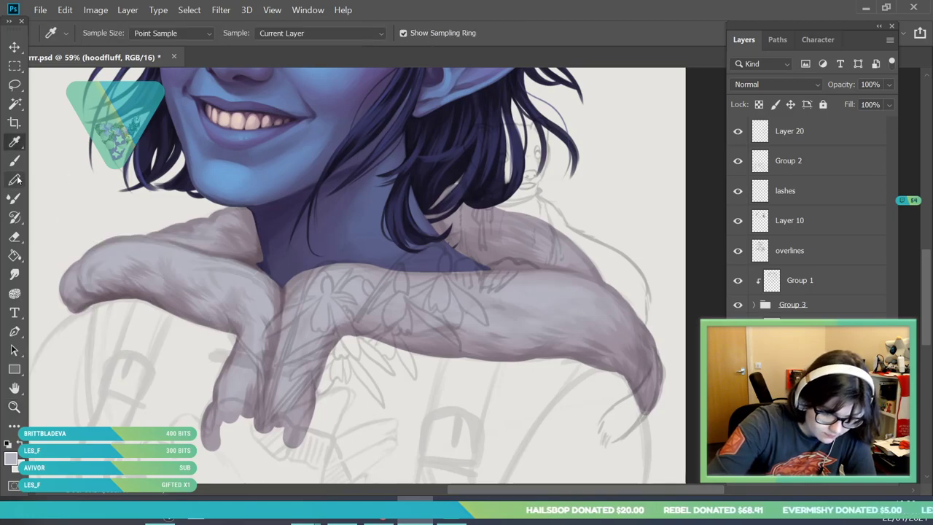
{"action": "left_click", "coordinate": [327, 32]}
{"action": "left_click", "coordinate": [327, 35]}
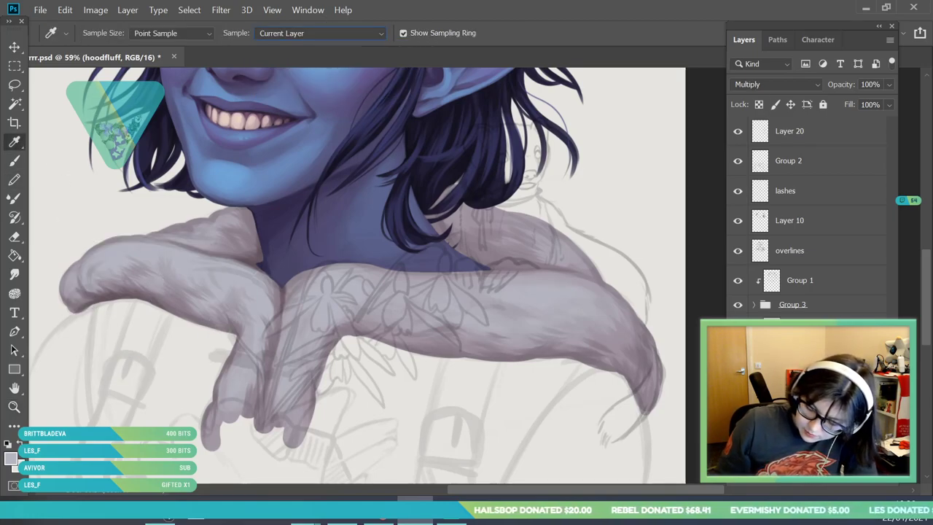
{"action": "key", "text": "ctrl+shift+alt+n"}
{"action": "left_click", "coordinate": [128, 285]}
{"action": "key", "text": "b"}
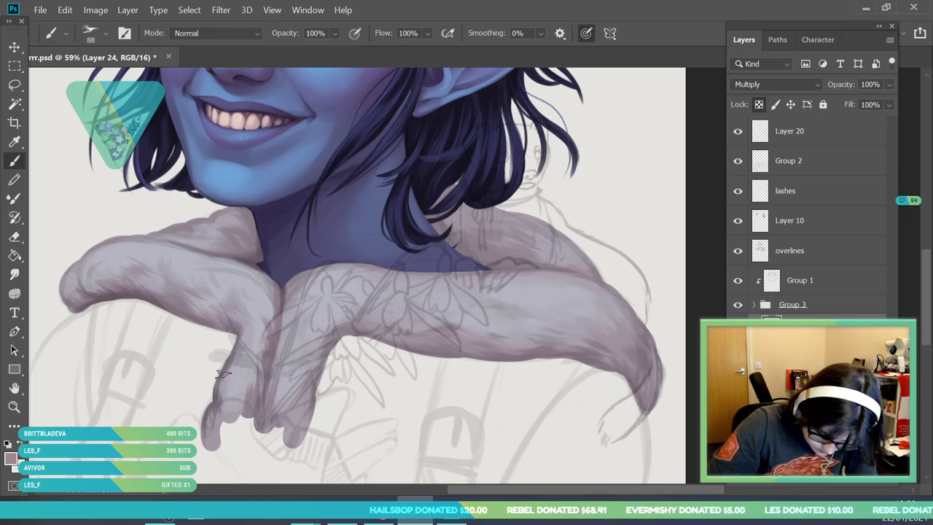
{"action": "left_click_drag", "start_coordinate": [254, 432], "coordinate": [261, 395]}
{"action": "mouse_move", "coordinate": [263, 434]}
{"action": "left_mouse_down"}
{"action": "mouse_move", "coordinate": [314, 413]}
{"action": "mouse_move", "coordinate": [310, 446]}
{"action": "mouse_move", "coordinate": [293, 411]}
{"action": "mouse_move", "coordinate": [265, 421]}
{"action": "mouse_move", "coordinate": [283, 395]}
{"action": "mouse_move", "coordinate": [278, 413]}
{"action": "mouse_move", "coordinate": [309, 392]}
{"action": "left_mouse_up"}
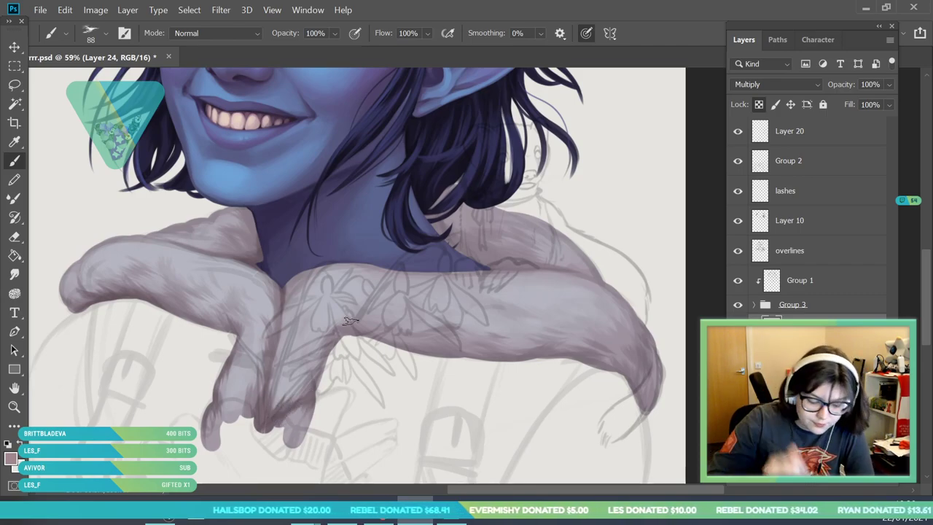
{"action": "left_click_drag", "start_coordinate": [217, 393], "coordinate": [236, 408]}
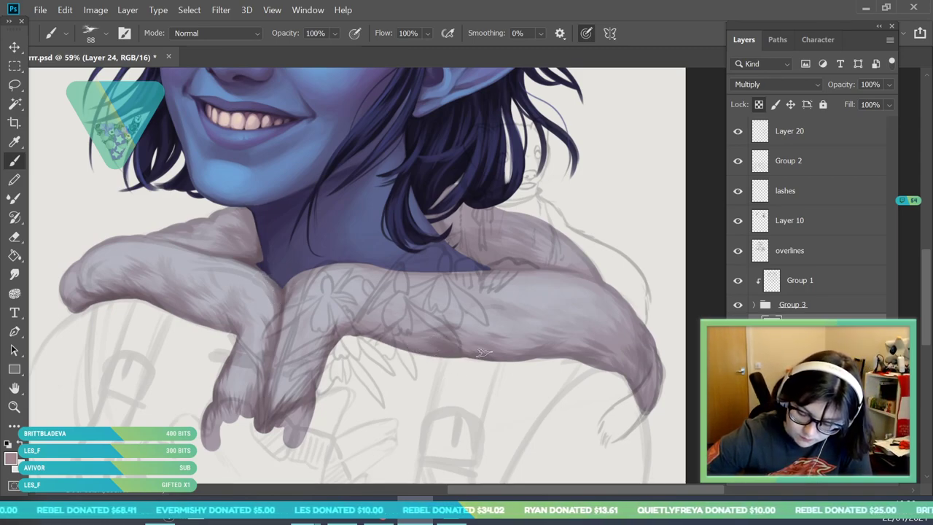
- Sample a pale pink and a white tone from the trim and lighten the upper edges of its right and left halves
{"action": "key", "text": "i"}
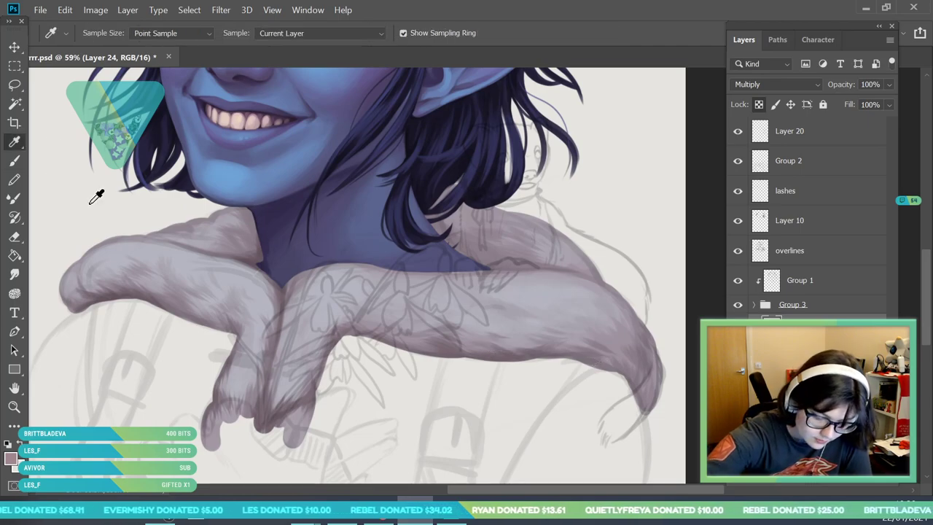
{"action": "left_click", "coordinate": [324, 264]}
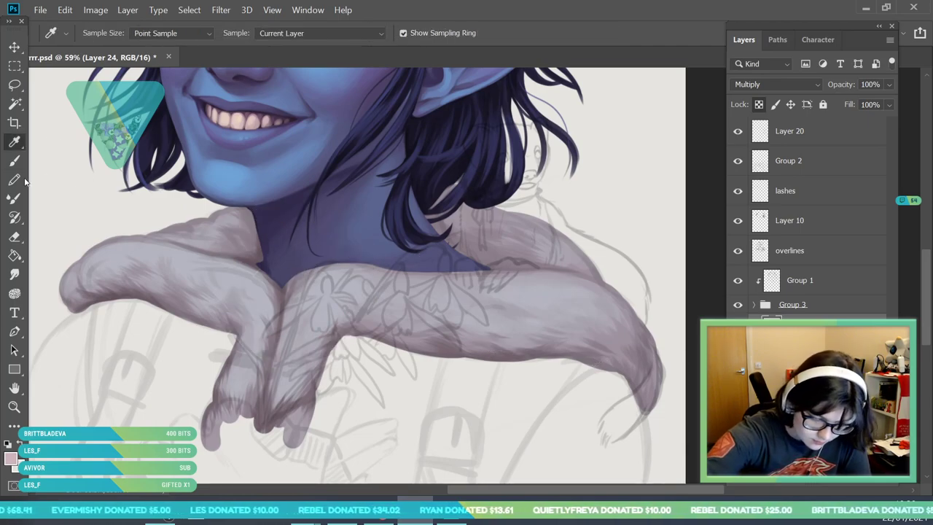
{"action": "key", "text": "b"}
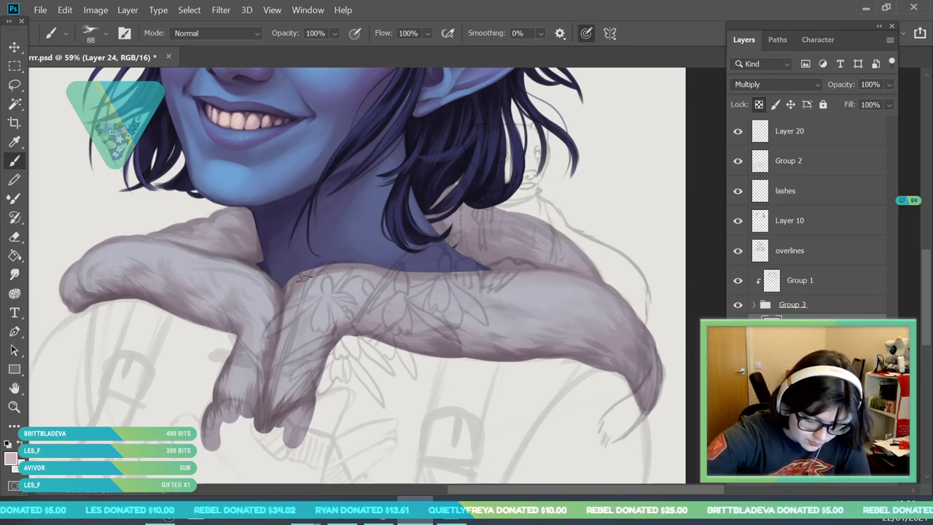
{"action": "key", "text": "i"}
{"action": "left_click", "coordinate": [119, 246]}
{"action": "key", "text": "b"}
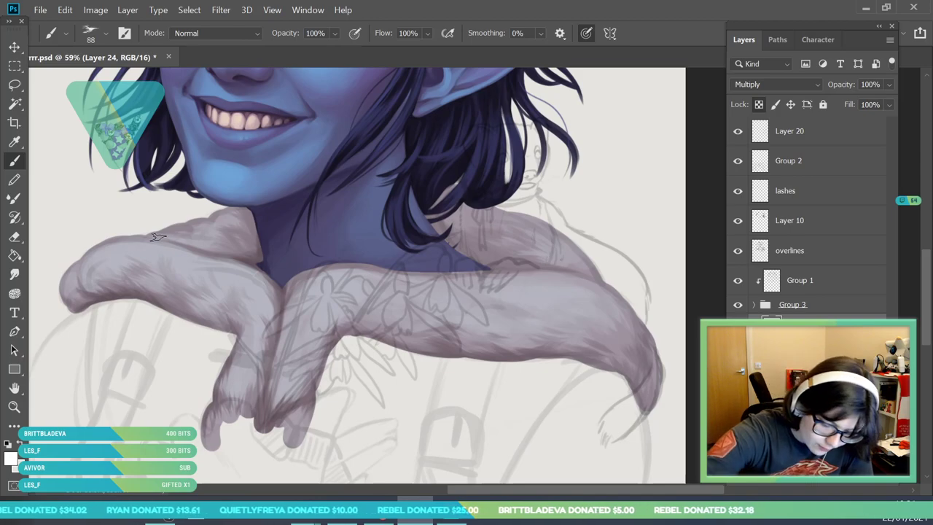
- Toggle the Group 2 sketch off and on to check the trim's fur shading against the portrait
{"action": "left_click", "coordinate": [16, 405]}
{"action": "left_click_drag", "start_coordinate": [282, 330], "coordinate": [243, 448]}
{"action": "left_click_drag", "start_coordinate": [274, 295], "coordinate": [284, 366]}
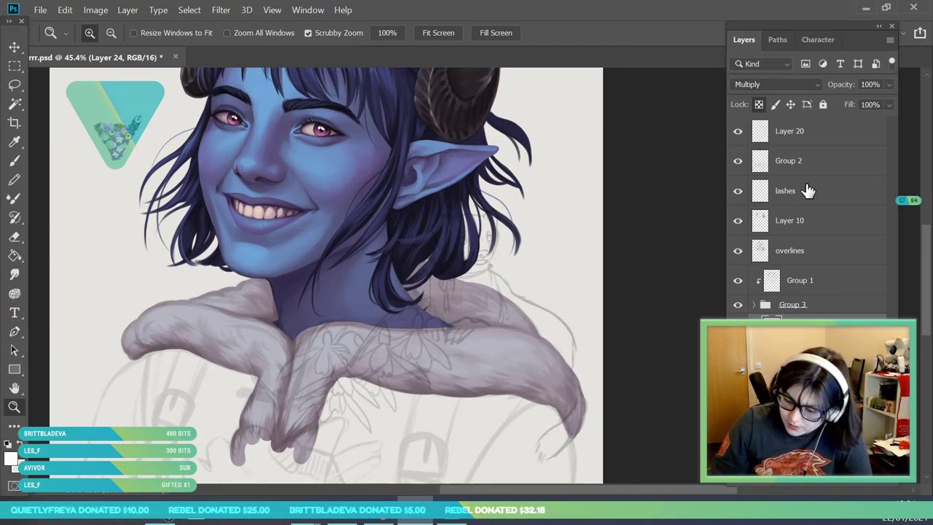
{"action": "left_click", "coordinate": [739, 166]}
{"action": "left_click", "coordinate": [738, 166]}
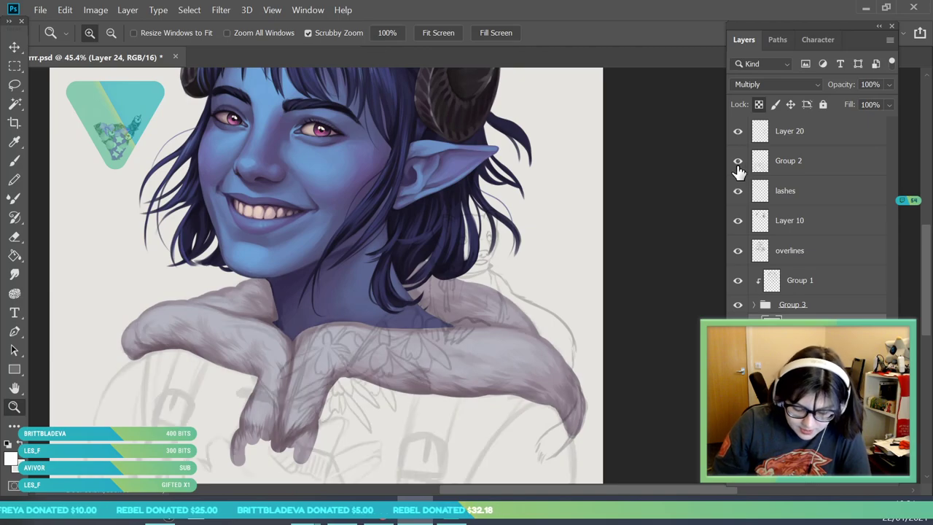
- Erase sketch lines overlapping the fur trim on the Group 2 layer with a 72 px eraser and check the whole portrait
{"action": "left_click", "coordinate": [787, 174]}
{"action": "key", "text": "e"}
{"action": "left_click", "coordinate": [106, 33]}
{"action": "left_click", "coordinate": [107, 73]}
{"action": "left_click", "coordinate": [255, 348]}
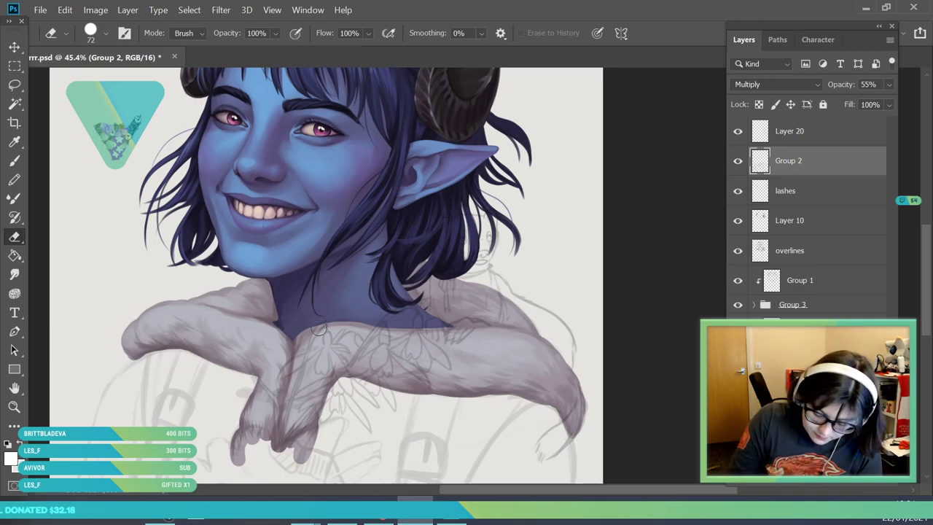
{"action": "left_click", "coordinate": [14, 407]}
{"action": "left_click_drag", "start_coordinate": [269, 295], "coordinate": [222, 320]}
{"action": "left_click_drag", "start_coordinate": [365, 324], "coordinate": [276, 357]}
{"action": "left_click_drag", "start_coordinate": [401, 323], "coordinate": [449, 427]}
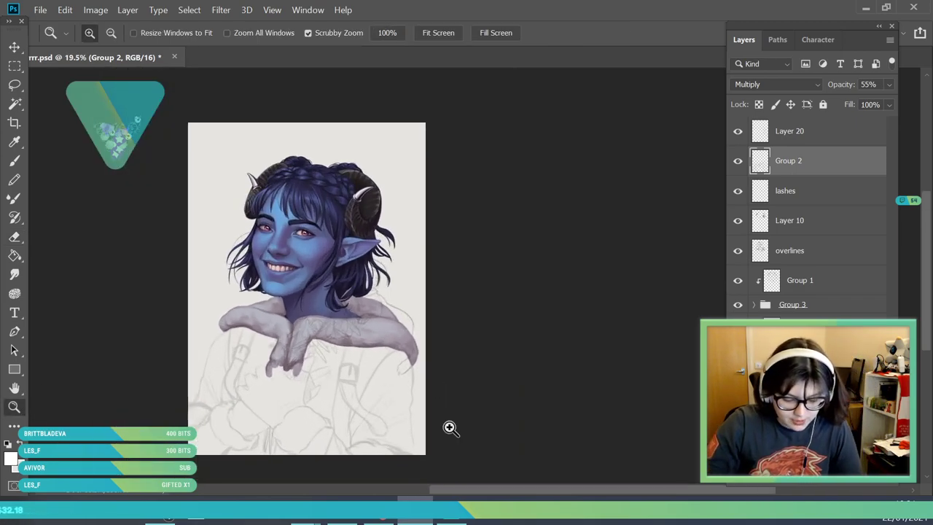
{"action": "left_click_drag", "start_coordinate": [329, 370], "coordinate": [328, 372]}
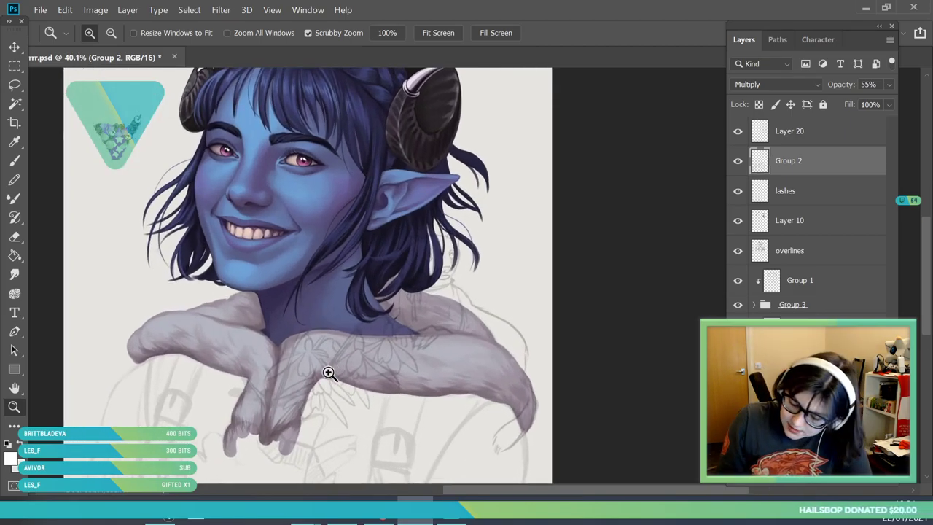
- Select the hoodfluff layer and set the foreground colour to a warm off-white, RGB 216, 213, 204
{"action": "left_click", "coordinate": [801, 394]}
{"action": "left_click_drag", "start_coordinate": [195, 418], "coordinate": [216, 447]}
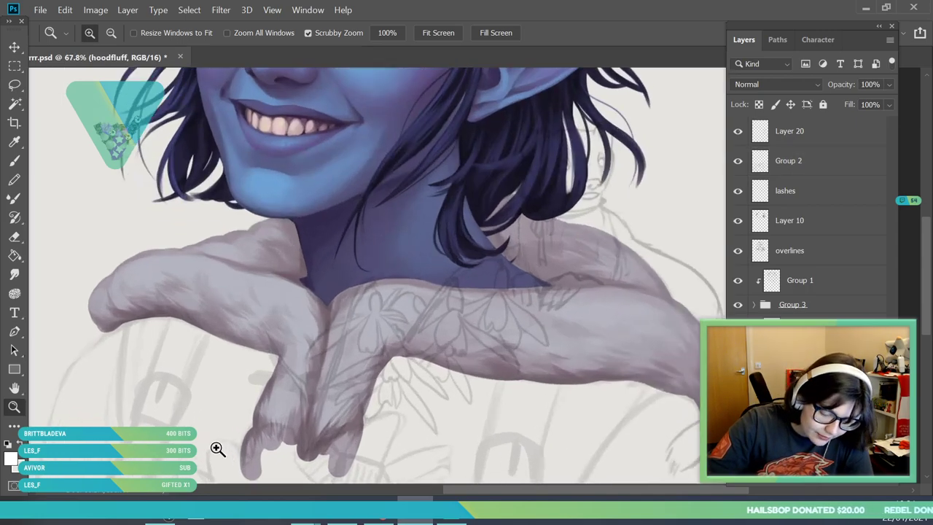
{"action": "key", "text": "i"}
{"action": "left_click", "coordinate": [183, 246]}
{"action": "left_click", "coordinate": [10, 457]}
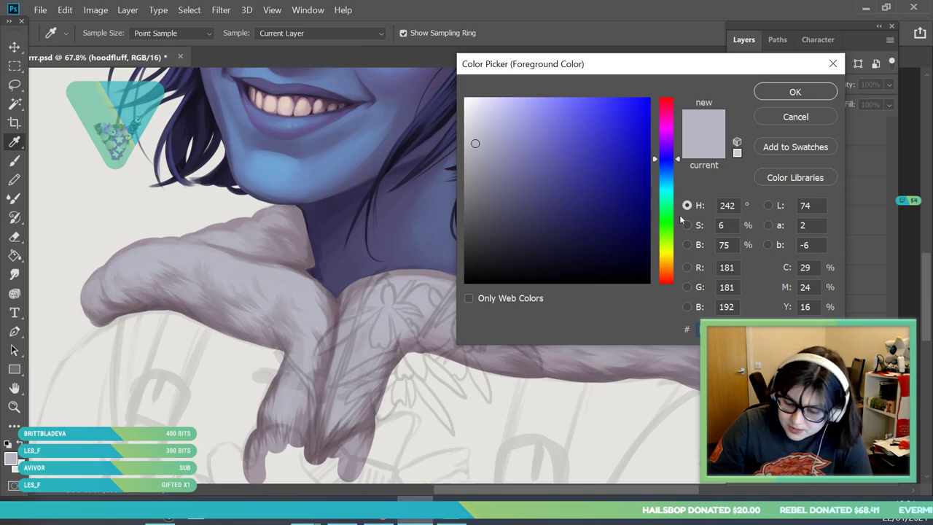
{"action": "left_click", "coordinate": [668, 261]}
{"action": "left_click", "coordinate": [474, 126]}
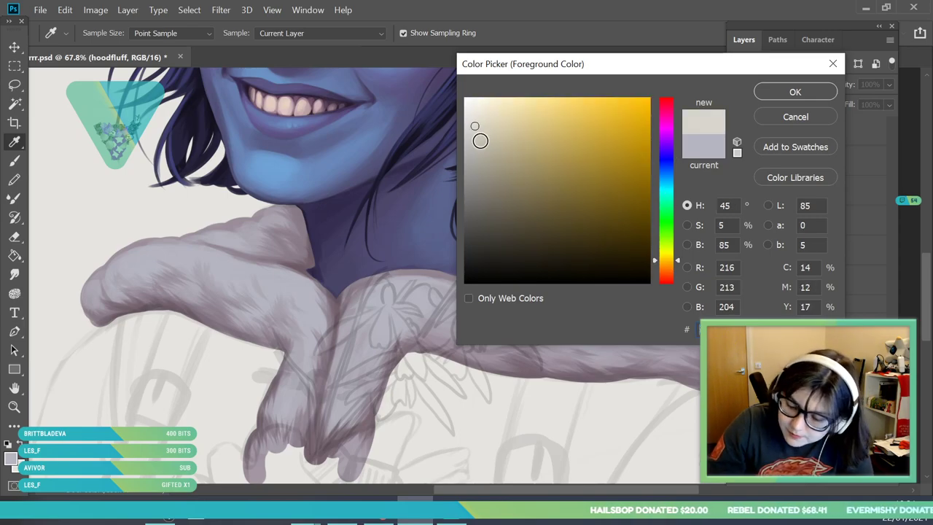
{"action": "left_click", "coordinate": [820, 92]}
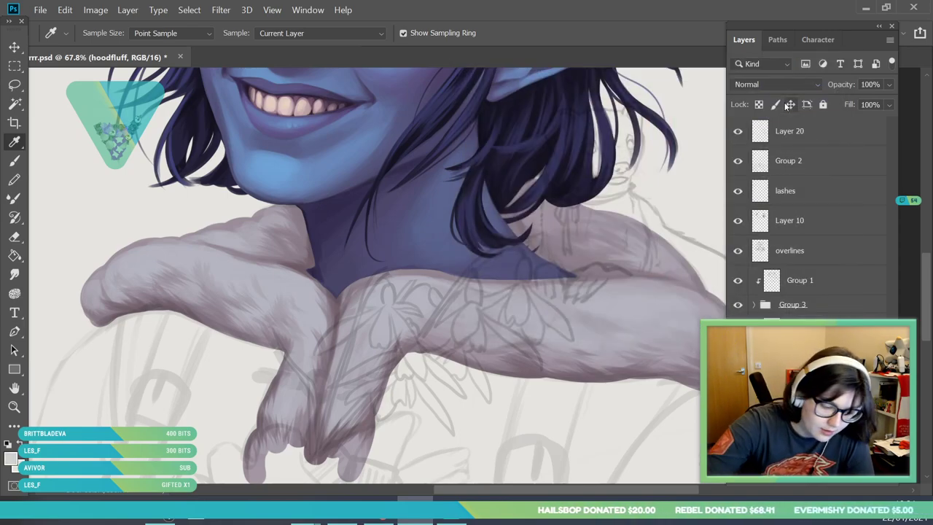
- Paint warm off-white fur highlights across the trim's left half, reducing the fur brush to 39 px for finer strokes
{"action": "key", "text": "b"}
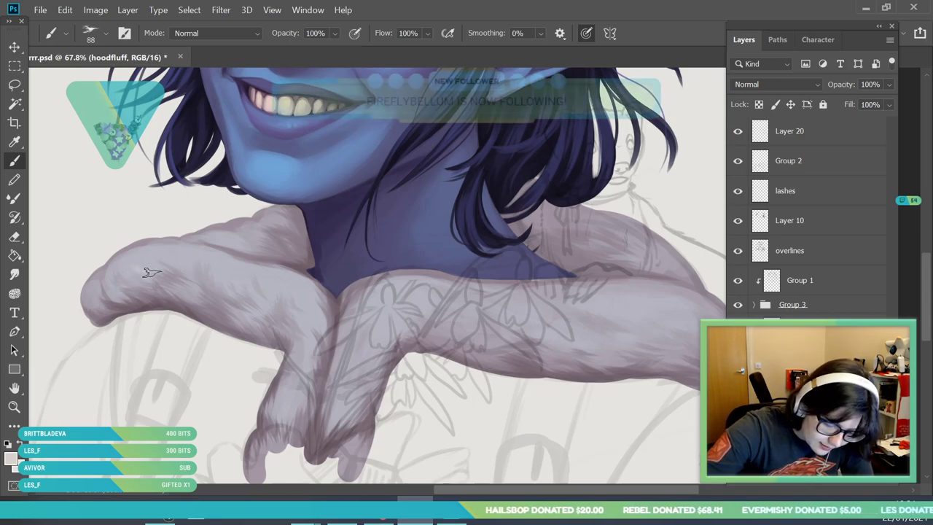
{"action": "left_click_drag", "start_coordinate": [172, 257], "coordinate": [181, 252]}
{"action": "mouse_move", "coordinate": [175, 290]}
{"action": "left_mouse_down"}
{"action": "mouse_move", "coordinate": [224, 281]}
{"action": "mouse_move", "coordinate": [213, 265]}
{"action": "mouse_move", "coordinate": [250, 281]}
{"action": "mouse_move", "coordinate": [242, 282]}
{"action": "mouse_move", "coordinate": [252, 266]}
{"action": "mouse_move", "coordinate": [273, 284]}
{"action": "left_mouse_up"}
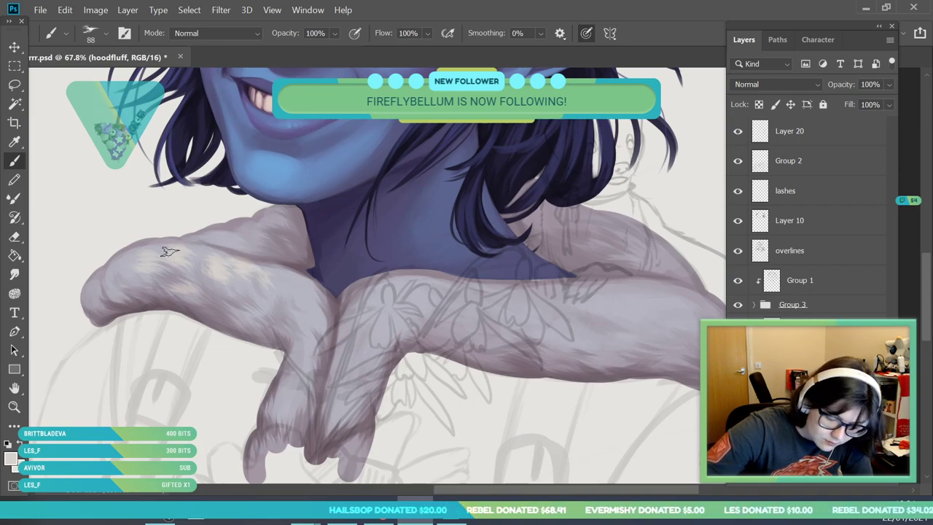
{"action": "left_click", "coordinate": [106, 33]}
{"action": "left_click", "coordinate": [99, 80]}
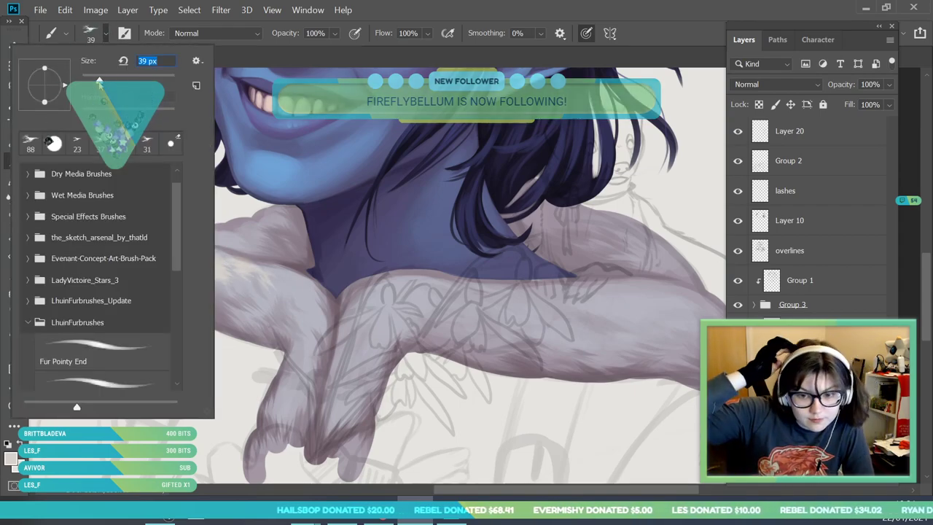
{"action": "left_click", "coordinate": [270, 279]}
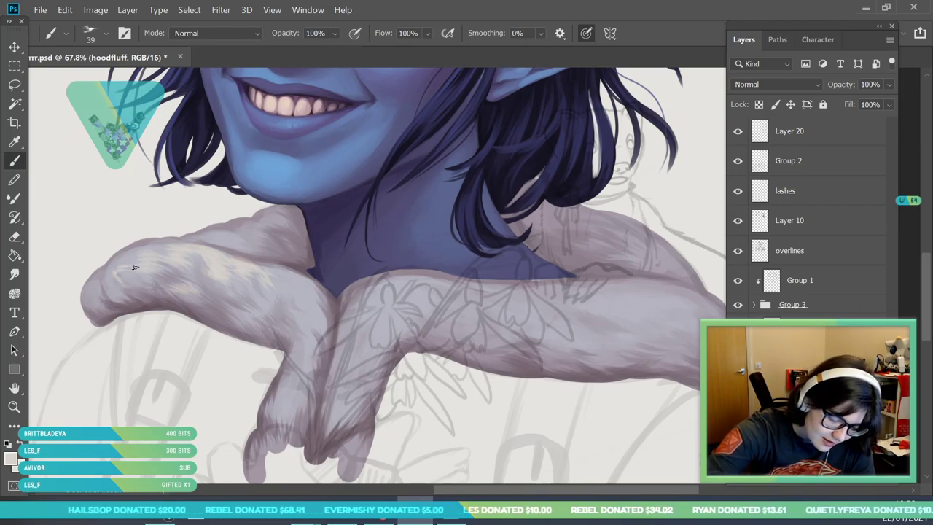
- Select the overlines layer and paint fine off-white fur strokes on the rear fold of the trim's left half
{"action": "left_click", "coordinate": [809, 247]}
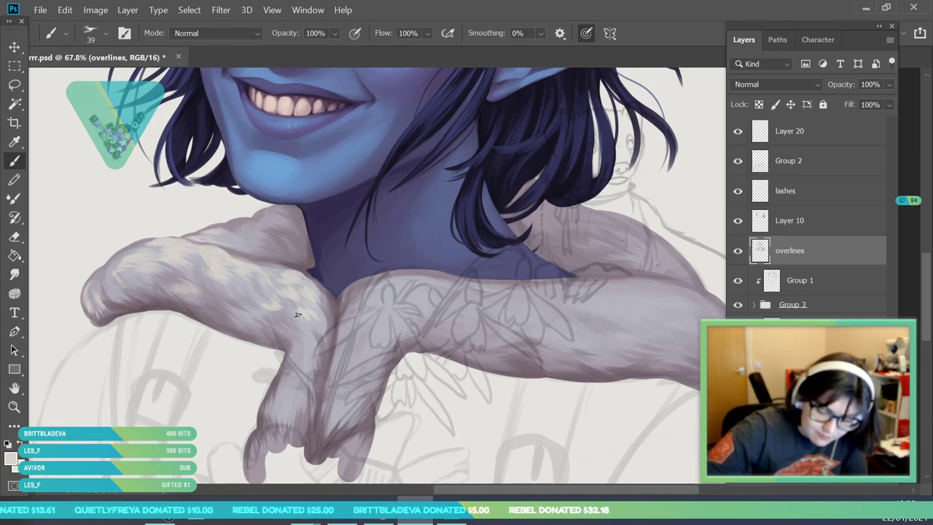
{"action": "left_click", "coordinate": [15, 408]}
{"action": "left_click_drag", "start_coordinate": [235, 278], "coordinate": [144, 287]}
{"action": "left_click_drag", "start_coordinate": [269, 196], "coordinate": [301, 212]}
{"action": "mouse_move", "coordinate": [191, 338]}
{"action": "left_mouse_down"}
{"action": "mouse_move", "coordinate": [214, 362]}
{"action": "mouse_move", "coordinate": [249, 371]}
{"action": "left_mouse_up"}
{"action": "left_click", "coordinate": [15, 161]}
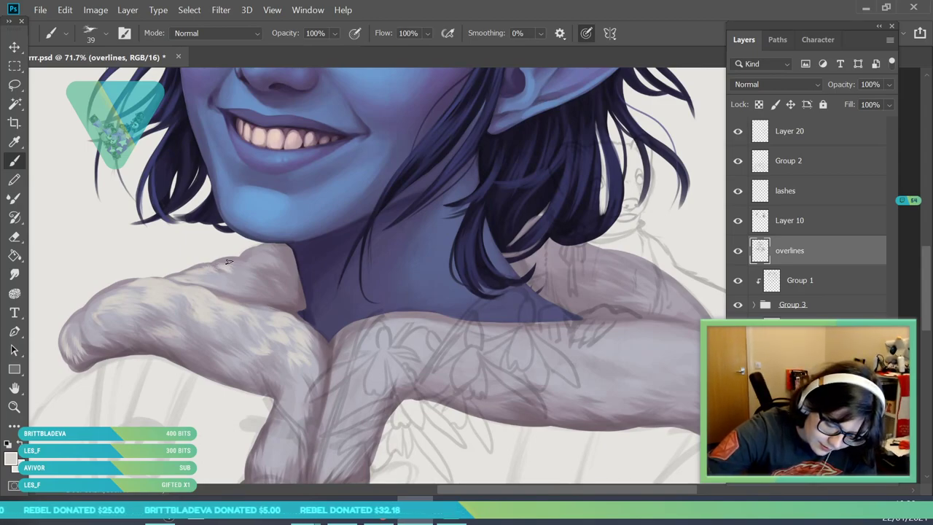
- Paint off-white fur highlights down the hanging front end of the trim's left half on the overlines layer
{"action": "key", "text": "z"}
{"action": "left_click_drag", "start_coordinate": [211, 324], "coordinate": [173, 410]}
{"action": "left_click_drag", "start_coordinate": [242, 353], "coordinate": [270, 405]}
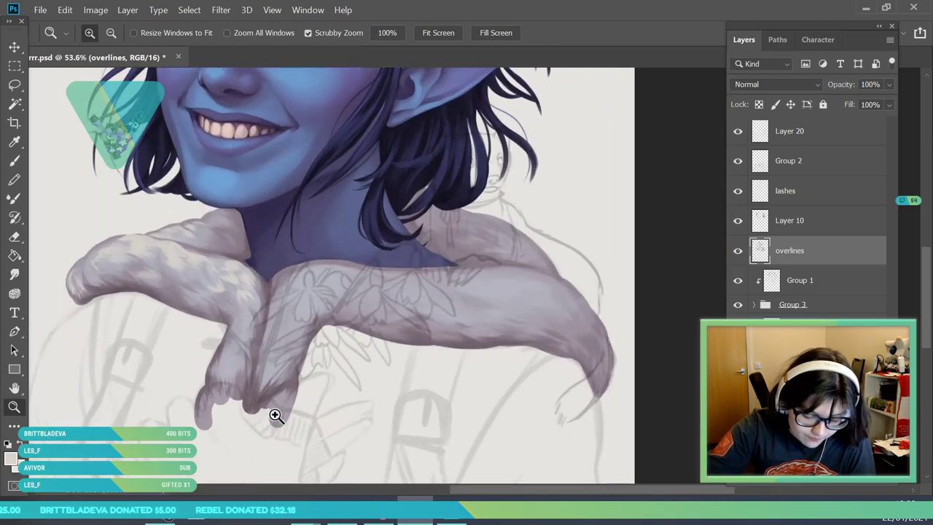
{"action": "left_click", "coordinate": [270, 405]}
{"action": "key", "text": "b"}
{"action": "mouse_move", "coordinate": [167, 368]}
{"action": "left_mouse_down"}
{"action": "mouse_move", "coordinate": [179, 362]}
{"action": "mouse_move", "coordinate": [196, 338]}
{"action": "mouse_move", "coordinate": [183, 337]}
{"action": "mouse_move", "coordinate": [189, 328]}
{"action": "mouse_move", "coordinate": [200, 347]}
{"action": "mouse_move", "coordinate": [214, 329]}
{"action": "left_mouse_up"}
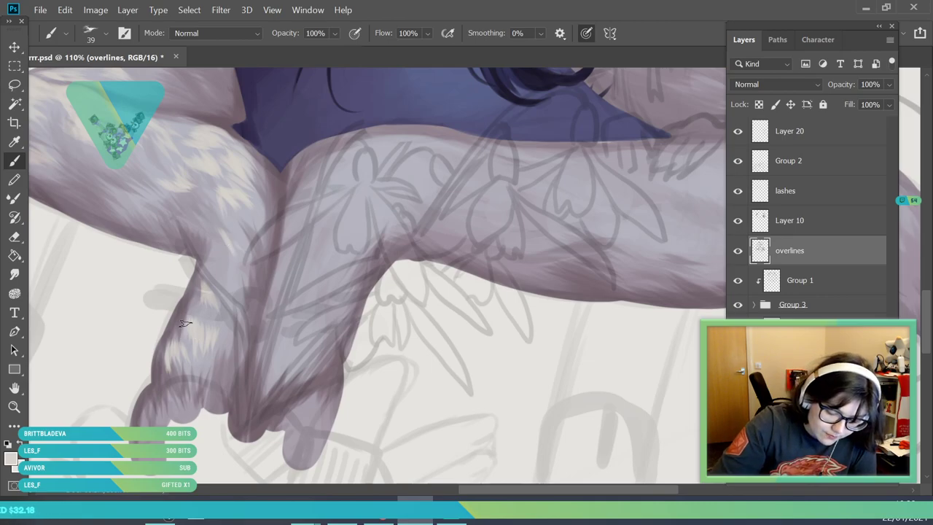
- Paint off-white fur highlights on the hanging front end and inner neckline fold of the trim's right half
{"action": "left_click", "coordinate": [14, 408]}
{"action": "left_click_drag", "start_coordinate": [251, 312], "coordinate": [193, 314]}
{"action": "left_click_drag", "start_coordinate": [313, 309], "coordinate": [360, 319]}
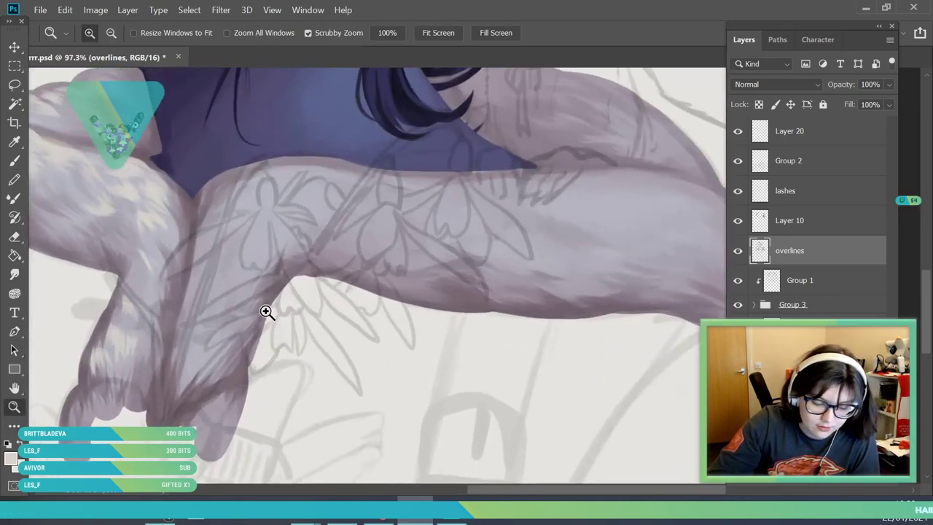
{"action": "left_click", "coordinate": [16, 161]}
{"action": "key", "text": "b"}
{"action": "mouse_move", "coordinate": [207, 292]}
{"action": "left_mouse_down"}
{"action": "mouse_move", "coordinate": [225, 261]}
{"action": "mouse_move", "coordinate": [213, 297]}
{"action": "left_mouse_up"}
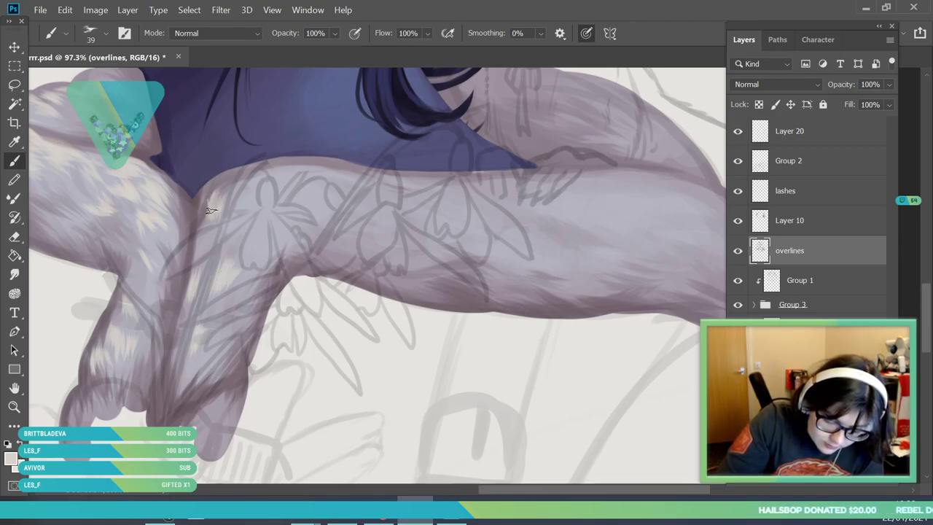
{"action": "left_click_drag", "start_coordinate": [217, 199], "coordinate": [214, 187]}
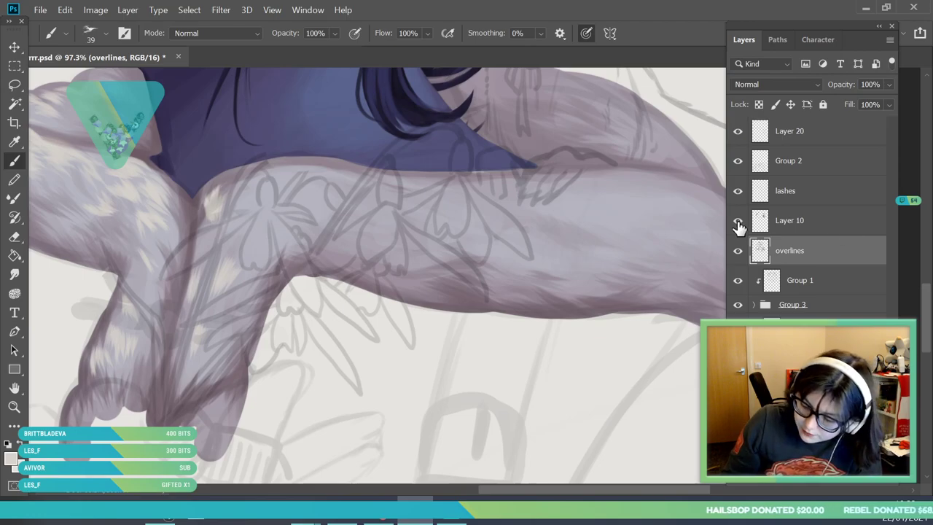
- Move Group 2 directly beneath the overlines layer in the stack, and make overlines the active layer again
{"action": "left_click", "coordinate": [15, 407]}
{"action": "left_click_drag", "start_coordinate": [283, 285], "coordinate": [197, 364]}
{"action": "left_click_drag", "start_coordinate": [224, 168], "coordinate": [227, 173]}
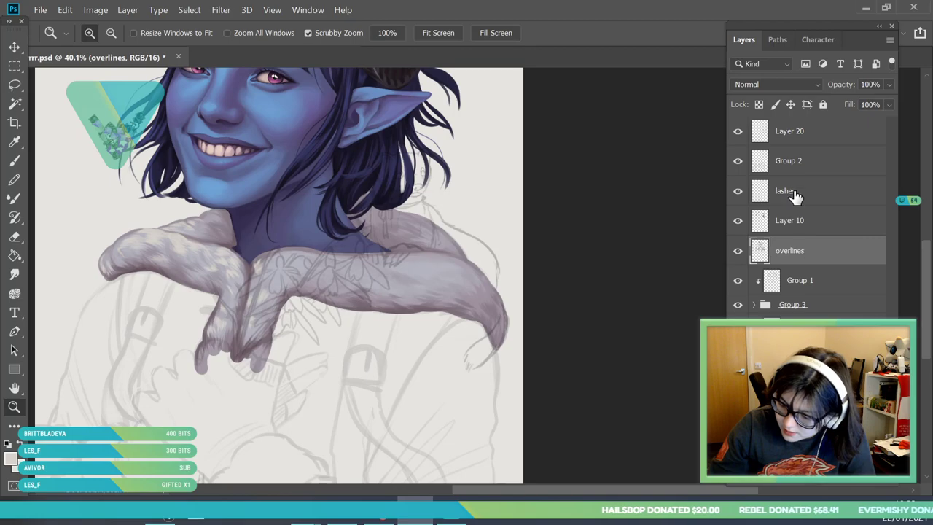
{"action": "left_click", "coordinate": [738, 163]}
{"action": "left_click", "coordinate": [738, 162]}
{"action": "mouse_move", "coordinate": [808, 166]}
{"action": "left_mouse_down"}
{"action": "mouse_move", "coordinate": [822, 208]}
{"action": "mouse_move", "coordinate": [823, 266]}
{"action": "left_mouse_up"}
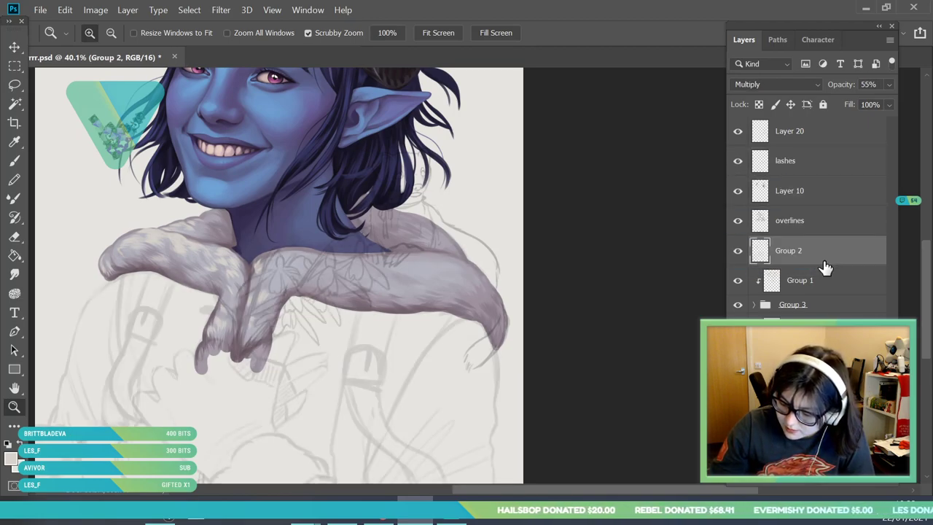
{"action": "left_click", "coordinate": [818, 227]}
- Add more off-white fur highlights to the right half's front fold and along its upper neckline edge
{"action": "mouse_move", "coordinate": [263, 302]}
{"action": "left_mouse_down"}
{"action": "mouse_move", "coordinate": [277, 360]}
{"action": "mouse_move", "coordinate": [283, 347]}
{"action": "left_mouse_up"}
{"action": "left_click", "coordinate": [14, 160]}
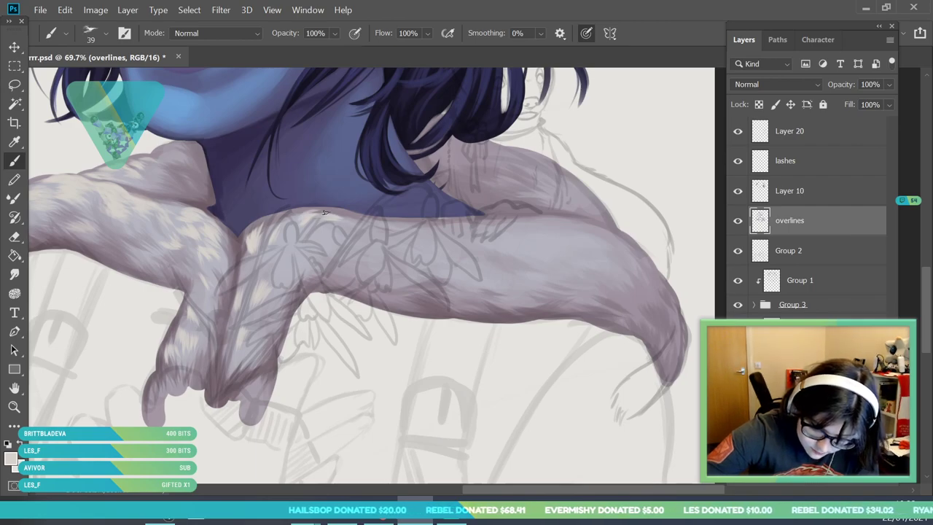
{"action": "left_click", "coordinate": [19, 409]}
{"action": "left_click_drag", "start_coordinate": [251, 210], "coordinate": [243, 469]}
{"action": "left_click_drag", "start_coordinate": [411, 247], "coordinate": [361, 237]}
{"action": "left_click_drag", "start_coordinate": [313, 117], "coordinate": [357, 165]}
{"action": "mouse_move", "coordinate": [294, 330]}
{"action": "left_mouse_down"}
{"action": "mouse_move", "coordinate": [296, 343]}
{"action": "mouse_move", "coordinate": [286, 337]}
{"action": "left_mouse_up"}
- Enlarge the fur brush to 66 px, resample off-white from the left half, and paint broader highlights across the trim's right half
{"action": "left_click", "coordinate": [15, 162]}
{"action": "left_click", "coordinate": [105, 34]}
{"action": "left_click_drag", "start_coordinate": [101, 78], "coordinate": [112, 78]}
{"action": "left_click", "coordinate": [416, 328]}
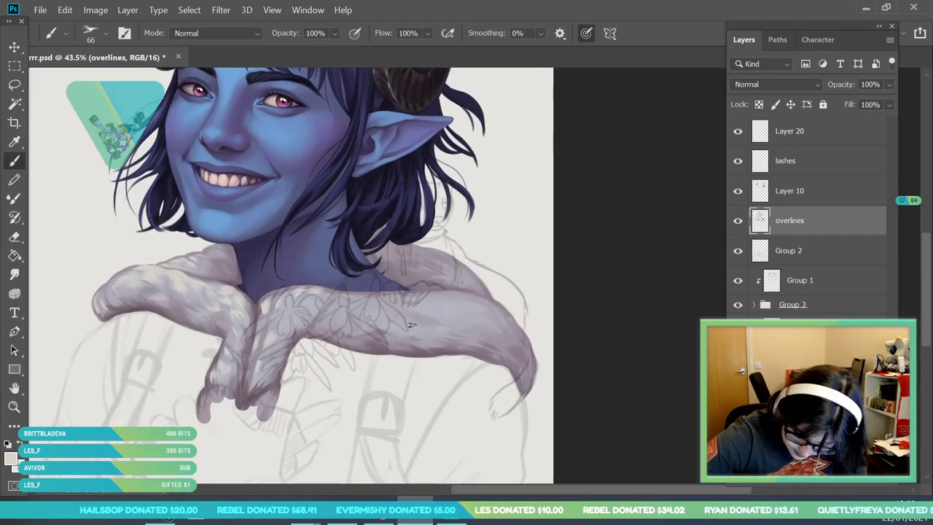
{"action": "key", "text": "i"}
{"action": "left_click", "coordinate": [223, 299]}
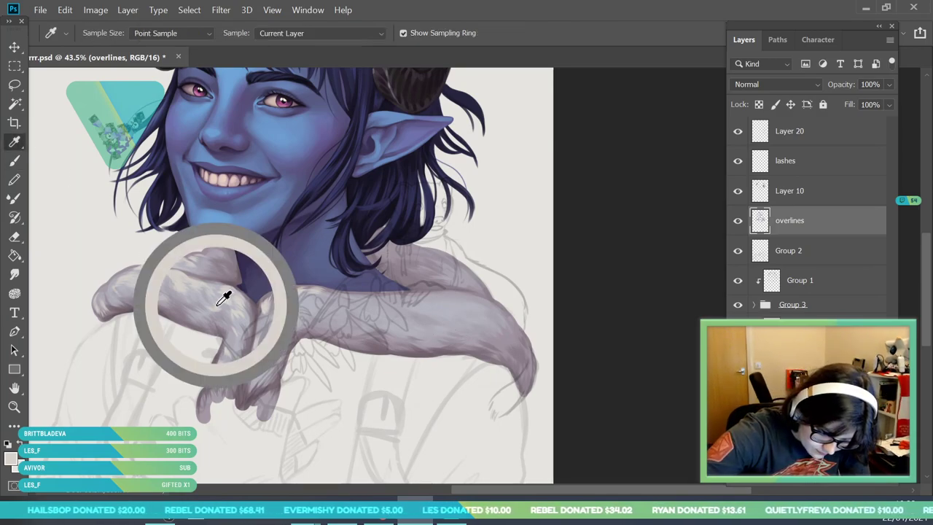
{"action": "left_click", "coordinate": [137, 284]}
{"action": "key", "text": "b"}
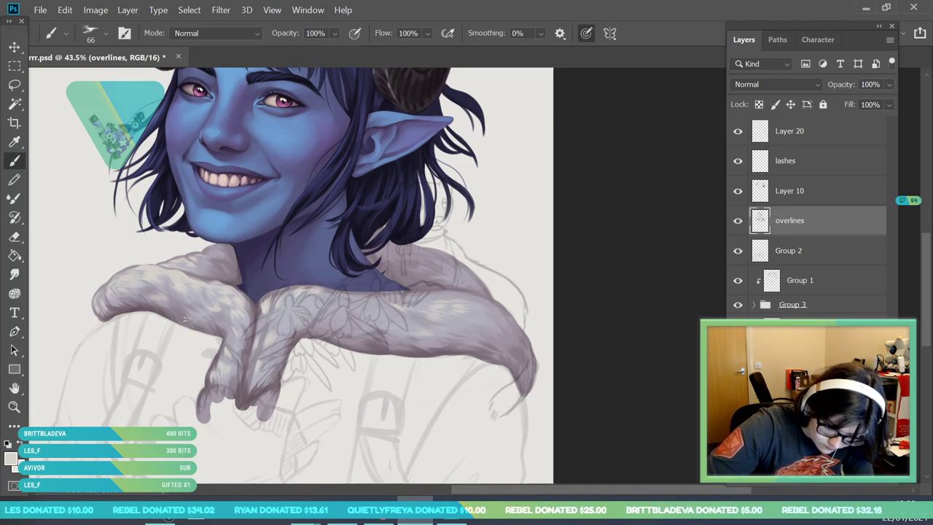
- Reduce the fur brush to 37 px and paint fine fur strokes along the lower edge of the trim's left half
{"action": "key", "text": "z"}
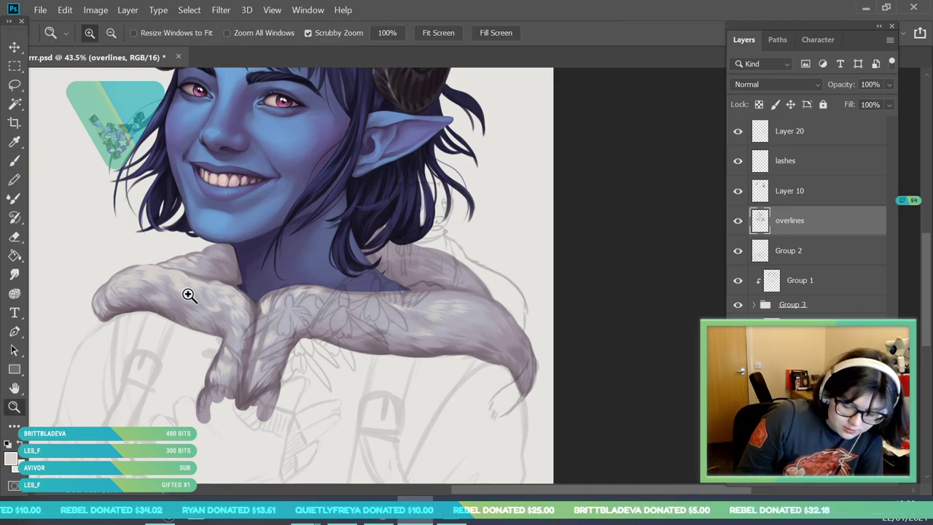
{"action": "left_click_drag", "start_coordinate": [171, 302], "coordinate": [171, 421]}
{"action": "left_click_drag", "start_coordinate": [175, 332], "coordinate": [198, 357]}
{"action": "left_click_drag", "start_coordinate": [158, 312], "coordinate": [107, 241]}
{"action": "key", "text": "b"}
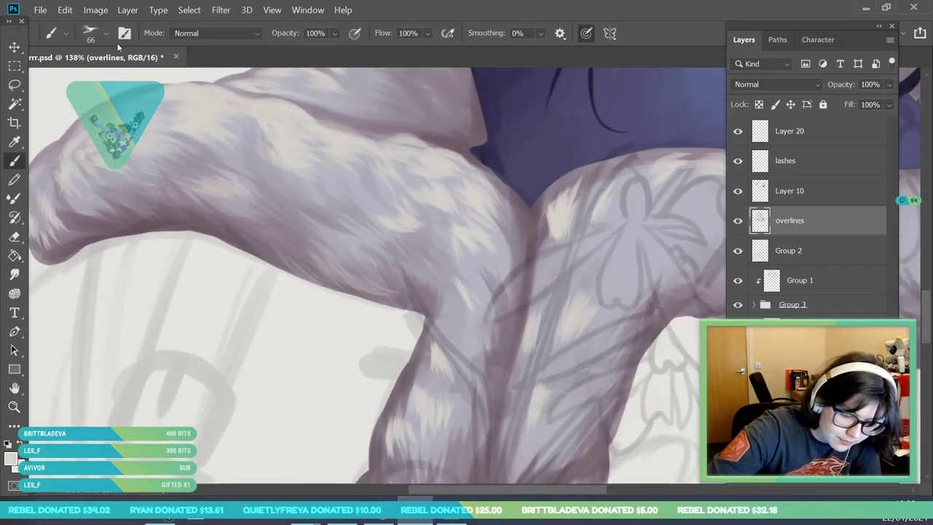
{"action": "left_click", "coordinate": [105, 33]}
{"action": "left_click", "coordinate": [312, 268]}
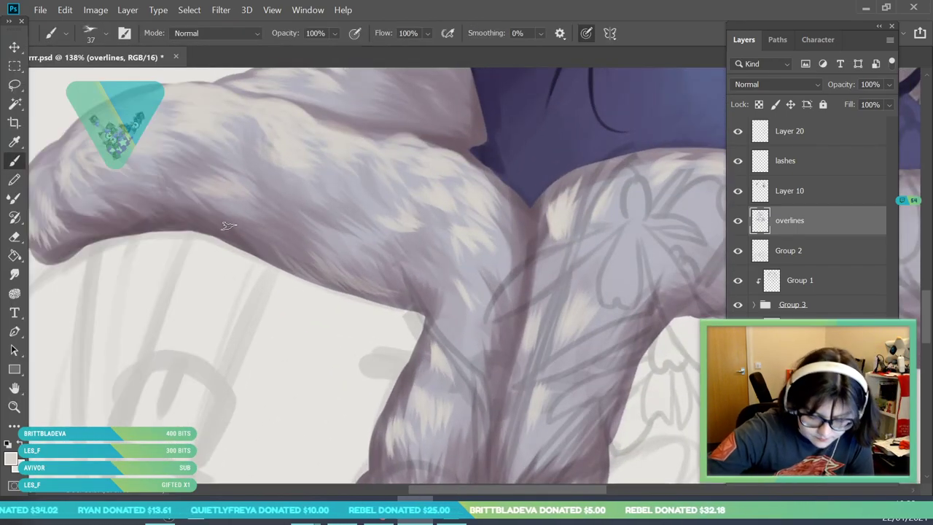
{"action": "left_click_drag", "start_coordinate": [255, 242], "coordinate": [329, 280]}
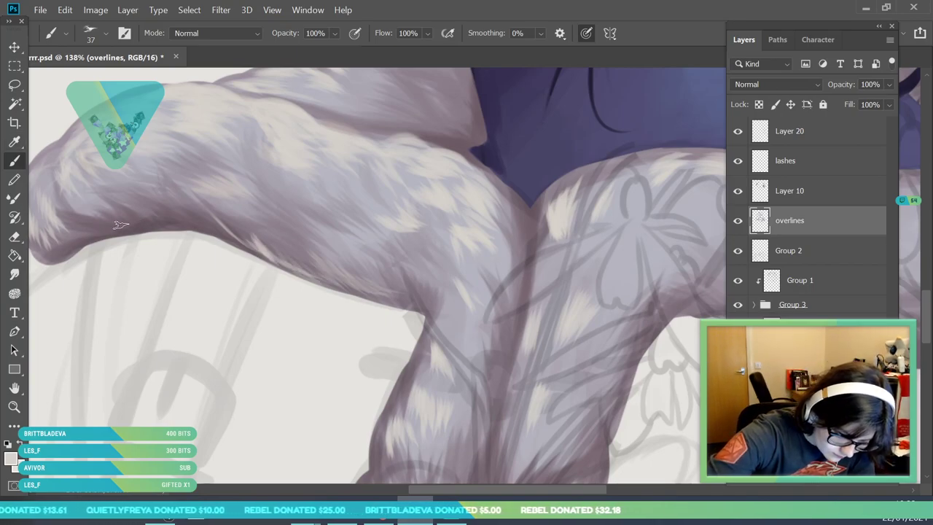
{"action": "mouse_move", "coordinate": [148, 214]}
{"action": "left_mouse_down"}
{"action": "mouse_move", "coordinate": [174, 226]}
{"action": "mouse_move", "coordinate": [250, 222]}
{"action": "left_mouse_up"}
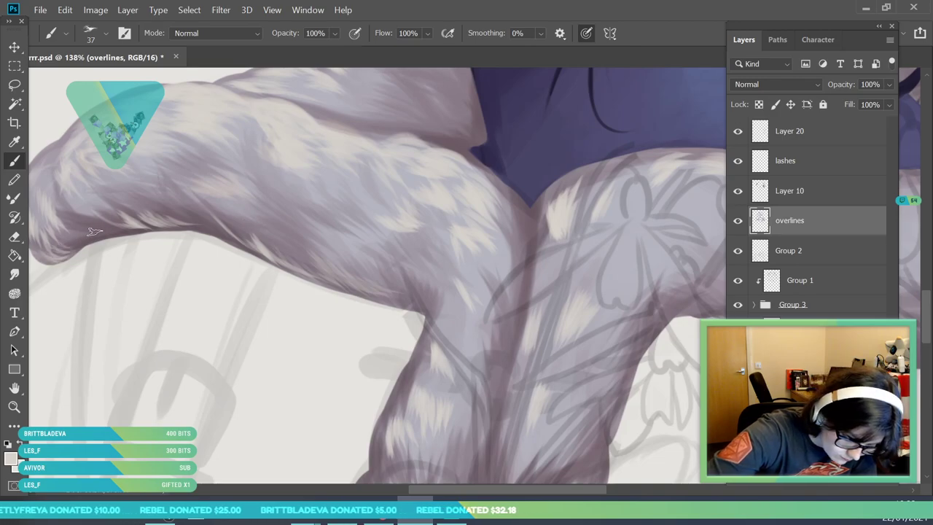
{"action": "left_click", "coordinate": [15, 406]}
{"action": "left_click_drag", "start_coordinate": [292, 293], "coordinate": [241, 379]}
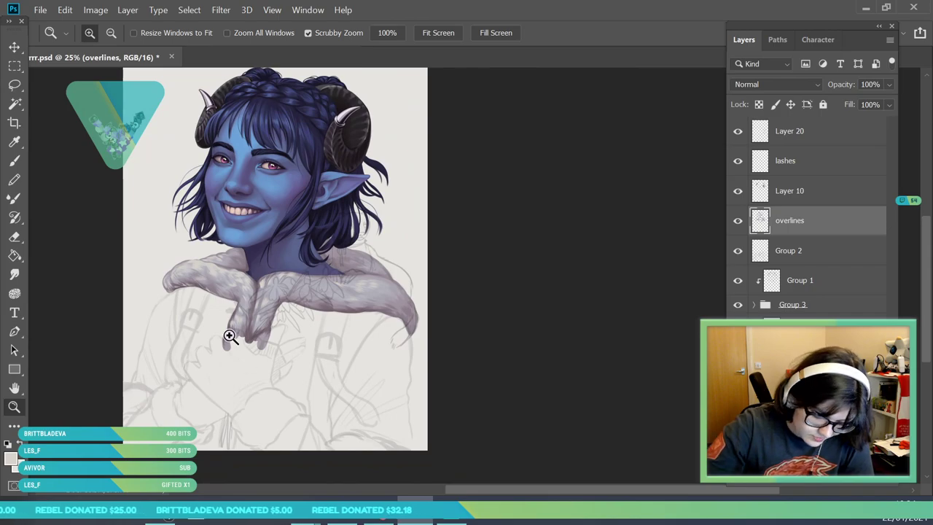
{"action": "left_click_drag", "start_coordinate": [231, 336], "coordinate": [294, 352]}
{"action": "left_click_drag", "start_coordinate": [169, 261], "coordinate": [313, 270]}
{"action": "key", "text": "e"}
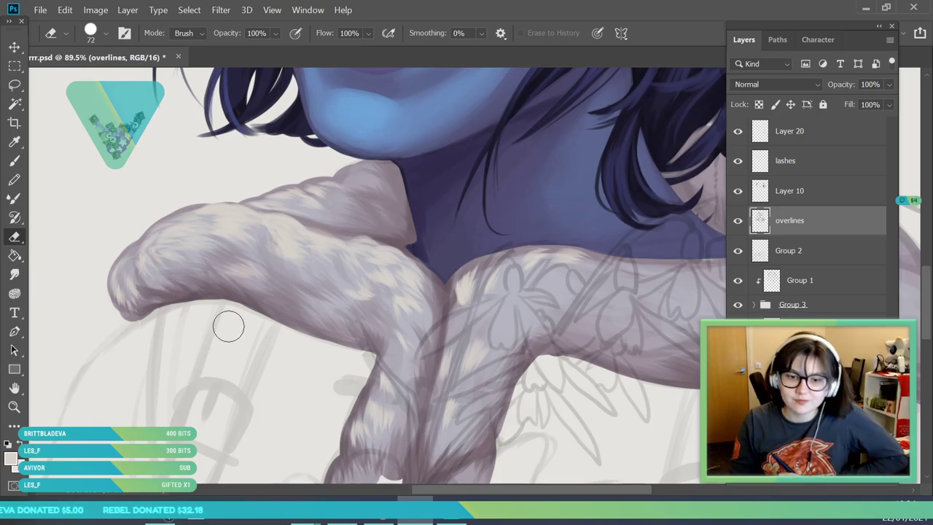
{"action": "key", "text": "z"}
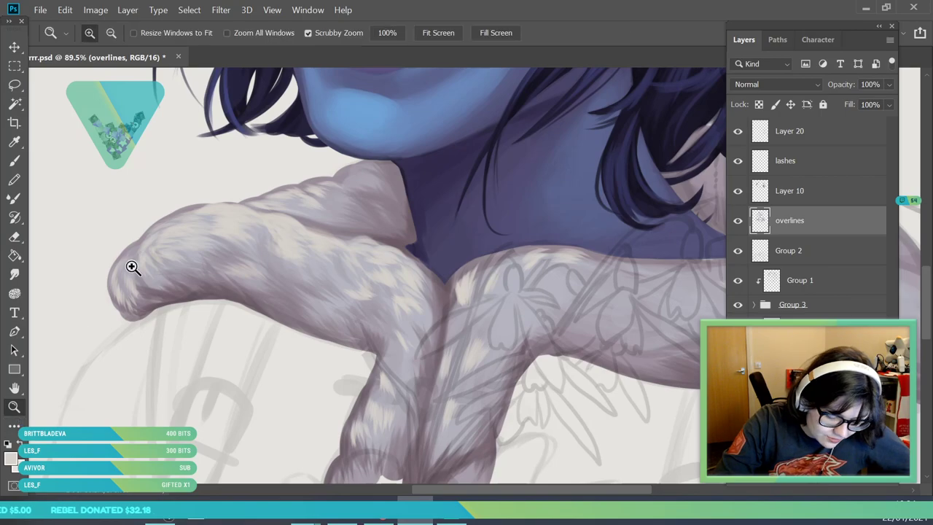
- Set the Eyedropper to sample all layers and pick the mauve shadow colour from the left half's outer tip
{"action": "left_click", "coordinate": [98, 277]}
{"action": "left_click", "coordinate": [16, 143]}
{"action": "left_click", "coordinate": [282, 33]}
{"action": "left_click", "coordinate": [267, 71]}
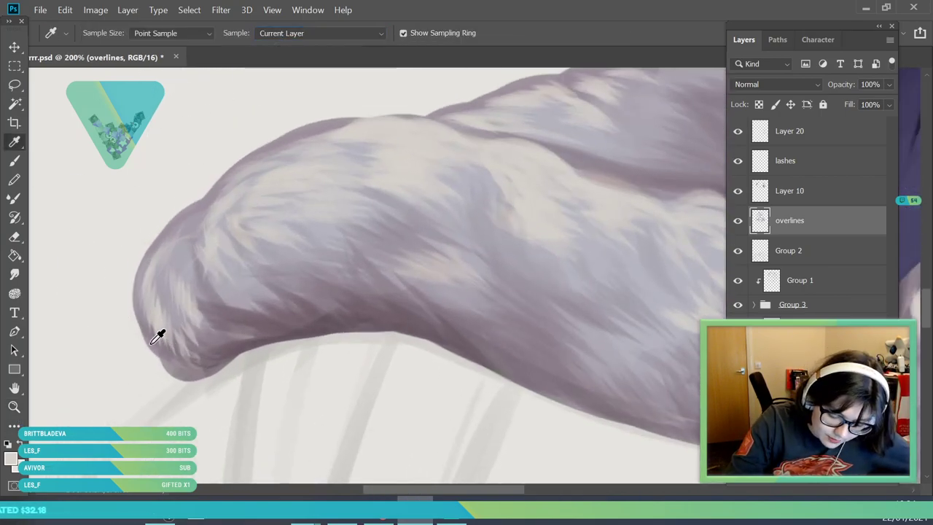
{"action": "left_click", "coordinate": [281, 33]}
{"action": "left_click", "coordinate": [270, 65]}
{"action": "left_click", "coordinate": [161, 337]}
- Reduce the fur brush to 23 px and paint mauve tufts breaking up the outer outline of the trim's left half
{"action": "key", "text": "b"}
{"action": "left_click", "coordinate": [106, 32]}
{"action": "left_click_drag", "start_coordinate": [99, 80], "coordinate": [94, 80]}
{"action": "left_click", "coordinate": [218, 162]}
{"action": "mouse_move", "coordinate": [137, 308]}
{"action": "left_mouse_down"}
{"action": "mouse_move", "coordinate": [137, 337]}
{"action": "mouse_move", "coordinate": [157, 363]}
{"action": "left_mouse_up"}
{"action": "left_click_drag", "start_coordinate": [134, 300], "coordinate": [132, 262]}
{"action": "mouse_move", "coordinate": [136, 288]}
{"action": "left_mouse_down"}
{"action": "mouse_move", "coordinate": [144, 246]}
{"action": "mouse_move", "coordinate": [175, 208]}
{"action": "mouse_move", "coordinate": [239, 164]}
{"action": "left_mouse_up"}
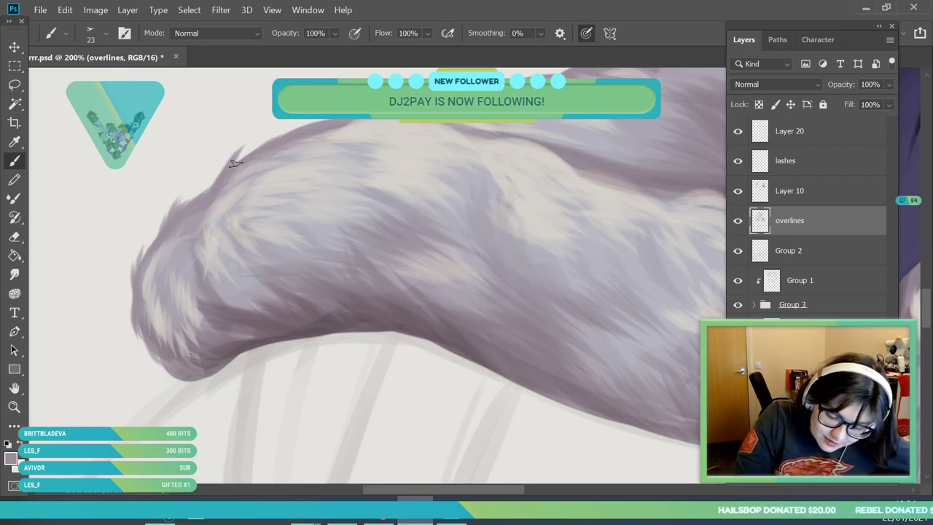
- Paint mauve fur tufts along the upper outline of the left half's rear fold
{"action": "left_click", "coordinate": [16, 407]}
{"action": "left_click_drag", "start_coordinate": [208, 262], "coordinate": [82, 262]}
{"action": "left_click_drag", "start_coordinate": [284, 222], "coordinate": [343, 227]}
{"action": "left_click_drag", "start_coordinate": [274, 266], "coordinate": [313, 266]}
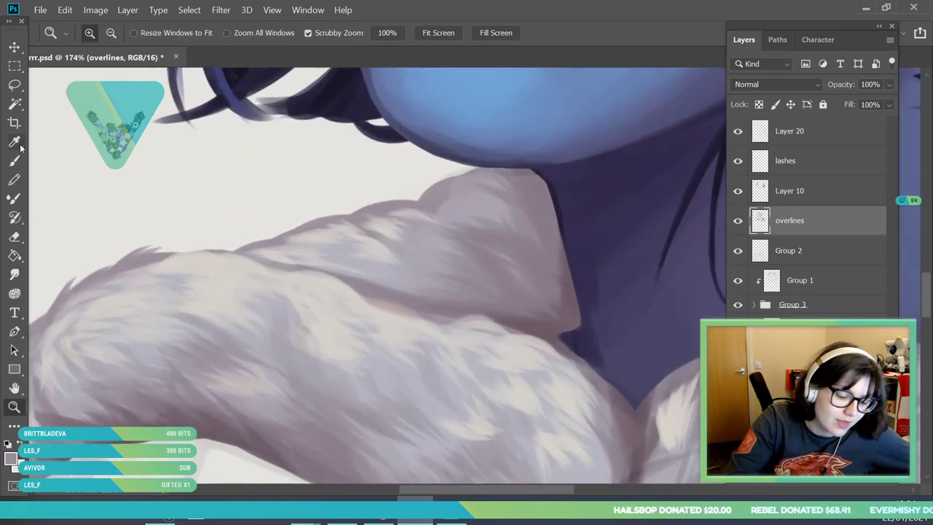
{"action": "left_click", "coordinate": [14, 160]}
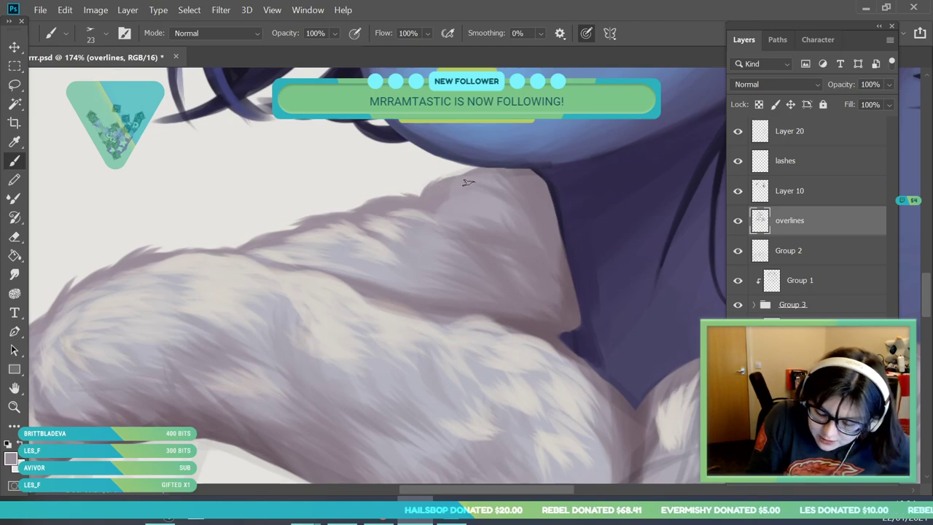
- Sample a light grey from the fur and paint fine lighter strokes over the left half's outer end and upper edge
{"action": "left_click", "coordinate": [14, 407]}
{"action": "left_click_drag", "start_coordinate": [201, 386], "coordinate": [131, 394]}
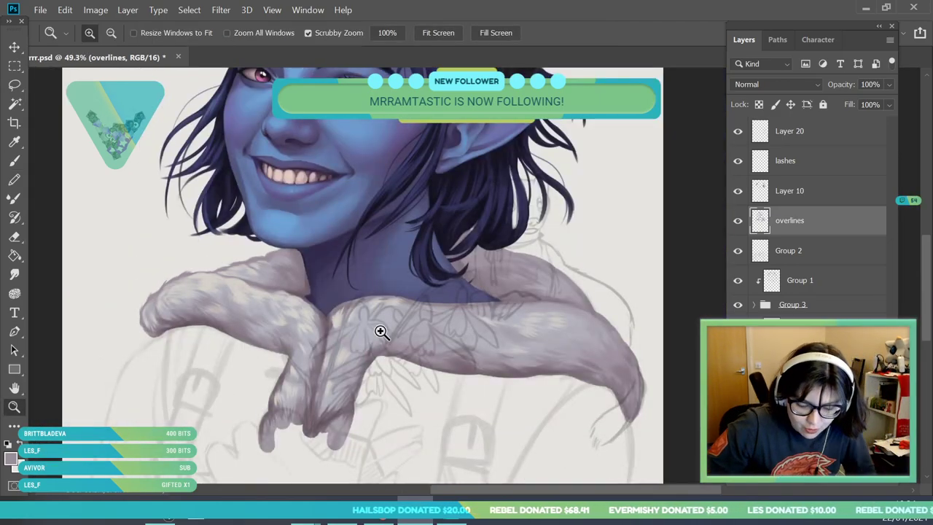
{"action": "left_click_drag", "start_coordinate": [430, 378], "coordinate": [397, 394]}
{"action": "scroll", "coordinate": [329, 349], "scroll_direction": "up", "scroll_amount": 4}
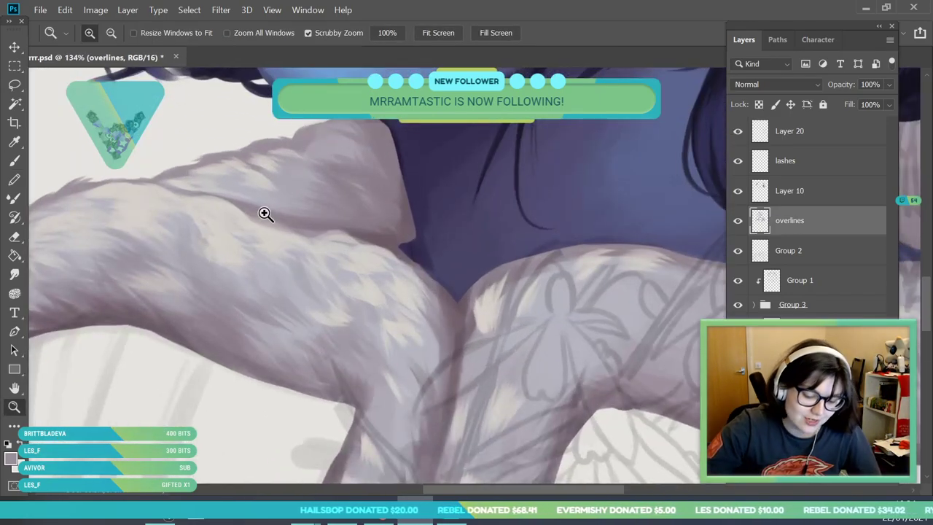
{"action": "scroll", "coordinate": [211, 183], "scroll_direction": "up", "scroll_amount": 3}
{"action": "key", "text": "i"}
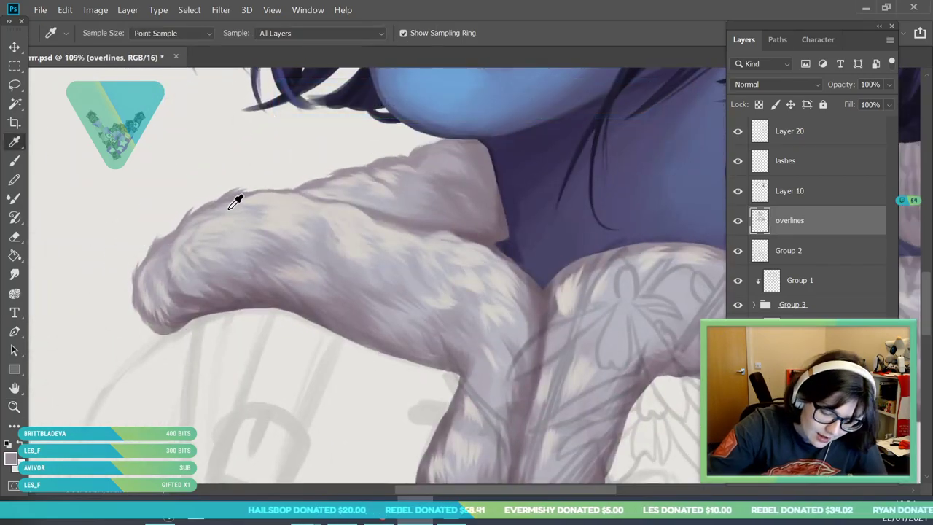
{"action": "left_click", "coordinate": [230, 205]}
{"action": "key", "text": "z"}
{"action": "scroll", "coordinate": [167, 233], "scroll_direction": "up", "scroll_amount": 2}
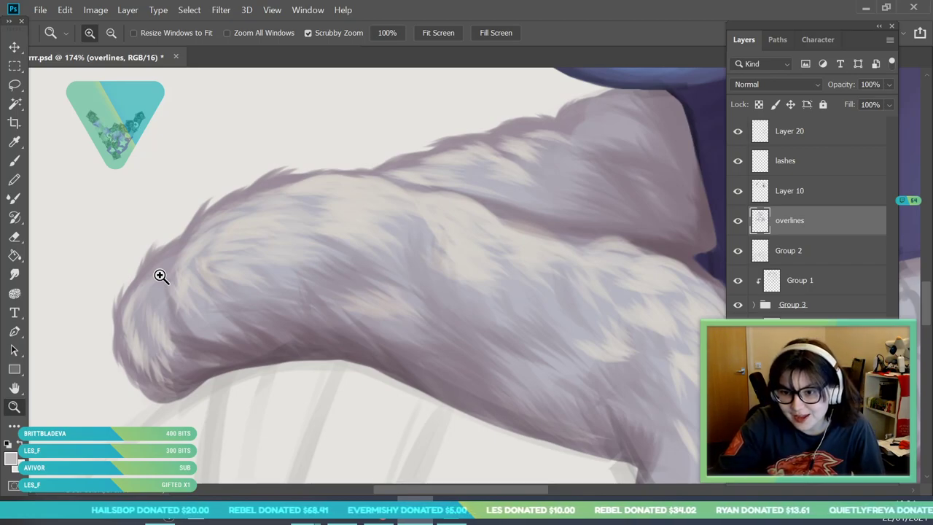
{"action": "key", "text": "i"}
{"action": "key", "text": "b"}
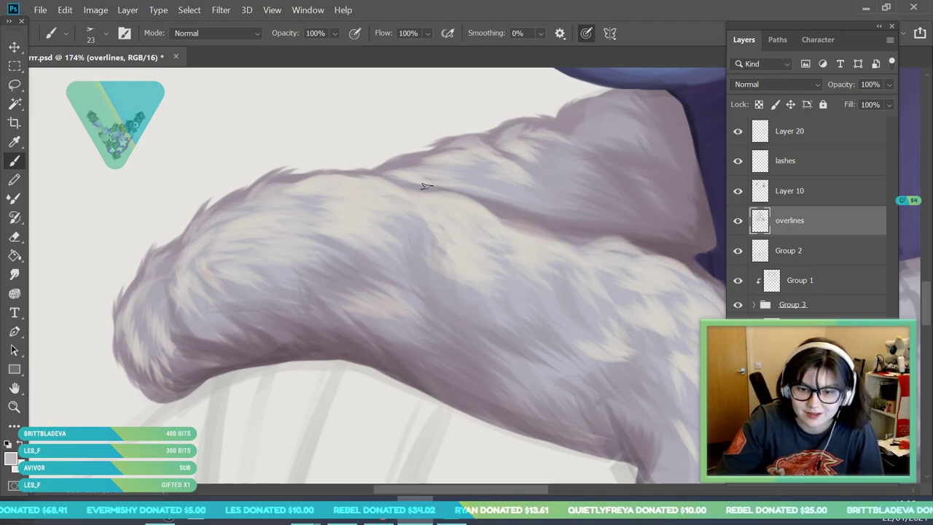
- Sample the darker mauve edge colour and paint short fur tufts over the neck on both sides of the neckline notch
{"action": "key", "text": "z"}
{"action": "left_click_drag", "start_coordinate": [224, 254], "coordinate": [225, 366]}
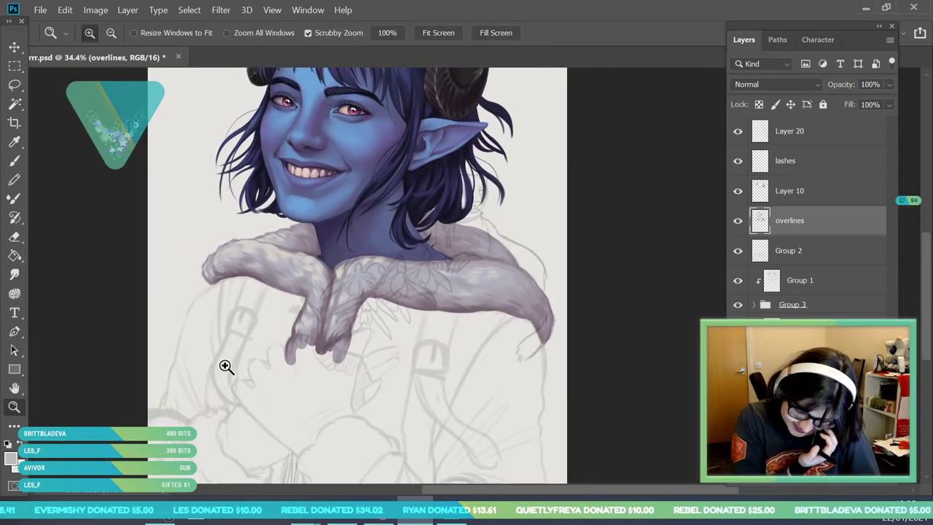
{"action": "left_click_drag", "start_coordinate": [316, 247], "coordinate": [293, 250]}
{"action": "key", "text": "i"}
{"action": "left_click", "coordinate": [267, 245]}
{"action": "key", "text": "b"}
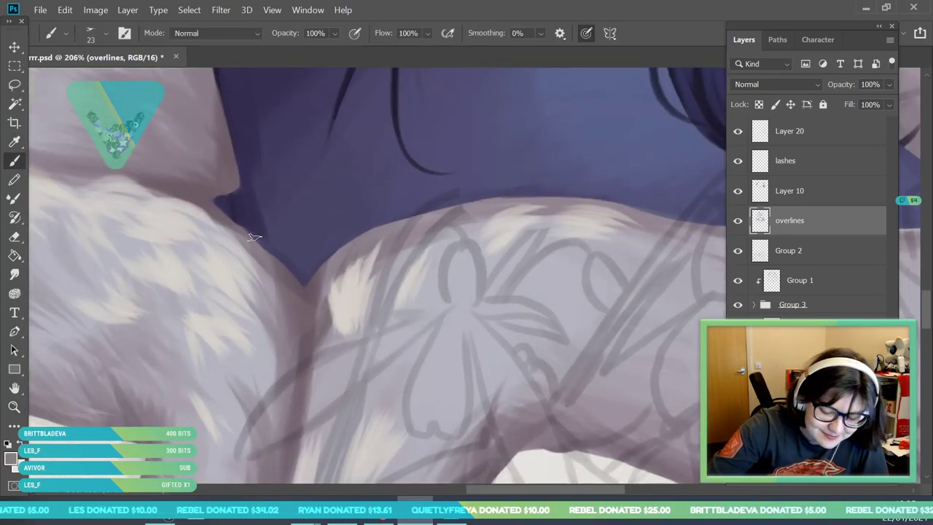
{"action": "left_click_drag", "start_coordinate": [271, 248], "coordinate": [286, 294]}
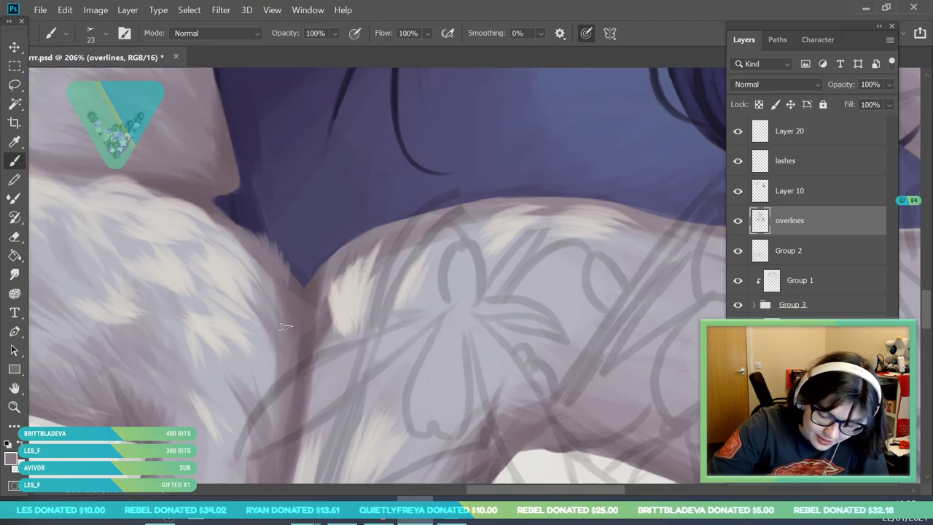
{"action": "left_click", "coordinate": [15, 142]}
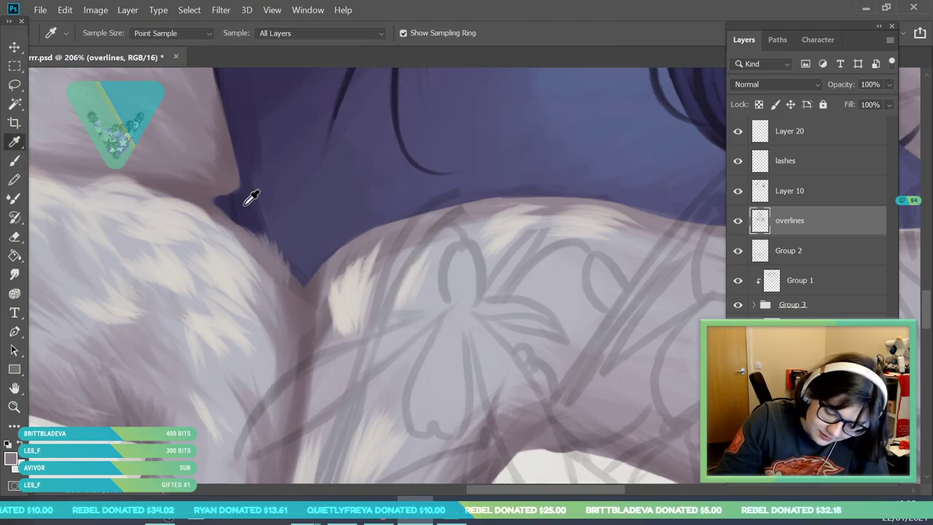
{"action": "left_click", "coordinate": [14, 161]}
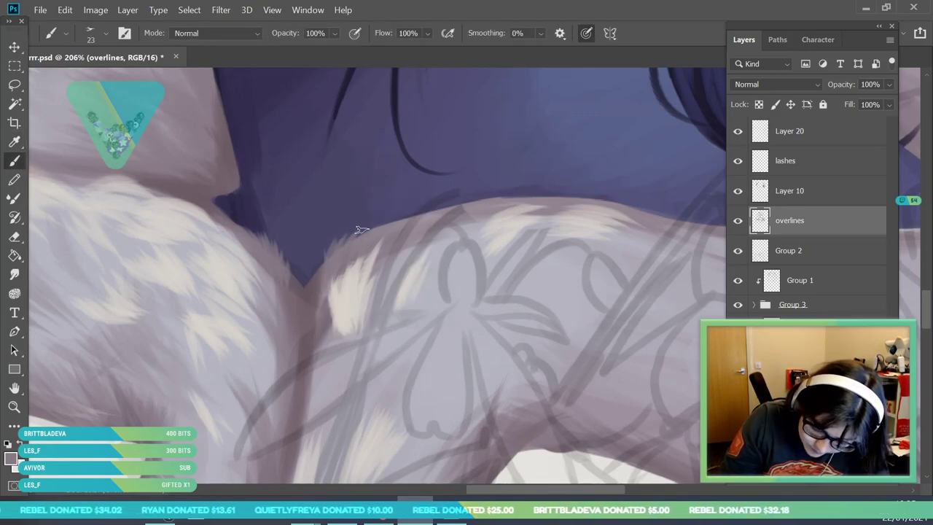
- Paint sampled lavender-grey fur strokes just inside the neckline notch edges, and resample the mauve shadow colour
{"action": "key", "text": "i"}
{"action": "left_click", "coordinate": [252, 241]}
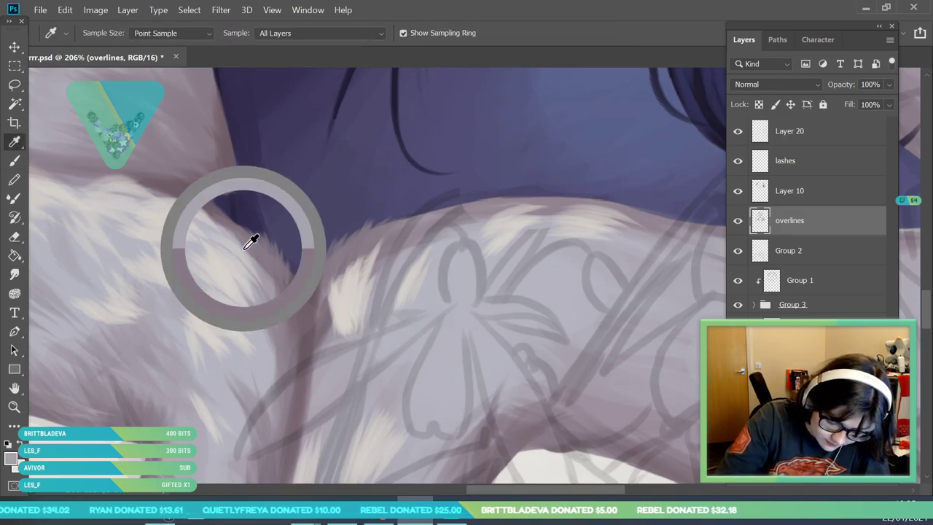
{"action": "key", "text": "b"}
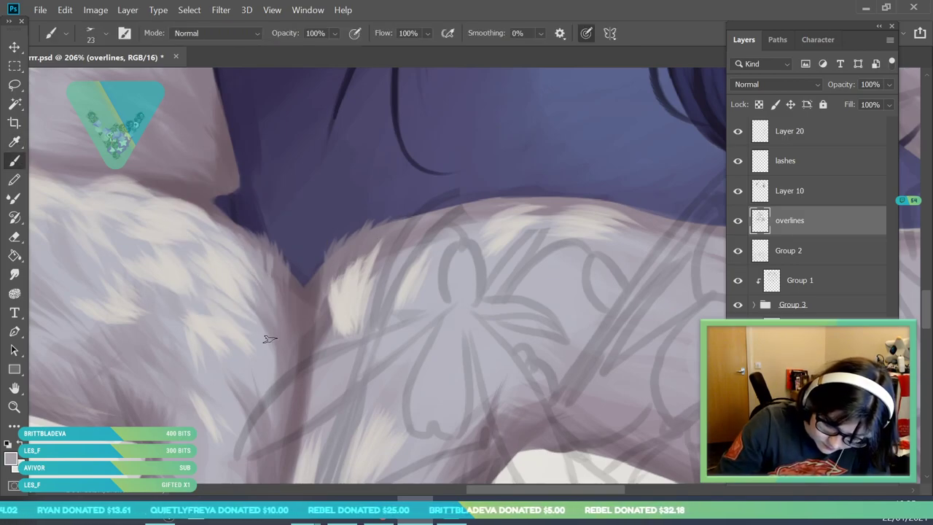
{"action": "left_click_drag", "start_coordinate": [348, 258], "coordinate": [379, 232]}
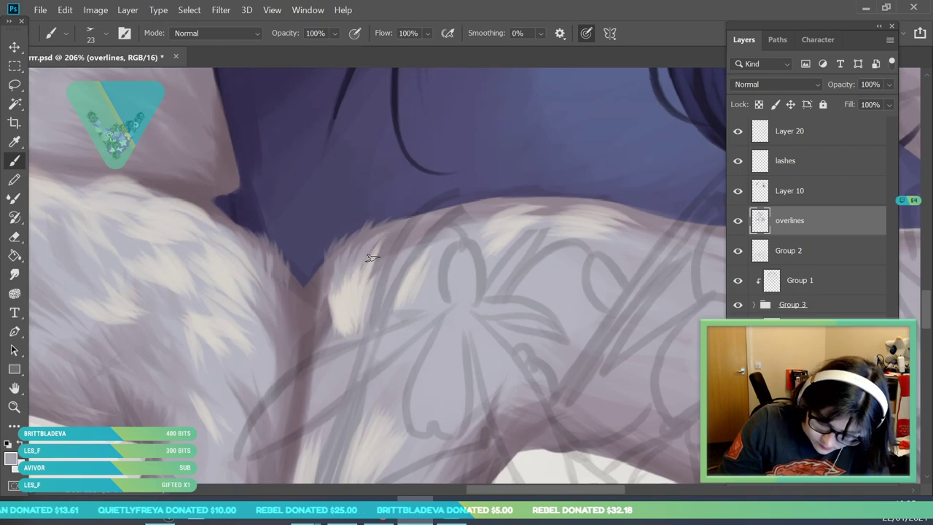
{"action": "key", "text": "i"}
{"action": "left_click", "coordinate": [290, 262]}
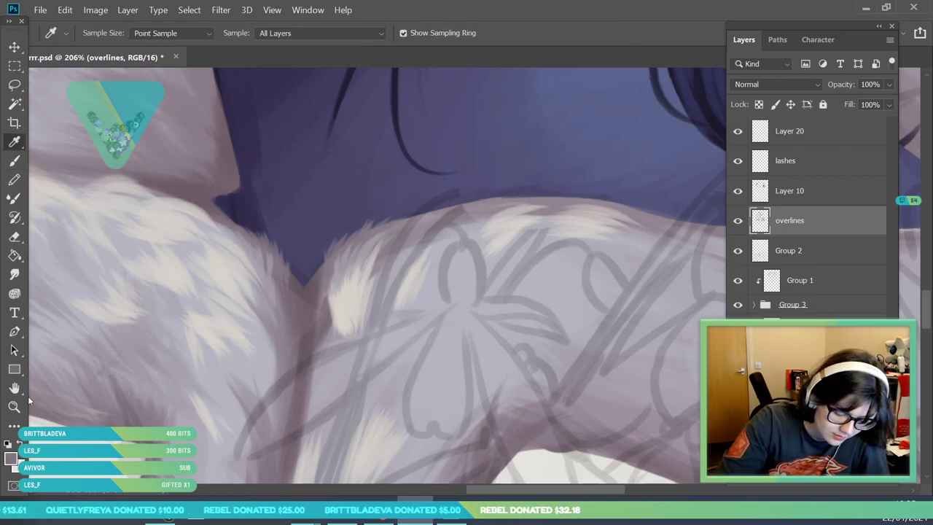
- Sample the mauve edge colour and paint short fur tufts along the right half's upper outline where it meets the neck
{"action": "key", "text": "z"}
{"action": "left_click_drag", "start_coordinate": [133, 365], "coordinate": [122, 419]}
{"action": "left_click_drag", "start_coordinate": [280, 276], "coordinate": [340, 286]}
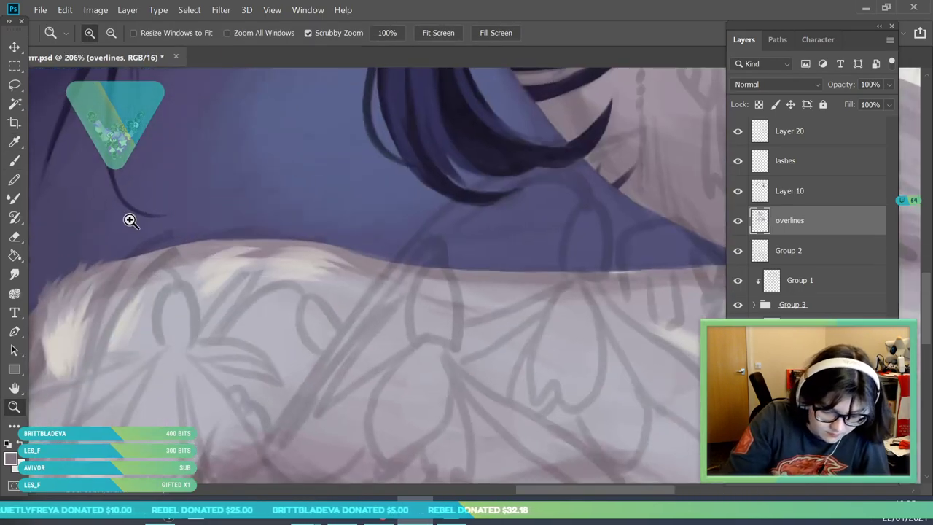
{"action": "key", "text": "i"}
{"action": "left_click", "coordinate": [244, 235]}
{"action": "key", "text": "b"}
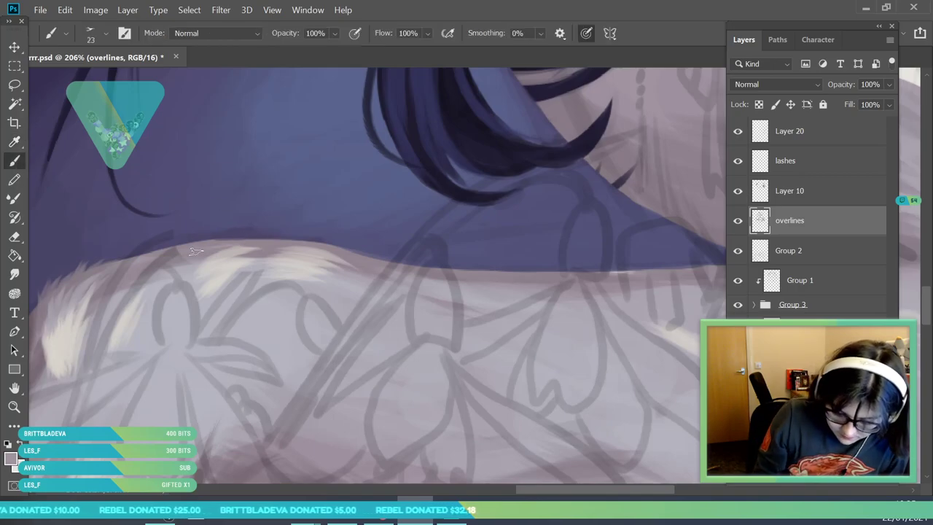
{"action": "mouse_move", "coordinate": [222, 249]}
{"action": "left_mouse_down"}
{"action": "mouse_move", "coordinate": [278, 241]}
{"action": "mouse_move", "coordinate": [272, 249]}
{"action": "mouse_move", "coordinate": [379, 262]}
{"action": "left_mouse_up"}
{"action": "left_click_drag", "start_coordinate": [452, 274], "coordinate": [522, 273]}
- Sample a greyish mauve and paint fur tufts along the fold line and upper outer outline of the trim's right half
{"action": "left_click", "coordinate": [14, 408]}
{"action": "left_click_drag", "start_coordinate": [255, 364], "coordinate": [185, 410]}
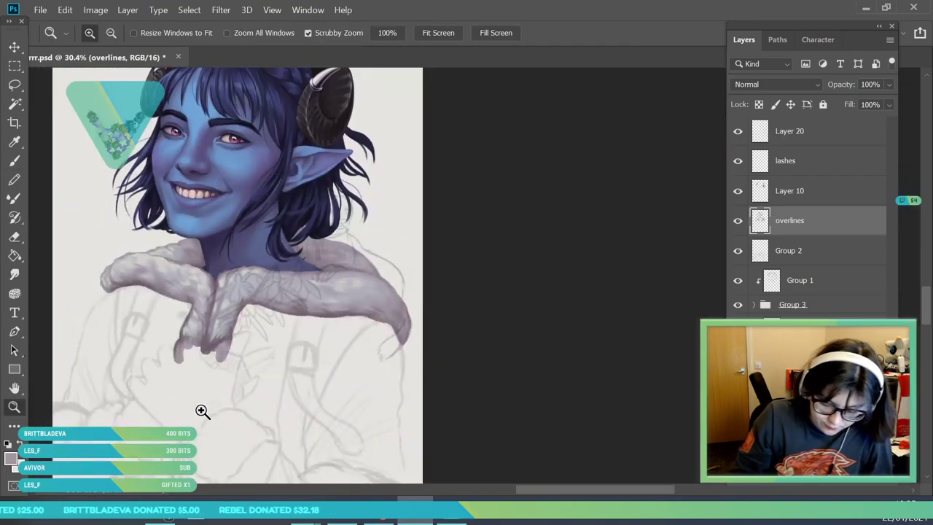
{"action": "left_click_drag", "start_coordinate": [330, 425], "coordinate": [359, 413]}
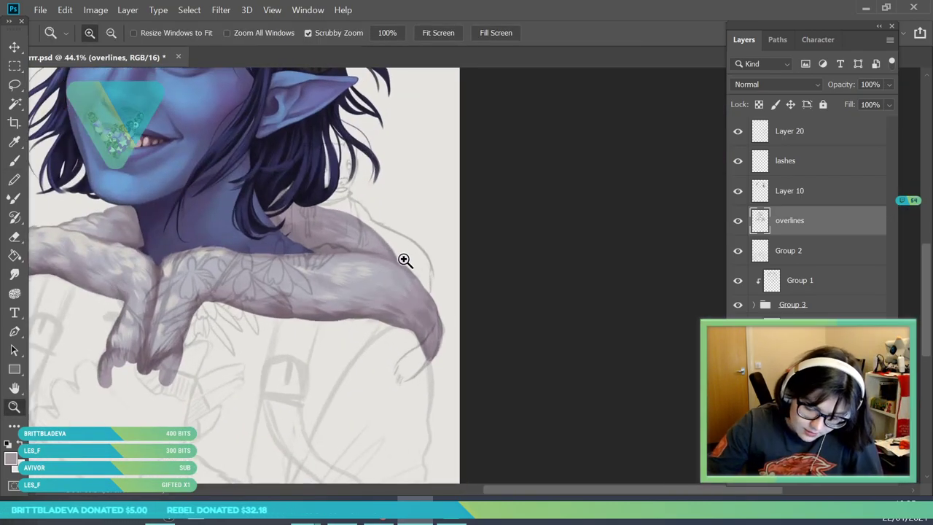
{"action": "left_click_drag", "start_coordinate": [405, 267], "coordinate": [439, 345]}
{"action": "key", "text": "i"}
{"action": "left_click", "coordinate": [272, 234]}
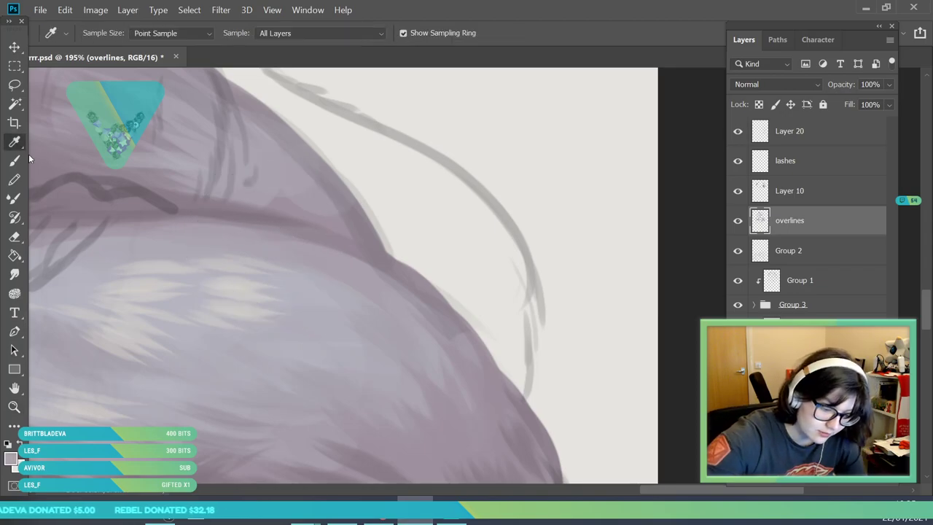
{"action": "key", "text": "b"}
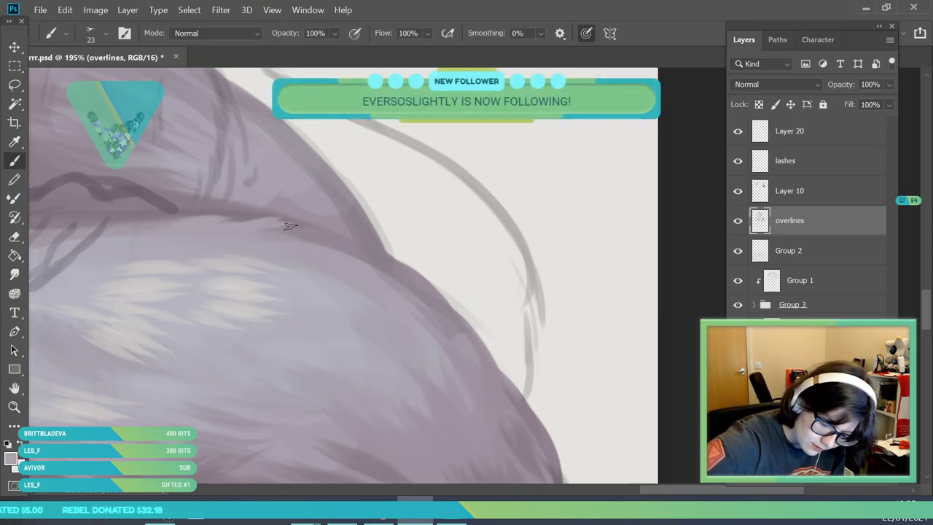
{"action": "mouse_move", "coordinate": [325, 248]}
{"action": "left_mouse_down"}
{"action": "mouse_move", "coordinate": [381, 266]}
{"action": "mouse_move", "coordinate": [362, 271]}
{"action": "mouse_move", "coordinate": [451, 318]}
{"action": "left_mouse_up"}
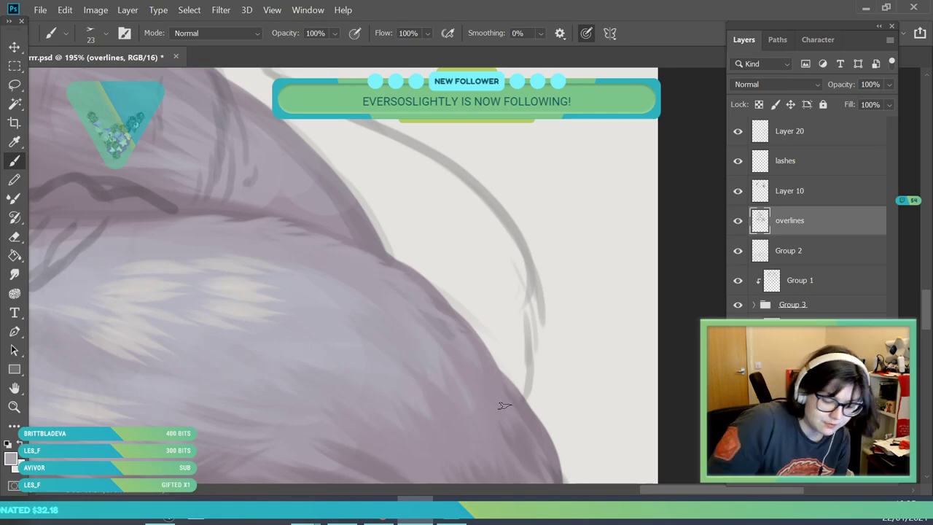
- Sample the mauve shadow colour and paint short fur tufts over the inner part of the left half's lower outline
{"action": "key", "text": "z"}
{"action": "left_click_drag", "start_coordinate": [296, 248], "coordinate": [255, 473]}
{"action": "mouse_move", "coordinate": [312, 208]}
{"action": "left_mouse_down"}
{"action": "mouse_move", "coordinate": [353, 276]}
{"action": "mouse_move", "coordinate": [313, 245]}
{"action": "mouse_move", "coordinate": [352, 330]}
{"action": "left_mouse_up"}
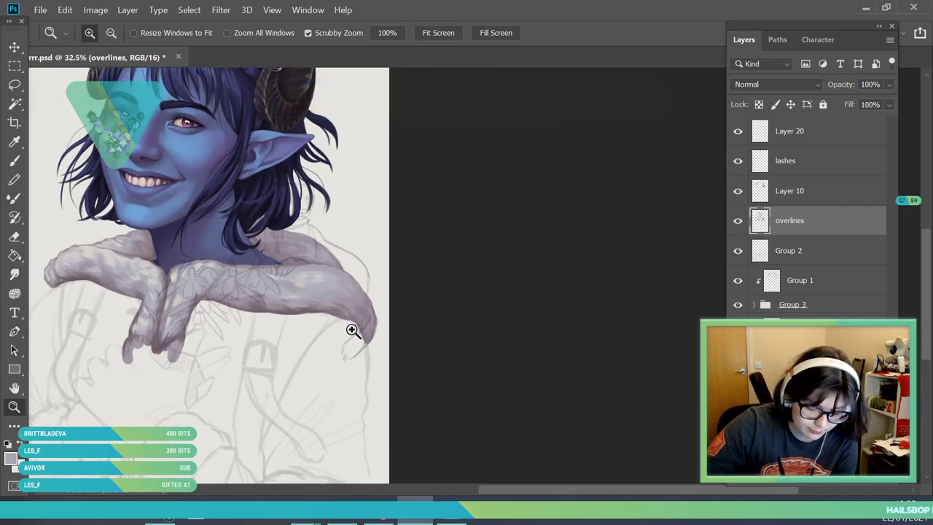
{"action": "left_click_drag", "start_coordinate": [61, 318], "coordinate": [106, 316]}
{"action": "left_click_drag", "start_coordinate": [170, 301], "coordinate": [110, 304]}
{"action": "left_click_drag", "start_coordinate": [64, 303], "coordinate": [281, 480]}
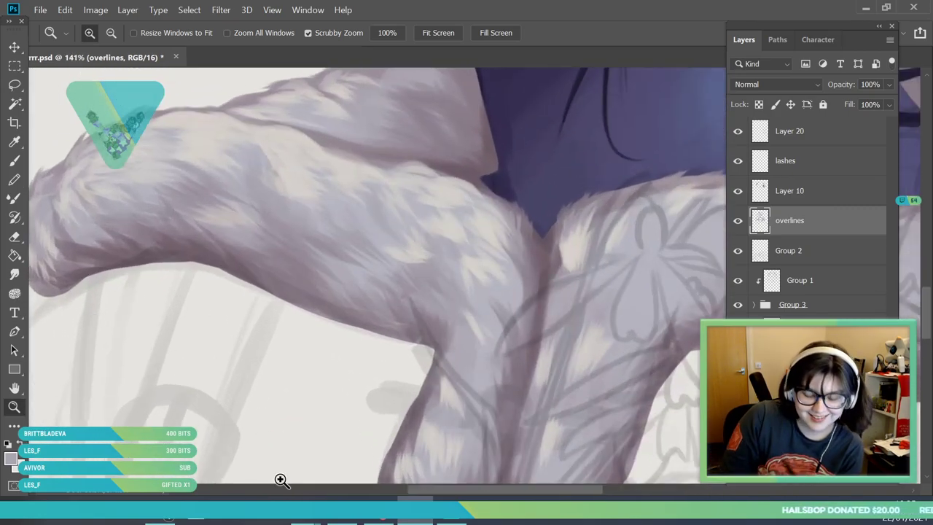
{"action": "left_click_drag", "start_coordinate": [150, 282], "coordinate": [194, 260]}
{"action": "key", "text": "i"}
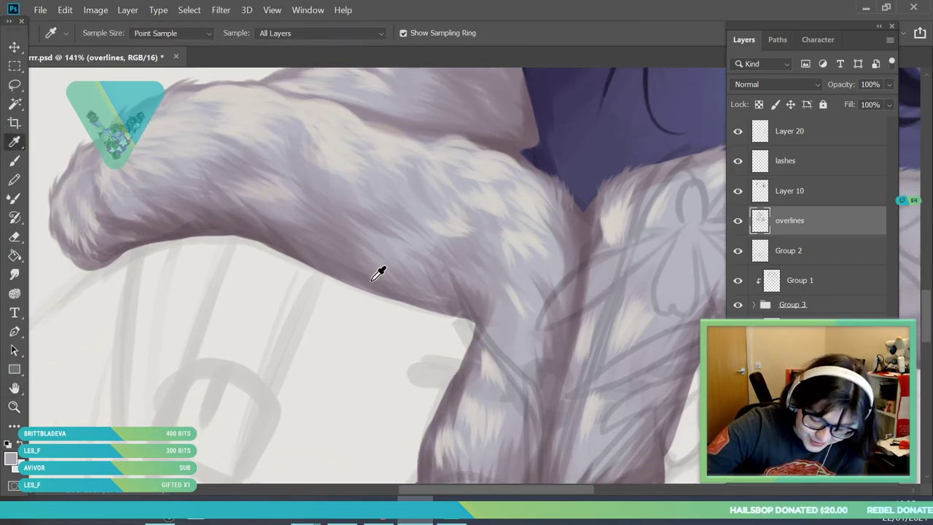
{"action": "left_click", "coordinate": [357, 274]}
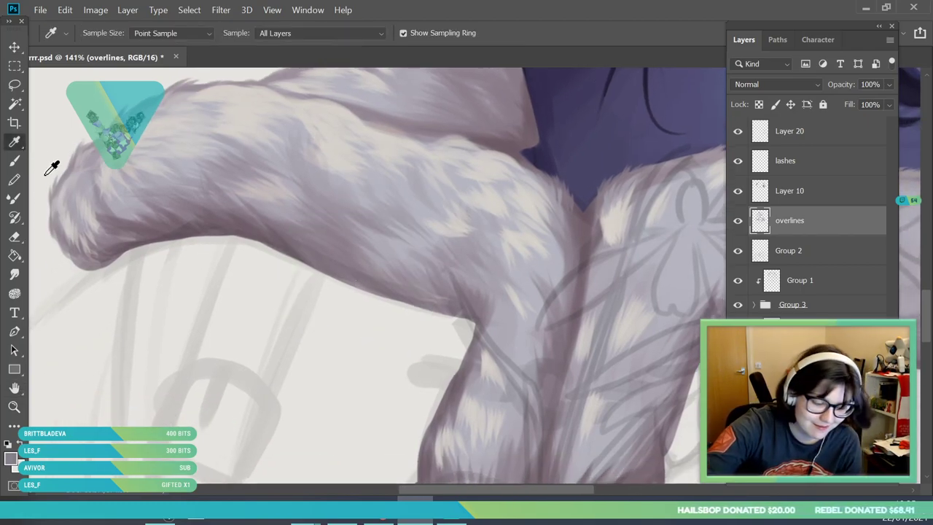
{"action": "key", "text": "b"}
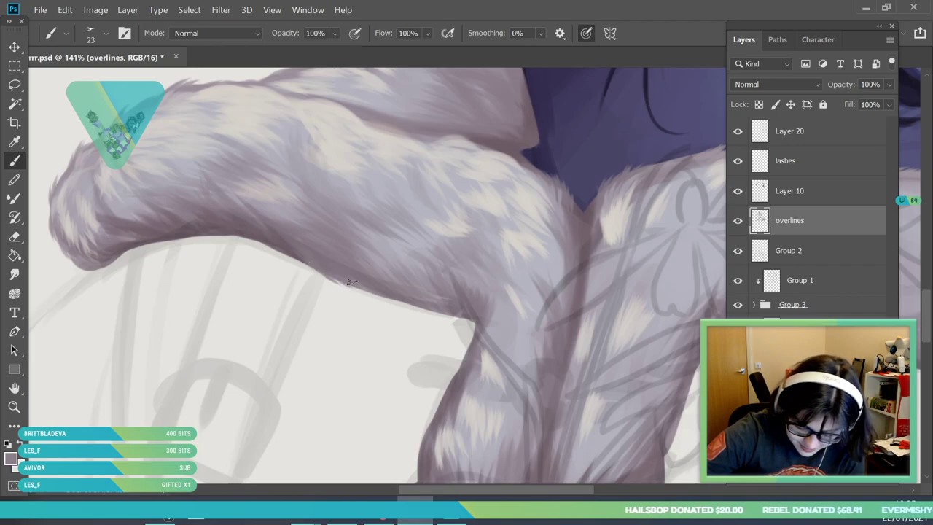
- Sample the darker plum shadow and extend the fur tufts along the left half's lower outline towards its outer end
{"action": "key", "text": "i"}
{"action": "left_click", "coordinate": [252, 217]}
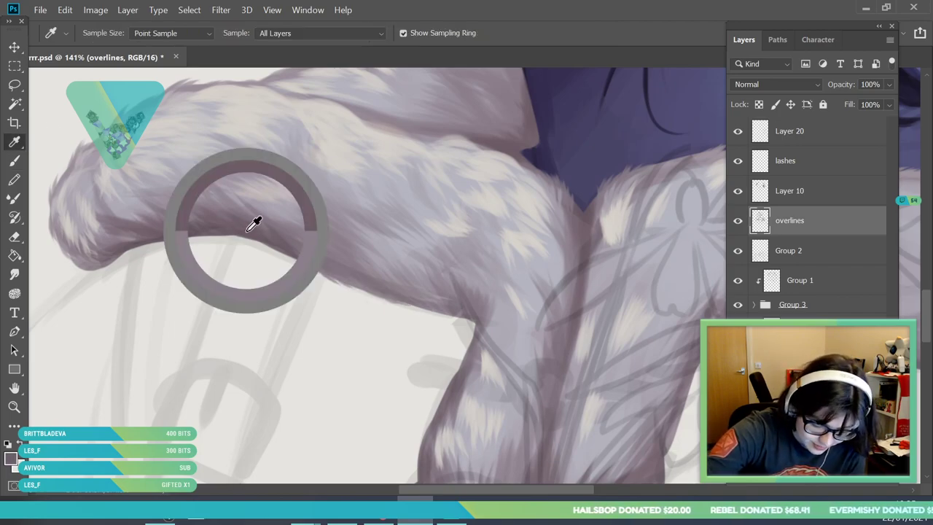
{"action": "key", "text": "b"}
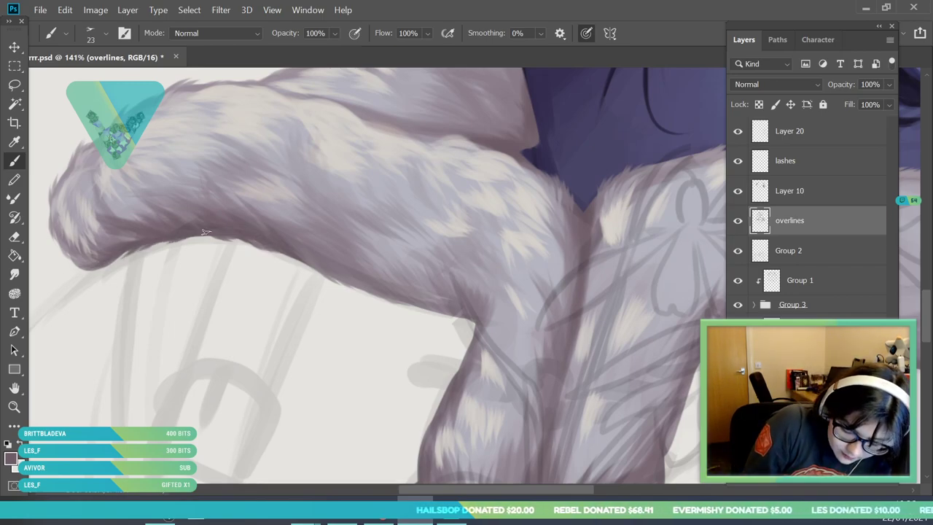
- Paint dark plum fur tufts along the middle of the right half's lower outline
{"action": "key", "text": "z"}
{"action": "left_click_drag", "start_coordinate": [182, 386], "coordinate": [129, 391]}
{"action": "left_click_drag", "start_coordinate": [513, 341], "coordinate": [577, 398]}
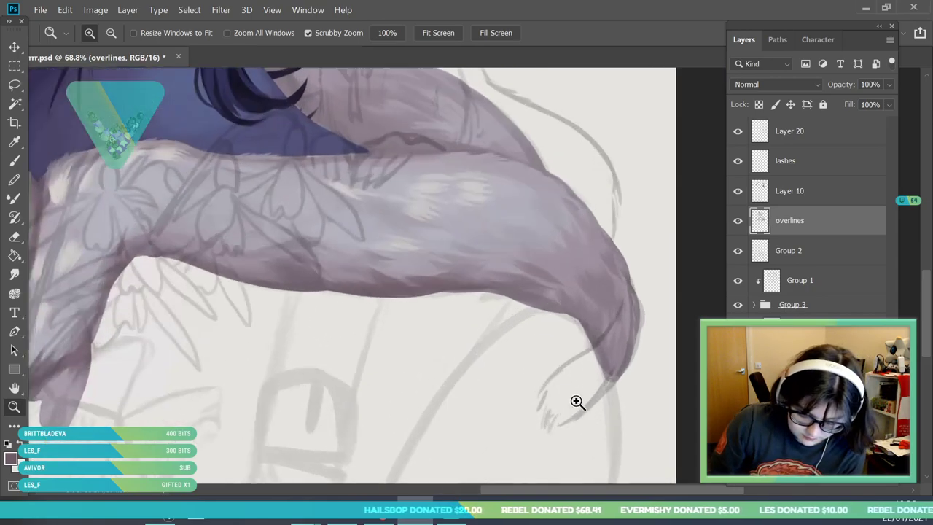
{"action": "left_click_drag", "start_coordinate": [426, 355], "coordinate": [459, 366]}
{"action": "left_click_drag", "start_coordinate": [271, 256], "coordinate": [320, 291]}
{"action": "mouse_move", "coordinate": [146, 223]}
{"action": "left_mouse_down"}
{"action": "mouse_move", "coordinate": [124, 209]}
{"action": "mouse_move", "coordinate": [260, 257]}
{"action": "left_mouse_up"}
{"action": "left_click", "coordinate": [16, 160]}
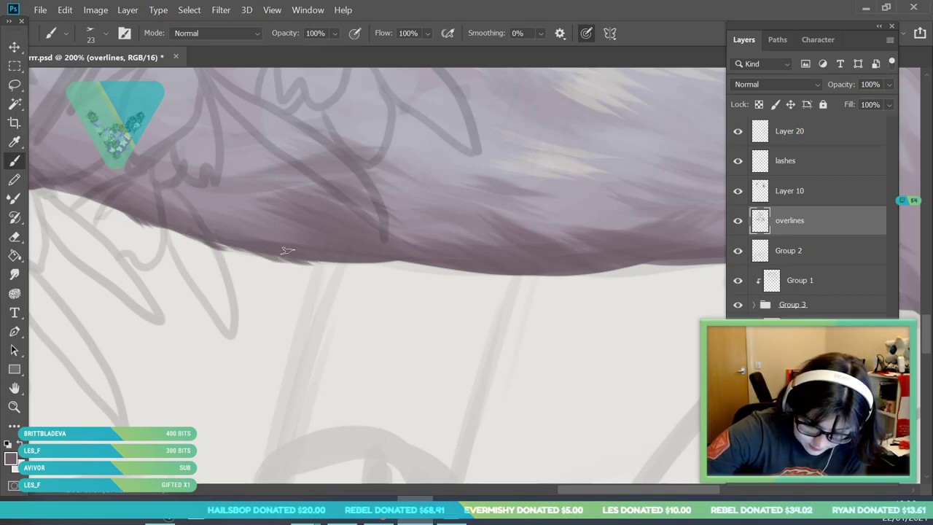
{"action": "left_click_drag", "start_coordinate": [372, 263], "coordinate": [609, 273]}
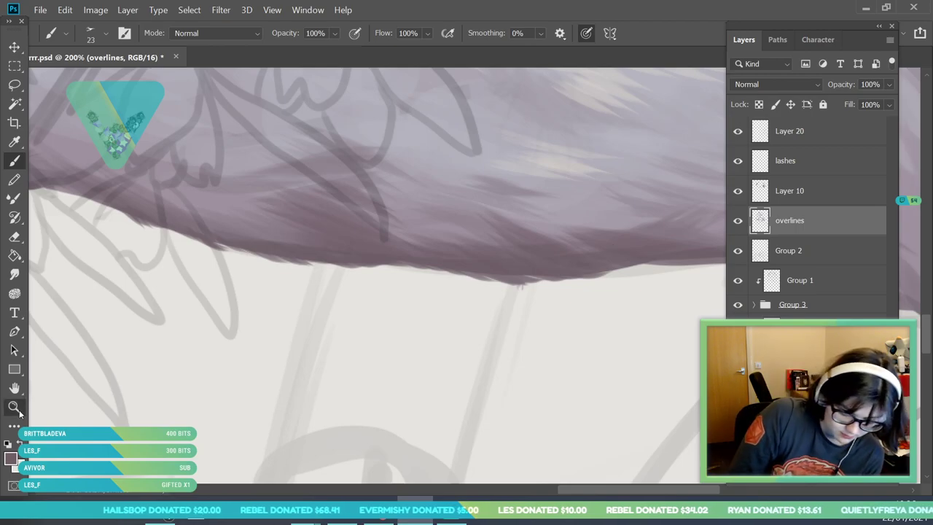
- Sample a lighter mauve and paint fur tufts along the underside of the right half's drooping outer end
{"action": "left_click", "coordinate": [15, 408]}
{"action": "left_click_drag", "start_coordinate": [209, 279], "coordinate": [187, 400]}
{"action": "mouse_move", "coordinate": [314, 294]}
{"action": "left_mouse_down"}
{"action": "mouse_move", "coordinate": [302, 308]}
{"action": "mouse_move", "coordinate": [343, 308]}
{"action": "left_mouse_up"}
{"action": "key", "text": "i"}
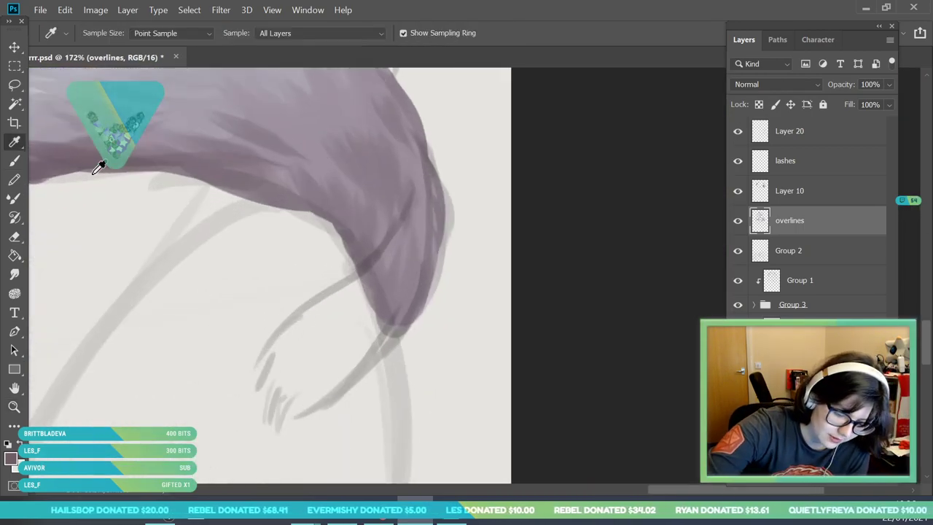
{"action": "left_click", "coordinate": [14, 160]}
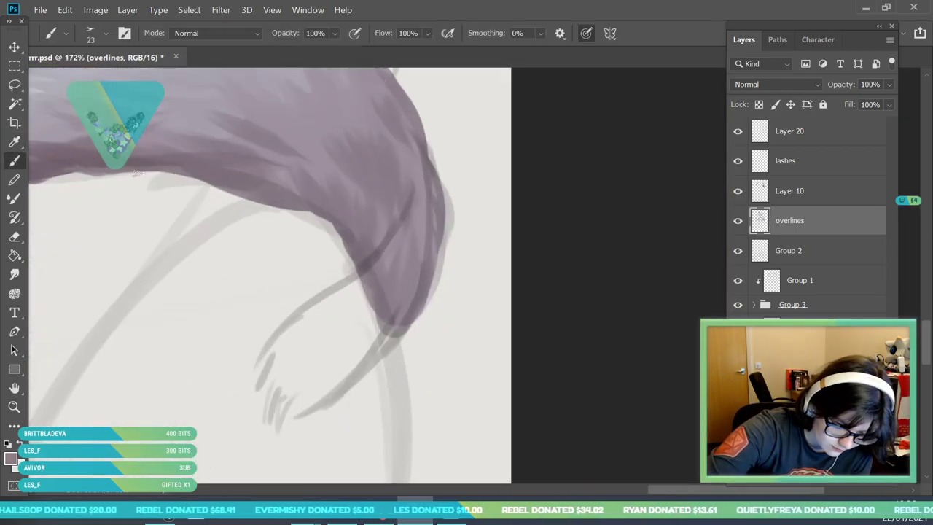
{"action": "left_click_drag", "start_coordinate": [187, 174], "coordinate": [245, 200]}
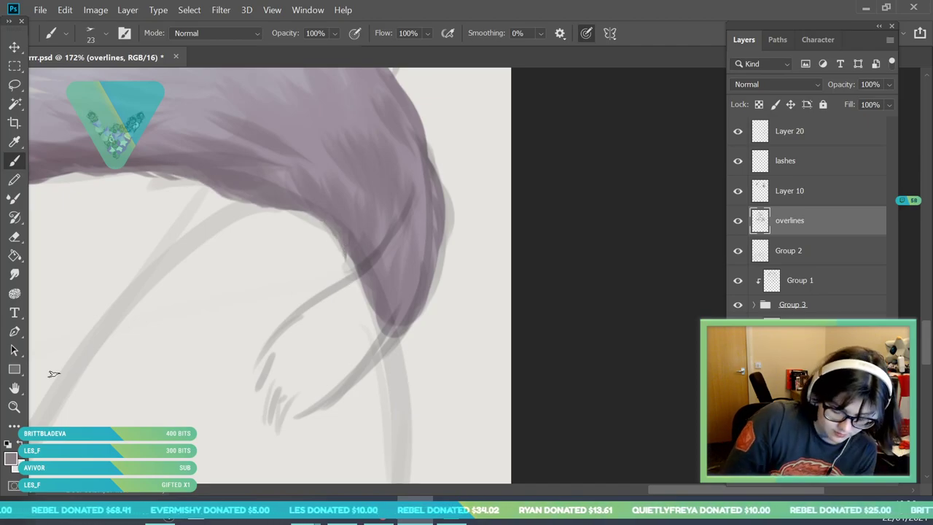
- Sample a light lavender-grey and paint short fur strokes just inside the outer edge of the left front flap
{"action": "left_click", "coordinate": [14, 407]}
{"action": "left_click_drag", "start_coordinate": [288, 267], "coordinate": [182, 271]}
{"action": "left_click_drag", "start_coordinate": [122, 269], "coordinate": [113, 194]}
{"action": "key", "text": "i"}
{"action": "left_click", "coordinate": [195, 275]}
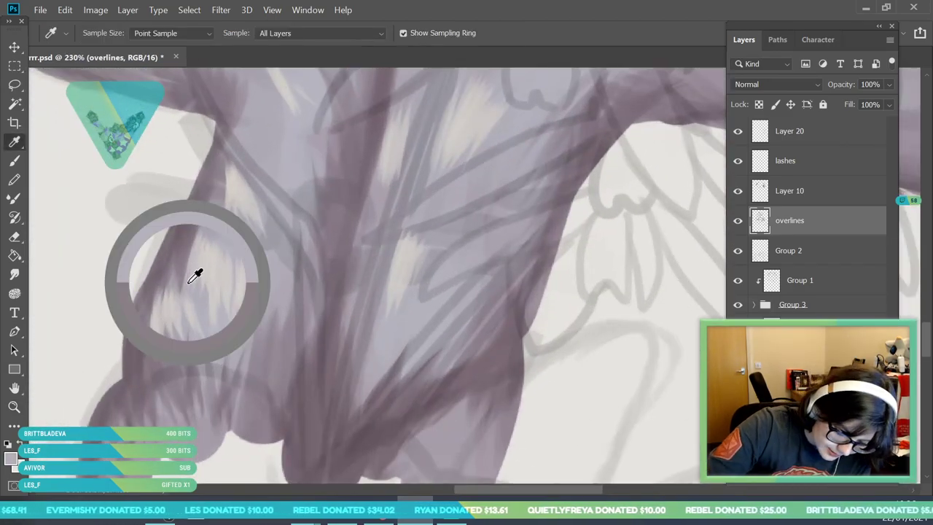
{"action": "left_click", "coordinate": [15, 161]}
{"action": "left_click_drag", "start_coordinate": [147, 325], "coordinate": [154, 353]}
{"action": "left_click_drag", "start_coordinate": [143, 305], "coordinate": [150, 339]}
{"action": "left_click_drag", "start_coordinate": [151, 289], "coordinate": [155, 320]}
{"action": "left_click_drag", "start_coordinate": [164, 268], "coordinate": [166, 293]}
{"action": "left_click_drag", "start_coordinate": [167, 263], "coordinate": [178, 291]}
{"action": "left_click_drag", "start_coordinate": [183, 241], "coordinate": [190, 265]}
{"action": "left_click_drag", "start_coordinate": [186, 219], "coordinate": [189, 252]}
{"action": "mouse_move", "coordinate": [186, 209]}
{"action": "left_mouse_down"}
{"action": "mouse_move", "coordinate": [187, 248]}
{"action": "mouse_move", "coordinate": [198, 244]}
{"action": "left_mouse_up"}
{"action": "left_click_drag", "start_coordinate": [201, 201], "coordinate": [206, 235]}
- Sample the mauve edge colour and paint fur tufts breaking up the left front flap's outer outline
{"action": "left_click", "coordinate": [17, 142]}
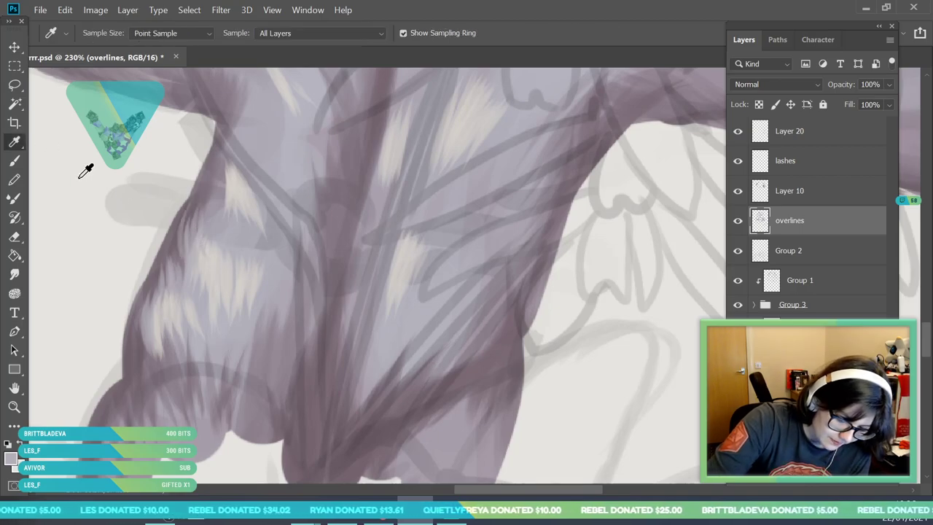
{"action": "left_click", "coordinate": [174, 247]}
{"action": "key", "text": "b"}
{"action": "mouse_move", "coordinate": [155, 283]}
{"action": "left_mouse_down"}
{"action": "mouse_move", "coordinate": [165, 236]}
{"action": "mouse_move", "coordinate": [198, 172]}
{"action": "left_mouse_up"}
{"action": "mouse_move", "coordinate": [128, 352]}
{"action": "left_mouse_down"}
{"action": "mouse_move", "coordinate": [121, 323]}
{"action": "mouse_move", "coordinate": [142, 297]}
{"action": "left_mouse_up"}
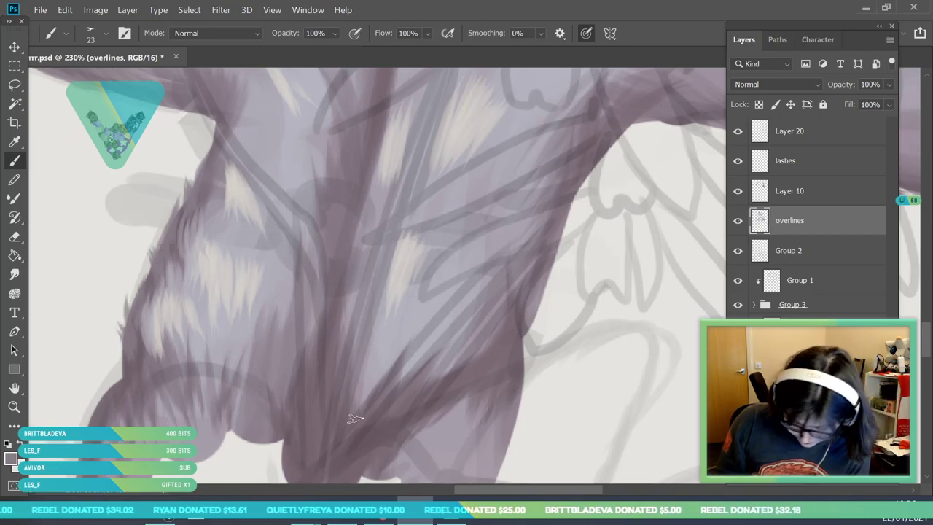
- Find the layer holding the jacket sketch by toggling layer visibility, and hide Group 2
{"action": "left_click", "coordinate": [21, 412]}
{"action": "left_click_drag", "start_coordinate": [265, 346], "coordinate": [157, 376]}
{"action": "left_click_drag", "start_coordinate": [297, 336], "coordinate": [287, 338]}
{"action": "left_click_drag", "start_coordinate": [512, 269], "coordinate": [472, 274]}
{"action": "scroll", "coordinate": [534, 144], "scroll_direction": "up", "scroll_amount": 2}
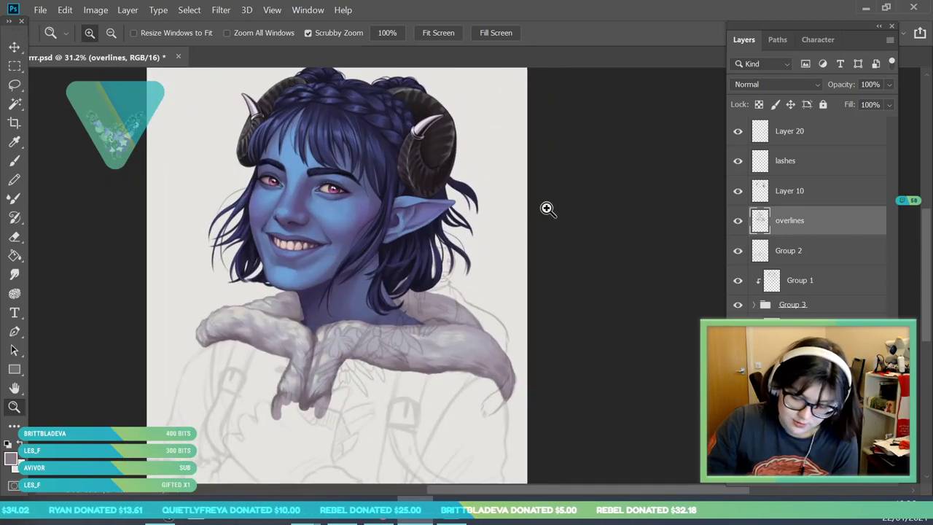
{"action": "left_click", "coordinate": [738, 135]}
{"action": "left_click", "coordinate": [738, 132]}
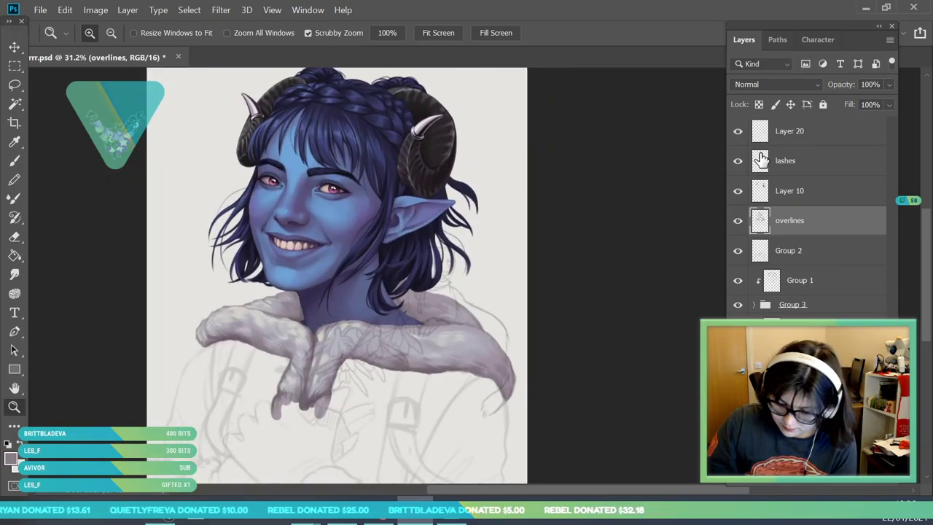
{"action": "left_click", "coordinate": [737, 222]}
{"action": "left_click", "coordinate": [737, 221]}
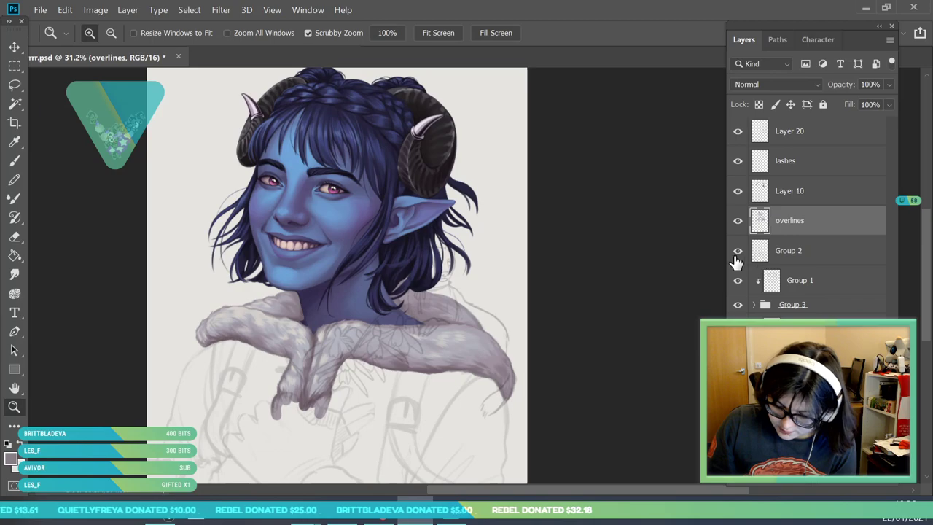
{"action": "left_click", "coordinate": [738, 250]}
- Examine the whole portrait and the painted fur trim without the jacket sketch
{"action": "scroll", "coordinate": [416, 350], "scroll_direction": "down", "scroll_amount": 2}
{"action": "scroll", "coordinate": [408, 385], "scroll_direction": "up", "scroll_amount": 3}
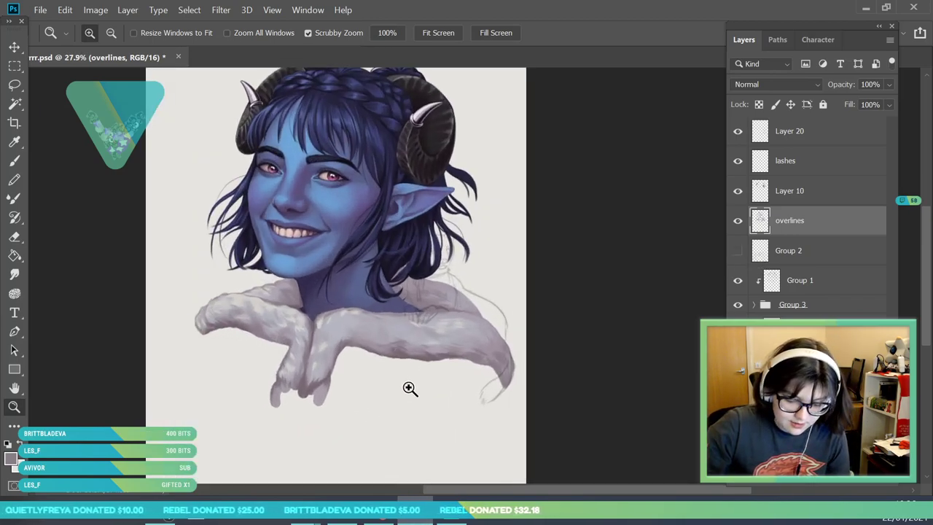
{"action": "scroll", "coordinate": [306, 427], "scroll_direction": "up", "scroll_amount": 3}
{"action": "scroll", "coordinate": [308, 432], "scroll_direction": "down", "scroll_amount": 4}
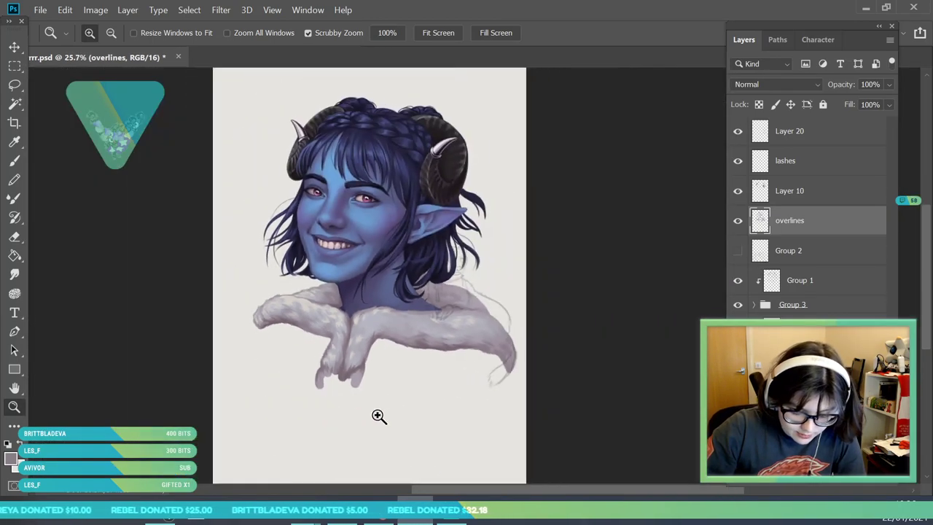
{"action": "scroll", "coordinate": [437, 430], "scroll_direction": "up", "scroll_amount": 2}
{"action": "scroll", "coordinate": [379, 365], "scroll_direction": "down", "scroll_amount": 1}
{"action": "scroll", "coordinate": [408, 299], "scroll_direction": "up", "scroll_amount": 1}
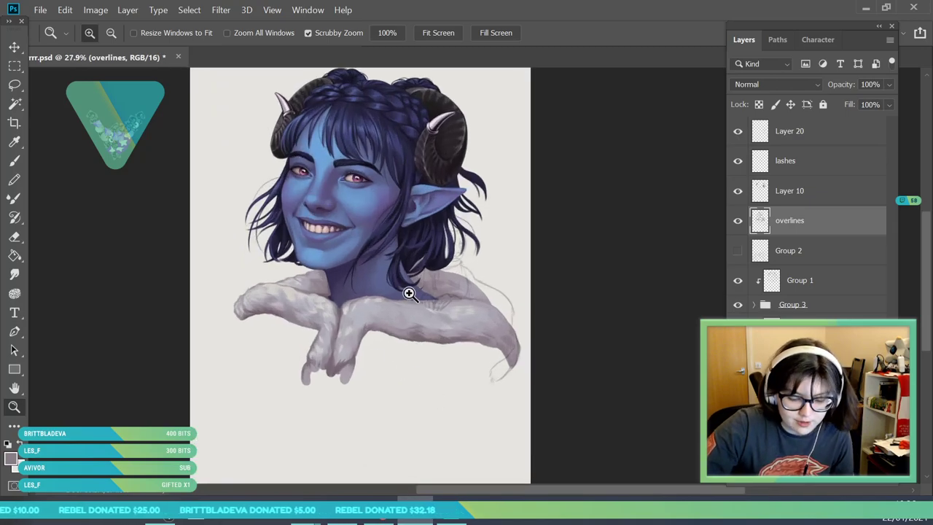
{"action": "scroll", "coordinate": [319, 172], "scroll_direction": "down", "scroll_amount": 2}
{"action": "scroll", "coordinate": [426, 296], "scroll_direction": "up", "scroll_amount": 2}
{"action": "scroll", "coordinate": [425, 297], "scroll_direction": "up", "scroll_amount": 1}
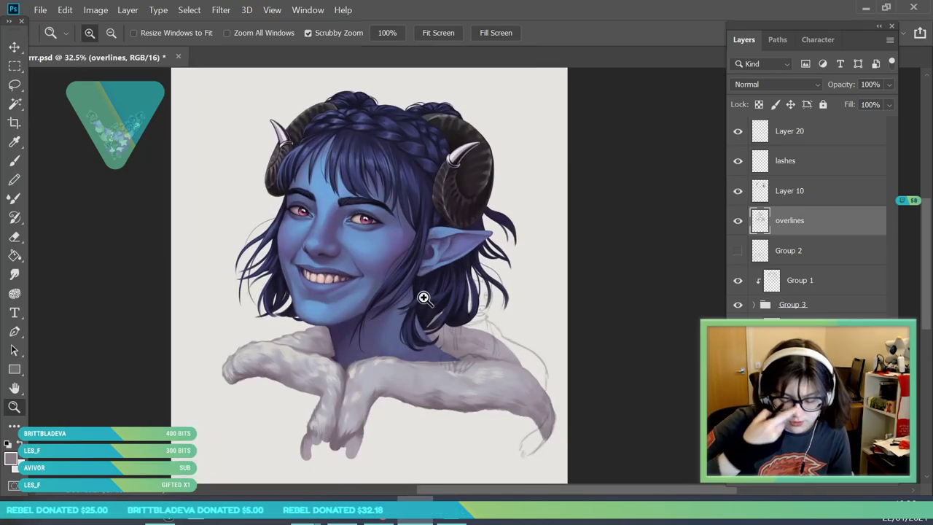
{"action": "scroll", "coordinate": [423, 298], "scroll_direction": "down", "scroll_amount": 1}
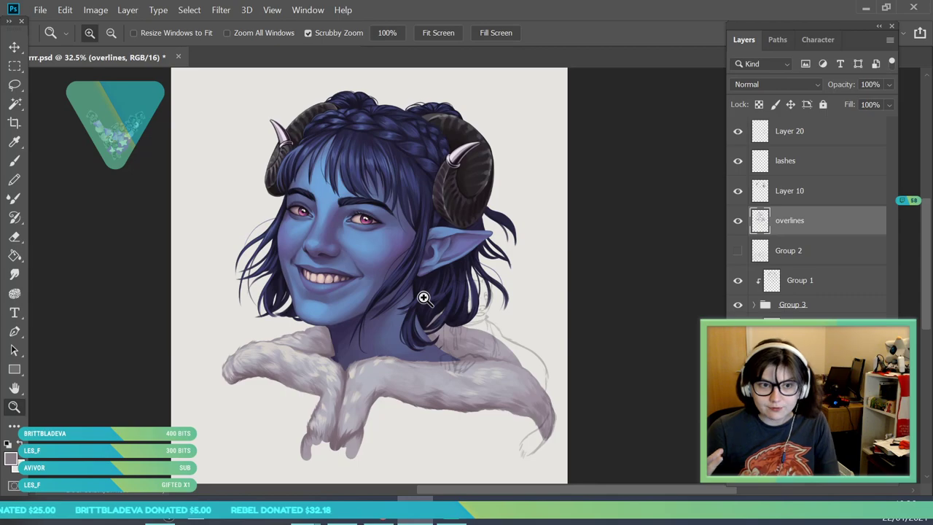
{"action": "left_click_drag", "start_coordinate": [430, 191], "coordinate": [357, 269]}
{"action": "left_click_drag", "start_coordinate": [416, 284], "coordinate": [474, 255]}
{"action": "left_click_drag", "start_coordinate": [434, 175], "coordinate": [449, 149]}
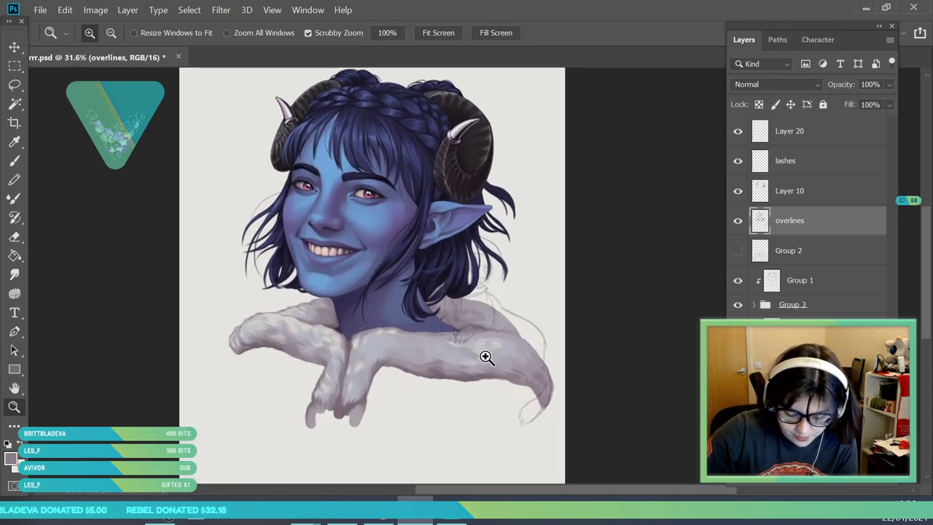
- Show the Group 2 sketch layer again and review the full canvas
{"action": "left_click", "coordinate": [737, 249]}
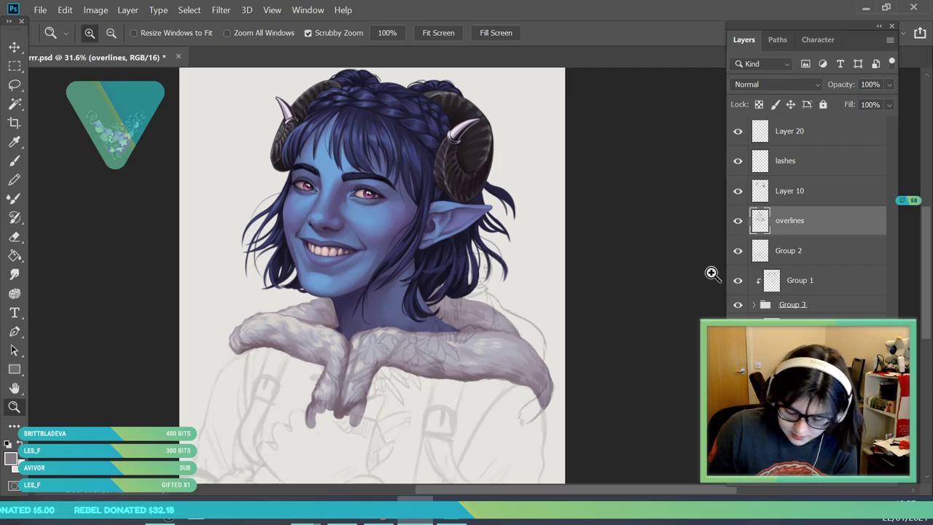
{"action": "scroll", "coordinate": [423, 389], "scroll_direction": "down", "scroll_amount": 2}
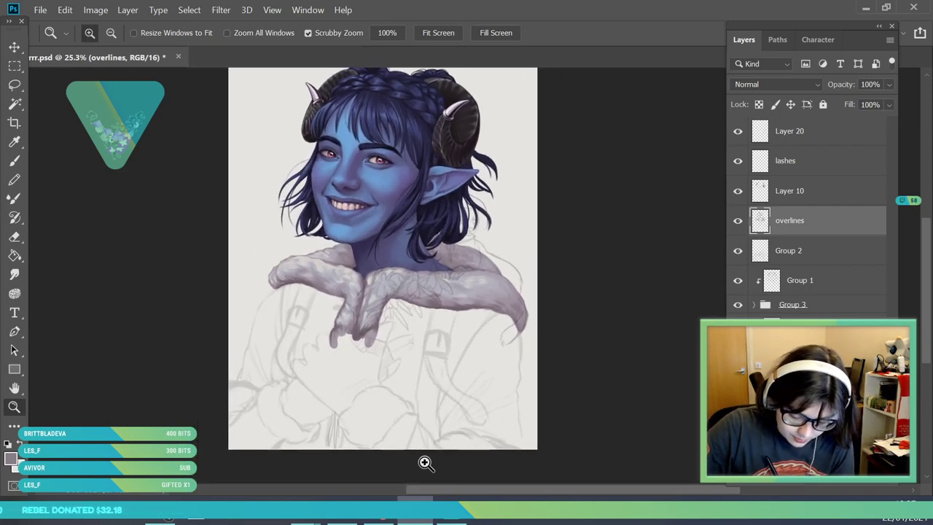
{"action": "left_click_drag", "start_coordinate": [436, 358], "coordinate": [432, 283]}
{"action": "scroll", "coordinate": [474, 255], "scroll_direction": "down", "scroll_amount": 3}
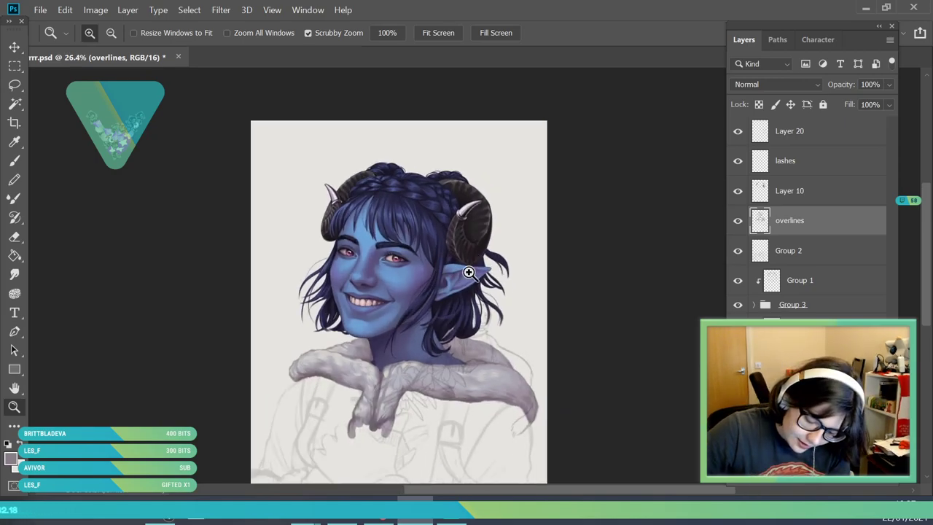
- Examine the painted head, horns and fur-trimmed hood at closer magnification with the jacket sketch visible
{"action": "scroll", "coordinate": [483, 258], "scroll_direction": "up", "scroll_amount": 3}
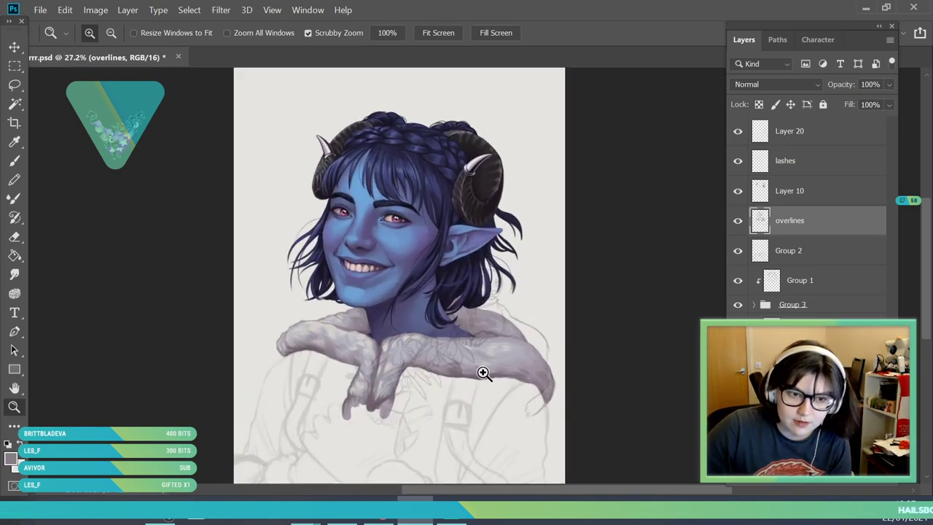
{"action": "scroll", "coordinate": [427, 173], "scroll_direction": "up", "scroll_amount": 1}
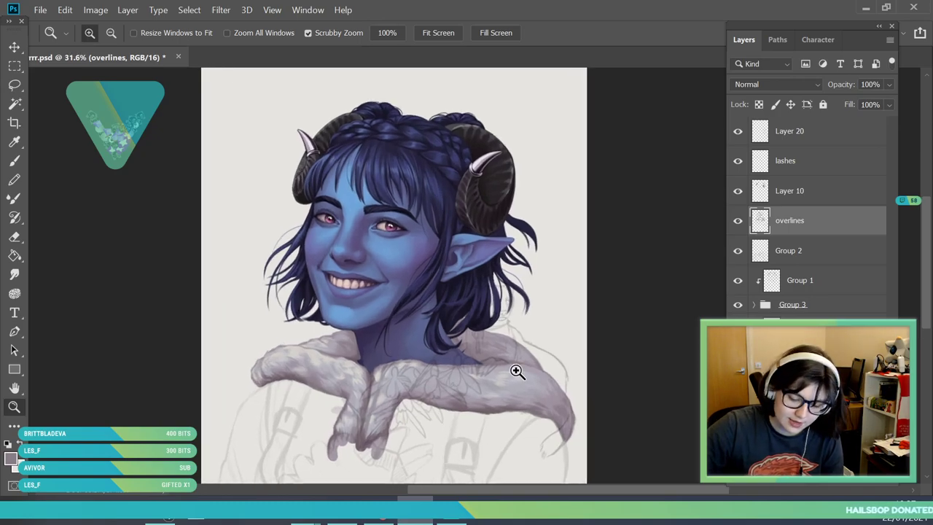
{"action": "scroll", "coordinate": [517, 393], "scroll_direction": "up", "scroll_amount": 1}
{"action": "scroll", "coordinate": [419, 168], "scroll_direction": "up", "scroll_amount": 1}
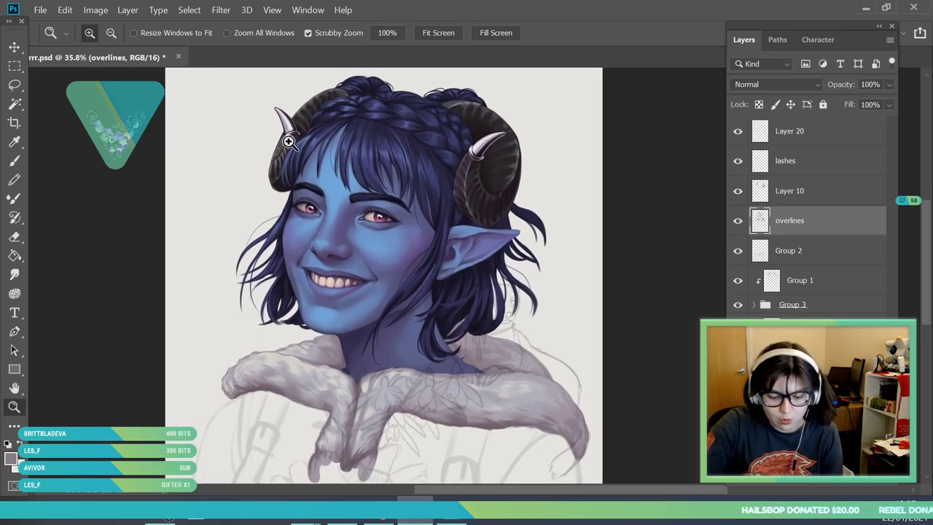
{"action": "scroll", "coordinate": [459, 262], "scroll_direction": "down", "scroll_amount": 1}
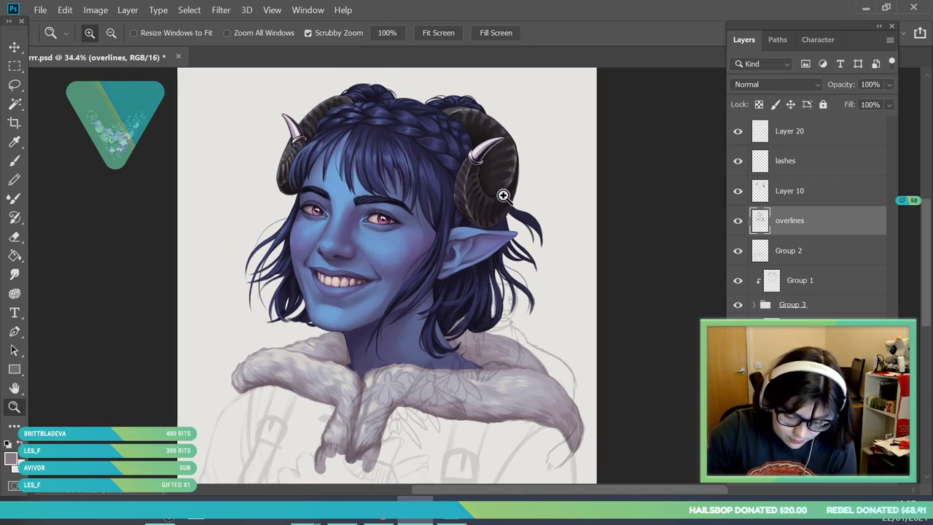
{"action": "scroll", "coordinate": [503, 198], "scroll_direction": "up", "scroll_amount": 1}
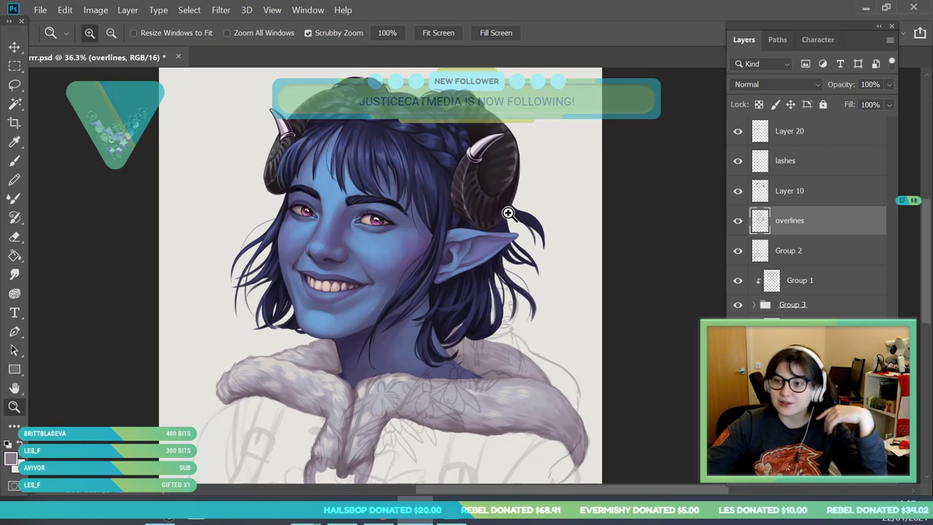
{"action": "left_click_drag", "start_coordinate": [491, 192], "coordinate": [431, 93]}
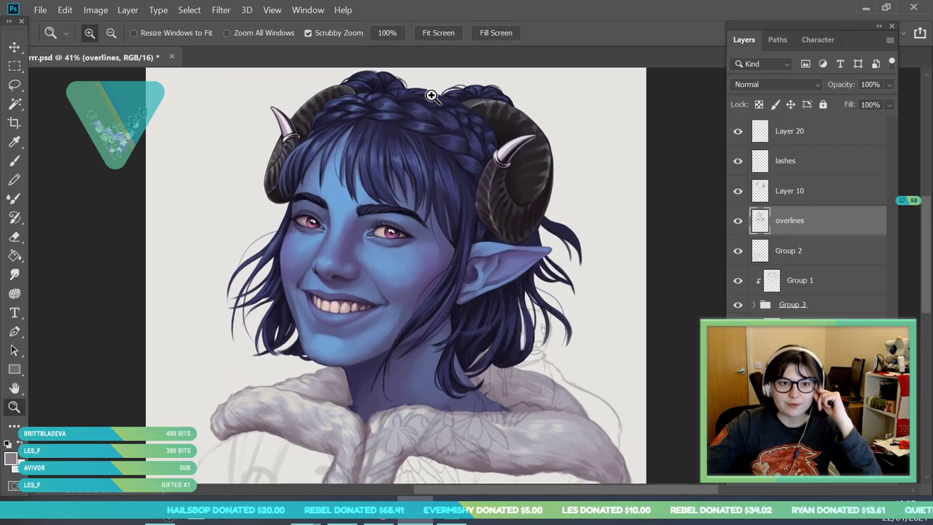